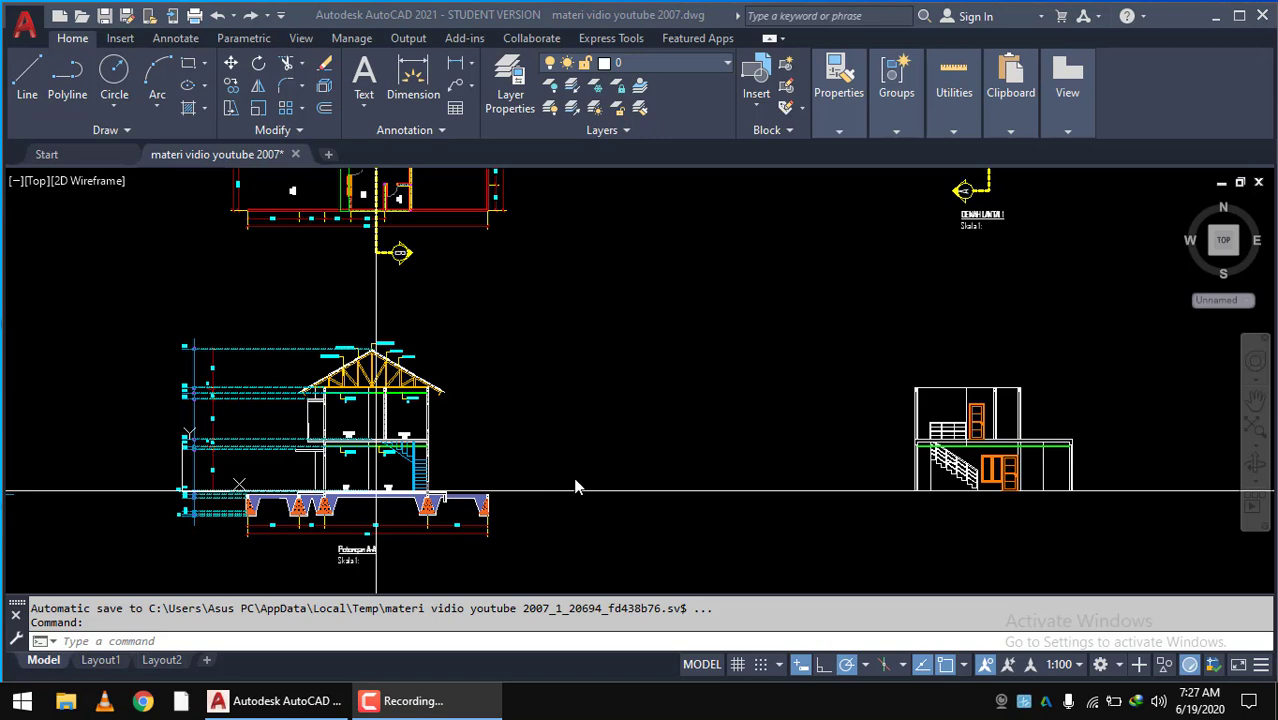
# - Frame the section's footings and ±0.00 floor lines in the drawing view
pyautogui.click(594, 432)
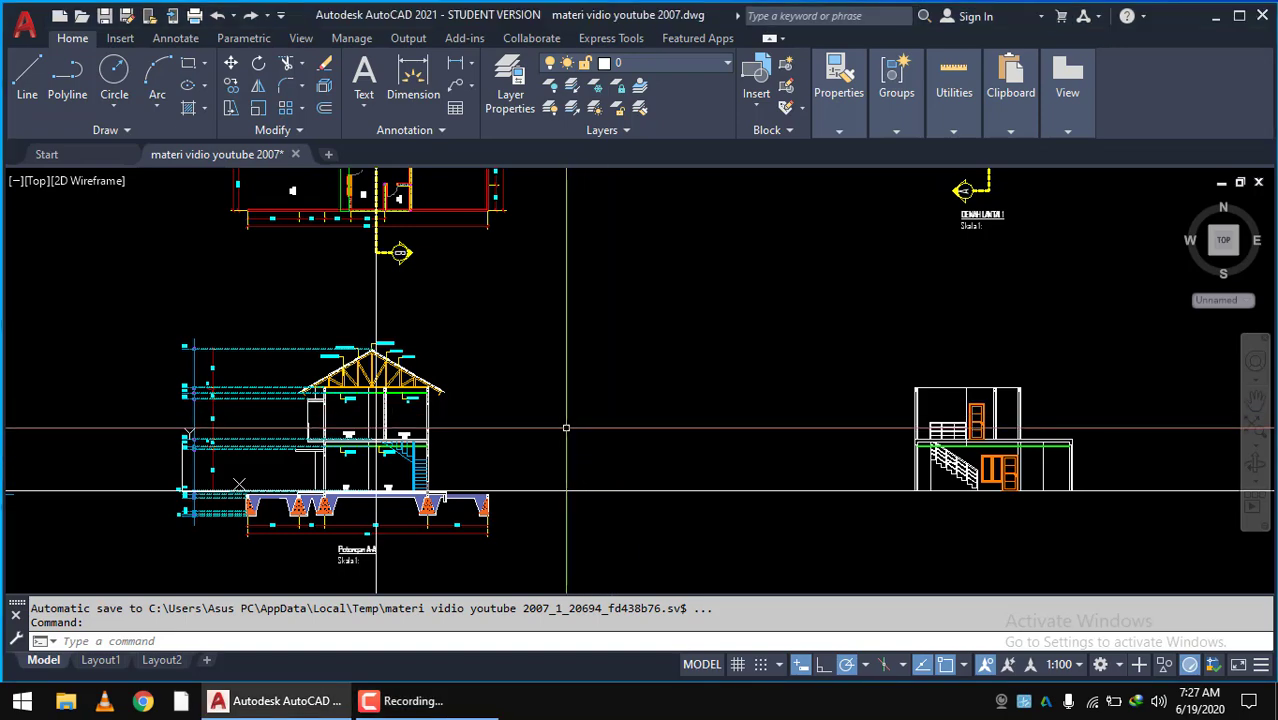
pyautogui.moveTo(566, 428); pyautogui.dragTo(456, 397, button='middle')
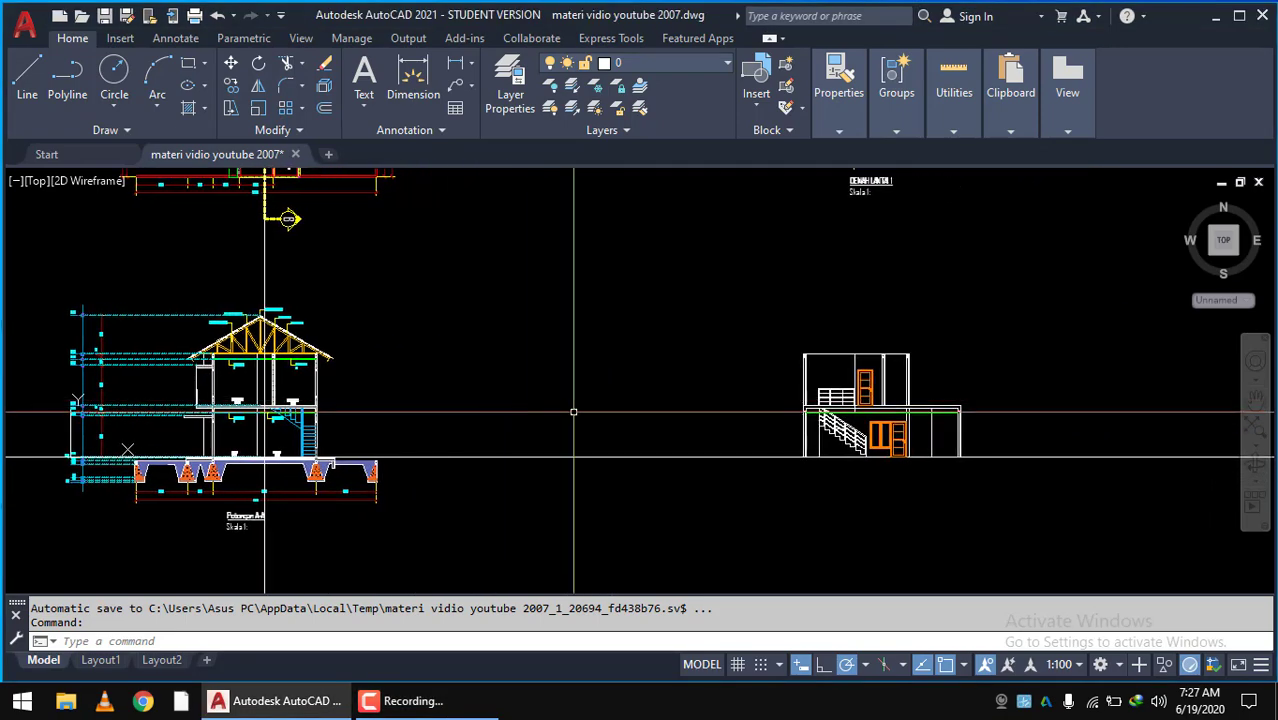
pyautogui.moveTo(678, 416); pyautogui.dragTo(550, 386, button='middle')
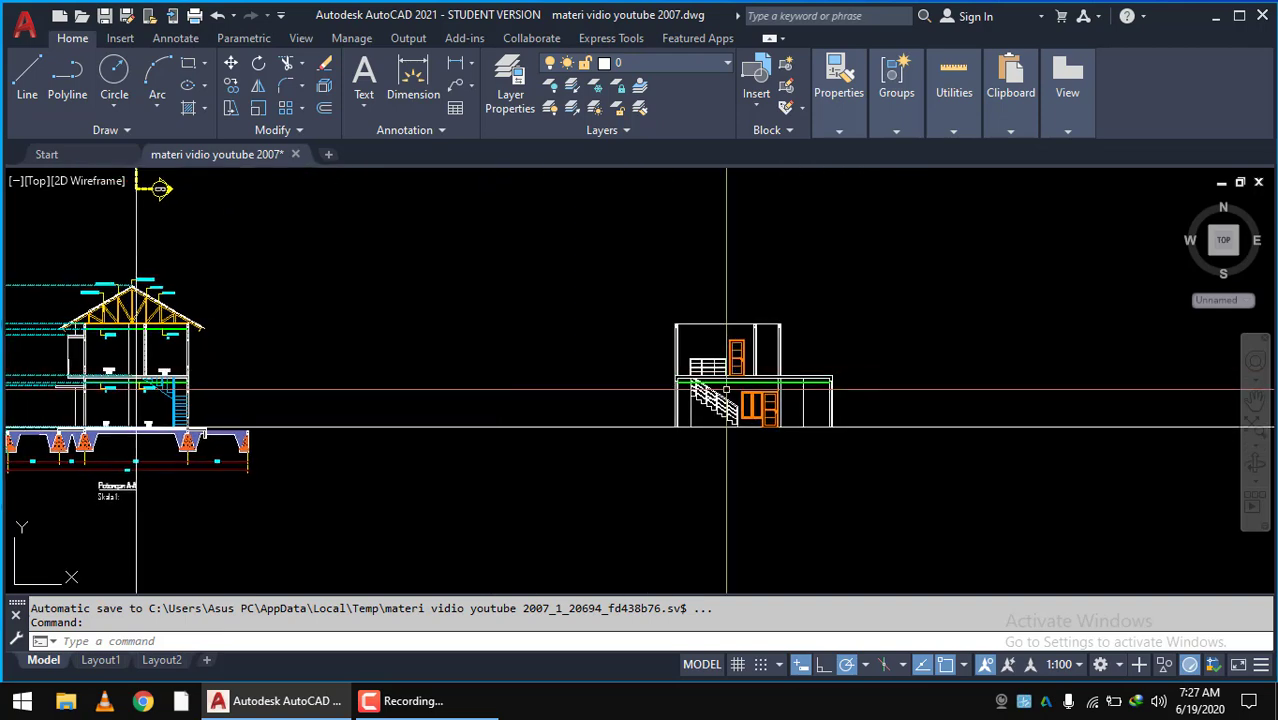
pyautogui.scroll(4, 727, 390)
pyautogui.moveTo(727, 390); pyautogui.dragTo(600, 413, button='middle')
pyautogui.scroll(2, 525, 443)
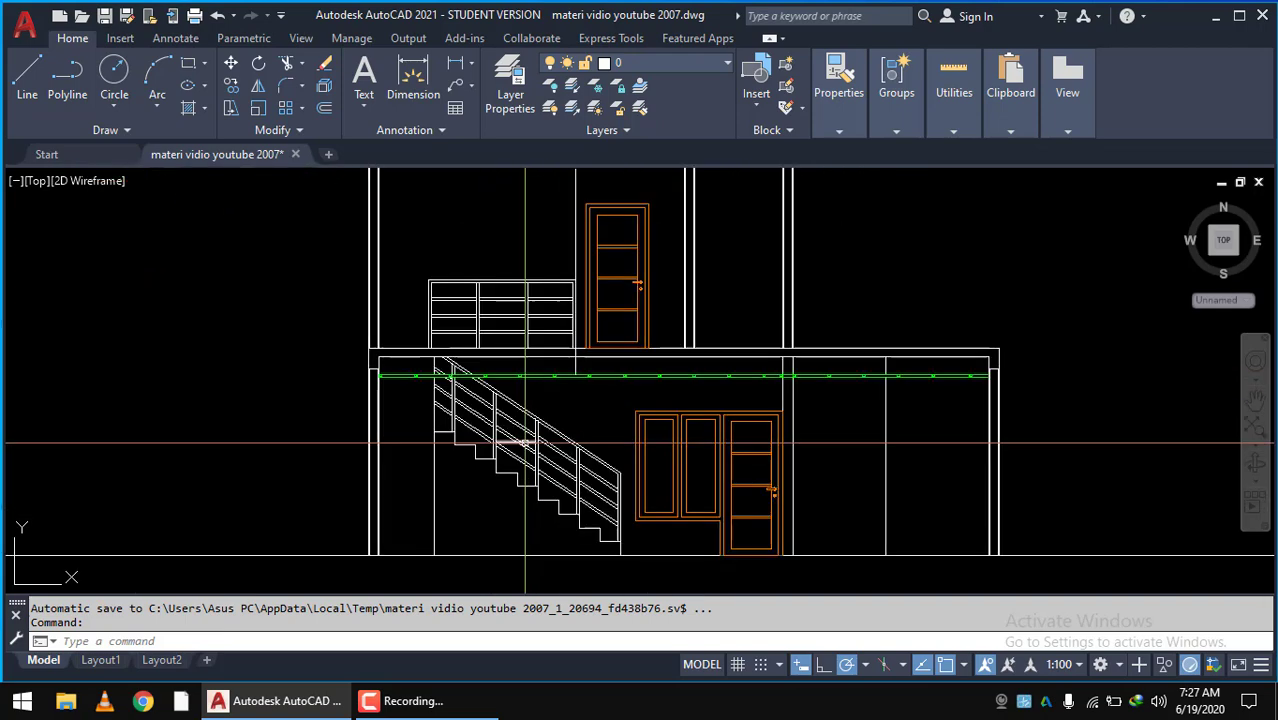
pyautogui.scroll(2, 525, 443)
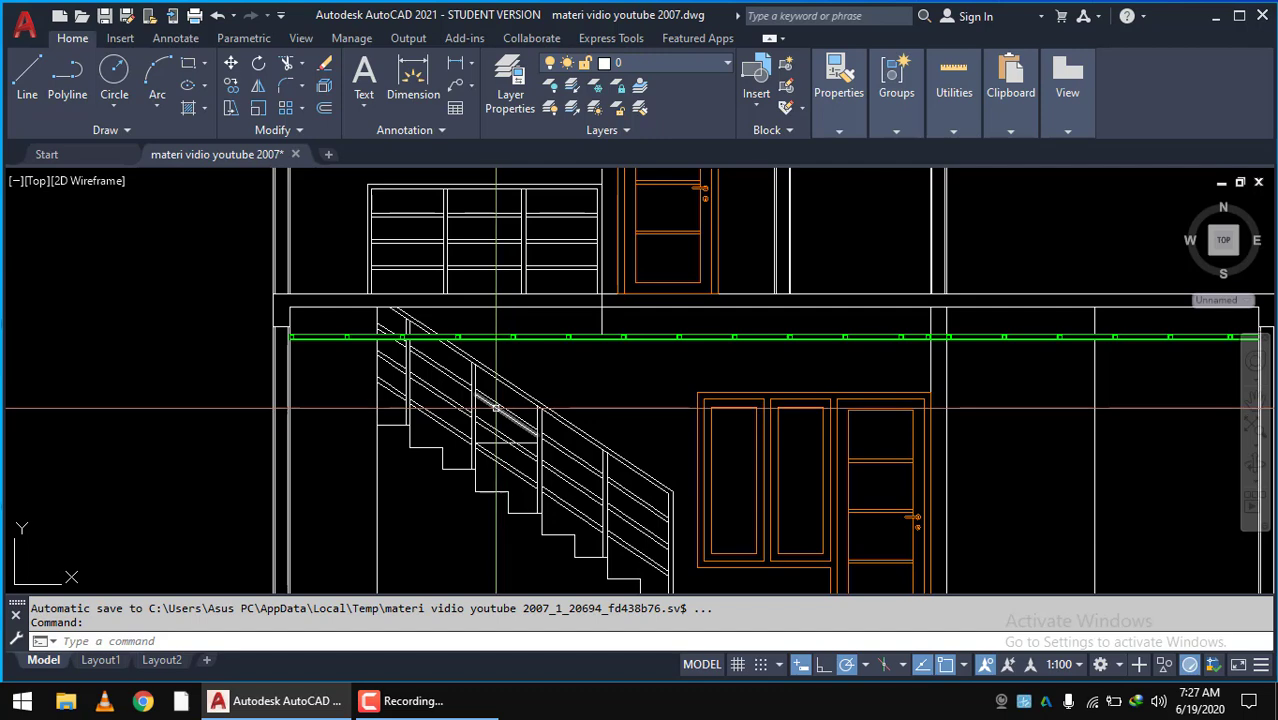
pyautogui.scroll(-2, 496, 408)
pyautogui.scroll(-2, 496, 408)
pyautogui.scroll(3, 357, 410)
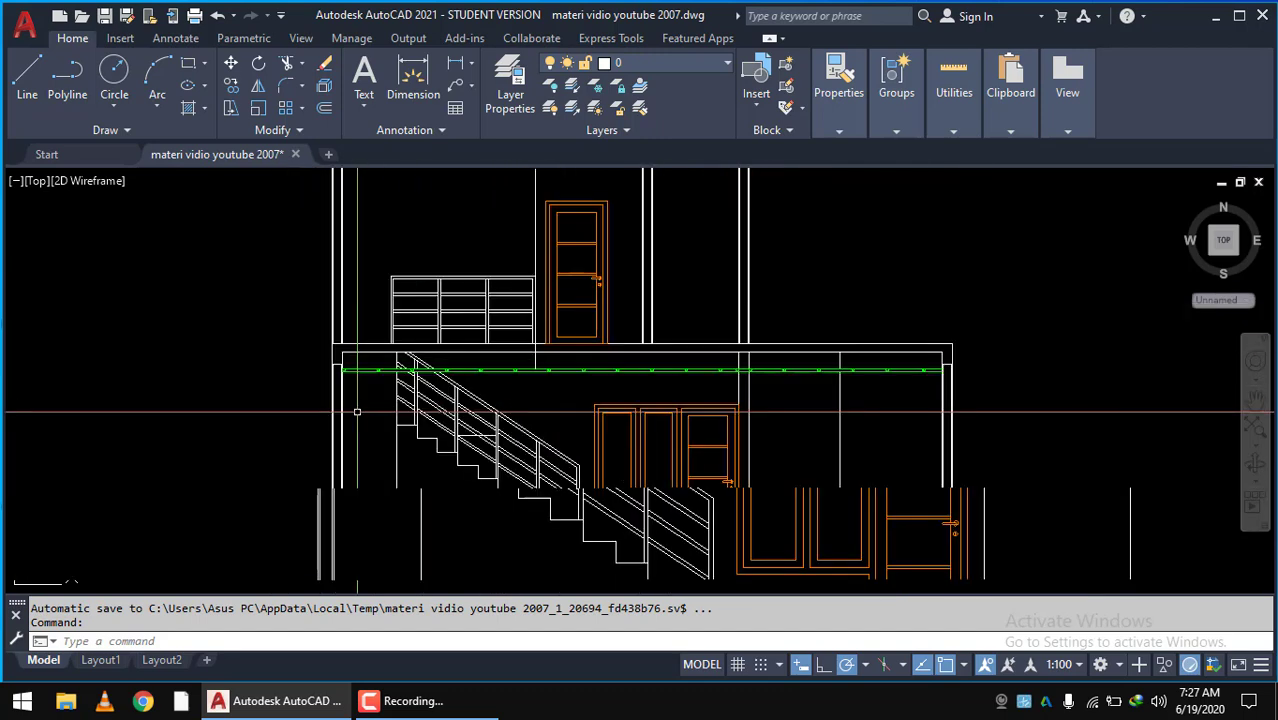
pyautogui.scroll(-2, 357, 410)
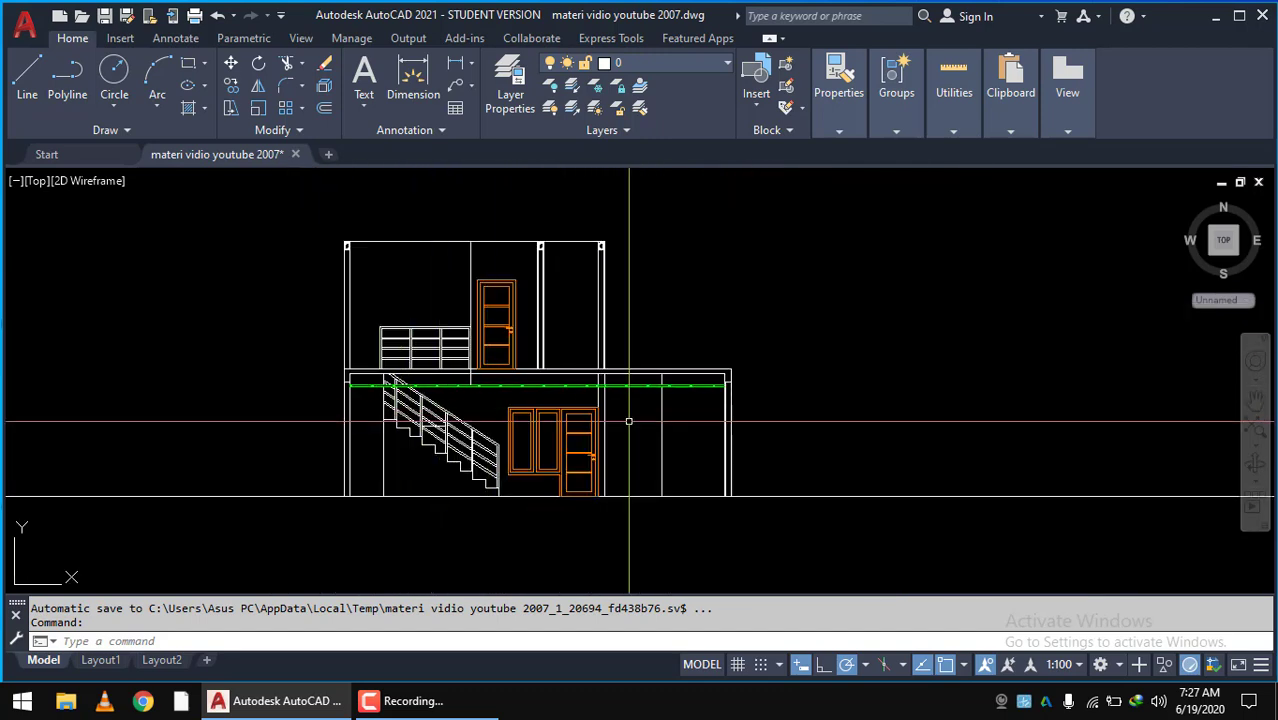
pyautogui.scroll(2, 622, 422)
pyautogui.moveTo(672, 437); pyautogui.dragTo(756, 374, button='middle')
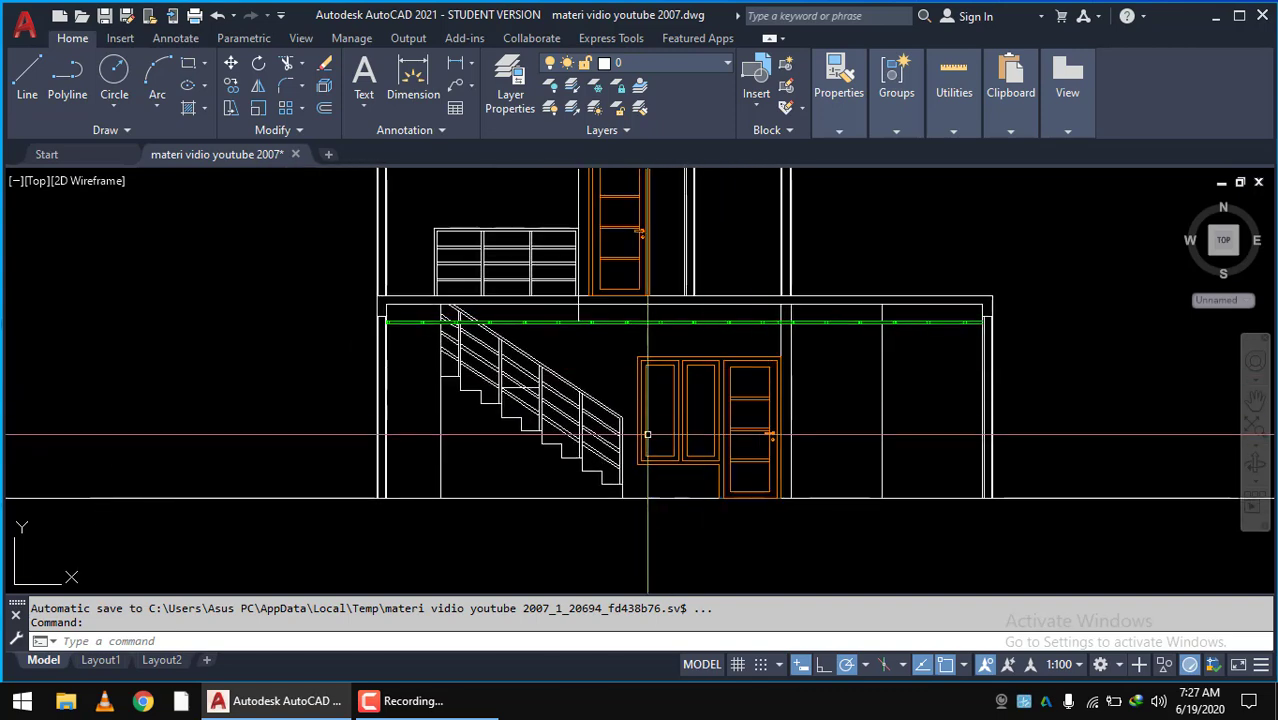
pyautogui.scroll(-2, 284, 412)
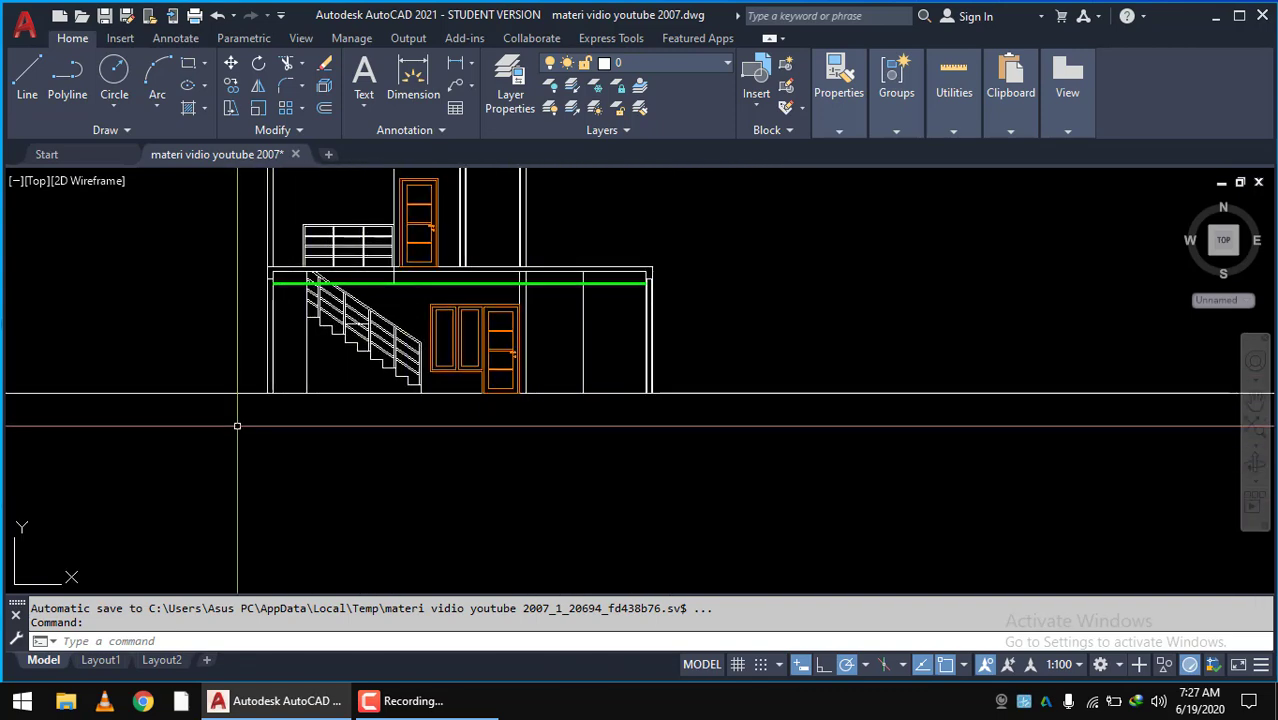
pyautogui.moveTo(300, 422); pyautogui.dragTo(428, 394, button='middle')
pyautogui.scroll(2, 424, 409)
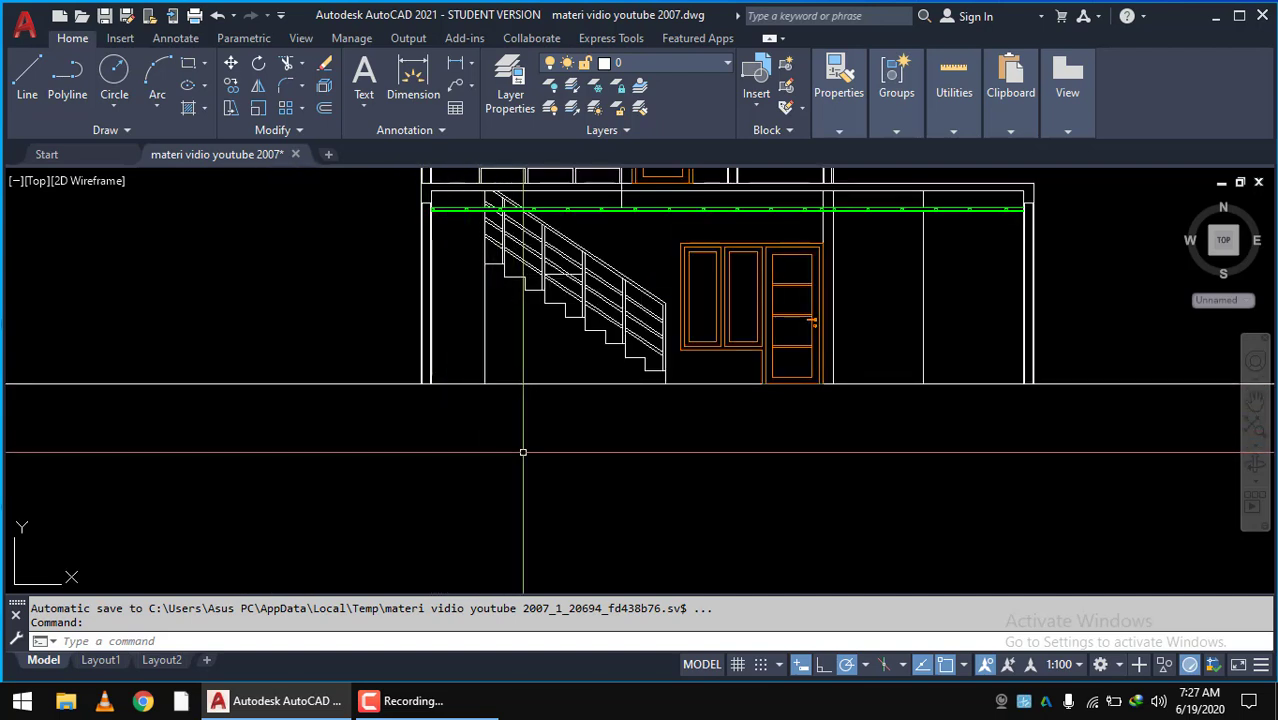
pyautogui.scroll(-2, 573, 450)
pyautogui.moveTo(614, 443); pyautogui.dragTo(649, 502, button='middle')
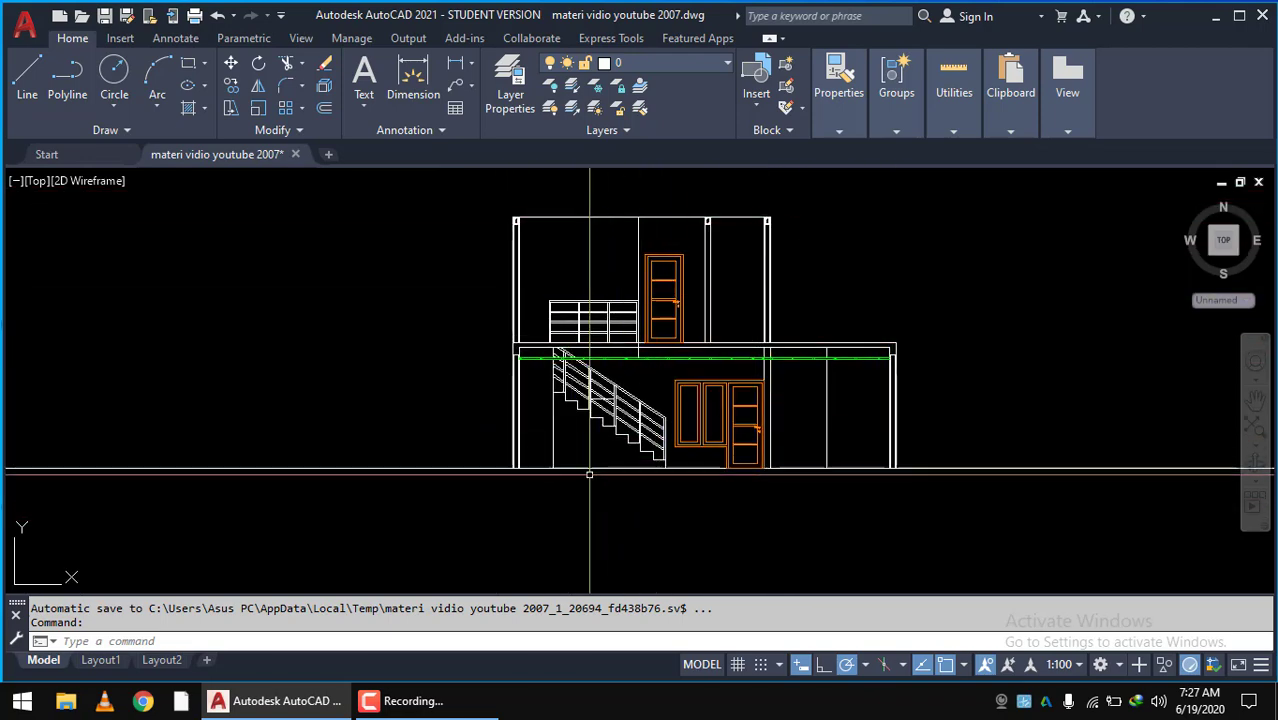
pyautogui.moveTo(588, 466); pyautogui.dragTo(656, 389, button='middle')
pyautogui.scroll(2, 600, 414)
pyautogui.scroll(-6, 528, 434)
pyautogui.moveTo(528, 434); pyautogui.dragTo(656, 394, button='middle')
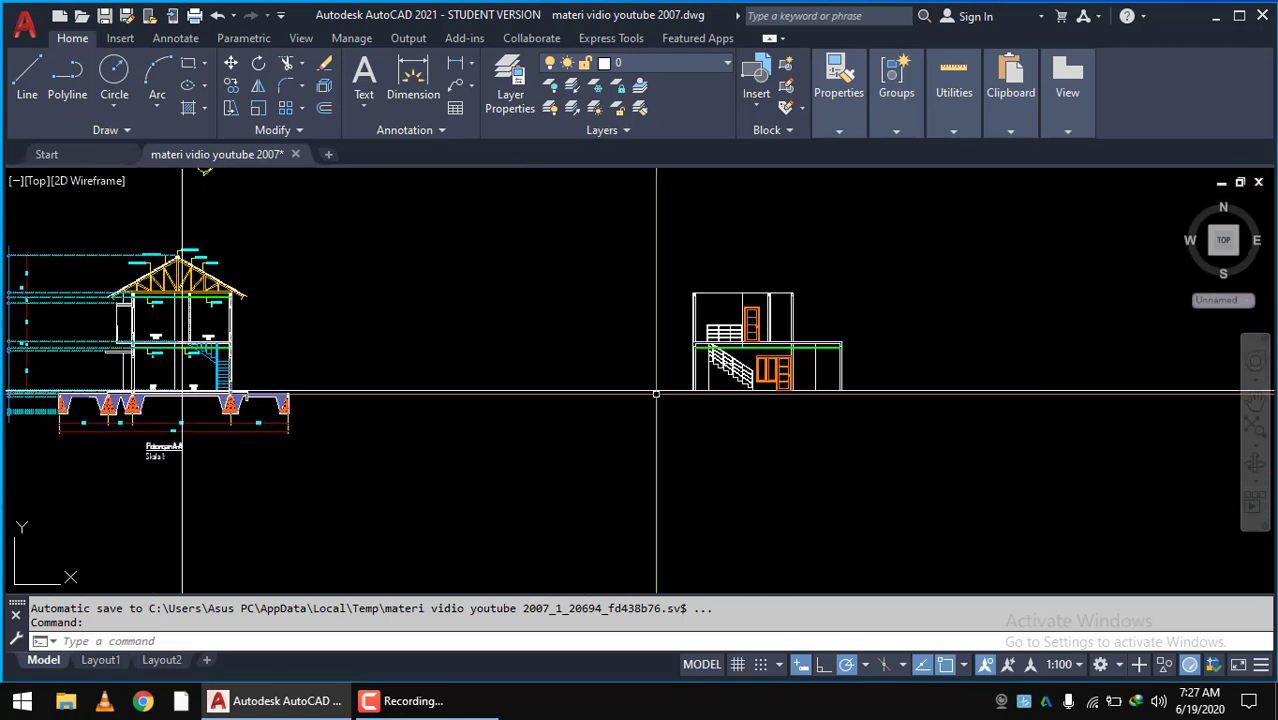
pyautogui.scroll(5, 267, 413)
pyautogui.scroll(4, 330, 400)
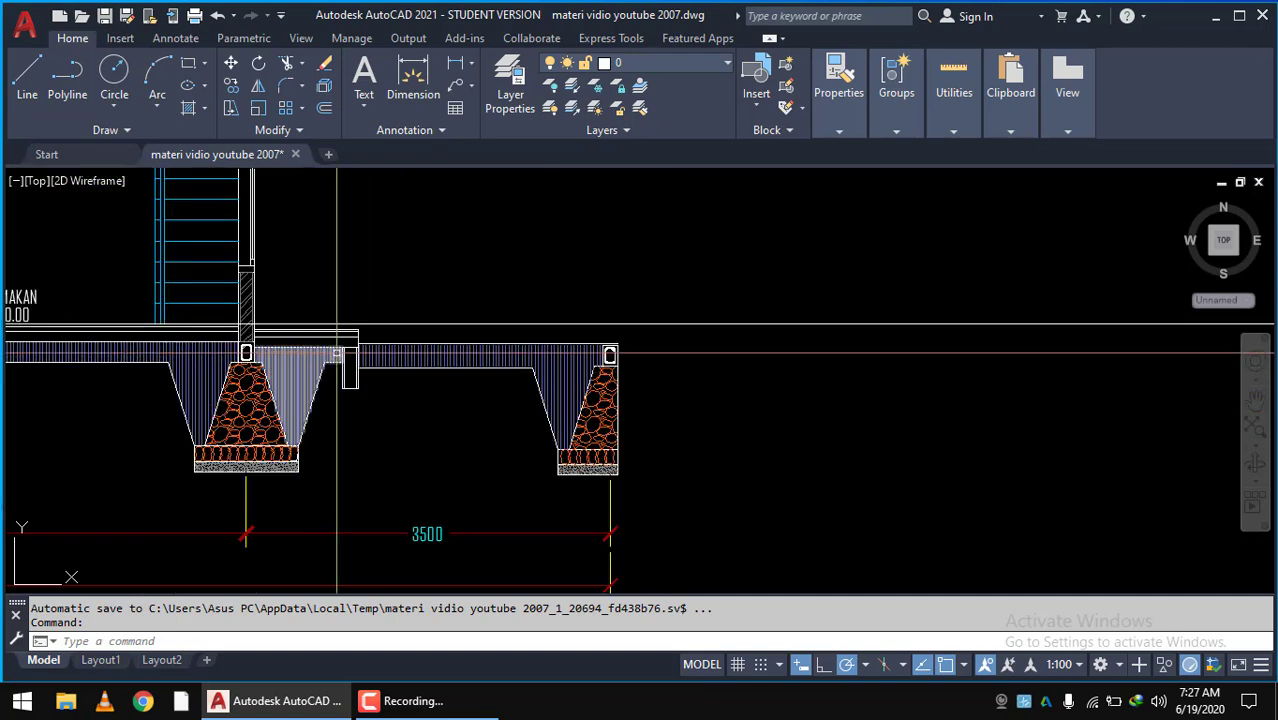
pyautogui.scroll(3, 391, 341)
pyautogui.scroll(-1, 391, 341)
# - Select the three horizontal floor lines at ±0.00 above the stone footings
pyautogui.click(419, 345)
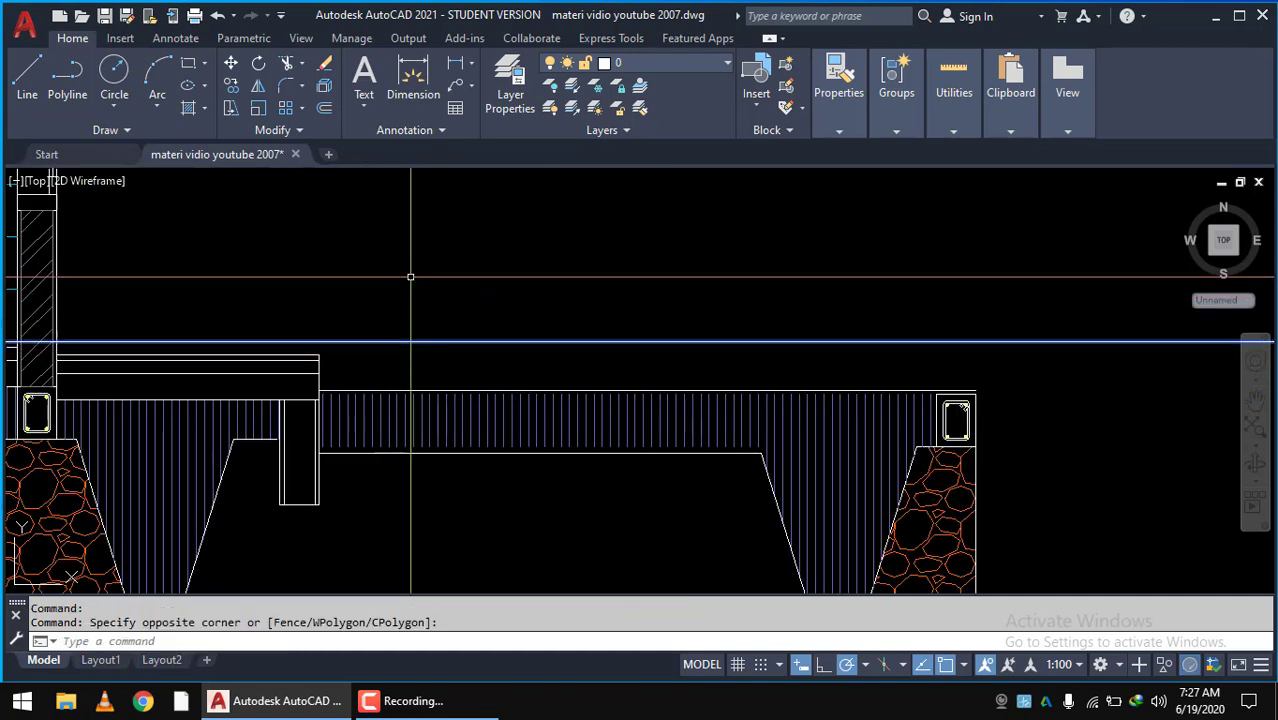
pyautogui.scroll(-3, 419, 345)
pyautogui.moveTo(562, 279)
pyautogui.mouseDown(button='middle')
pyautogui.moveTo(582, 284)
pyautogui.moveTo(420, 320)
pyautogui.mouseUp(button='middle')
pyautogui.scroll(1, 400, 320)
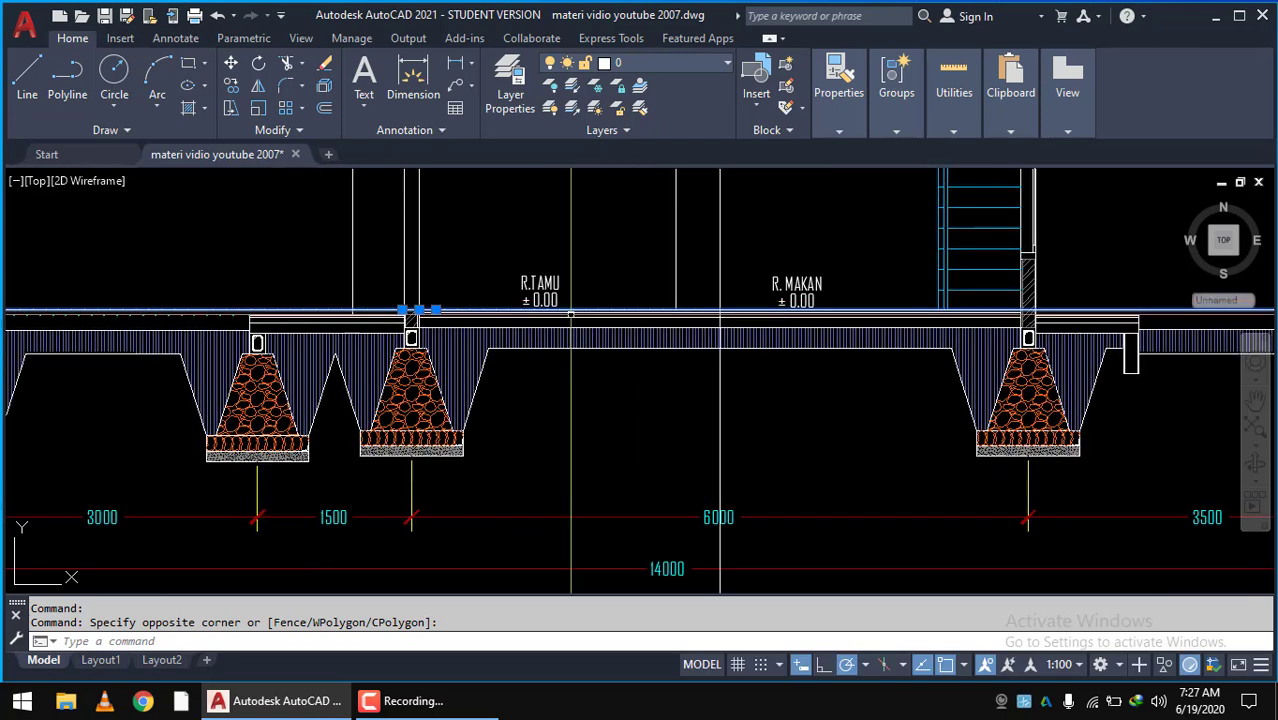
pyautogui.scroll(3, 400, 320)
pyautogui.scroll(1, 342, 321)
pyautogui.press('Escape')
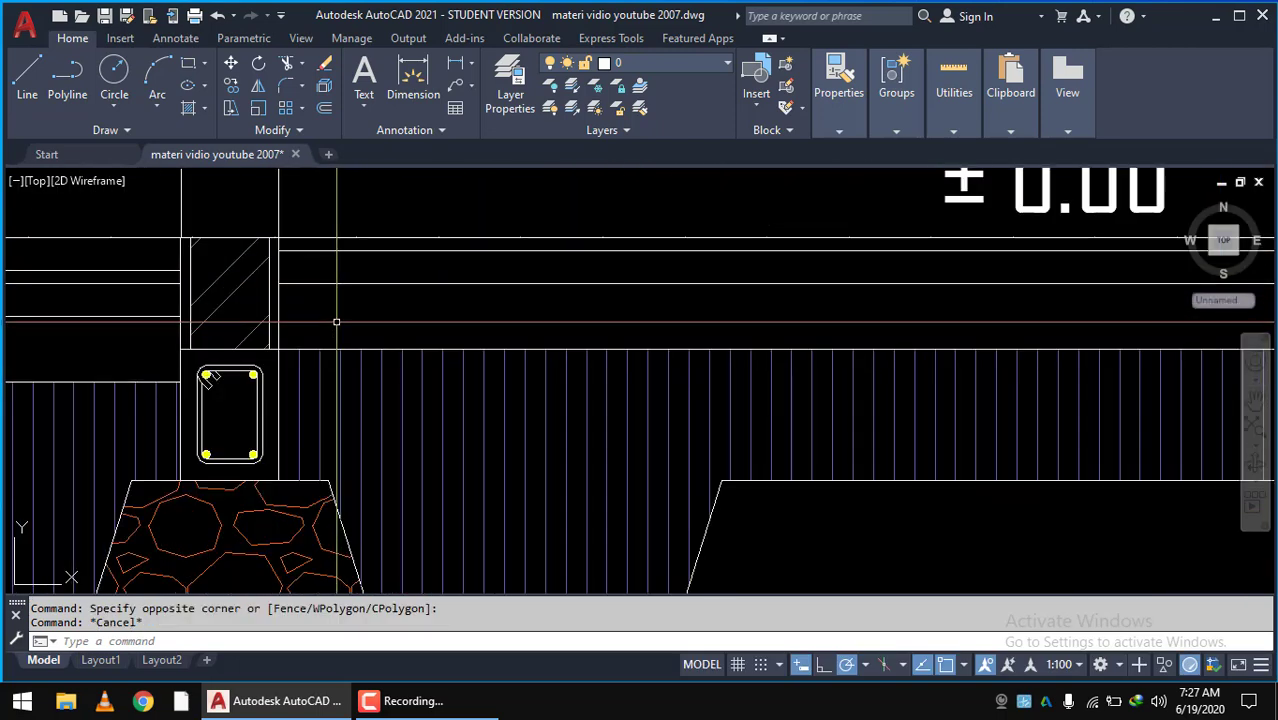
pyautogui.click(308, 245)
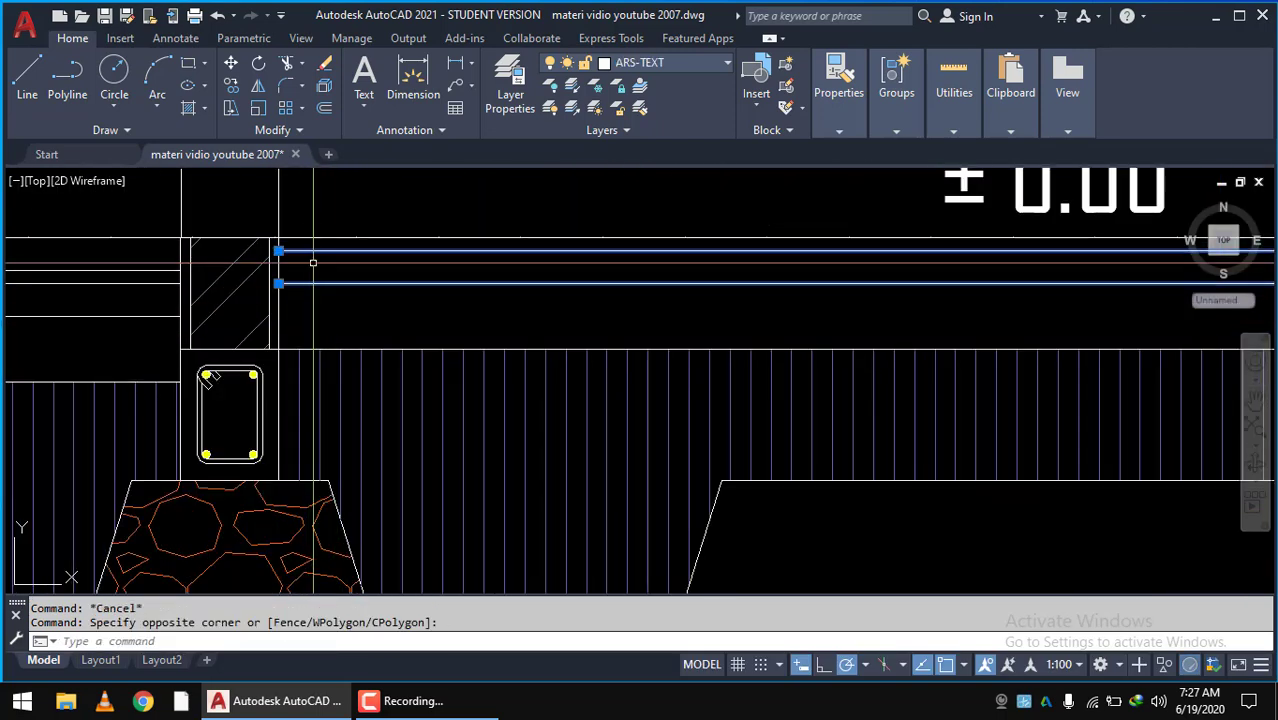
pyautogui.click(333, 300)
pyautogui.click(301, 248)
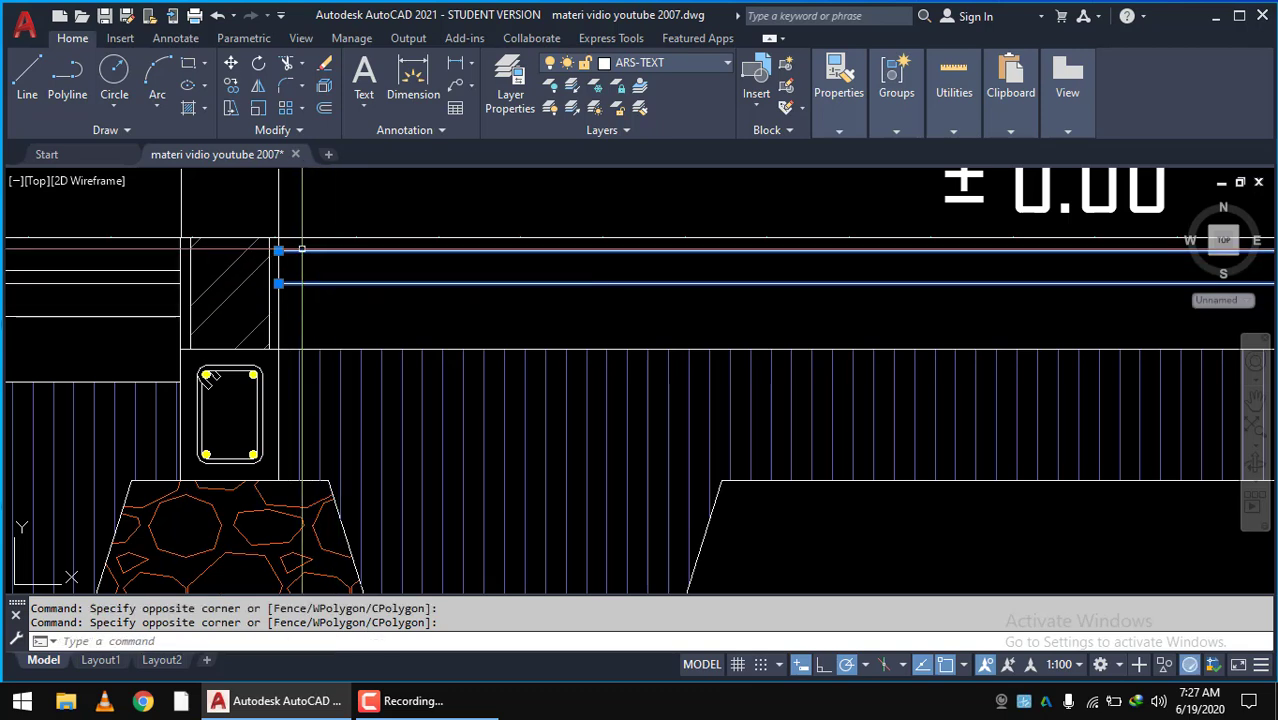
pyautogui.scroll(-3, 312, 296)
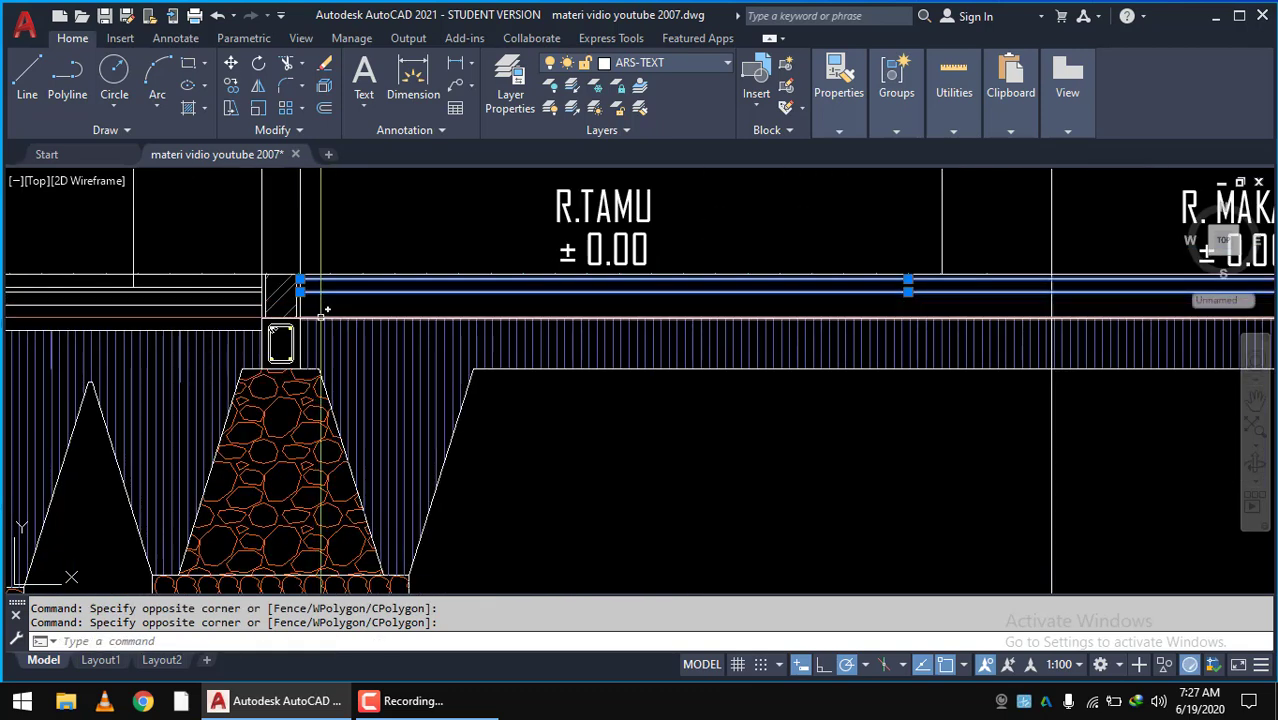
pyautogui.scroll(2, 320, 316)
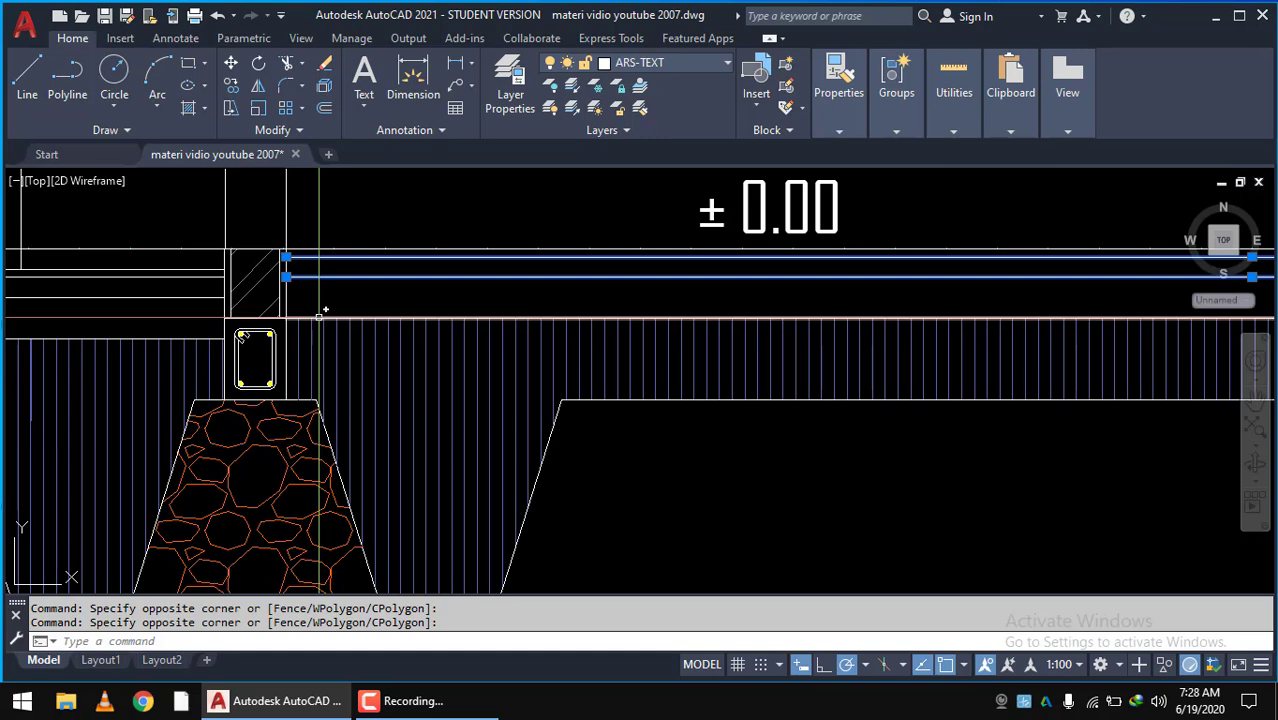
pyautogui.scroll(-2, 336, 297)
pyautogui.scroll(-2, 330, 298)
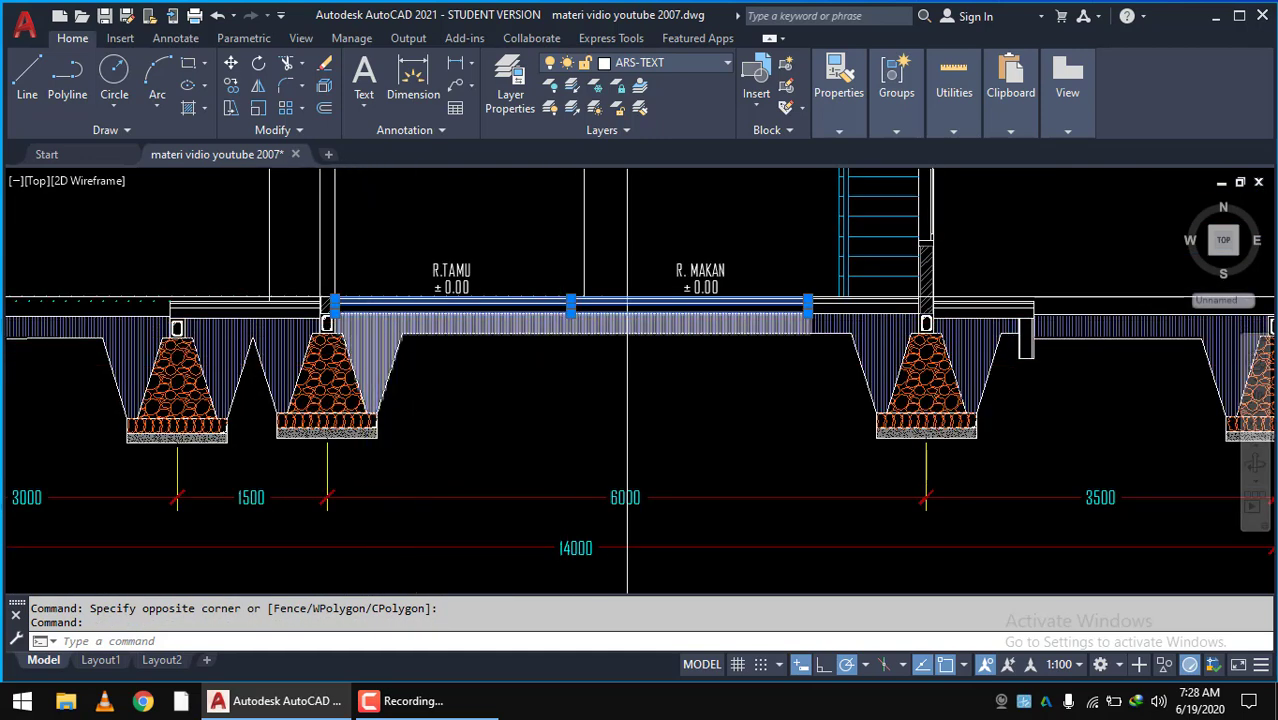
pyautogui.scroll(4, 286, 289)
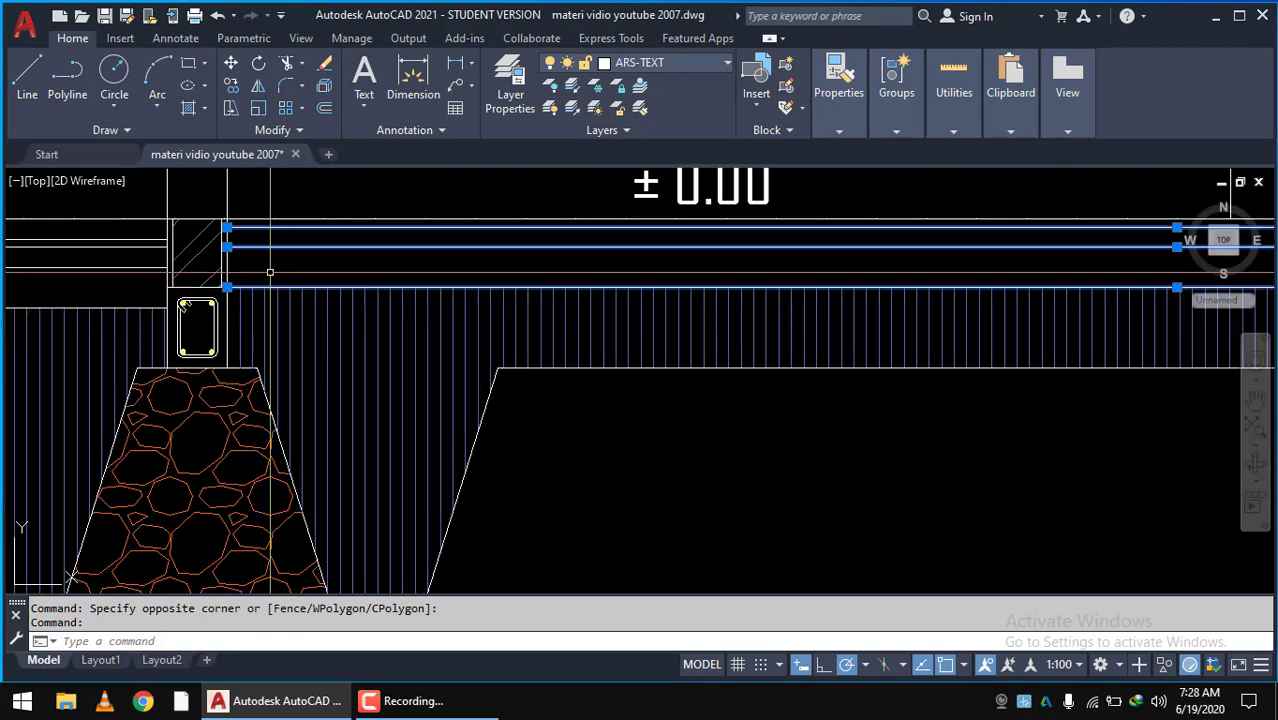
# - Copy the three floor lines from their endpoint to the base of the two-storey elevation
pyautogui.write('co')
pyautogui.press('Return')
pyautogui.scroll(3, 228, 220)
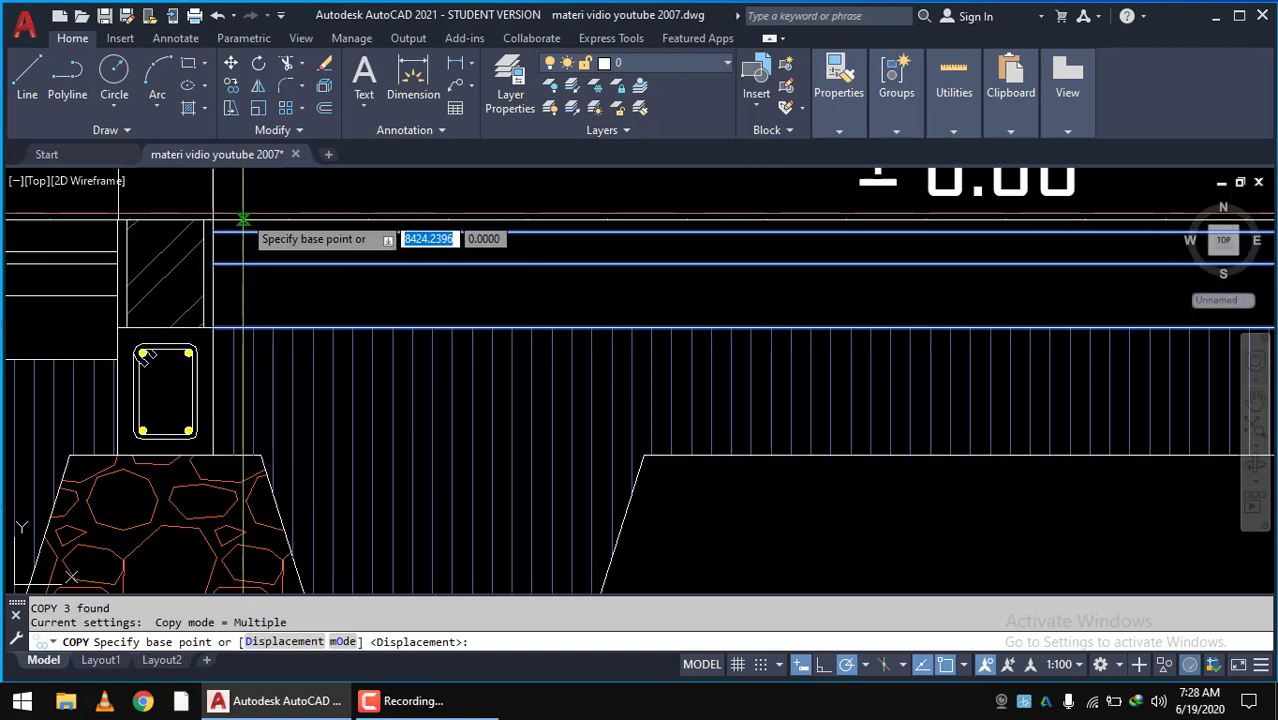
pyautogui.click(213, 219)
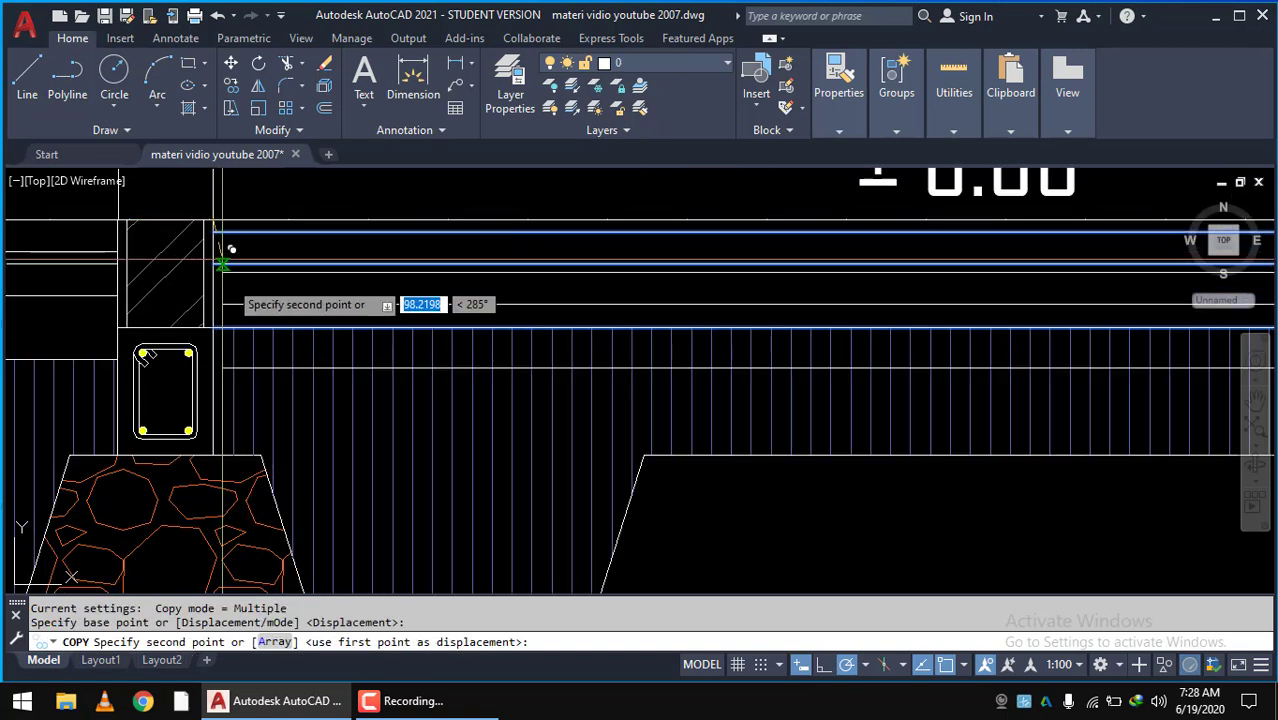
pyautogui.scroll(-3, 300, 340)
pyautogui.scroll(-3, 550, 350)
pyautogui.scroll(5, 700, 350)
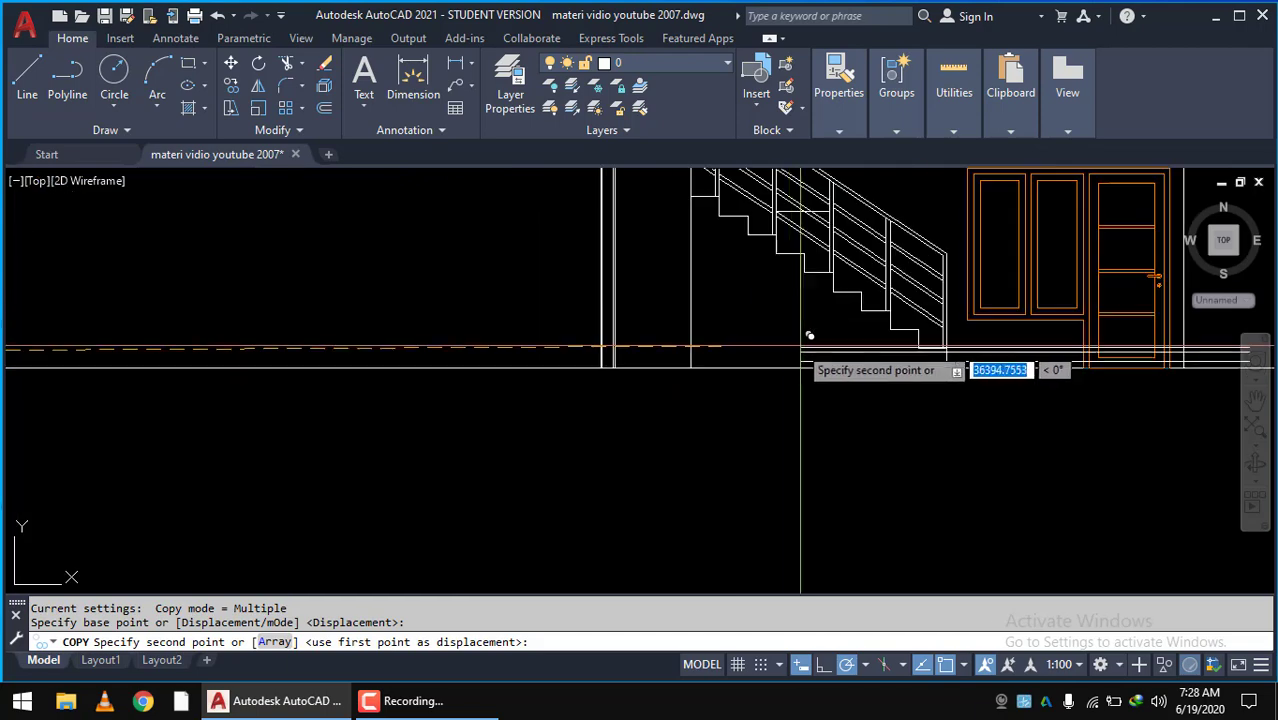
pyautogui.scroll(3, 640, 370)
pyautogui.scroll(2, 610, 350)
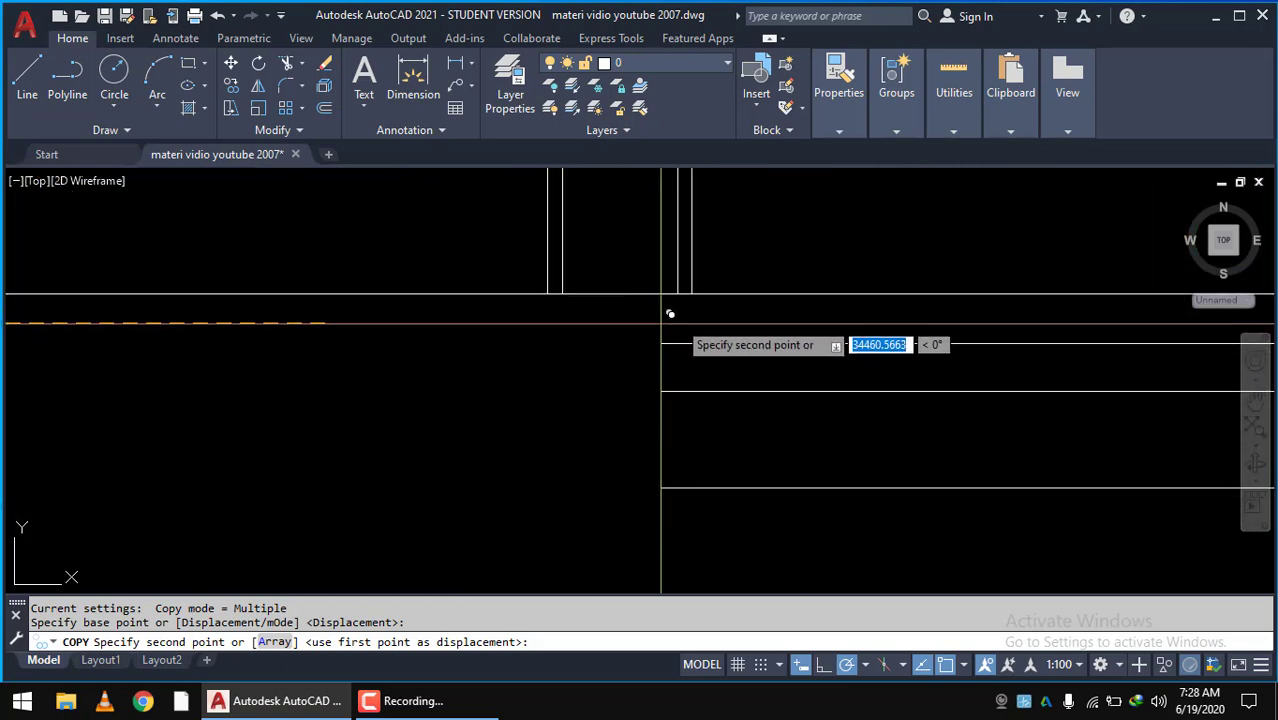
pyautogui.click(691, 294)
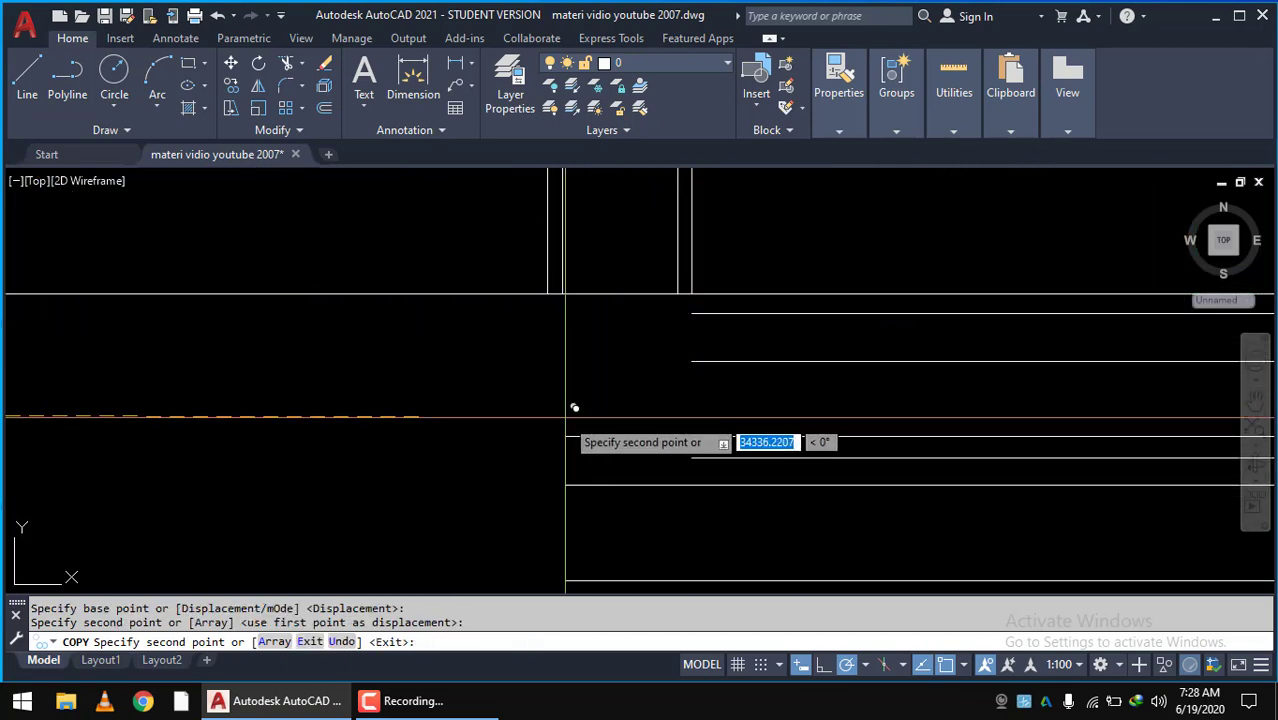
pyautogui.scroll(-2, 540, 414)
pyautogui.scroll(-2, 600, 450)
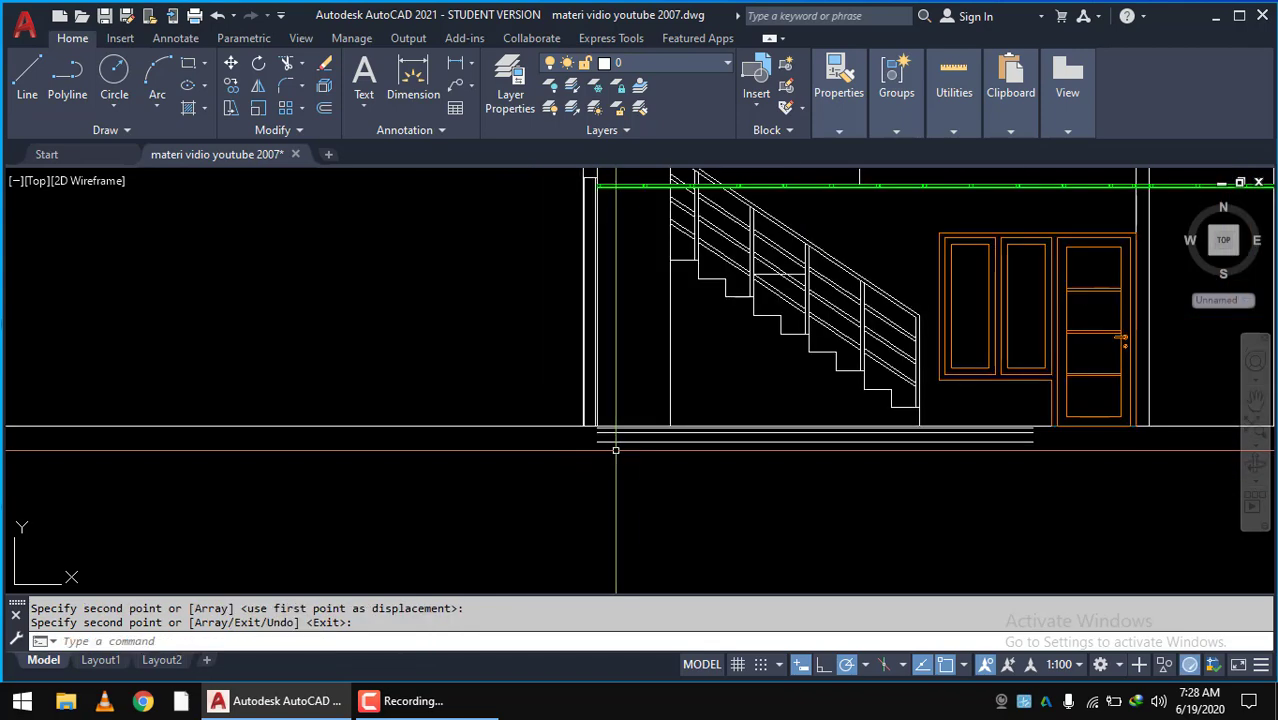
pyautogui.moveTo(600, 440); pyautogui.dragTo(342, 385, button='middle')
pyautogui.scroll(-3, 591, 423)
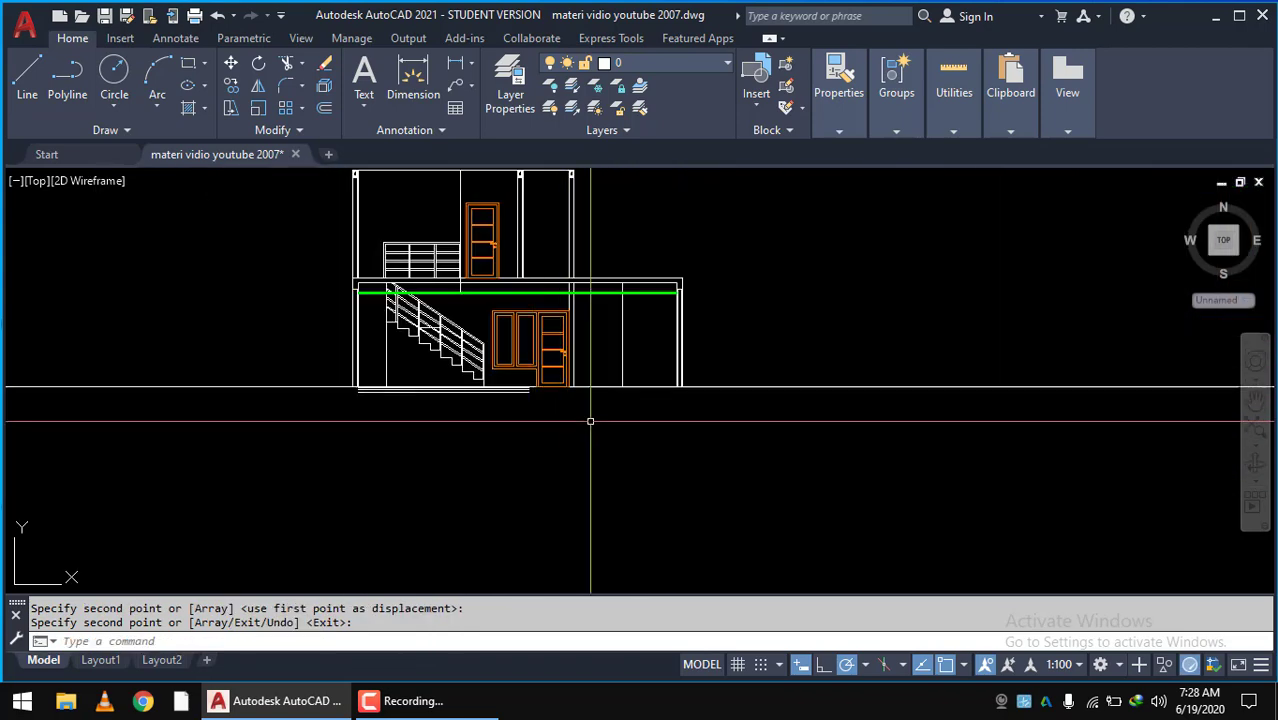
pyautogui.scroll(1, 688, 423)
pyautogui.scroll(2, 745, 416)
# - Draw a short vertical line crossing the floor lines at the elevation's edge
pyautogui.press('Escape')
pyautogui.write('l')
pyautogui.press('Return')
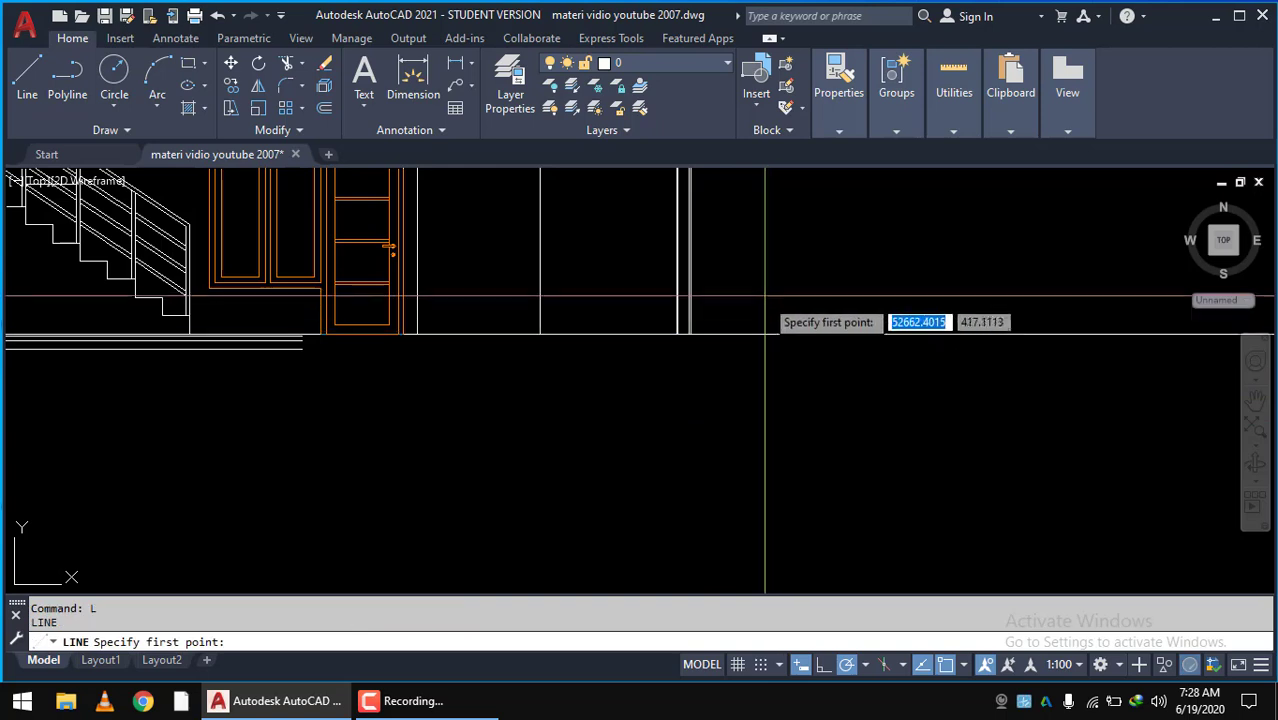
pyautogui.click(769, 282)
pyautogui.click(768, 402)
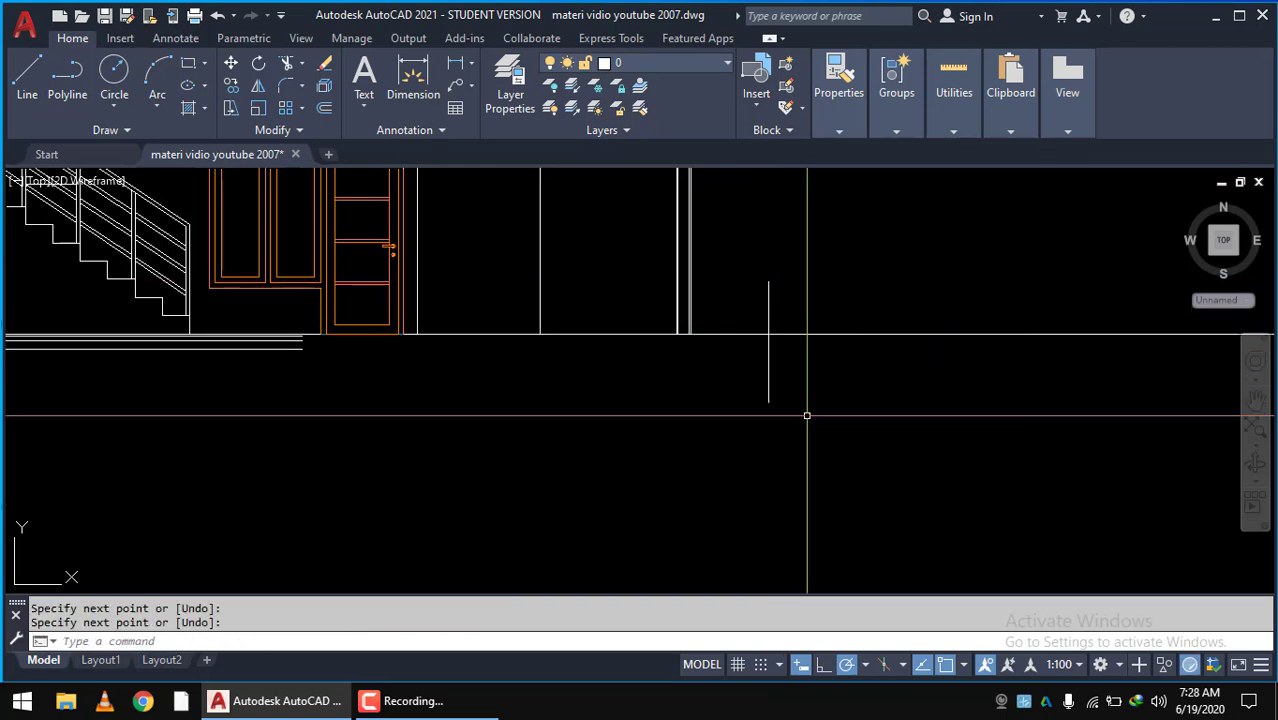
pyautogui.write('EX')
# - Extend the horizontal floor lines to the new vertical boundary line
pyautogui.press('Return')
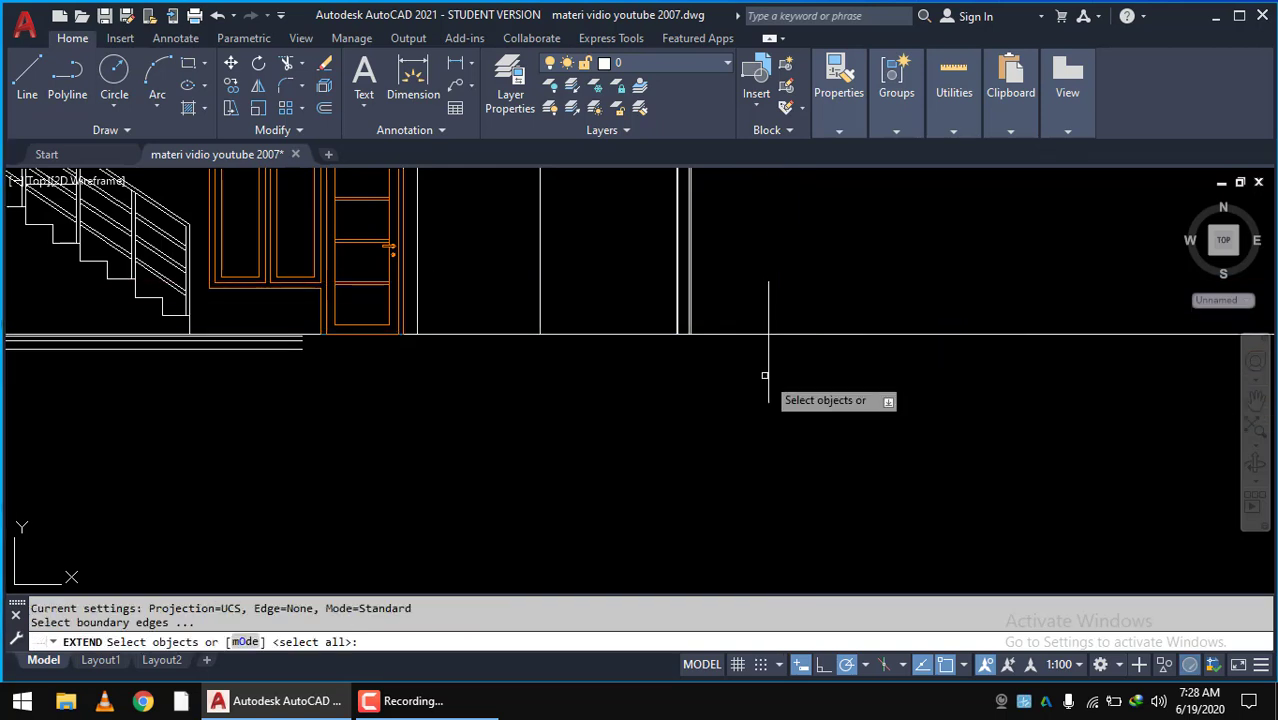
pyautogui.moveTo(779, 365); pyautogui.dragTo(748, 379)
pyautogui.scroll(2, 753, 397)
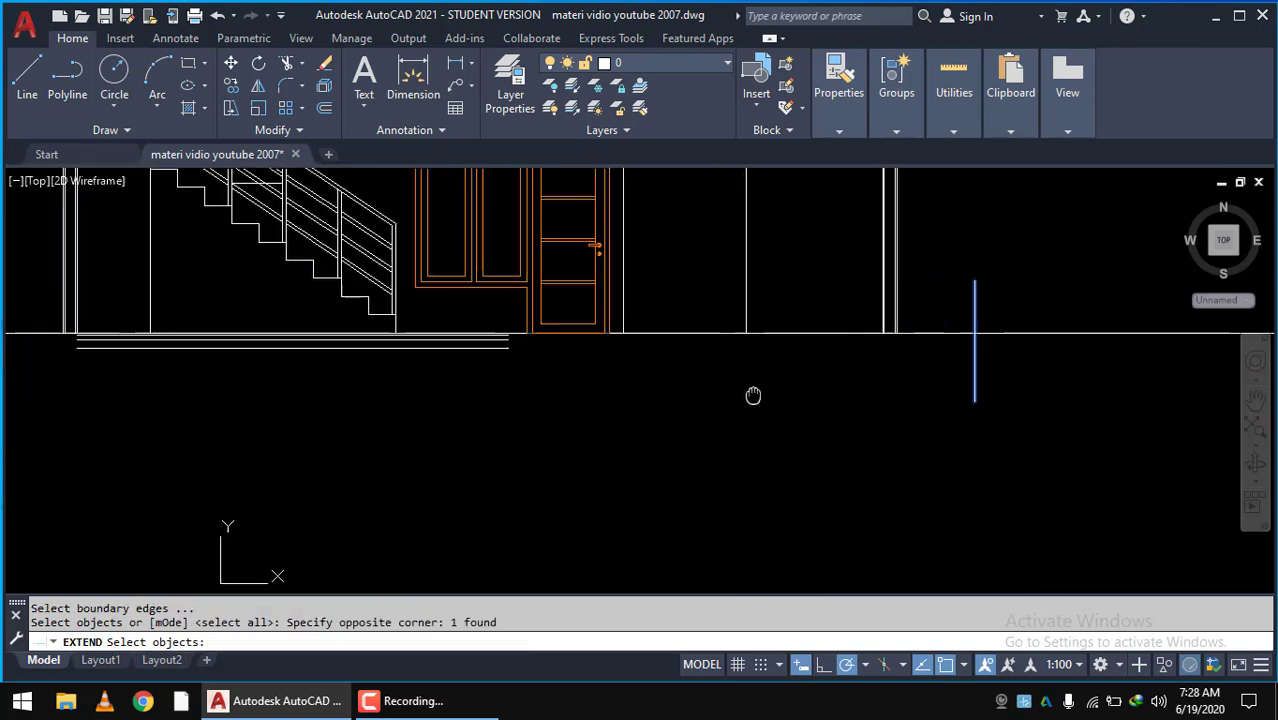
pyautogui.press('Return')
pyautogui.scroll(2, 351, 357)
pyautogui.click(454, 336)
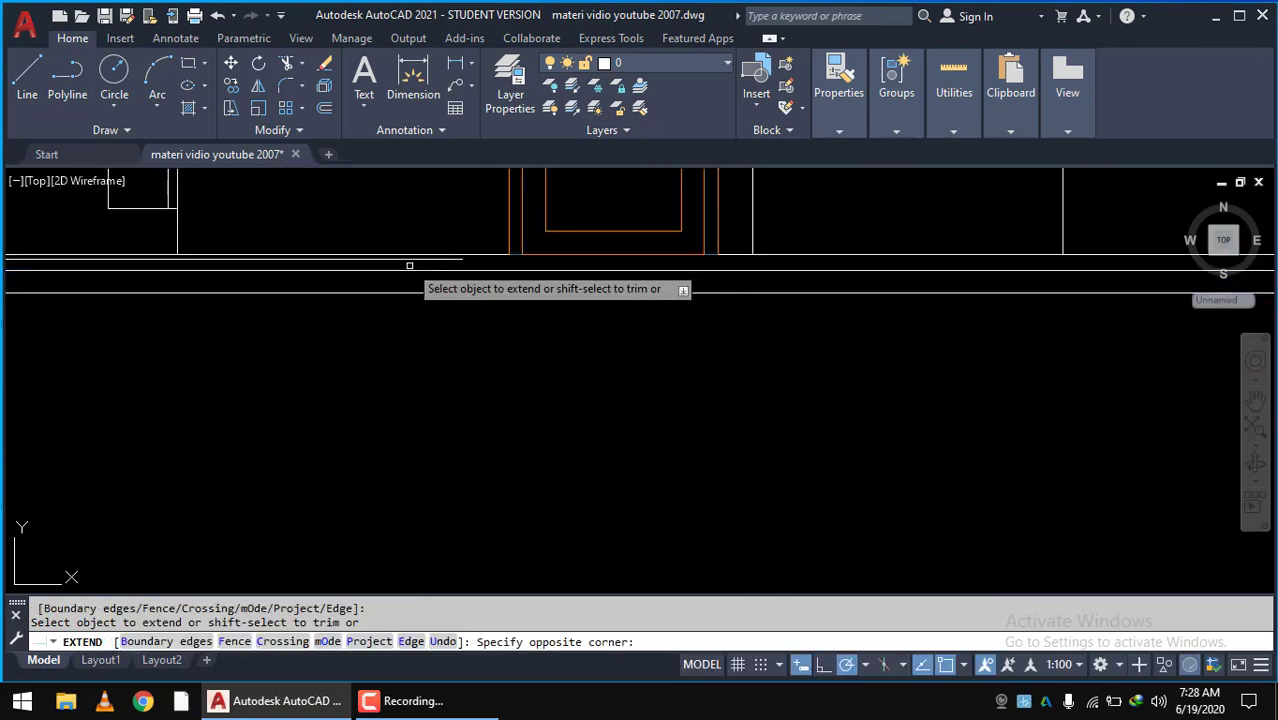
pyautogui.click(416, 265)
pyautogui.scroll(-2, 487, 348)
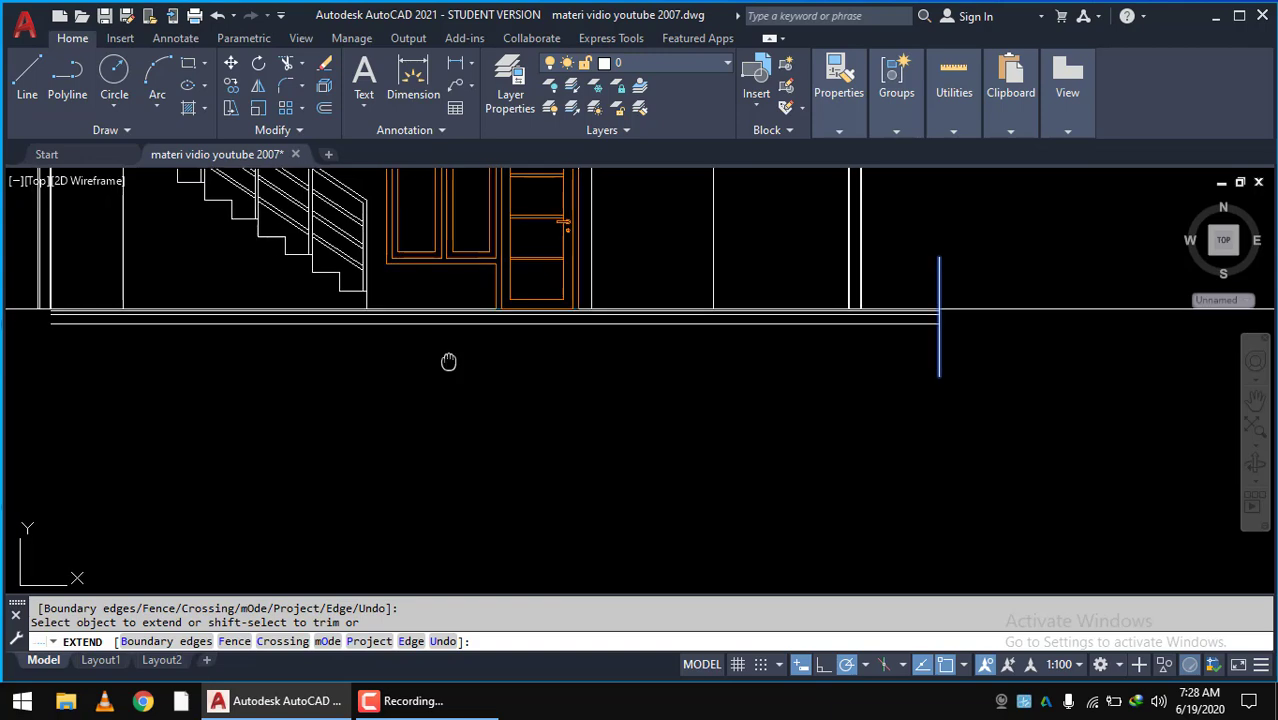
pyautogui.scroll(2, 333, 399)
pyautogui.scroll(1, 311, 374)
pyautogui.click(311, 374)
pyautogui.click(308, 357)
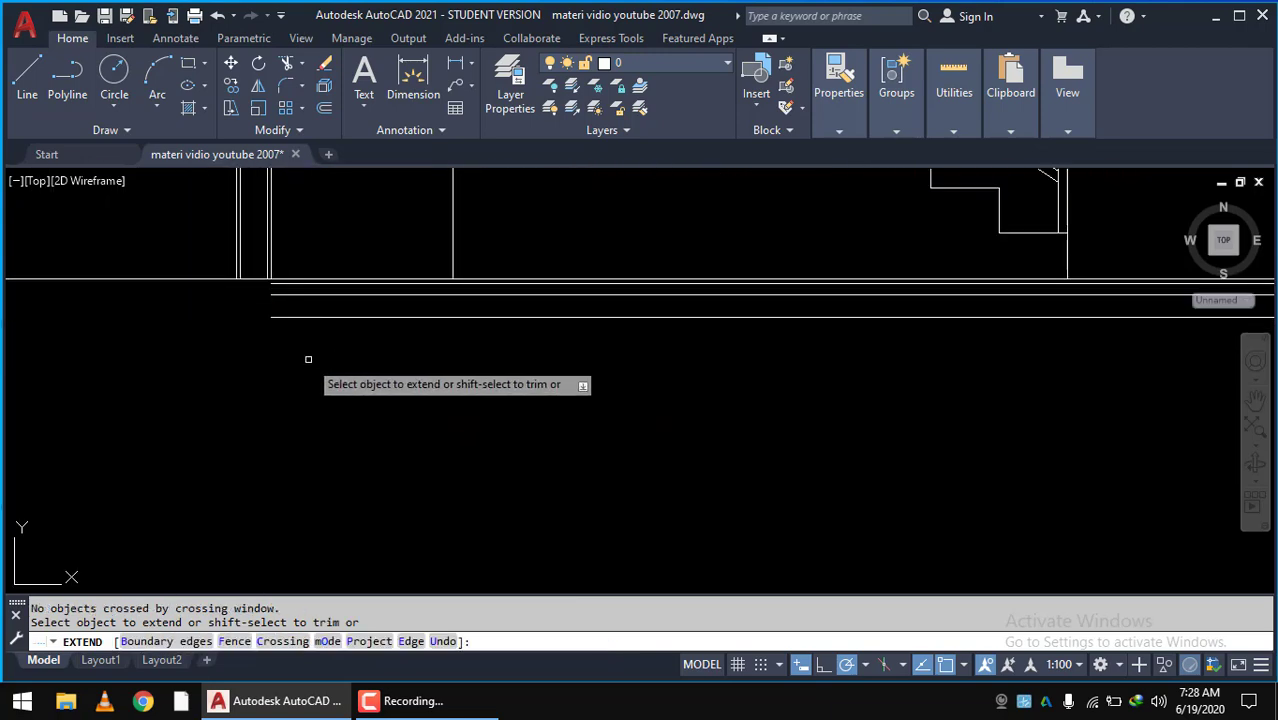
pyautogui.press('Escape')
# - Stretch the lower floor line's left end further left, past the outer walls
pyautogui.write('L')
pyautogui.press('Return')
pyautogui.scroll(-2, 380, 405)
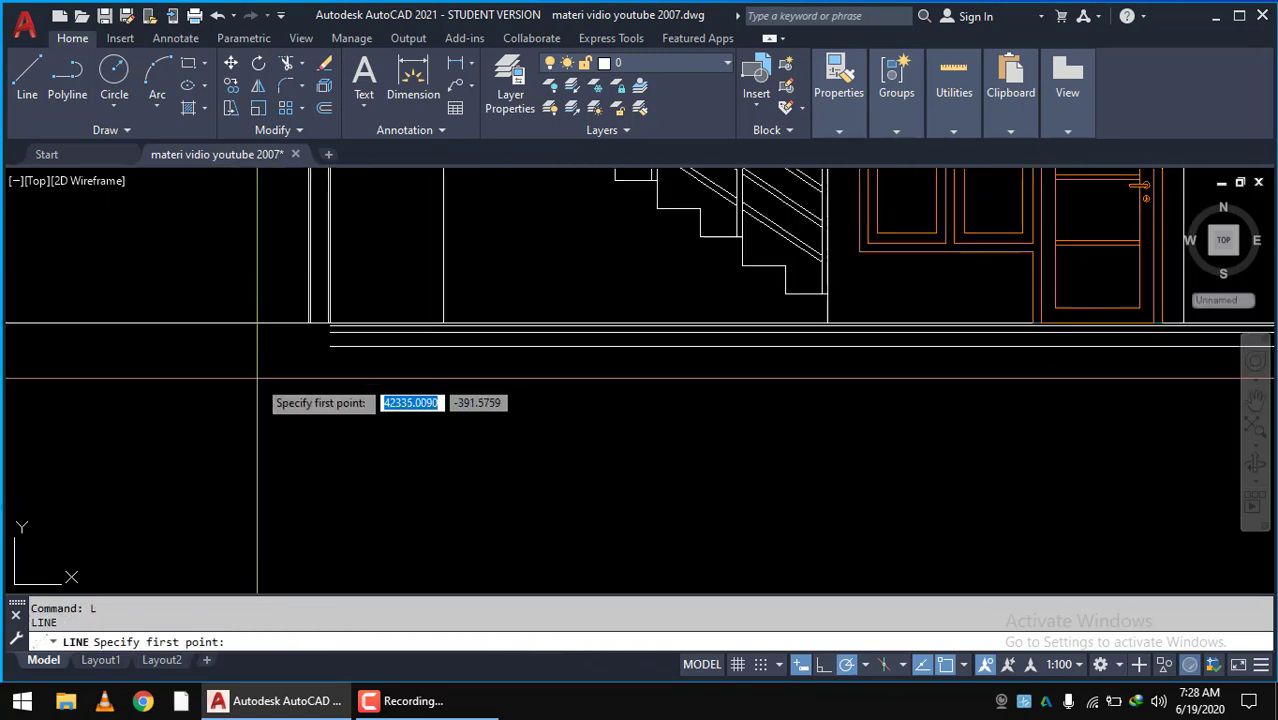
pyautogui.scroll(1, 414, 374)
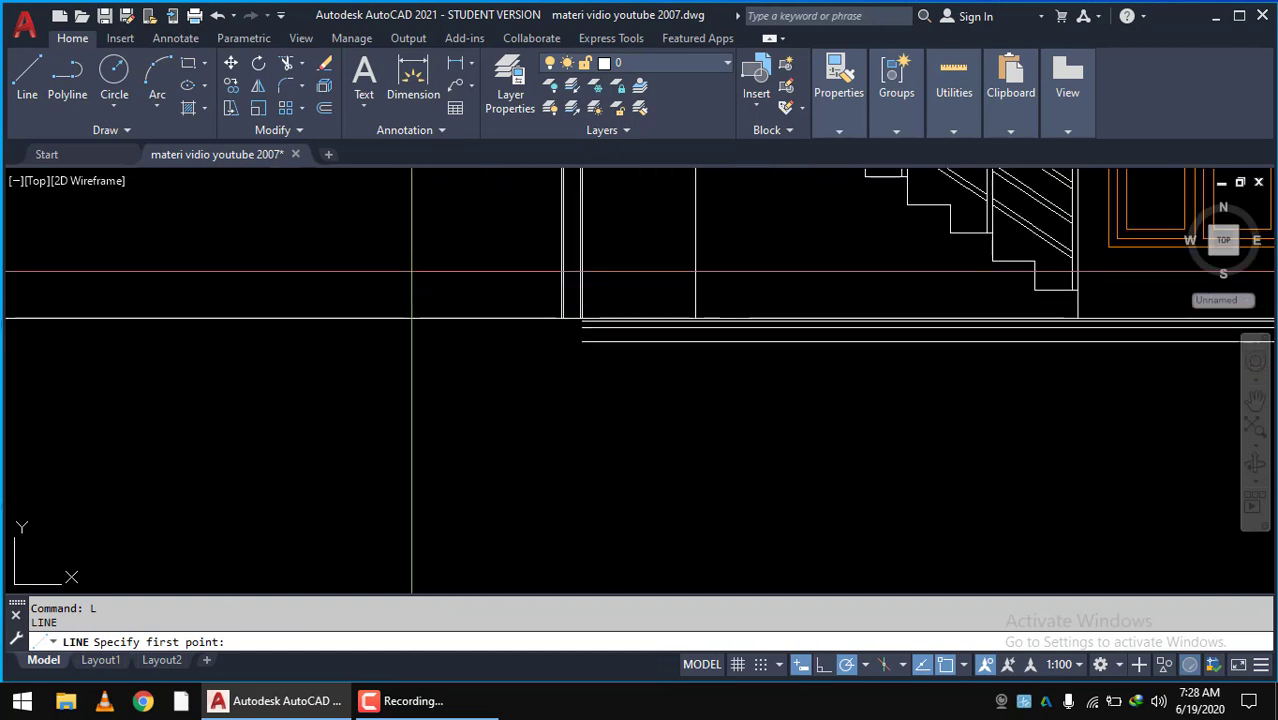
pyautogui.click(410, 272)
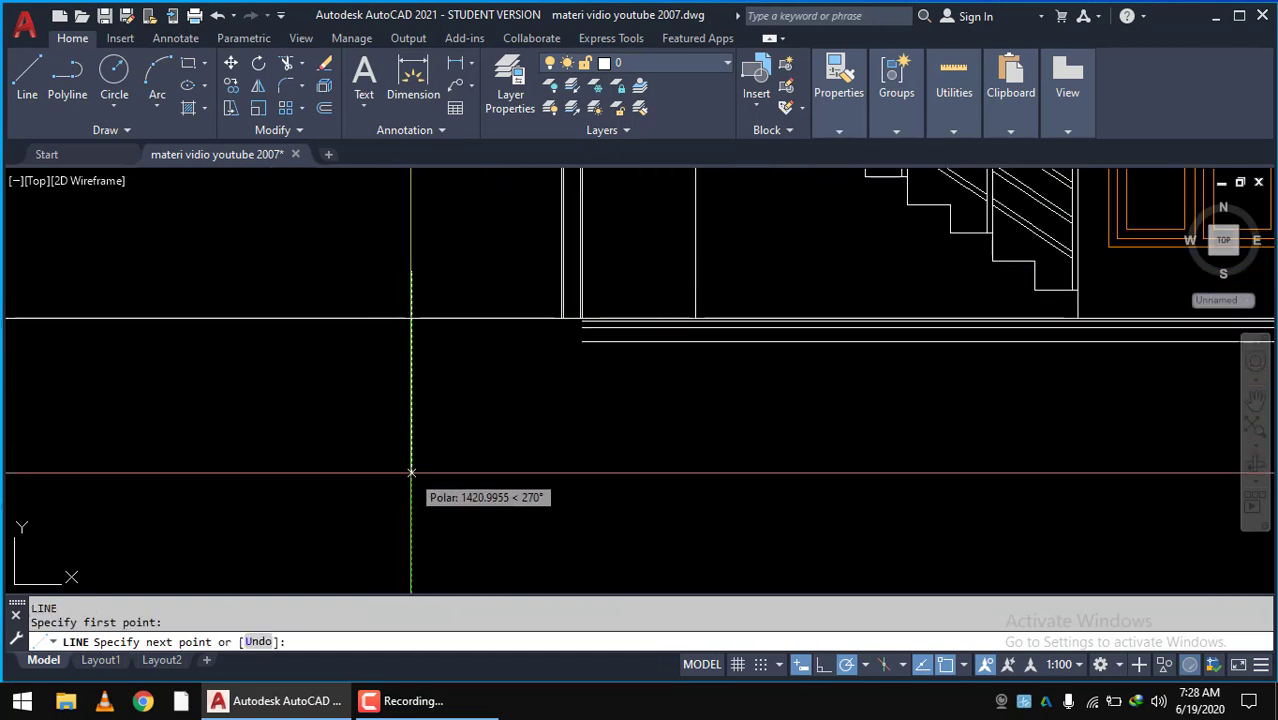
pyautogui.press('Escape')
pyautogui.scroll(2, 600, 360)
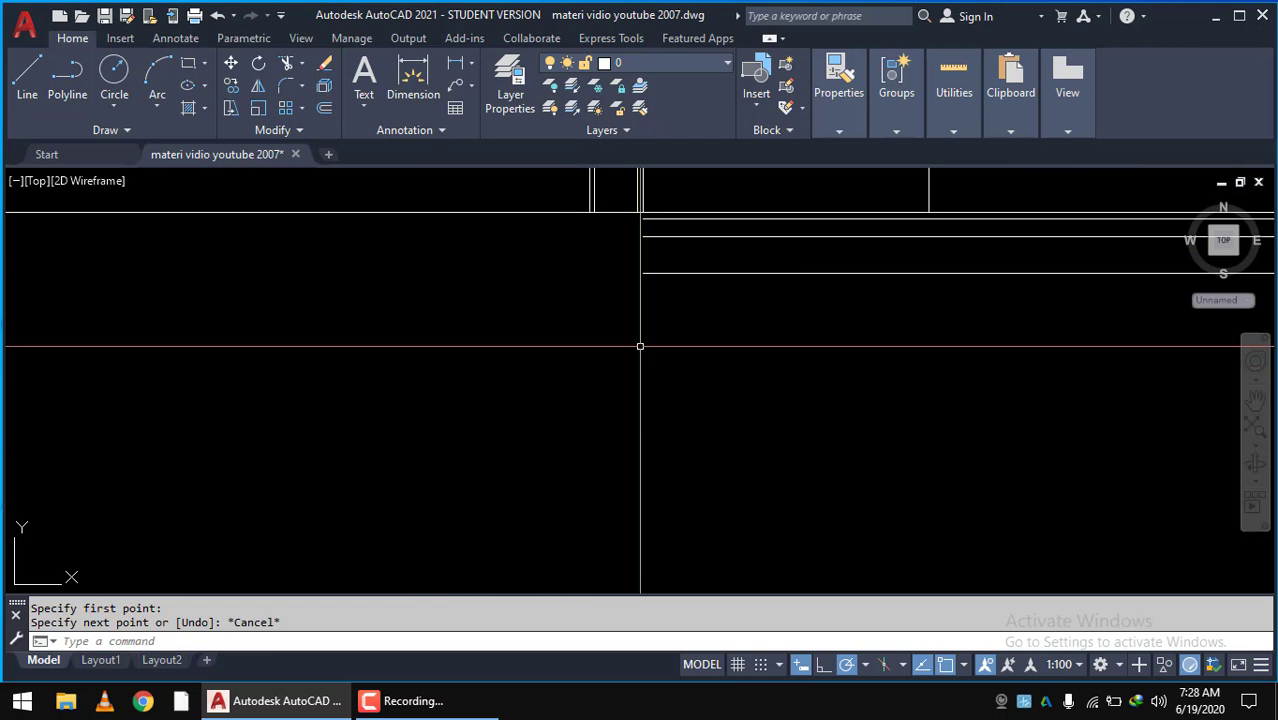
pyautogui.click(685, 320)
pyautogui.click(616, 274)
pyautogui.moveTo(616, 274); pyautogui.dragTo(650, 422, button='middle')
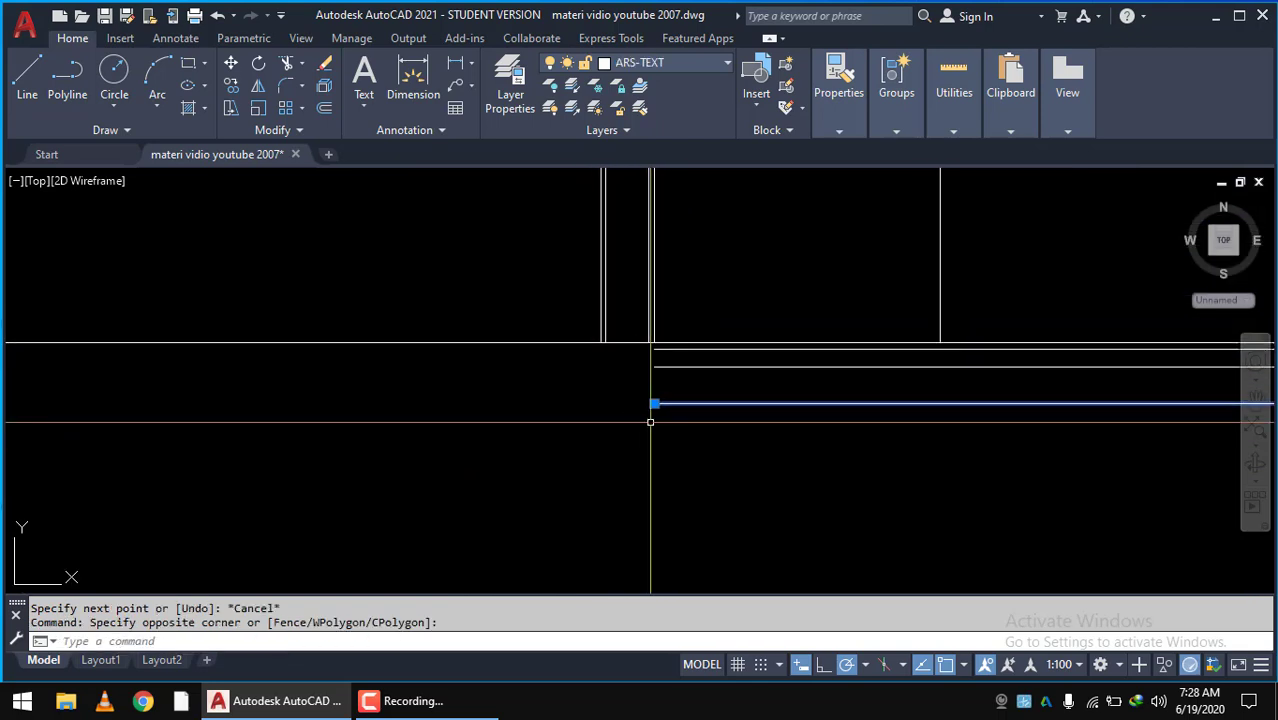
pyautogui.click(461, 403)
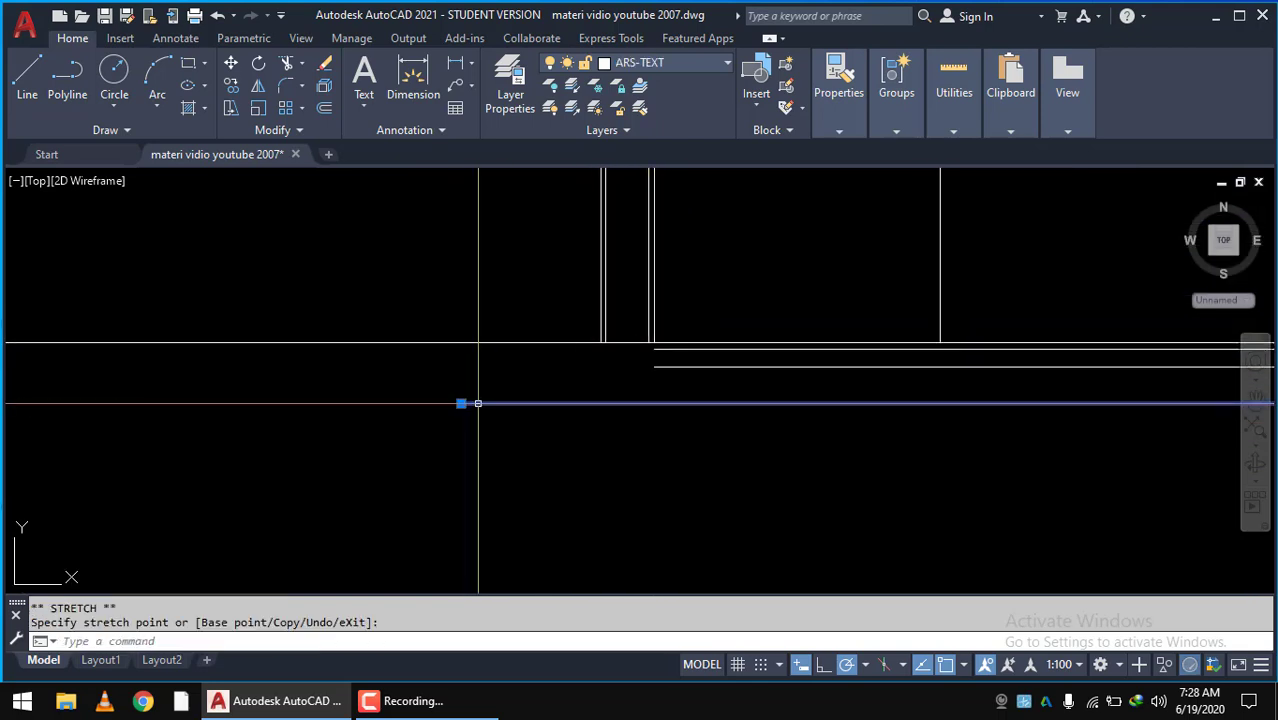
pyautogui.press('Escape')
pyautogui.press('Escape')
# - Extend two vertical lines down to the lower floor line
pyautogui.write('Ex')
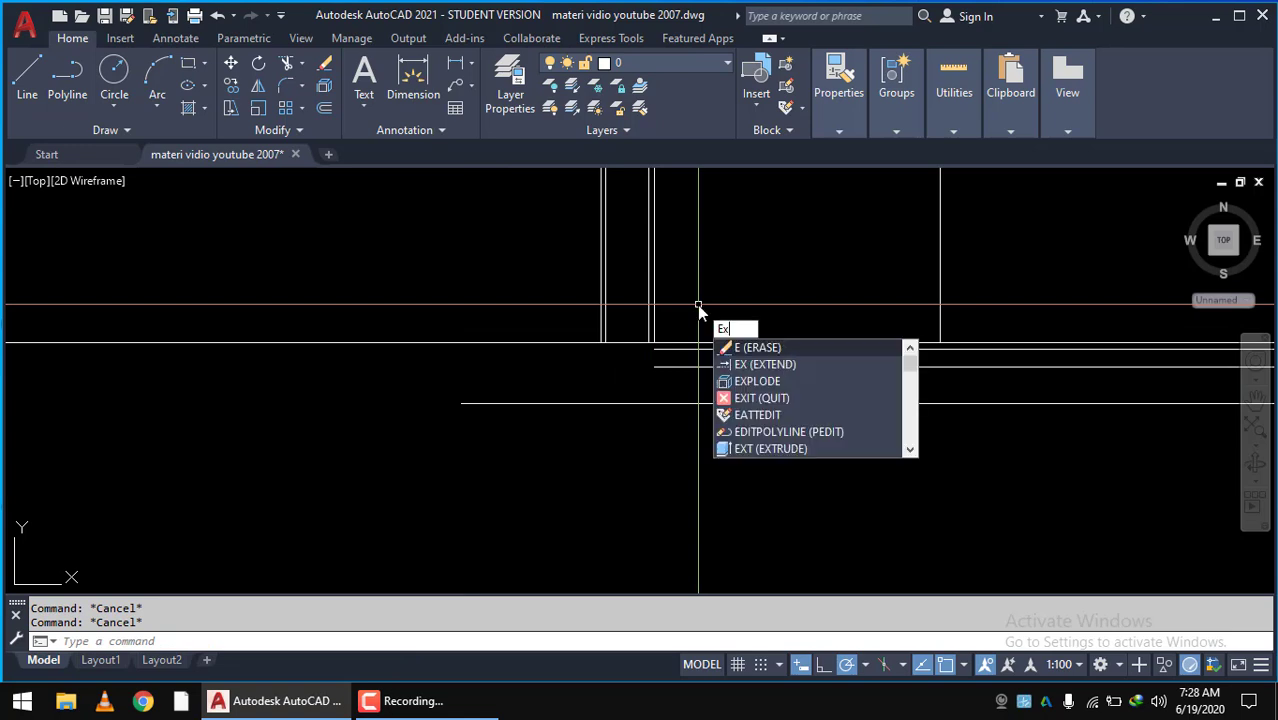
pyautogui.press('Return')
pyautogui.press('Return')
pyautogui.click(698, 294)
pyautogui.click(527, 254)
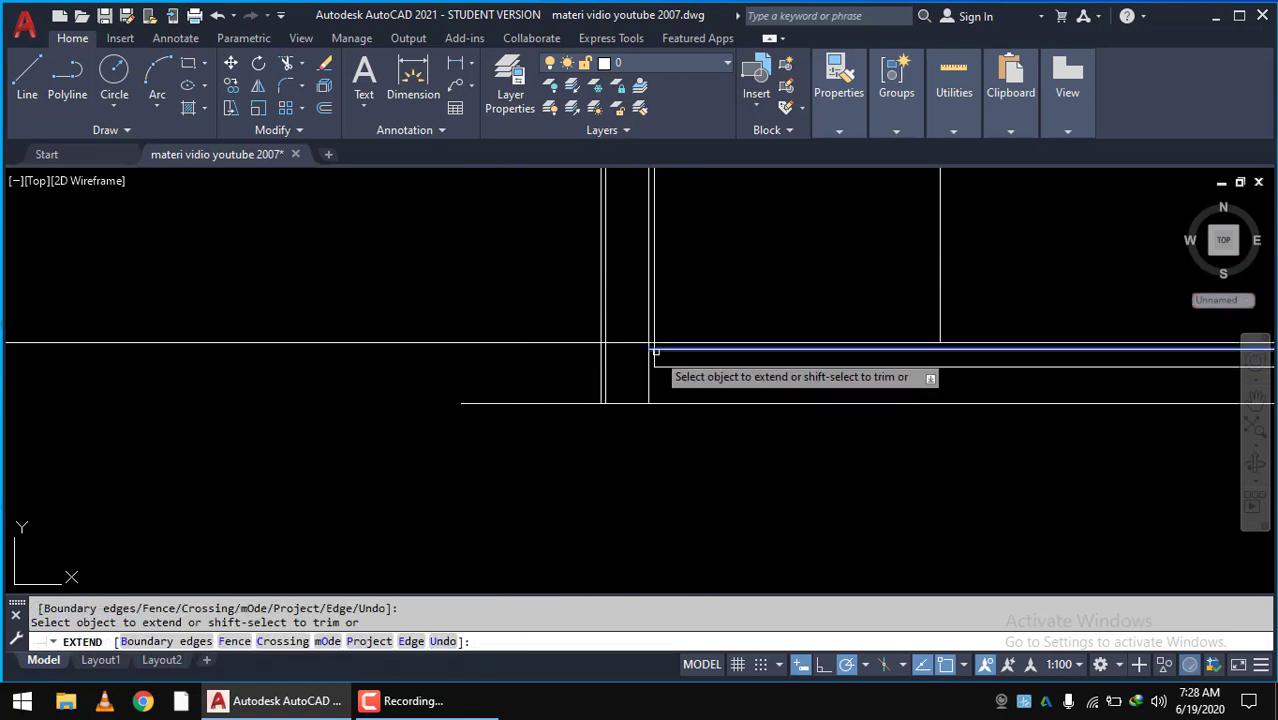
pyautogui.scroll(2, 655, 360)
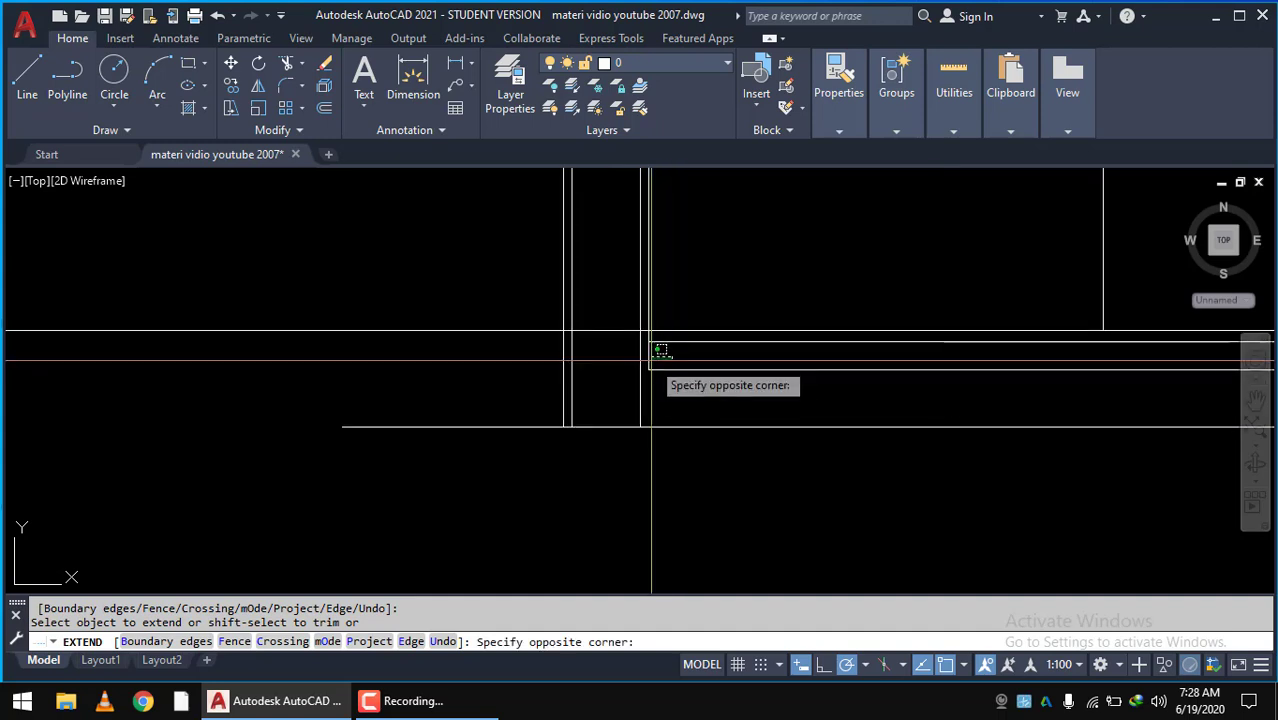
pyautogui.click(660, 350)
pyautogui.scroll(-3, 625, 455)
pyautogui.scroll(1, 639, 485)
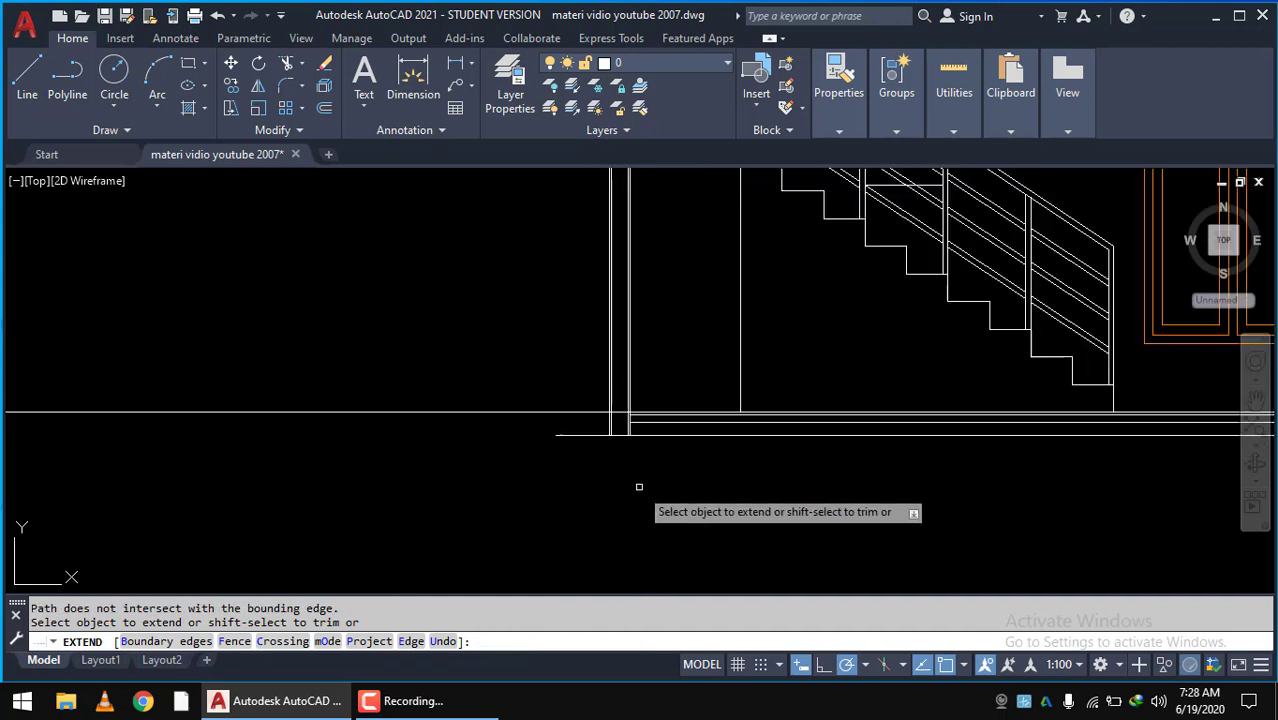
pyautogui.moveTo(633, 480); pyautogui.dragTo(651, 466, button='middle')
pyautogui.press('Escape')
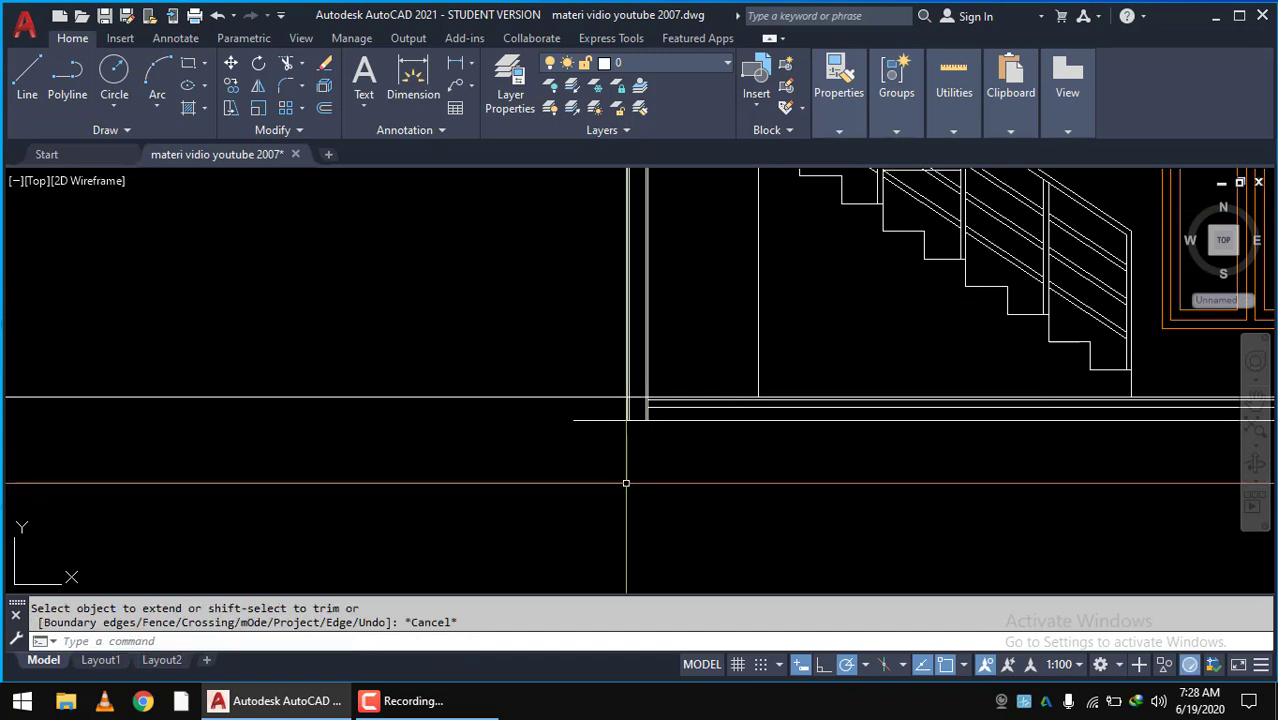
# - Start a horizontal construction line with XLINE Hor, then cancel it
pyautogui.write('xl')
pyautogui.press('Return')
pyautogui.write('h')
pyautogui.press('Return')
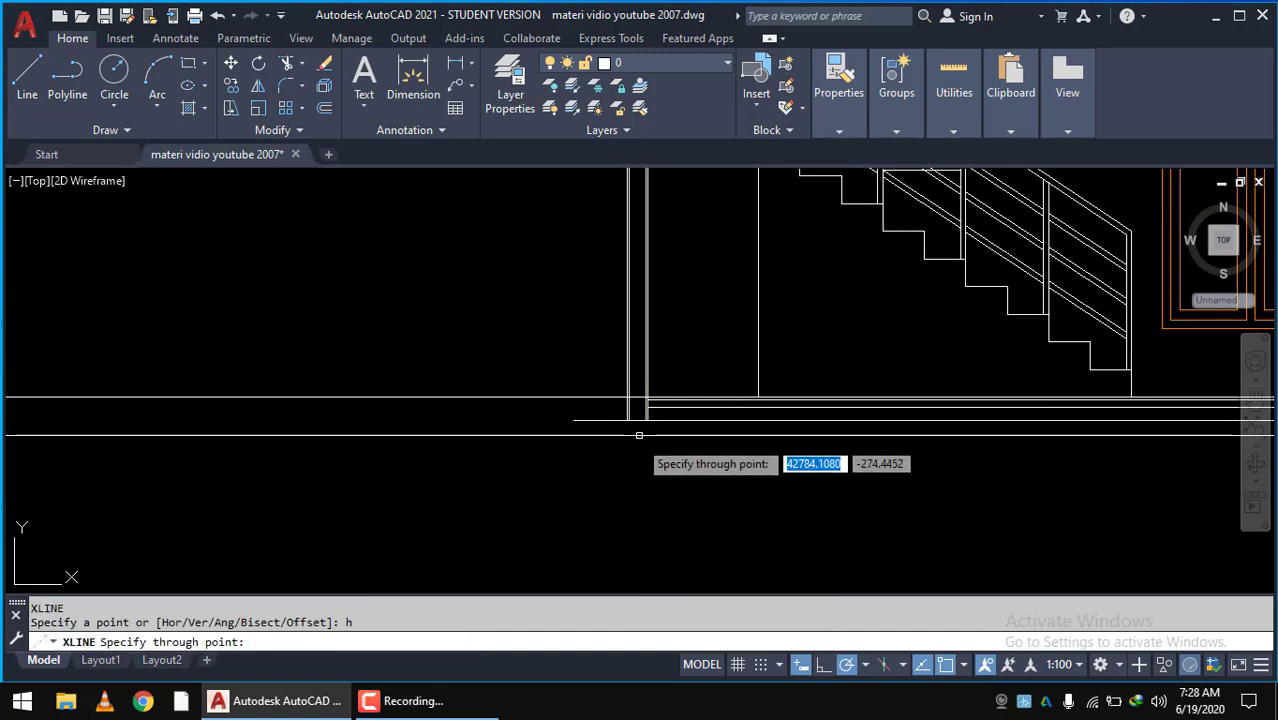
pyautogui.scroll(-3, 612, 457)
pyautogui.scroll(4, 285, 370)
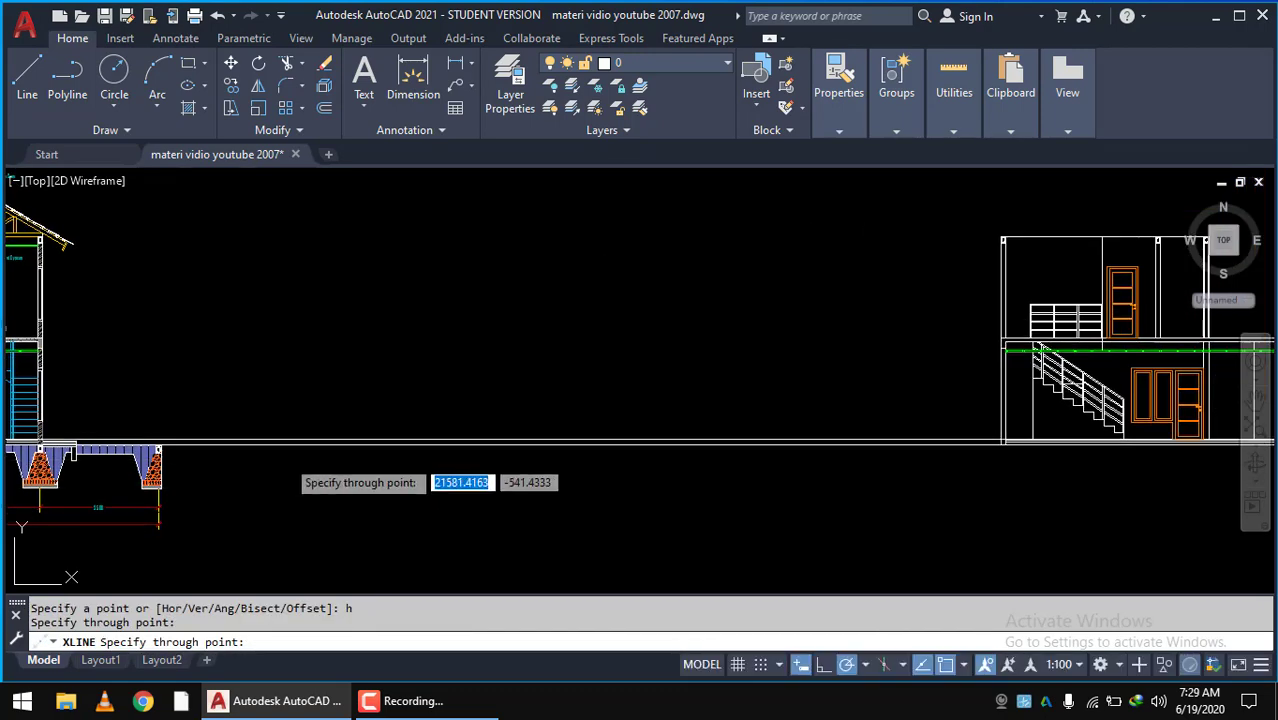
pyautogui.scroll(2, 170, 432)
pyautogui.scroll(3, 190, 432)
pyautogui.scroll(2, 287, 443)
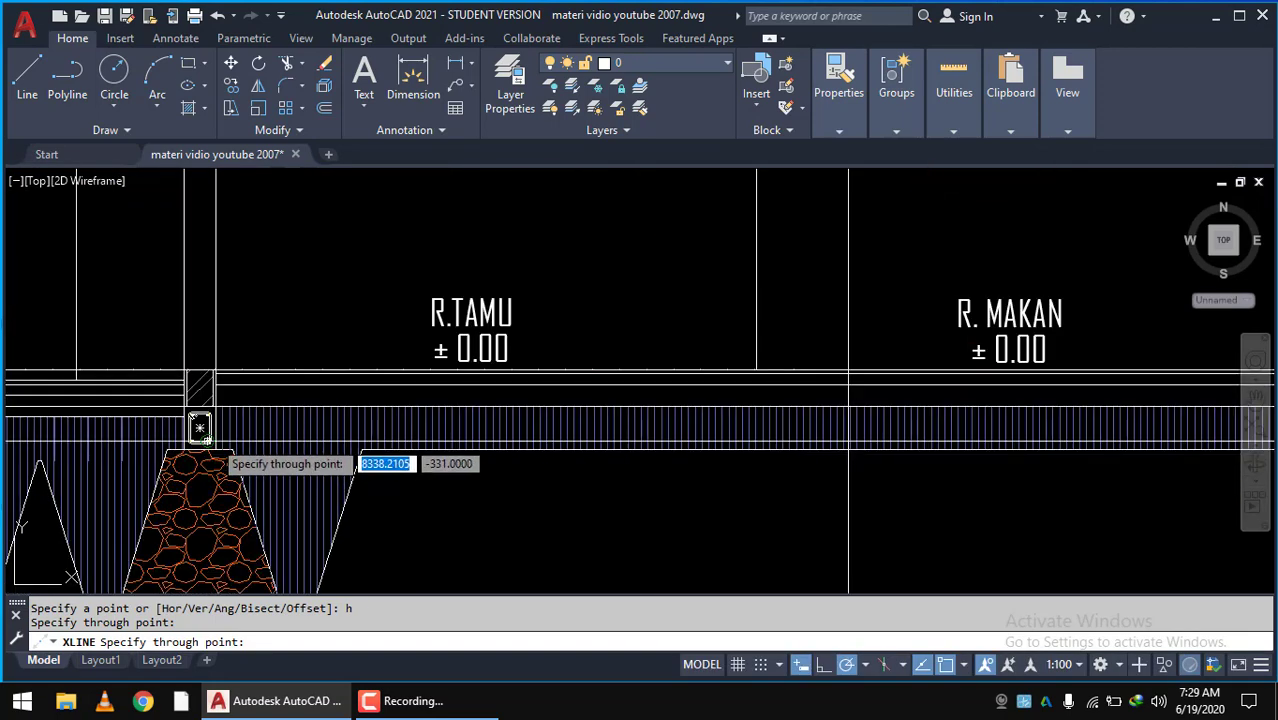
pyautogui.scroll(-7, 213, 426)
pyautogui.scroll(1, 593, 479)
pyautogui.scroll(2, 998, 470)
pyautogui.press('Escape')
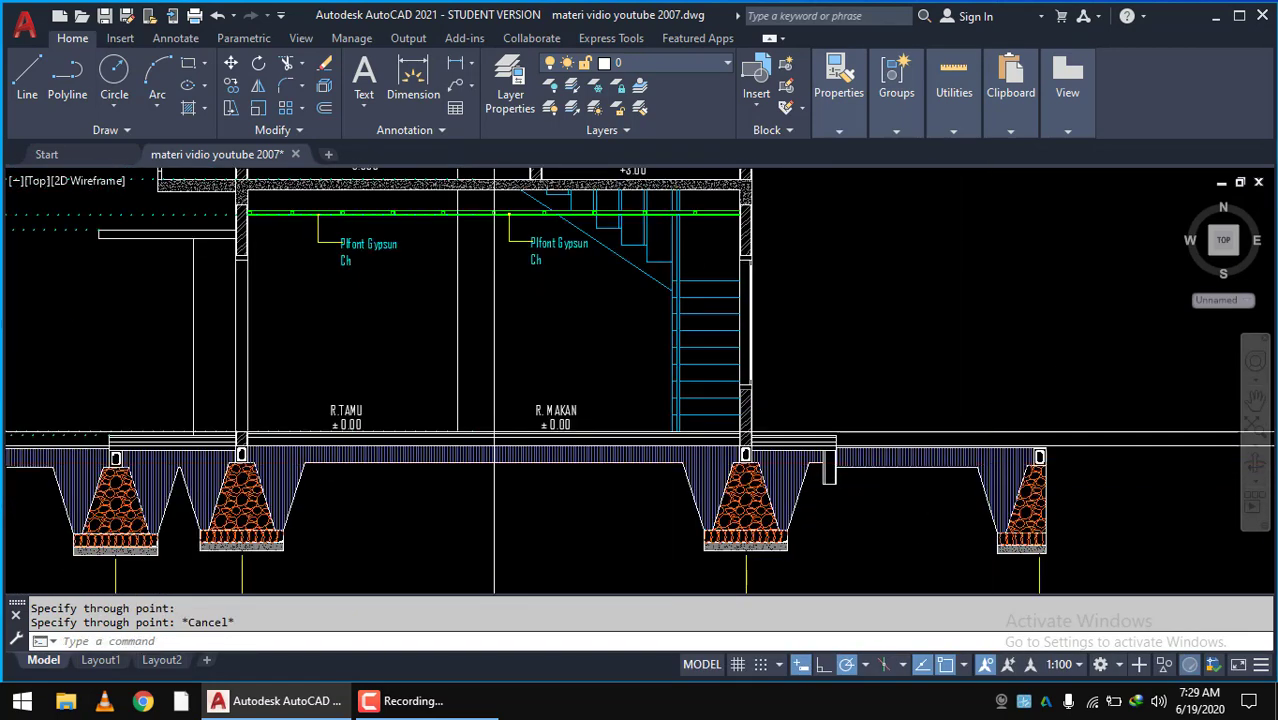
# - Erase the stray horizontal line running through the section's footings
pyautogui.scroll(2, 1081, 451)
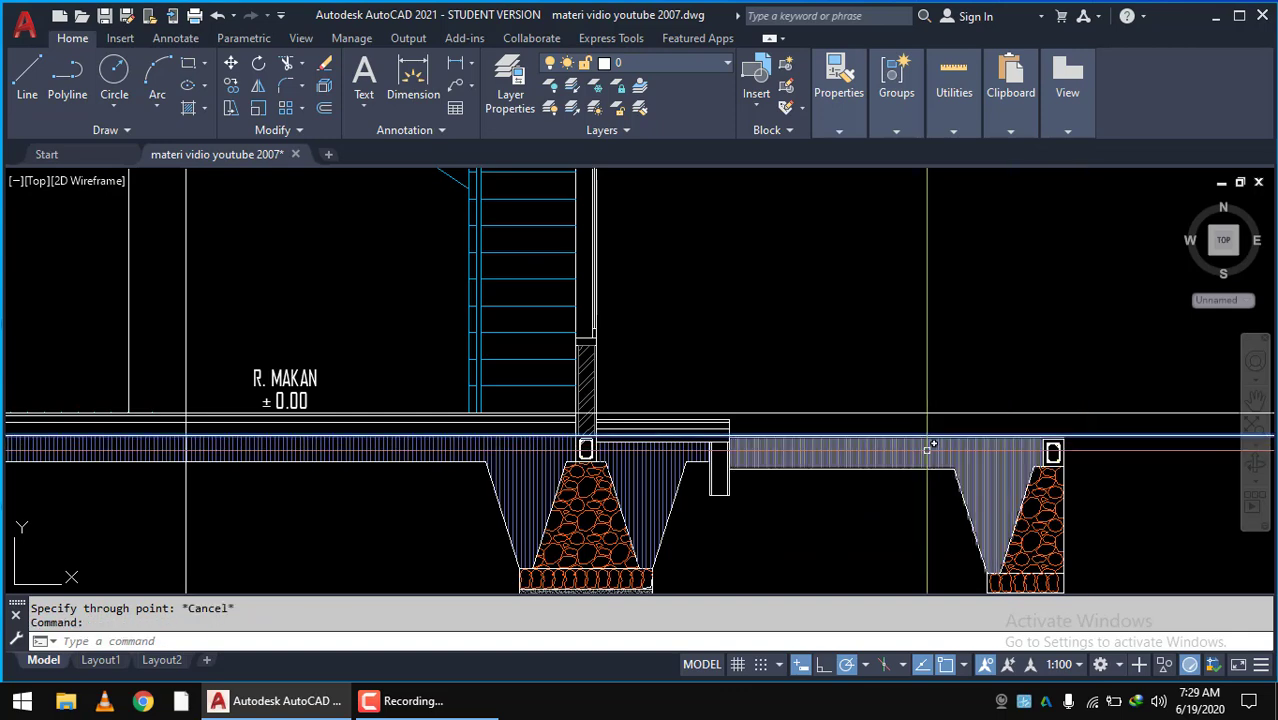
pyautogui.scroll(2, 600, 455)
pyautogui.scroll(2, 640, 485)
pyautogui.write('e')
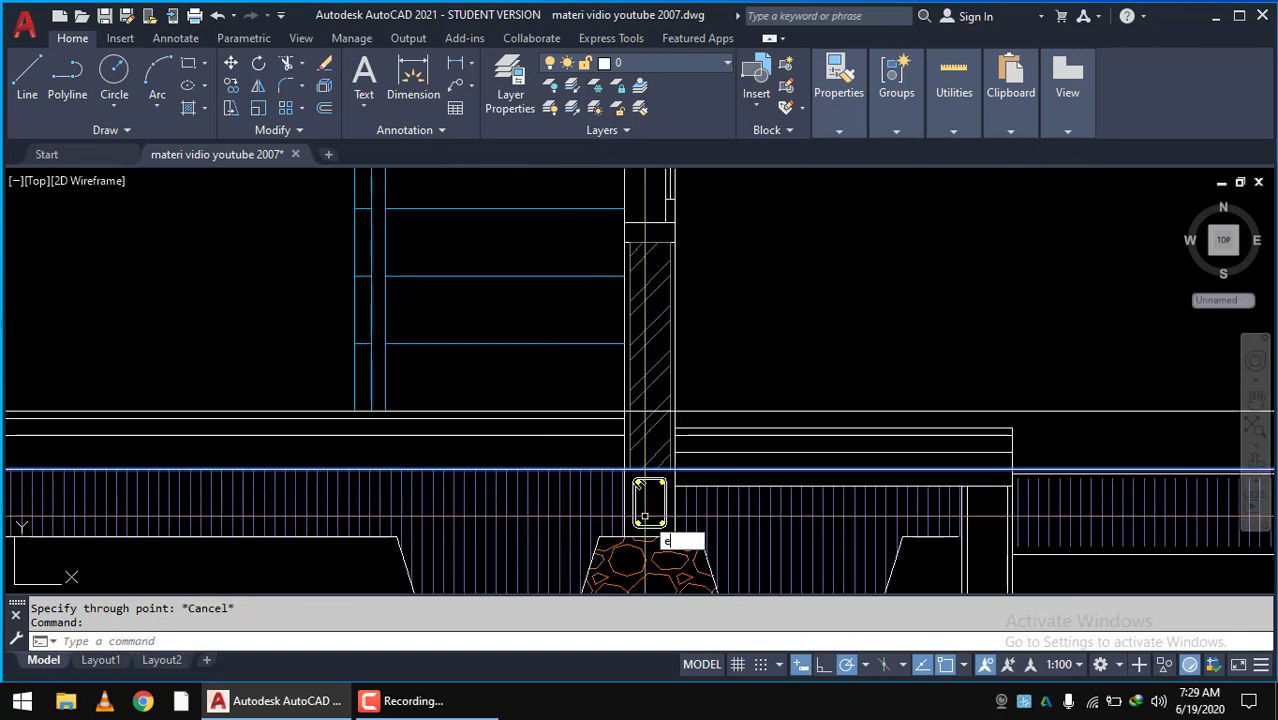
pyautogui.press('Return')
pyautogui.scroll(-1, 644, 472)
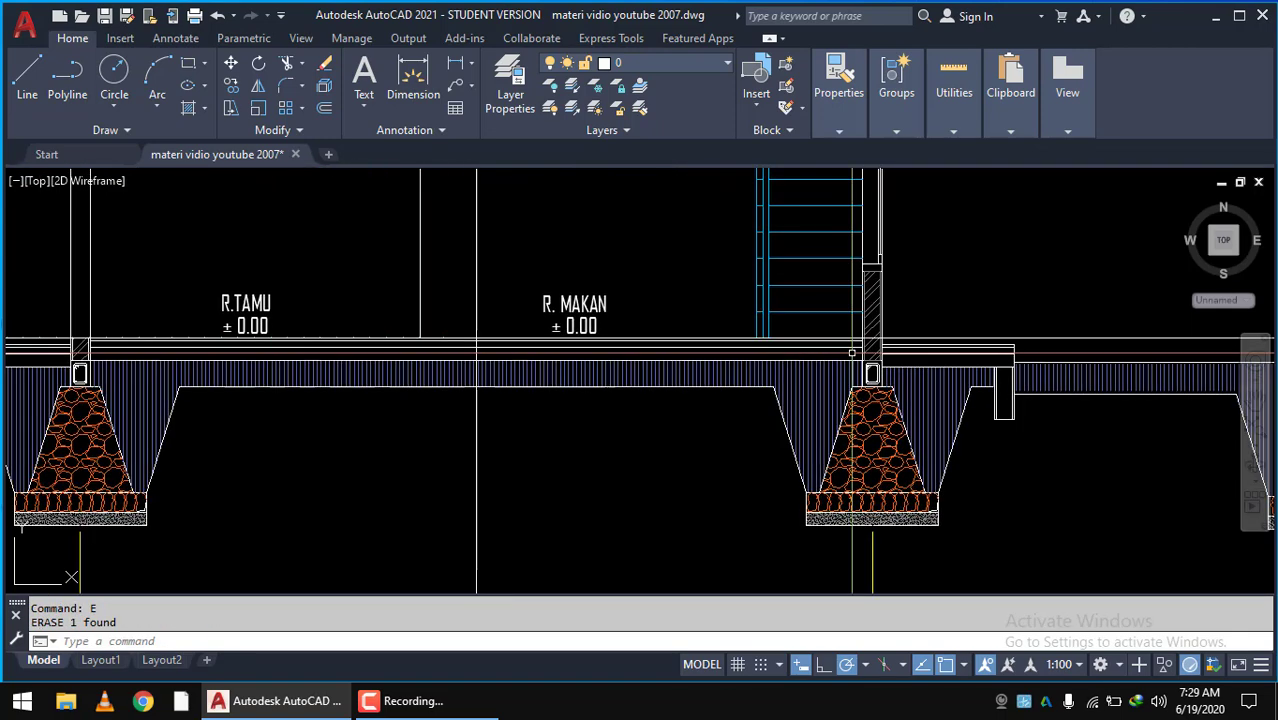
pyautogui.scroll(-2, 426, 448)
pyautogui.scroll(2, 620, 390)
# - Pan and zoom around the floor plans to survey the whole drawing
pyautogui.scroll(-2, 600, 400)
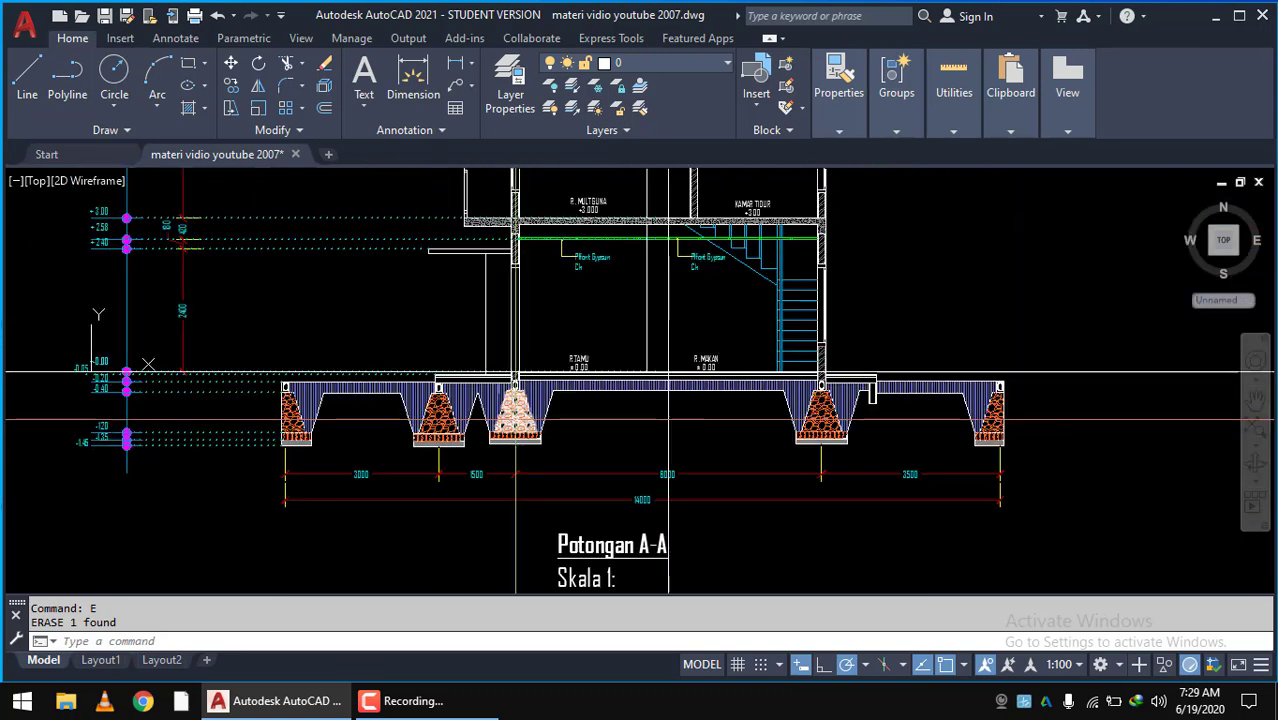
pyautogui.scroll(-4, 567, 410)
pyautogui.moveTo(655, 396); pyautogui.dragTo(255, 432, button='middle')
pyautogui.scroll(4, 583, 433)
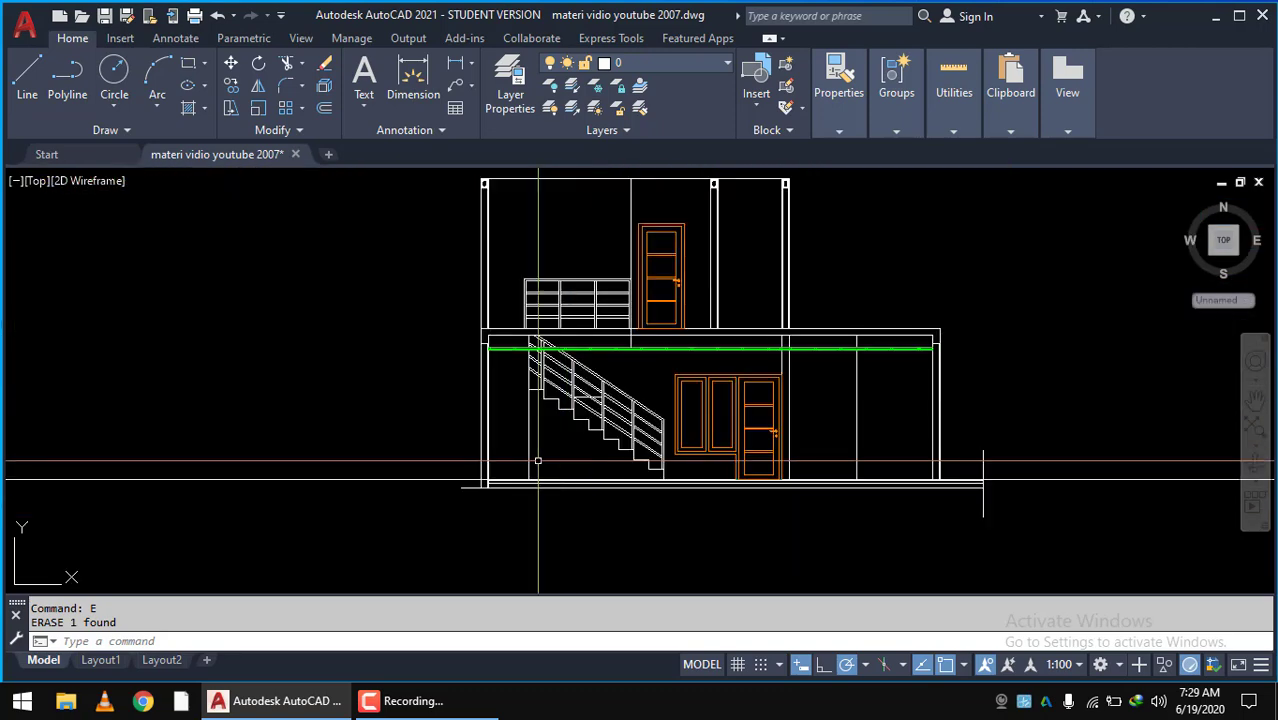
pyautogui.scroll(3, 540, 470)
pyautogui.scroll(-4, 489, 511)
pyautogui.scroll(-2, 471, 414)
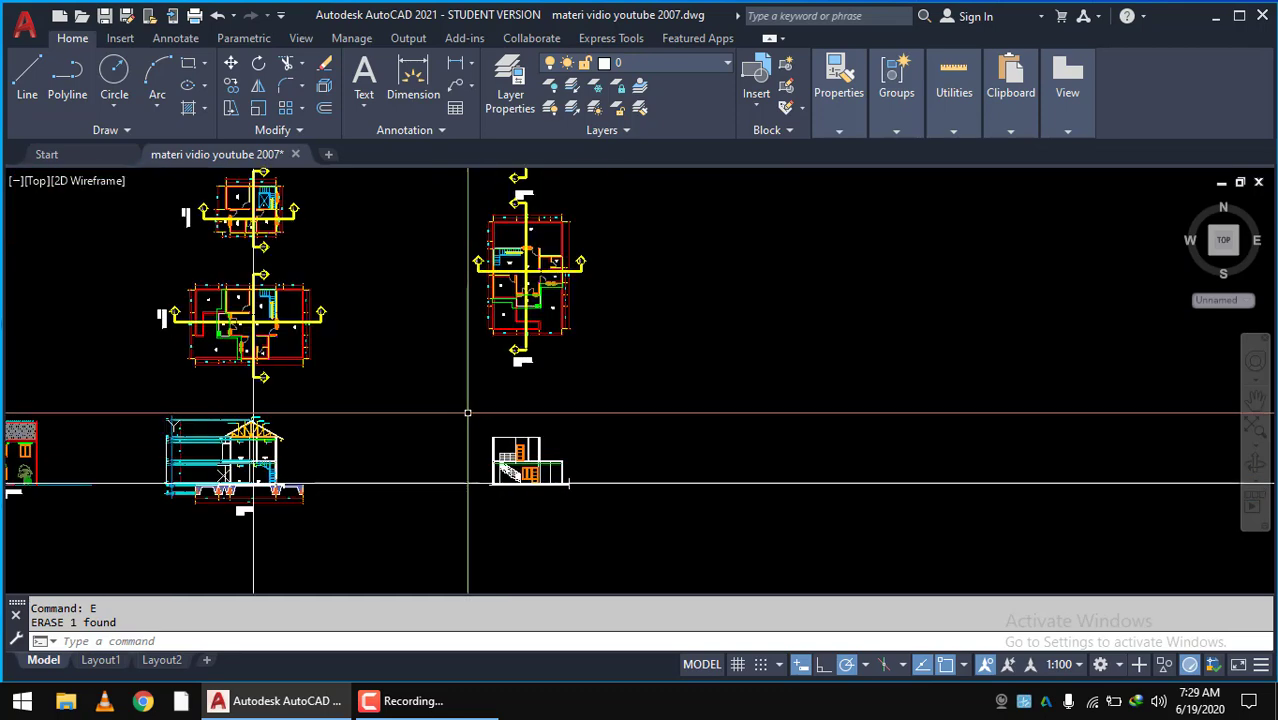
pyautogui.moveTo(267, 467); pyautogui.dragTo(722, 467, button='middle')
pyautogui.scroll(2, 722, 467)
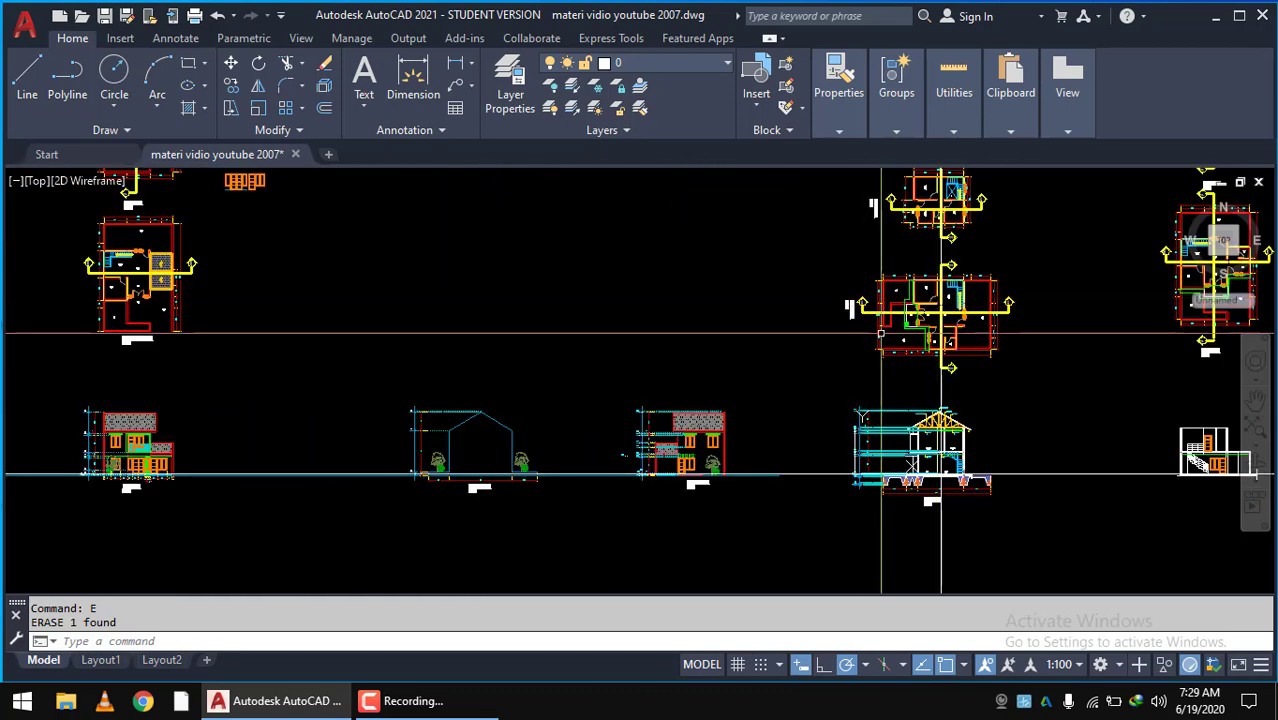
pyautogui.scroll(-2, 533, 343)
pyautogui.scroll(3, 625, 487)
pyautogui.scroll(2, 933, 517)
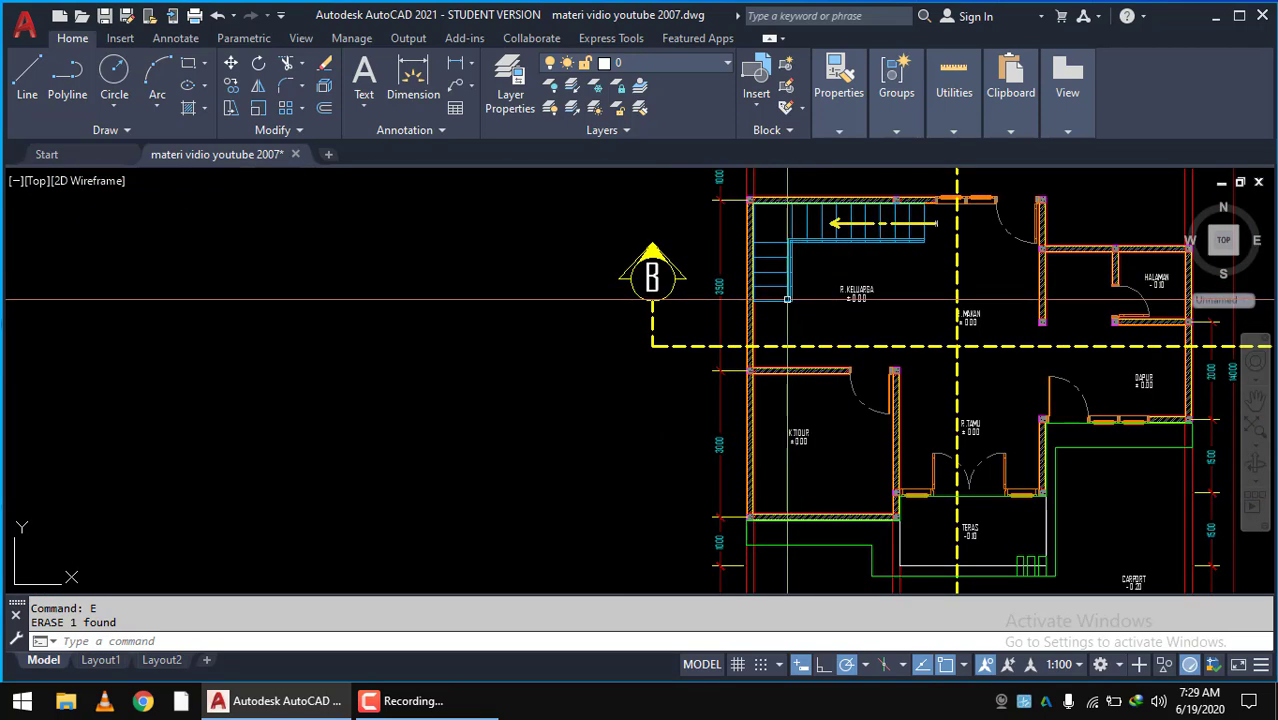
pyautogui.scroll(-4, 357, 588)
pyautogui.scroll(-3, 357, 588)
pyautogui.scroll(1, 1079, 520)
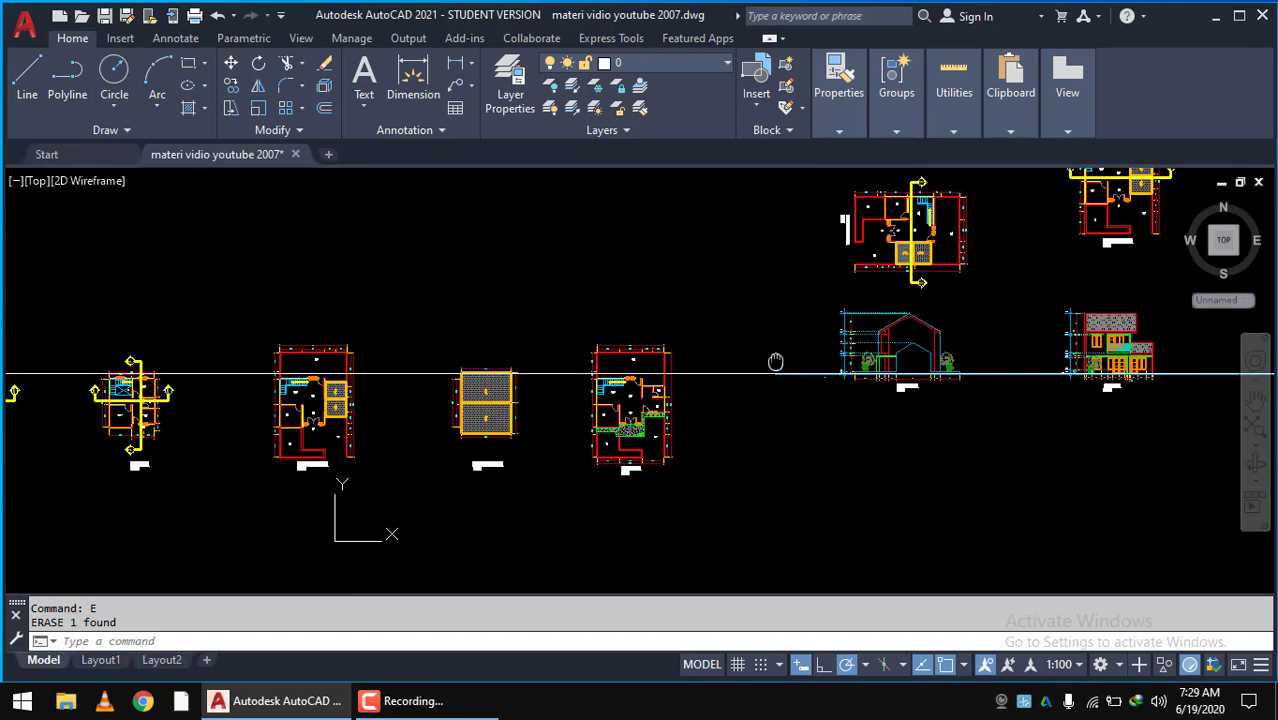
pyautogui.moveTo(458, 374); pyautogui.dragTo(839, 346, button='middle')
pyautogui.scroll(8, 185, 348)
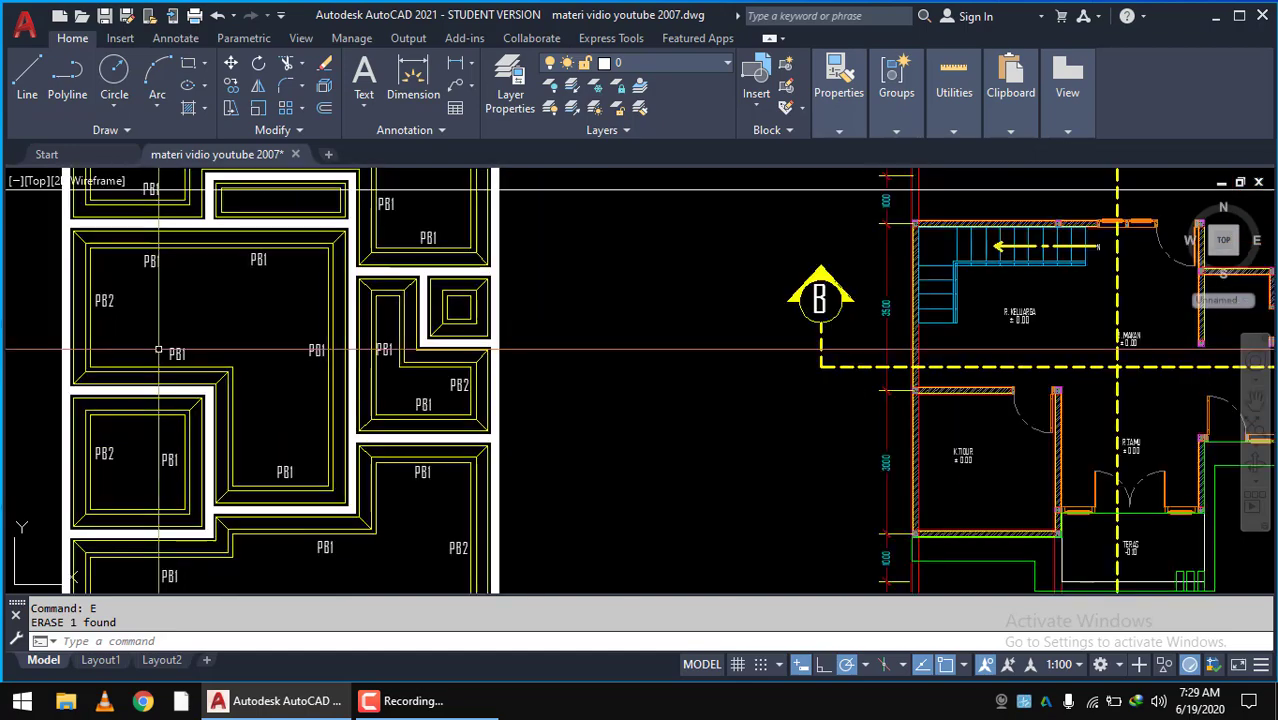
pyautogui.moveTo(62, 322)
pyautogui.mouseDown(button='middle')
pyautogui.moveTo(86, 330)
pyautogui.moveTo(121, 416)
pyautogui.mouseUp(button='middle')
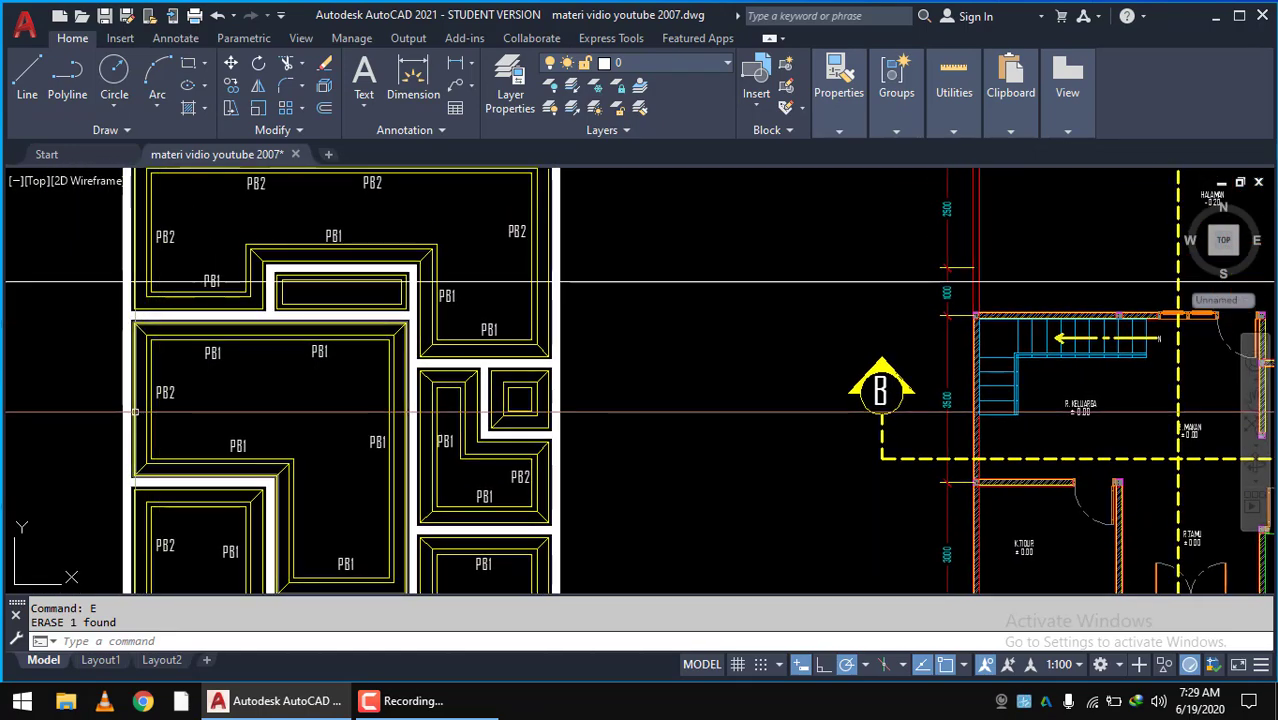
pyautogui.scroll(-3, 141, 287)
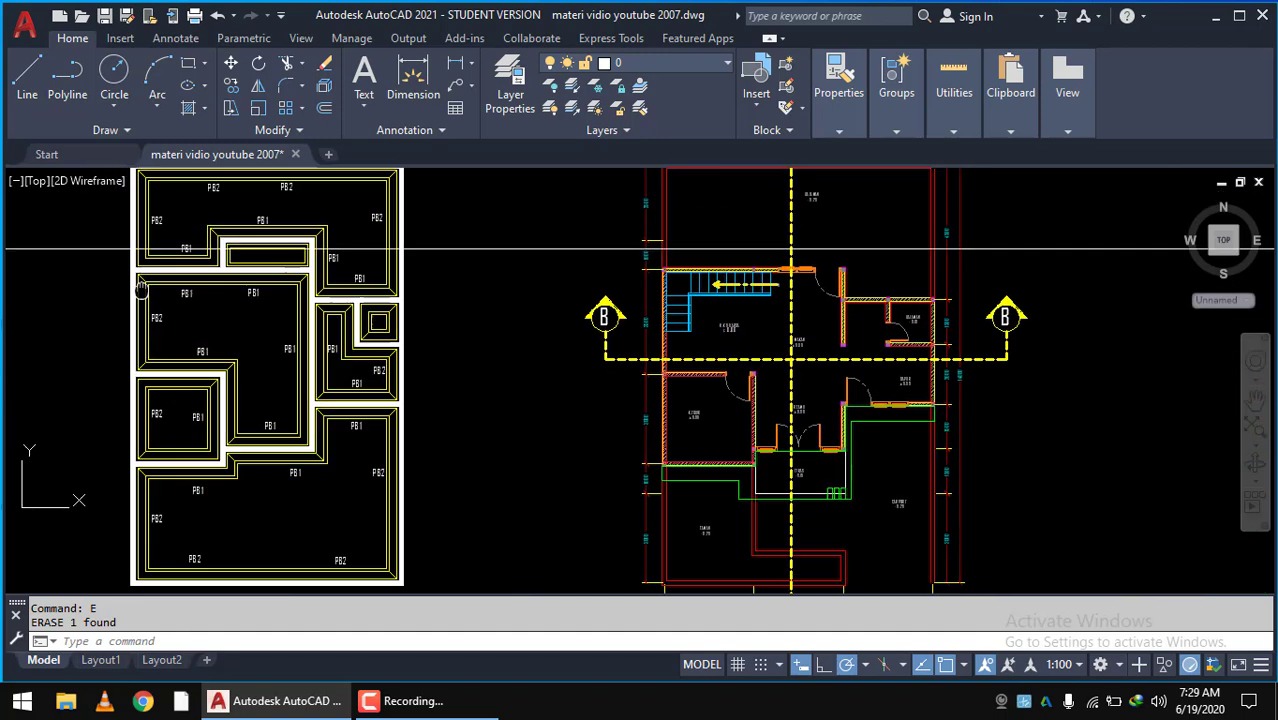
pyautogui.scroll(-1, 141, 287)
pyautogui.scroll(-2, 388, 318)
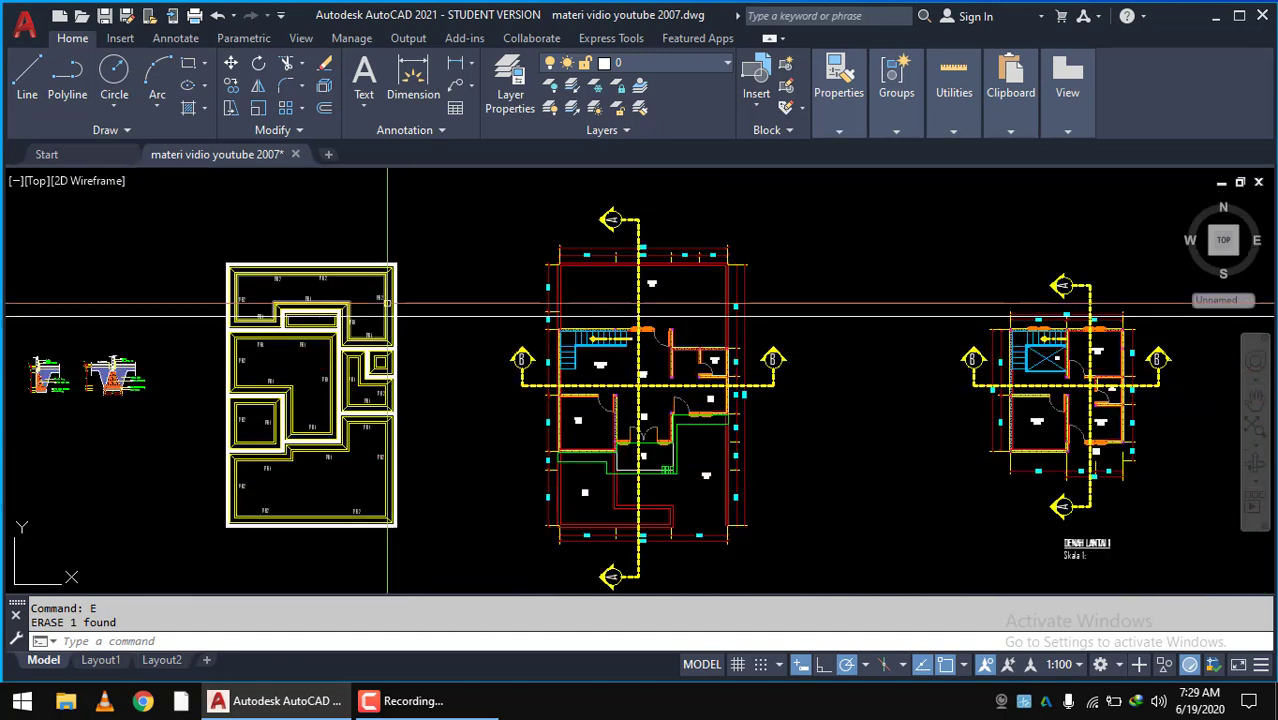
pyautogui.scroll(2, 247, 364)
pyautogui.scroll(1, 247, 364)
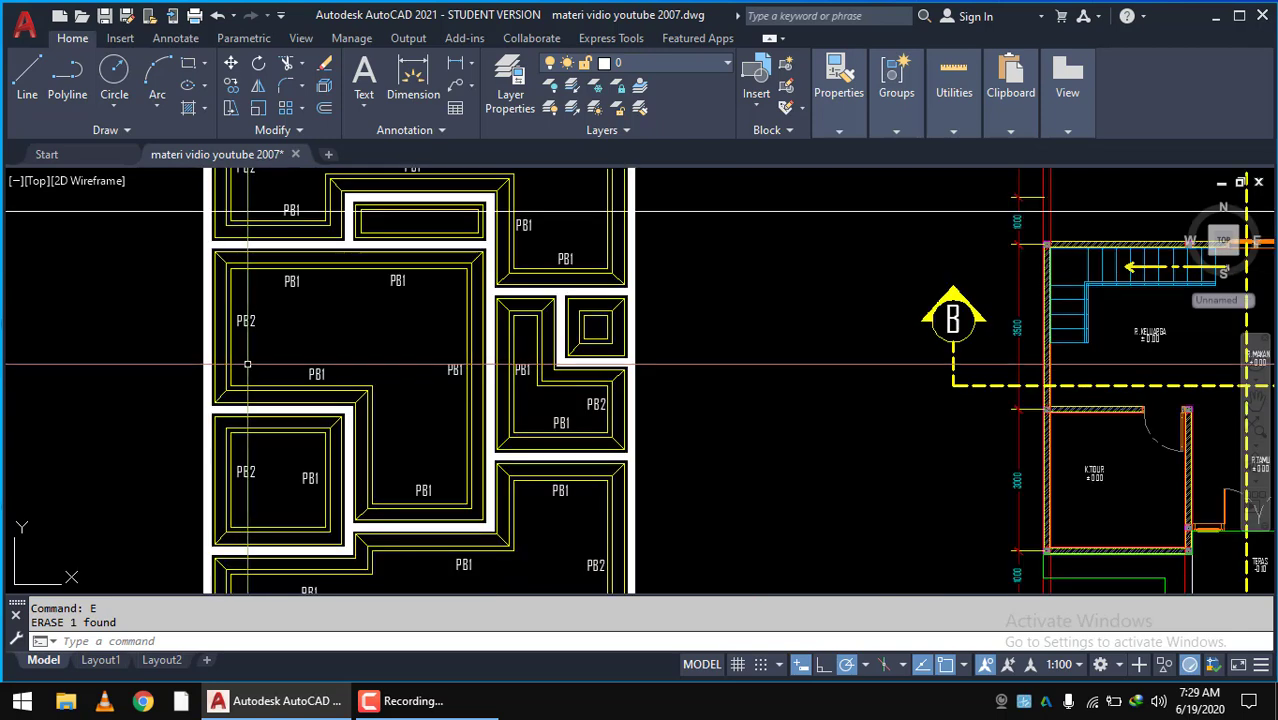
pyautogui.scroll(-3, 196, 359)
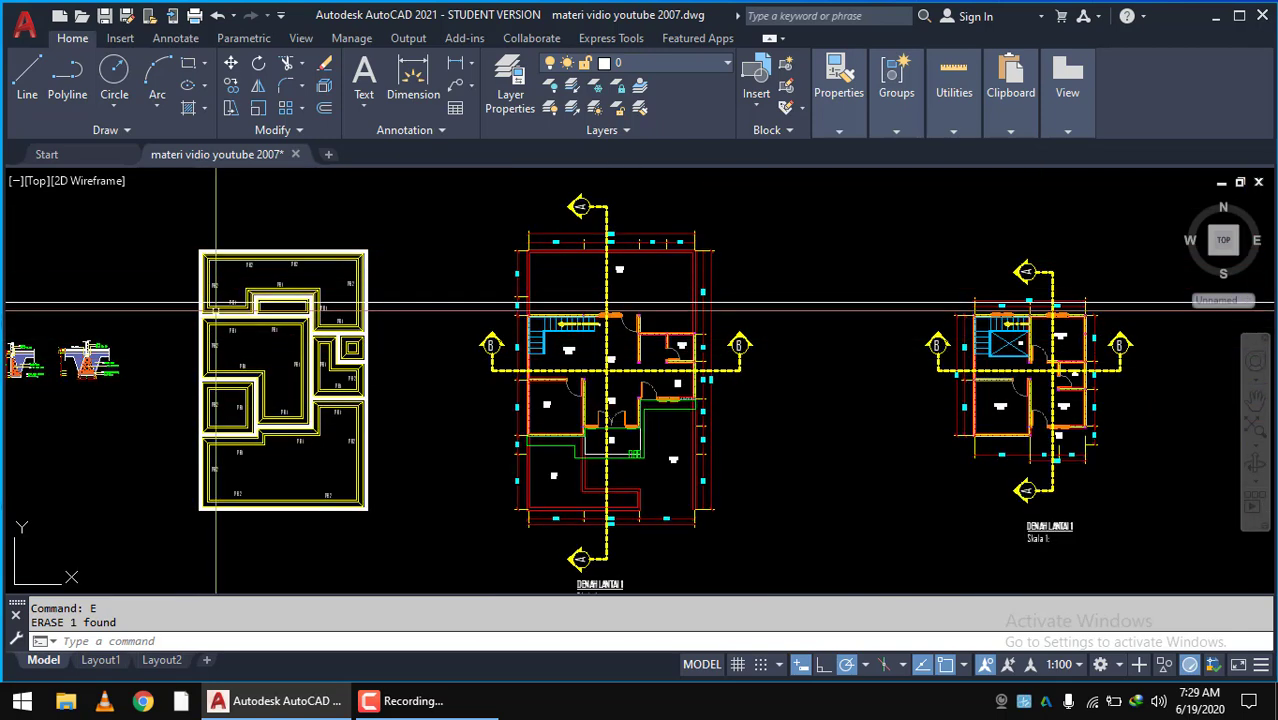
pyautogui.scroll(2, 181, 333)
pyautogui.scroll(2, 181, 333)
pyautogui.scroll(-2, 183, 327)
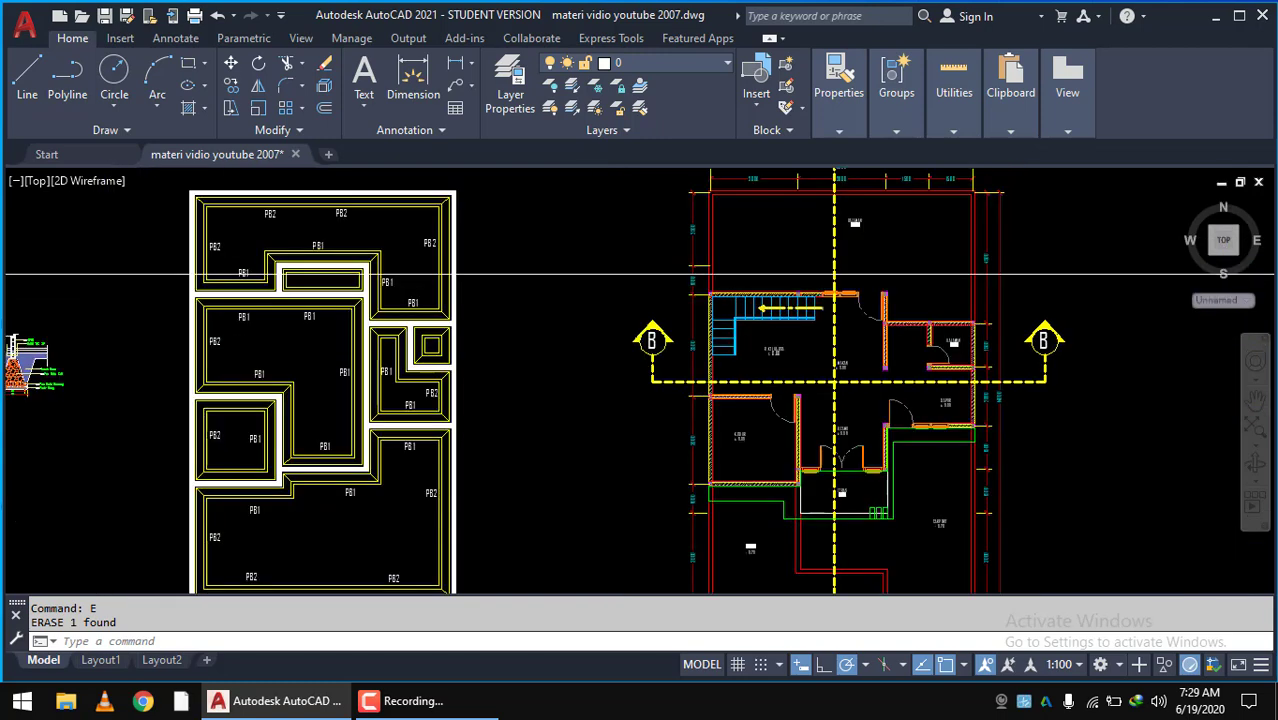
pyautogui.scroll(-1, 183, 327)
# - Pan right past the floor plans to the elevations and zoom in on the Potongan A-A footings
pyautogui.moveTo(610, 316); pyautogui.dragTo(370, 316, button='middle')
pyautogui.scroll(1, 370, 316)
pyautogui.moveTo(731, 328); pyautogui.dragTo(486, 328, button='middle')
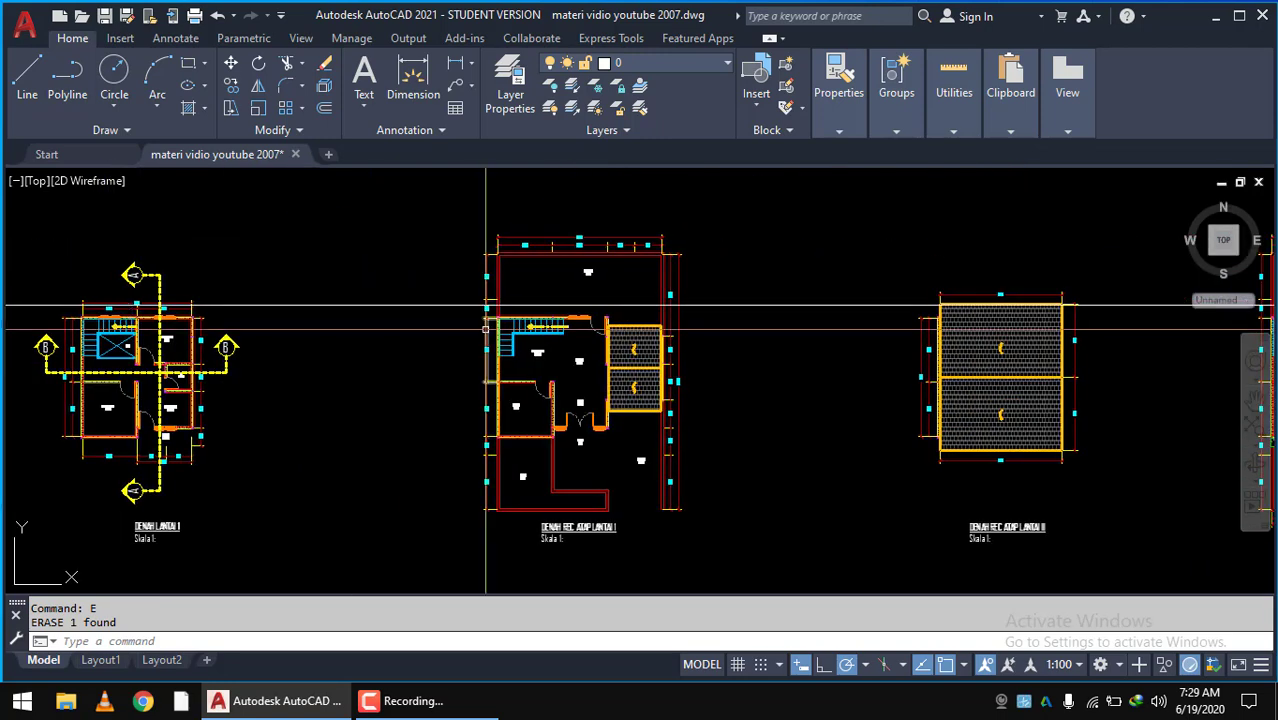
pyautogui.scroll(2, 720, 362)
pyautogui.moveTo(846, 342); pyautogui.dragTo(550, 342, button='middle')
pyautogui.scroll(-4, 792, 362)
pyautogui.moveTo(792, 361); pyautogui.dragTo(530, 358, button='middle')
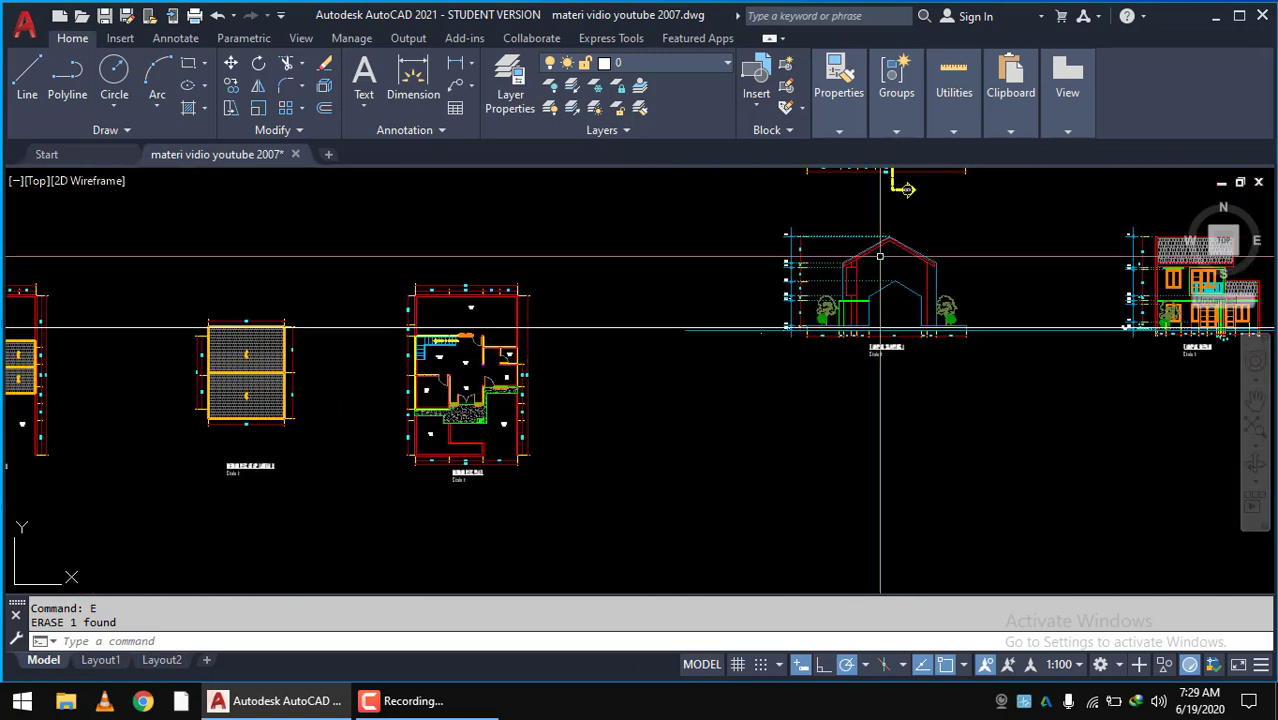
pyautogui.moveTo(880, 257)
pyautogui.mouseDown(button='middle')
pyautogui.moveTo(684, 321)
pyautogui.moveTo(578, 375)
pyautogui.moveTo(119, 378)
pyautogui.moveTo(531, 447)
pyautogui.moveTo(481, 444)
pyautogui.mouseUp(button='middle')
pyautogui.scroll(2, 684, 321)
pyautogui.scroll(-3, 119, 378)
pyautogui.scroll(1, 531, 447)
pyautogui.scroll(5, 800, 440)
pyautogui.scroll(3, 583, 395)
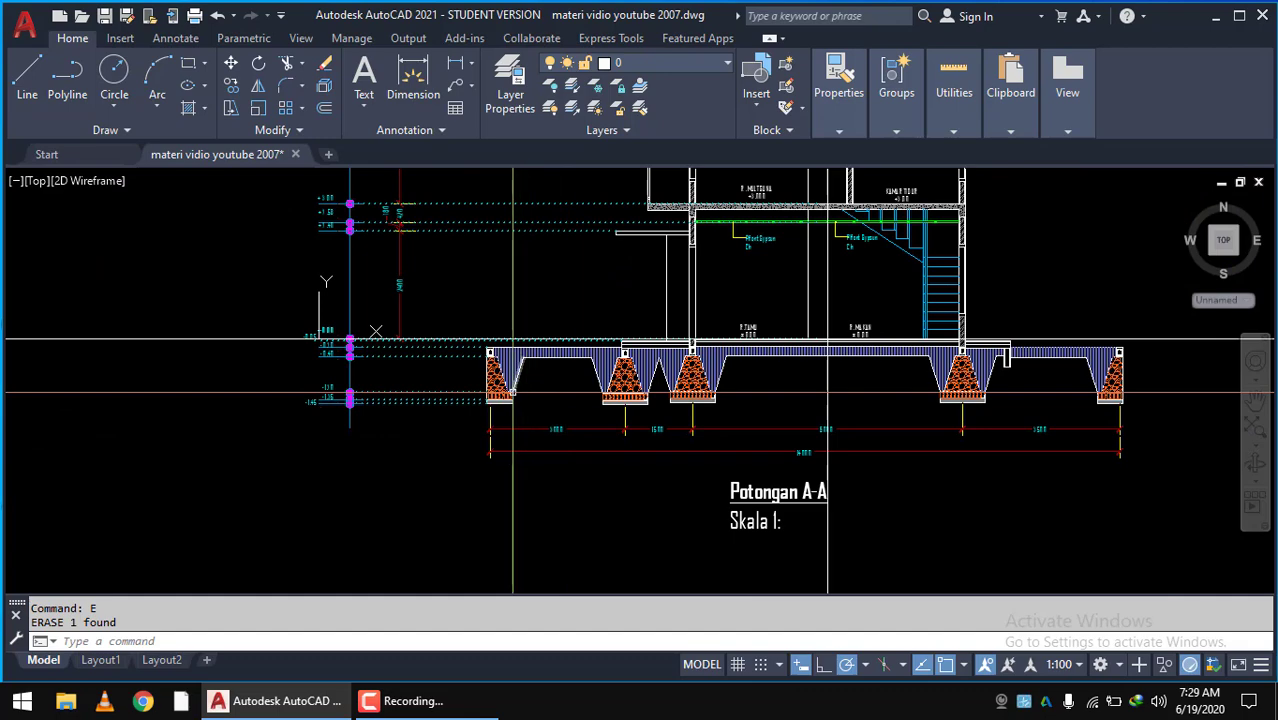
pyautogui.scroll(4, 513, 391)
pyautogui.scroll(2, 428, 280)
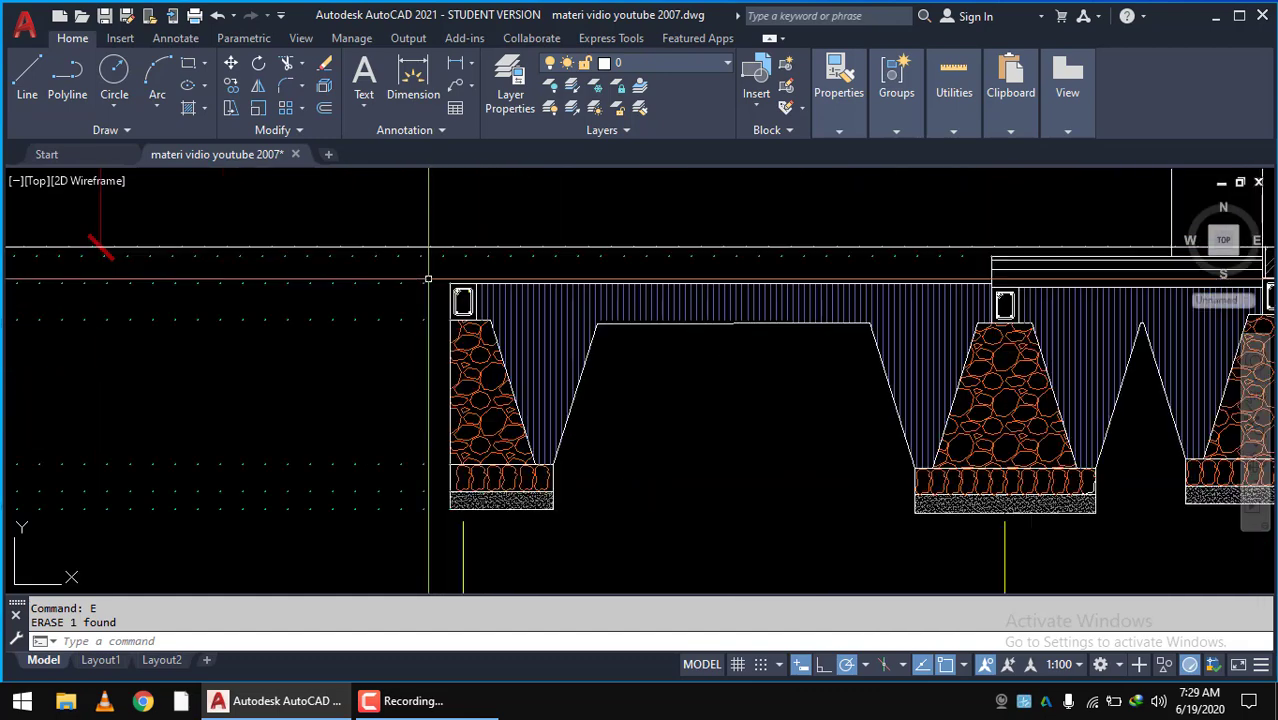
# - Select the left stone footing with its column and copy it from the column's top corner
pyautogui.click(431, 273)
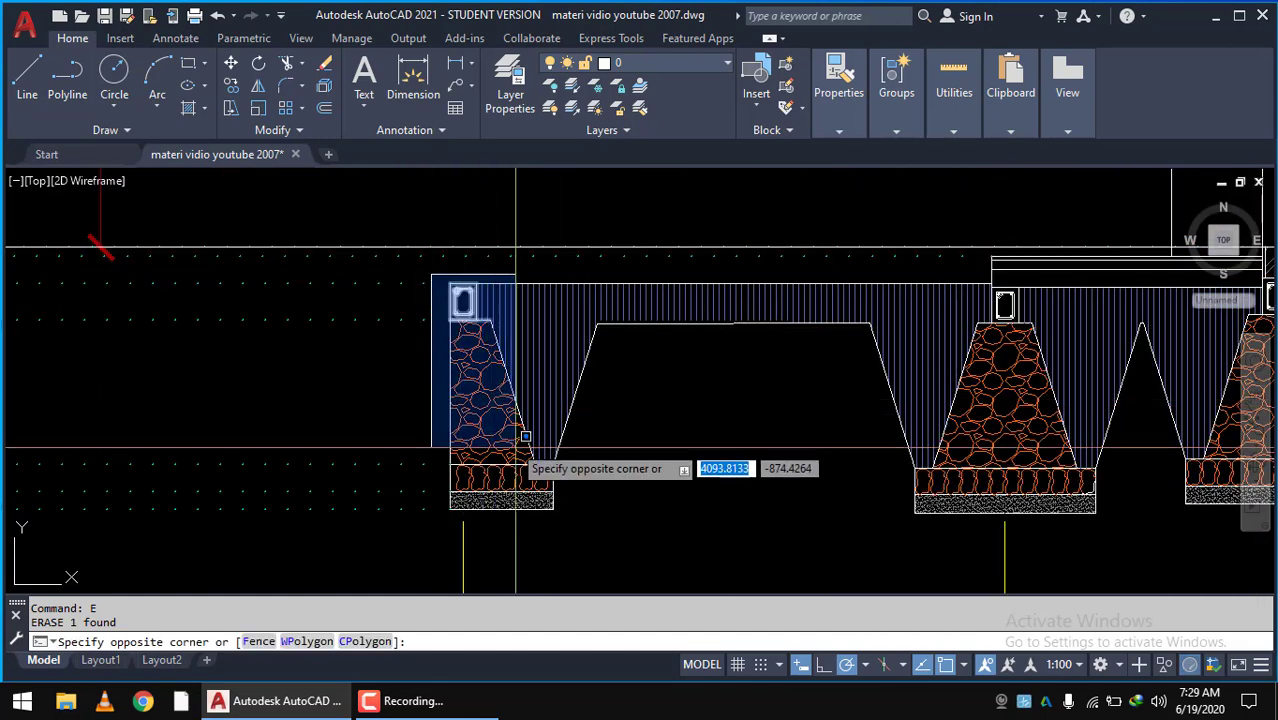
pyautogui.click(621, 543)
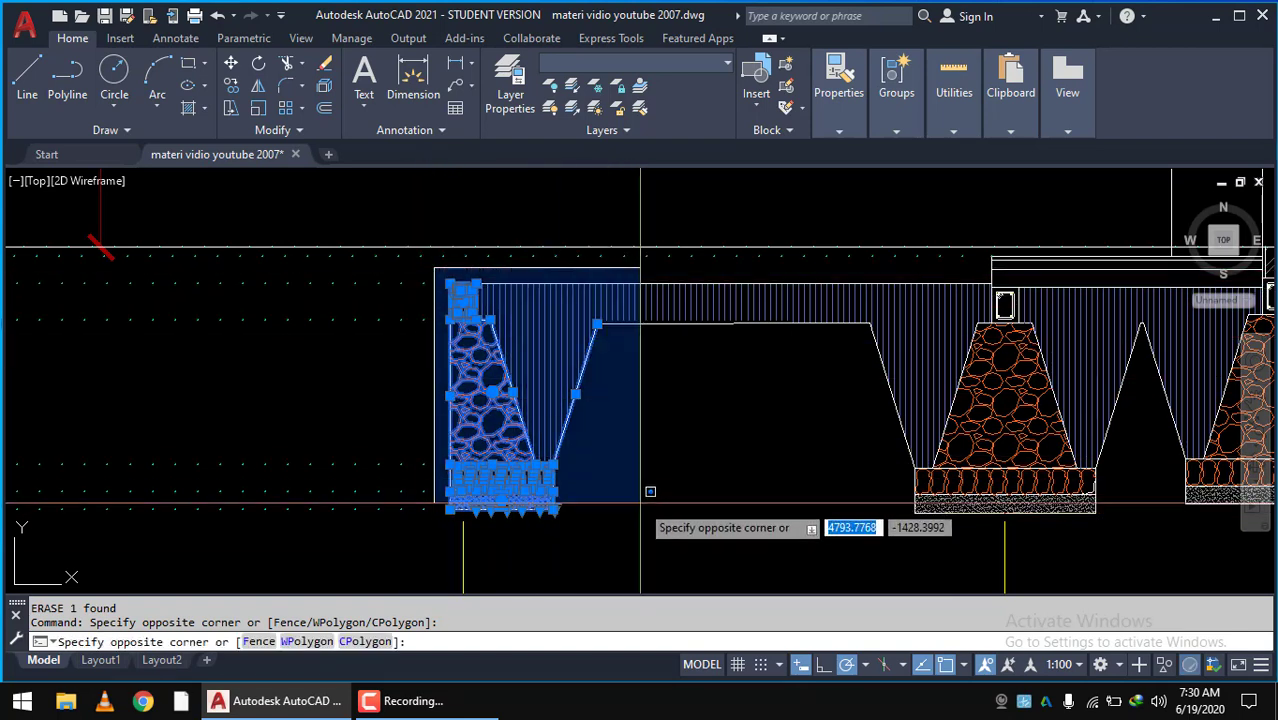
pyautogui.click(641, 547)
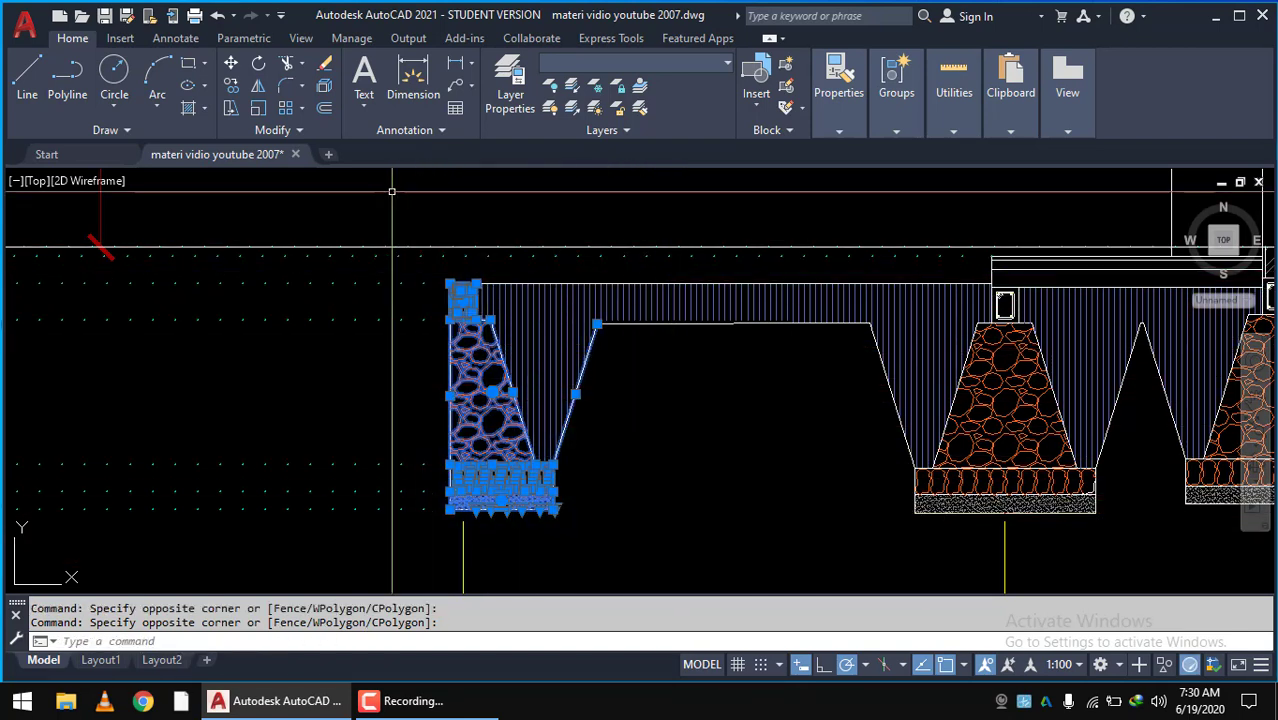
pyautogui.write('co')
pyautogui.press('Return')
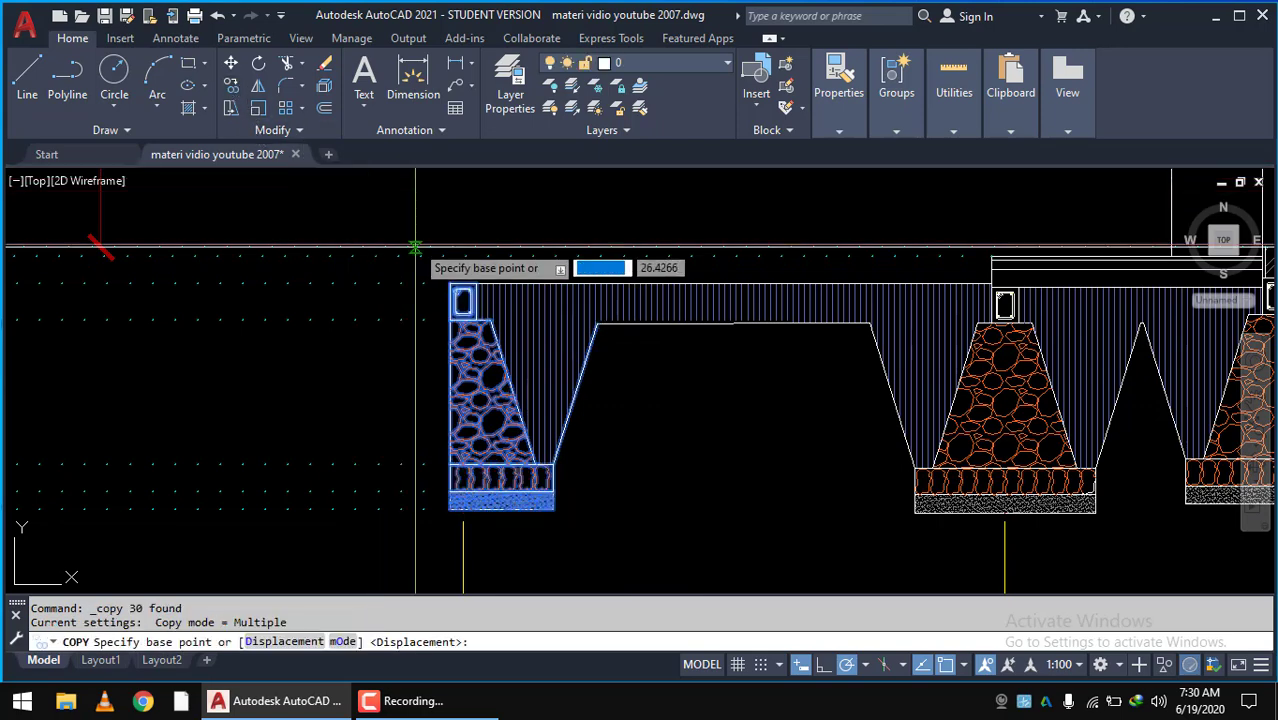
pyautogui.scroll(3, 485, 295)
pyautogui.scroll(2, 496, 331)
pyautogui.click(496, 331)
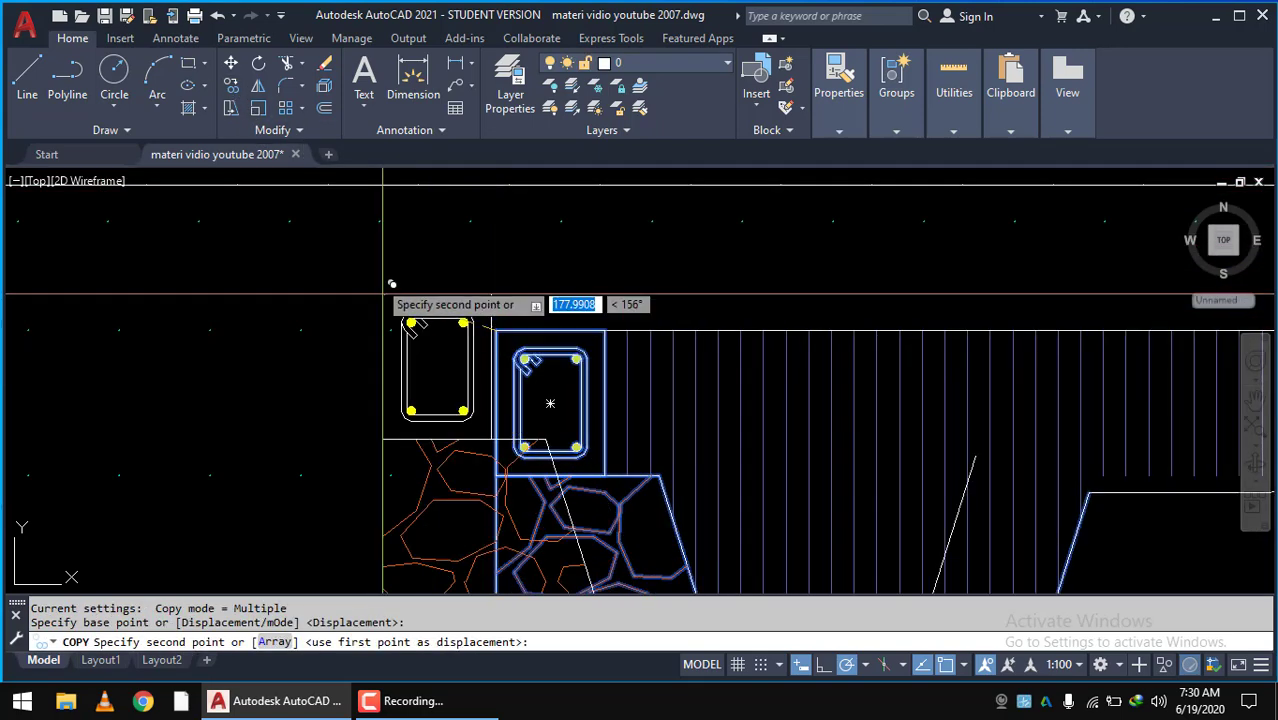
# - Place the copied footing beneath the two-storey house elevation
pyautogui.scroll(-2, 310, 260)
pyautogui.scroll(-2, 310, 260)
pyautogui.scroll(-2, 330, 285)
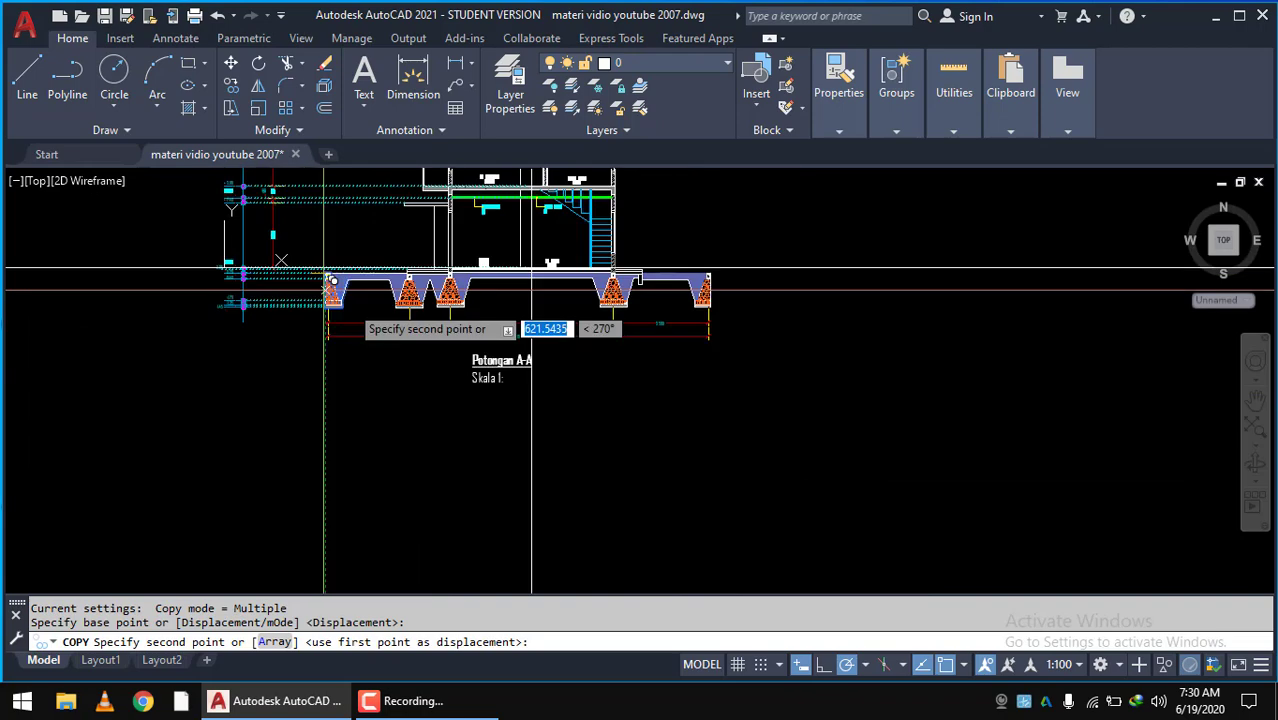
pyautogui.scroll(-2, 622, 360)
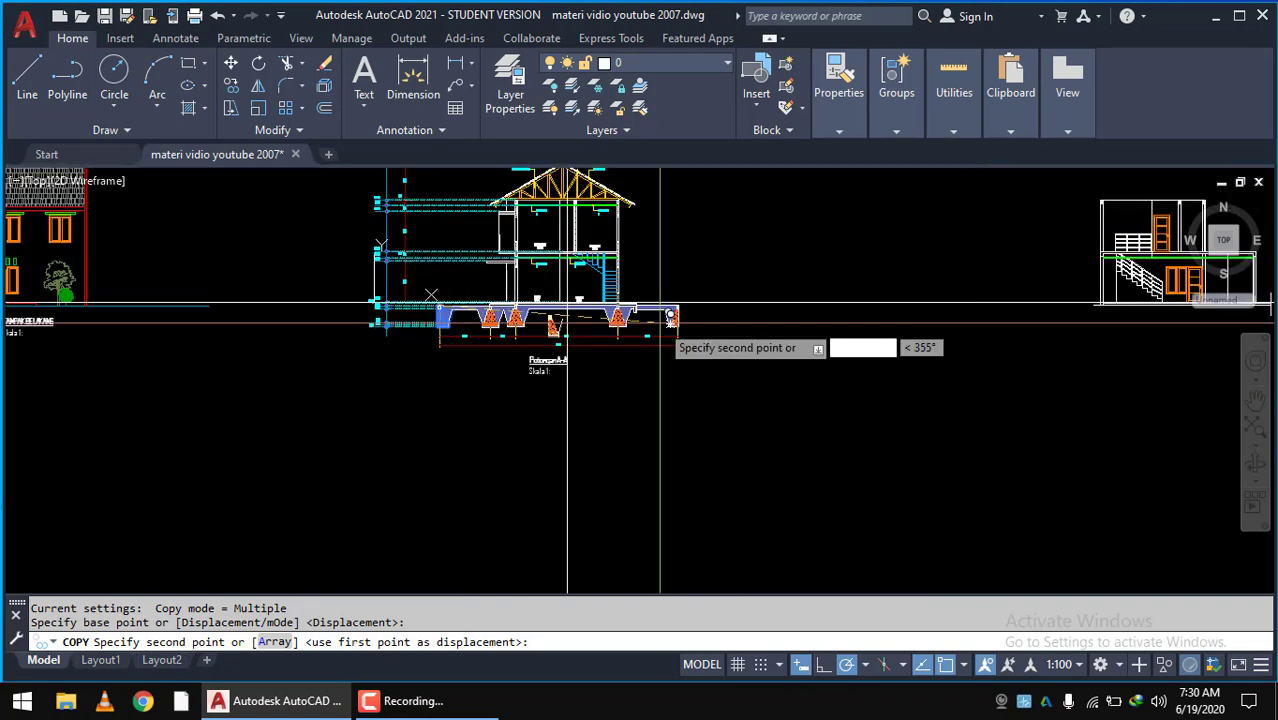
pyautogui.scroll(-2, 719, 400)
pyautogui.scroll(6, 699, 375)
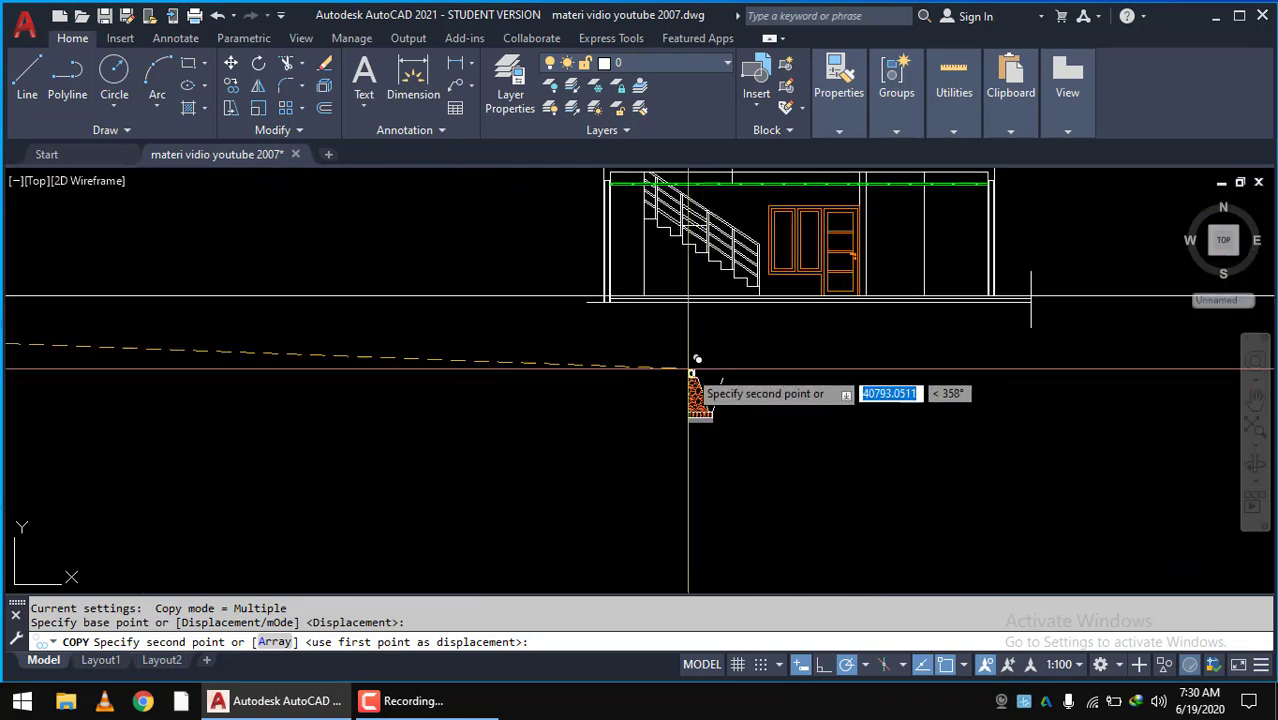
pyautogui.scroll(1, 605, 330)
pyautogui.scroll(4, 603, 328)
pyautogui.scroll(1, 568, 345)
pyautogui.scroll(1, 556, 350)
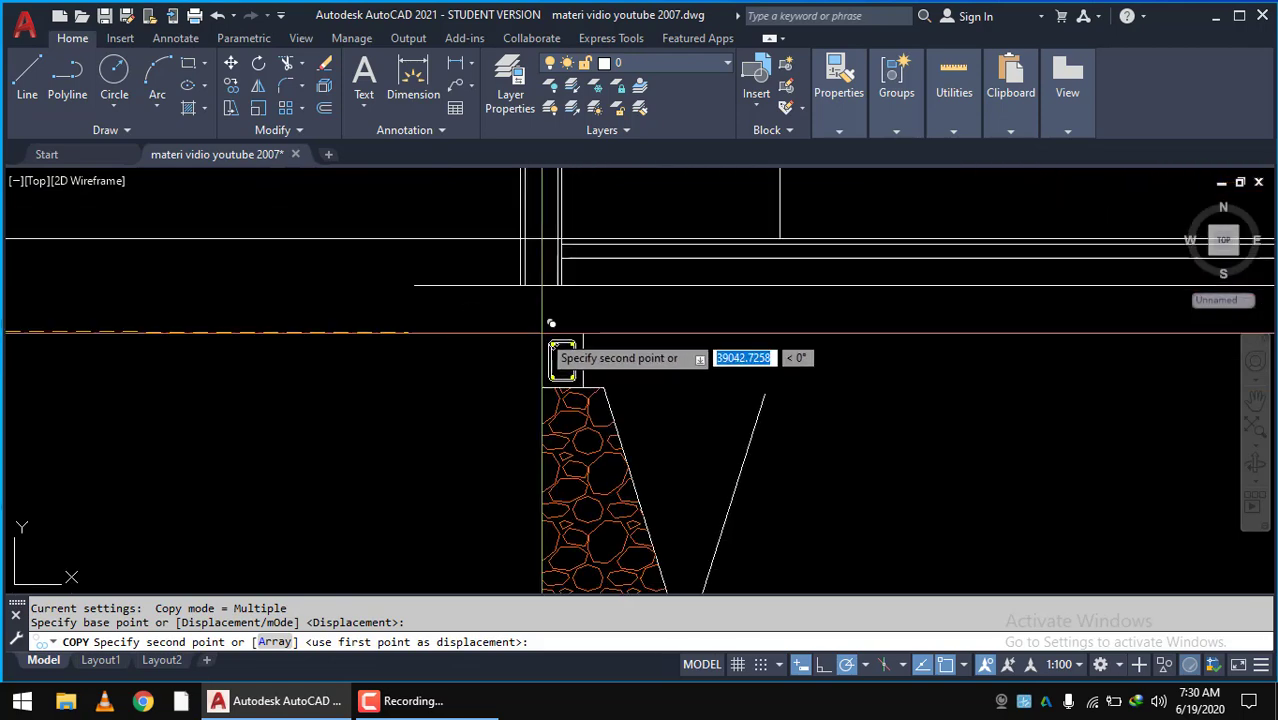
pyautogui.scroll(1, 535, 322)
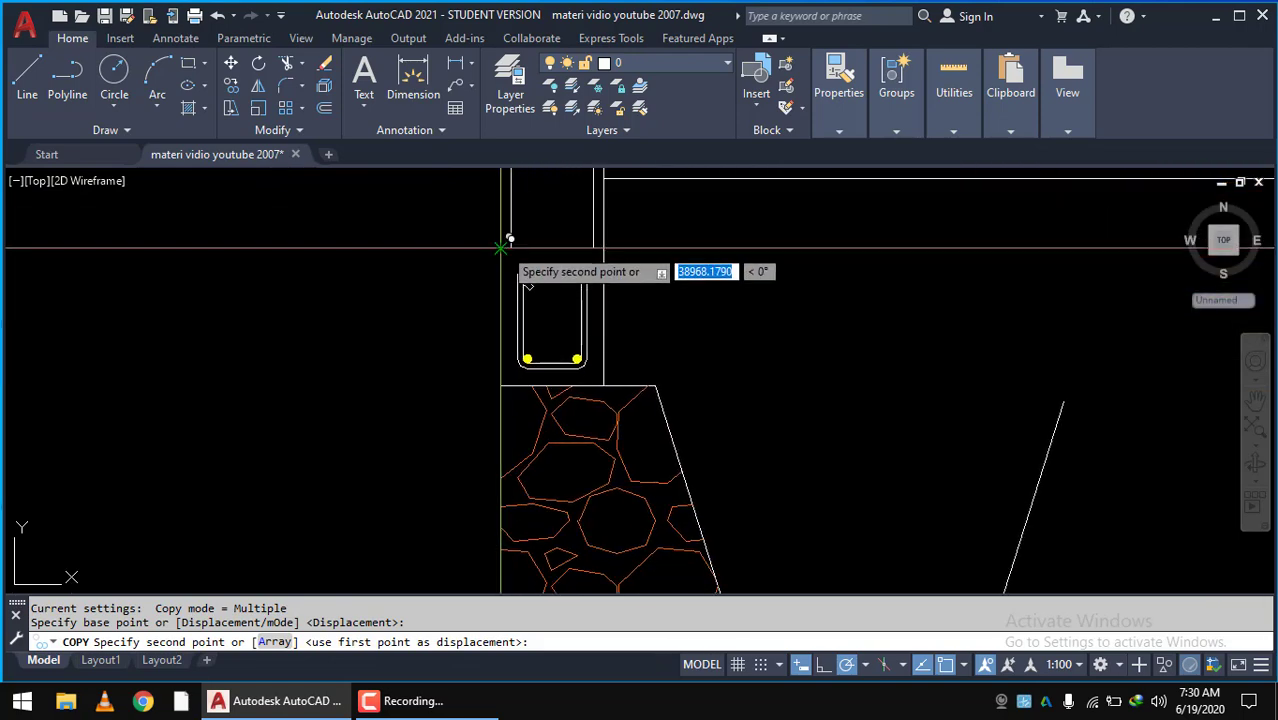
pyautogui.scroll(-2, 440, 340)
pyautogui.scroll(-2, 640, 465)
pyautogui.scroll(-2, 445, 310)
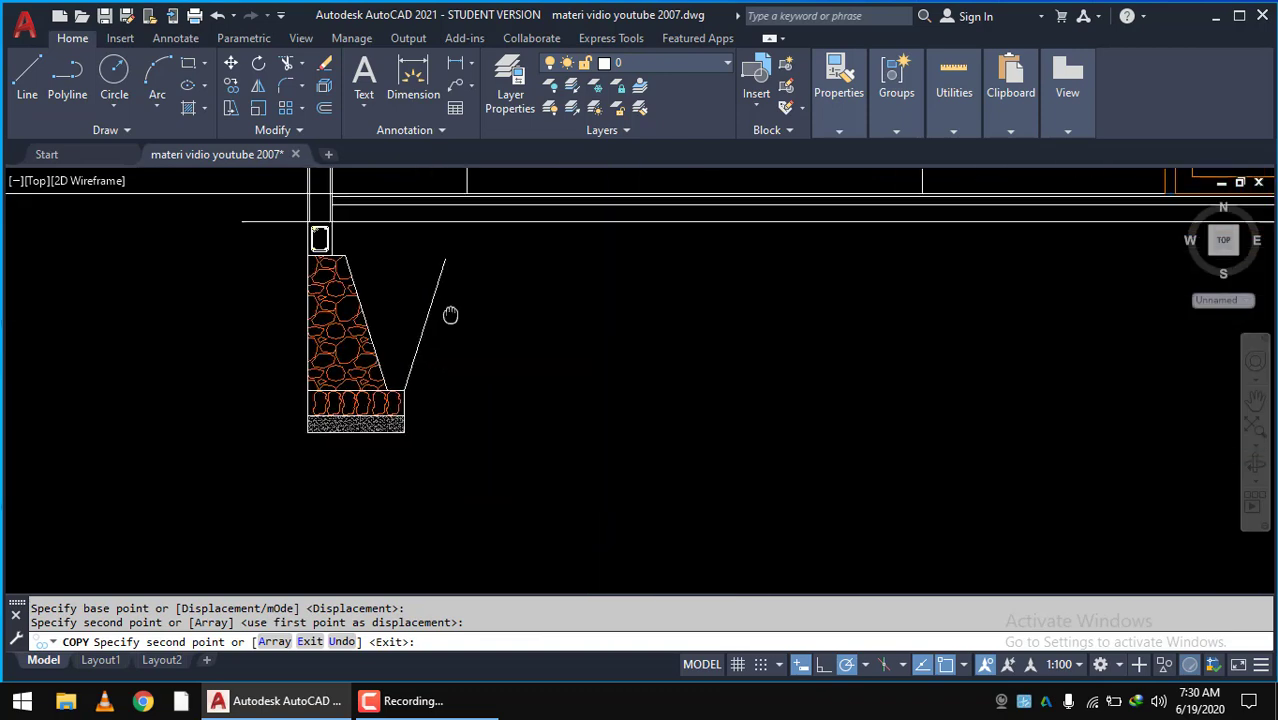
pyautogui.scroll(-3, 580, 385)
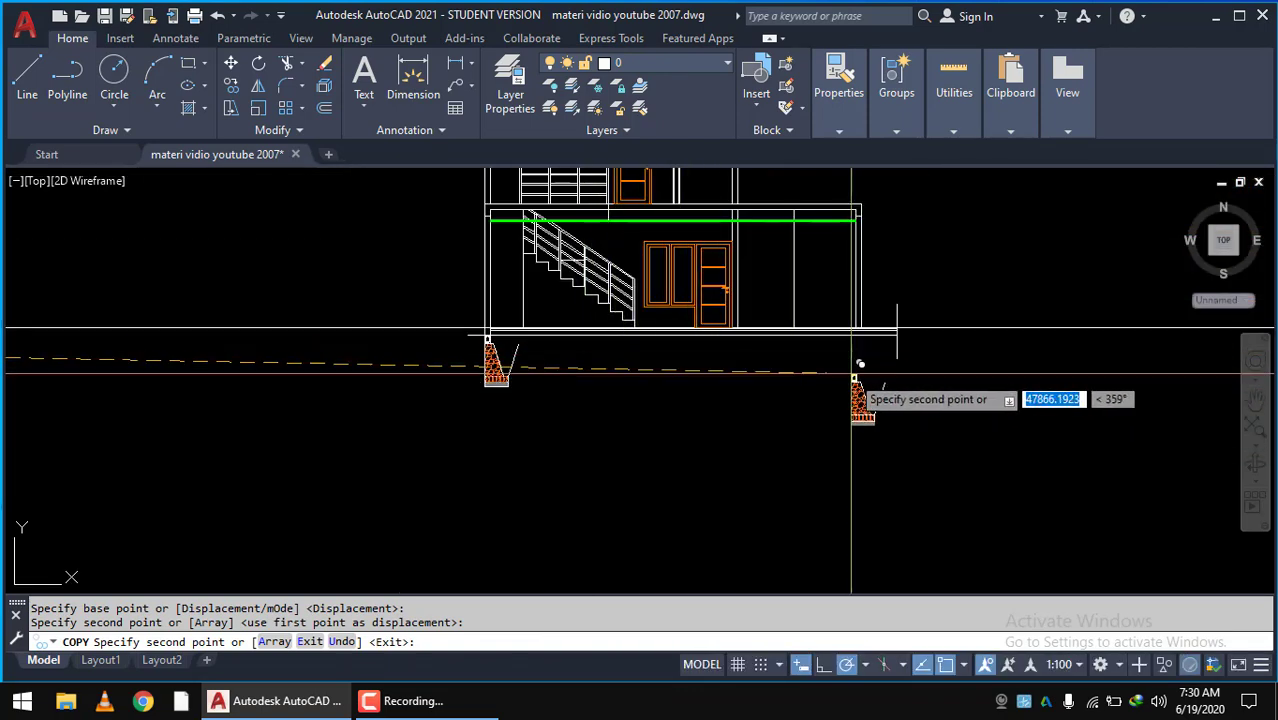
pyautogui.scroll(-2, 815, 410)
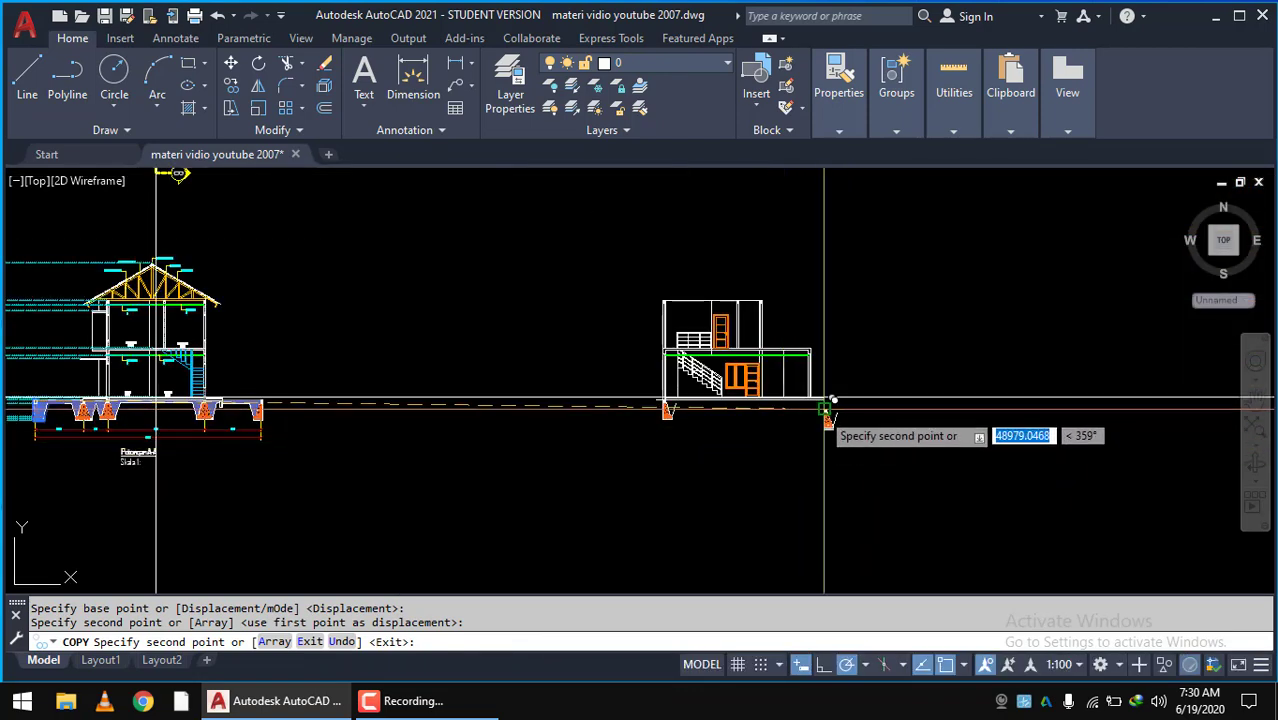
pyautogui.moveTo(788, 203); pyautogui.dragTo(742, 486, button='middle')
pyautogui.scroll(1, 776, 206)
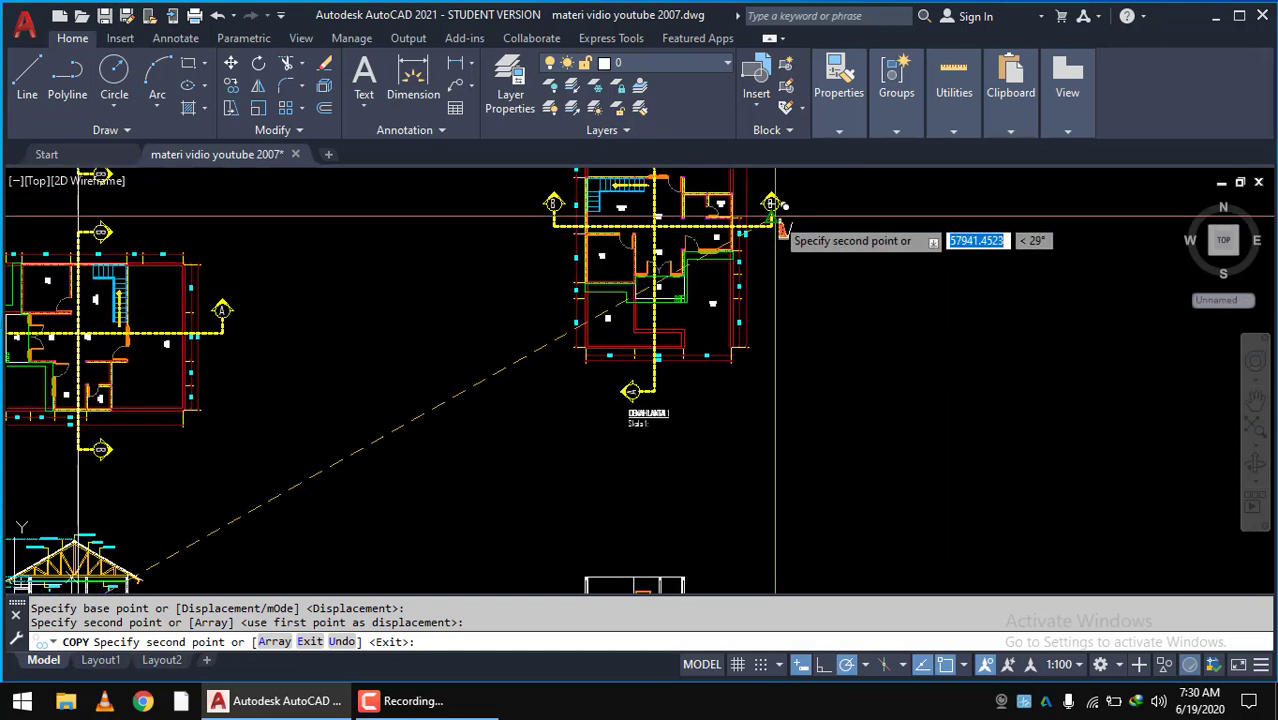
pyautogui.scroll(2, 713, 206)
pyautogui.scroll(2, 655, 237)
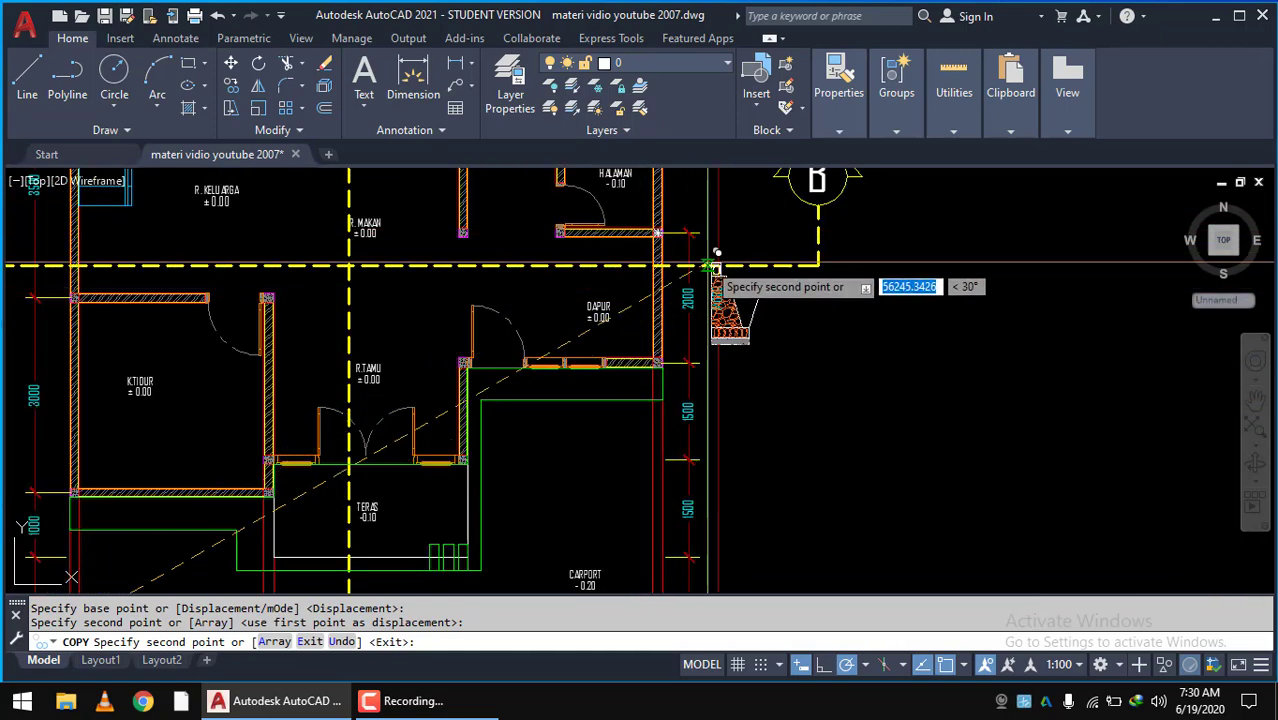
pyautogui.scroll(2, 570, 285)
pyautogui.moveTo(570, 285); pyautogui.dragTo(599, 387, button='middle')
pyautogui.scroll(-2, 599, 387)
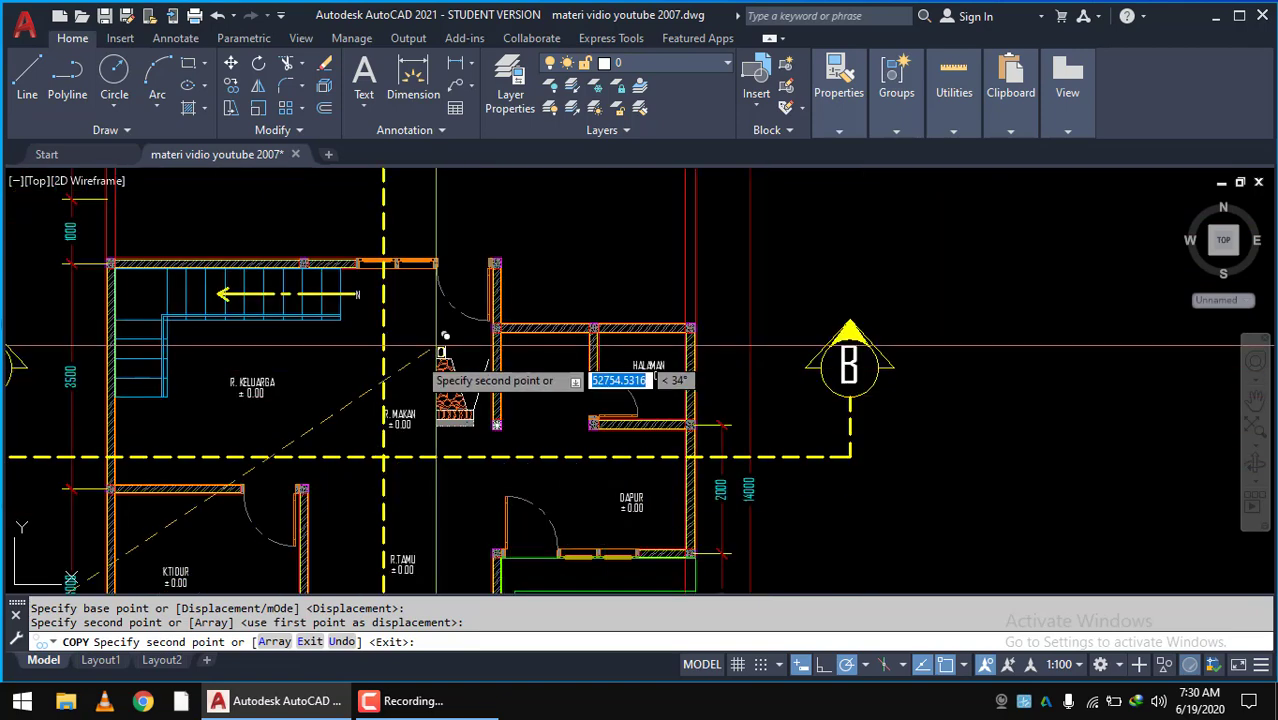
pyautogui.moveTo(591, 447)
pyautogui.mouseDown(button='middle')
pyautogui.moveTo(622, 303)
pyautogui.moveTo(592, 370)
pyautogui.mouseUp(button='middle')
pyautogui.scroll(-2, 606, 341)
pyautogui.scroll(-2, 649, 432)
pyautogui.scroll(4, 592, 370)
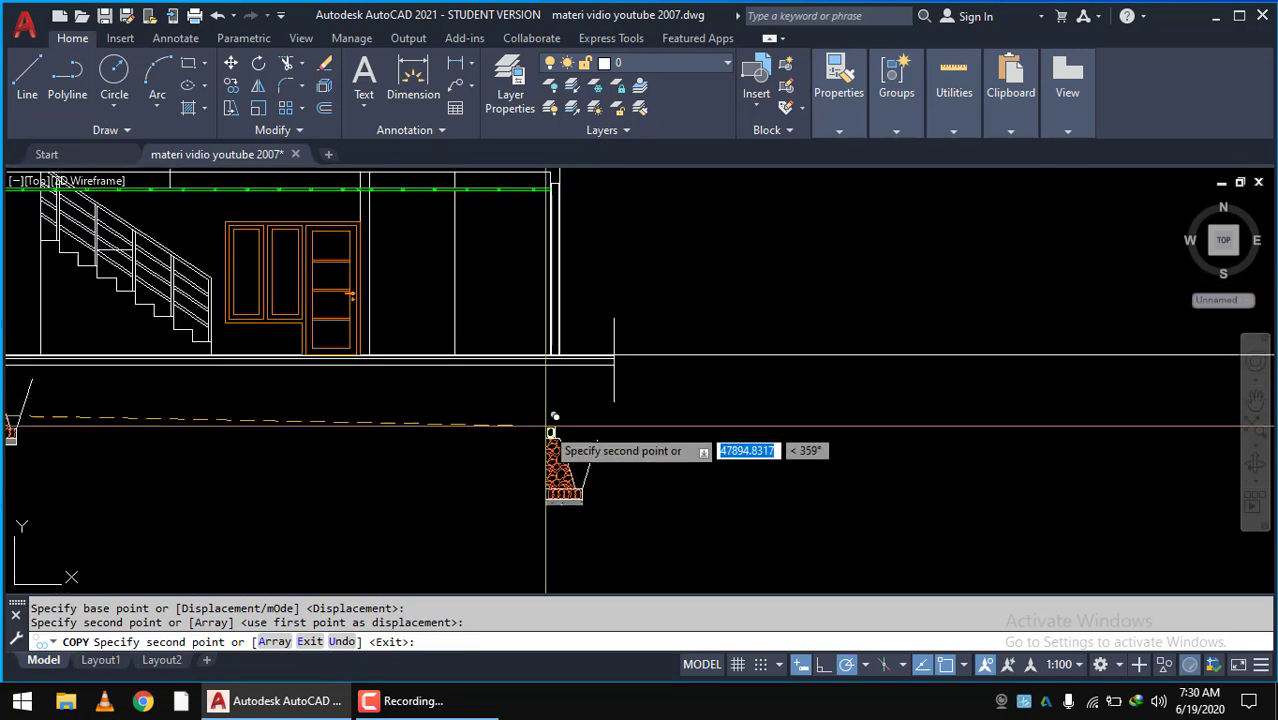
pyautogui.scroll(2, 607, 369)
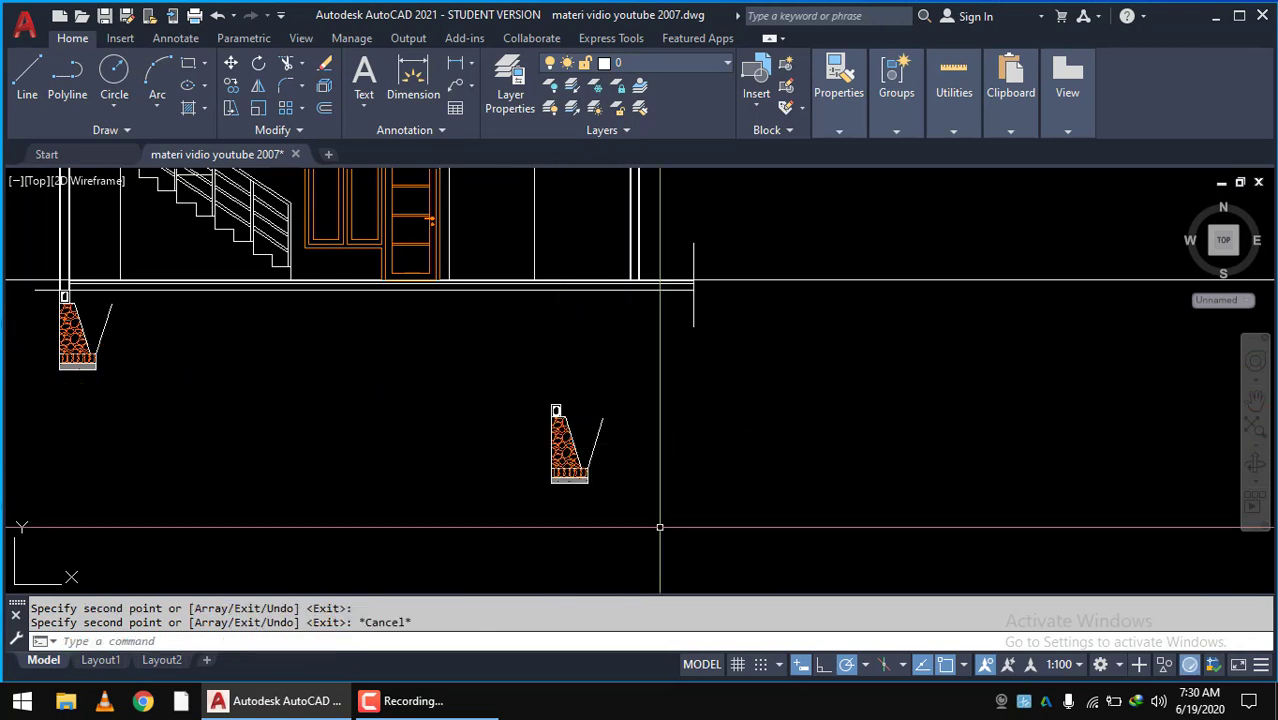
pyautogui.click(508, 412)
pyautogui.write('mi')
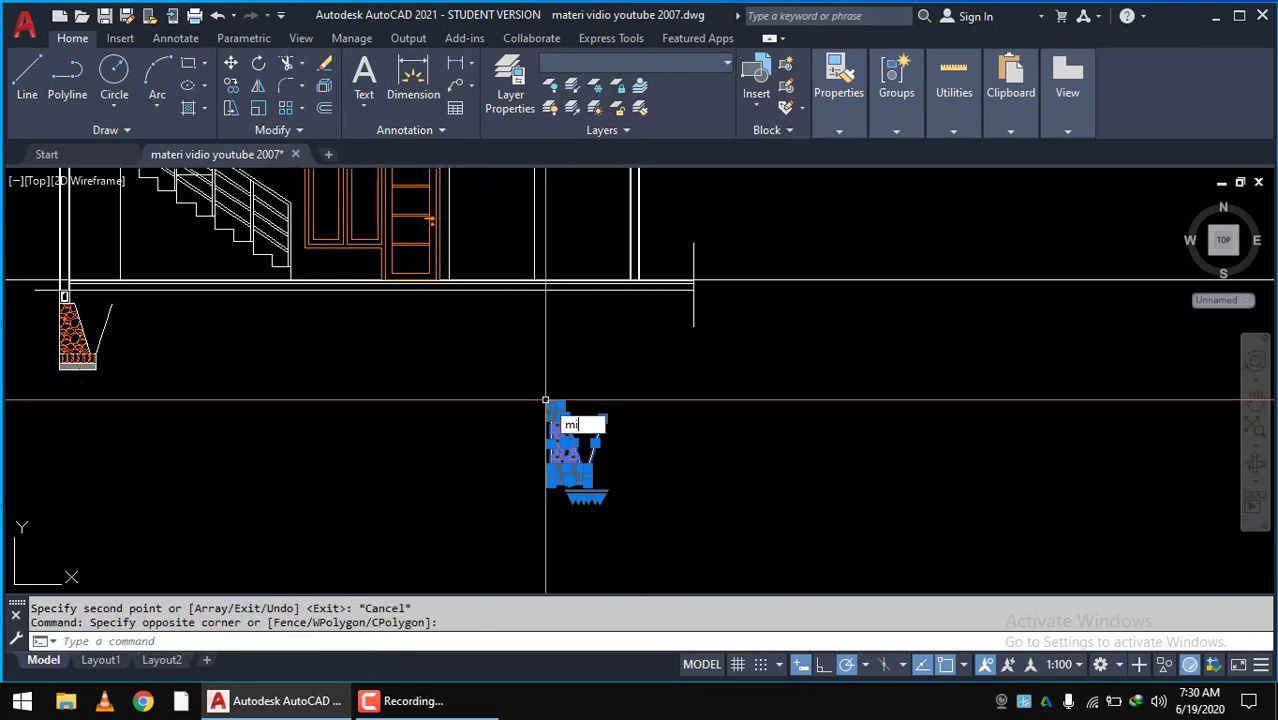
# - Mirror the footing horizontally, erasing the source, and select the mirrored footing
pyautogui.press('Return')
pyautogui.scroll(2, 545, 410)
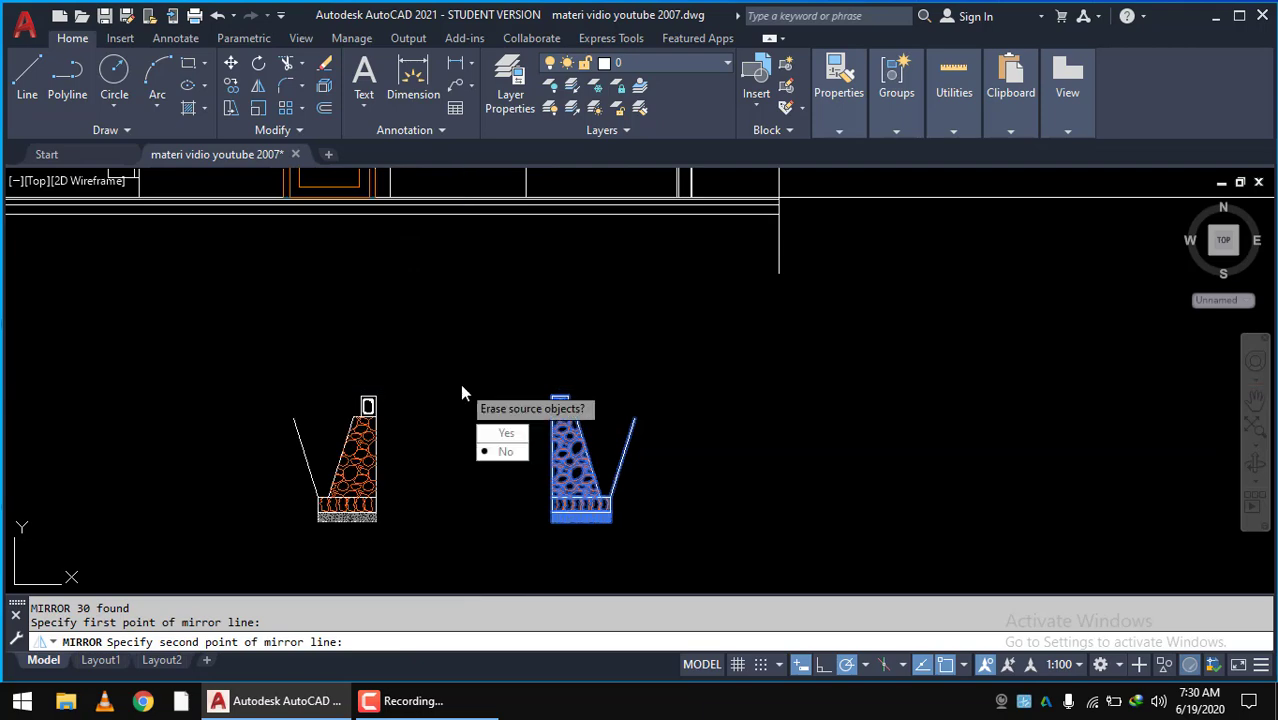
pyautogui.click(228, 337)
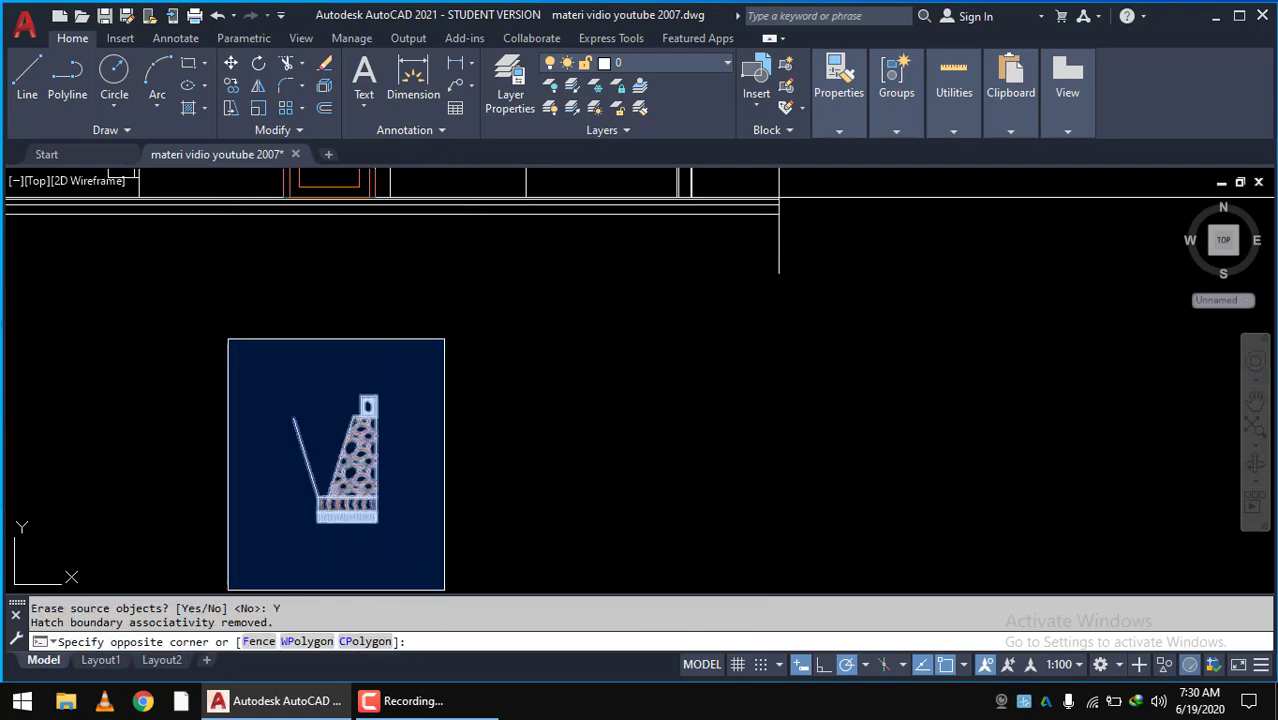
pyautogui.click(442, 528)
# - Start moving the mirrored footing with MOVE, using its top corner as base point
pyautogui.write('m')
pyautogui.press('Return')
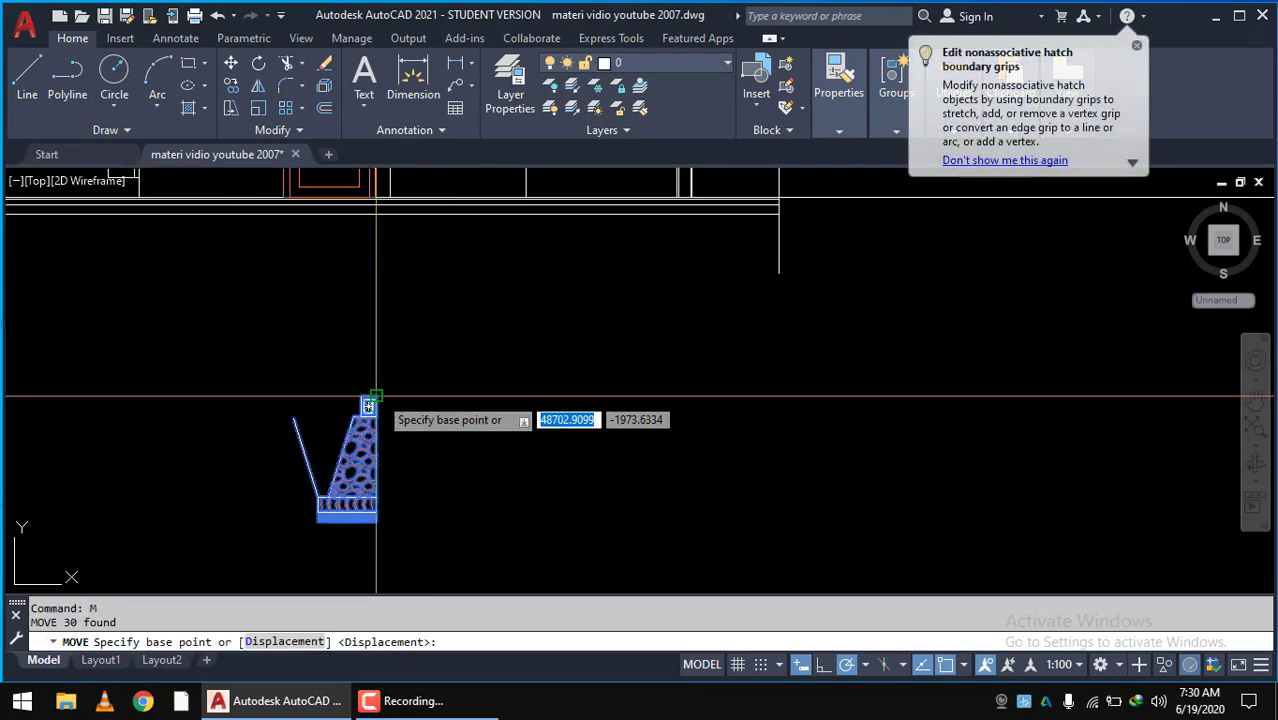
pyautogui.click(368, 405)
pyautogui.scroll(-2, 533, 376)
pyautogui.moveTo(533, 376); pyautogui.dragTo(619, 332, button='middle')
pyautogui.scroll(2, 630, 360)
pyautogui.scroll(2, 650, 368)
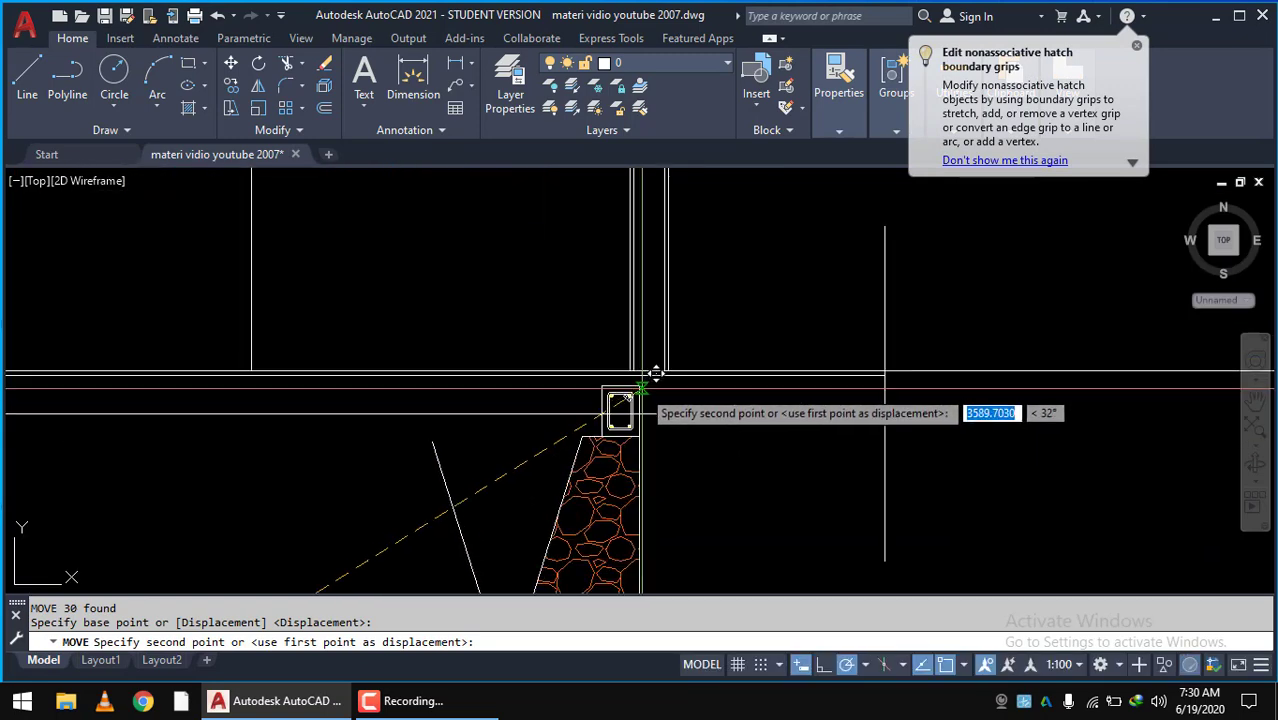
pyautogui.scroll(1, 665, 368)
pyautogui.scroll(1, 676, 360)
pyautogui.scroll(-3, 676, 360)
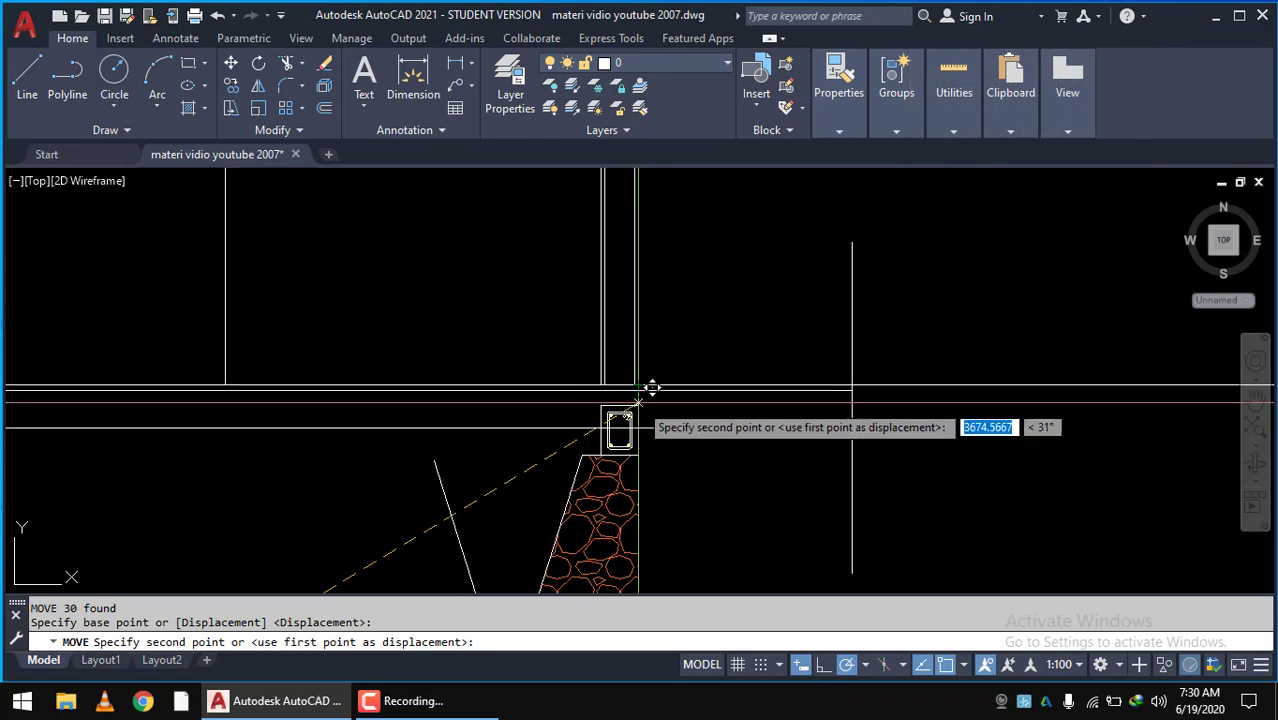
pyautogui.scroll(3, 648, 400)
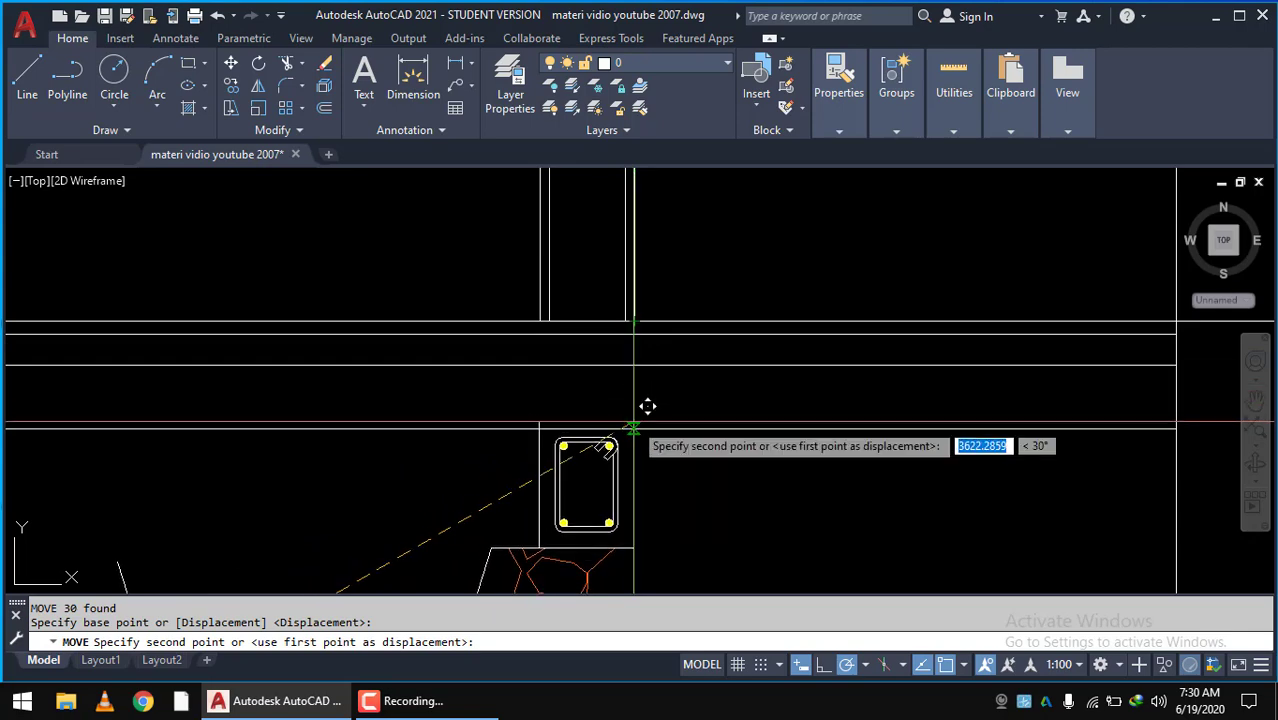
pyautogui.scroll(-2, 662, 424)
pyautogui.scroll(-1, 681, 296)
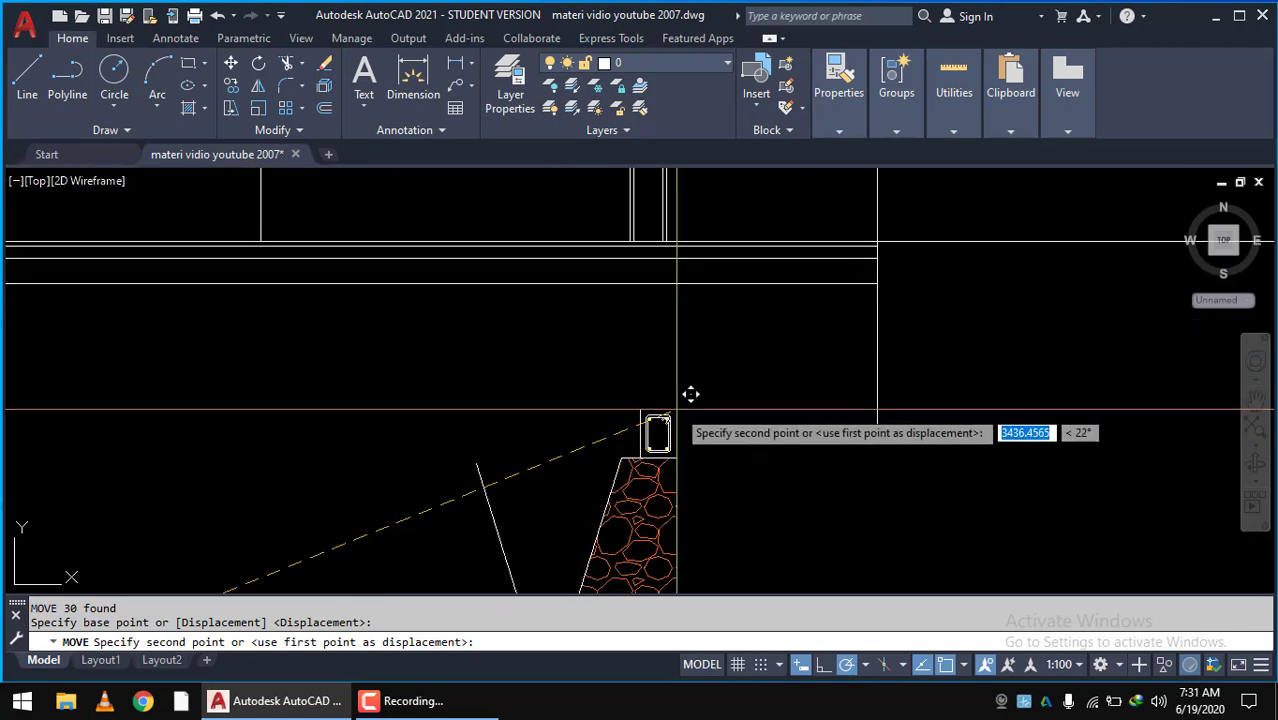
# - Cancel the move and draw a guide line ending at the lower slab line
pyautogui.press('Escape')
pyautogui.write('l')
pyautogui.press('Return')
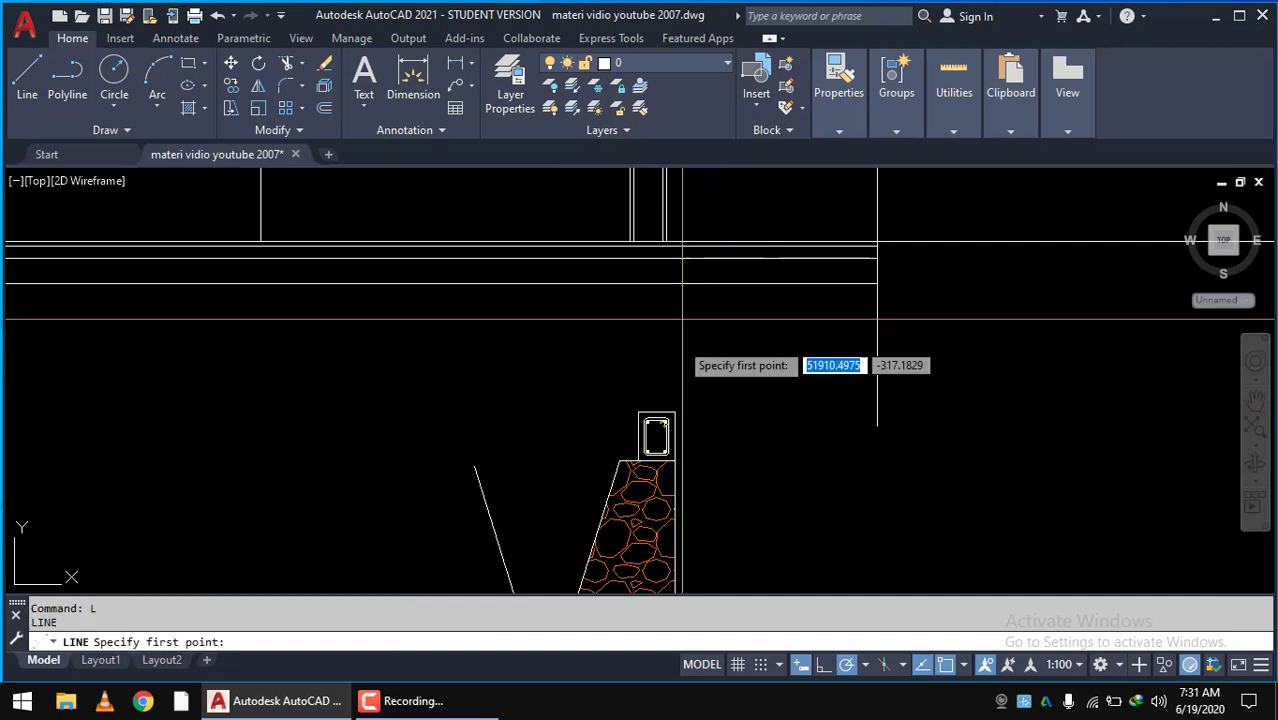
pyautogui.scroll(2, 660, 238)
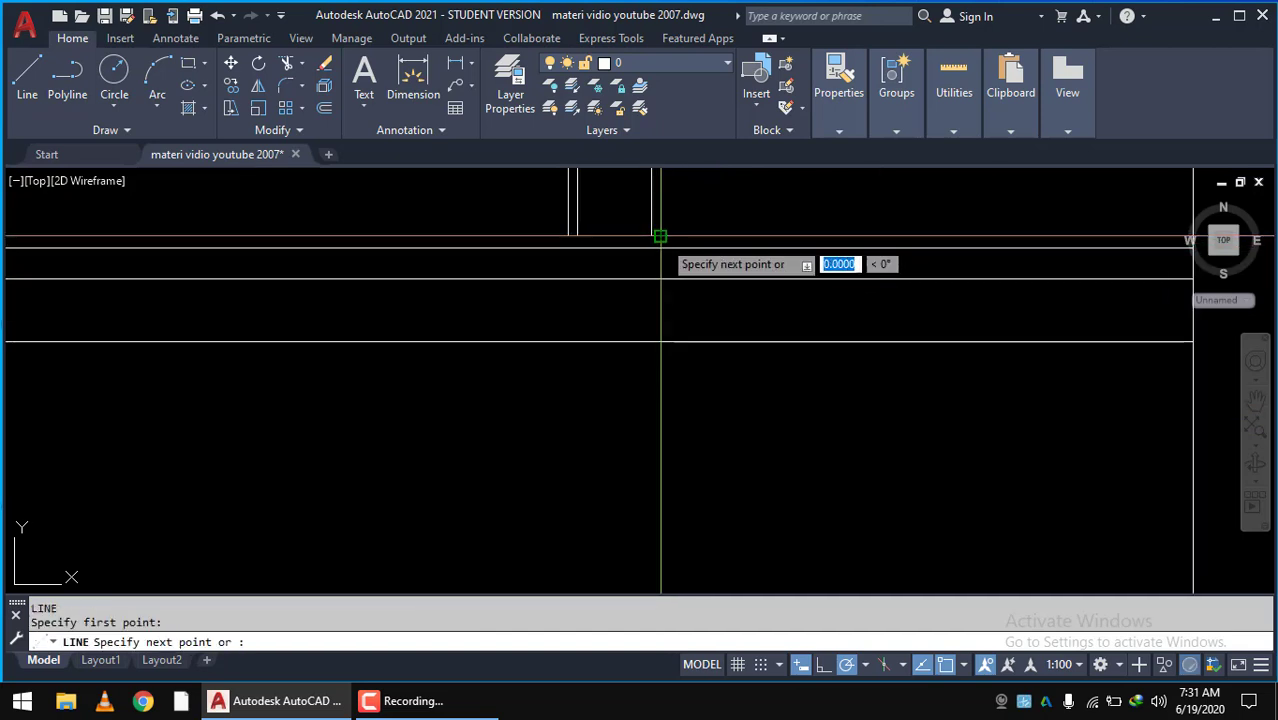
pyautogui.click(660, 341)
pyautogui.press('Return')
pyautogui.scroll(-2, 684, 399)
pyautogui.scroll(-1, 610, 260)
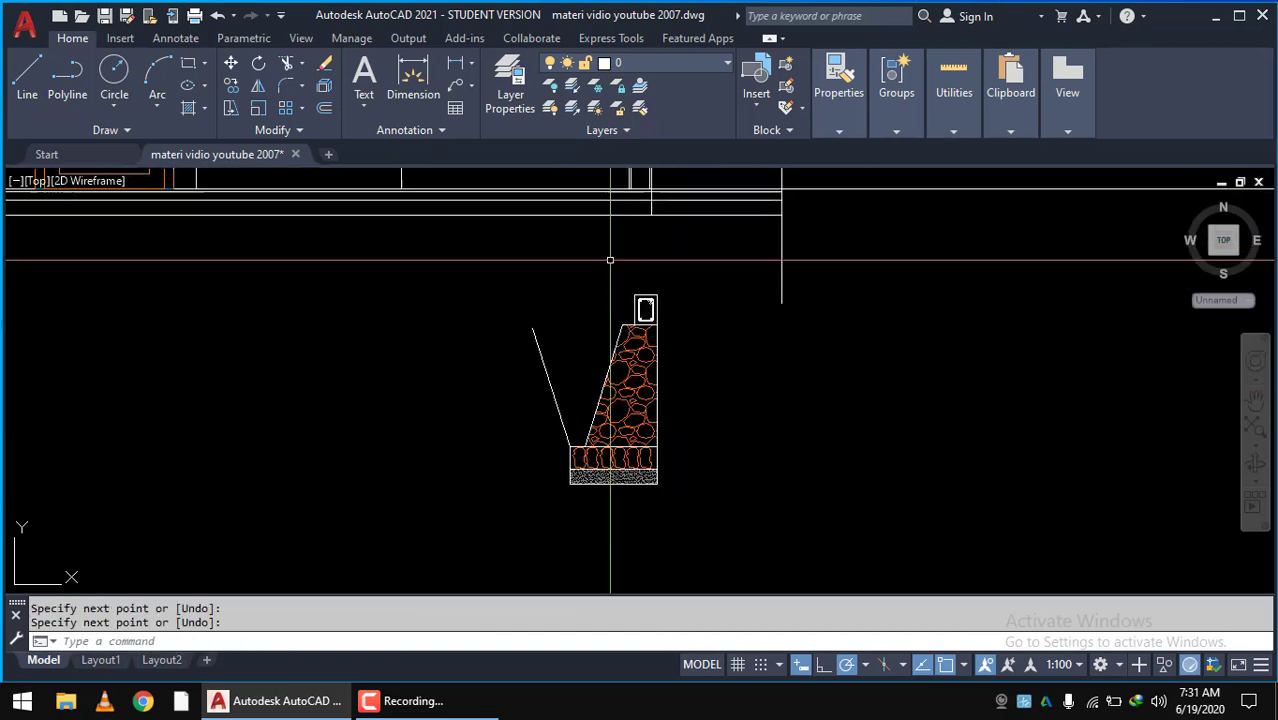
# - Move the footing from its top corner up to the underside of the floor slab
pyautogui.click(484, 196)
pyautogui.click(692, 534)
pyautogui.write('m')
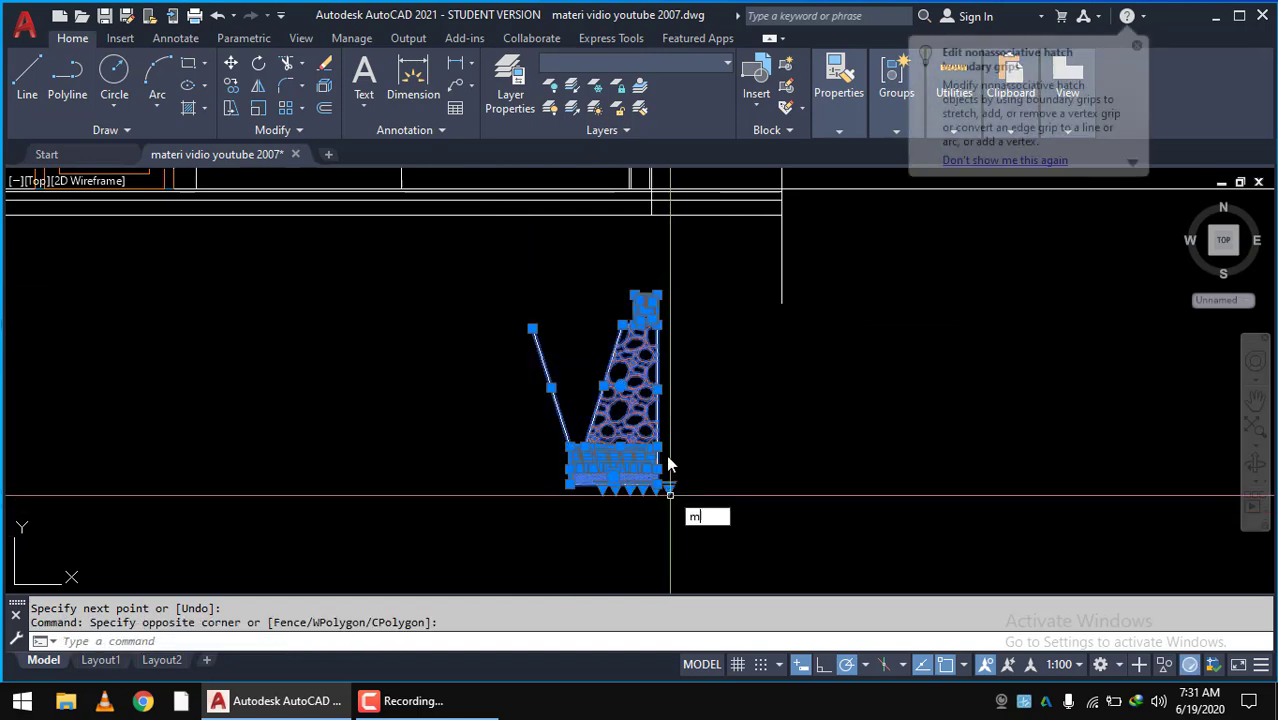
pyautogui.press('Return')
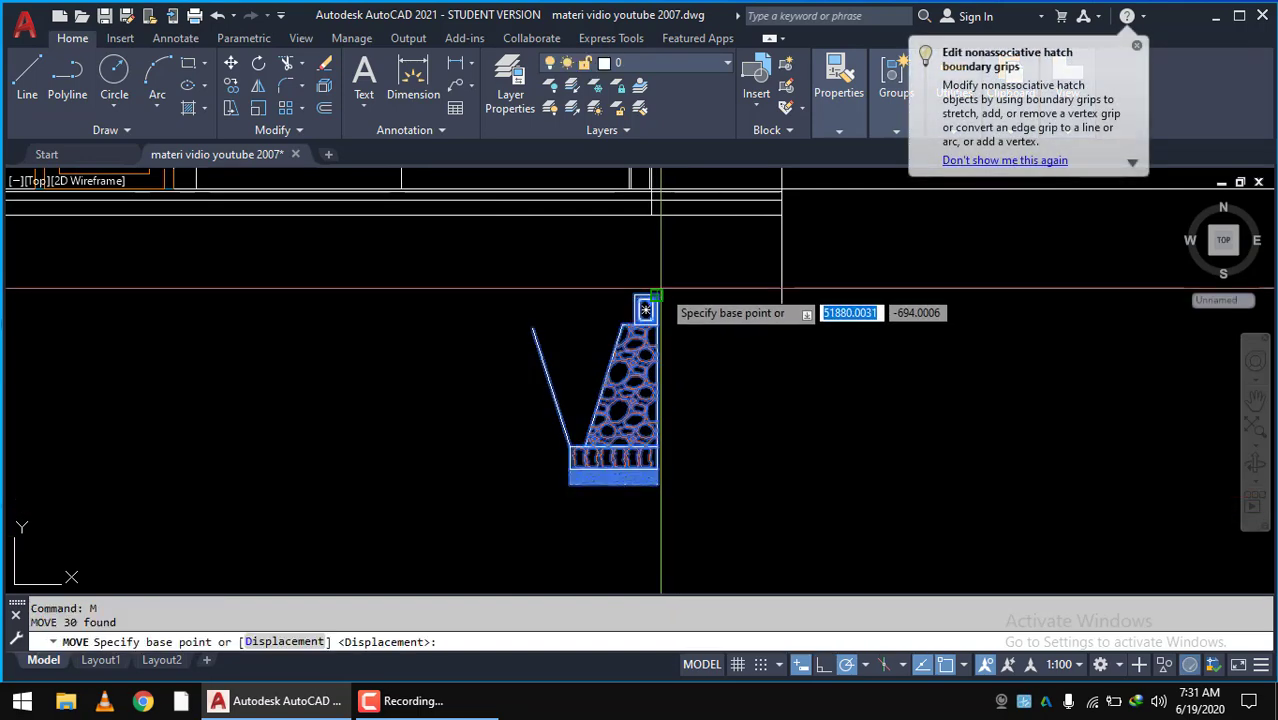
pyautogui.click(656, 296)
pyautogui.scroll(3, 665, 205)
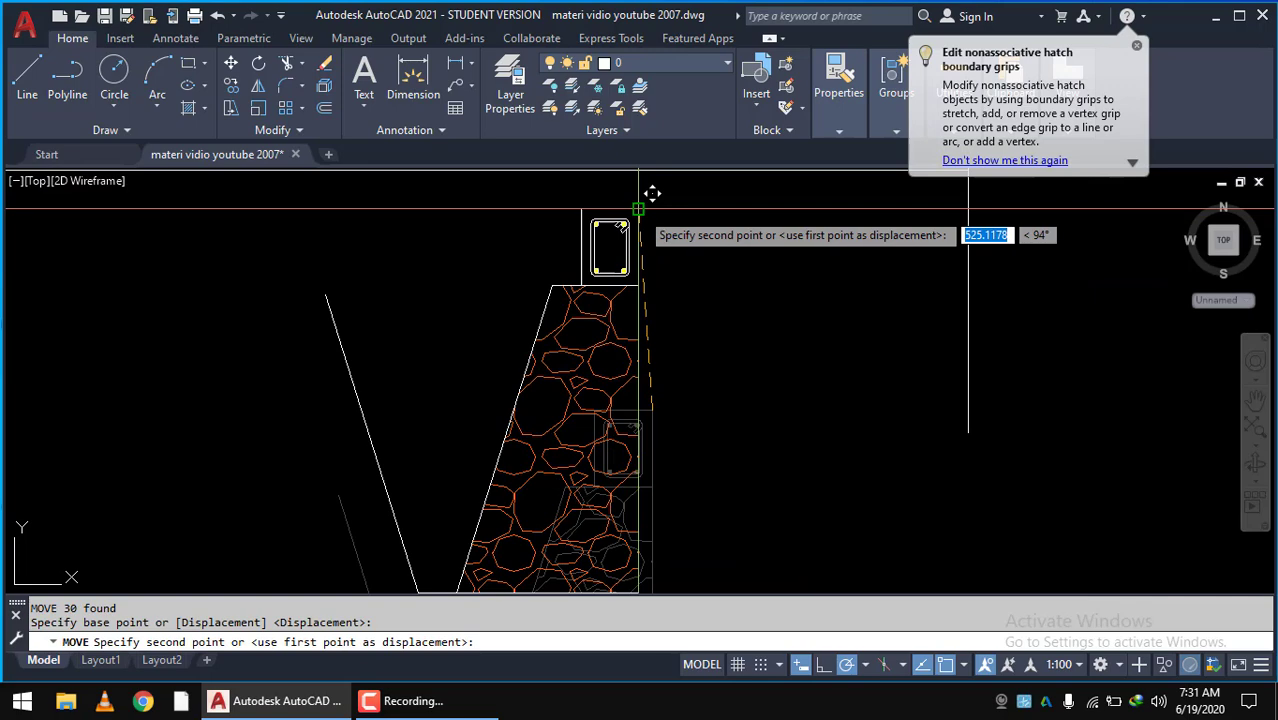
pyautogui.scroll(-4, 648, 229)
pyautogui.scroll(-2, 676, 294)
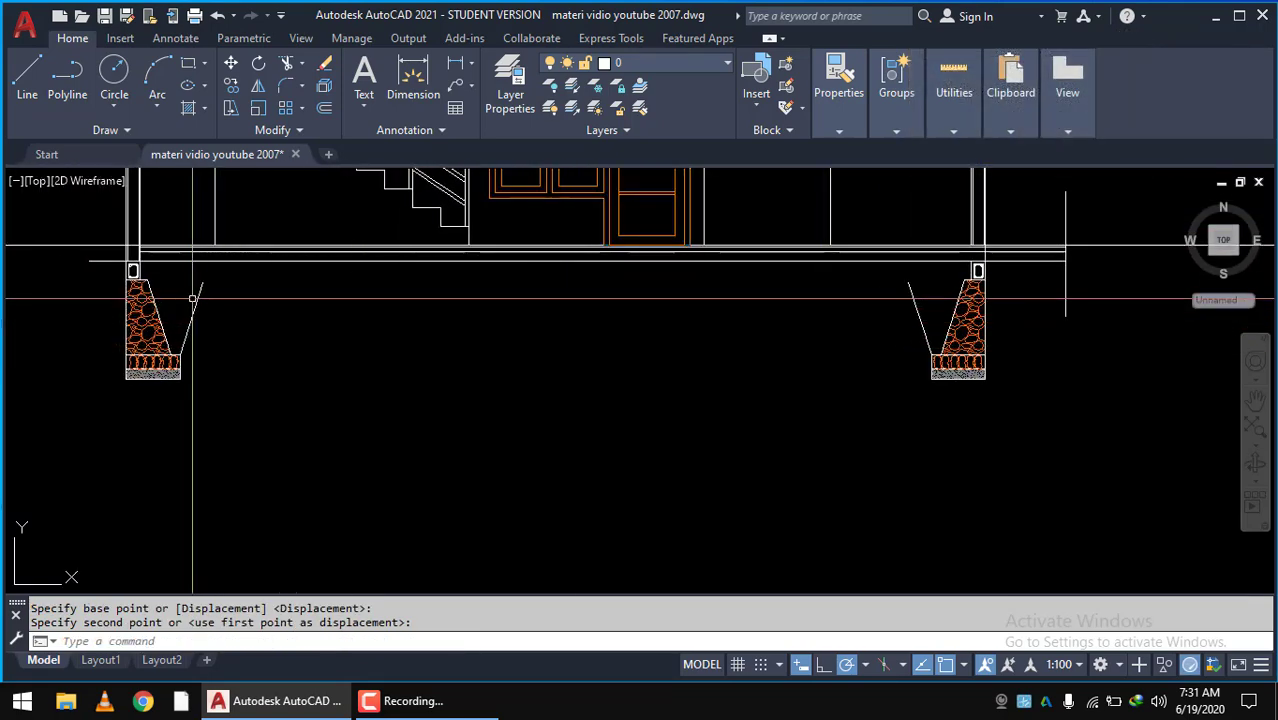
pyautogui.scroll(3, 97, 263)
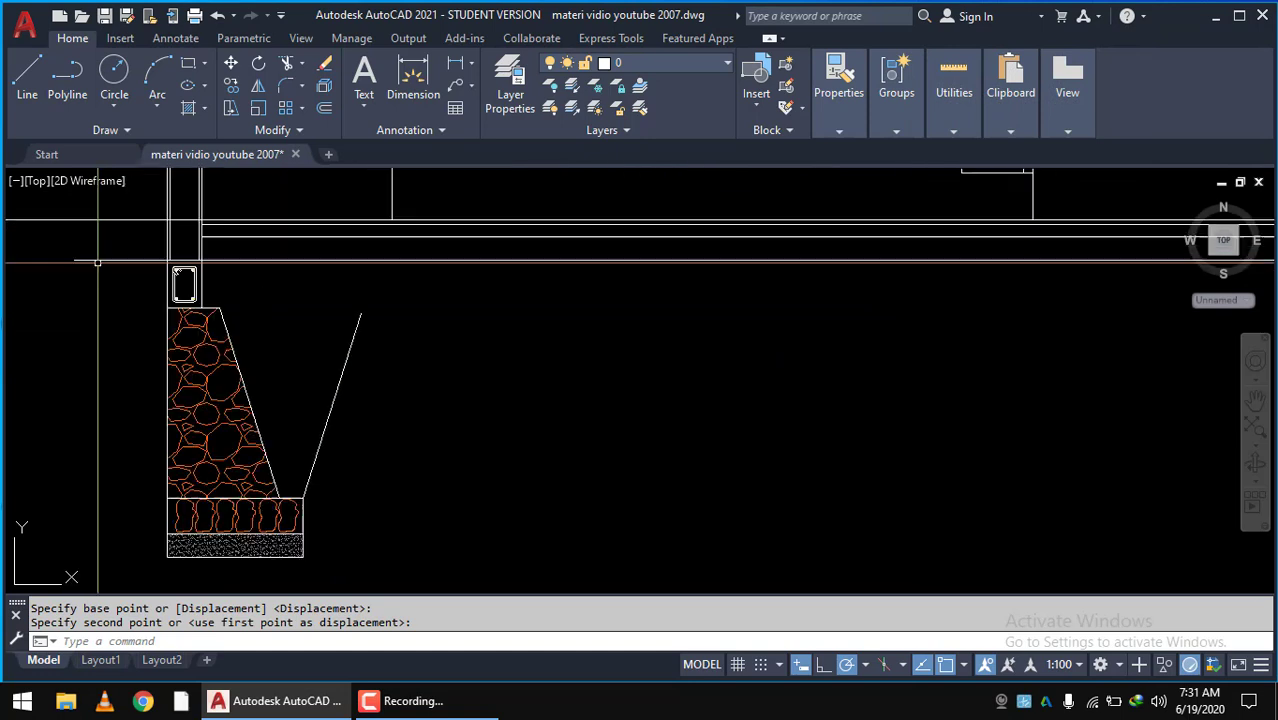
pyautogui.click(73, 260)
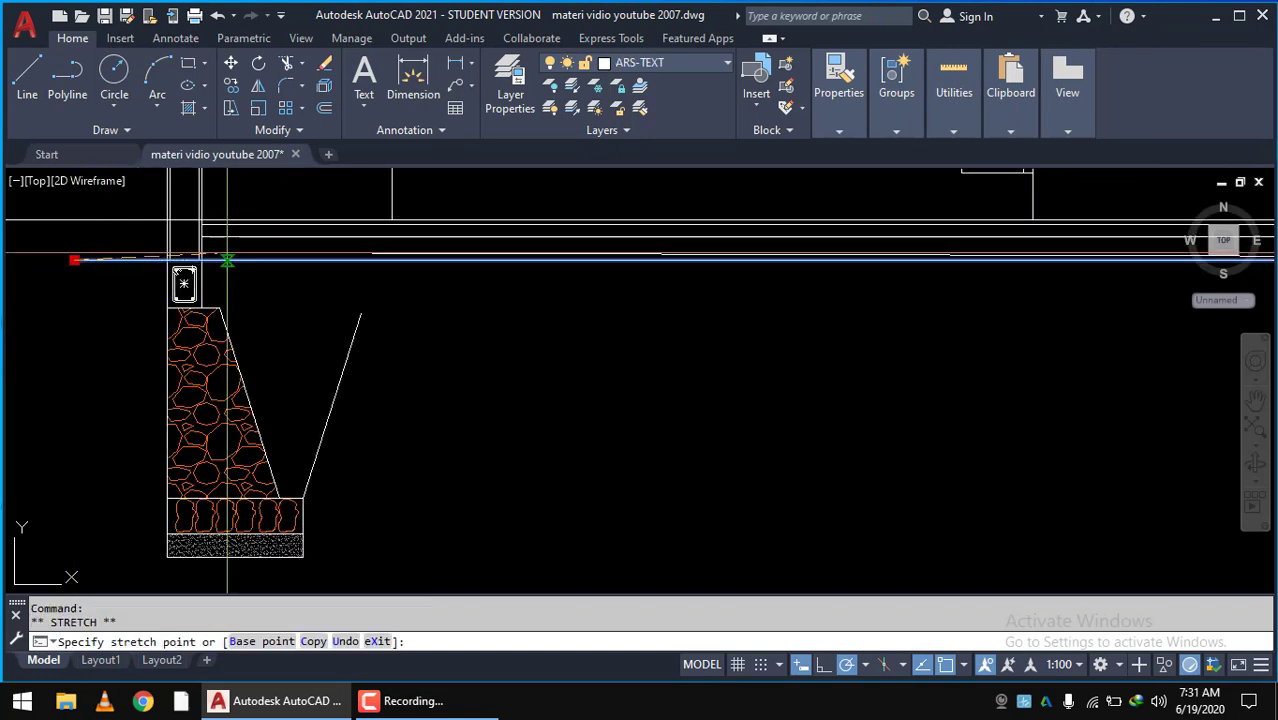
pyautogui.press('Escape')
pyautogui.scroll(4, 257, 337)
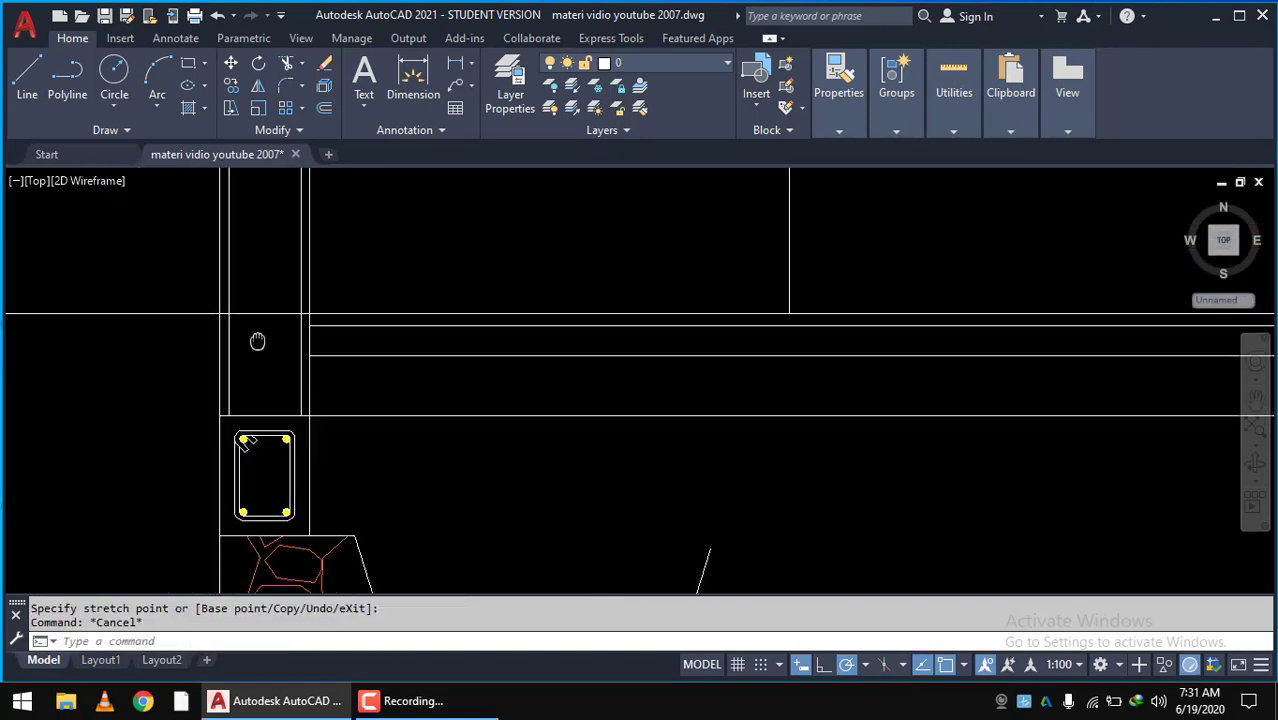
pyautogui.moveTo(257, 285); pyautogui.dragTo(280, 293)
pyautogui.press('Escape')
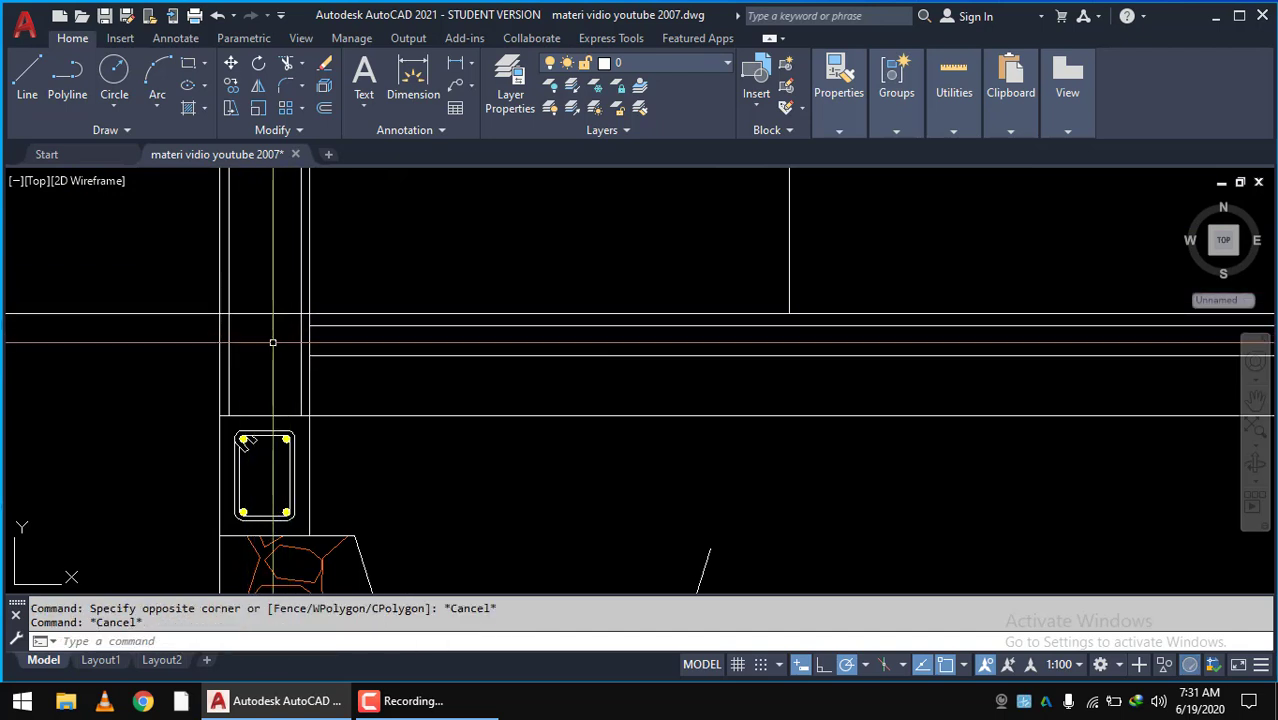
pyautogui.write('tr')
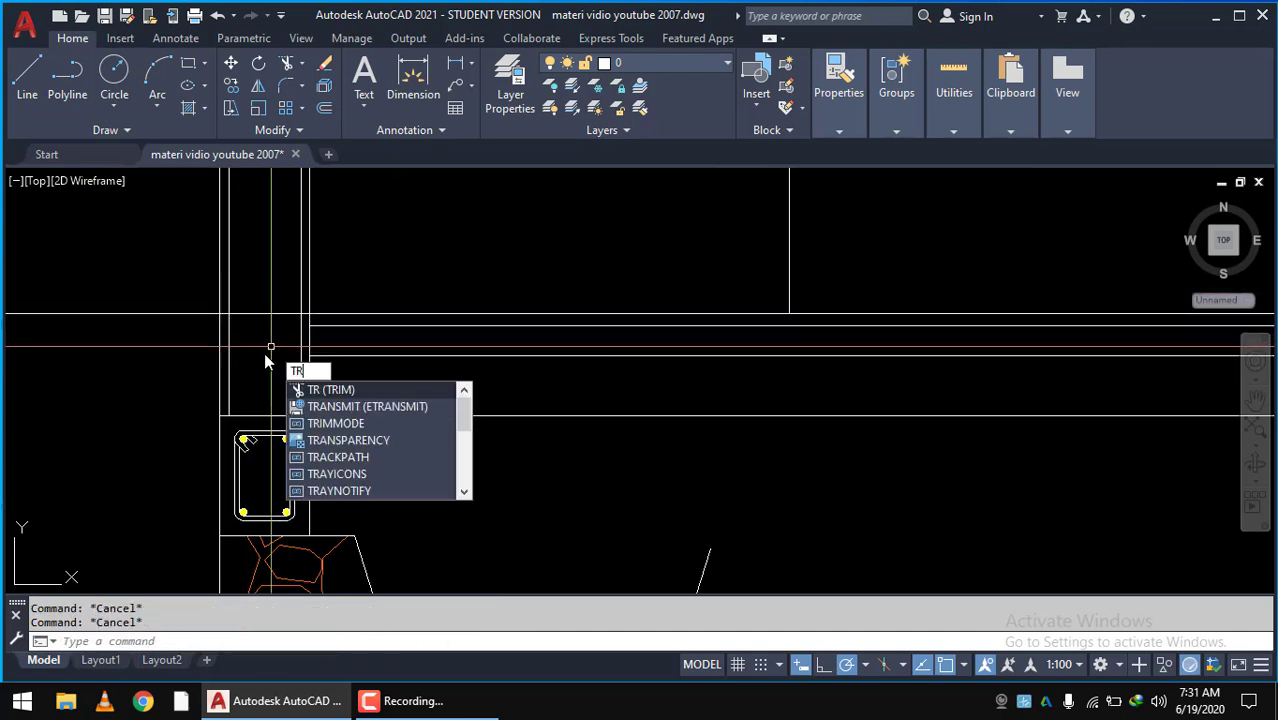
pyautogui.press('Return')
pyautogui.scroll(1, 295, 325)
pyautogui.scroll(1, 305, 305)
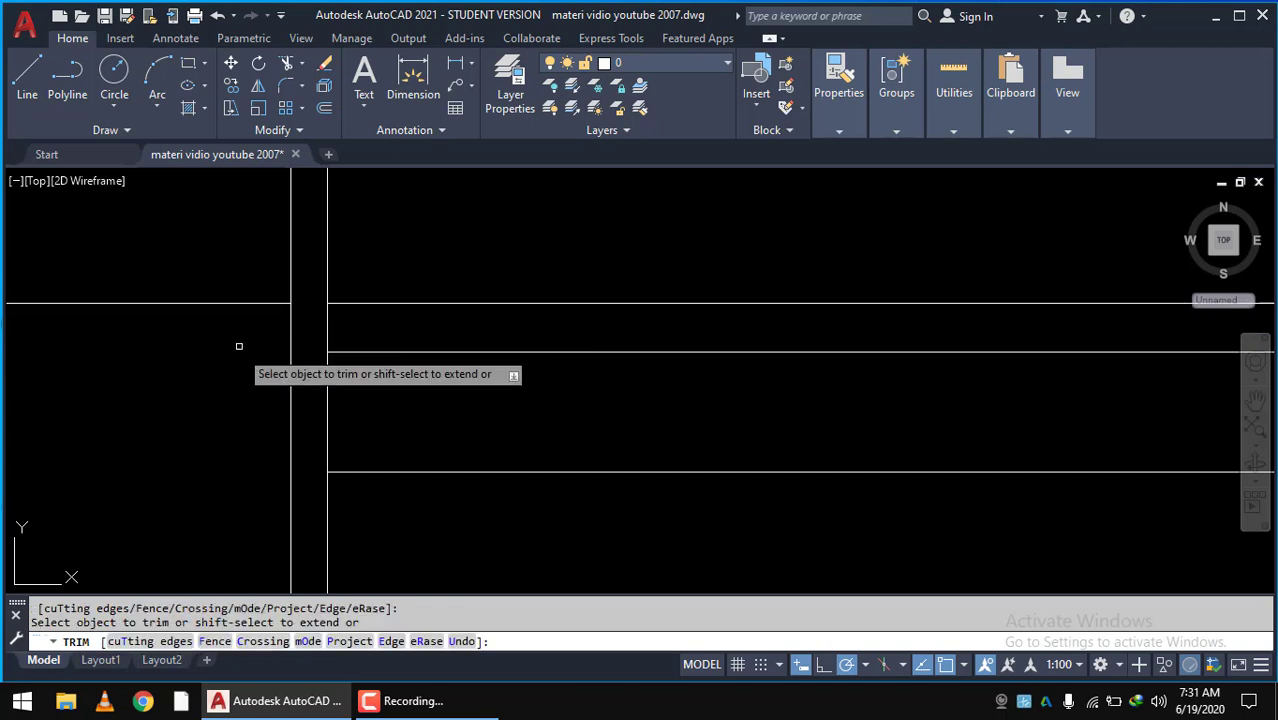
pyautogui.scroll(-2, 243, 320)
pyautogui.scroll(2, 351, 300)
pyautogui.click(319, 278)
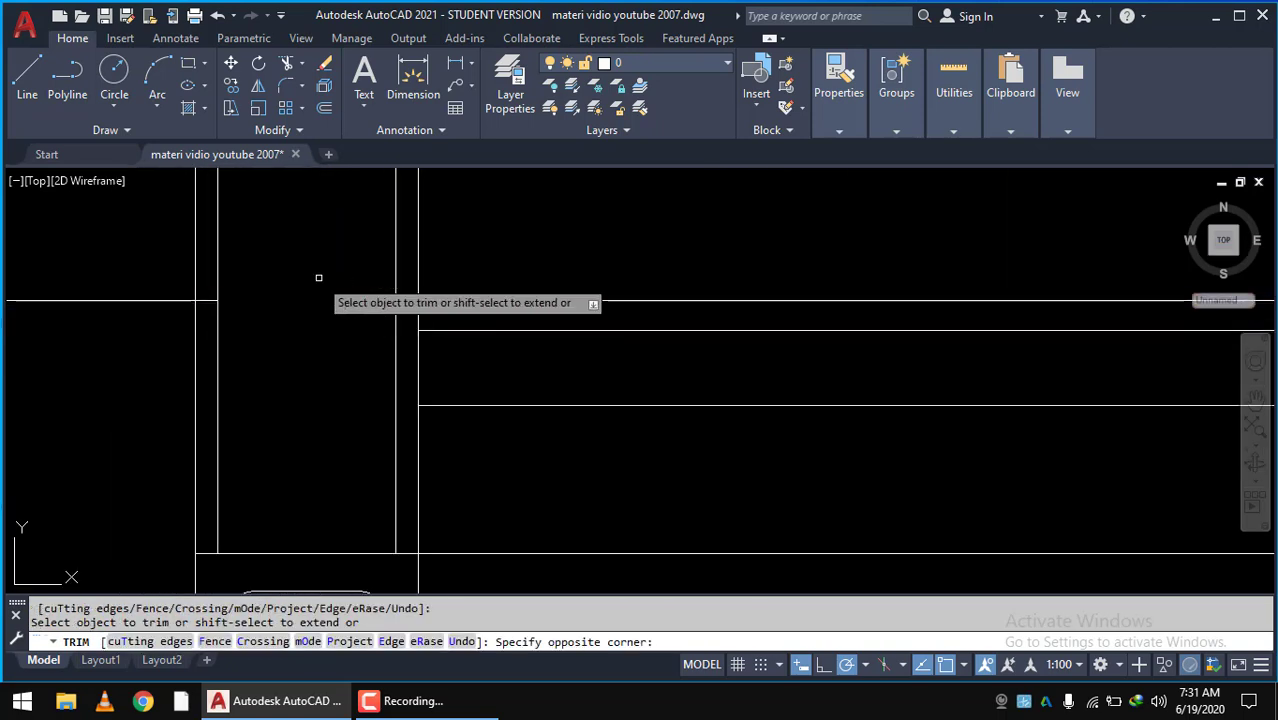
pyautogui.scroll(-3, 530, 385)
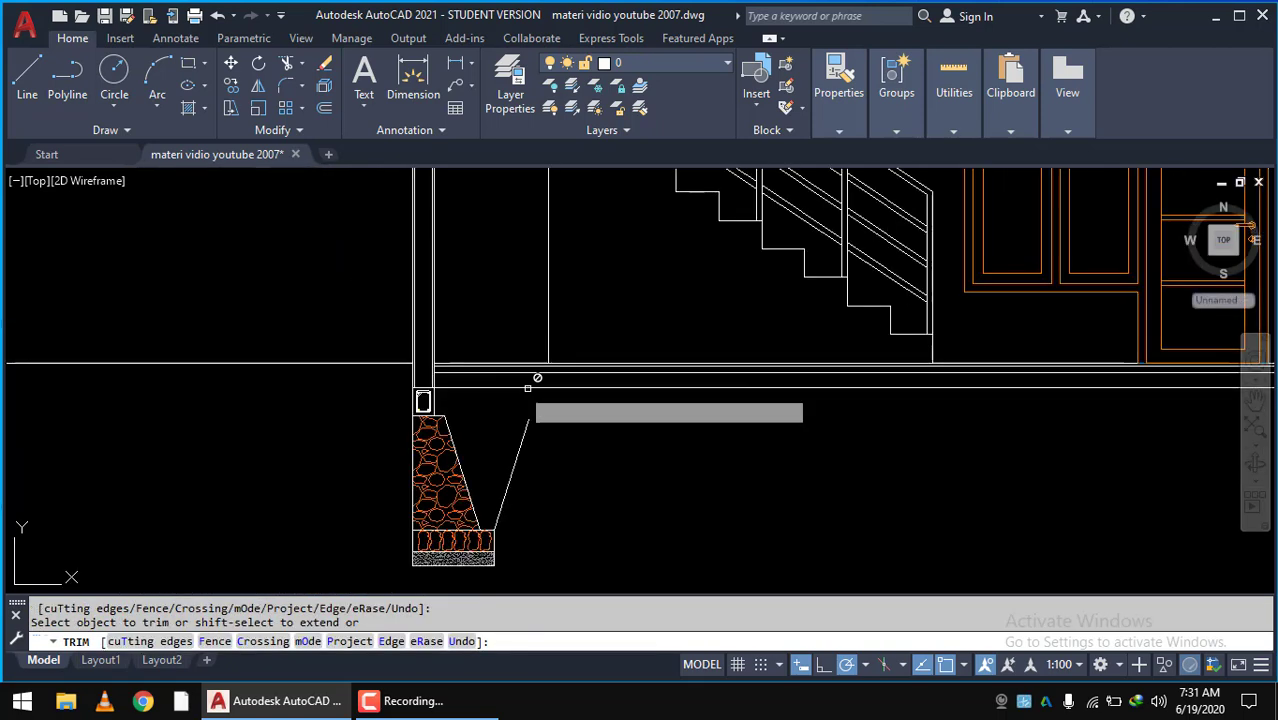
pyautogui.scroll(-1, 530, 385)
pyautogui.scroll(-2, 437, 415)
pyautogui.scroll(2, 400, 390)
pyautogui.press('Escape')
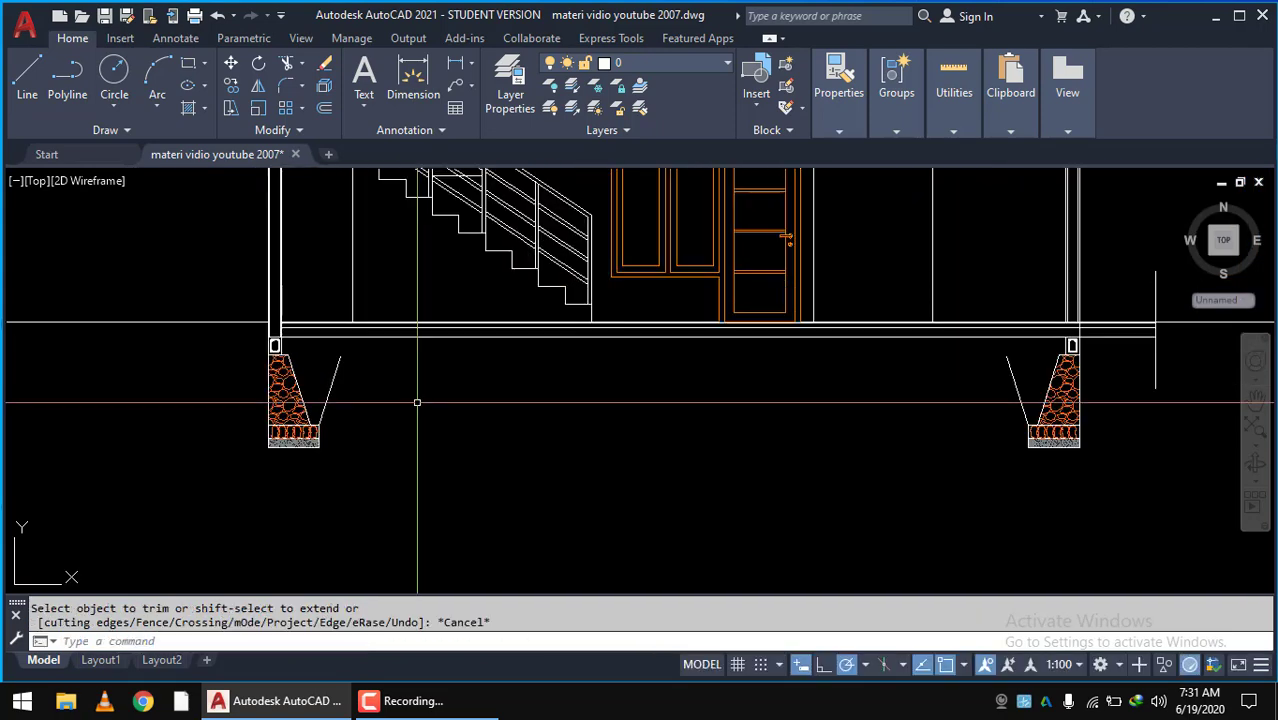
pyautogui.press('Return')
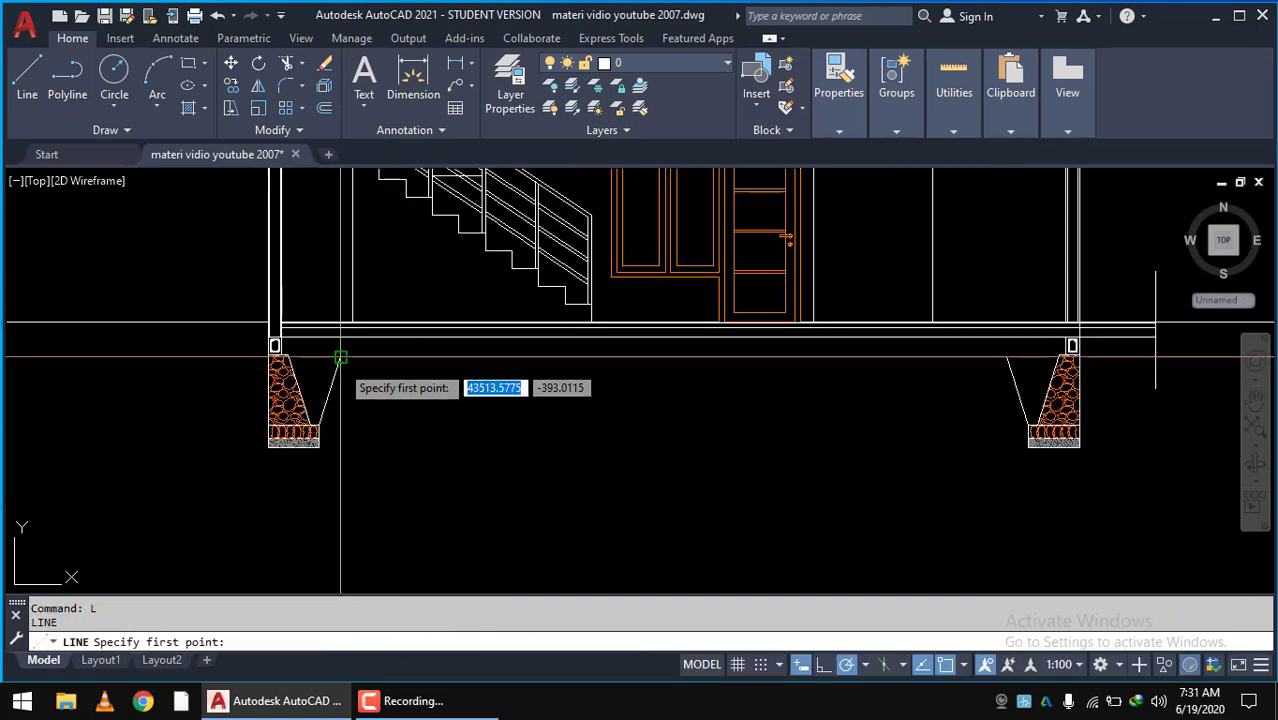
# - Draw a horizontal line from beside the left footing across to the right footing
pyautogui.click(340, 357)
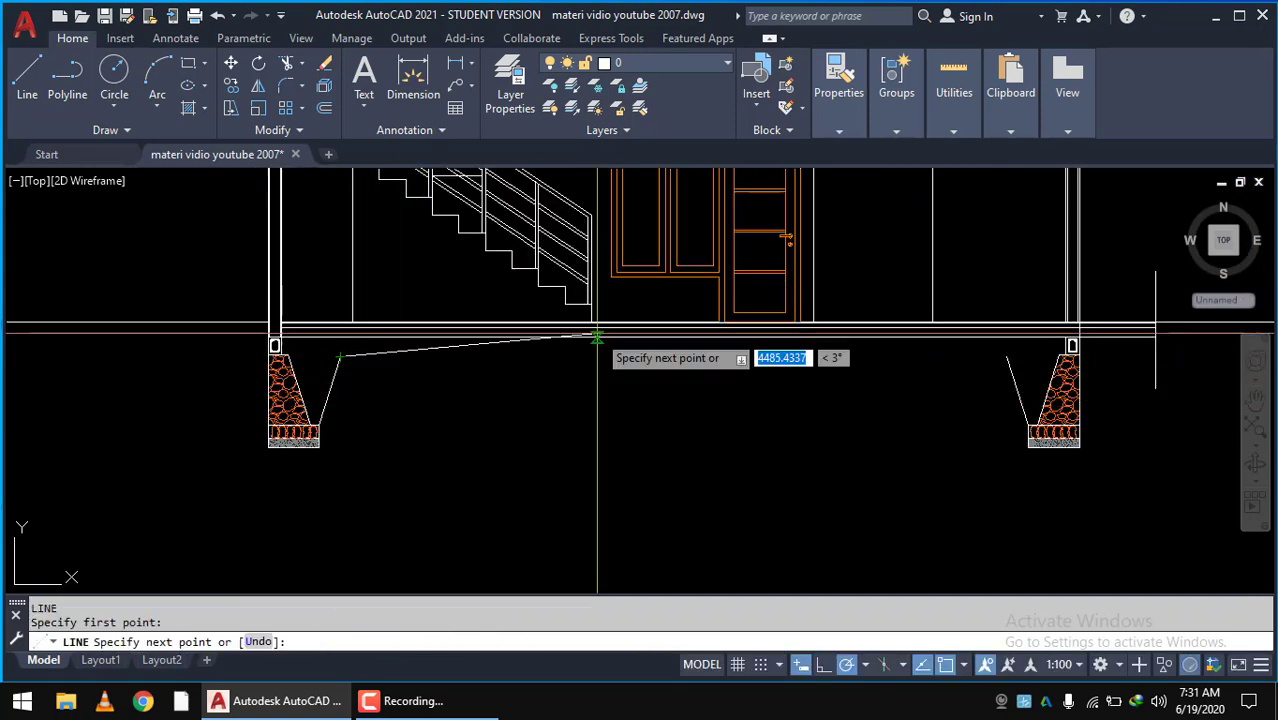
pyautogui.click(1007, 357)
pyautogui.press('Return')
pyautogui.scroll(-2, 644, 390)
pyautogui.scroll(-2, 570, 390)
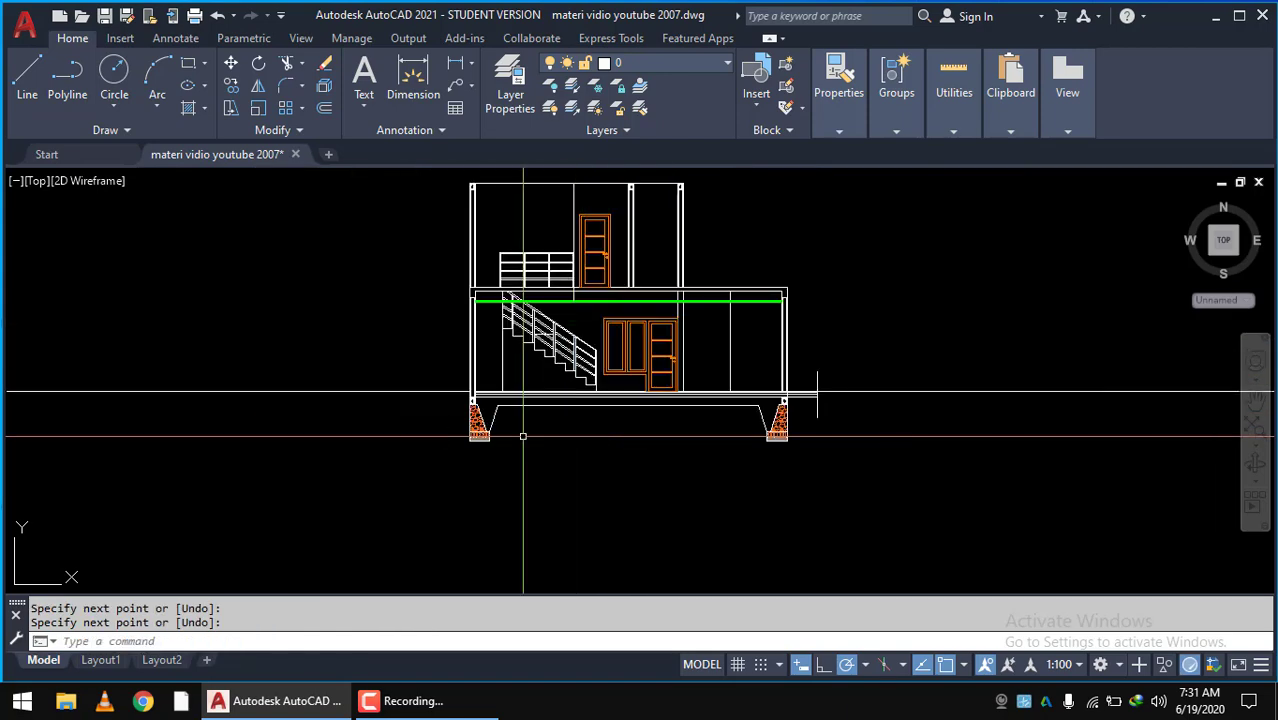
# - Pull the line's endpoint well left of the building, then begin selecting the stray vertical line
pyautogui.moveTo(570, 390)
pyautogui.mouseDown(button='middle')
pyautogui.moveTo(864, 390)
pyautogui.moveTo(443, 371)
pyautogui.moveTo(406, 305)
pyautogui.mouseUp(button='middle')
pyautogui.scroll(3, 443, 371)
pyautogui.scroll(2, 443, 371)
pyautogui.scroll(2, 485, 326)
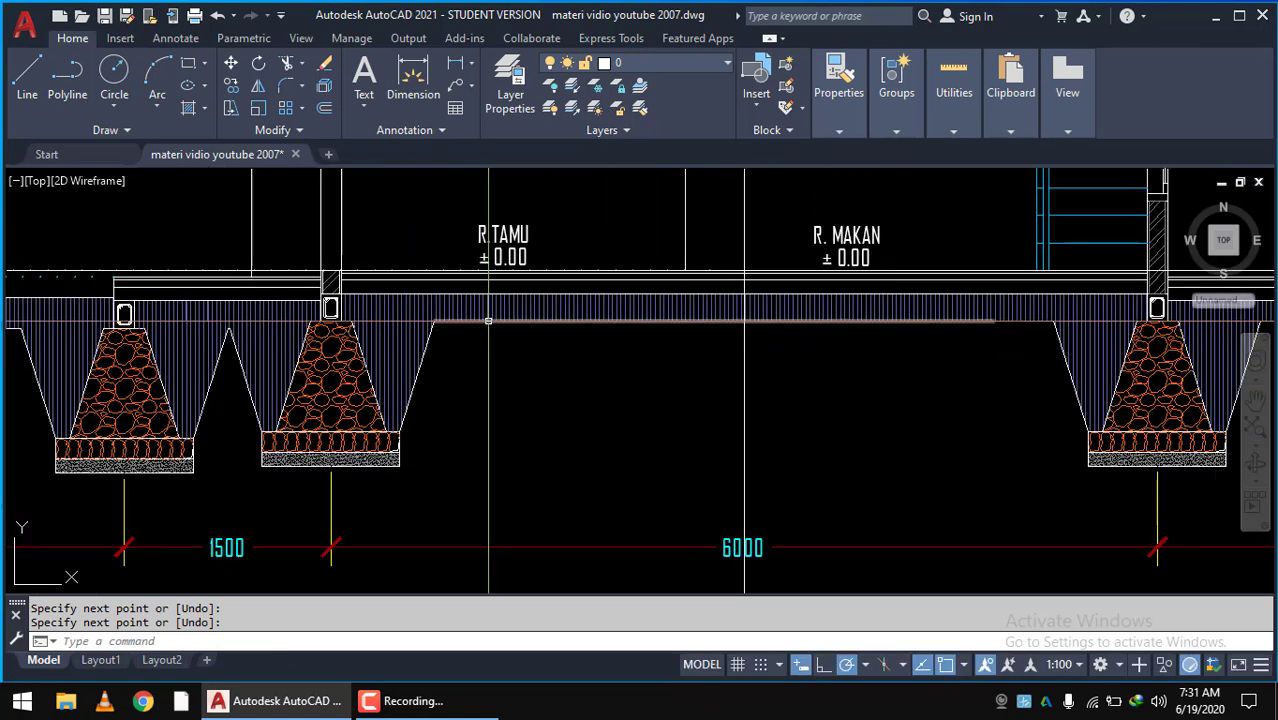
pyautogui.scroll(-5, 521, 370)
pyautogui.moveTo(521, 351); pyautogui.dragTo(271, 357, button='middle')
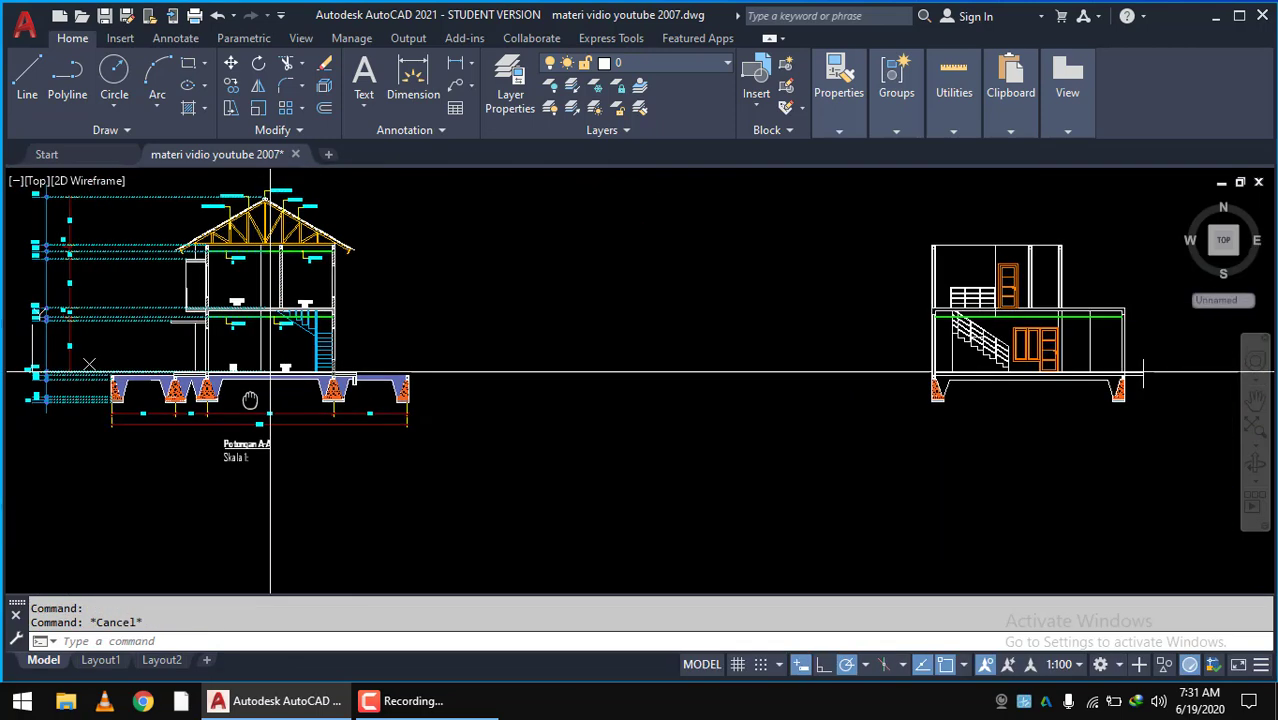
pyautogui.moveTo(827, 371); pyautogui.dragTo(542, 371, button='middle')
pyautogui.scroll(4, 660, 390)
pyautogui.scroll(3, 888, 405)
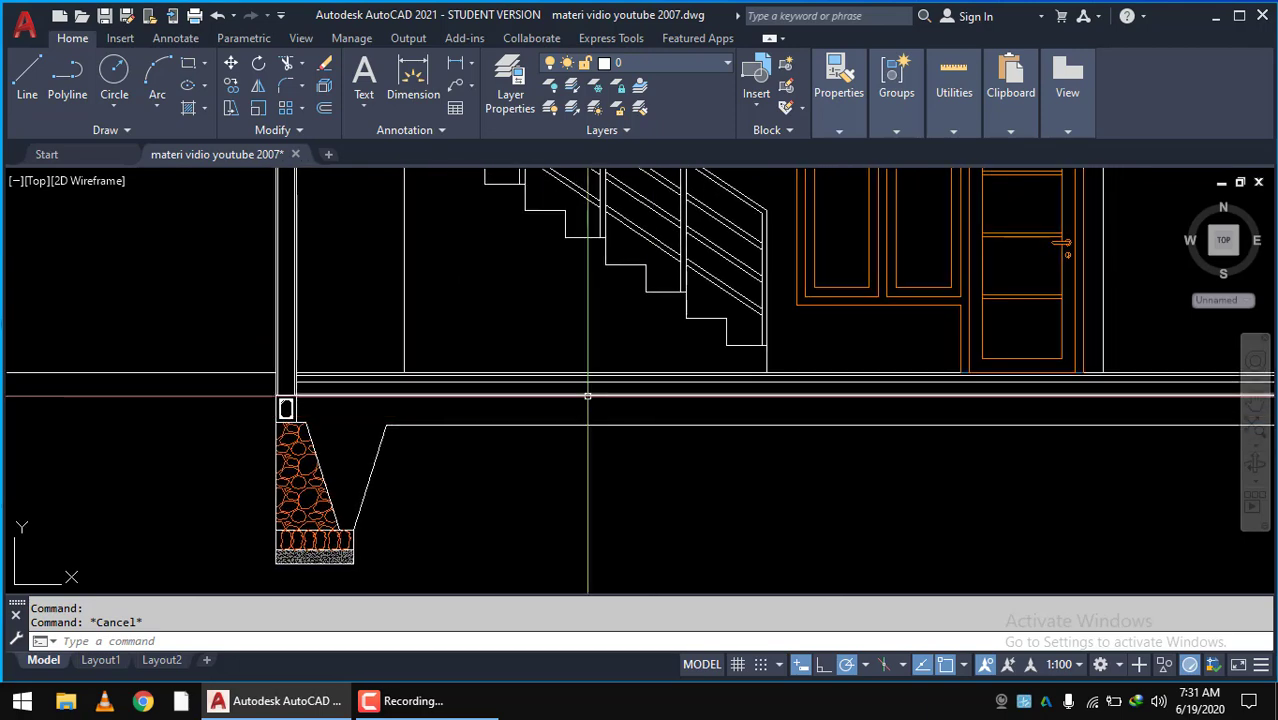
pyautogui.moveTo(385, 404); pyautogui.dragTo(490, 411, button='middle')
pyautogui.moveTo(336, 412); pyautogui.dragTo(295, 342)
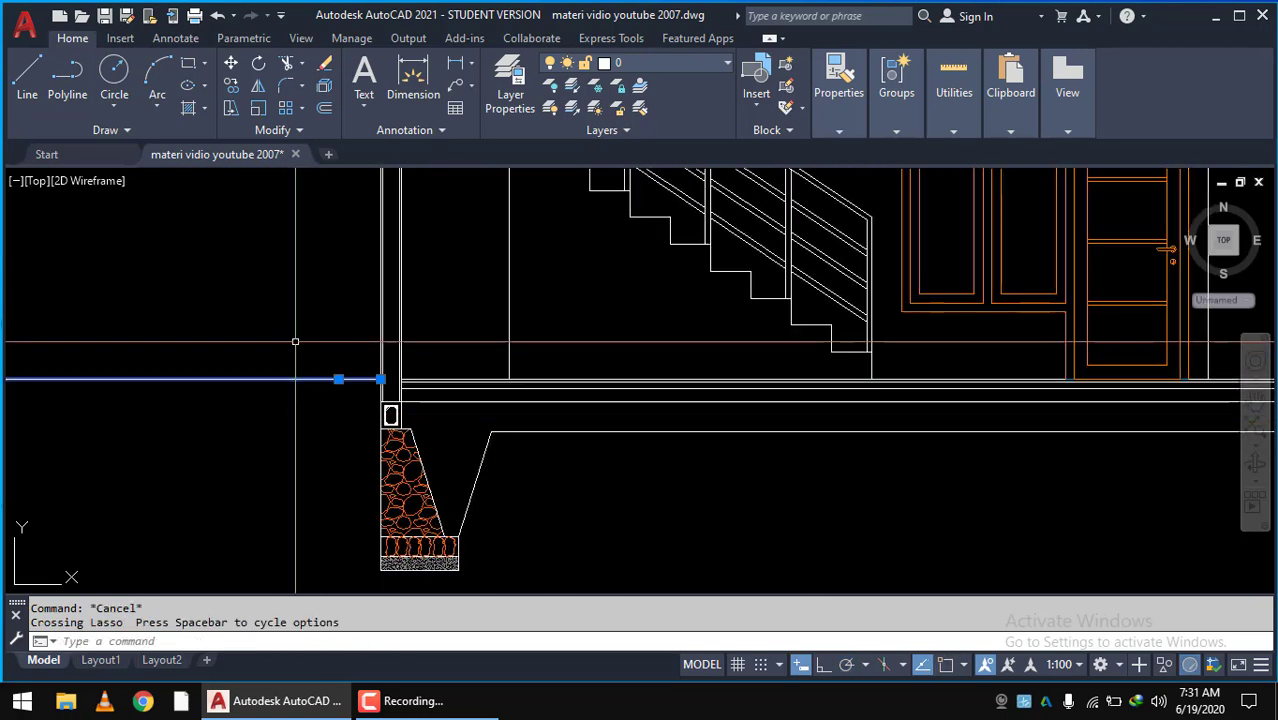
pyautogui.scroll(-3, 656, 386)
pyautogui.scroll(3, 660, 388)
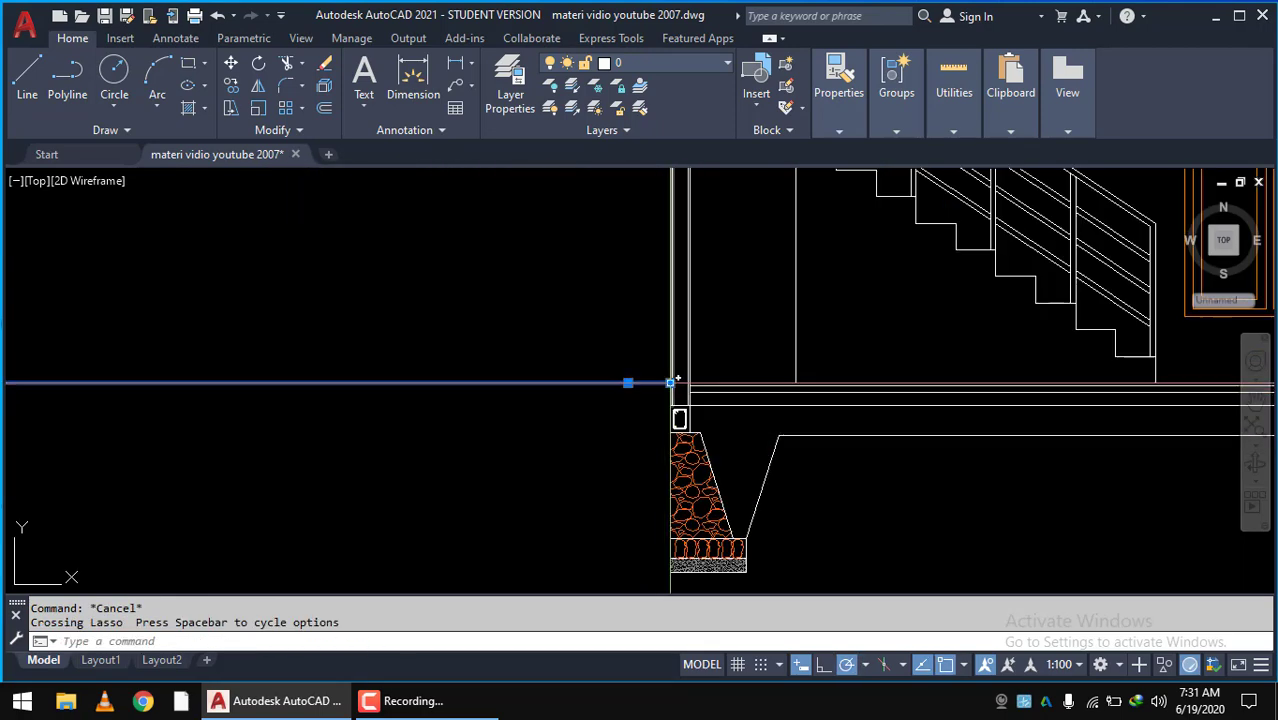
pyautogui.click(668, 383)
pyautogui.click(265, 380)
pyautogui.scroll(-3, 409, 425)
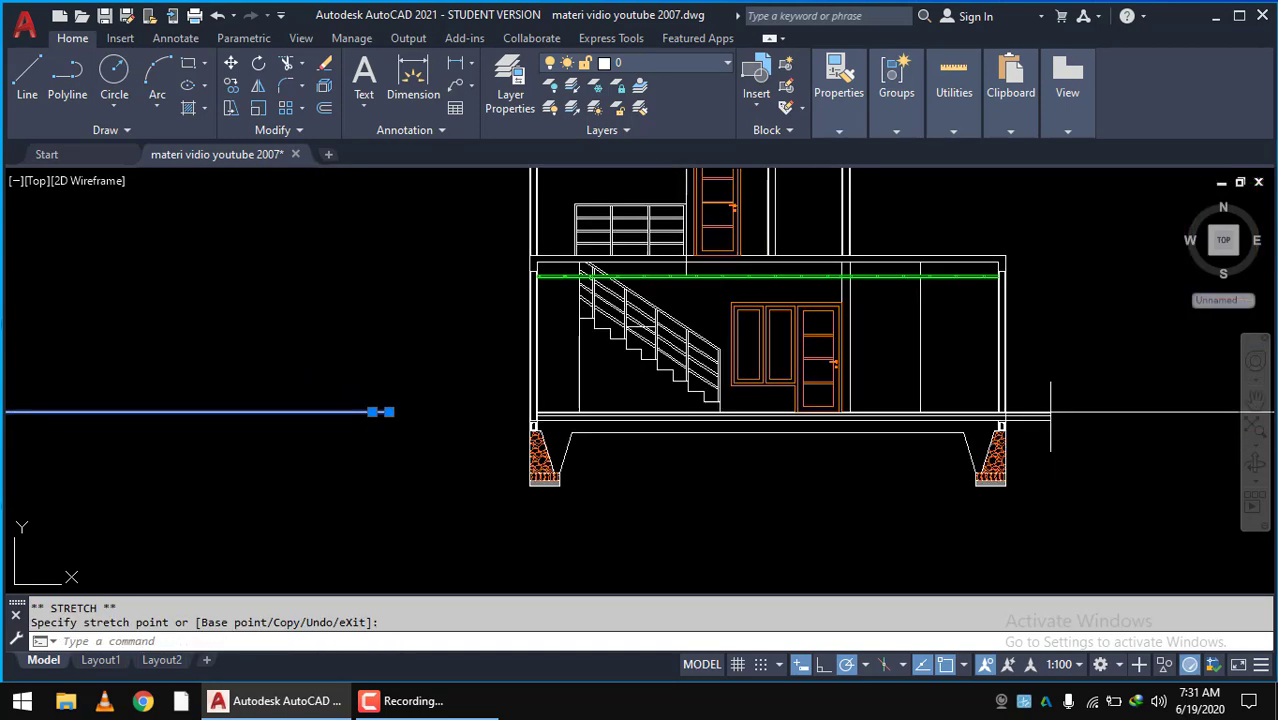
pyautogui.scroll(-2, 481, 441)
pyautogui.press('Escape')
pyautogui.scroll(4, 720, 445)
pyautogui.click(961, 429)
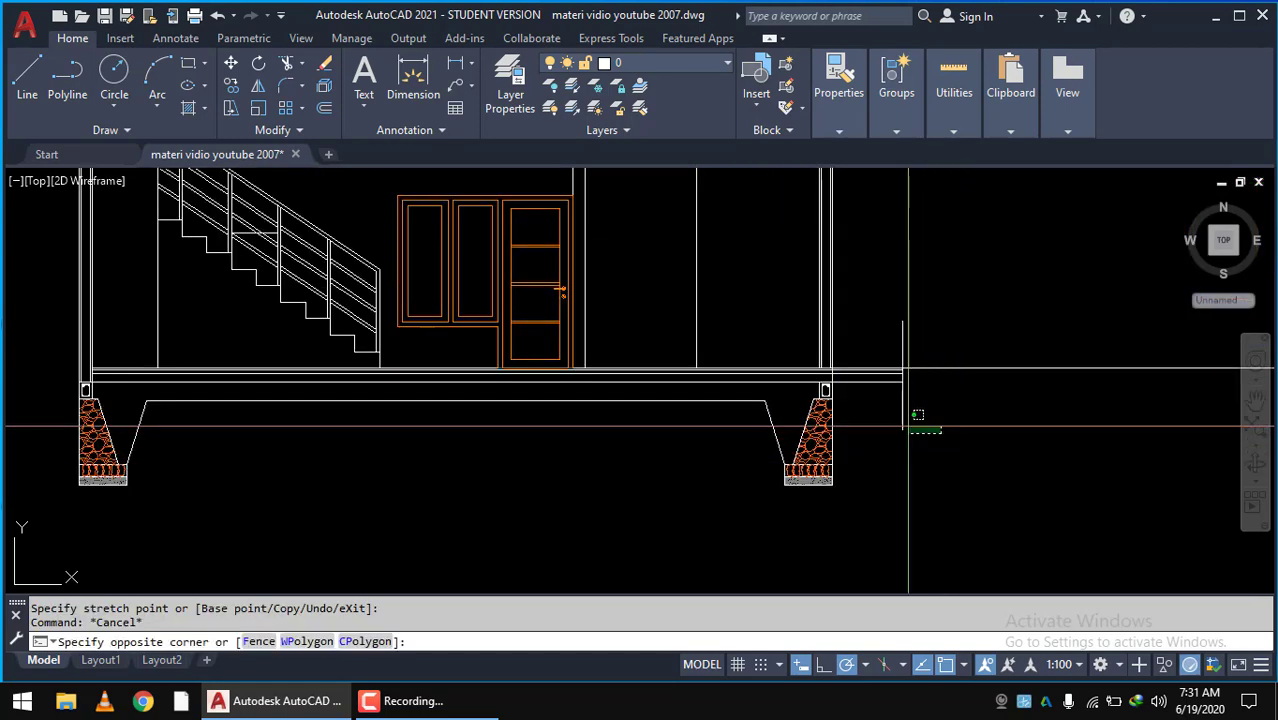
# - Extend the vertical wall lines above the right column down to the slab line and column boundaries
pyautogui.scroll(4, 847, 382)
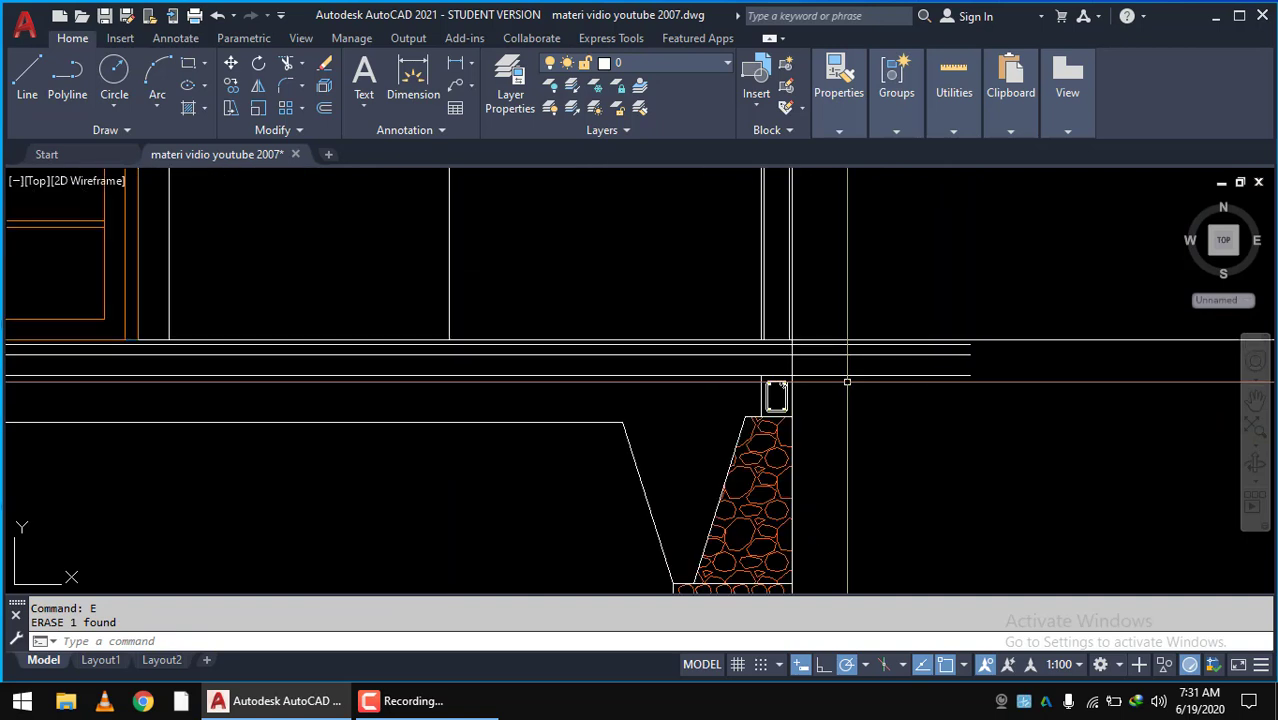
pyautogui.scroll(4, 805, 363)
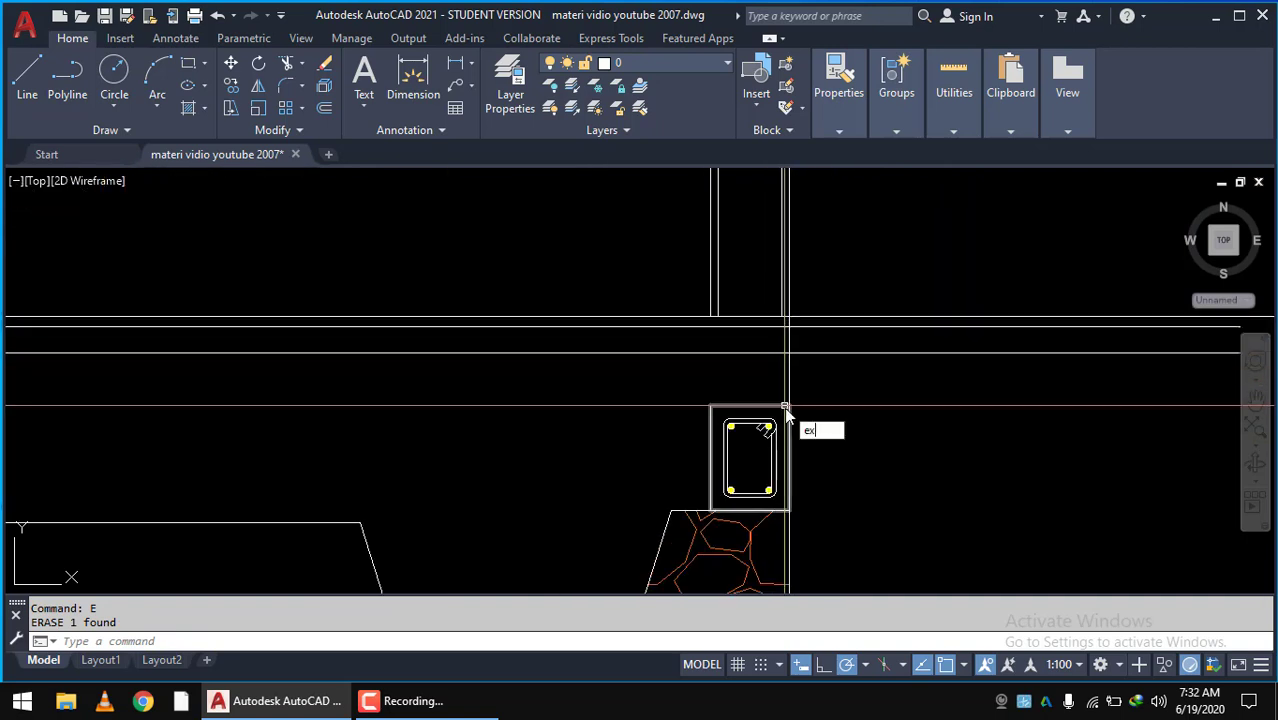
pyautogui.press('Return')
pyautogui.scroll(4, 727, 412)
pyautogui.click(717, 376)
pyautogui.scroll(-4, 716, 385)
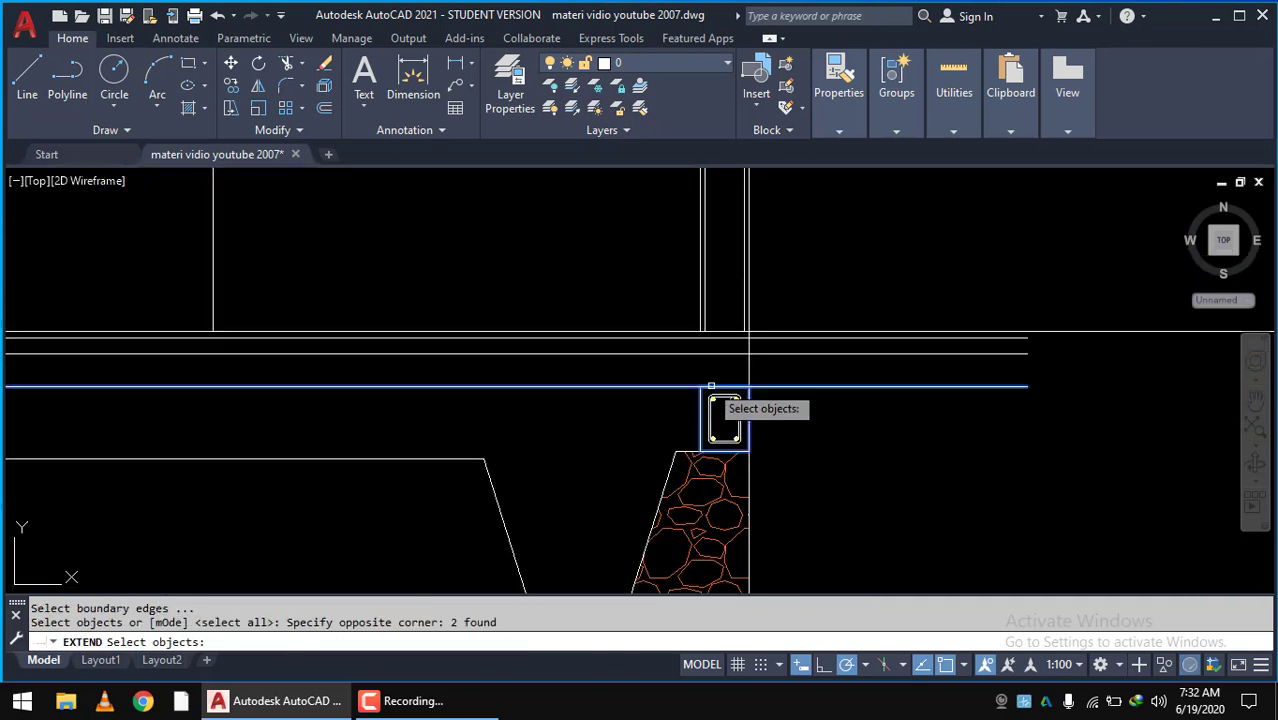
pyautogui.moveTo(727, 349); pyautogui.dragTo(681, 311)
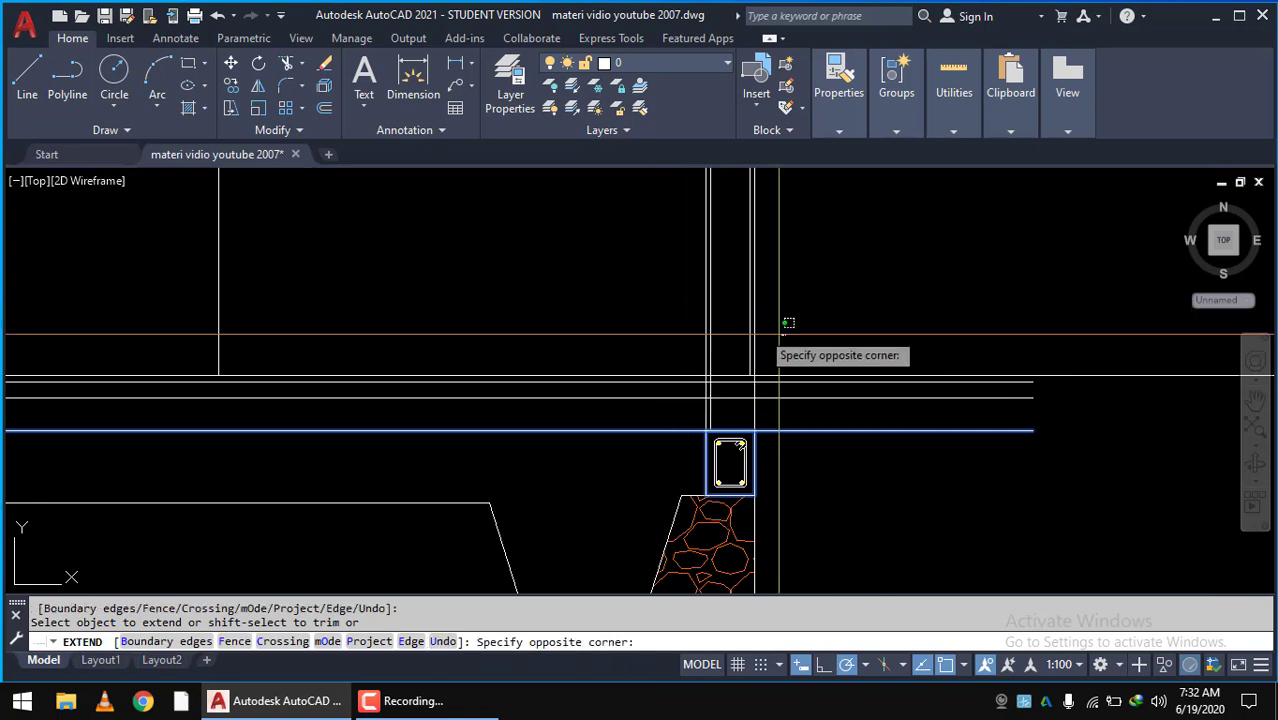
pyautogui.press('Escape')
pyautogui.press('Escape')
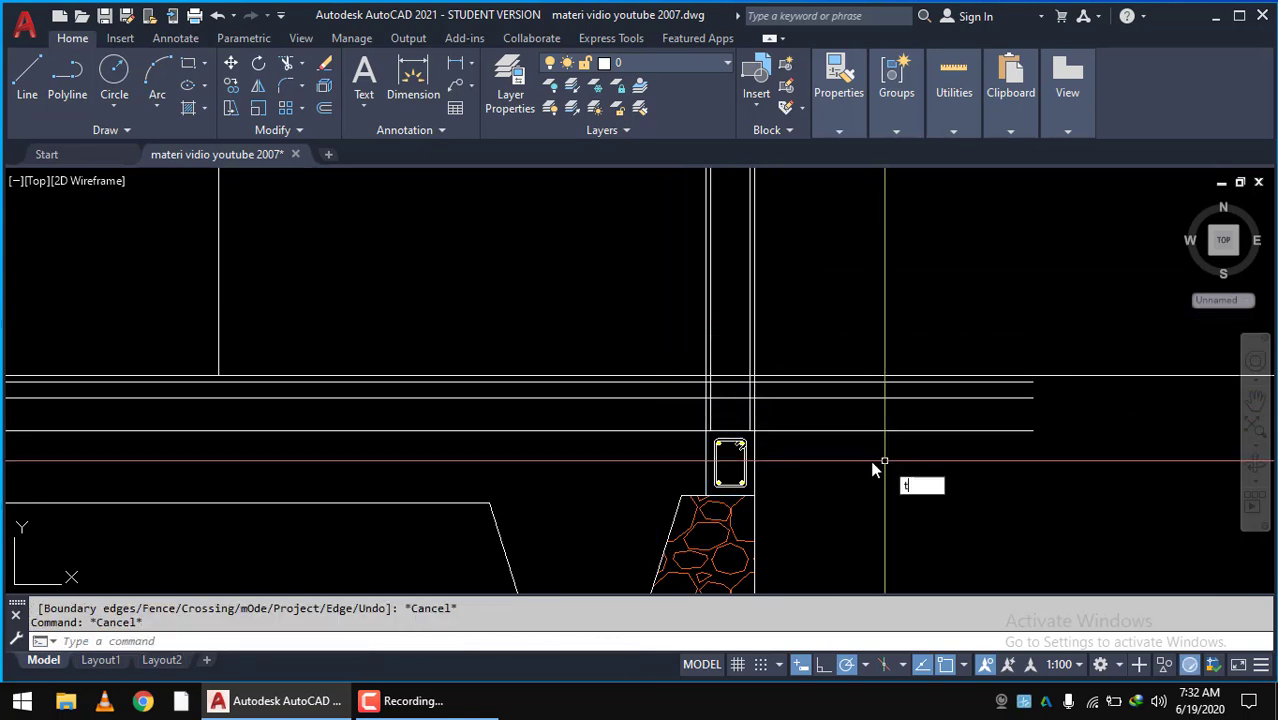
# - Trim the excess wall-line segments crossing the right column box
pyautogui.write('r')
pyautogui.press('Return')
pyautogui.scroll(4, 785, 422)
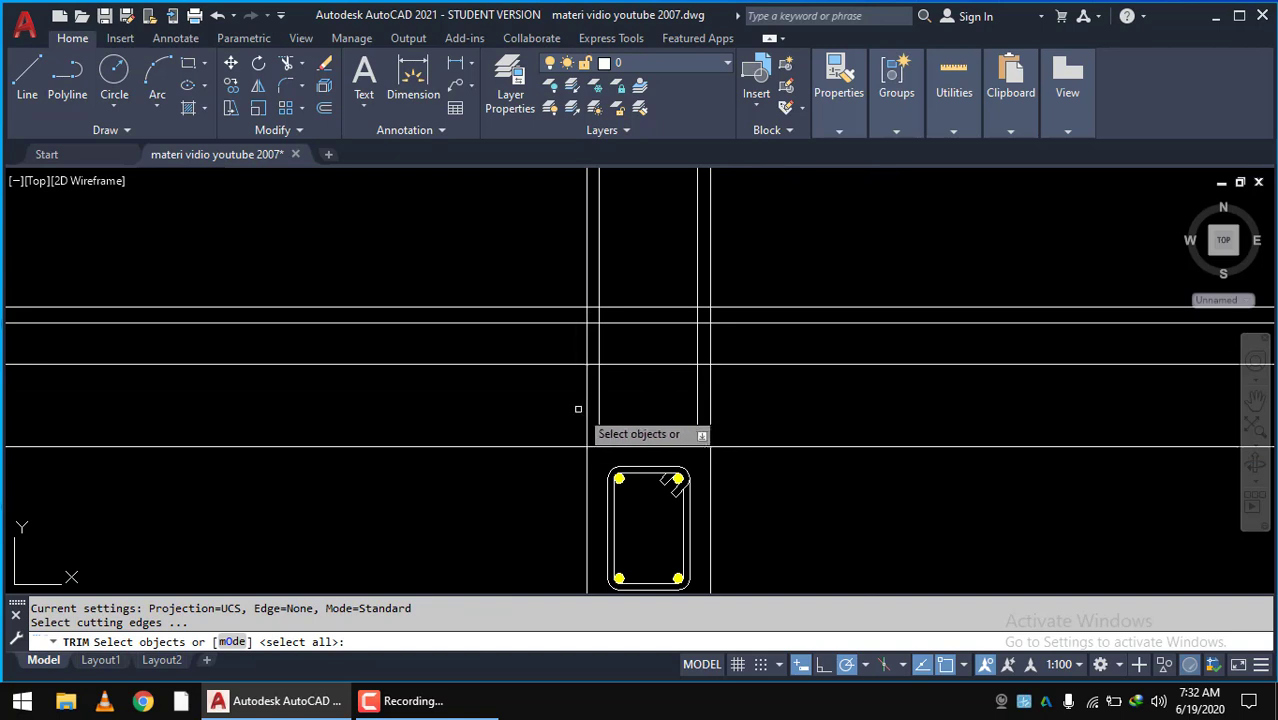
pyautogui.press('Return')
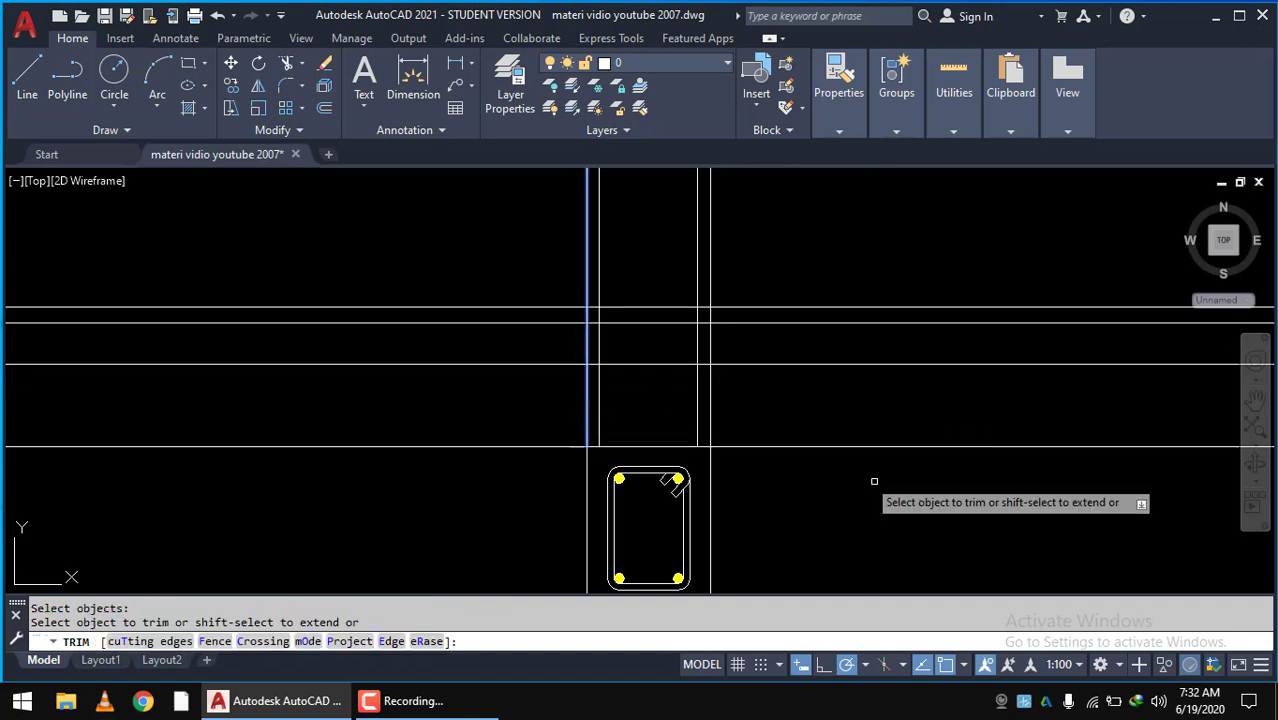
pyautogui.click(876, 482)
pyautogui.click(840, 292)
pyautogui.scroll(-4, 888, 341)
pyautogui.scroll(-3, 927, 359)
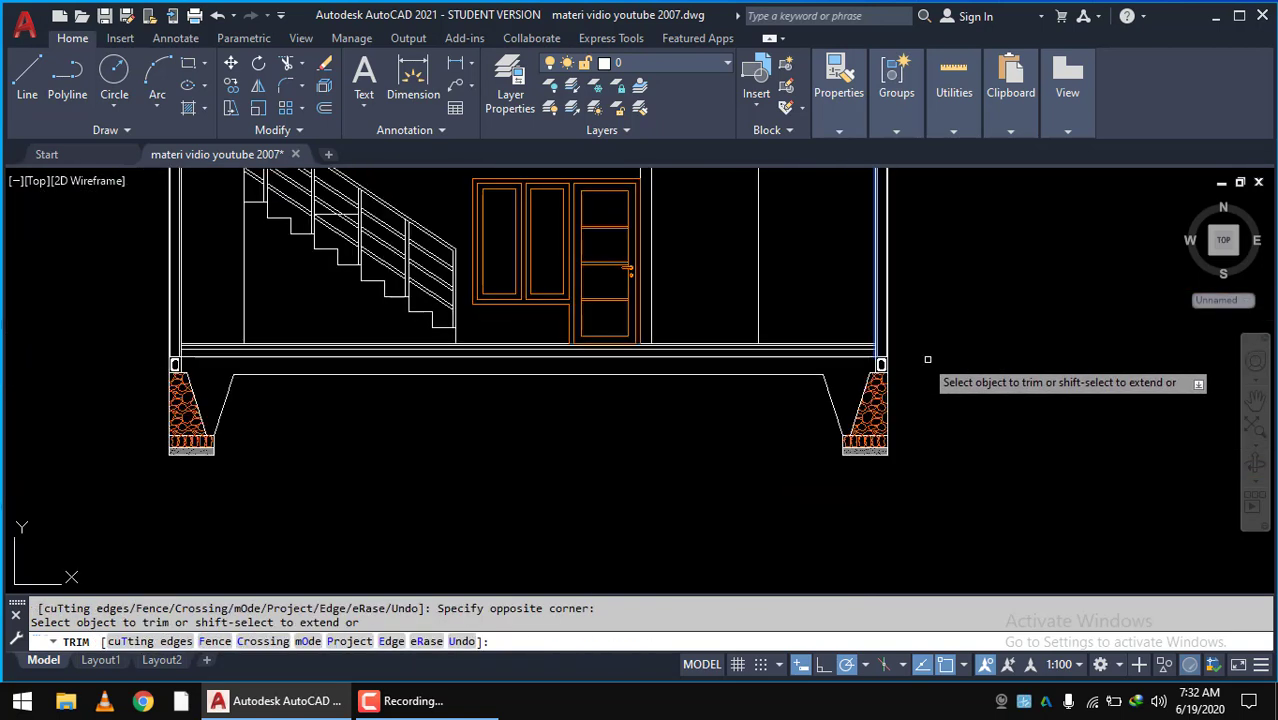
pyautogui.moveTo(667, 428); pyautogui.dragTo(805, 418, button='middle')
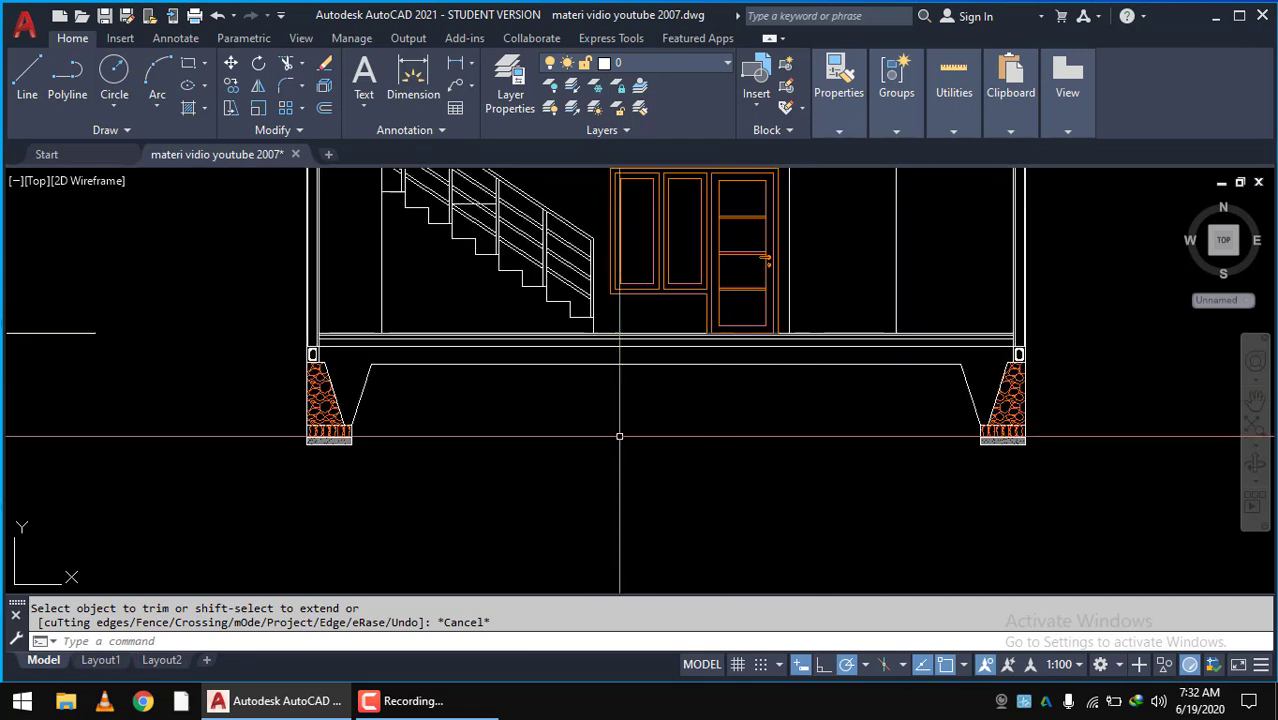
pyautogui.moveTo(574, 436)
pyautogui.mouseDown(button='middle')
pyautogui.moveTo(618, 428)
pyautogui.moveTo(508, 508)
pyautogui.mouseUp(button='middle')
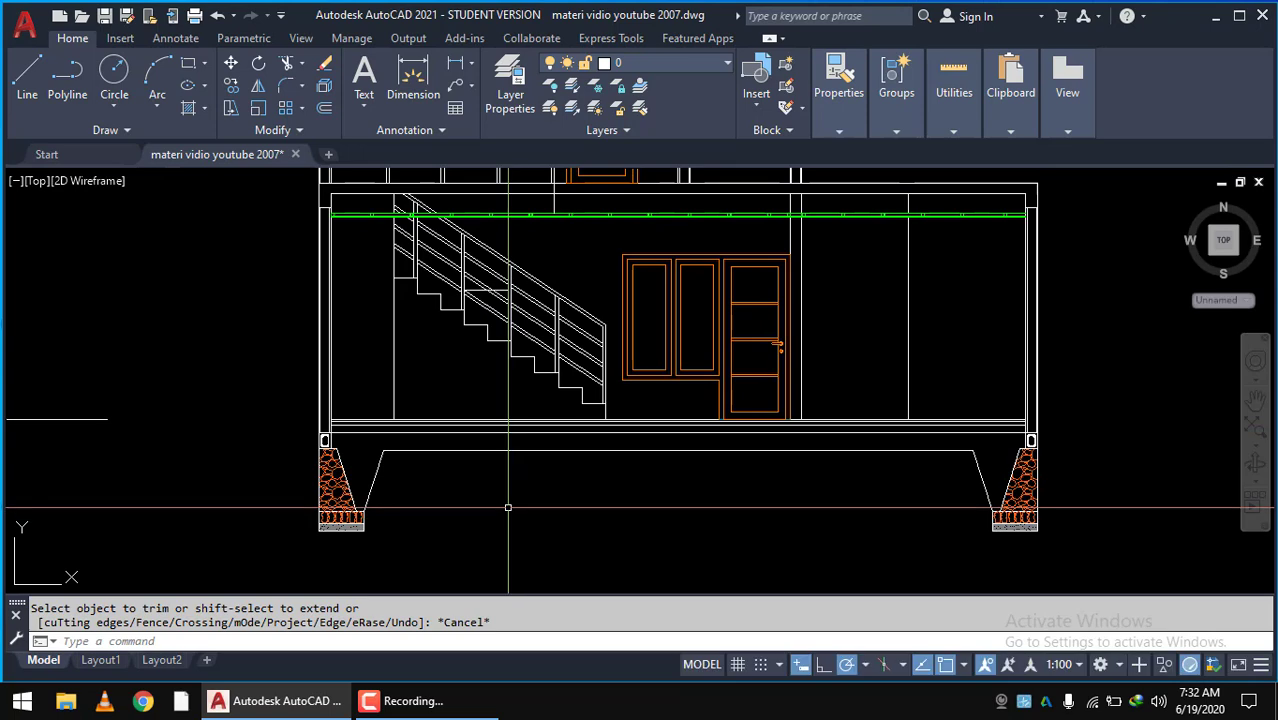
pyautogui.moveTo(475, 472); pyautogui.dragTo(567, 409, button='middle')
pyautogui.scroll(5, 567, 409)
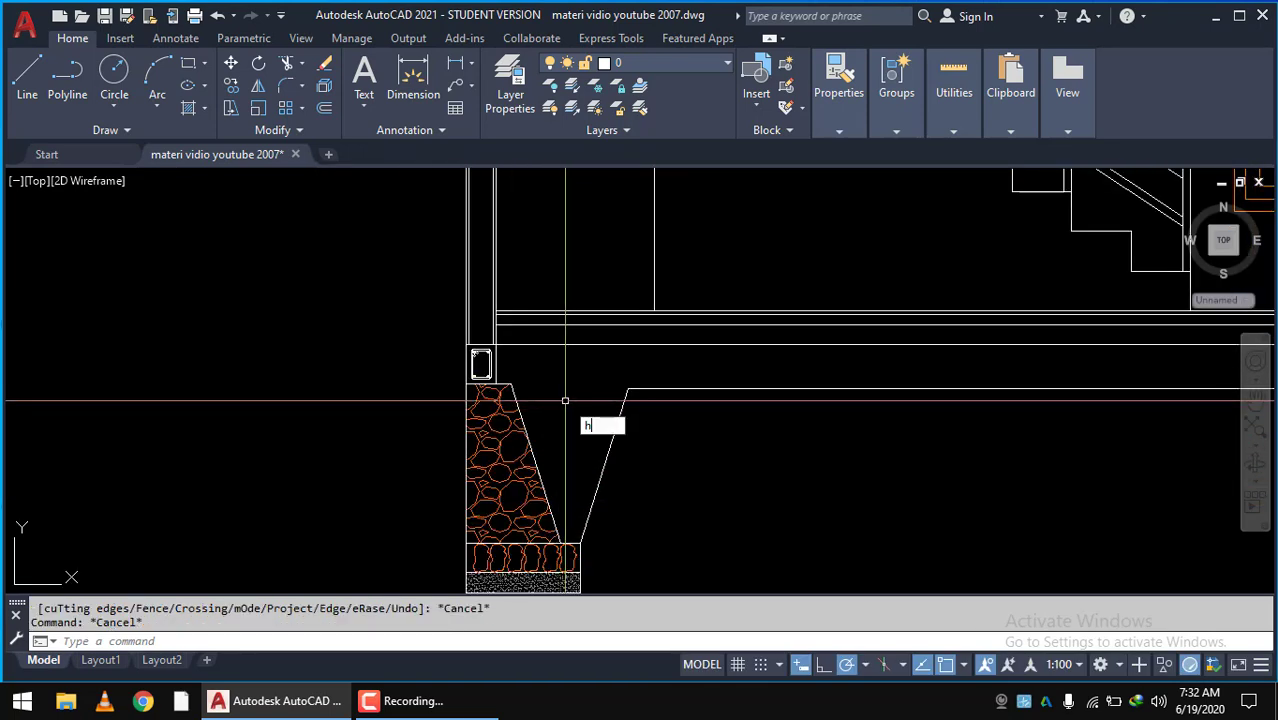
pyautogui.press('Escape')
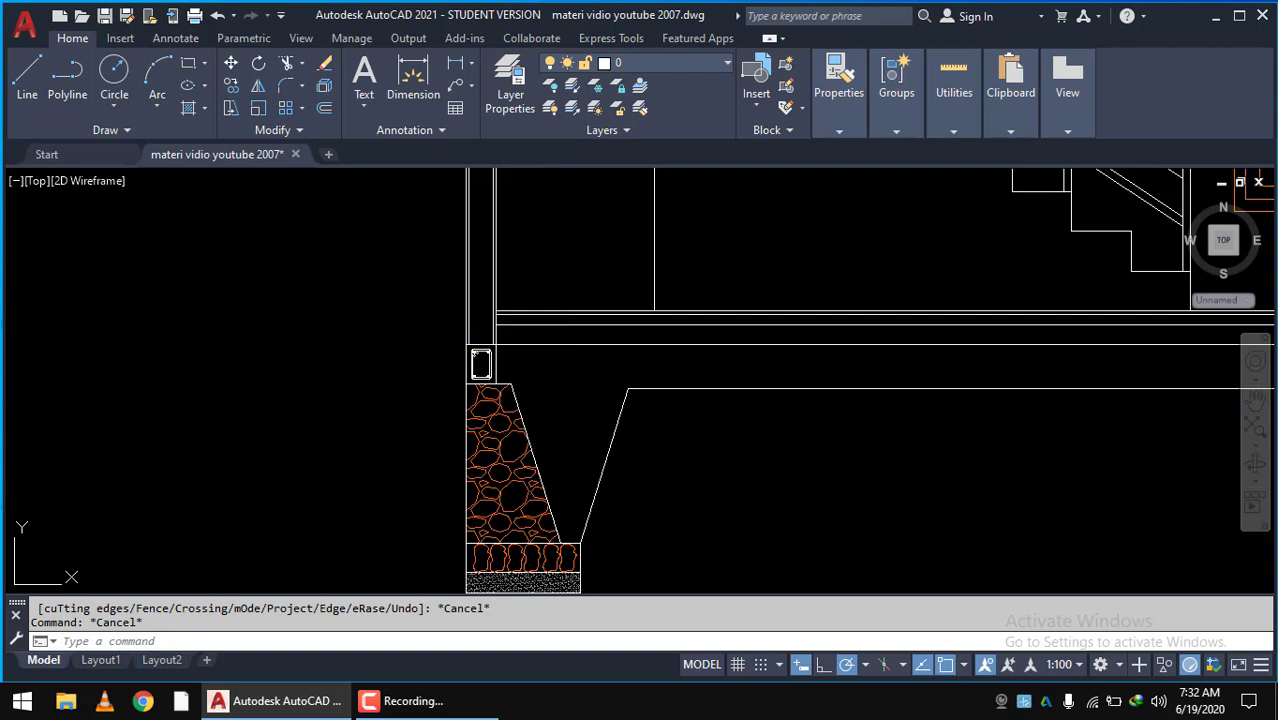
# - Hatch the floor slab and trough between the two footings, accepting the dense hatch warning
pyautogui.write('h')
pyautogui.press('Return')
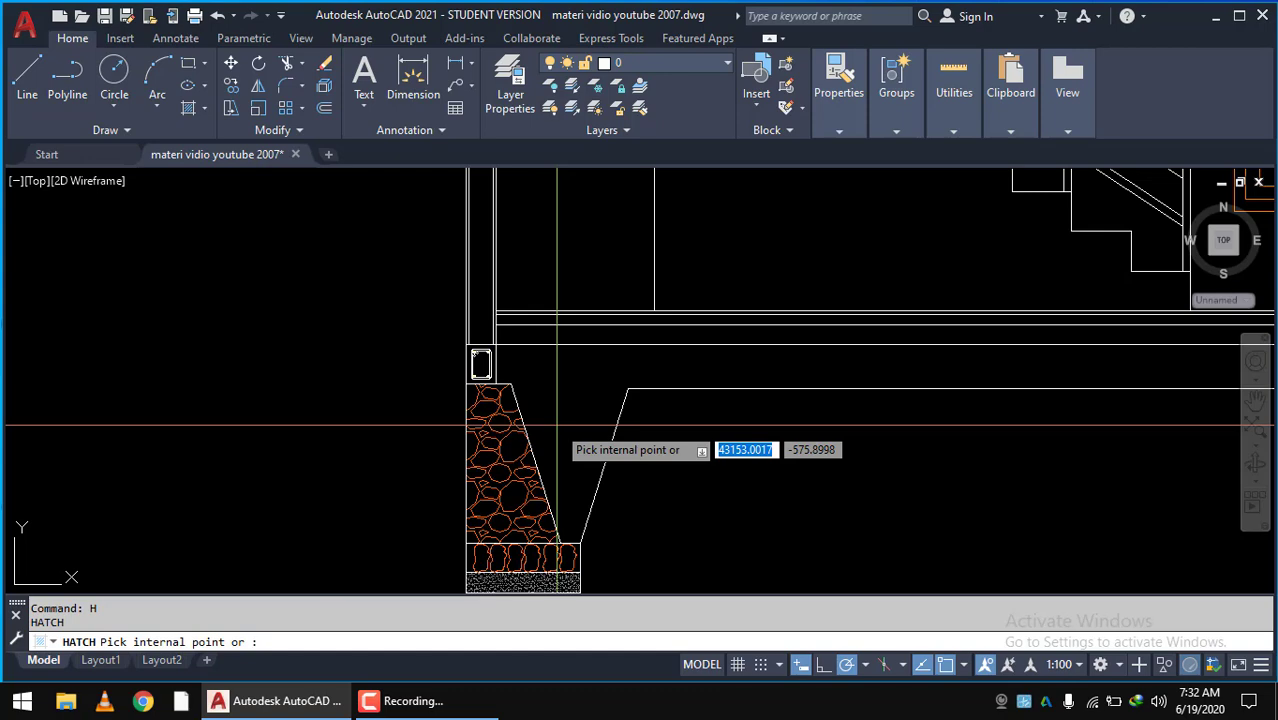
pyautogui.click(523, 366)
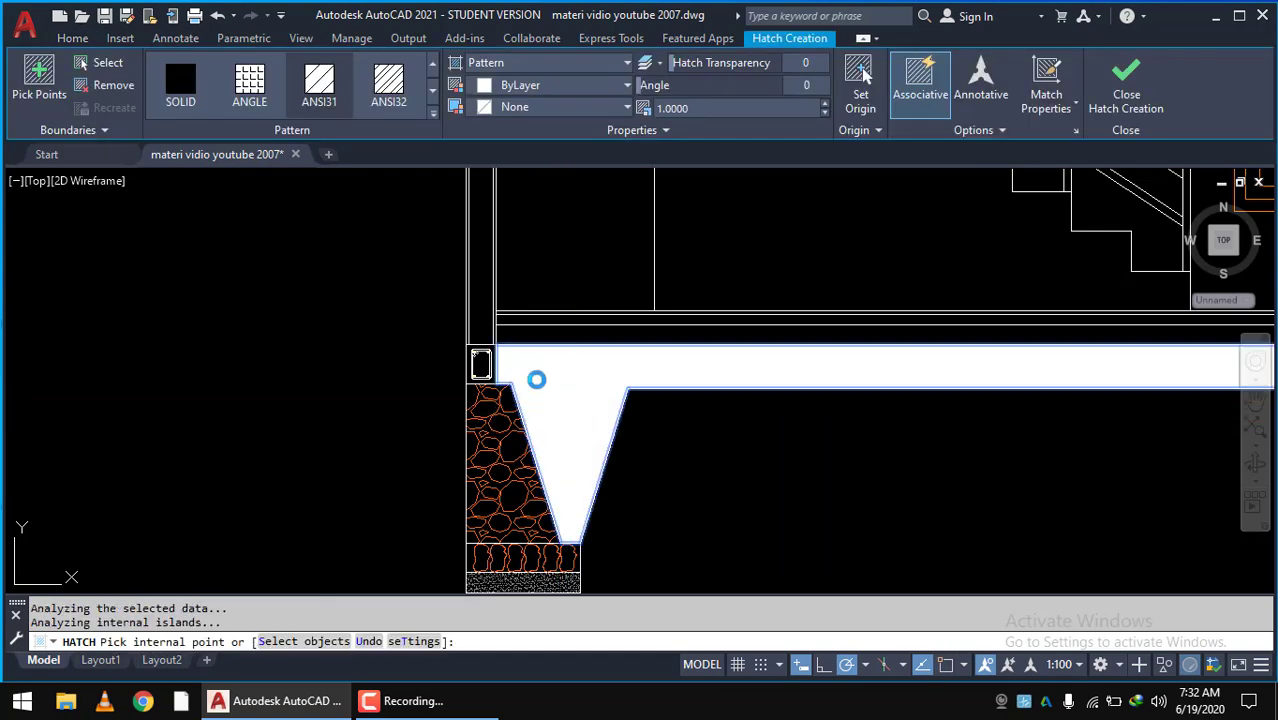
pyautogui.click(523, 345)
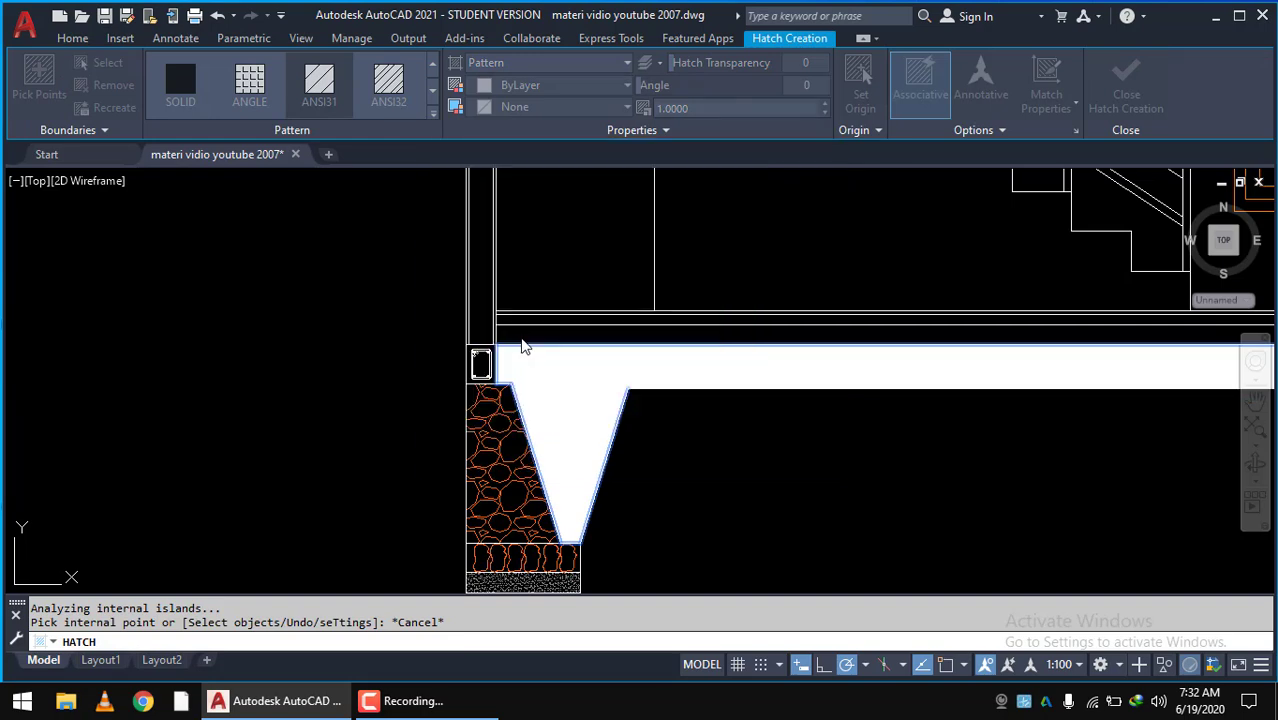
pyautogui.press('Return')
pyautogui.scroll(-5, 757, 379)
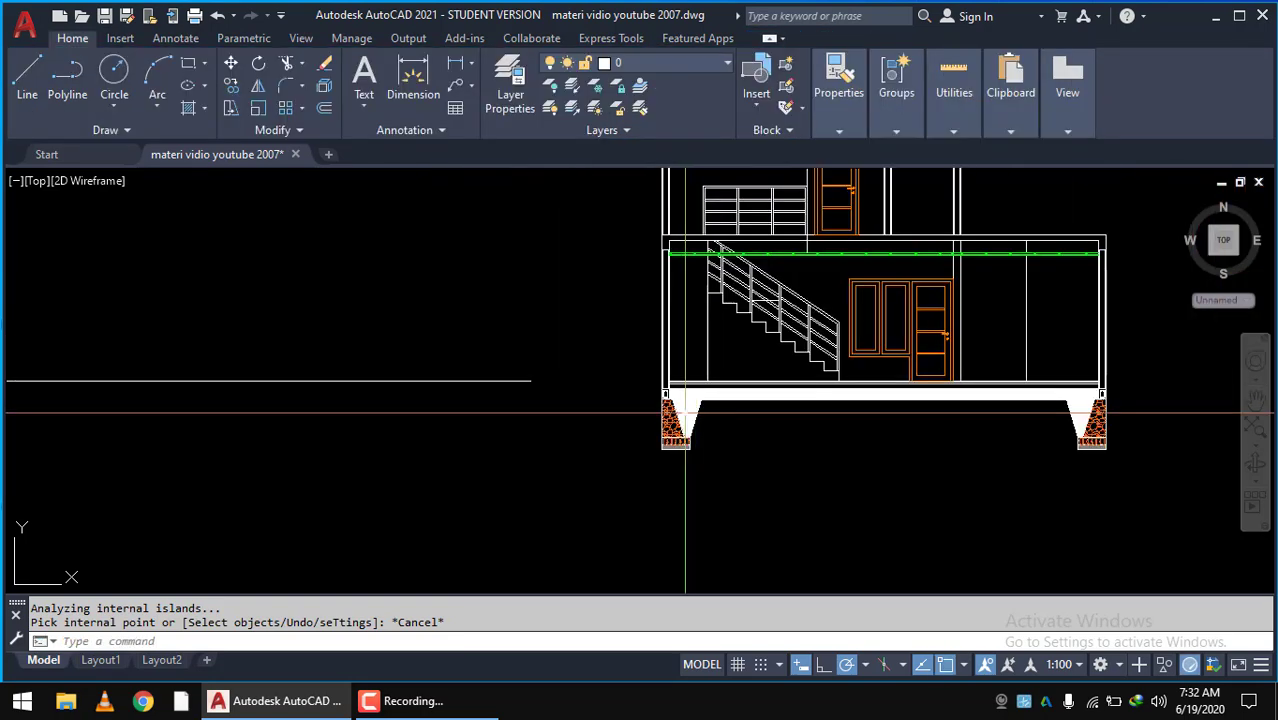
pyautogui.moveTo(480, 422); pyautogui.dragTo(656, 390, button='middle')
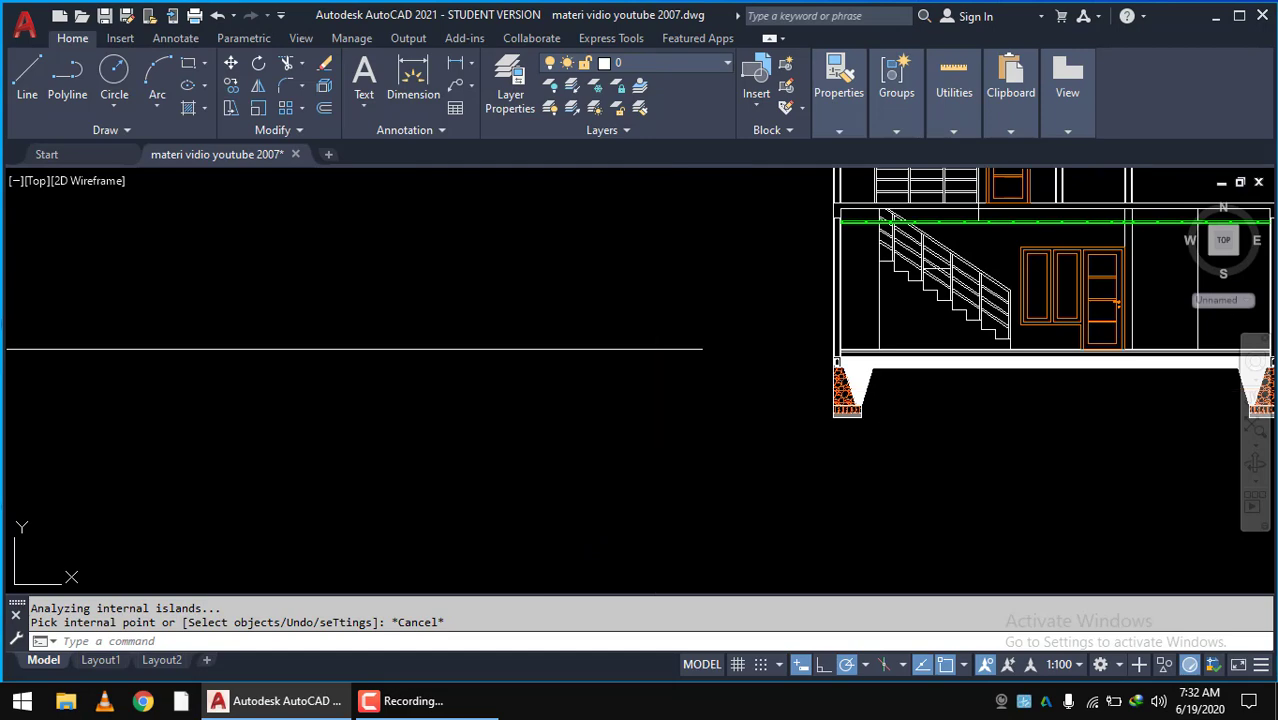
pyautogui.write('ma')
pyautogui.press('Return')
pyautogui.moveTo(234, 502); pyautogui.dragTo(694, 414, button='middle')
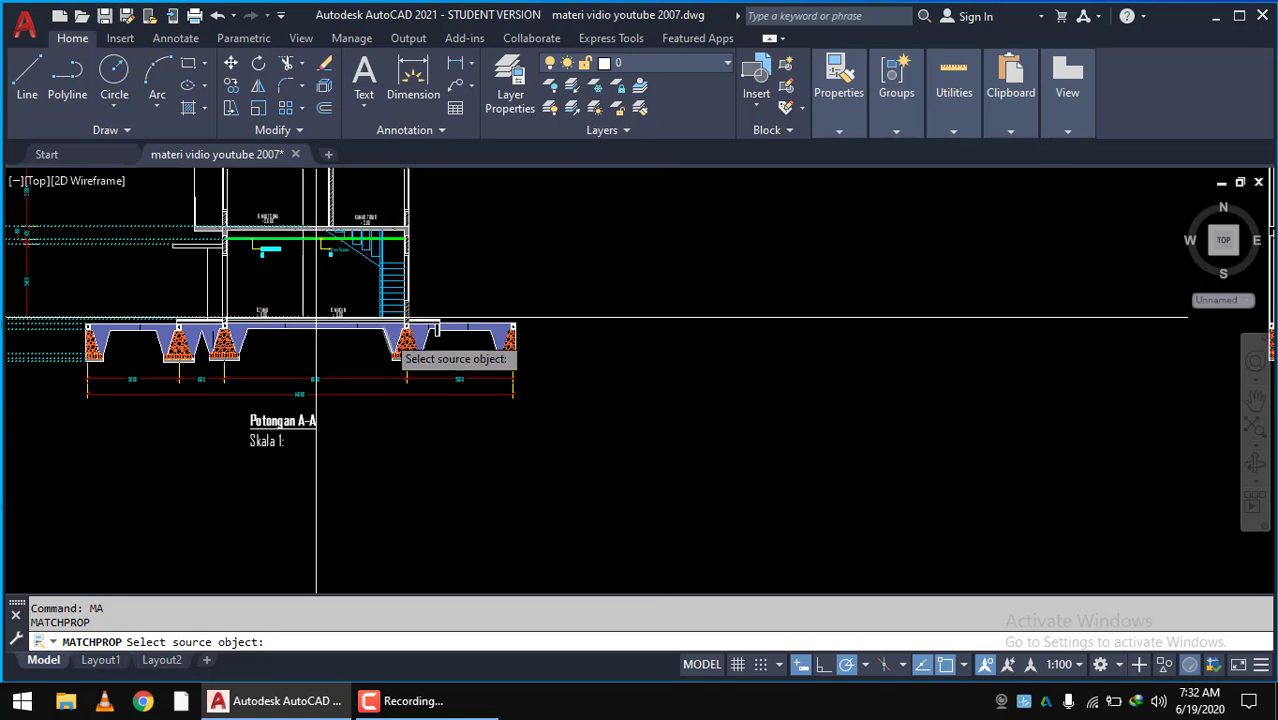
pyautogui.scroll(3, 398, 330)
pyautogui.click(400, 328)
pyautogui.scroll(-3, 358, 432)
pyautogui.scroll(-3, 575, 441)
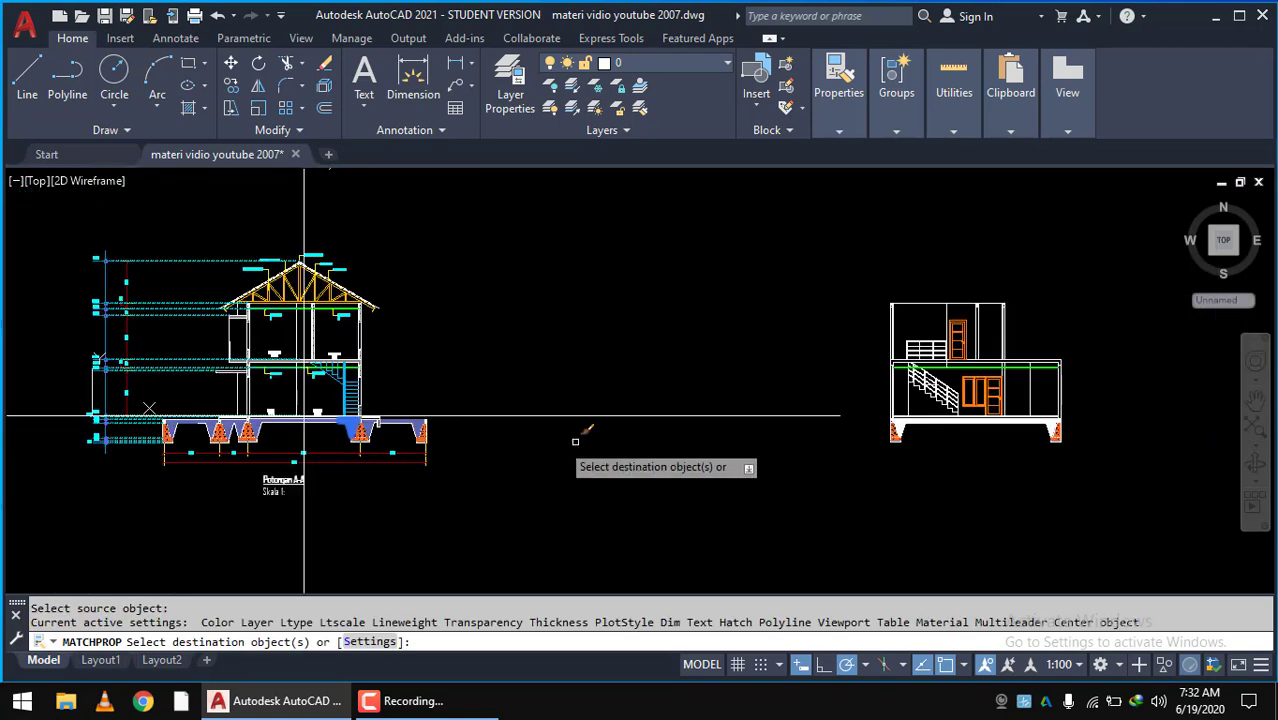
pyautogui.scroll(2, 470, 433)
pyautogui.scroll(3, 840, 400)
pyautogui.scroll(2, 981, 401)
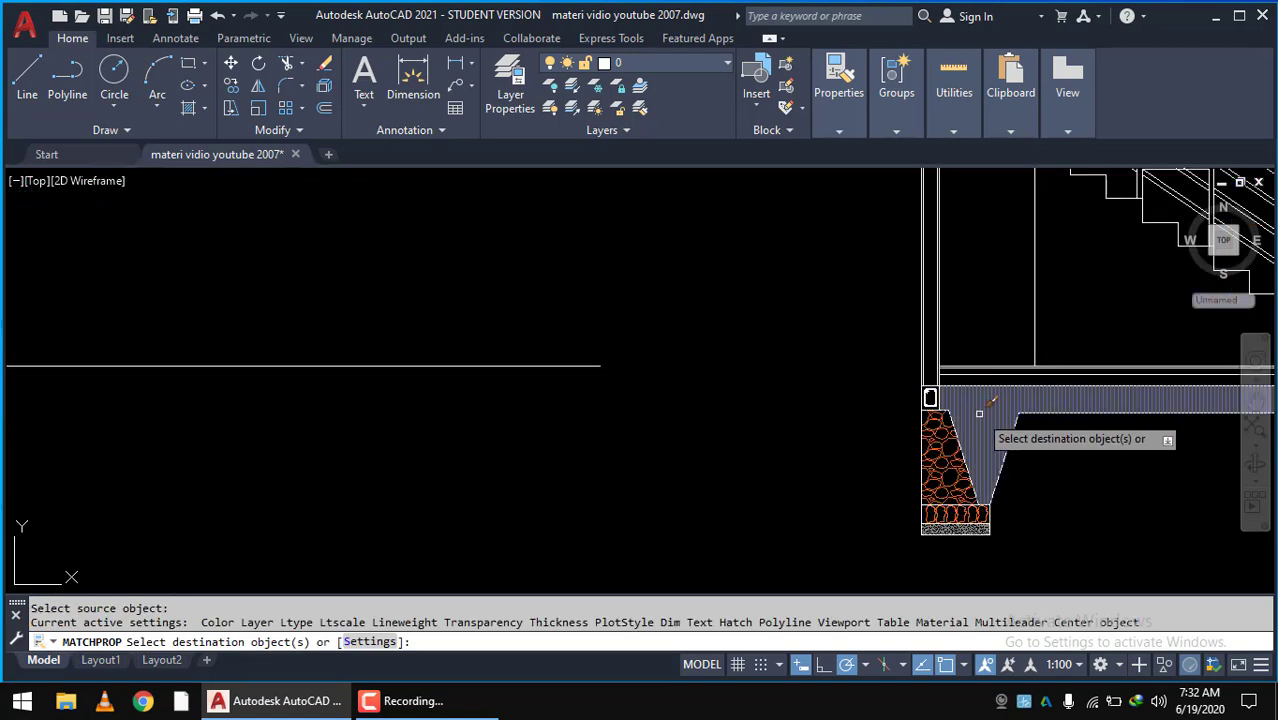
pyautogui.scroll(-3, 805, 437)
pyautogui.moveTo(913, 450); pyautogui.dragTo(600, 446, button='middle')
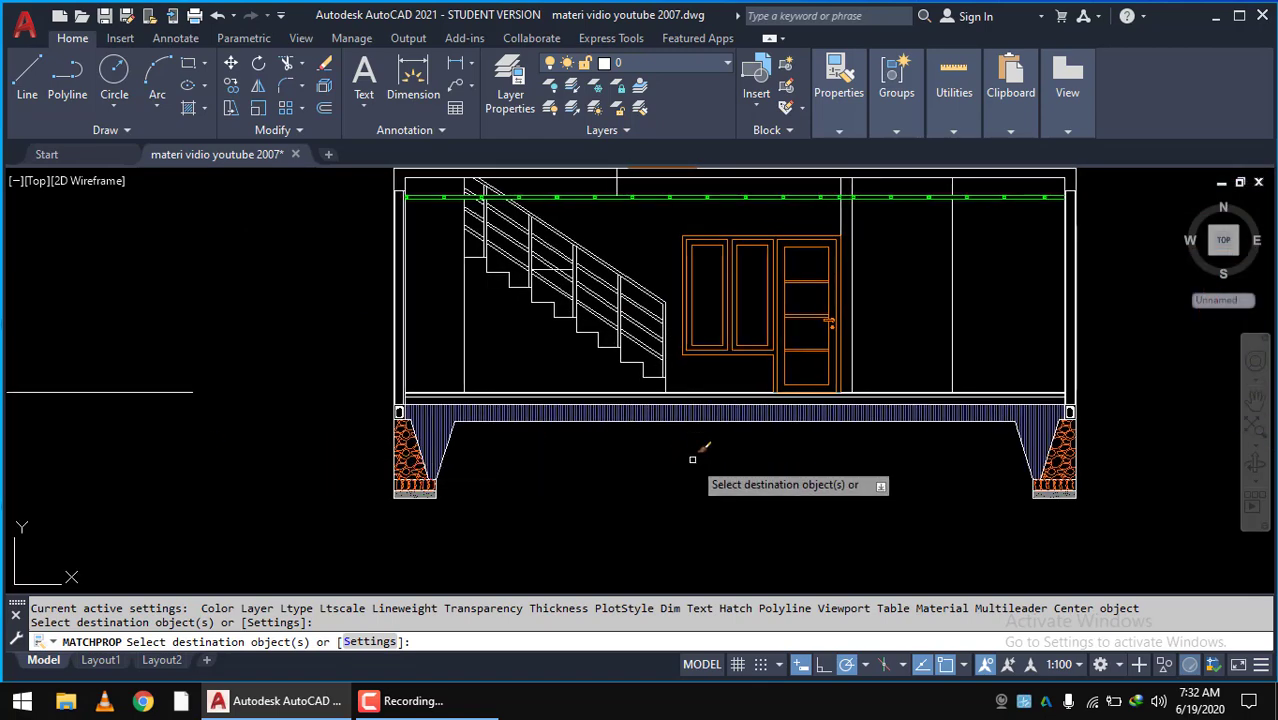
pyautogui.press('Escape')
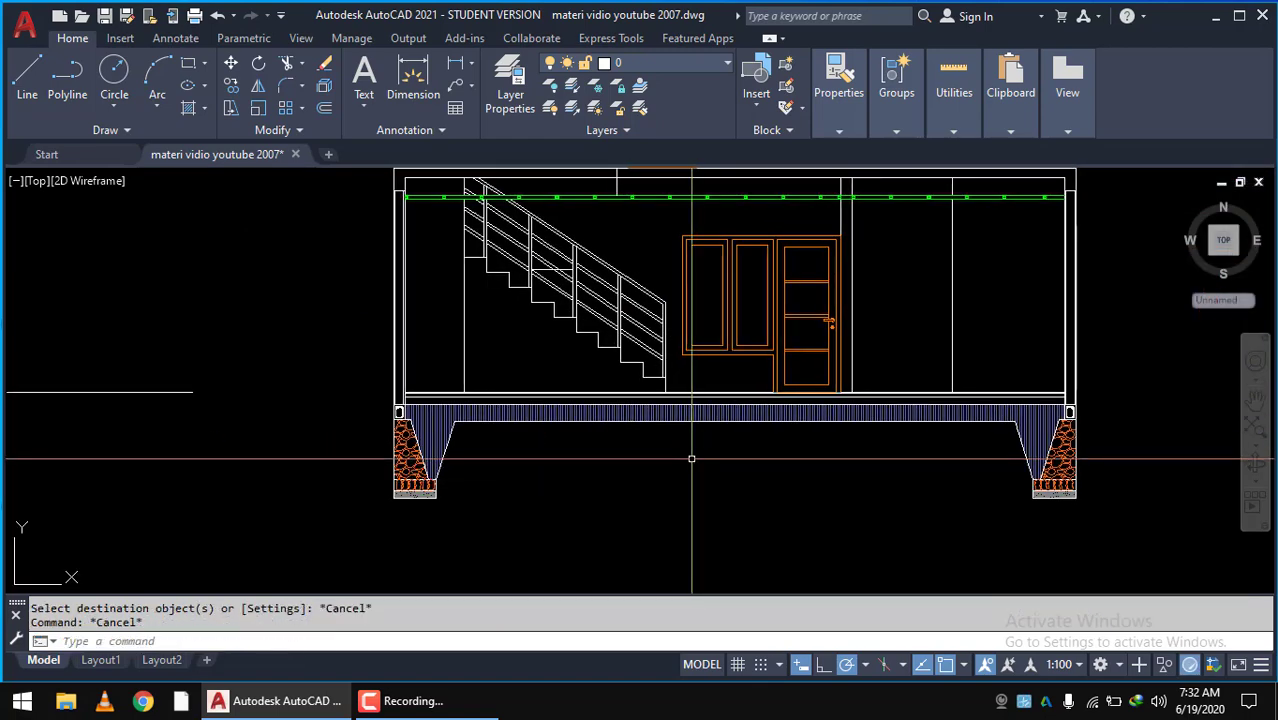
pyautogui.moveTo(655, 464); pyautogui.dragTo(697, 551, button='middle')
pyautogui.scroll(-1, 697, 551)
pyautogui.scroll(1, 560, 450)
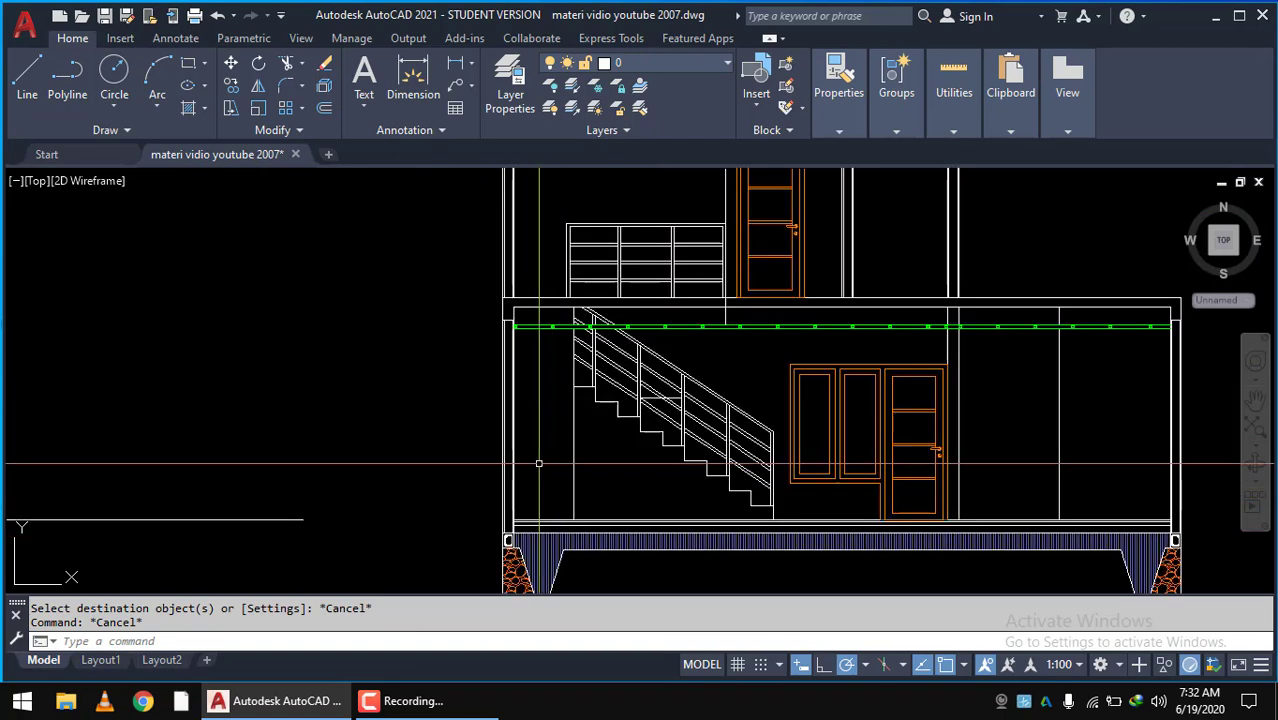
pyautogui.scroll(3, 481, 383)
pyautogui.scroll(-1, 481, 383)
pyautogui.scroll(-1, 490, 460)
pyautogui.scroll(-2, 496, 491)
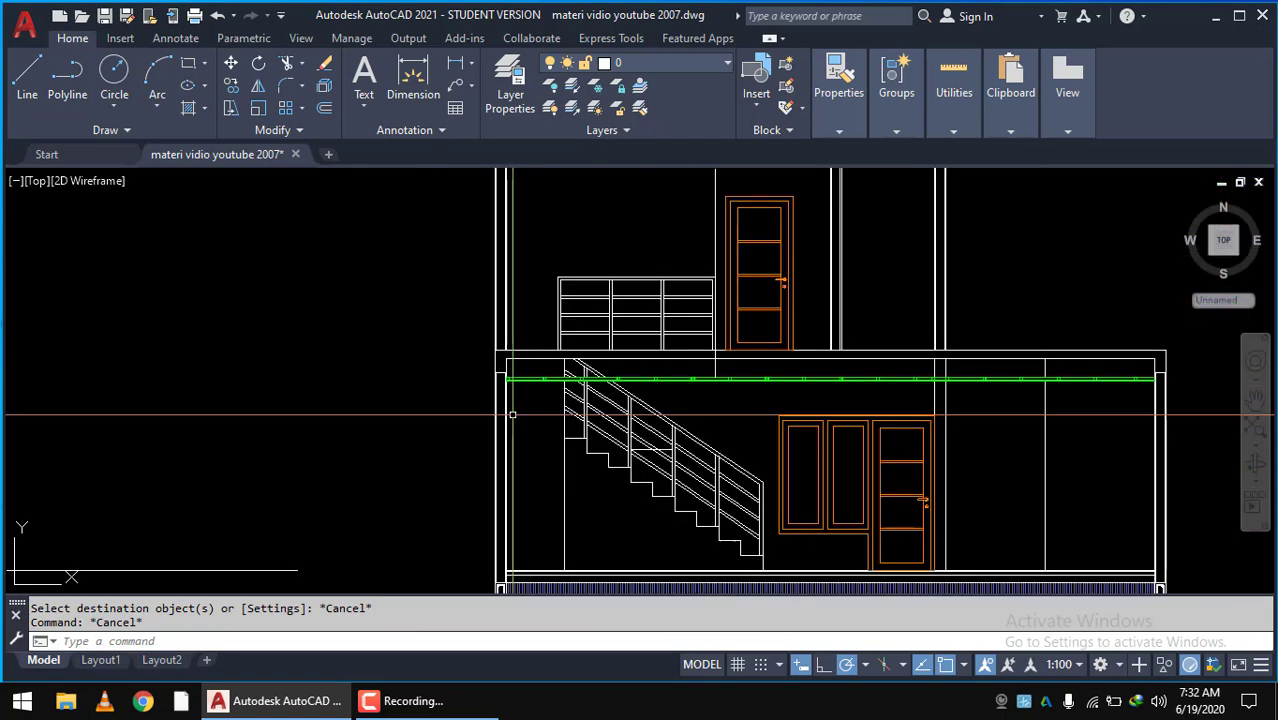
pyautogui.scroll(-3, 575, 298)
pyautogui.scroll(2, 575, 298)
pyautogui.moveTo(499, 214); pyautogui.dragTo(446, 533, button='middle')
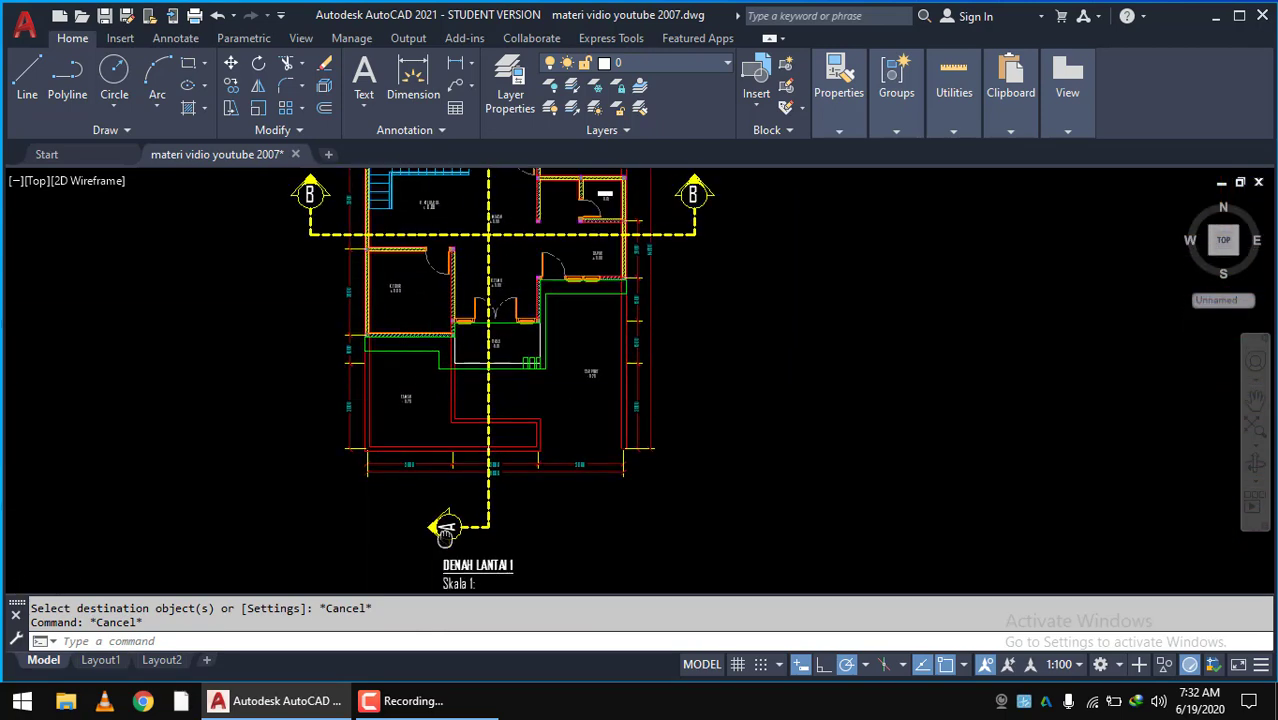
pyautogui.moveTo(393, 268); pyautogui.dragTo(355, 370, button='middle')
pyautogui.scroll(2, 502, 356)
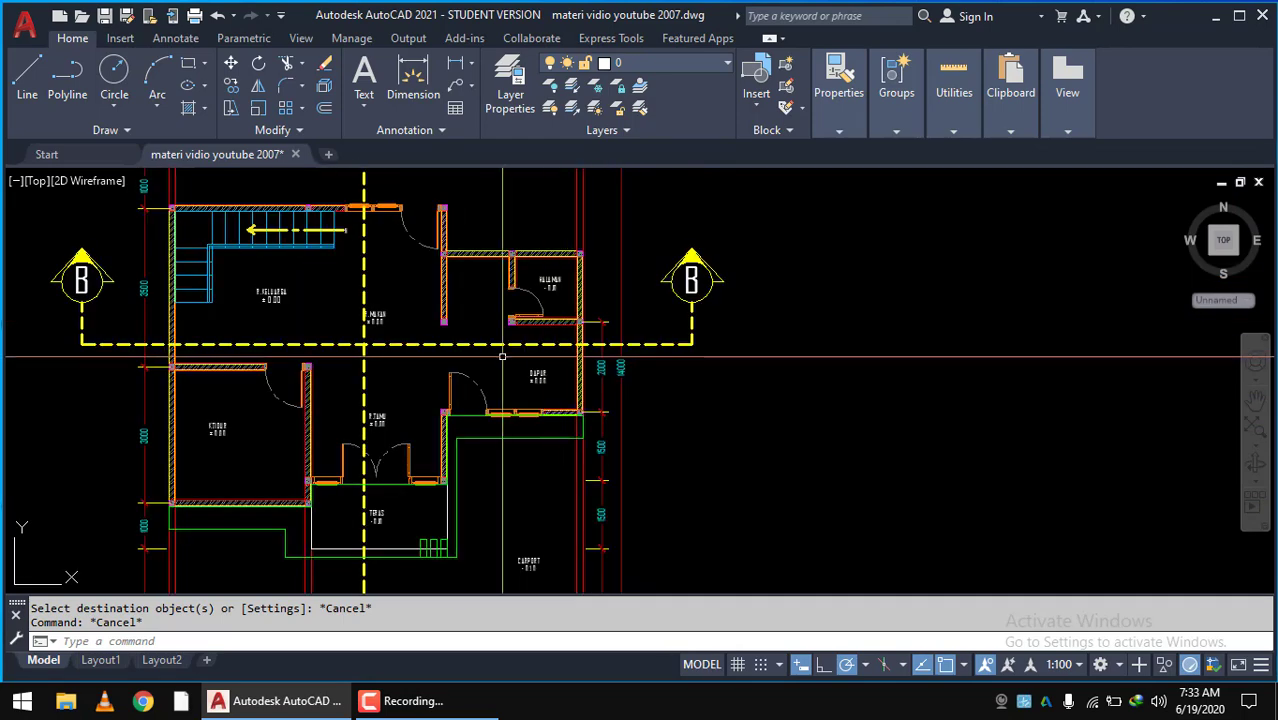
pyautogui.scroll(-2, 270, 370)
pyautogui.scroll(-2, 270, 370)
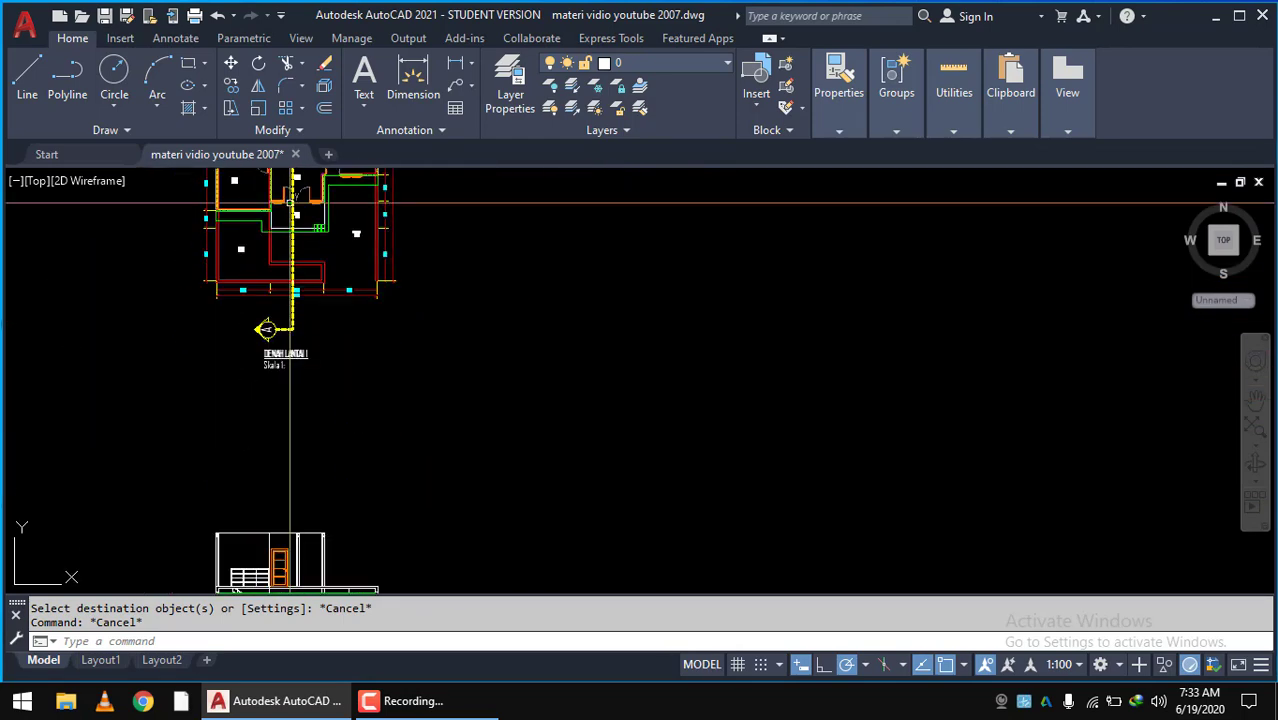
pyautogui.moveTo(265, 357); pyautogui.dragTo(383, 240, button='middle')
pyautogui.scroll(3, 270, 430)
pyautogui.scroll(2, 346, 412)
pyautogui.scroll(1, 346, 412)
pyautogui.write('H')
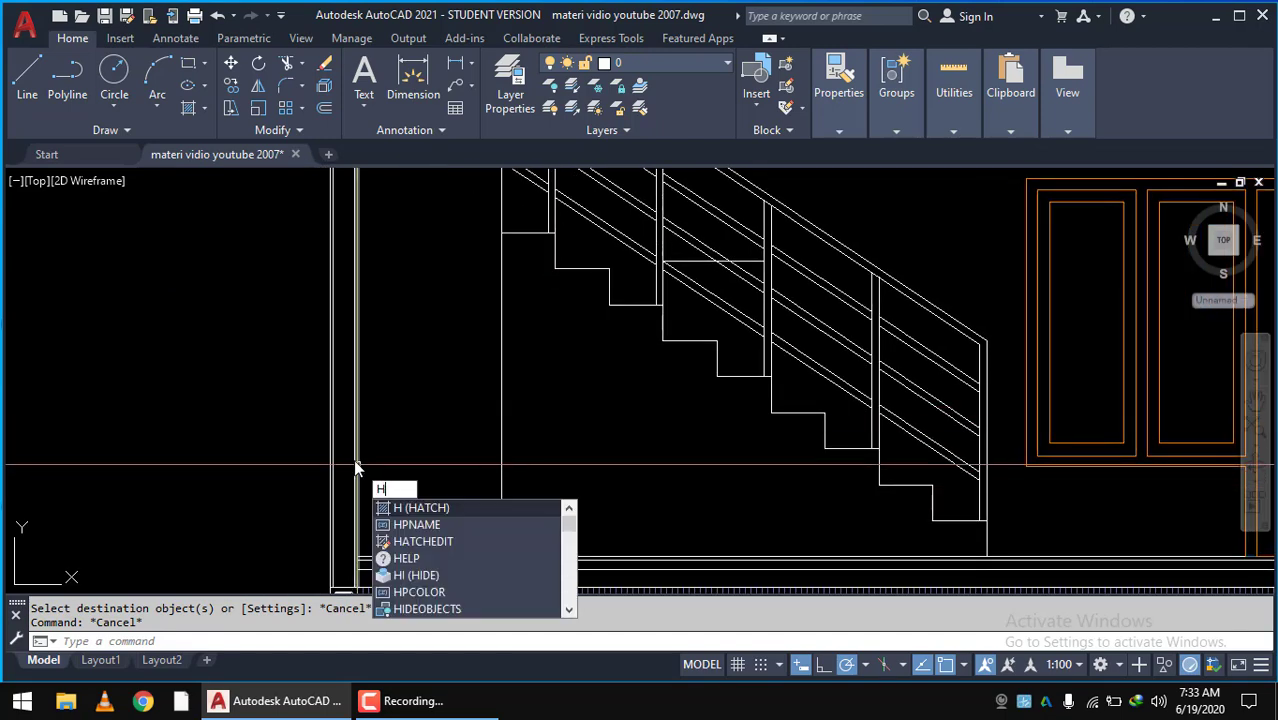
# - Hatch the narrow vertical wall strip, letting AutoCAD automatically adjust the hatch scale
pyautogui.press('Return')
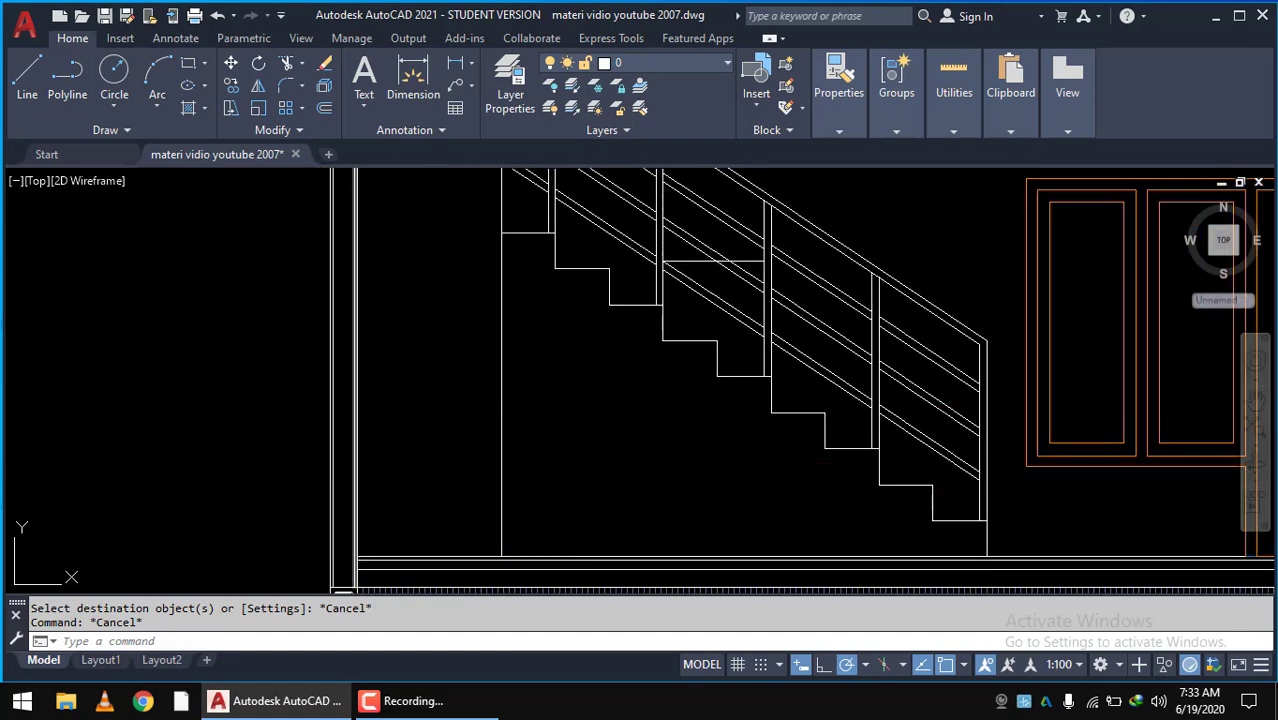
pyautogui.write('h')
pyautogui.press('Return')
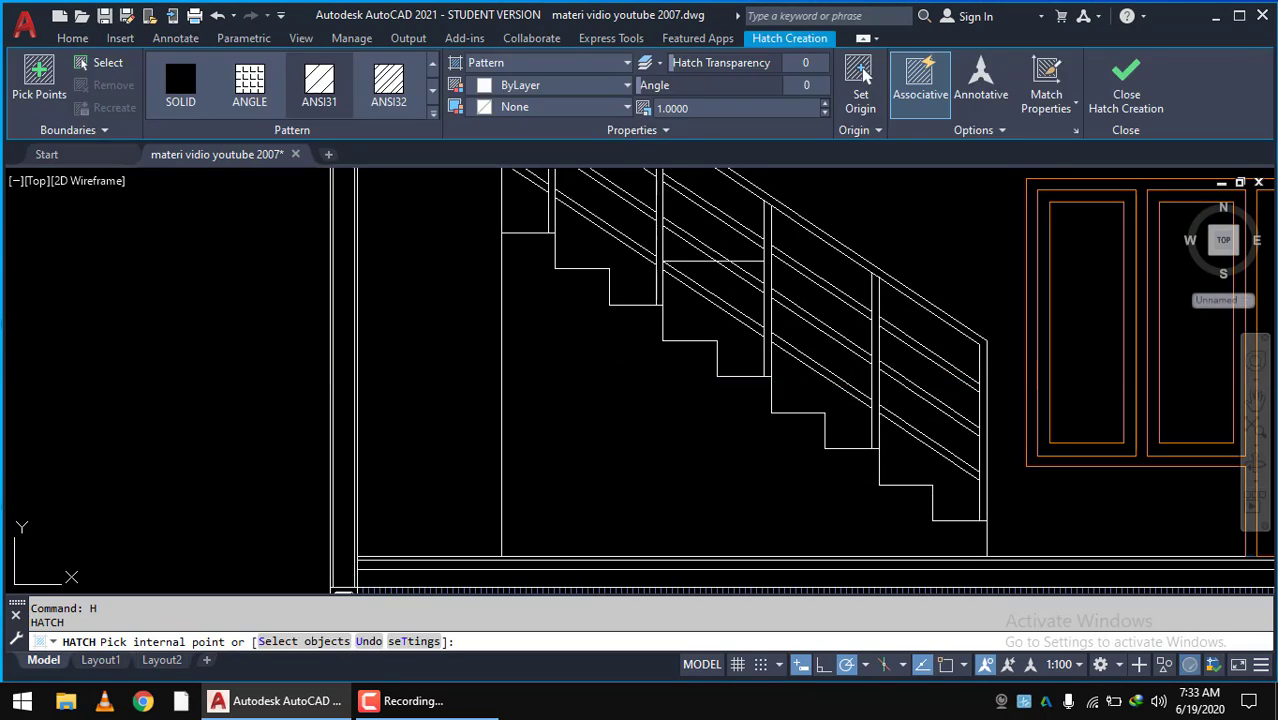
pyautogui.click(470, 400)
pyautogui.scroll(-6, 465, 417)
pyautogui.scroll(5, 762, 358)
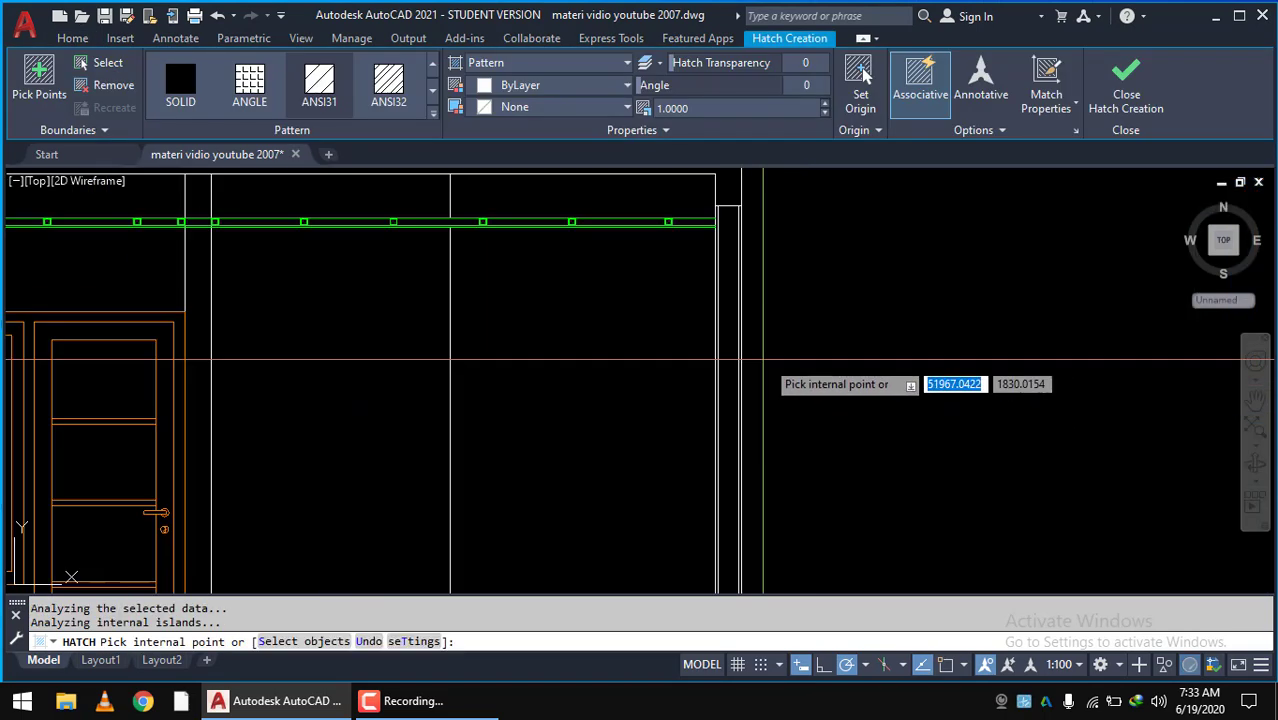
pyautogui.scroll(4, 762, 358)
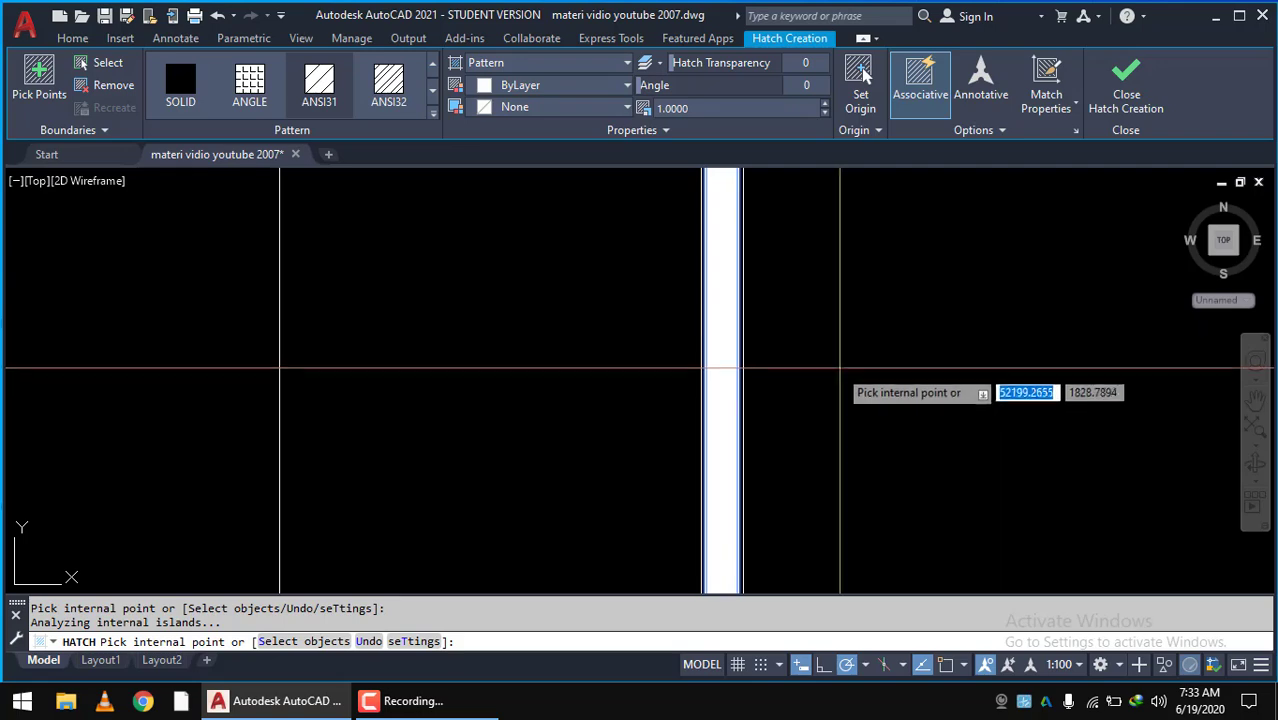
pyautogui.click(833, 405)
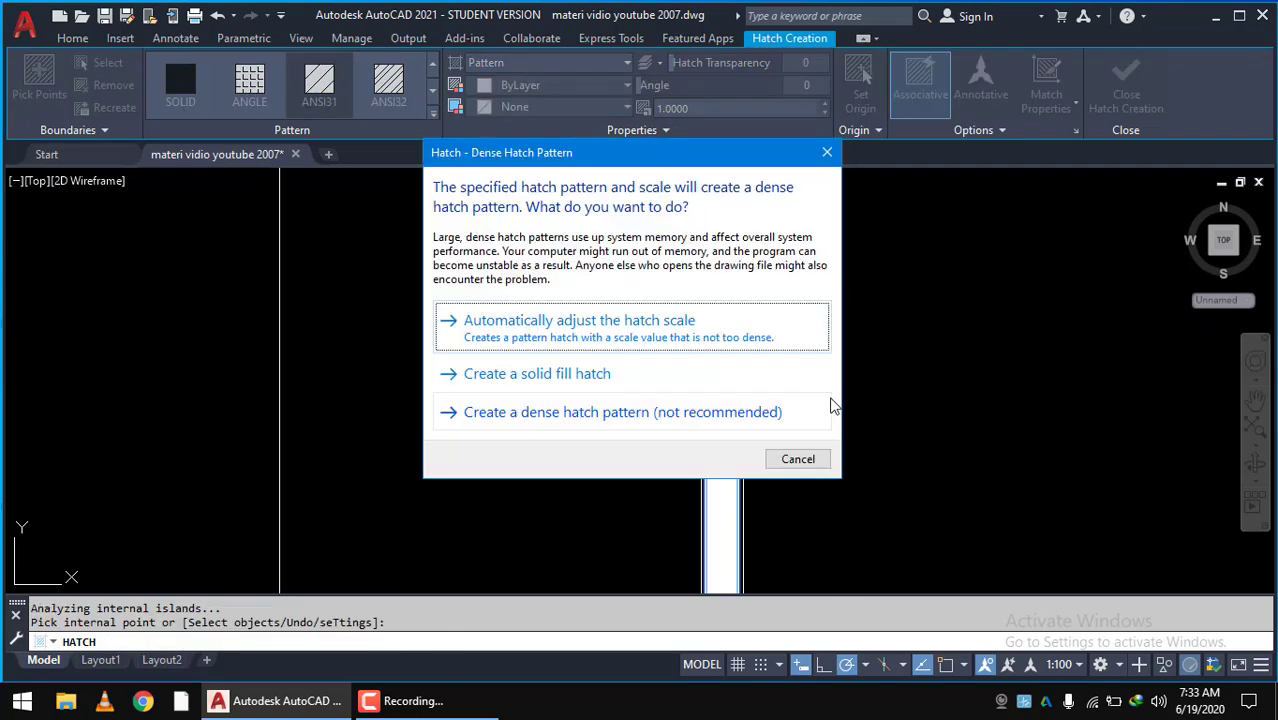
pyautogui.click(592, 345)
pyautogui.press('Return')
pyautogui.scroll(-5, 459, 380)
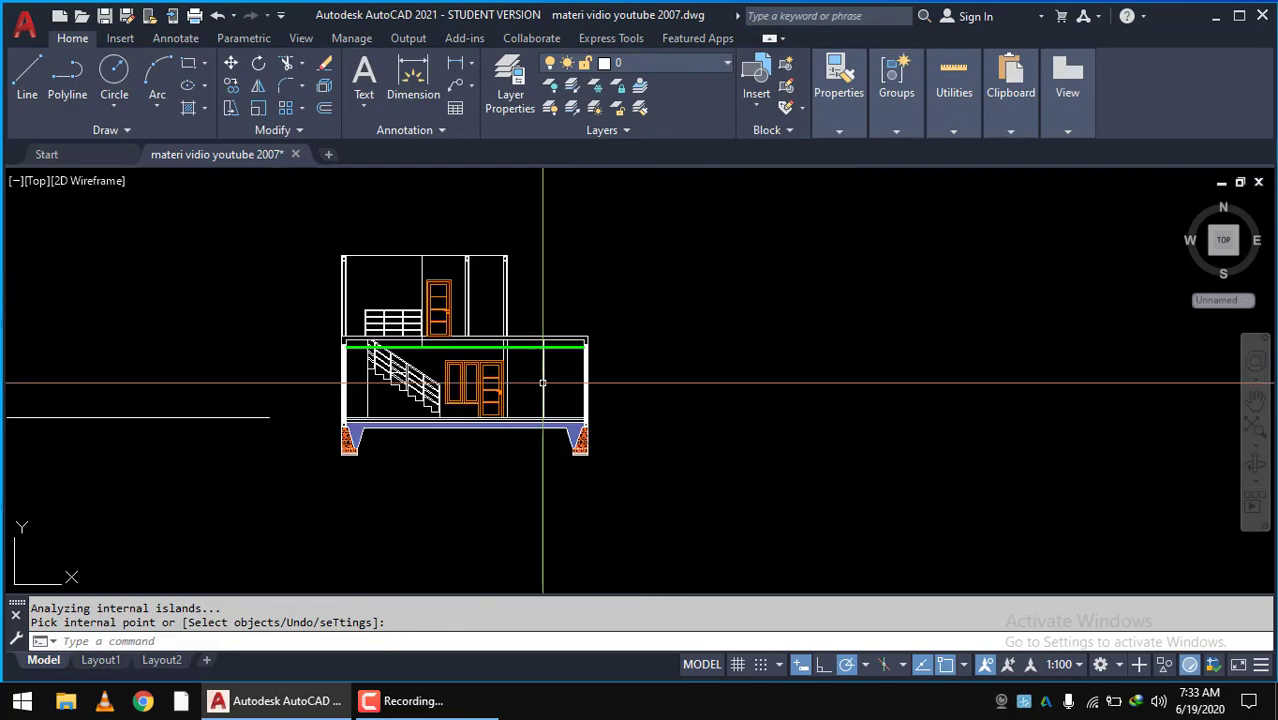
pyautogui.scroll(2, 459, 380)
pyautogui.write('MA')
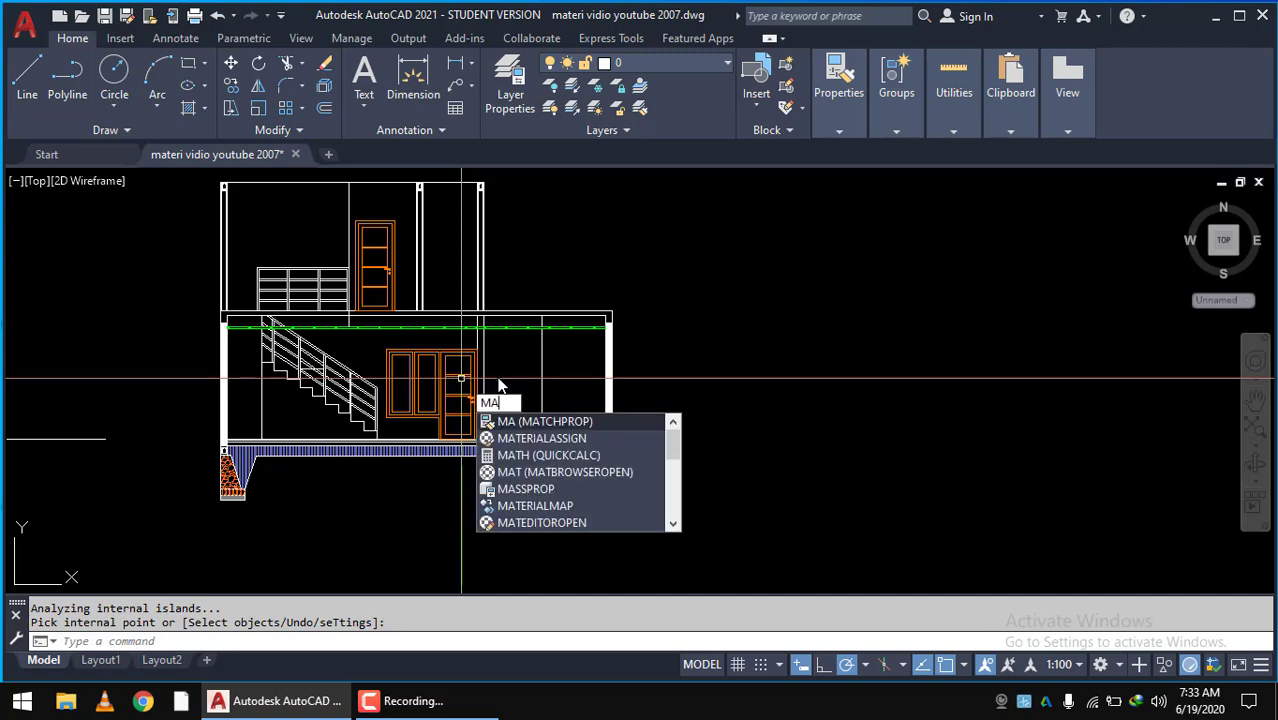
pyautogui.press('Return')
pyautogui.scroll(-2, 290, 378)
pyautogui.moveTo(210, 380); pyautogui.dragTo(584, 358, button='middle')
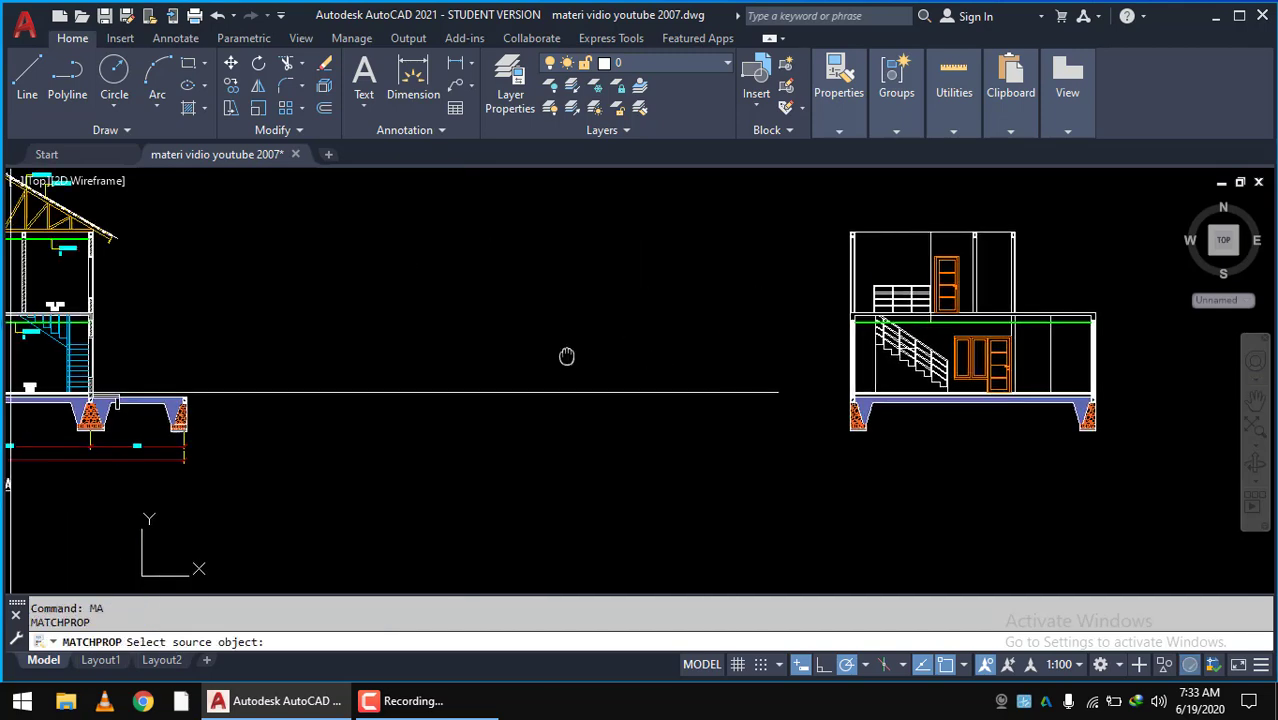
pyautogui.scroll(3, 456, 373)
pyautogui.scroll(3, 390, 353)
pyautogui.scroll(2, 387, 331)
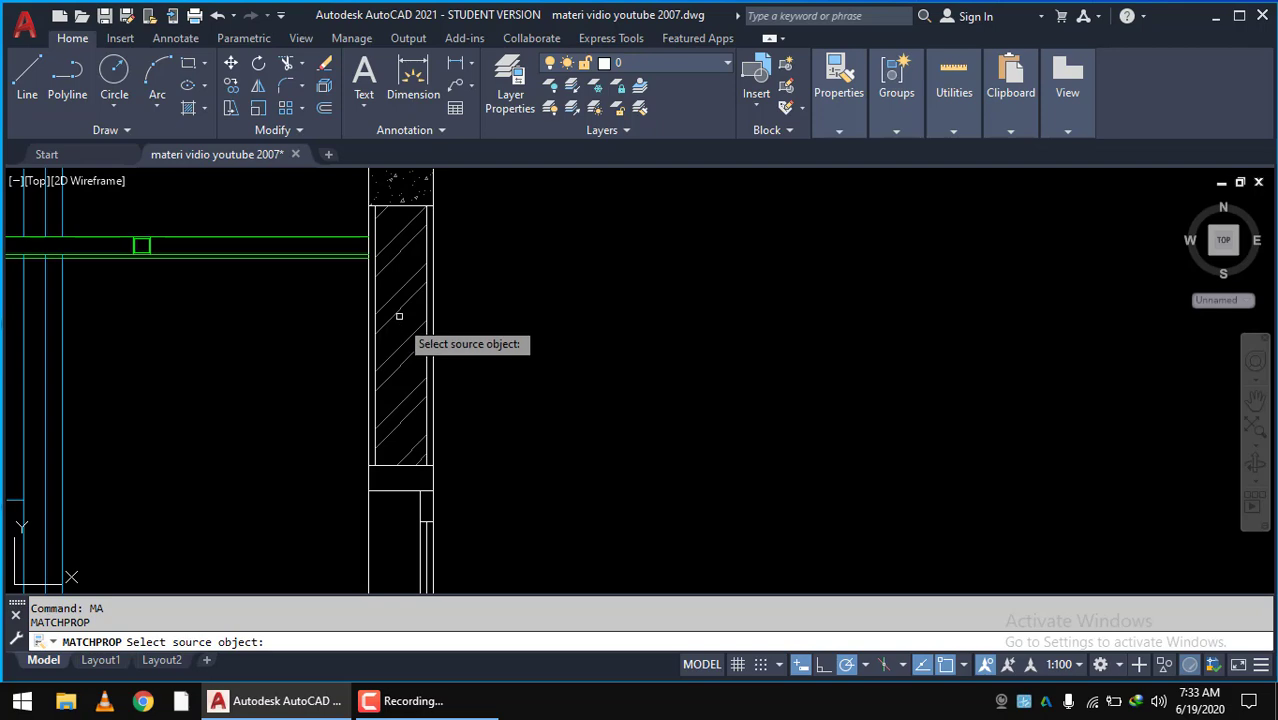
pyautogui.scroll(-3, 616, 357)
pyautogui.scroll(-2, 853, 379)
pyautogui.moveTo(853, 379); pyautogui.dragTo(605, 402, button='middle')
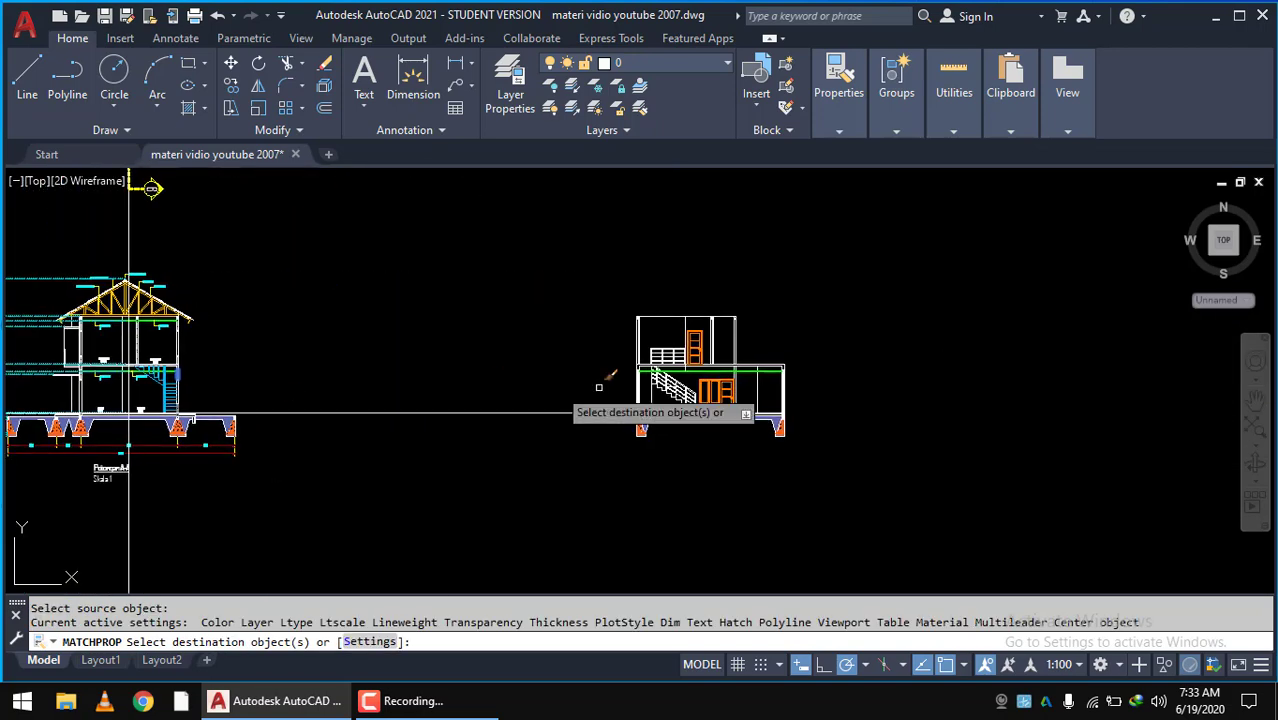
pyautogui.scroll(4, 699, 391)
pyautogui.scroll(4, 720, 390)
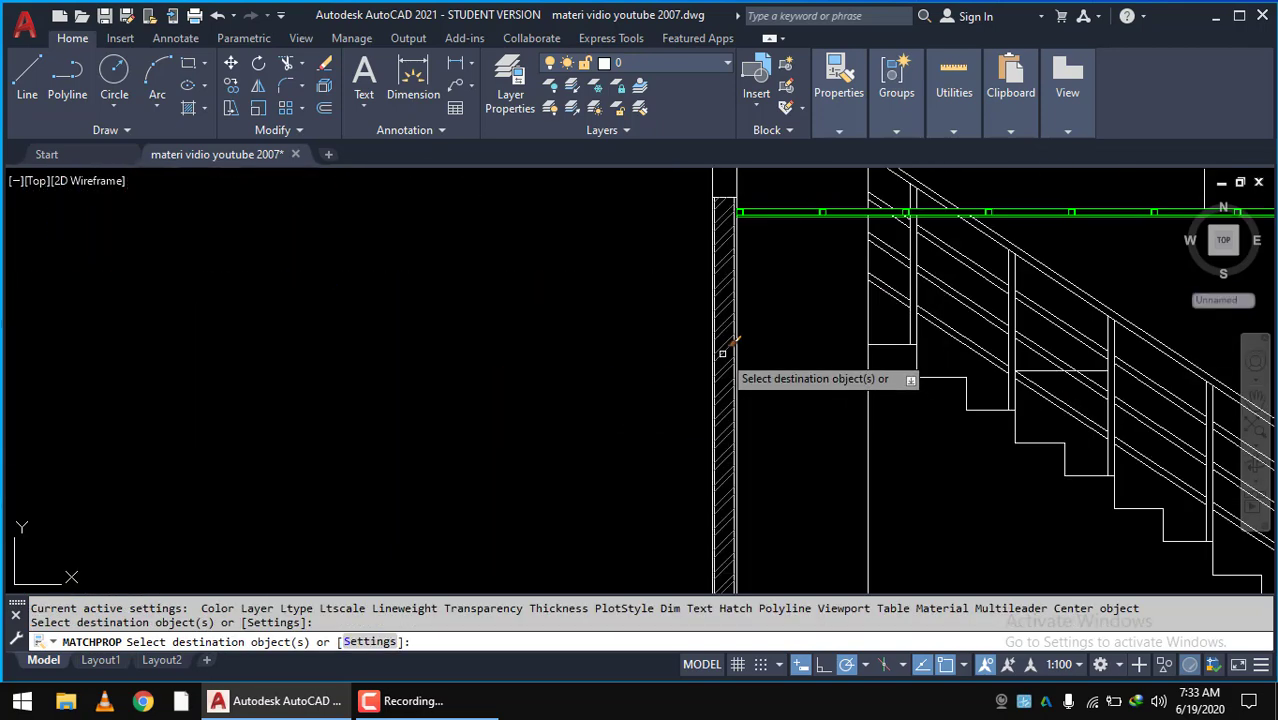
pyautogui.scroll(-4, 363, 432)
pyautogui.scroll(4, 1014, 417)
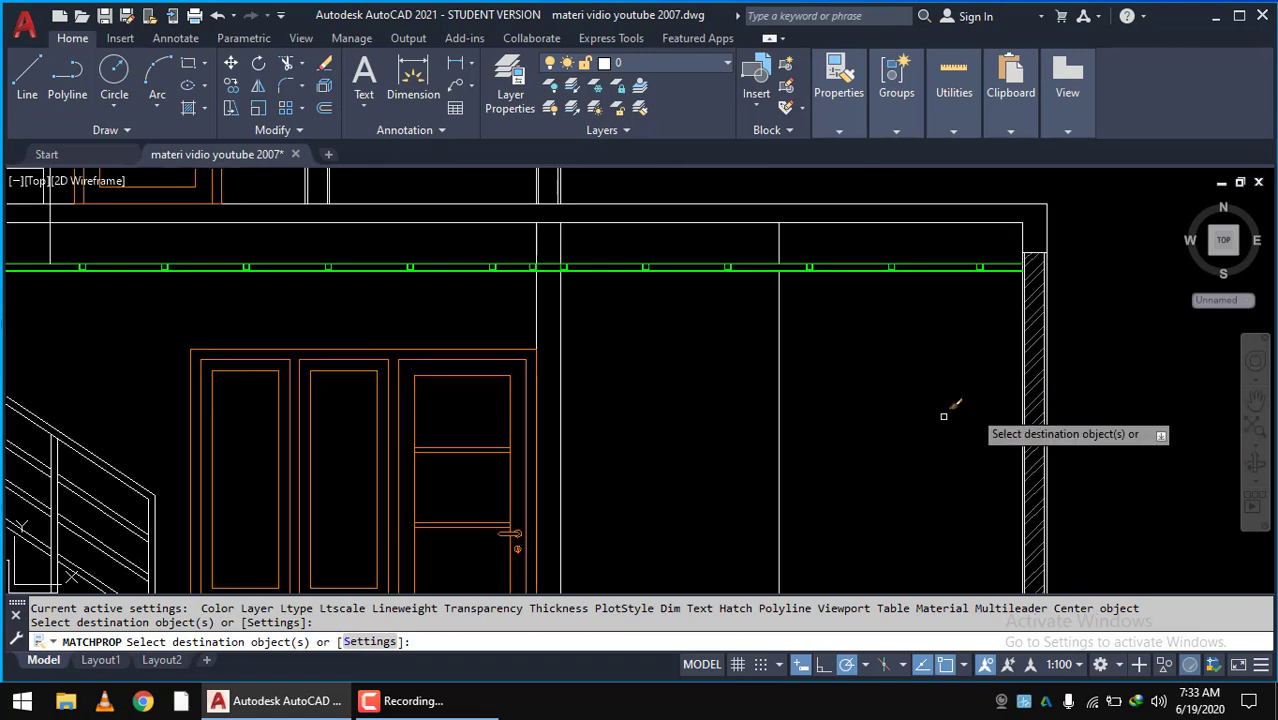
pyautogui.scroll(-4, 900, 430)
pyautogui.moveTo(856, 448); pyautogui.dragTo(827, 485, button='middle')
pyautogui.press('Escape')
pyautogui.scroll(3, 429, 351)
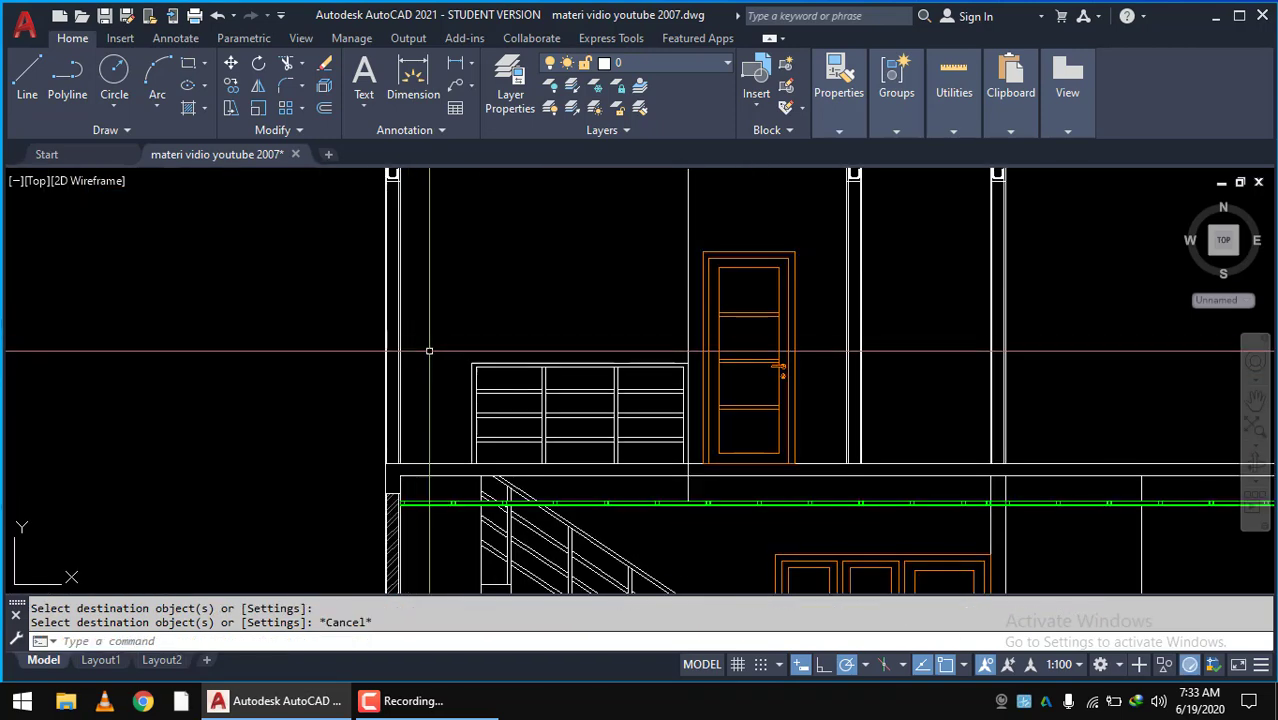
pyautogui.moveTo(450, 337); pyautogui.dragTo(452, 550, button='middle')
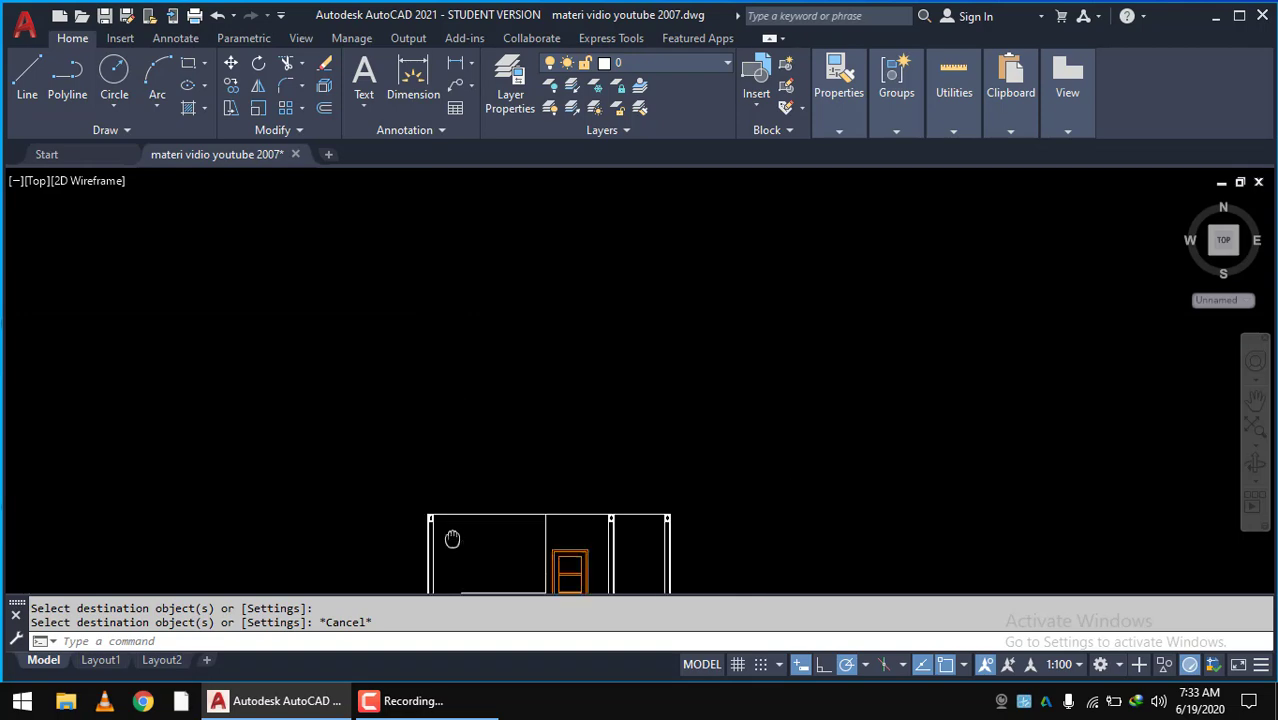
pyautogui.moveTo(456, 342); pyautogui.dragTo(440, 585, button='middle')
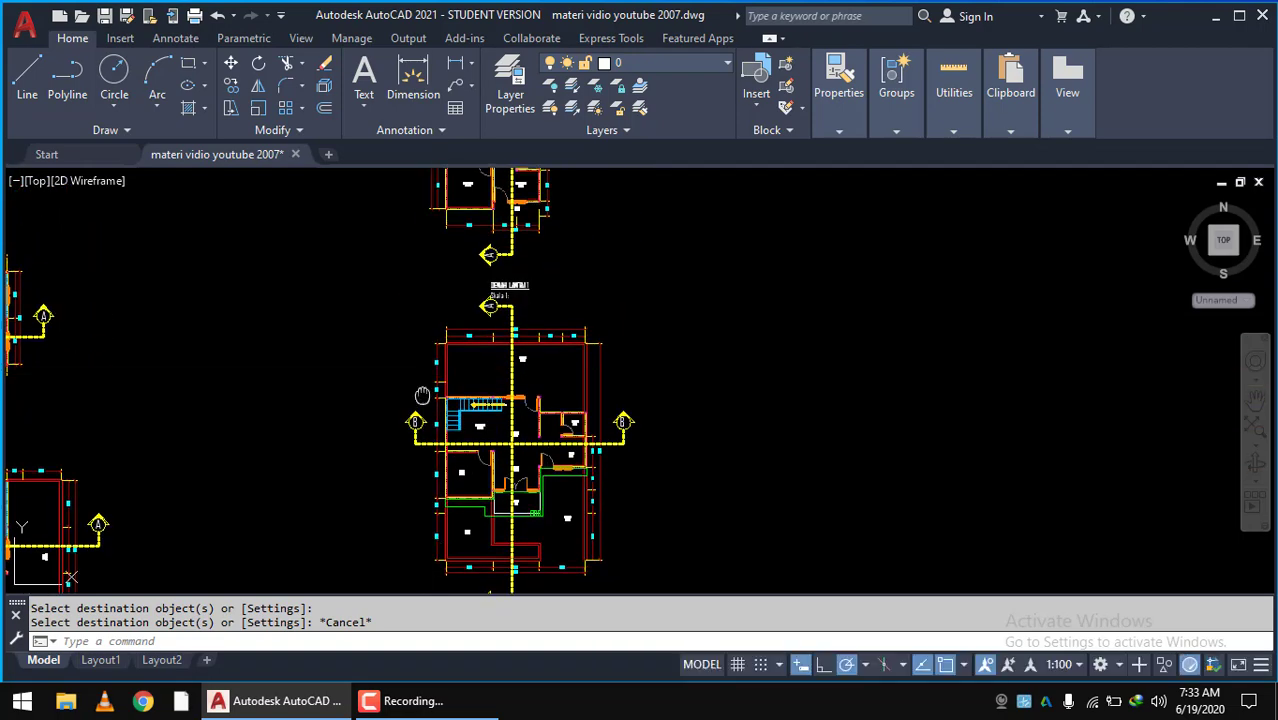
pyautogui.scroll(3, 450, 300)
pyautogui.scroll(1, 448, 310)
pyautogui.scroll(2, 447, 313)
pyautogui.scroll(2, 450, 330)
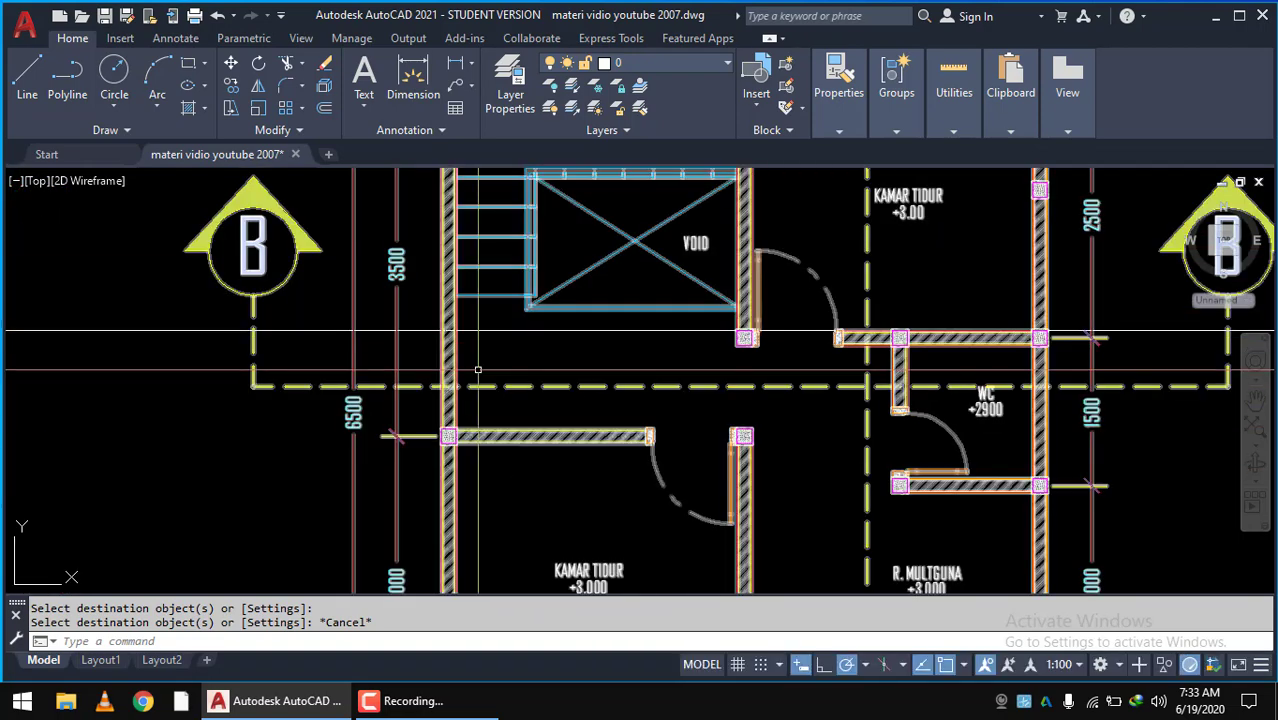
pyautogui.moveTo(1087, 365); pyautogui.dragTo(757, 342, button='middle')
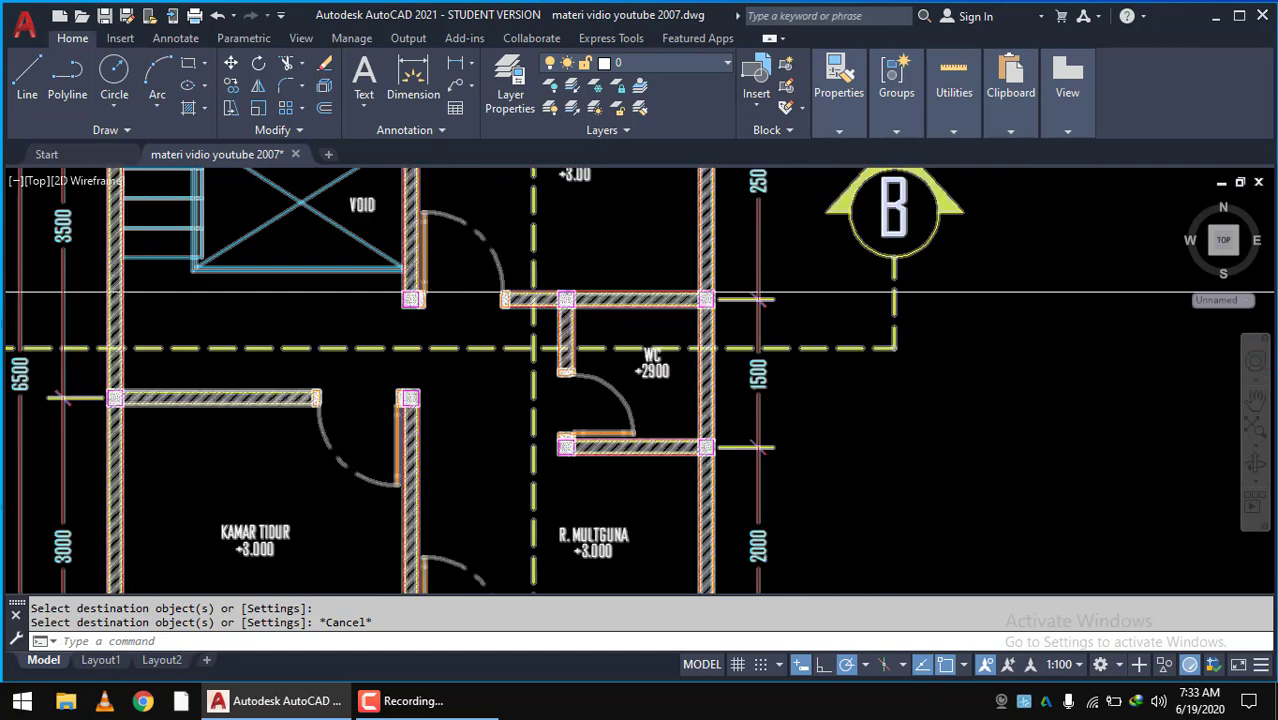
pyautogui.scroll(-5, 875, 351)
pyautogui.moveTo(682, 303)
pyautogui.mouseDown(button='middle')
pyautogui.moveTo(600, 380)
pyautogui.moveTo(547, 211)
pyautogui.mouseUp(button='middle')
pyautogui.scroll(2, 600, 390)
pyautogui.moveTo(542, 345); pyautogui.dragTo(540, 250, button='middle')
pyautogui.scroll(4, 482, 318)
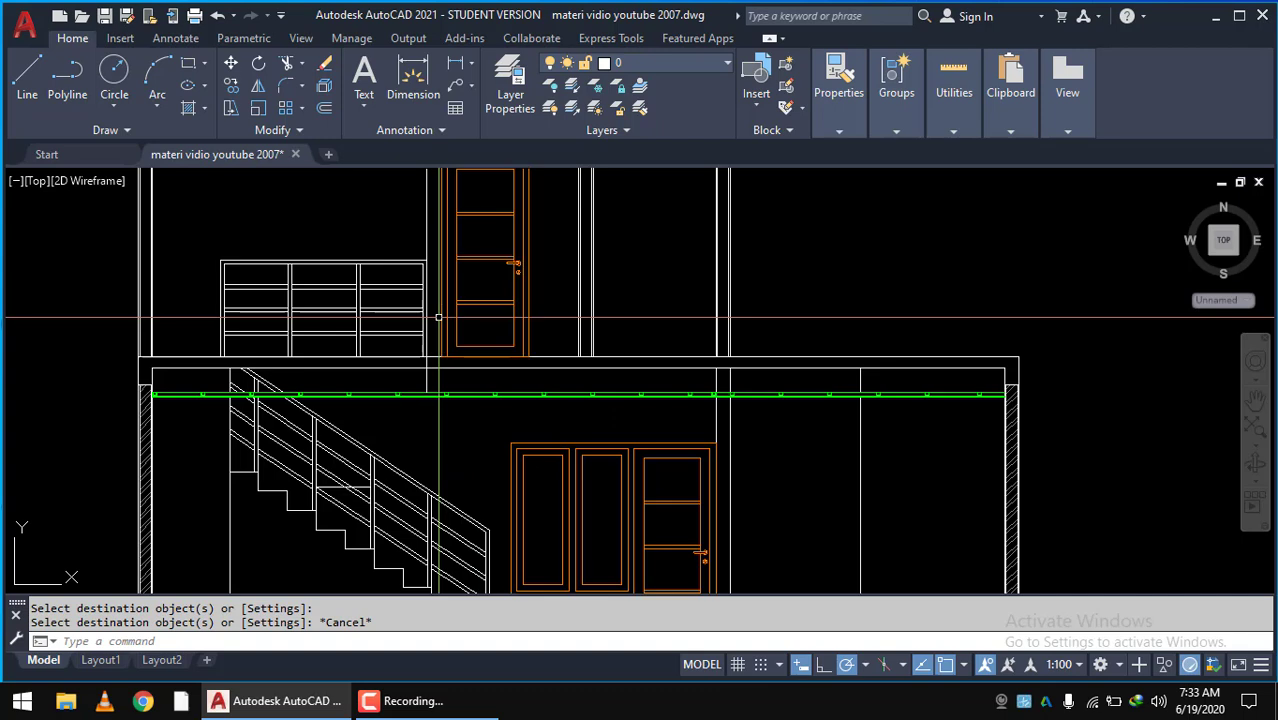
pyautogui.moveTo(470, 340); pyautogui.dragTo(525, 440, button='middle')
pyautogui.scroll(1, 520, 451)
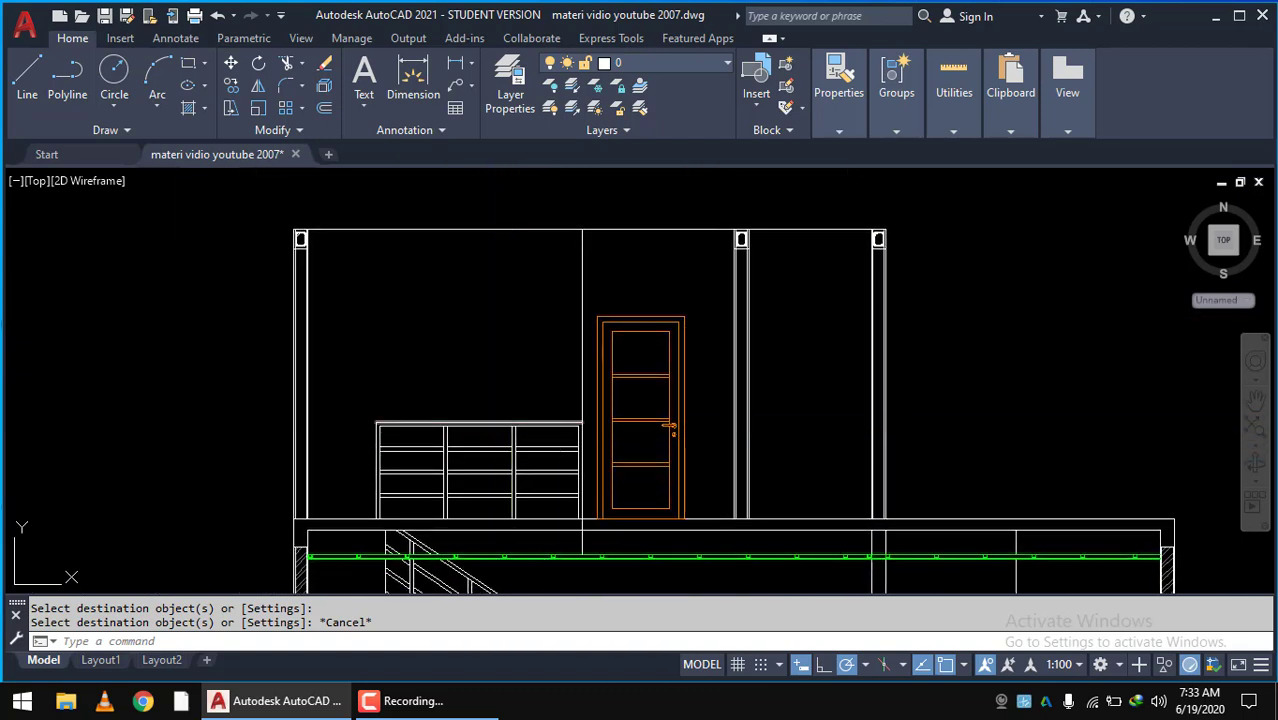
# - Hatch the left, middle and right upper-storey columns with an automatically adjusted hatch scale
pyautogui.write('h')
pyautogui.press('Return')
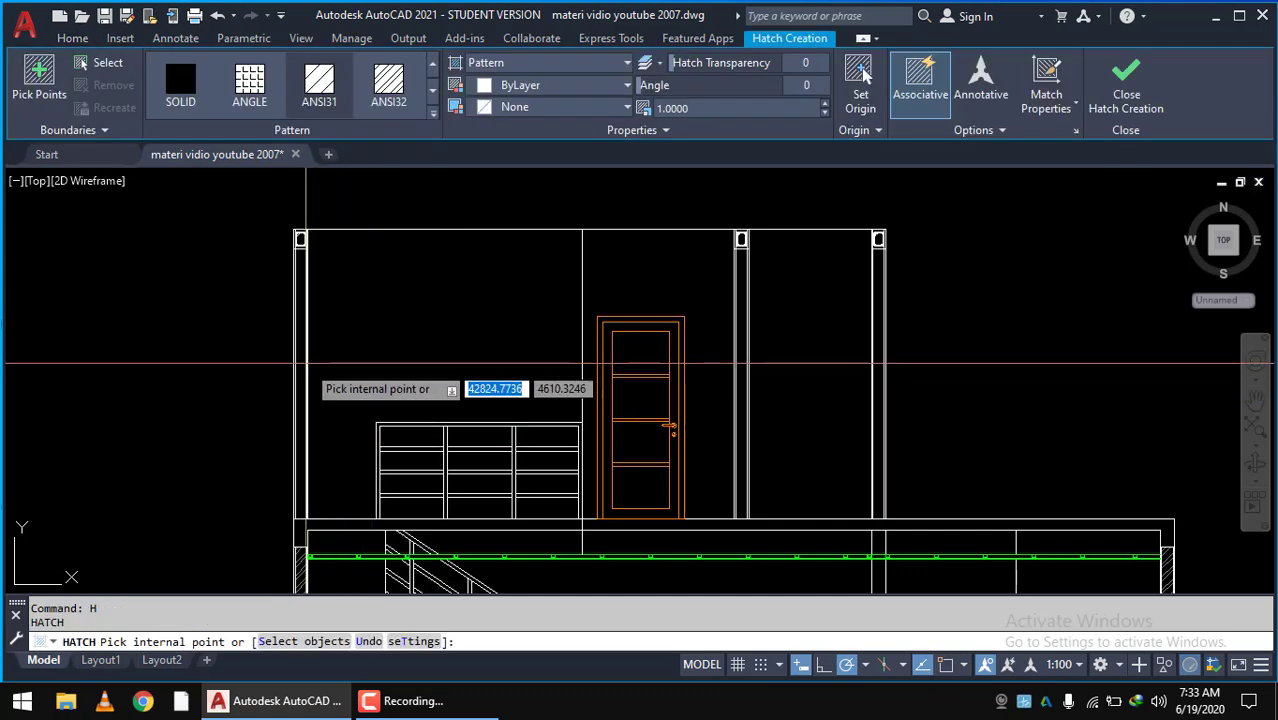
pyautogui.scroll(3, 300, 343)
pyautogui.click(303, 343)
pyautogui.scroll(-3, 442, 372)
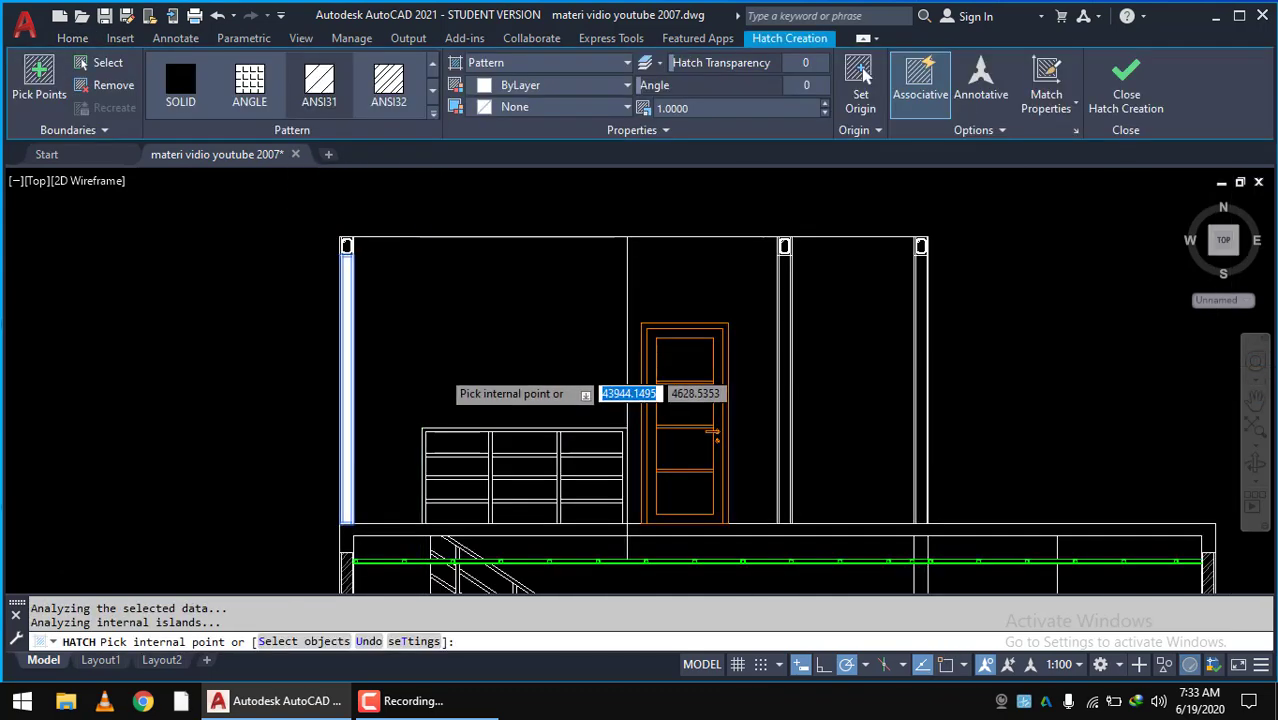
pyautogui.scroll(-2, 722, 370)
pyautogui.scroll(2, 613, 328)
pyautogui.click(622, 302)
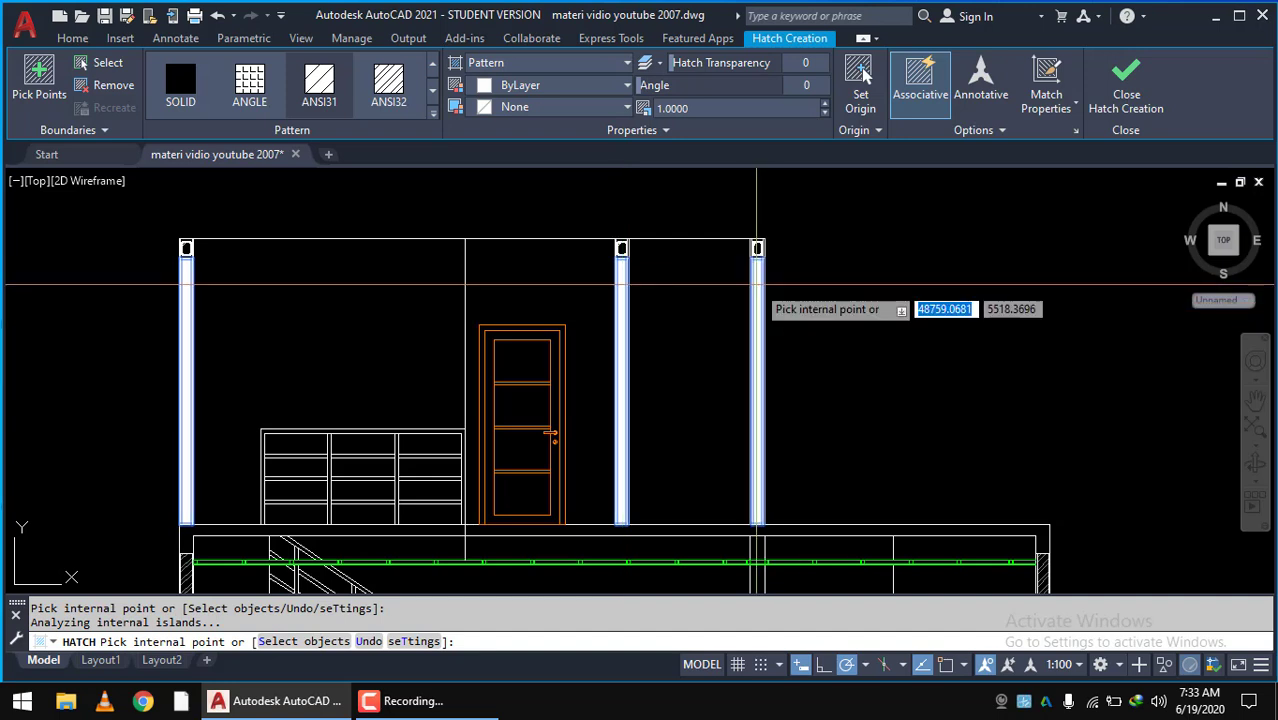
pyautogui.click(831, 300)
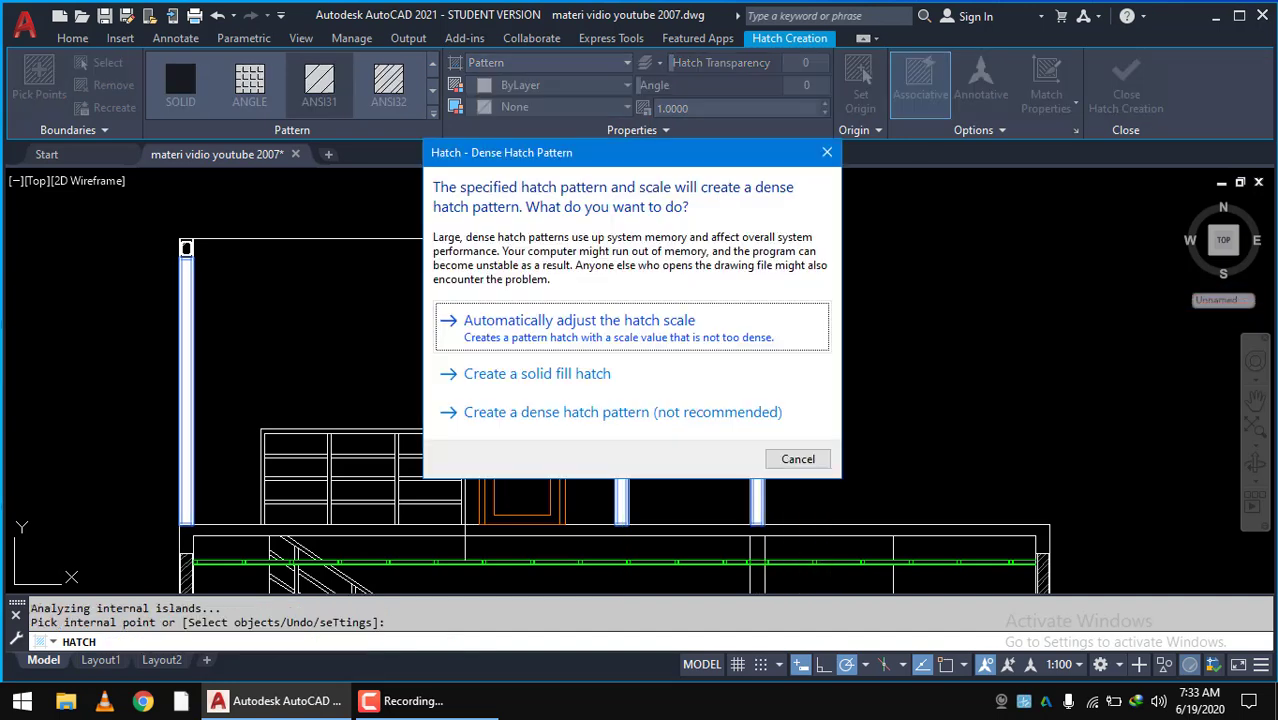
pyautogui.click(601, 339)
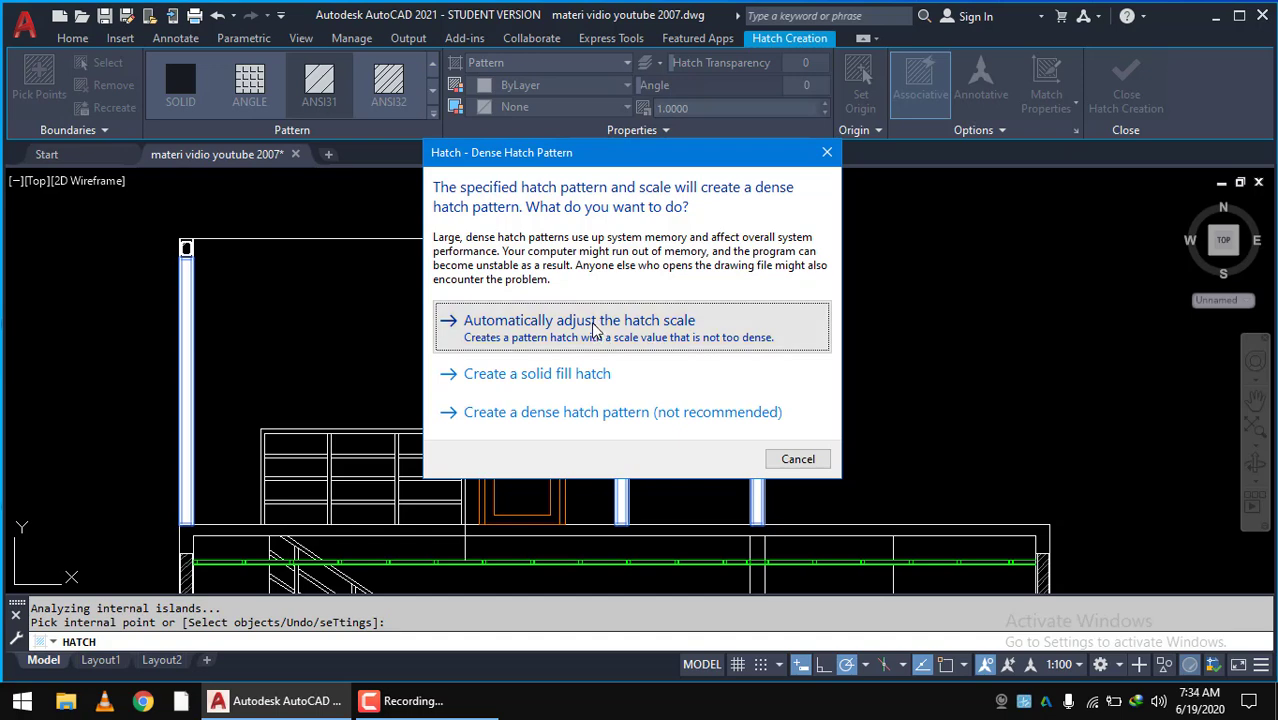
pyautogui.press('Return')
pyautogui.scroll(-2, 790, 345)
pyautogui.scroll(3, 758, 311)
pyautogui.press('Escape')
pyautogui.scroll(2, 758, 311)
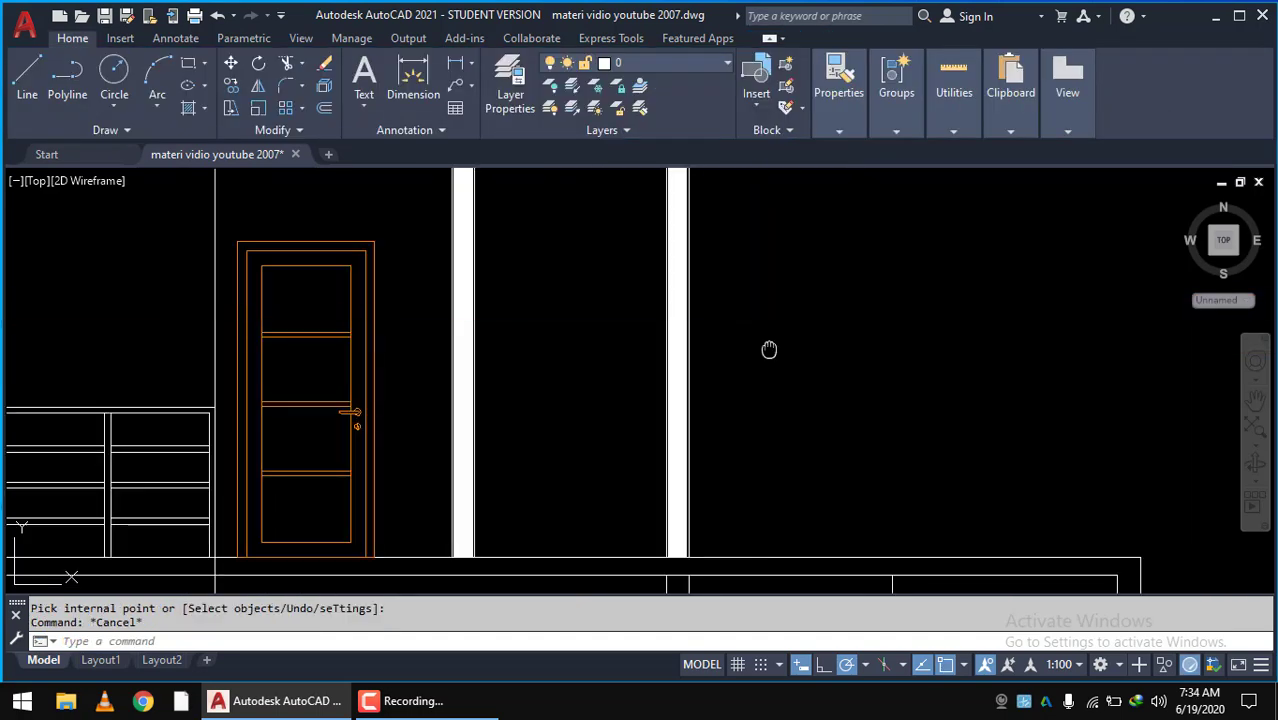
pyautogui.moveTo(767, 348)
pyautogui.mouseDown(button='middle')
pyautogui.moveTo(767, 556)
pyautogui.moveTo(701, 422)
pyautogui.mouseUp(button='middle')
# - Use MATCHPROP to copy the hatched wall's properties onto the right and left upper columns
pyautogui.write('m')
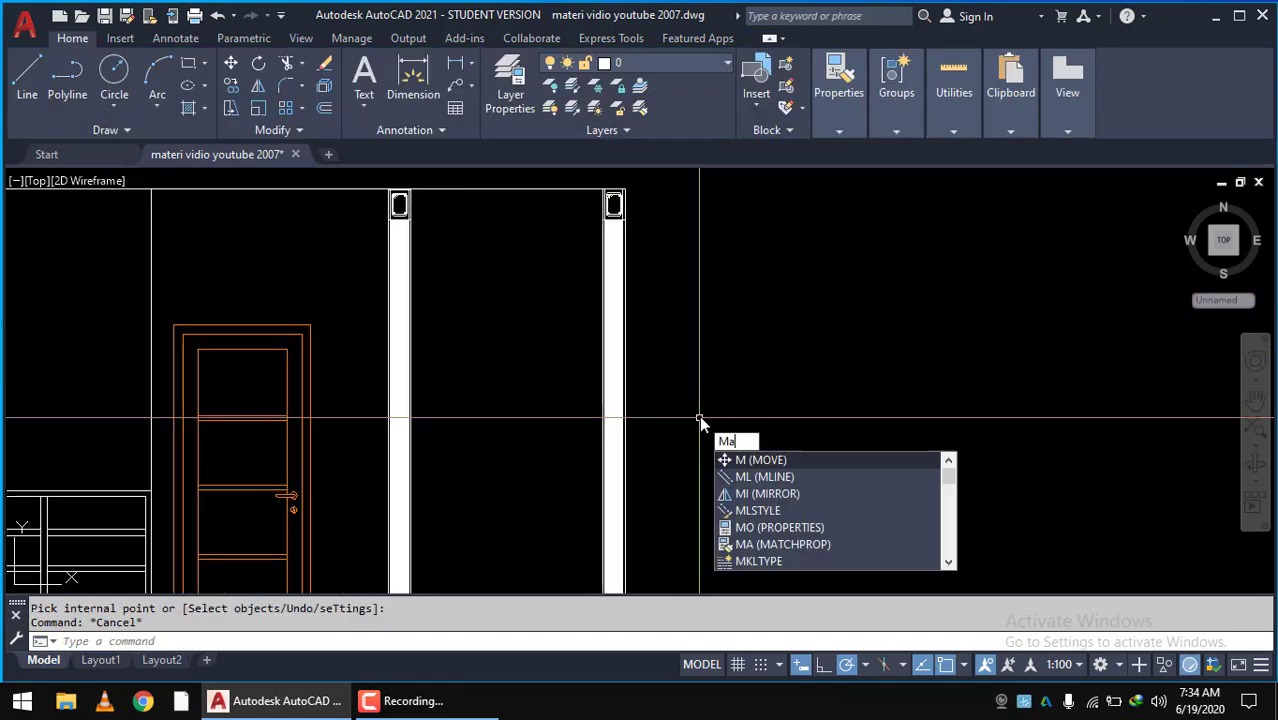
pyautogui.write('a')
pyautogui.press('Return')
pyautogui.scroll(-3, 760, 442)
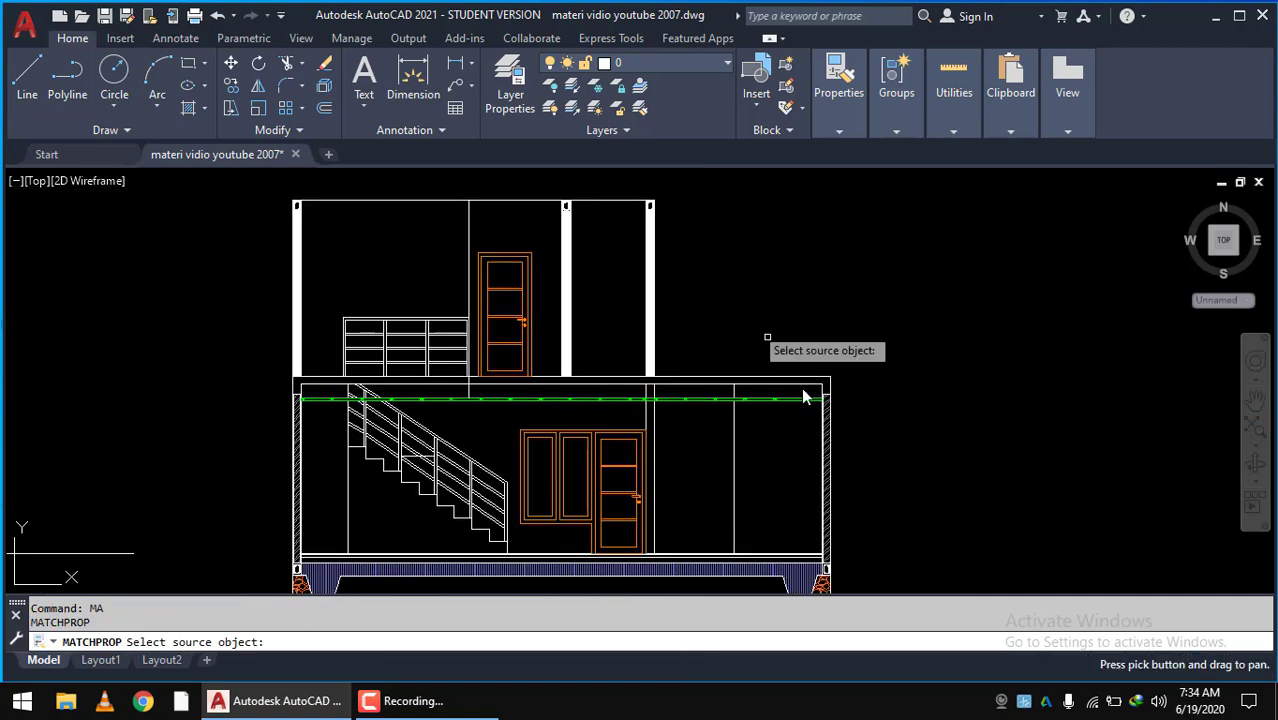
pyautogui.scroll(3, 841, 429)
pyautogui.click(773, 361)
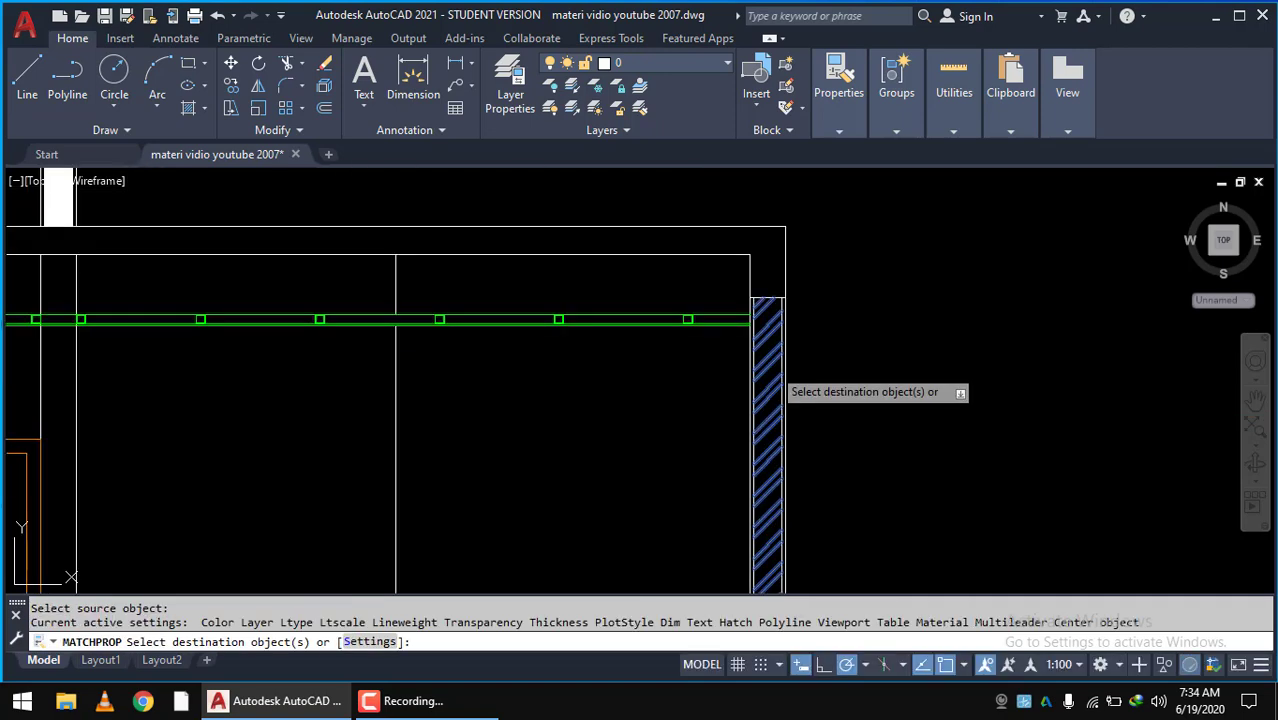
pyautogui.scroll(-2, 599, 309)
pyautogui.scroll(2, 645, 362)
pyautogui.scroll(2, 575, 314)
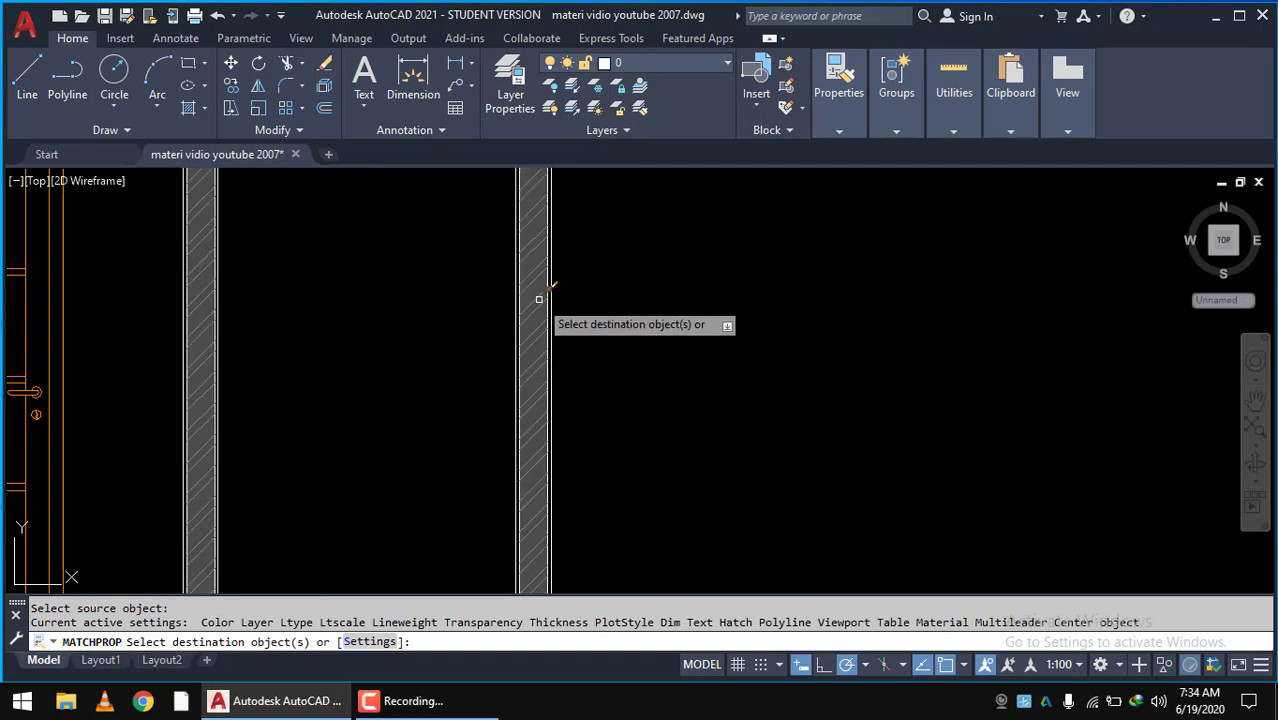
pyautogui.click(530, 298)
pyautogui.scroll(-3, 648, 346)
pyautogui.scroll(3, 540, 340)
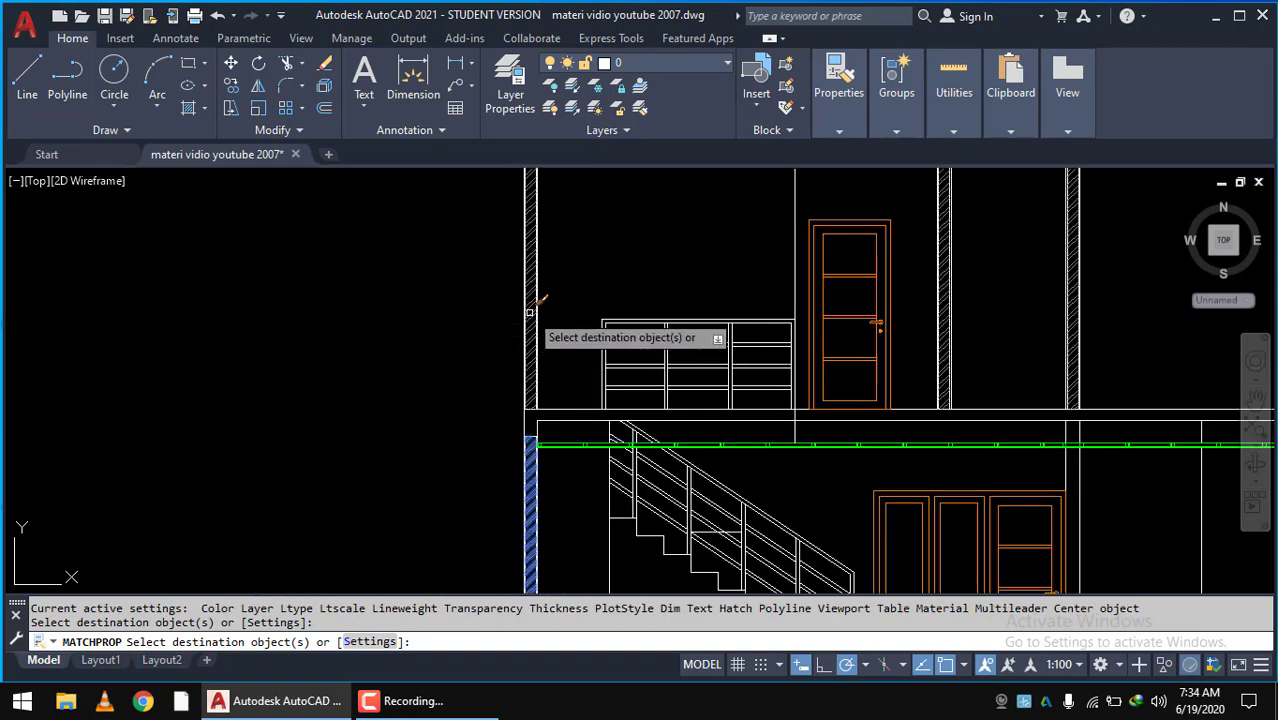
pyautogui.click(530, 312)
pyautogui.scroll(-3, 599, 351)
pyautogui.scroll(-2, 722, 322)
pyautogui.scroll(3, 718, 307)
pyautogui.press('Escape')
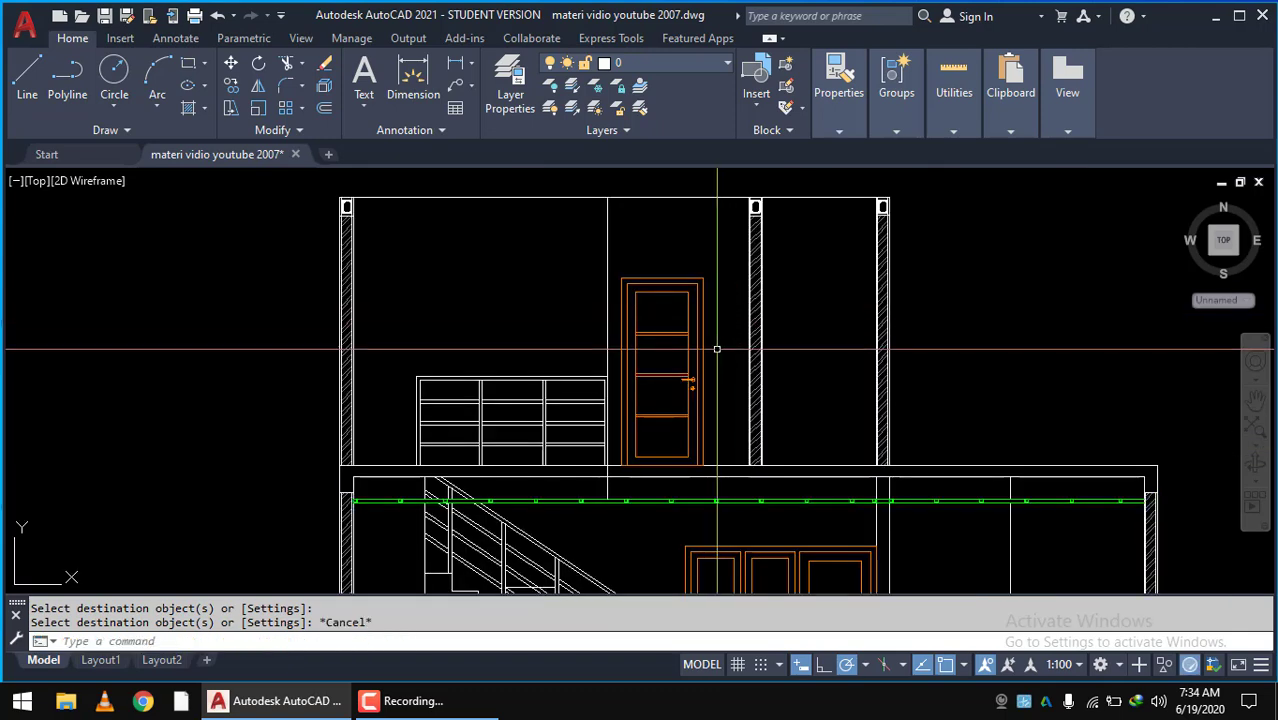
pyautogui.moveTo(717, 349); pyautogui.dragTo(586, 361, button='middle')
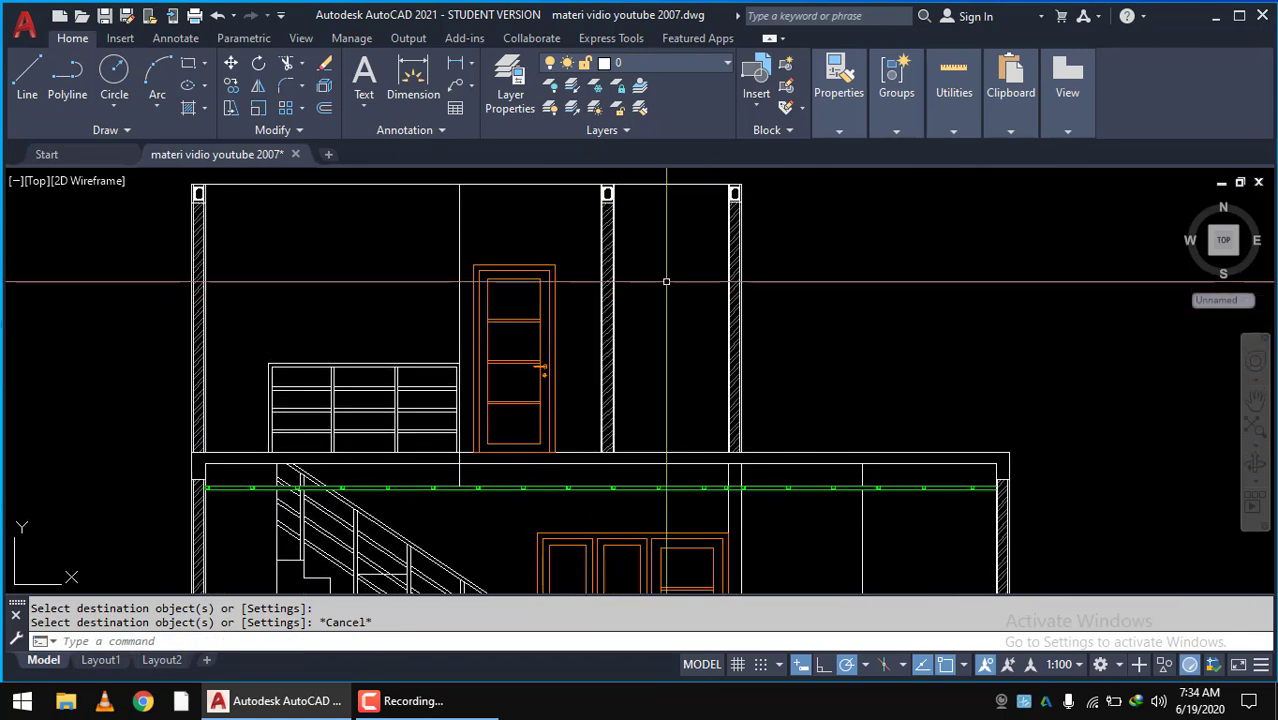
pyautogui.scroll(-3, 667, 275)
pyautogui.scroll(-2, 640, 260)
pyautogui.moveTo(597, 215)
pyautogui.mouseDown(button='middle')
pyautogui.moveTo(491, 358)
pyautogui.moveTo(489, 416)
pyautogui.mouseUp(button='middle')
pyautogui.scroll(2, 490, 278)
pyautogui.scroll(1, 500, 278)
pyautogui.moveTo(570, 216); pyautogui.dragTo(570, 278, button='middle')
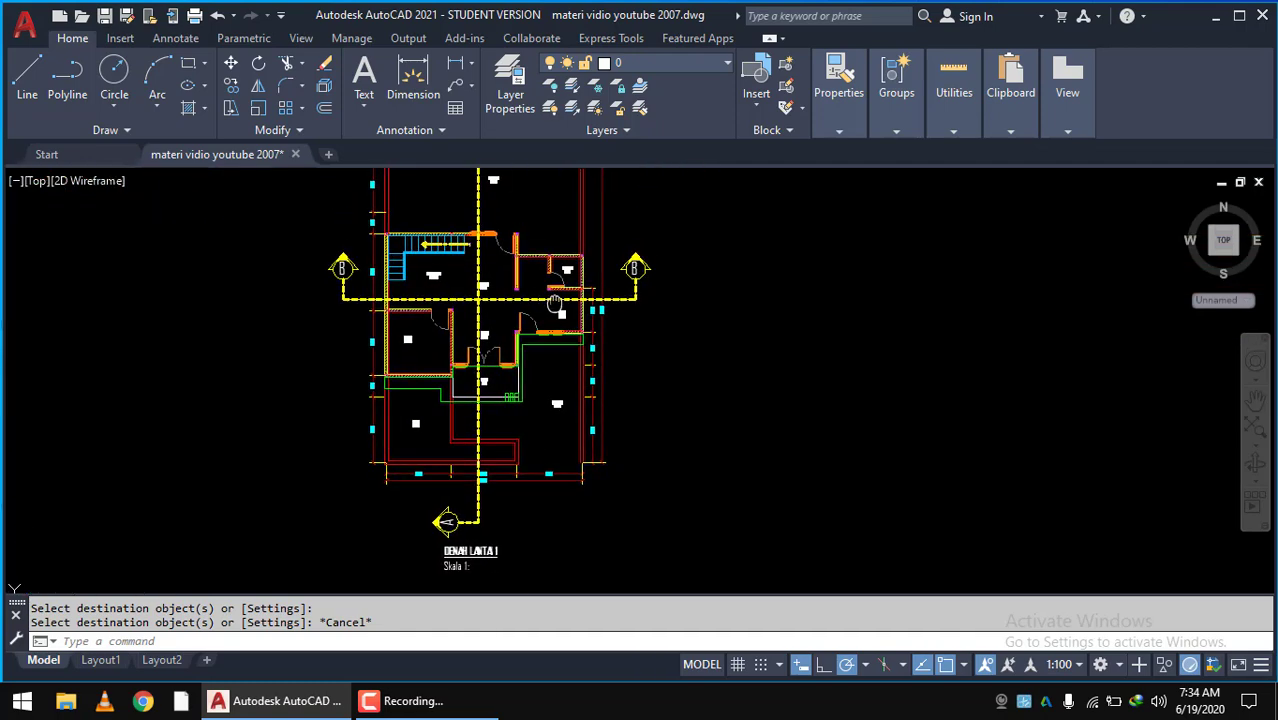
pyautogui.scroll(1, 570, 278)
pyautogui.scroll(-2, 570, 270)
pyautogui.scroll(-3, 570, 262)
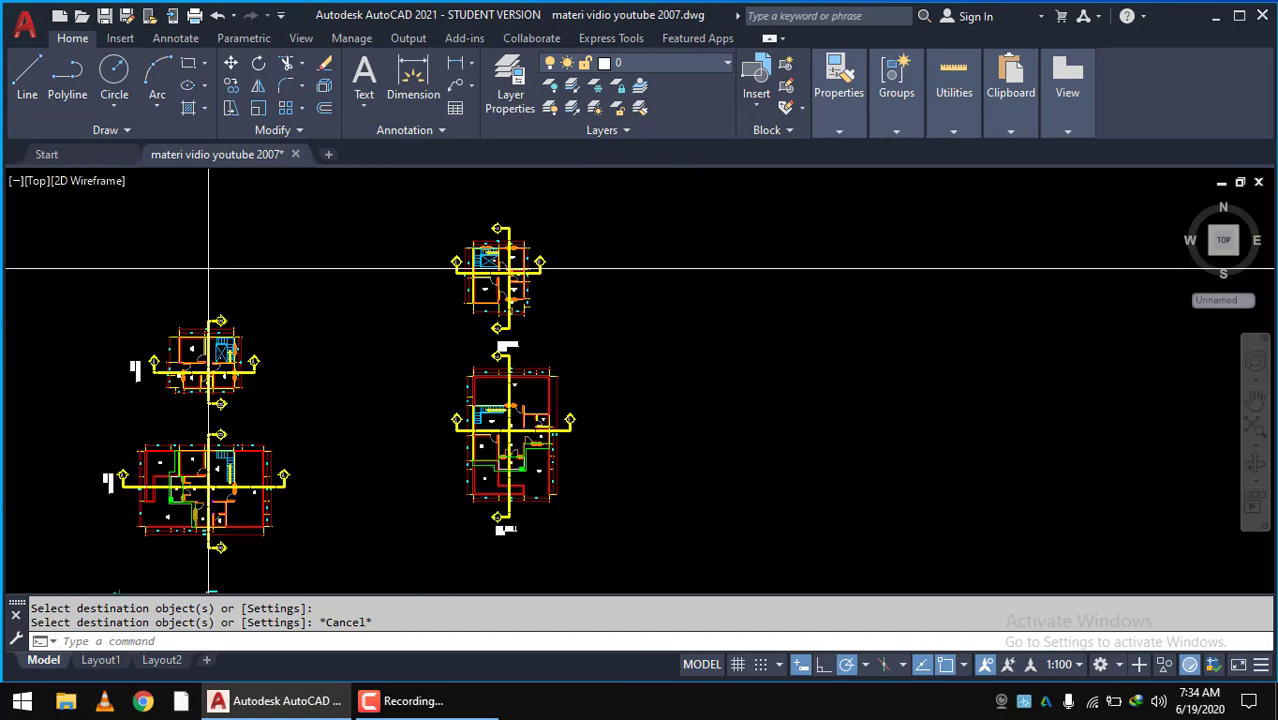
pyautogui.scroll(-1, 336, 319)
pyautogui.scroll(3, 515, 320)
pyautogui.scroll(3, 520, 400)
pyautogui.scroll(1, 540, 440)
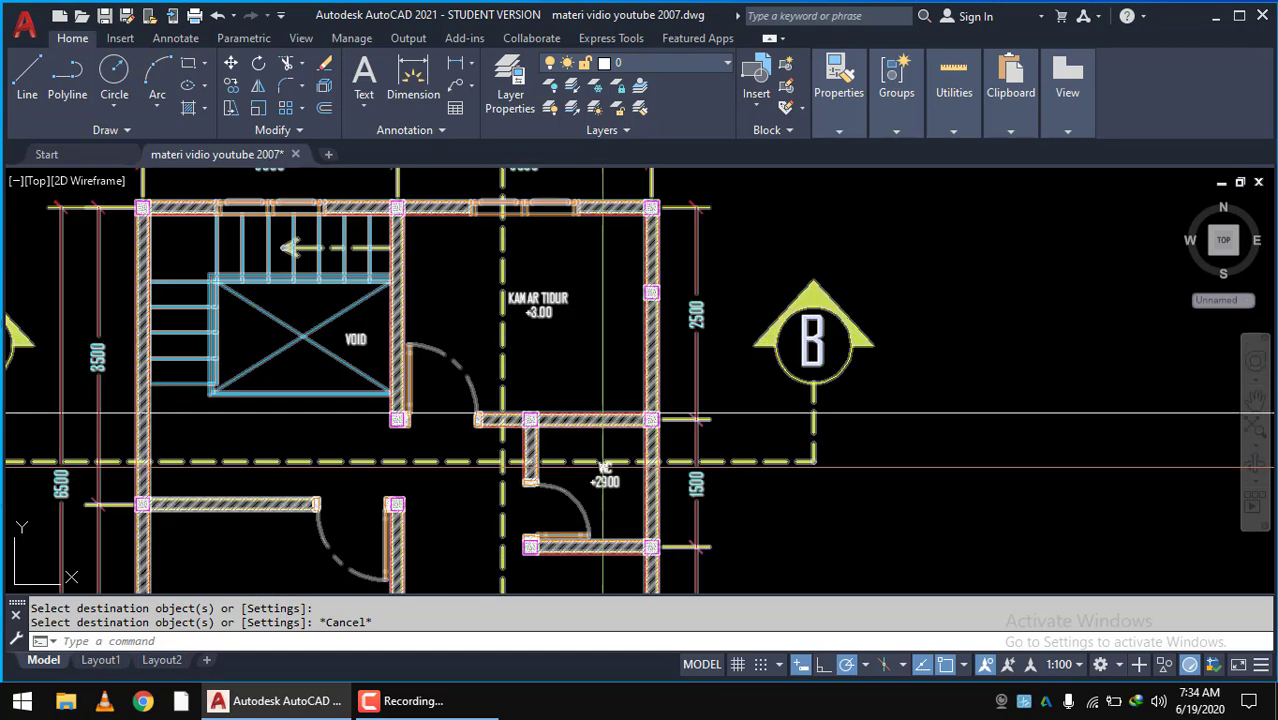
pyautogui.moveTo(540, 440); pyautogui.dragTo(535, 305, button='middle')
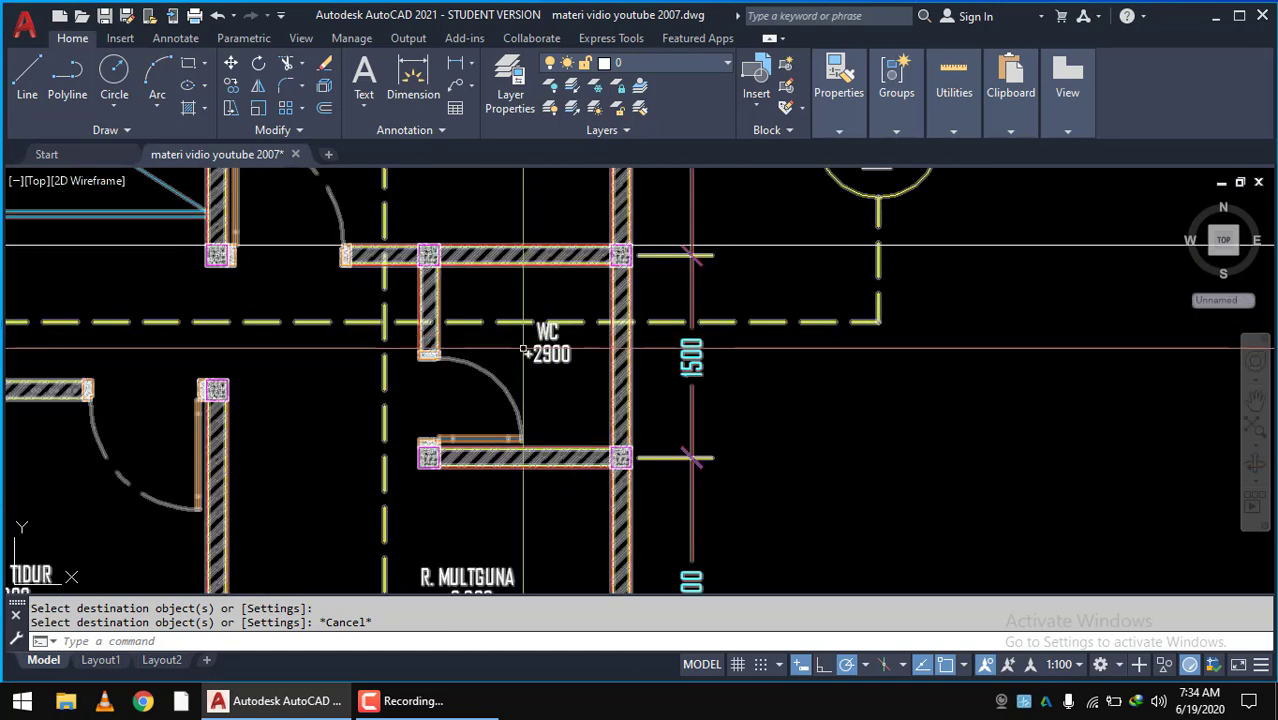
pyautogui.scroll(-3, 523, 350)
pyautogui.scroll(-2, 523, 350)
pyautogui.moveTo(500, 270)
pyautogui.mouseDown(button='middle')
pyautogui.moveTo(488, 176)
pyautogui.moveTo(479, 296)
pyautogui.mouseUp(button='middle')
pyautogui.scroll(3, 479, 296)
pyautogui.scroll(2, 418, 277)
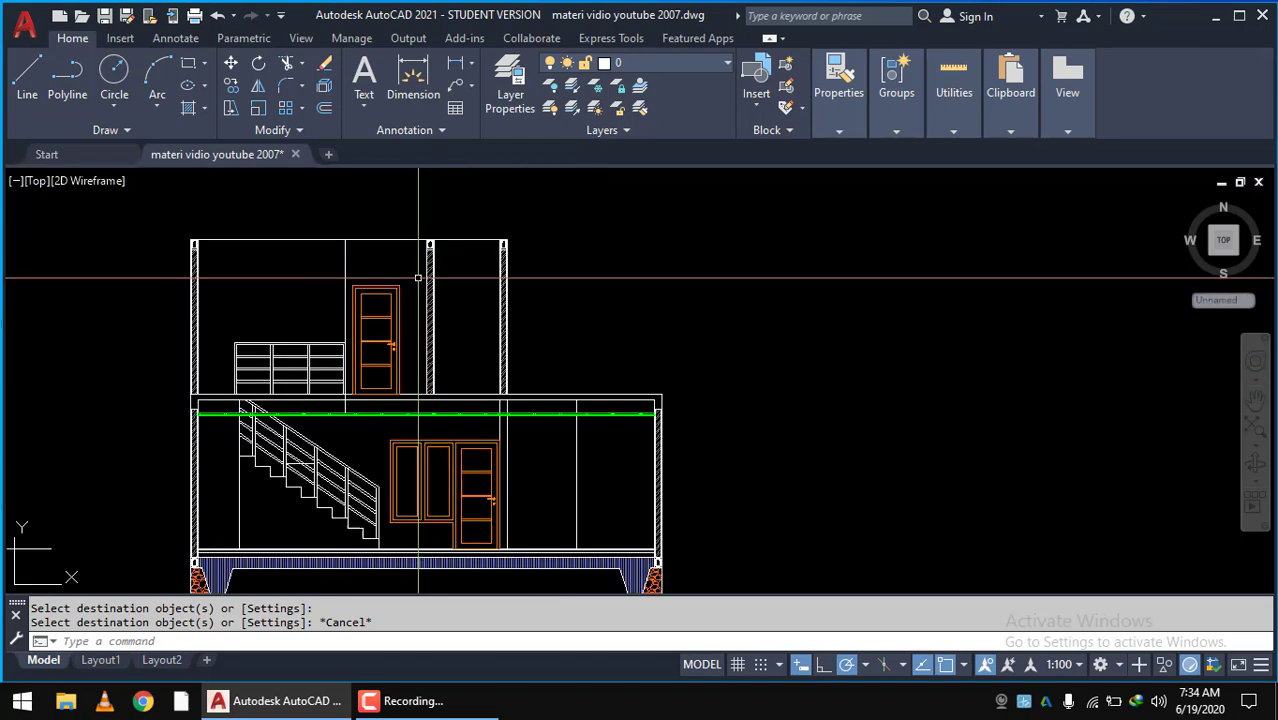
pyautogui.scroll(2, 400, 380)
pyautogui.scroll(2, 380, 479)
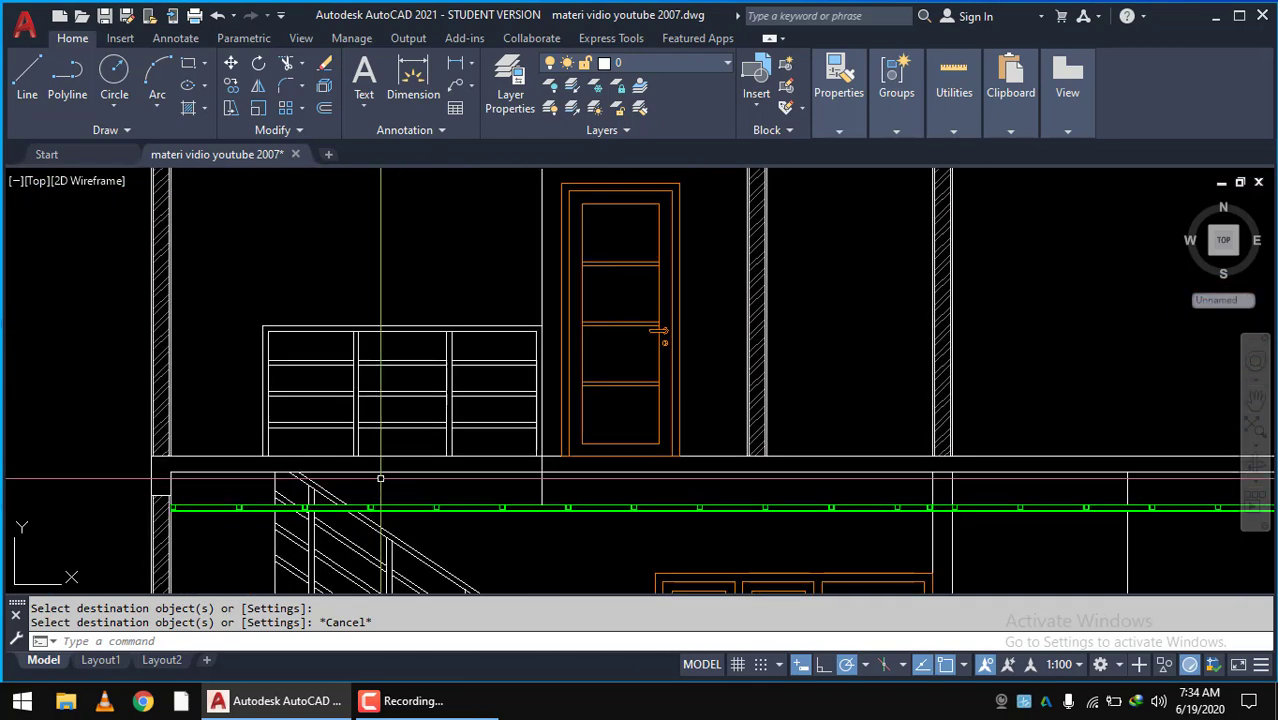
pyautogui.scroll(-2, 380, 479)
pyautogui.scroll(-2, 380, 479)
pyautogui.scroll(3, 171, 383)
pyautogui.scroll(2, 171, 383)
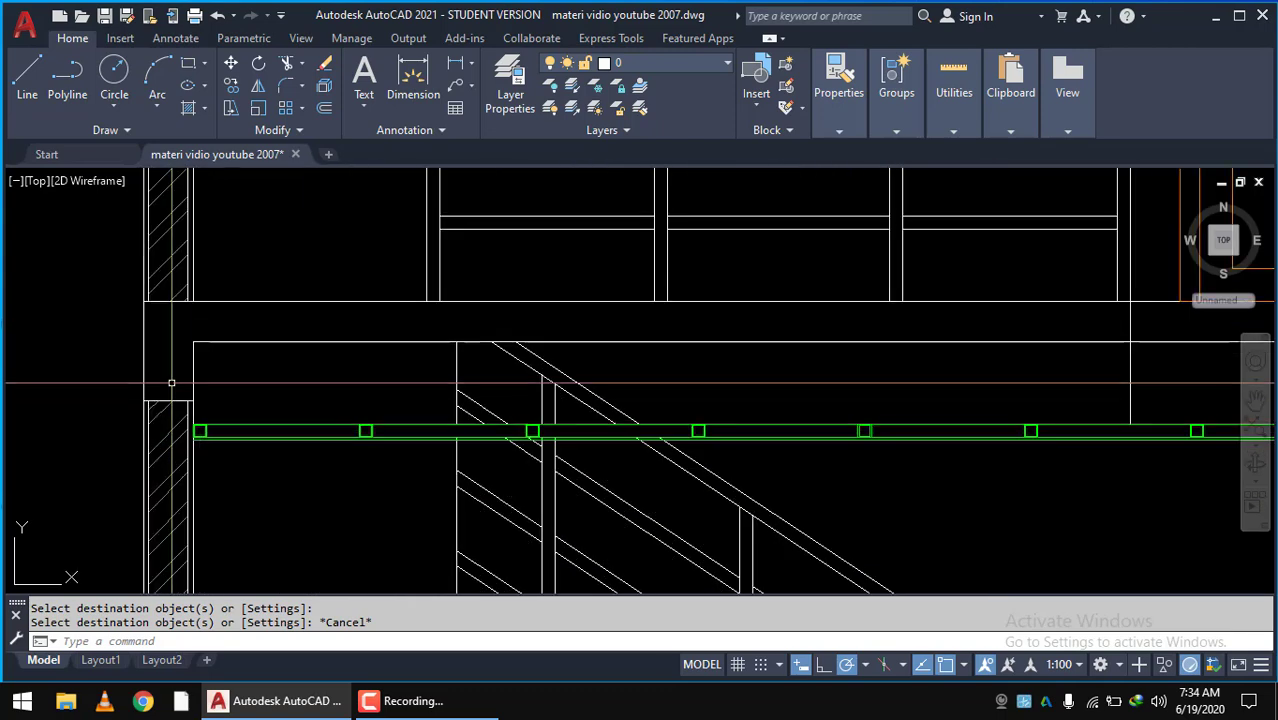
pyautogui.scroll(-3, 171, 383)
pyautogui.scroll(3, 677, 326)
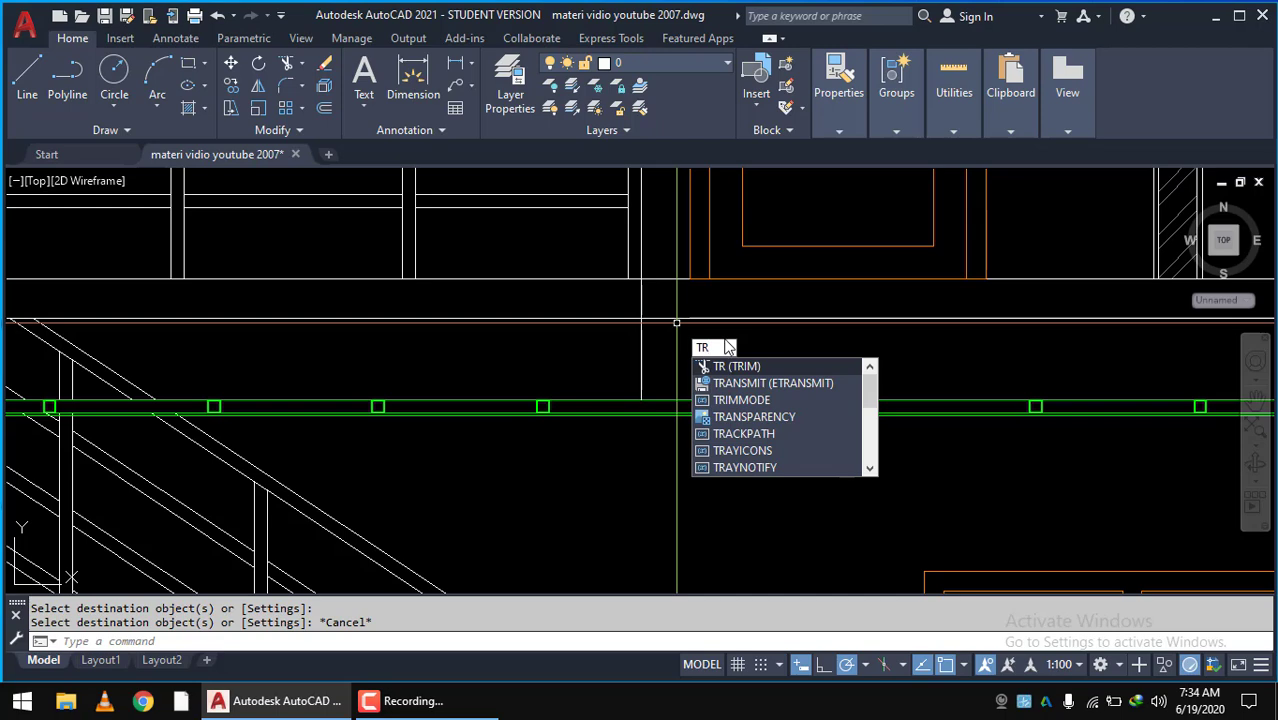
pyautogui.press('Escape')
pyautogui.scroll(-2, 828, 370)
pyautogui.moveTo(943, 375)
pyautogui.mouseDown(button='middle')
pyautogui.moveTo(428, 382)
pyautogui.moveTo(642, 382)
pyautogui.mouseUp(button='middle')
pyautogui.scroll(-2, 700, 391)
pyautogui.write('H')
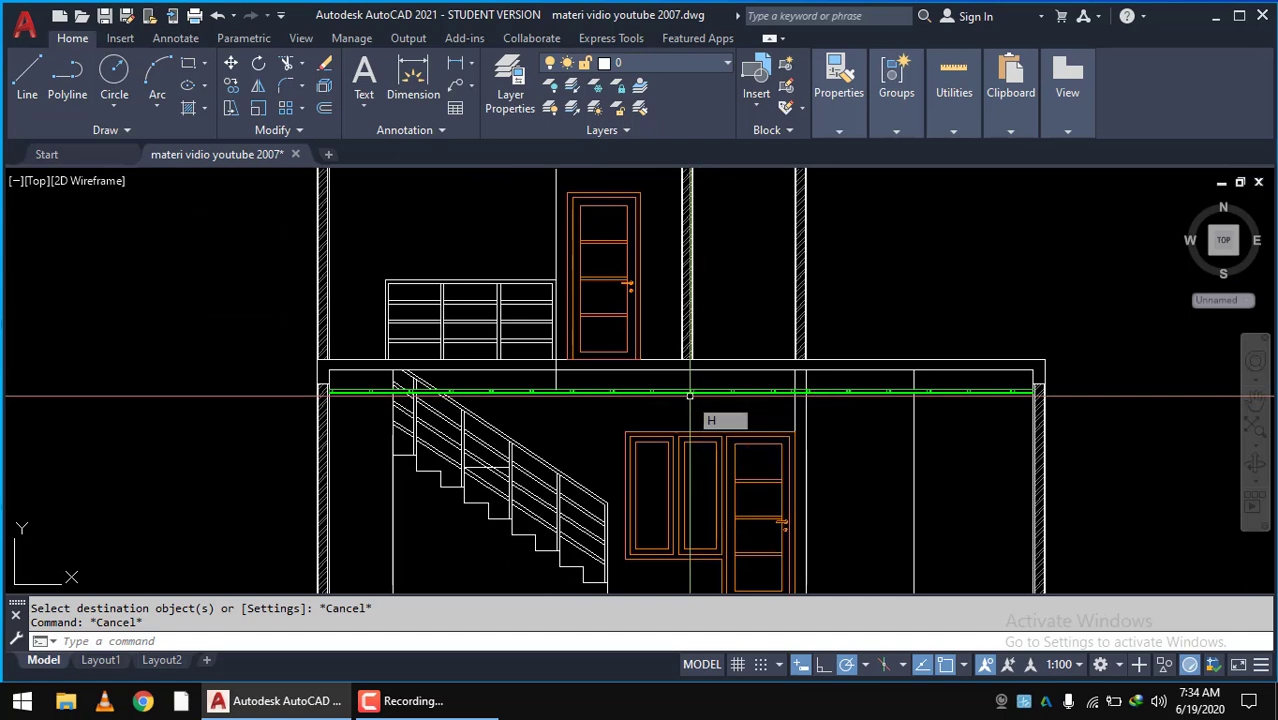
pyautogui.press('Escape')
pyautogui.scroll(-3, 726, 412)
pyautogui.moveTo(90, 270)
pyautogui.mouseDown(button='middle')
pyautogui.moveTo(557, 521)
pyautogui.moveTo(544, 590)
pyautogui.mouseUp(button='middle')
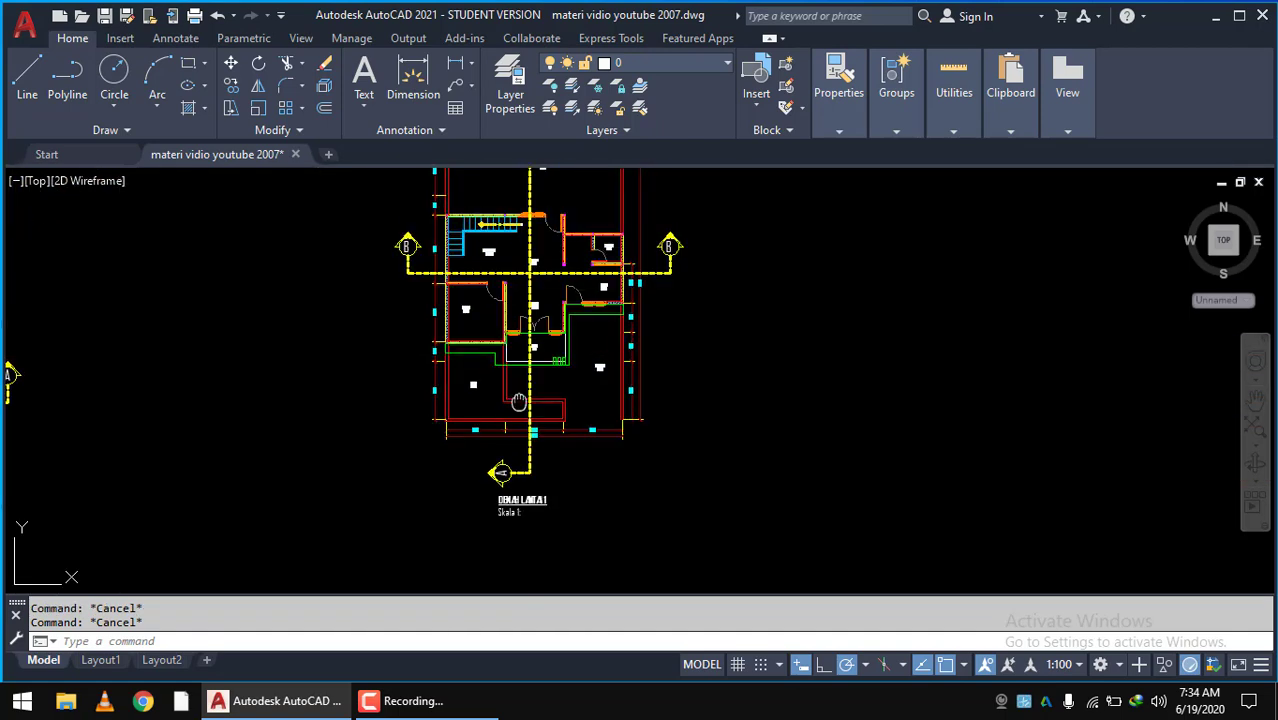
pyautogui.scroll(4, 530, 335)
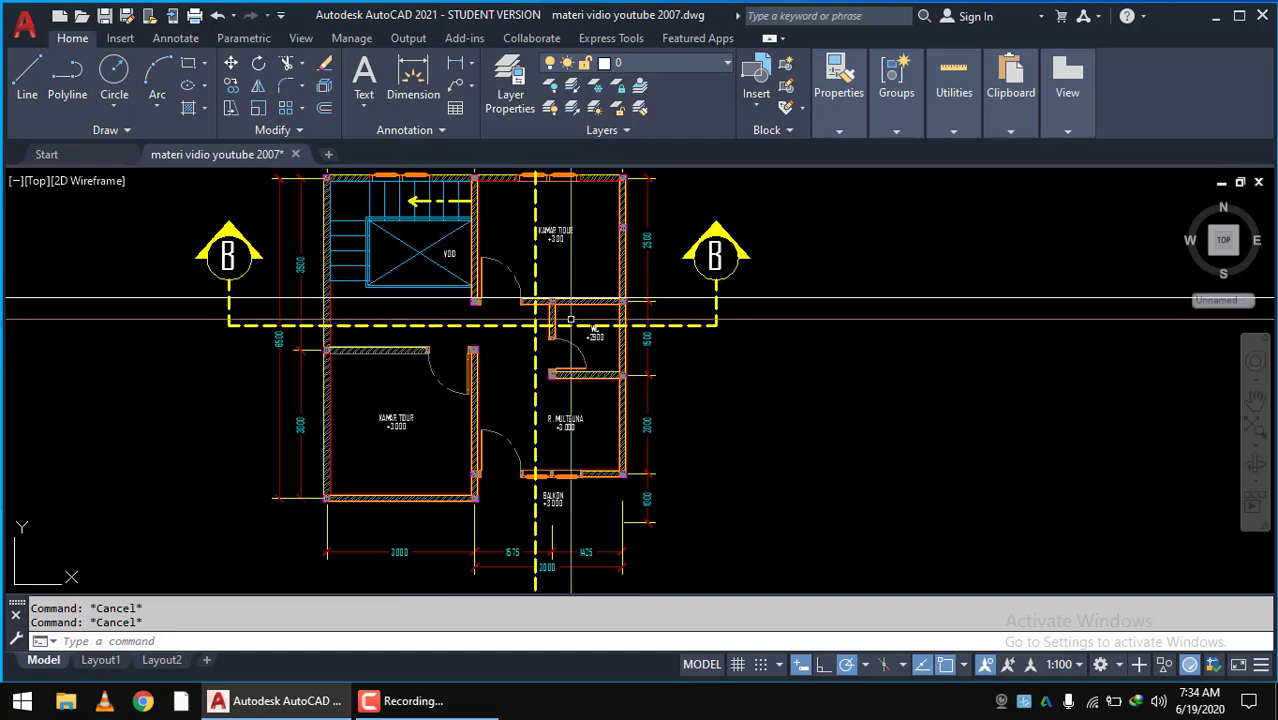
pyautogui.scroll(-2, 549, 361)
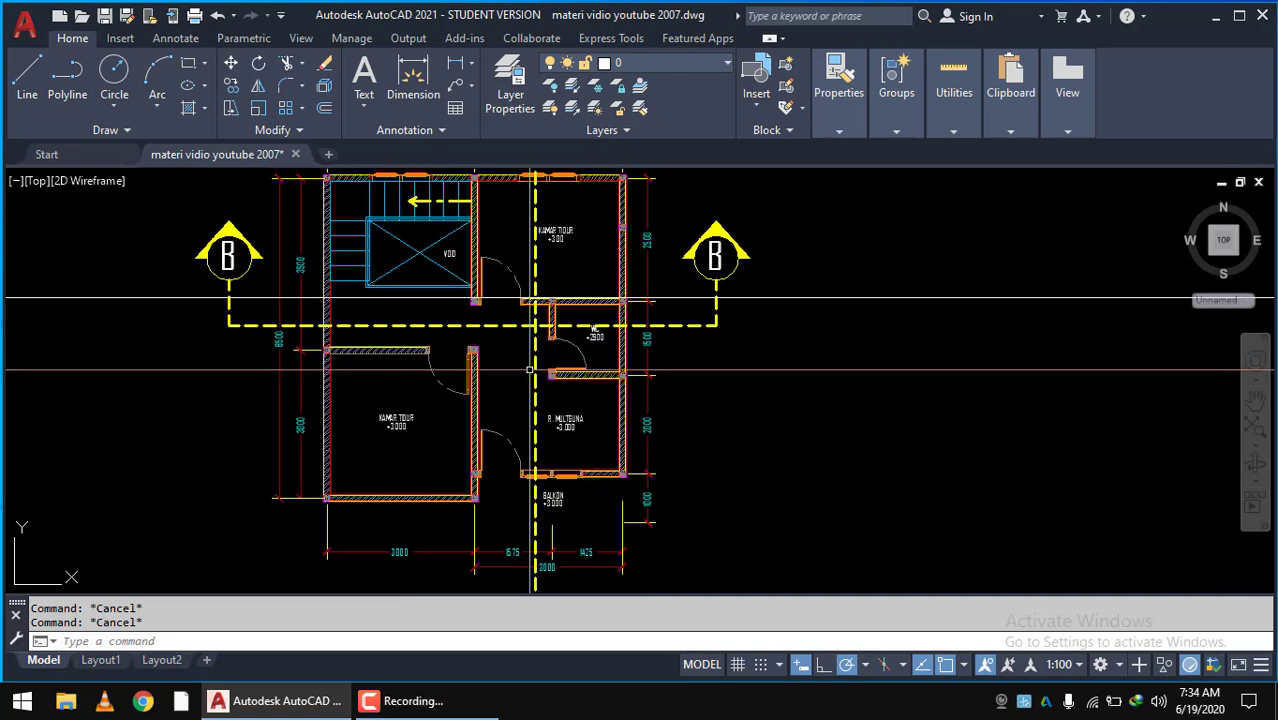
pyautogui.scroll(-5, 549, 361)
pyautogui.scroll(4, 549, 361)
pyautogui.moveTo(500, 380); pyautogui.dragTo(449, 197, button='middle')
pyautogui.scroll(3, 449, 197)
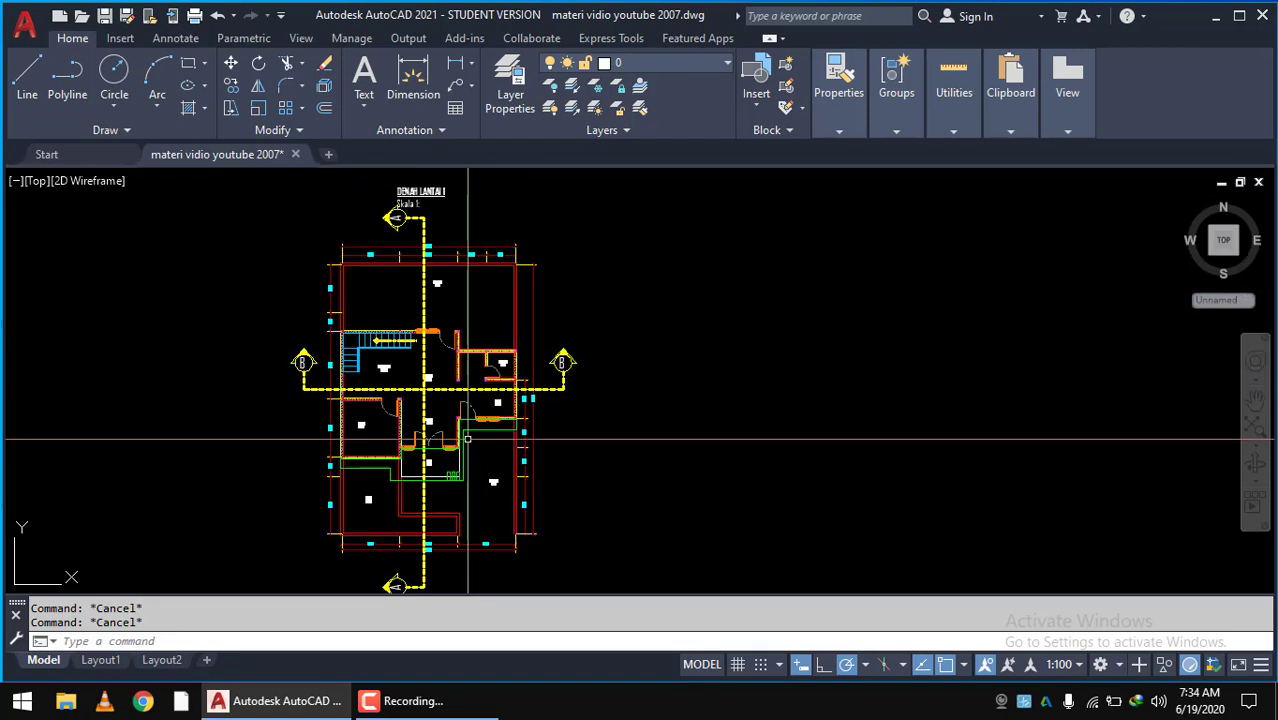
pyautogui.scroll(-5, 457, 450)
pyautogui.scroll(2, 457, 447)
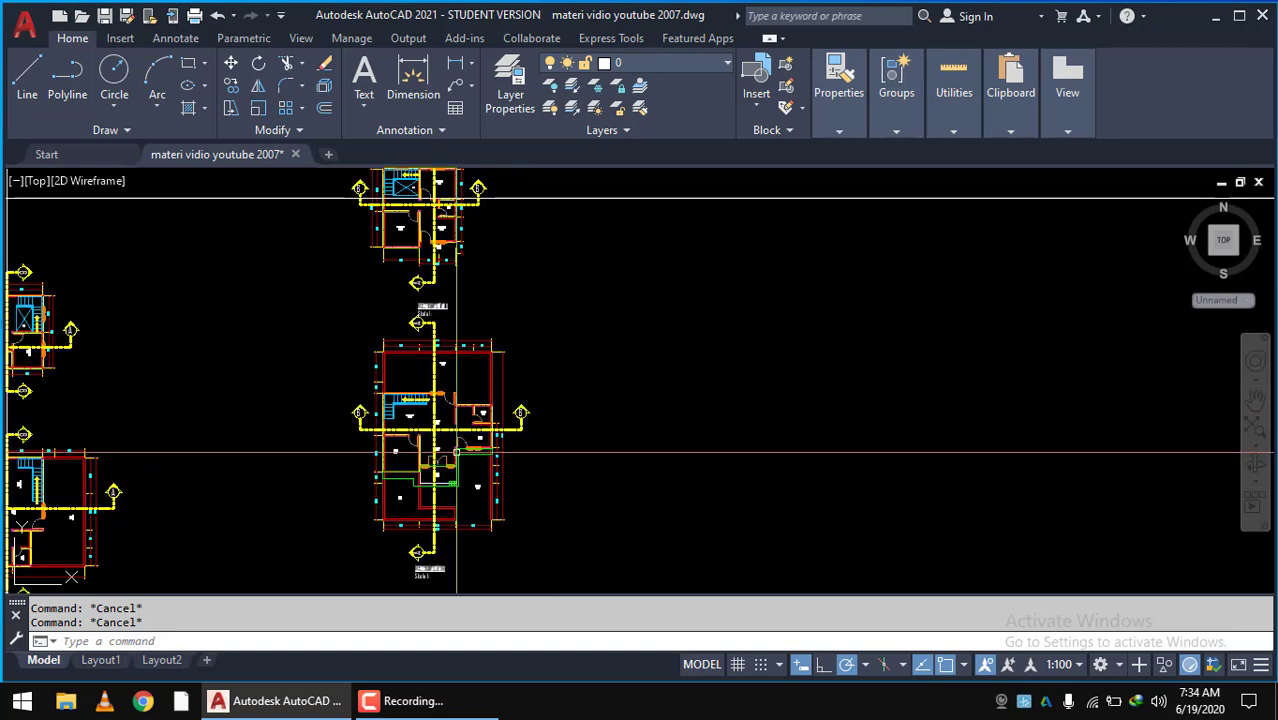
pyautogui.scroll(2, 450, 470)
pyautogui.scroll(-2, 440, 490)
pyautogui.moveTo(435, 500); pyautogui.dragTo(428, 520, button='middle')
pyautogui.scroll(2, 428, 520)
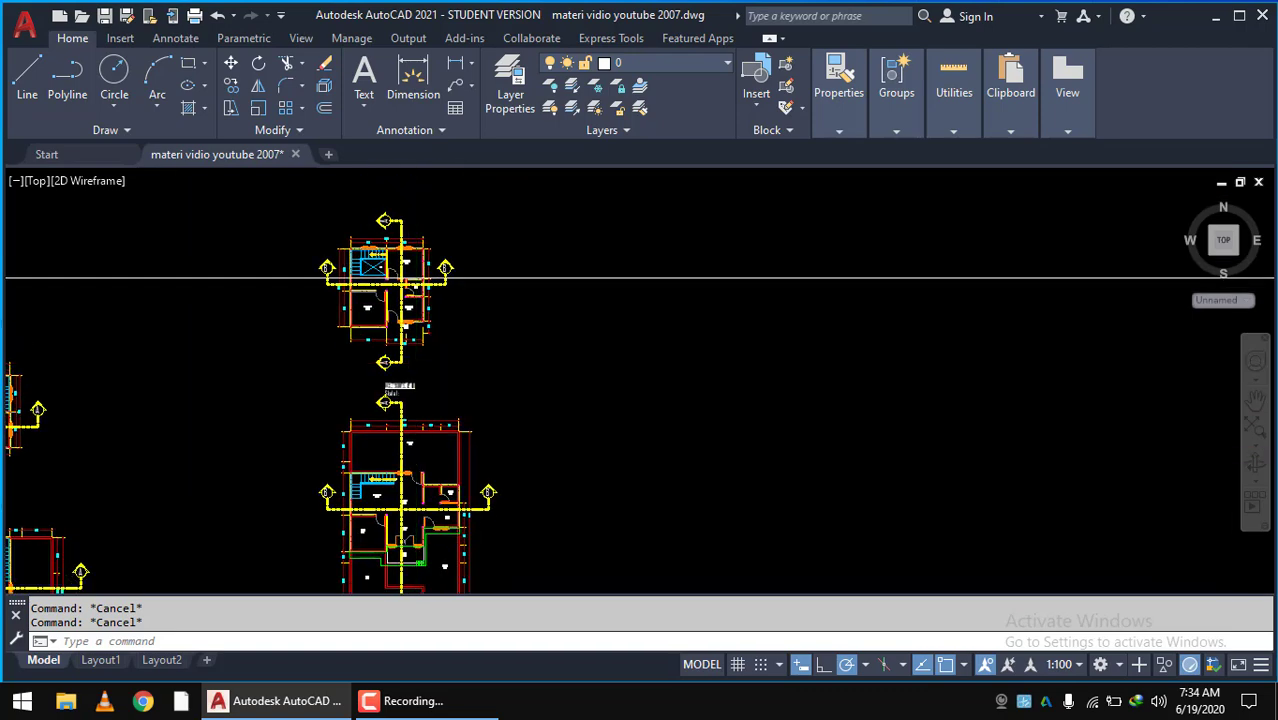
pyautogui.scroll(4, 428, 520)
pyautogui.moveTo(370, 395); pyautogui.dragTo(368, 535, button='middle')
pyautogui.scroll(-3, 368, 535)
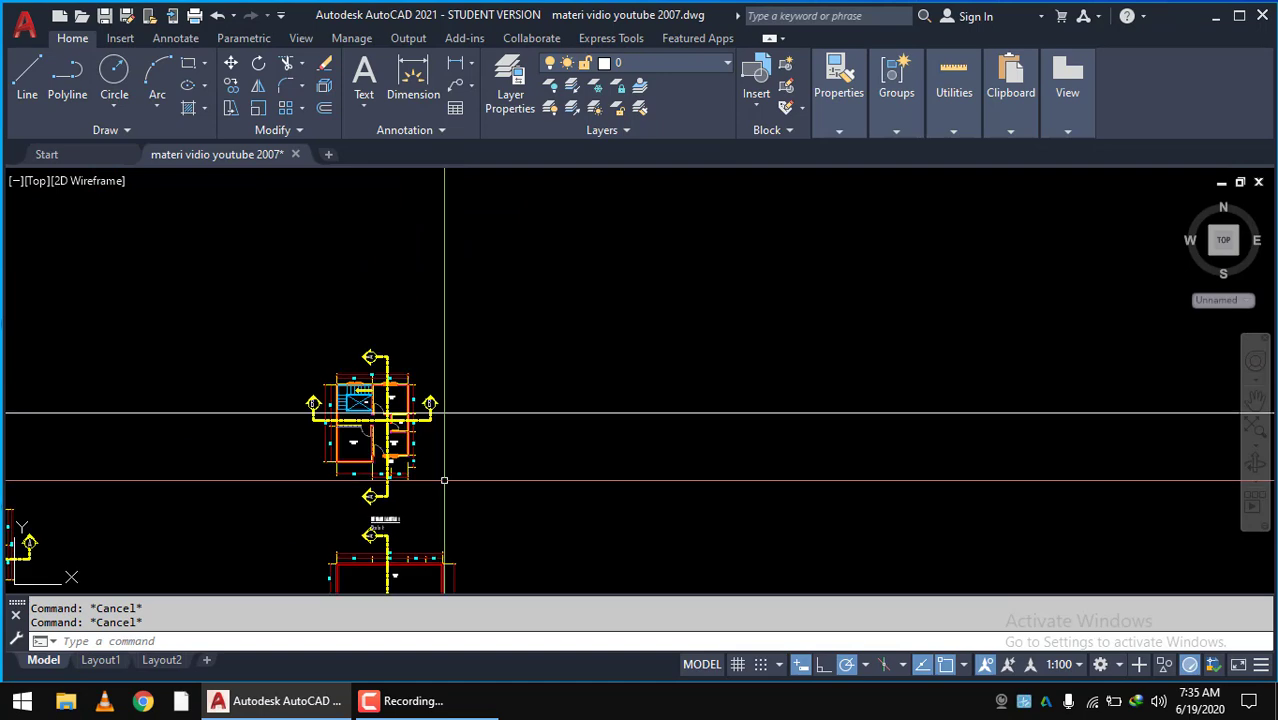
pyautogui.moveTo(442, 414); pyautogui.dragTo(508, 317, button='middle')
pyautogui.scroll(2, 420, 430)
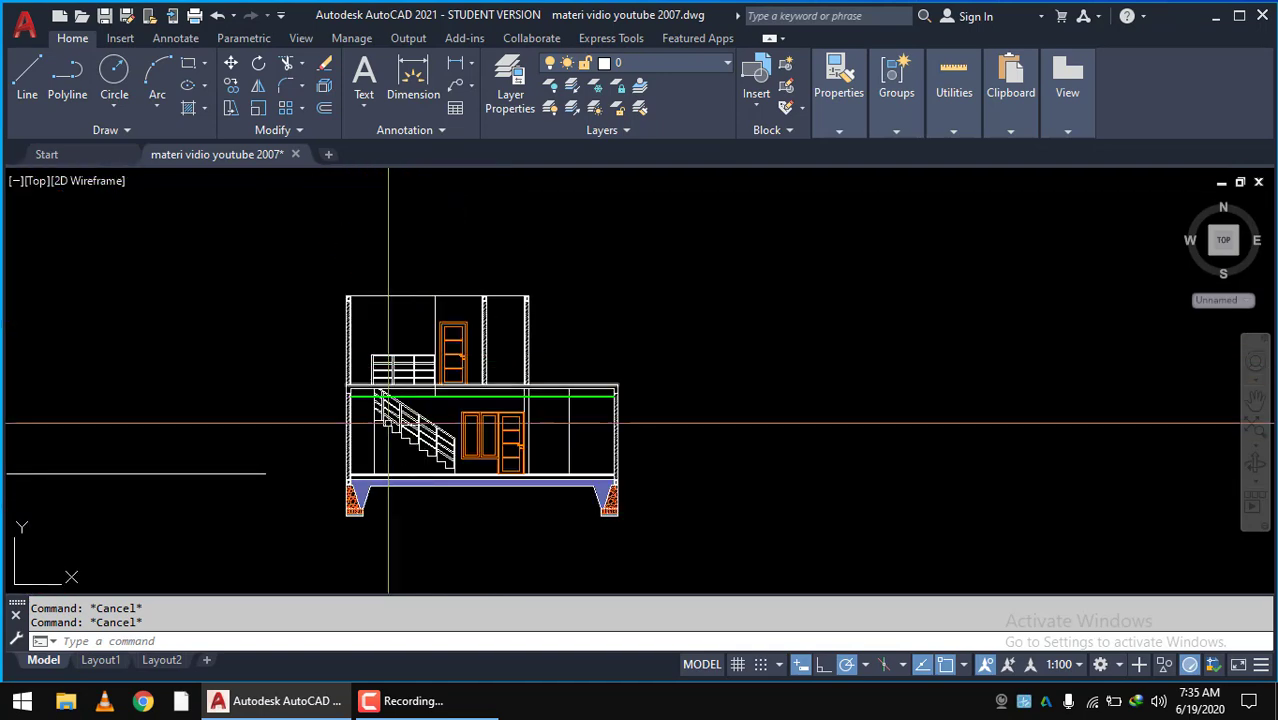
pyautogui.scroll(2, 400, 370)
pyautogui.moveTo(300, 350); pyautogui.dragTo(366, 330, button='middle')
pyautogui.scroll(1, 366, 330)
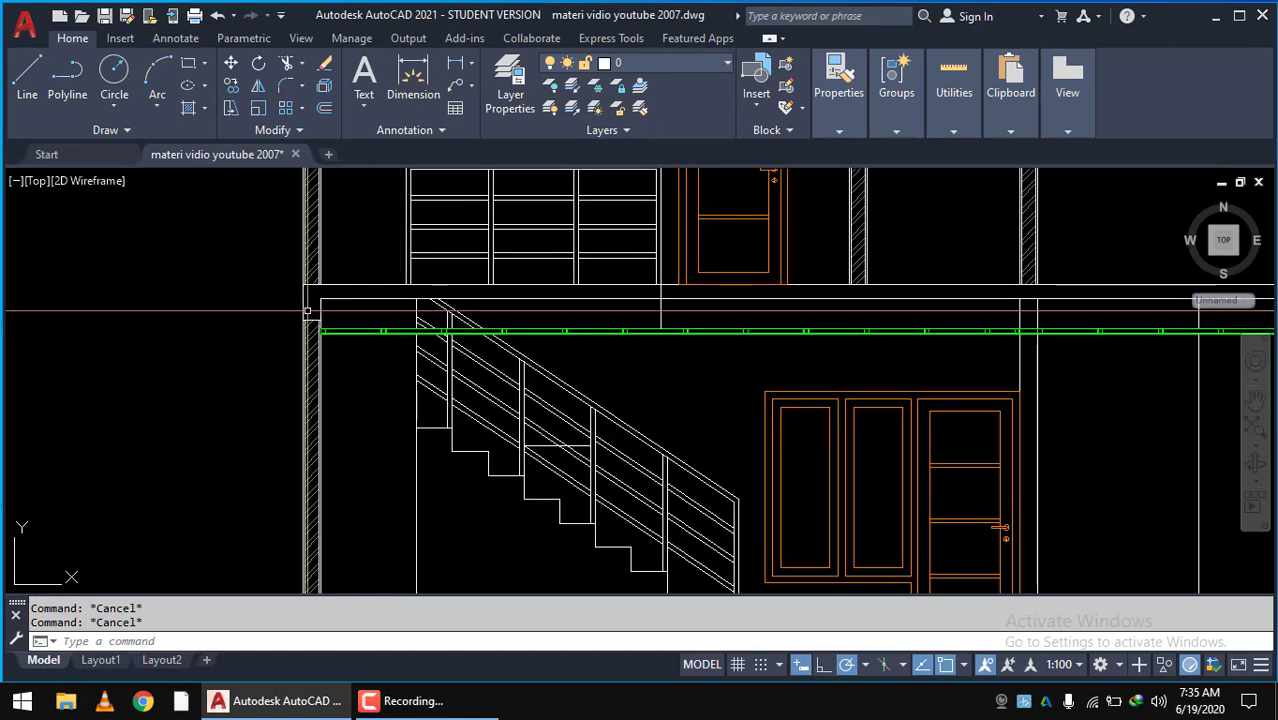
pyautogui.write('h')
pyautogui.press('Escape')
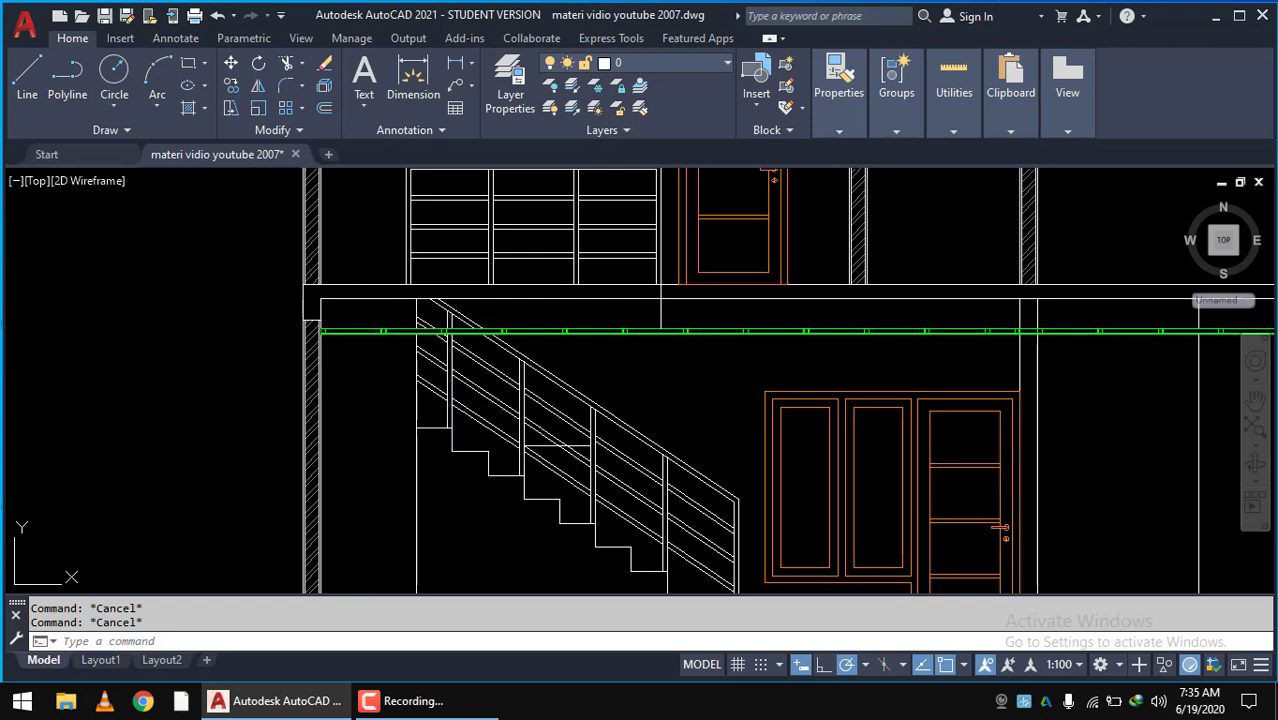
# - Start a hatch with the AR-CONC concrete pattern at scale 0.87
pyautogui.write('h')
pyautogui.press('Return')
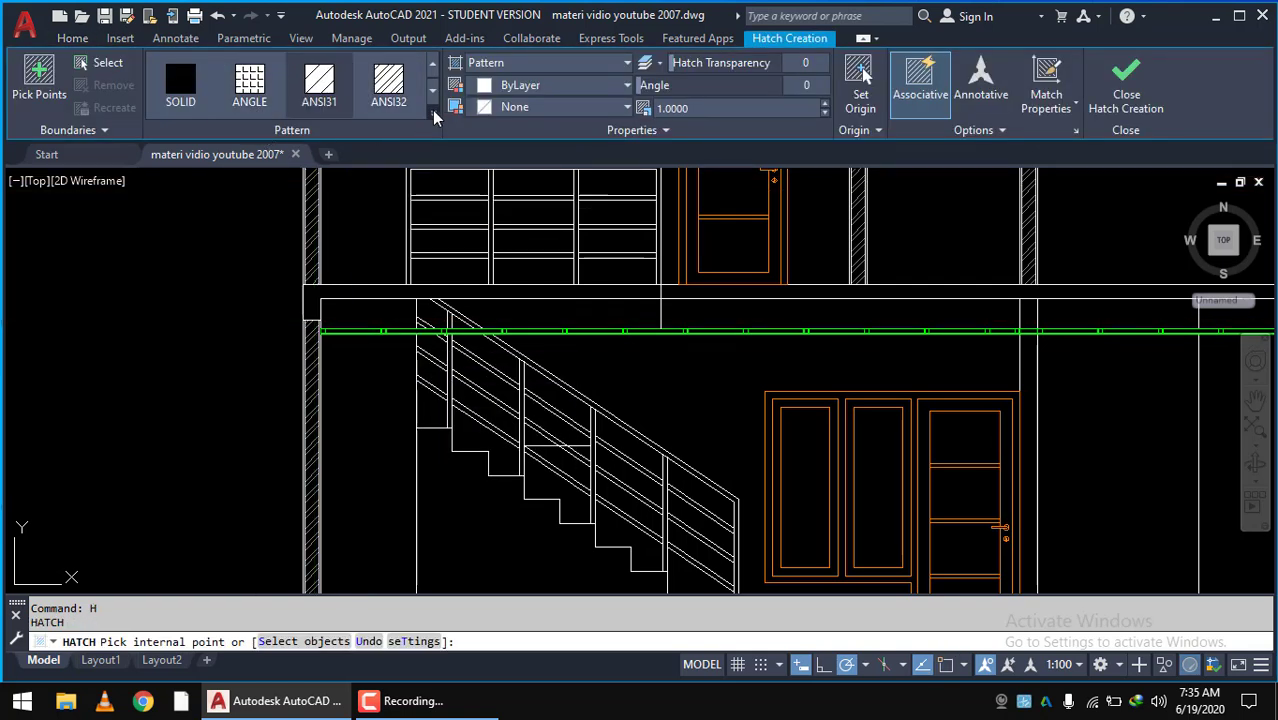
pyautogui.click(433, 115)
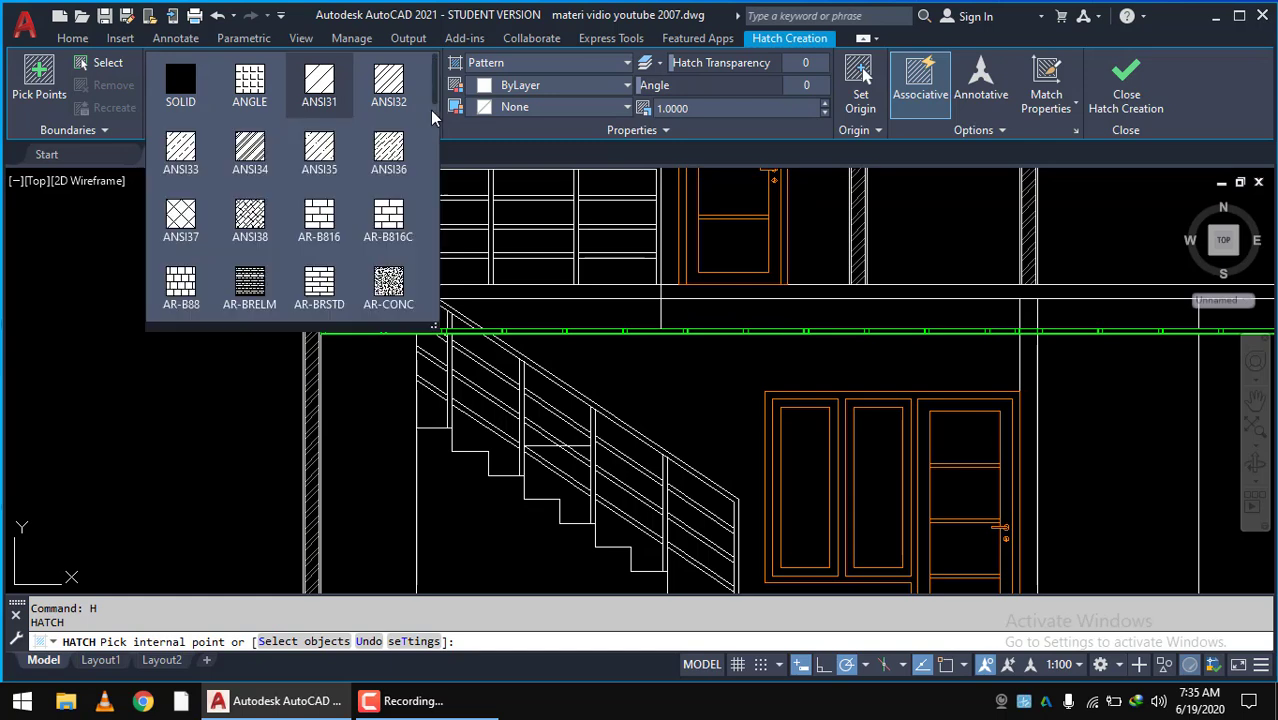
pyautogui.click(389, 283)
pyautogui.scroll(4, 312, 300)
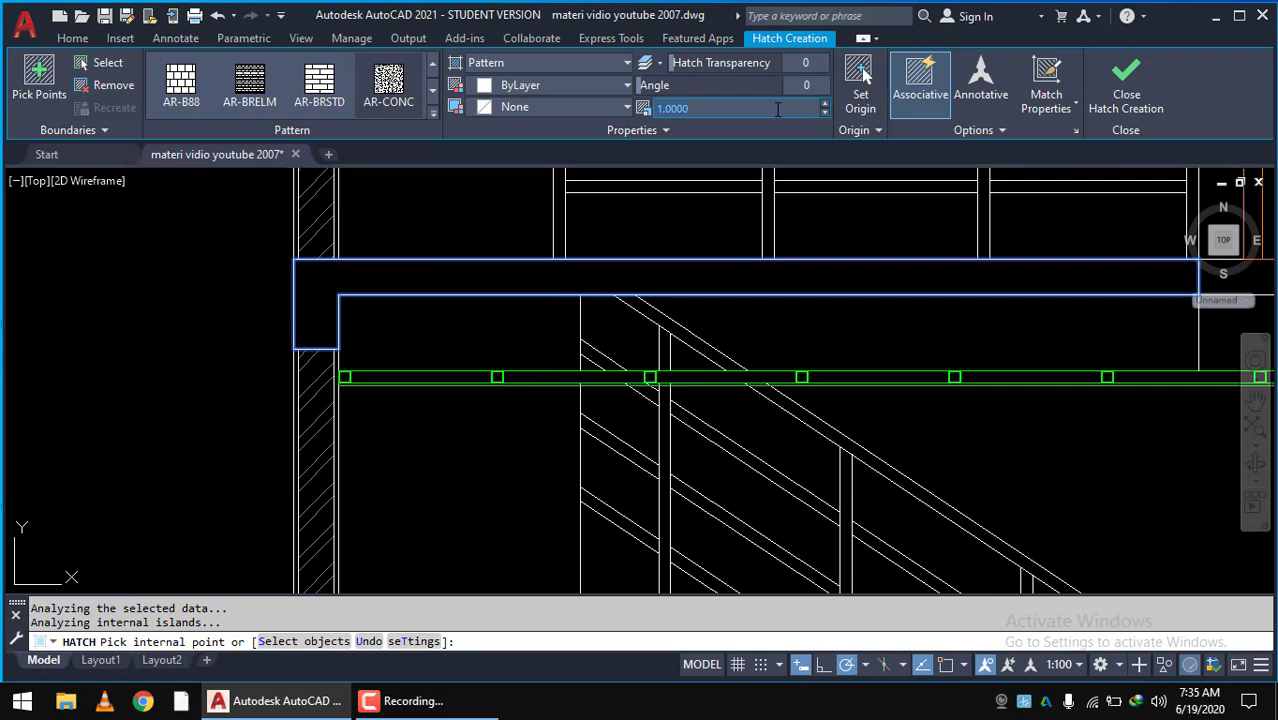
pyautogui.write('0.87')
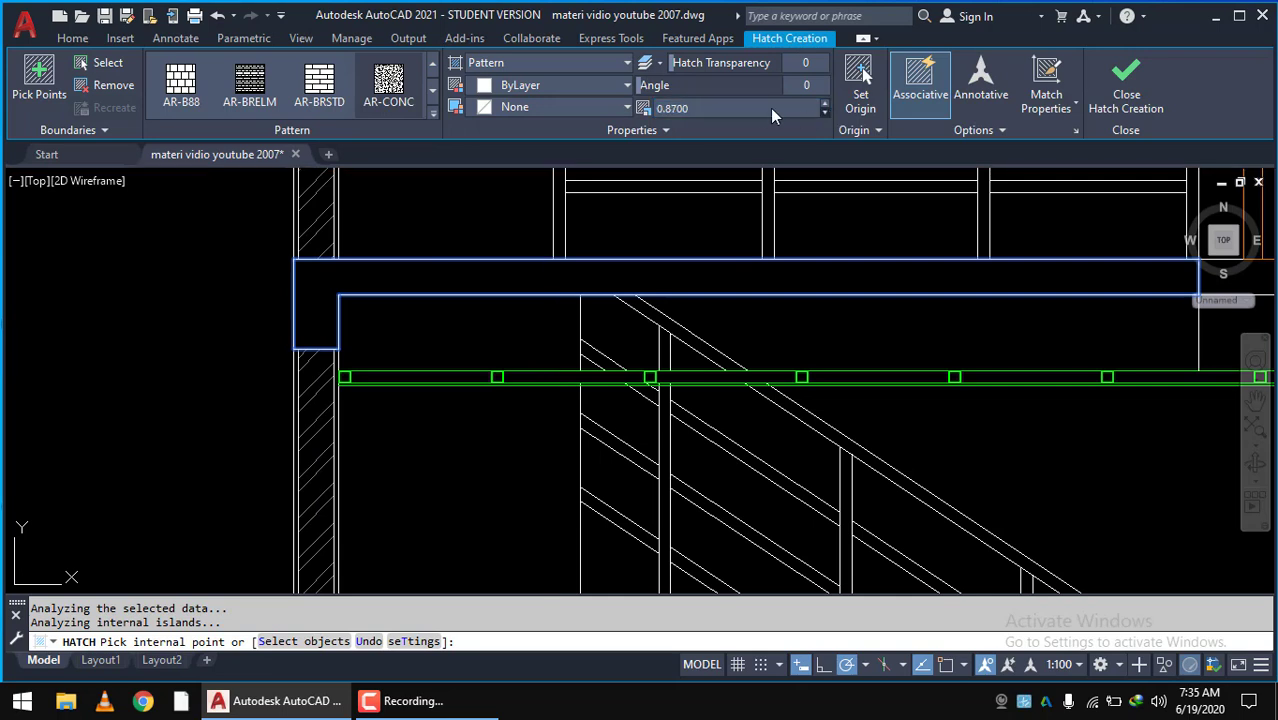
pyautogui.write('0.1')
pyautogui.press('Return')
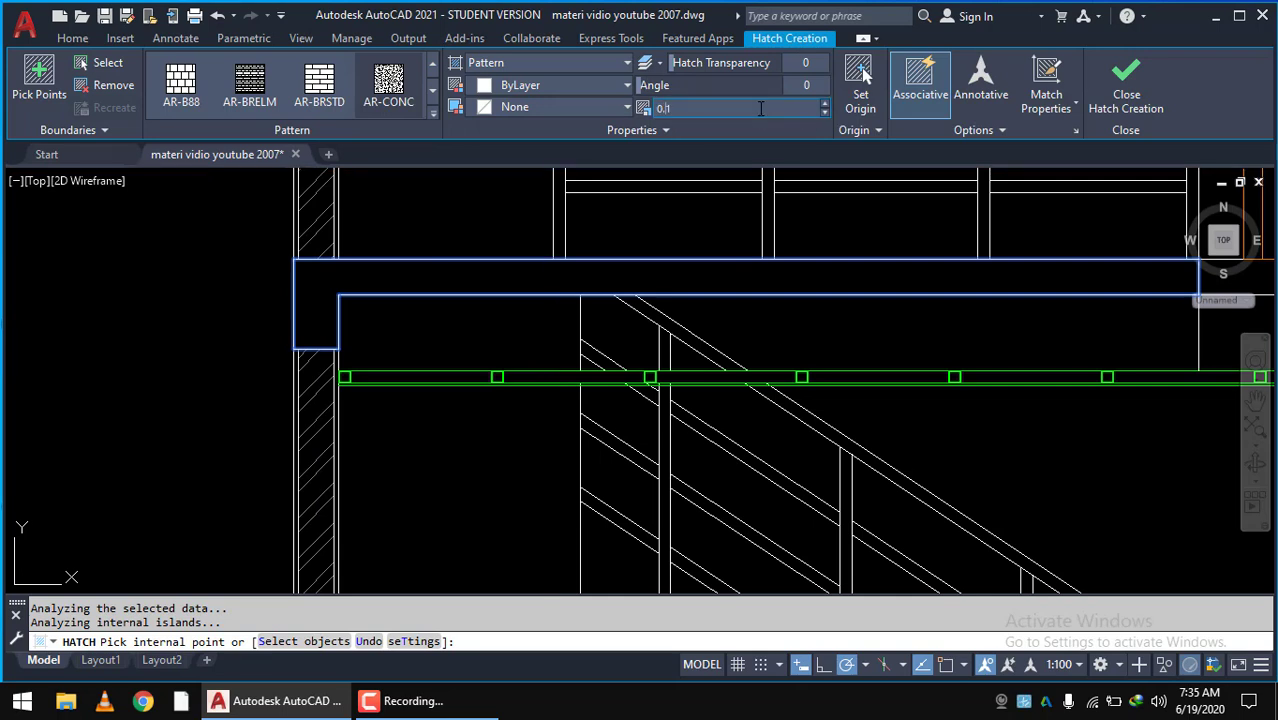
pyautogui.press('Return')
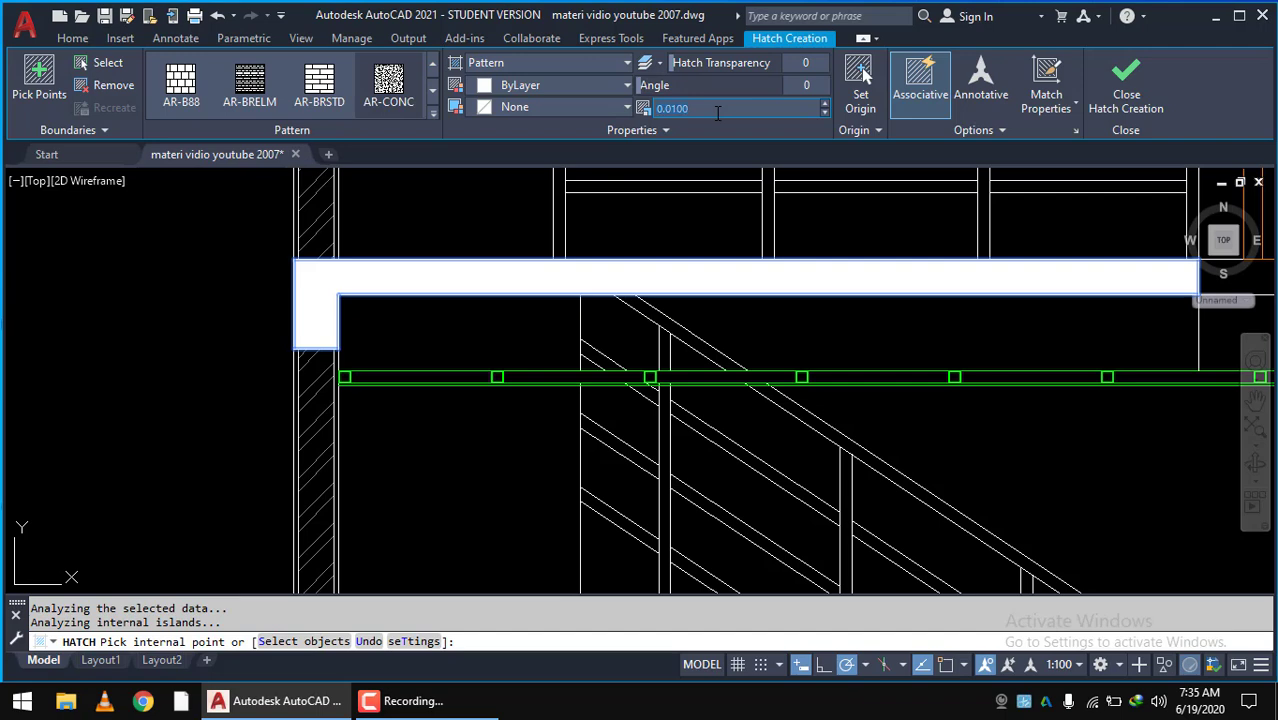
# - End the hatch command, leaving the slab above the stair unhatched
pyautogui.scroll(-2, 653, 170)
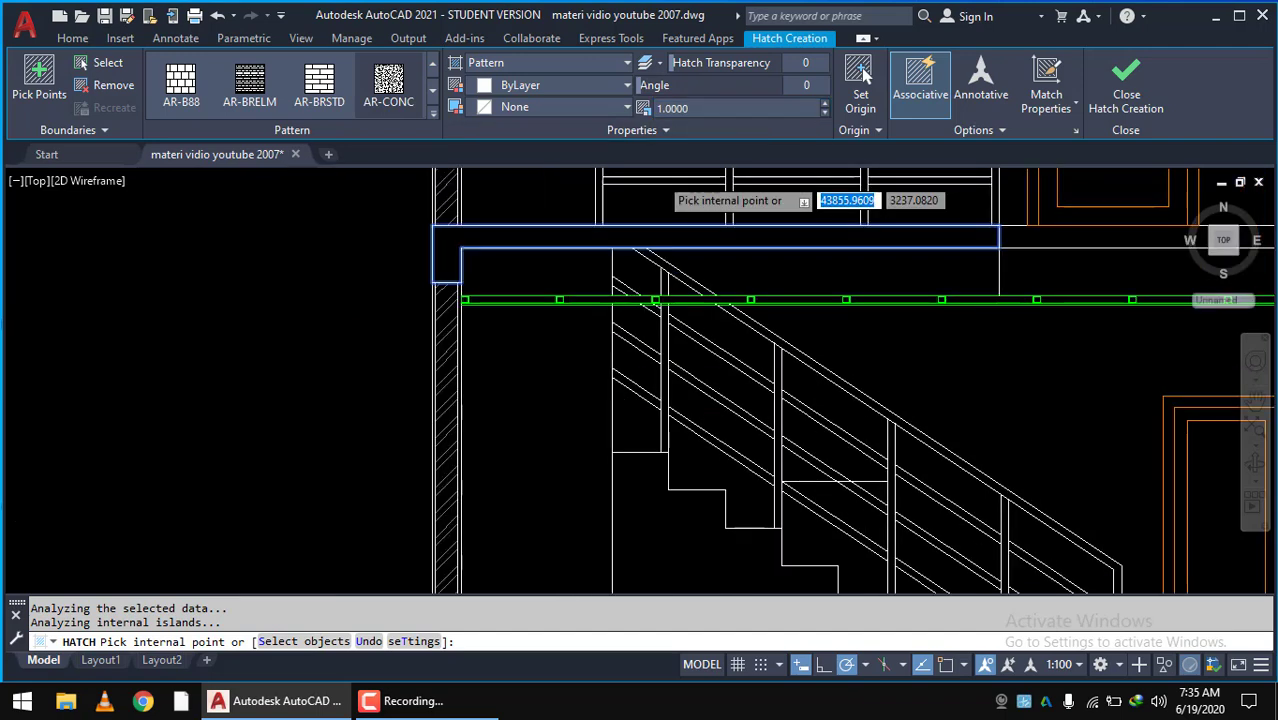
pyautogui.scroll(-2, 560, 261)
pyautogui.press('Return')
pyautogui.scroll(3, 600, 245)
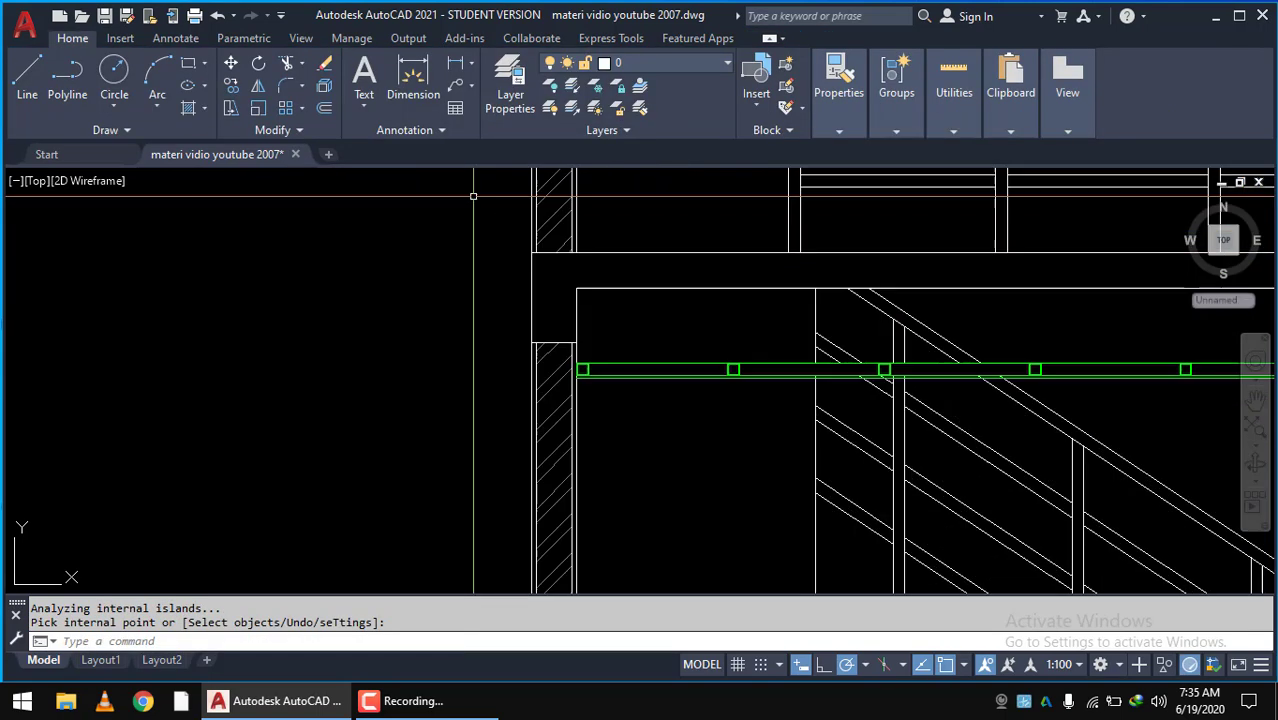
pyautogui.click(631, 284)
pyautogui.click(569, 295)
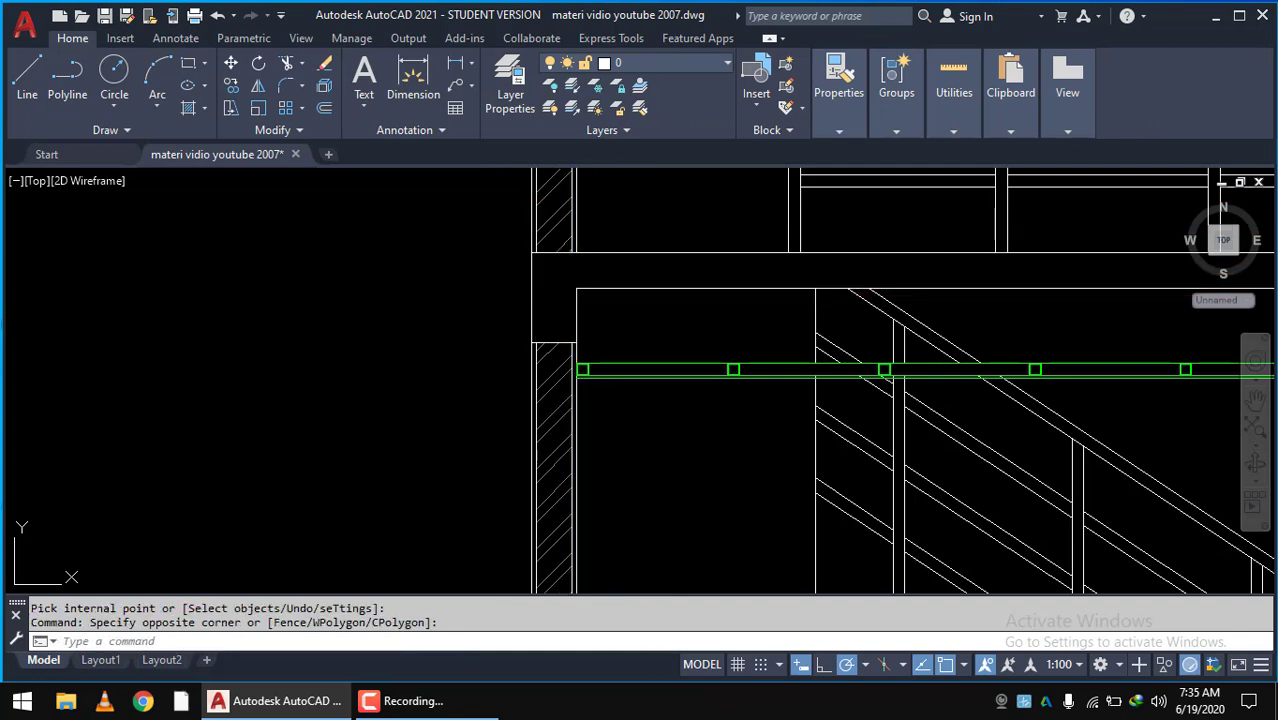
# - Fill the L-shaped slab above the stair with AR-CONC concrete hatch at scale 10
pyautogui.write('h')
pyautogui.press('Return')
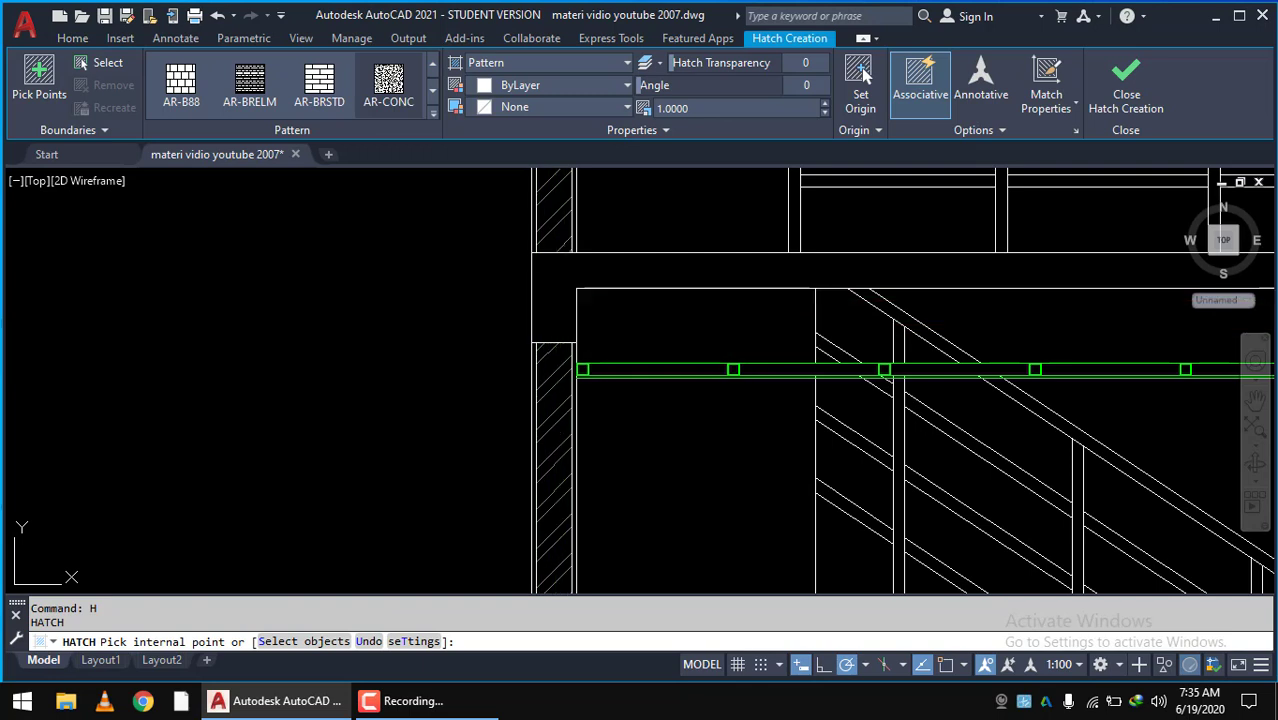
pyautogui.click(562, 300)
pyautogui.write('10')
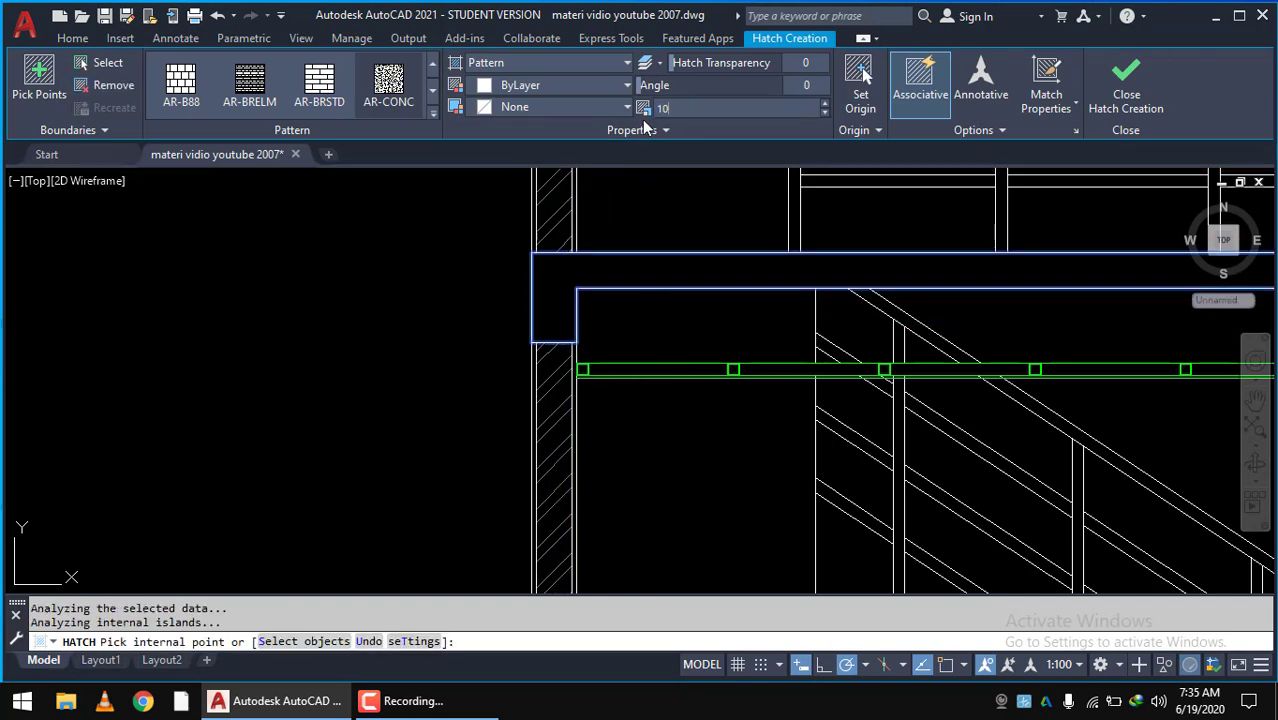
pyautogui.press('Return')
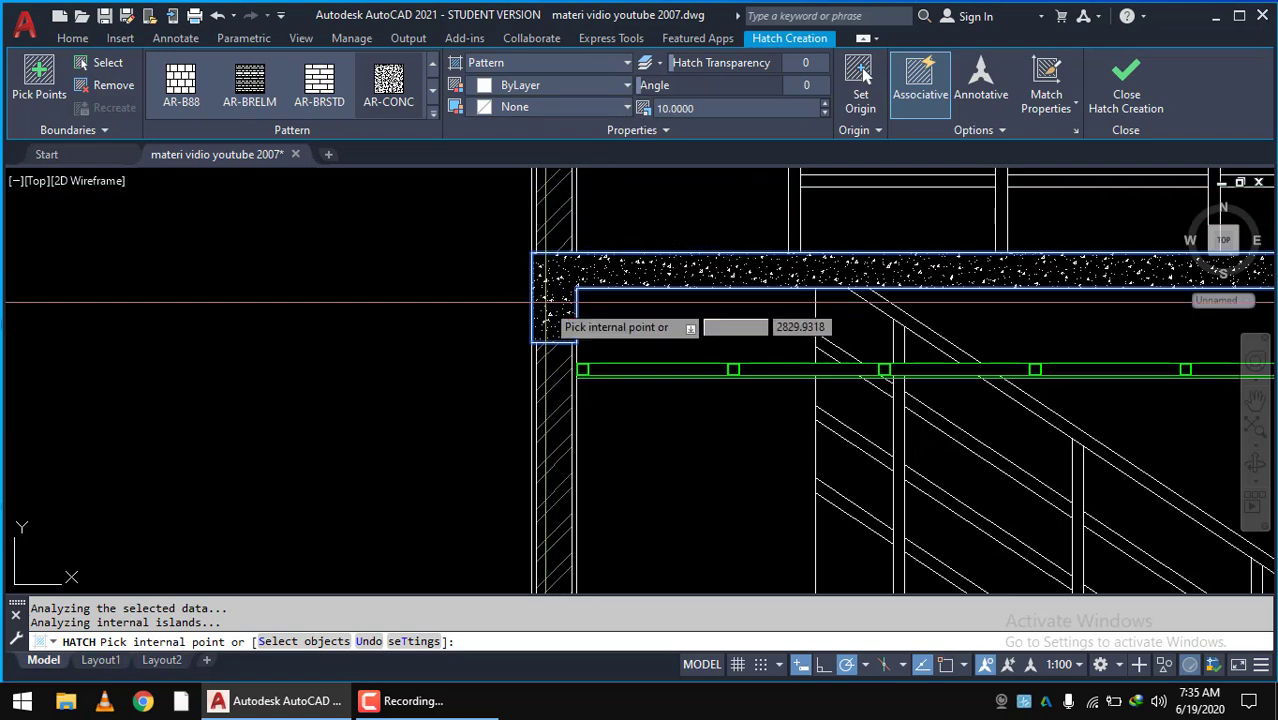
pyautogui.scroll(-3, 547, 300)
pyautogui.scroll(2, 860, 325)
pyautogui.scroll(1, 808, 288)
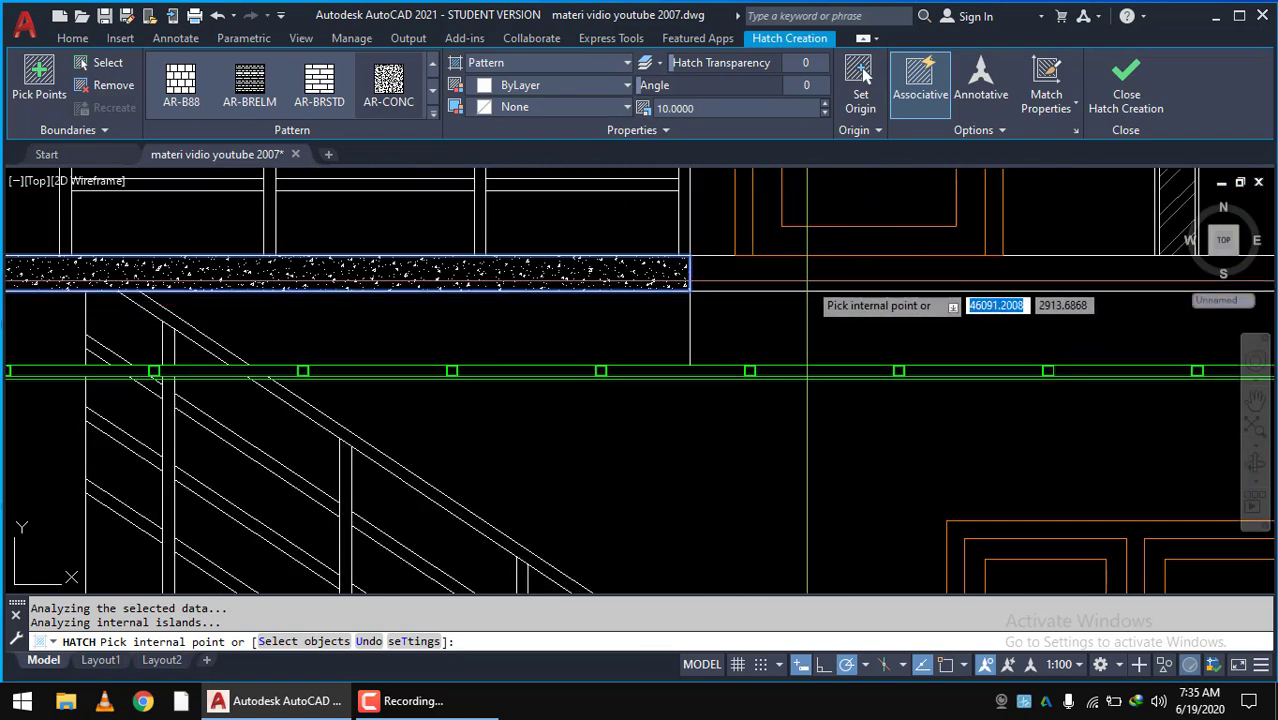
pyautogui.scroll(-1, 808, 290)
pyautogui.scroll(-2, 808, 300)
pyautogui.moveTo(1120, 340); pyautogui.dragTo(720, 340, button='middle')
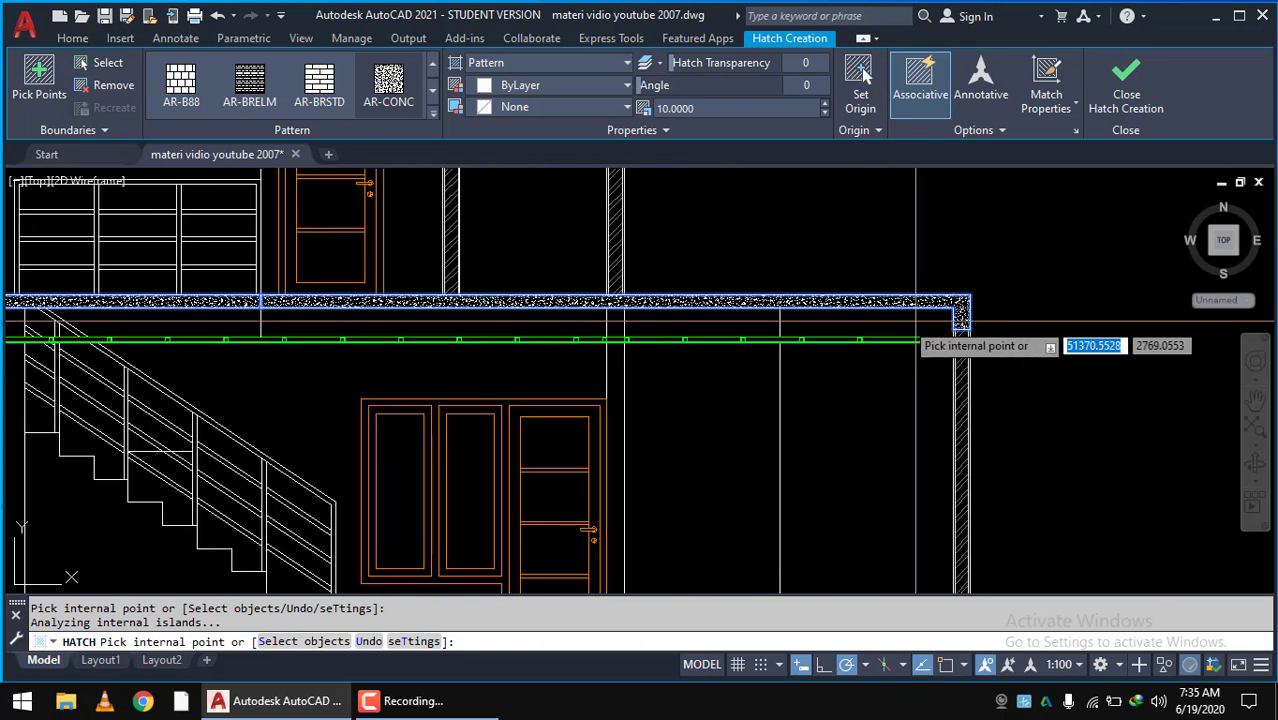
pyautogui.press('Escape')
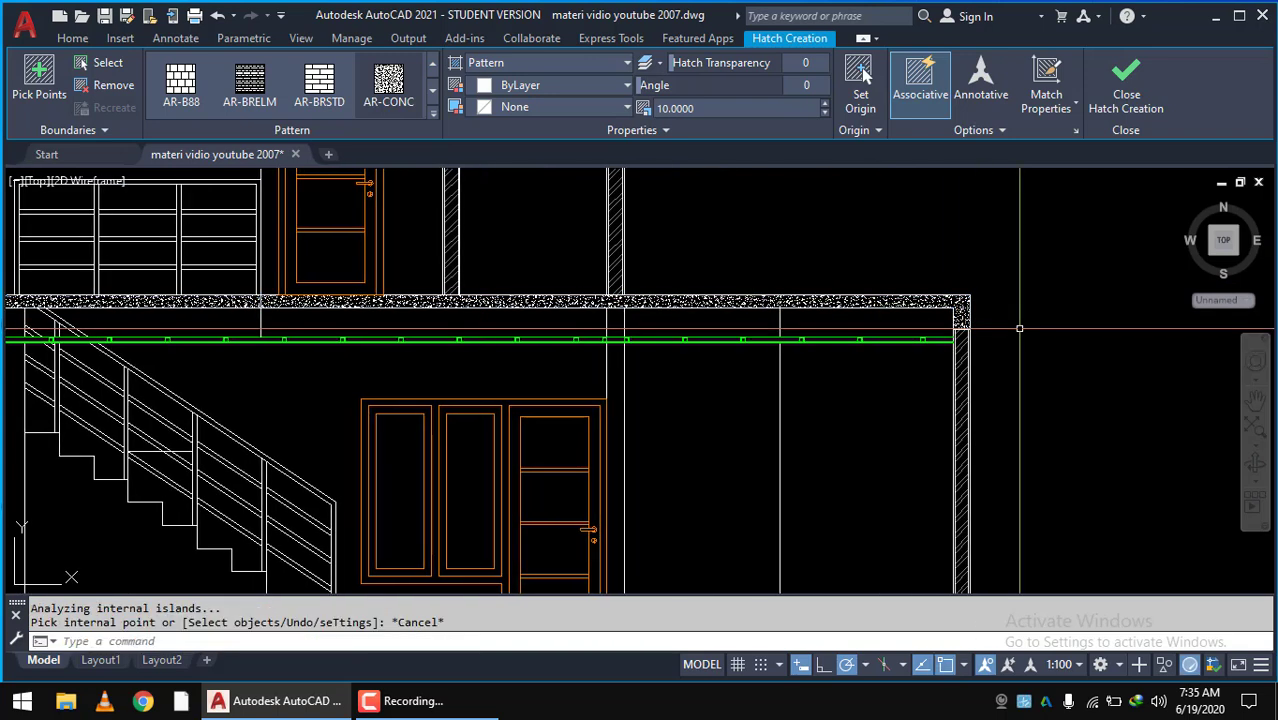
pyautogui.scroll(-2, 960, 340)
pyautogui.scroll(3, 424, 333)
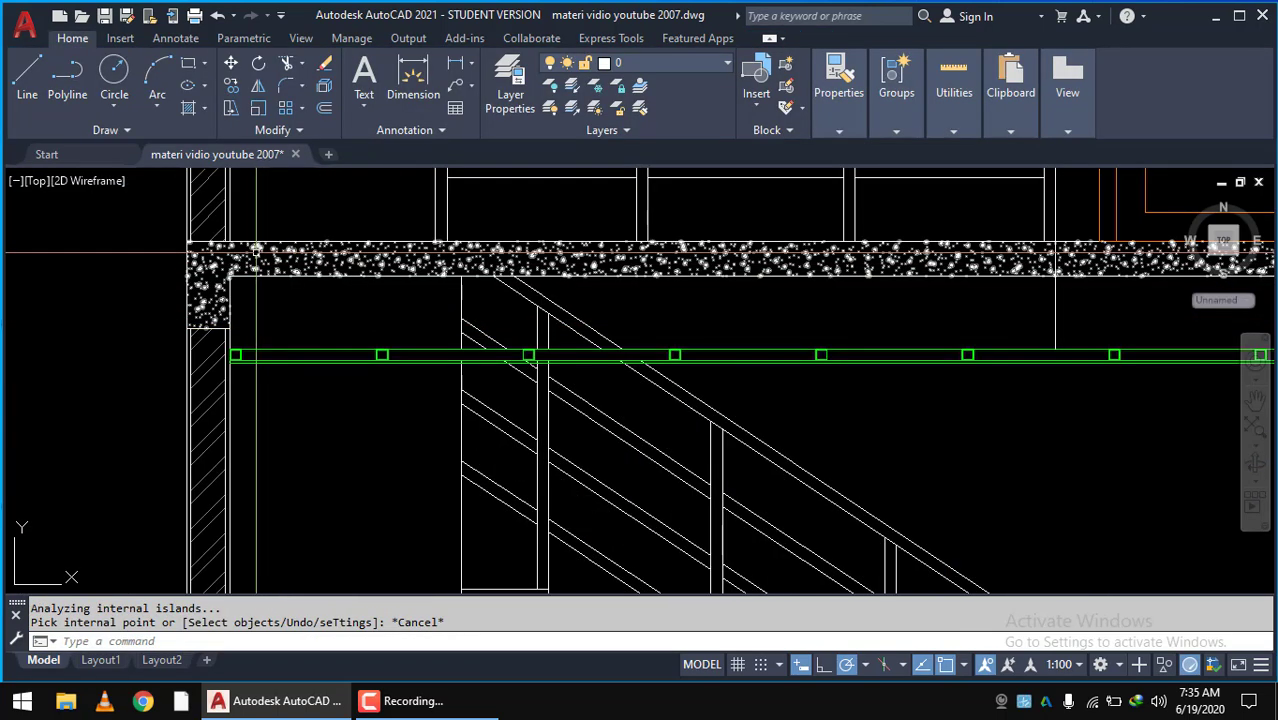
# - Move the slab's concrete hatch from its current layer onto the ARSIR layer
pyautogui.click(700, 260)
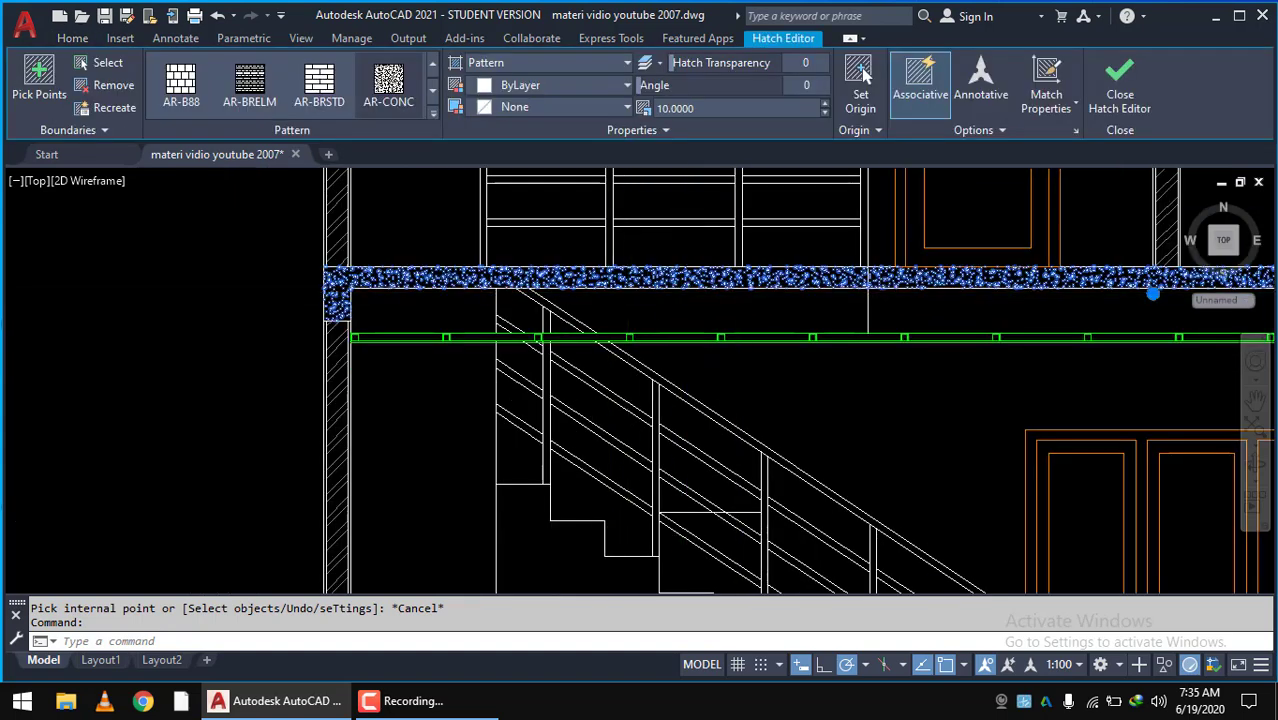
pyautogui.scroll(-3, 700, 300)
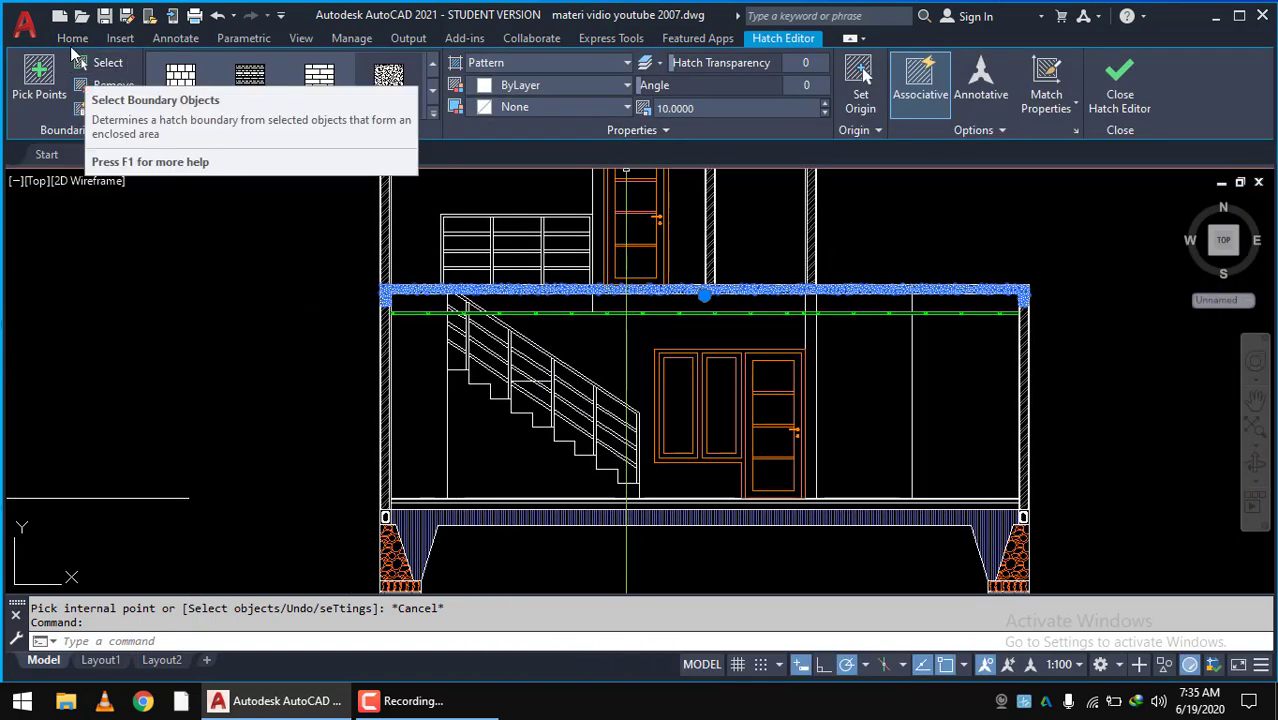
pyautogui.click(69, 42)
pyautogui.click(667, 59)
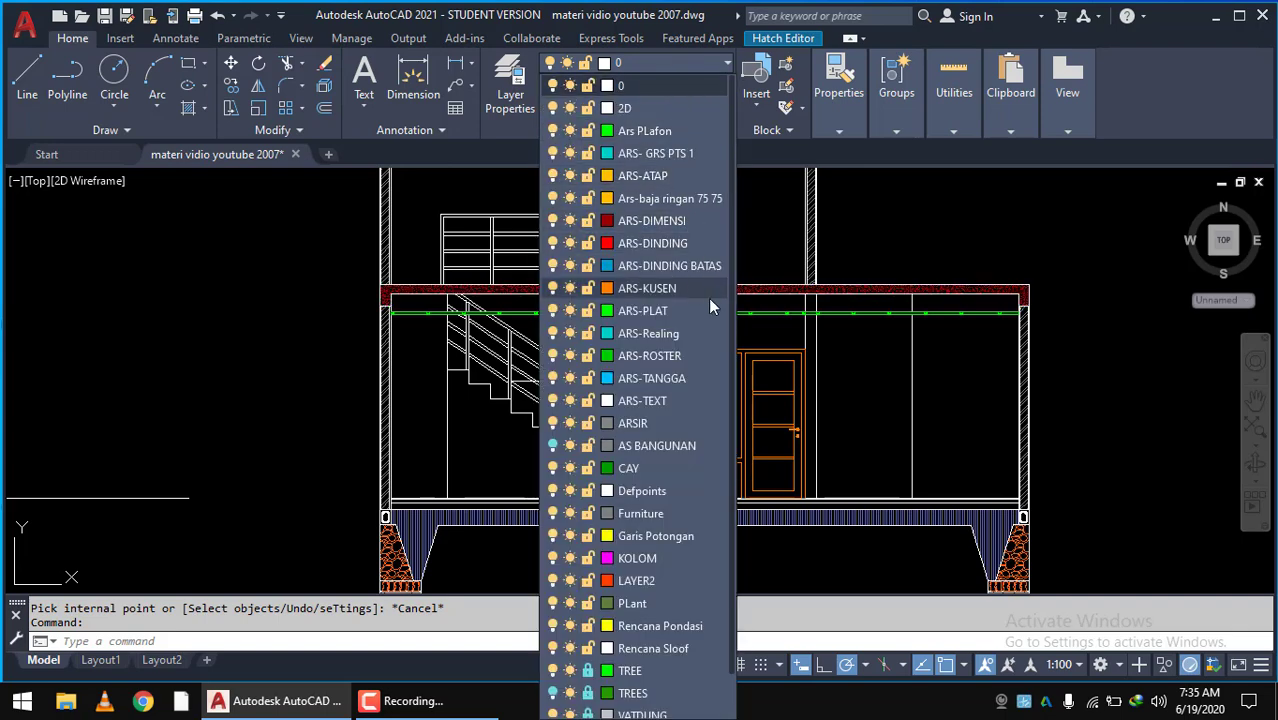
pyautogui.click(706, 296)
pyautogui.click(656, 421)
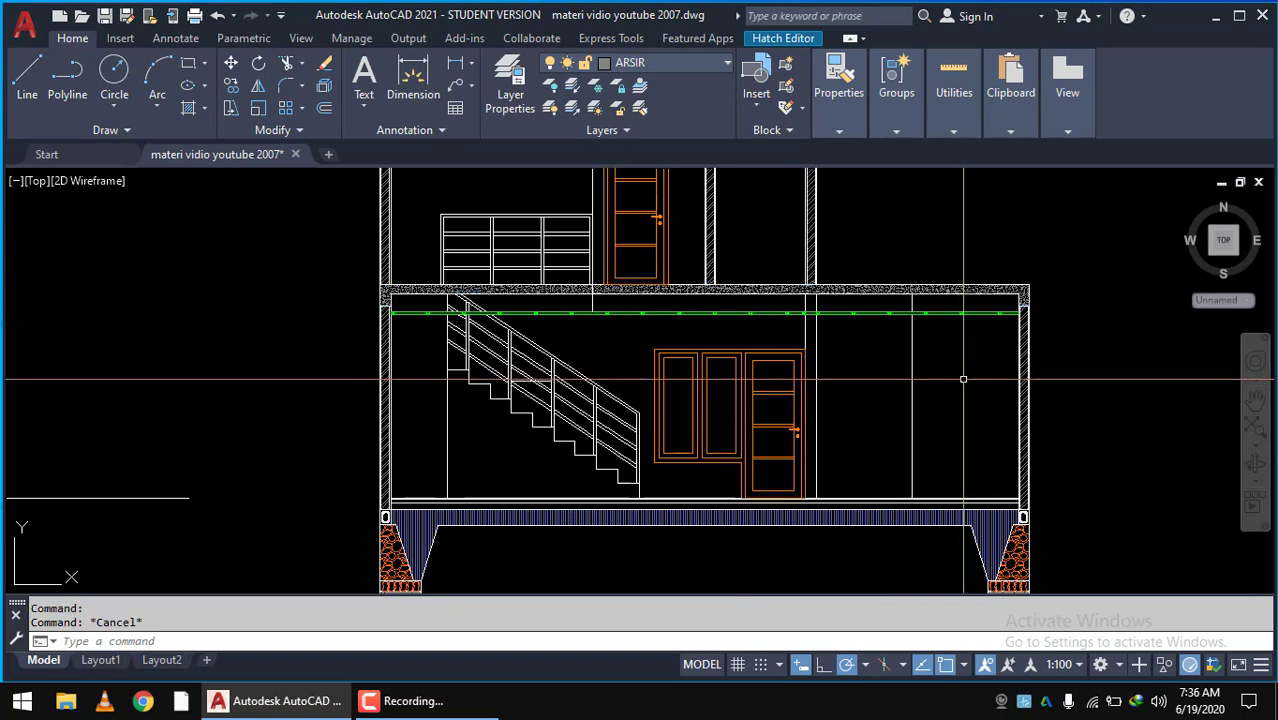
pyautogui.press('Escape')
pyautogui.scroll(-3, 963, 379)
pyautogui.scroll(3, 585, 423)
pyautogui.scroll(2, 430, 440)
pyautogui.moveTo(530, 384)
pyautogui.mouseDown(button='middle')
pyautogui.moveTo(510, 390)
pyautogui.moveTo(500, 495)
pyautogui.mouseUp(button='middle')
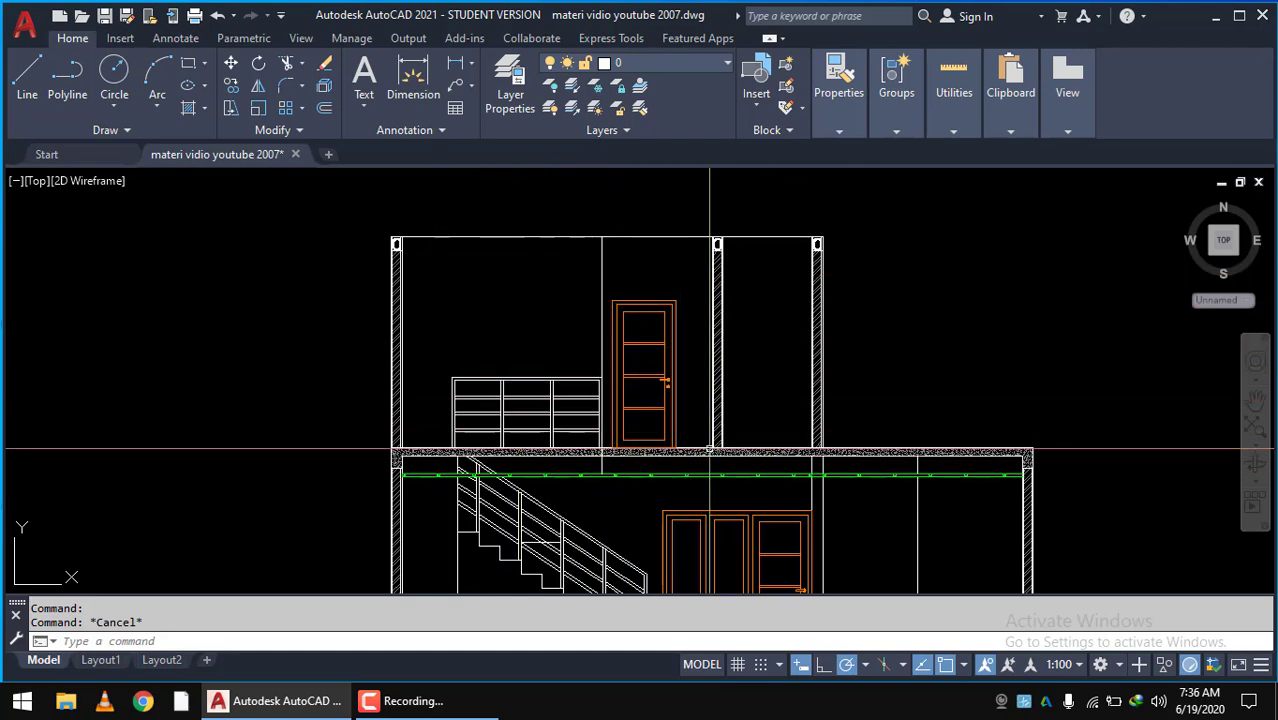
pyautogui.scroll(2, 445, 489)
pyautogui.scroll(2, 426, 486)
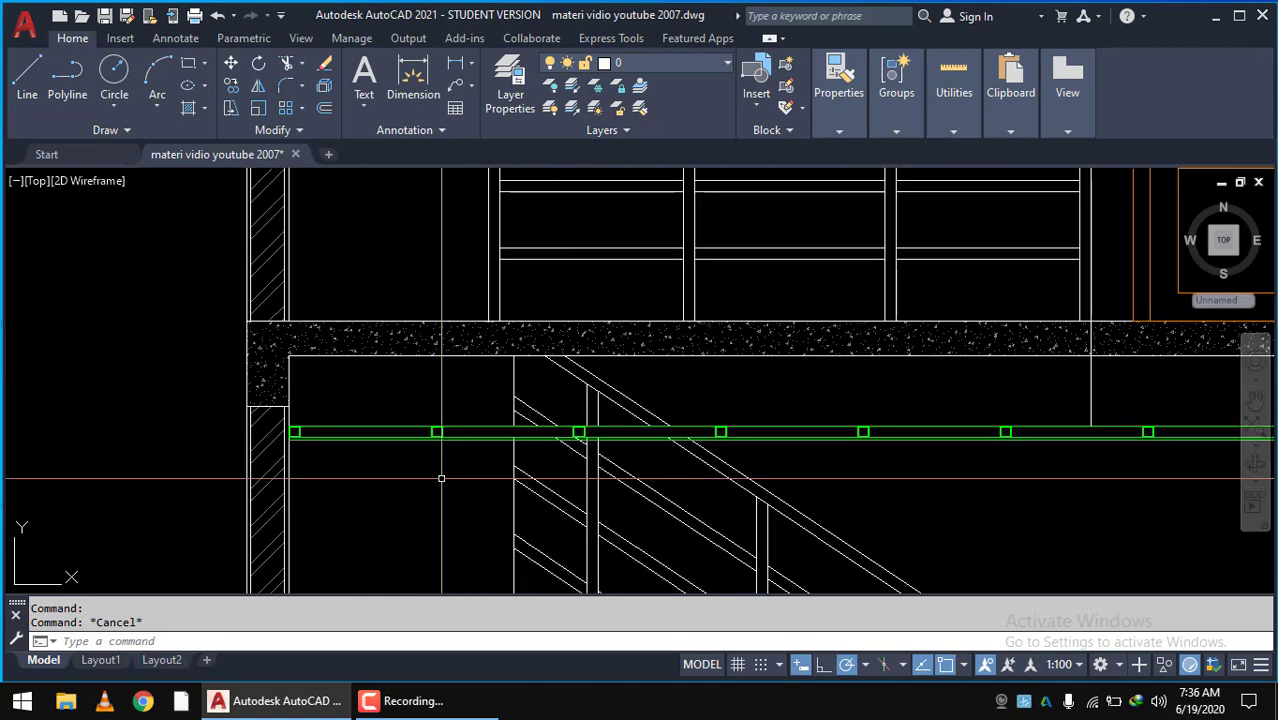
pyautogui.scroll(-3, 440, 470)
pyautogui.scroll(1, 478, 430)
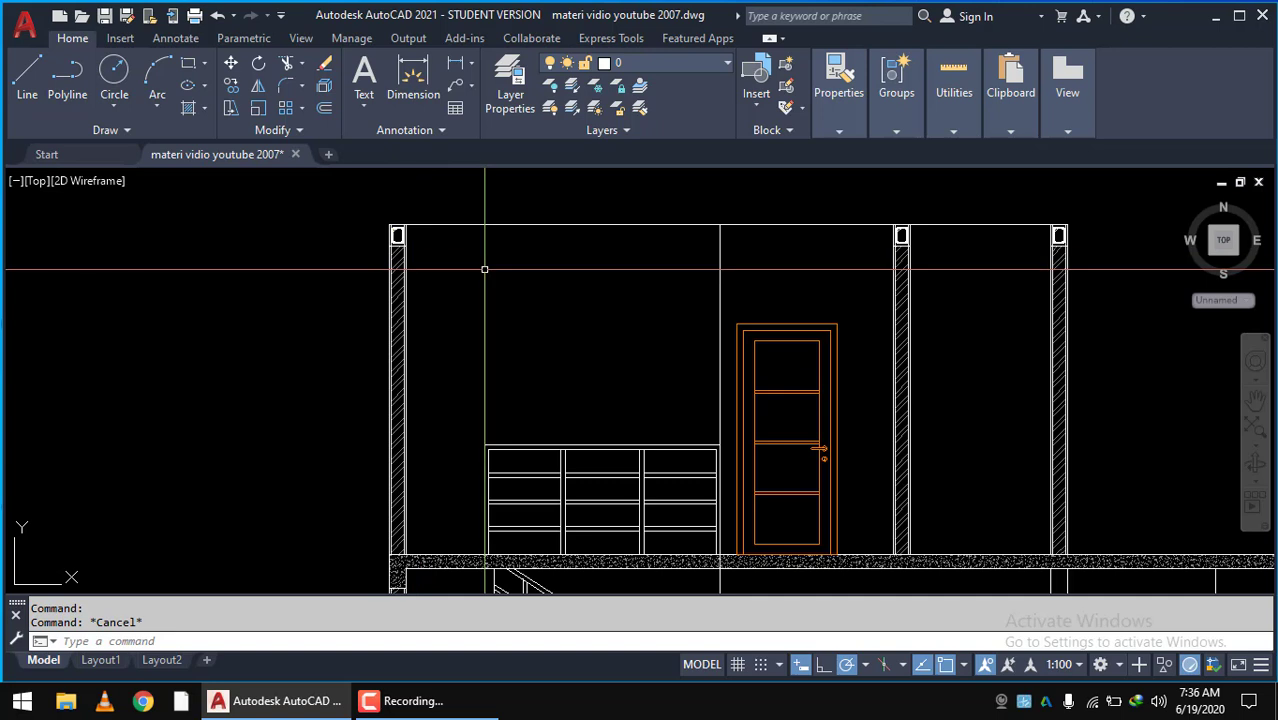
pyautogui.write('O')
# - Offset the upper storey's top wall line 300 downward
pyautogui.press('Return')
pyautogui.write('30')
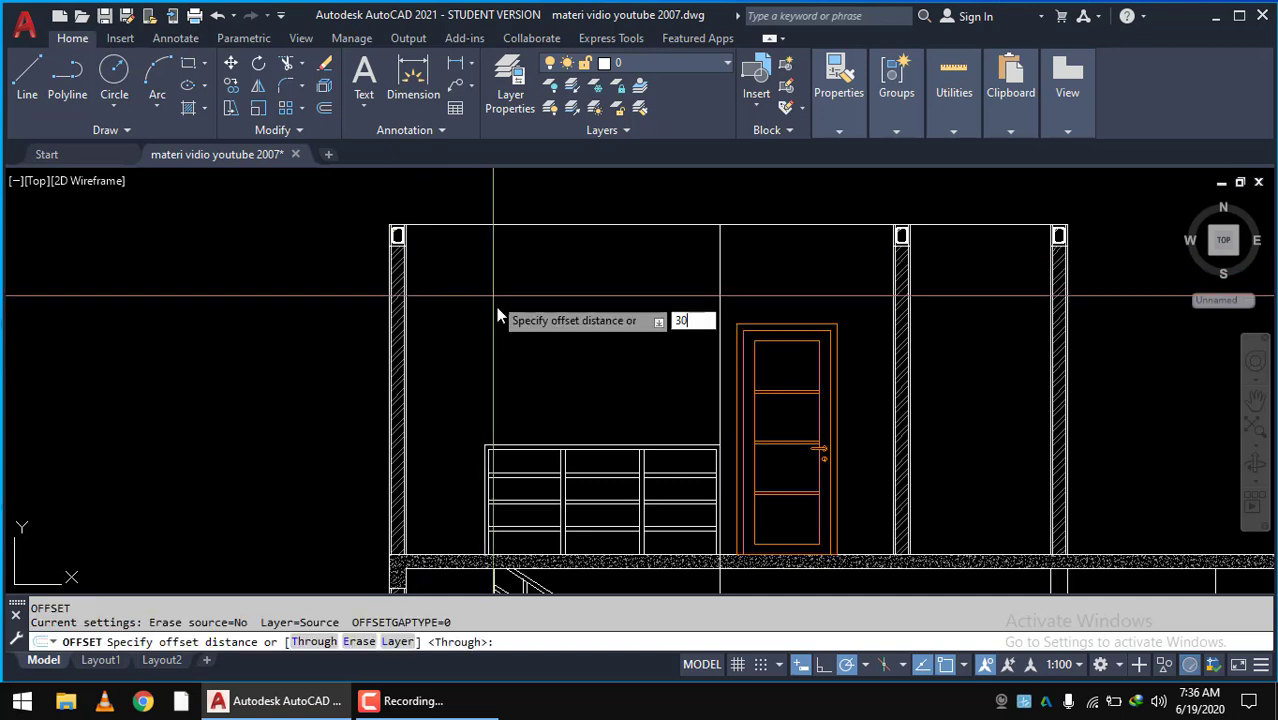
pyautogui.write('0')
pyautogui.press('Return')
pyautogui.click(489, 223)
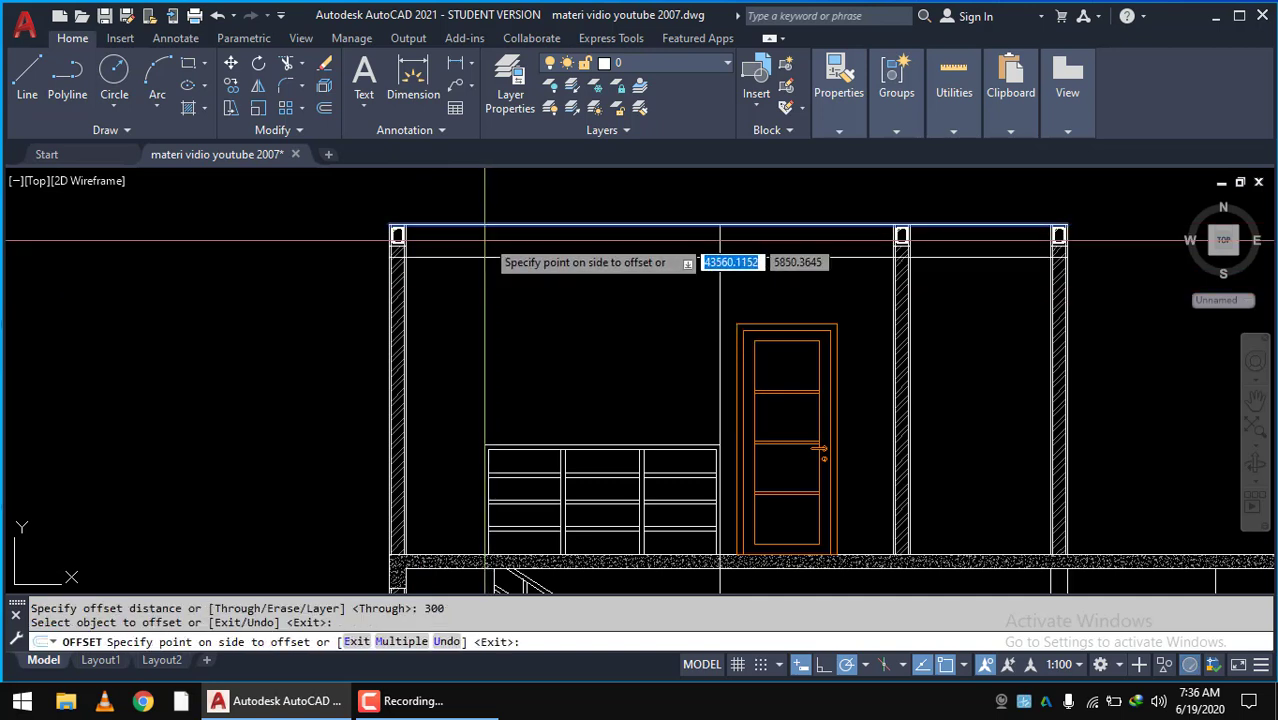
pyautogui.click(483, 308)
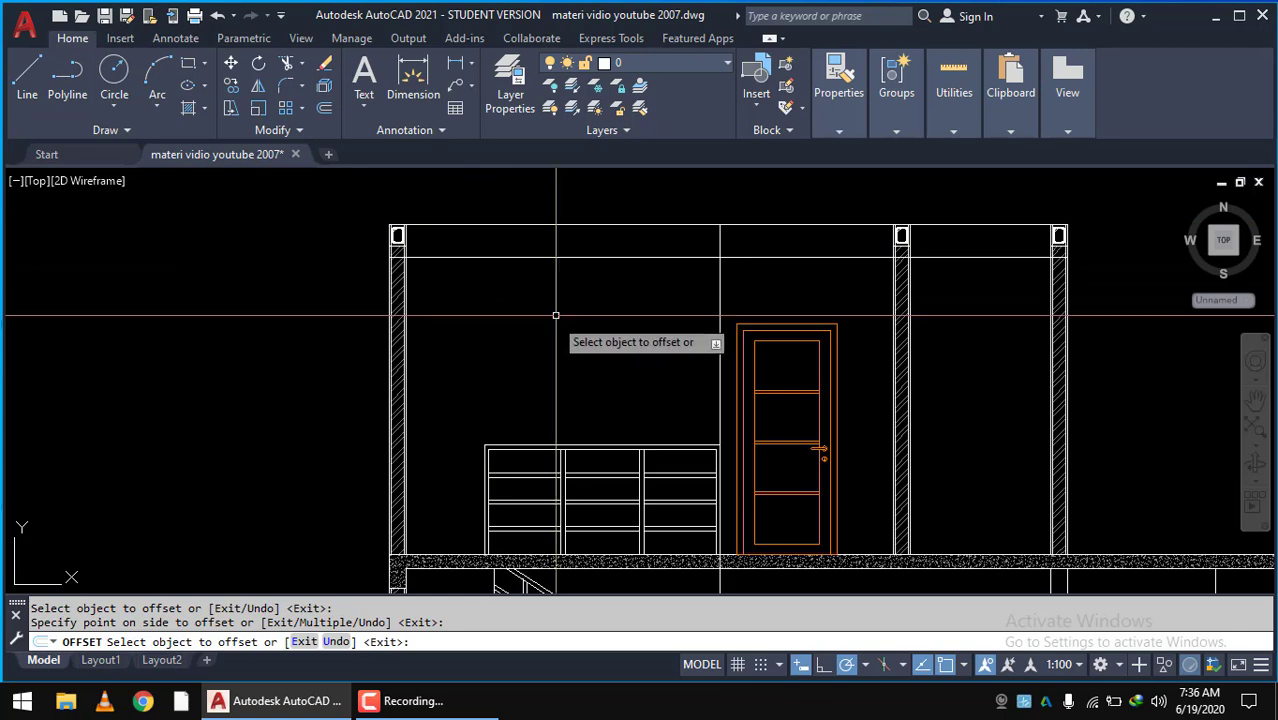
pyautogui.press('Escape')
# - Select the green plafon line together with all its hanger squares
pyautogui.scroll(3, 445, 415)
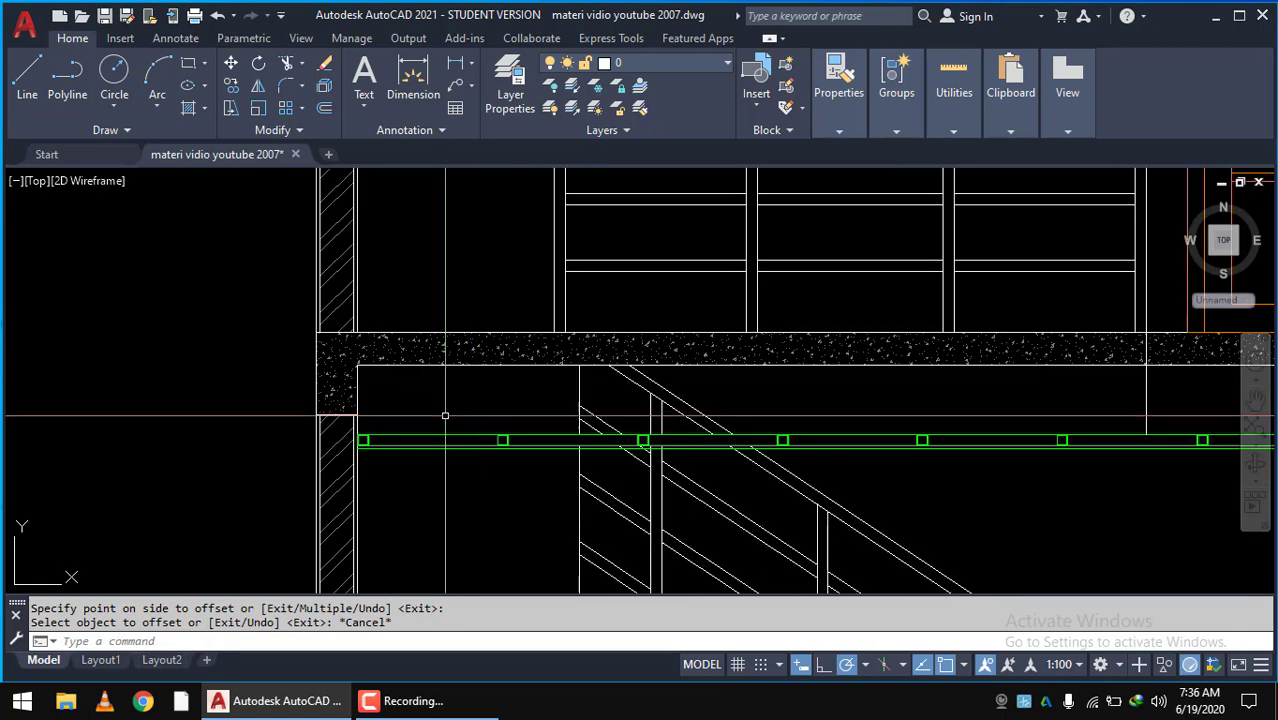
pyautogui.scroll(2, 445, 415)
pyautogui.scroll(2, 400, 440)
pyautogui.click(357, 485)
pyautogui.click(188, 345)
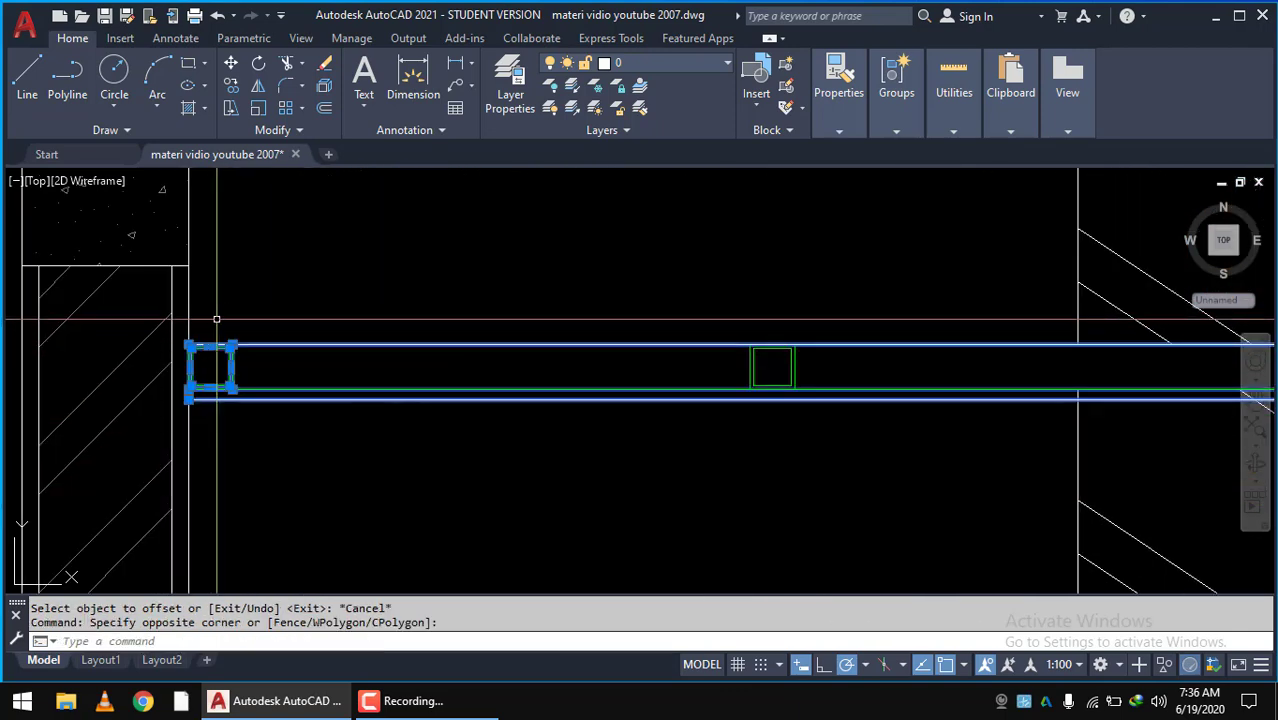
pyautogui.scroll(-2, 216, 319)
pyautogui.click(685, 394)
pyautogui.scroll(2, 685, 394)
pyautogui.click(897, 400)
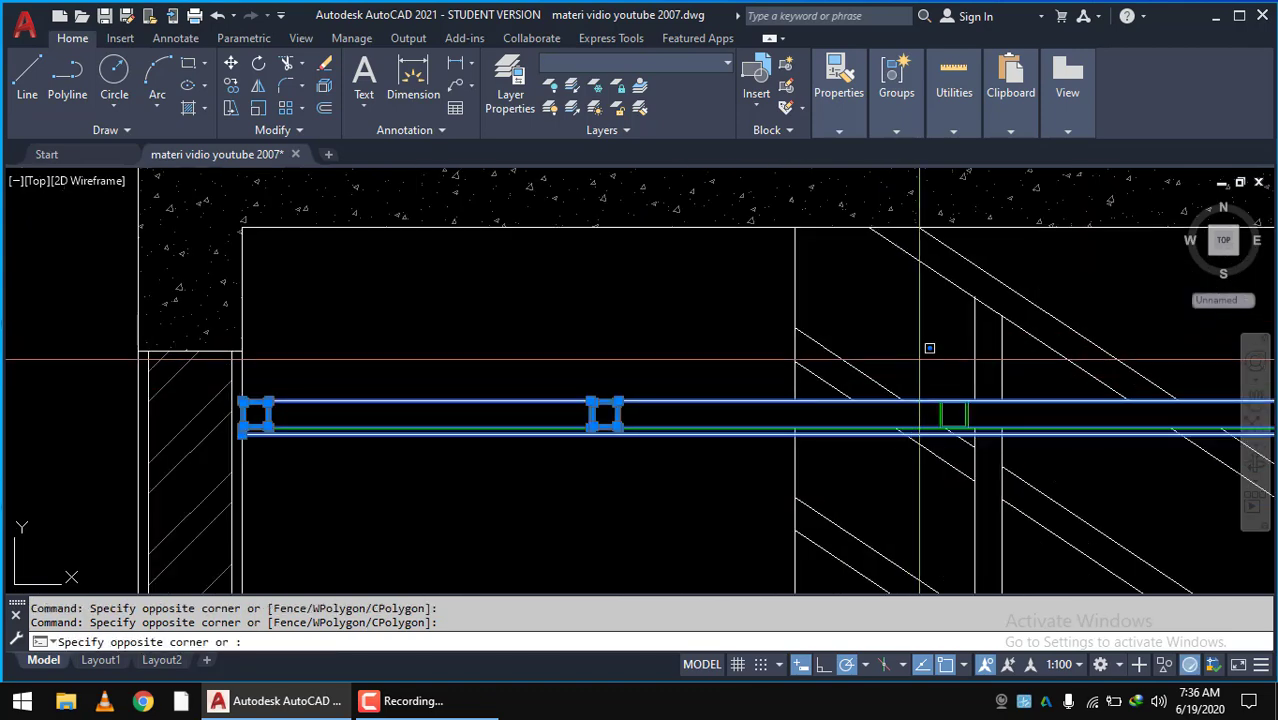
pyautogui.click(975, 440)
pyautogui.scroll(-4, 628, 438)
pyautogui.moveTo(628, 438); pyautogui.dragTo(478, 438, button='middle')
pyautogui.click(723, 403)
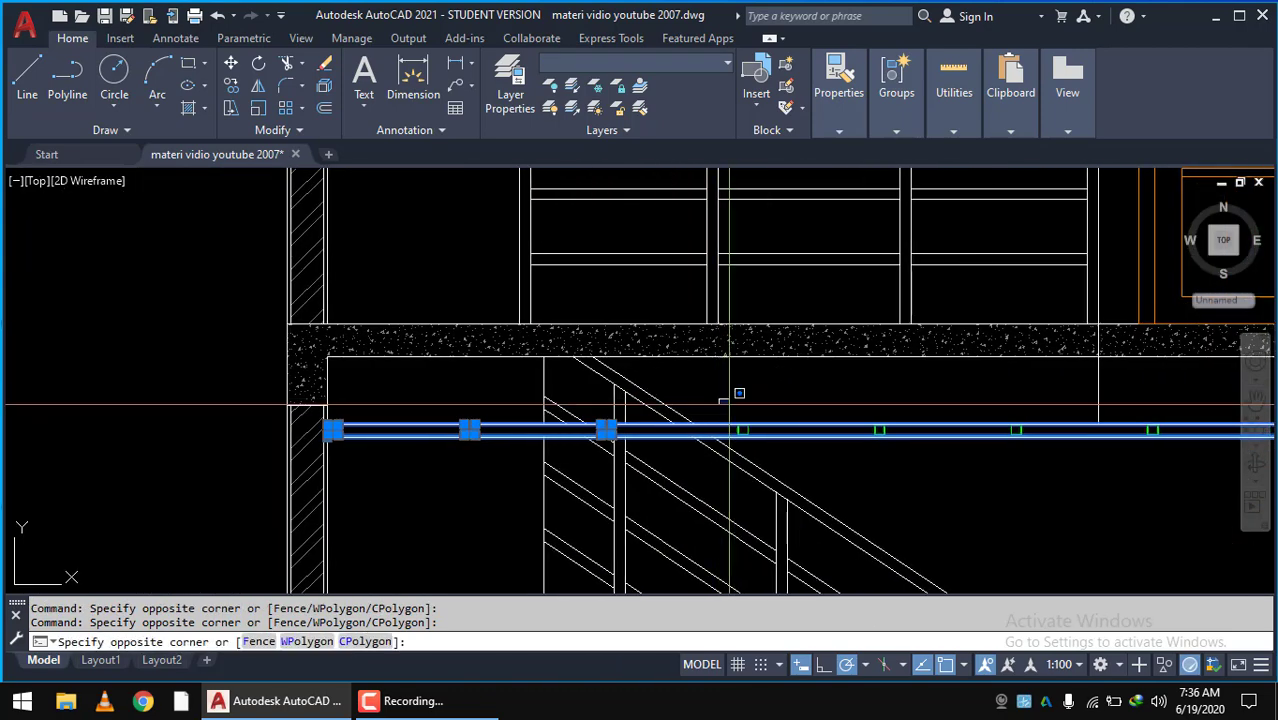
pyautogui.click(1070, 488)
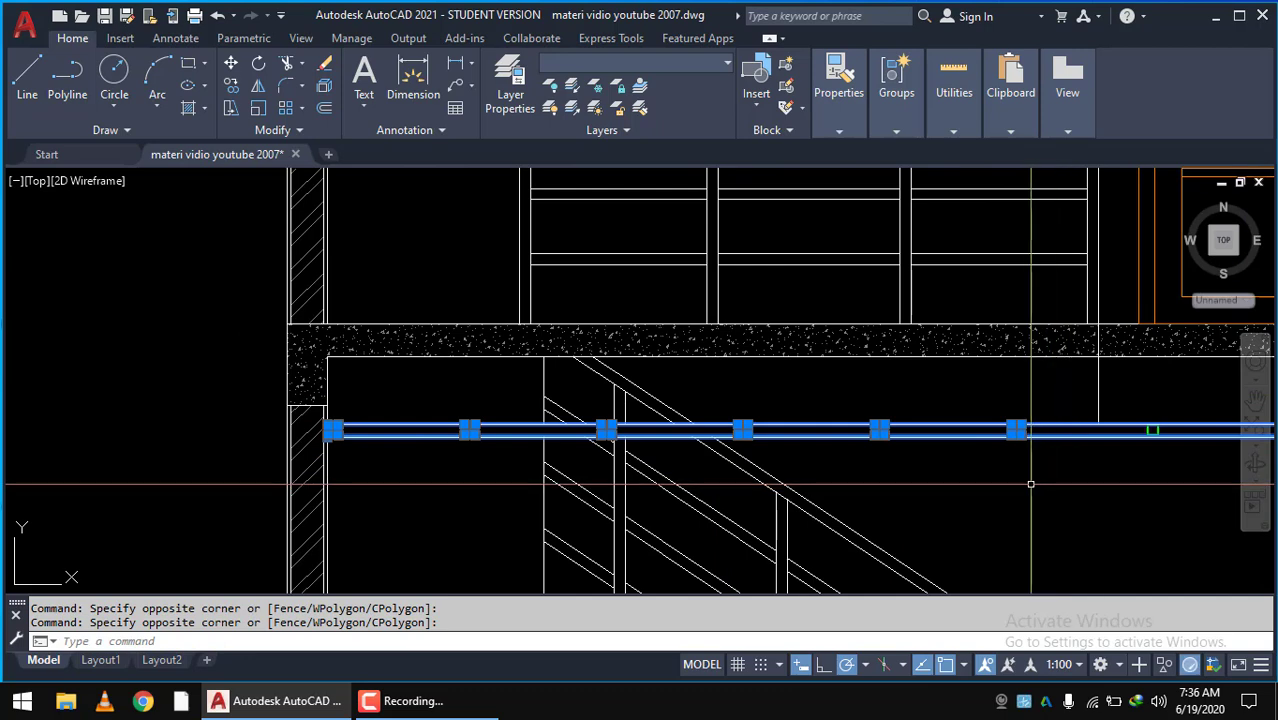
pyautogui.write('co')
# - Copy the plafon line and hangers 3120 up onto the upper storey
pyautogui.press('Return')
pyautogui.scroll(1, 360, 440)
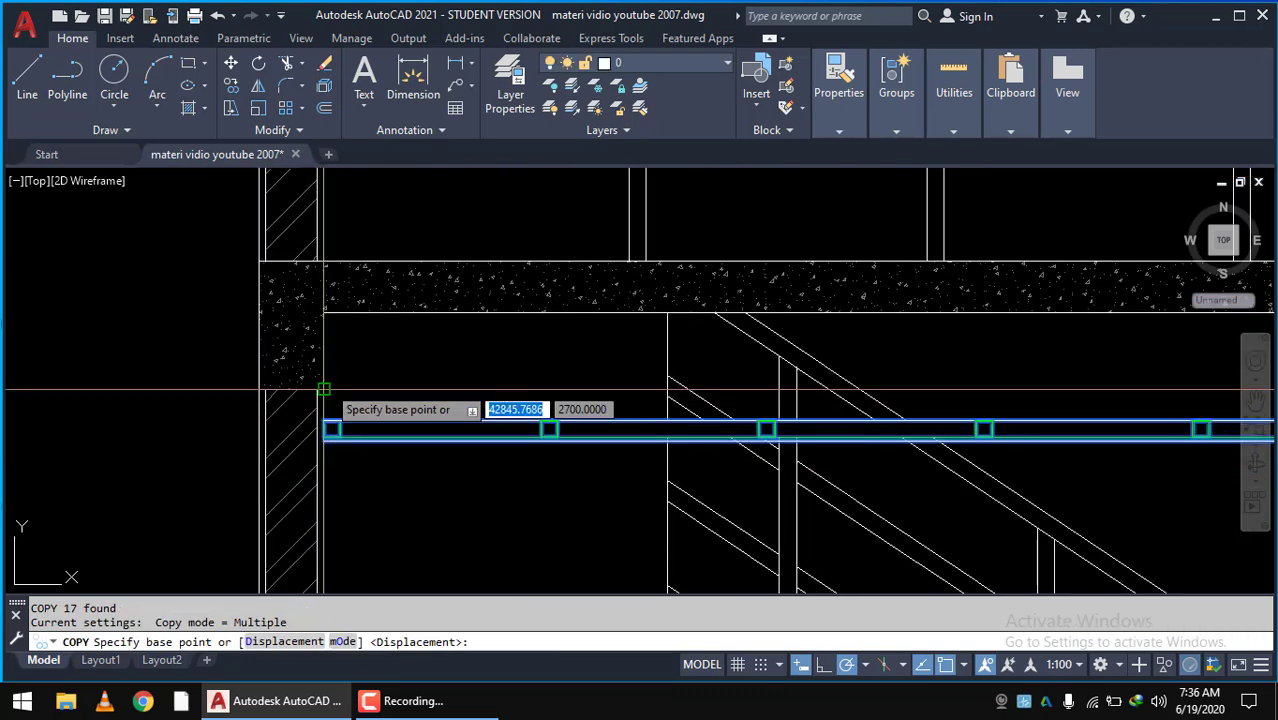
pyautogui.scroll(3, 323, 421)
pyautogui.scroll(2, 290, 447)
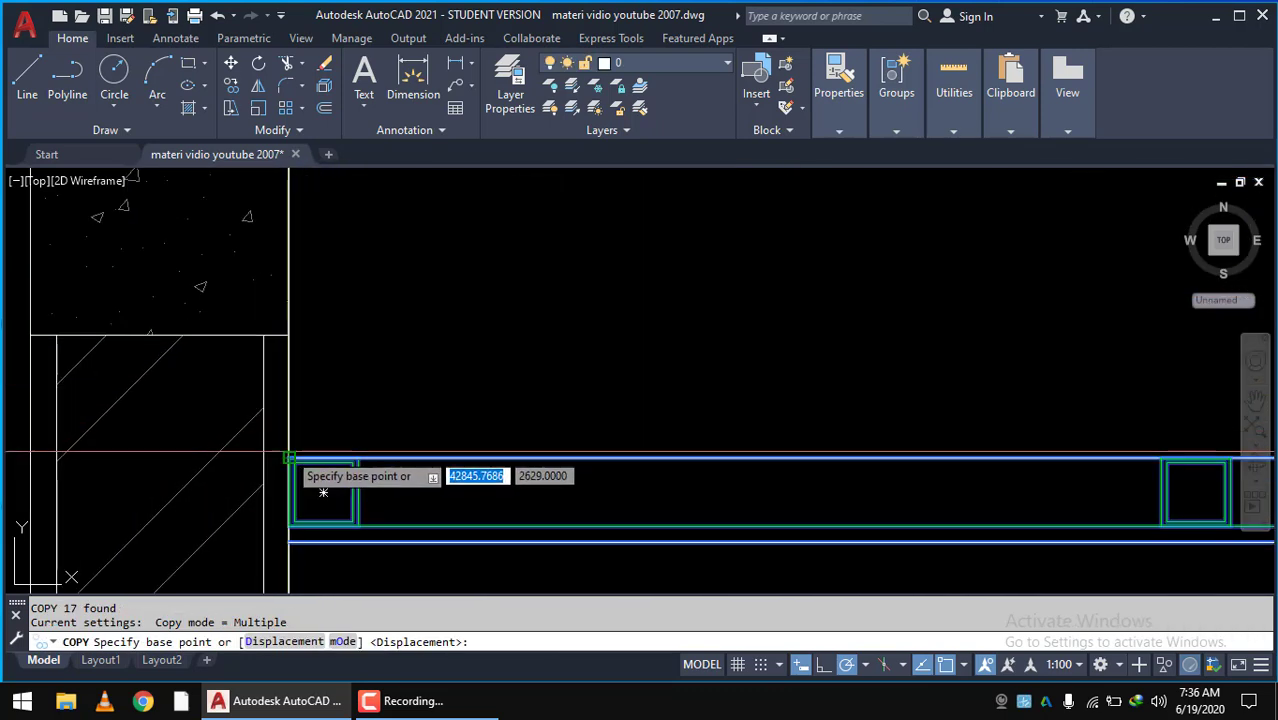
pyautogui.click(288, 541)
pyautogui.scroll(-3, 288, 530)
pyautogui.scroll(2, 450, 400)
pyautogui.moveTo(430, 370)
pyautogui.mouseDown(button='middle')
pyautogui.moveTo(505, 403)
pyautogui.moveTo(456, 276)
pyautogui.mouseUp(button='middle')
pyautogui.scroll(3, 442, 262)
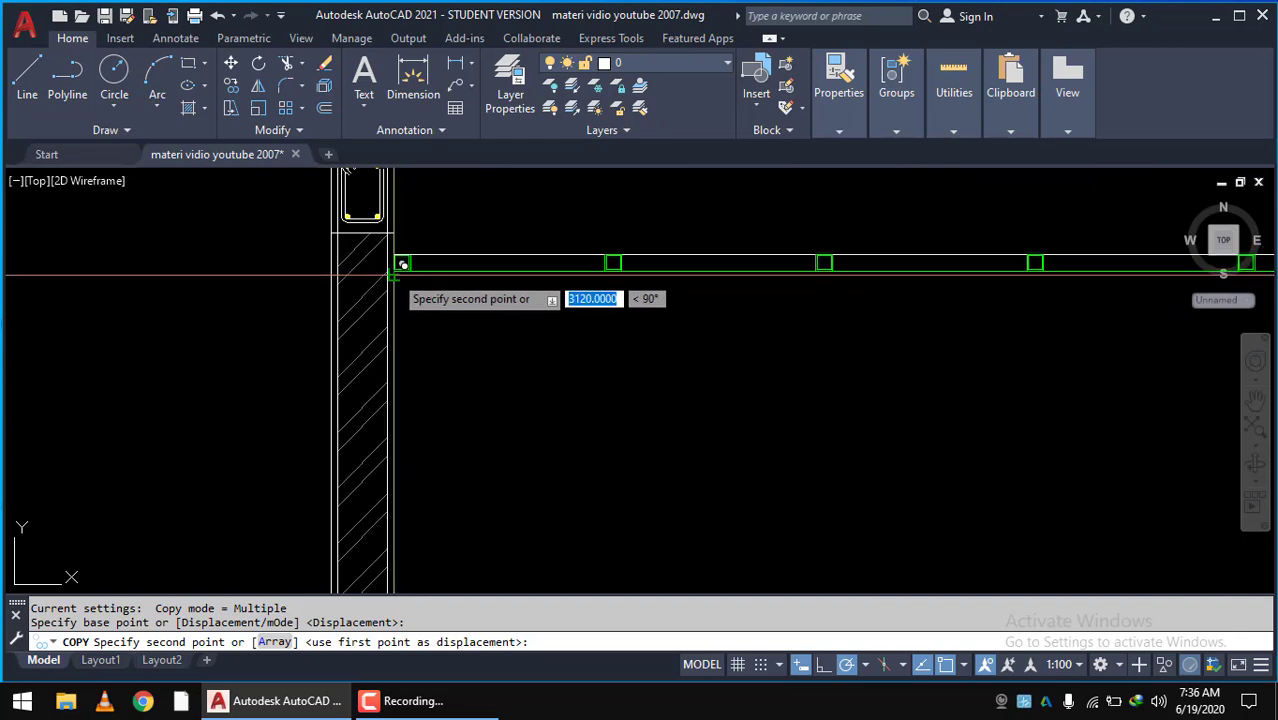
pyautogui.click(425, 302)
pyautogui.scroll(-3, 434, 305)
pyautogui.moveTo(618, 417); pyautogui.dragTo(308, 396, button='middle')
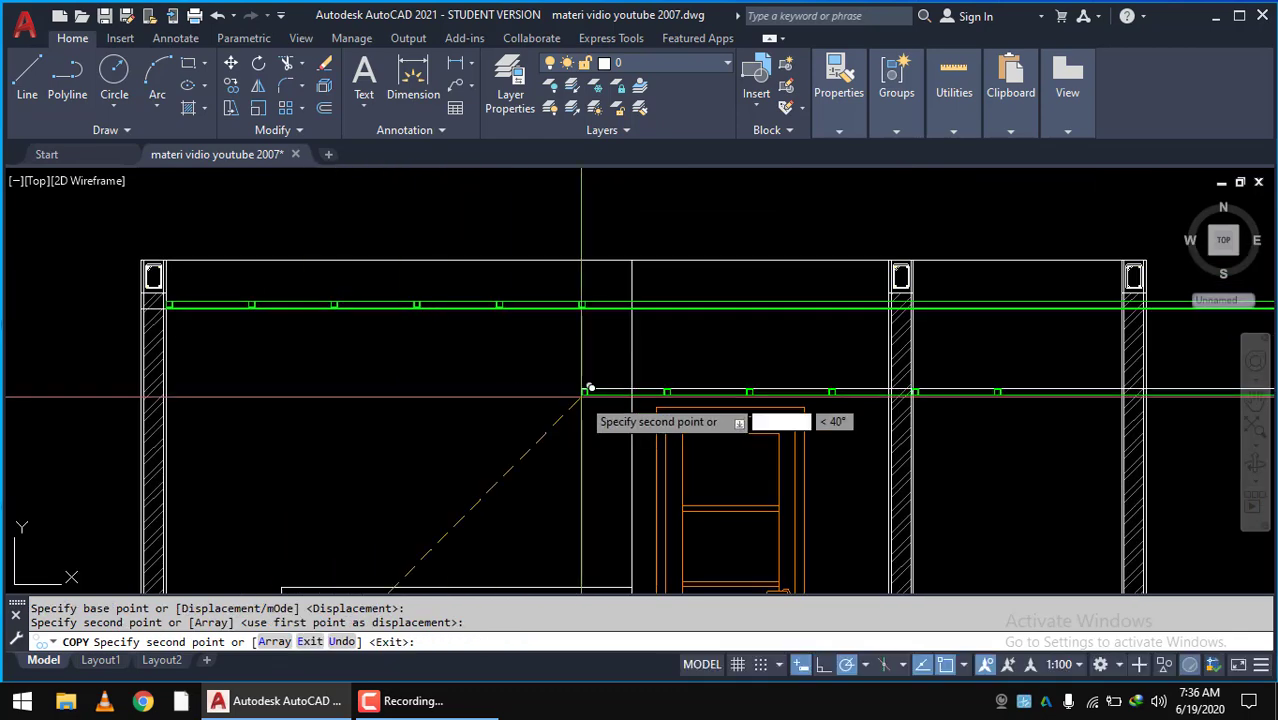
pyautogui.press('Escape')
pyautogui.moveTo(1057, 308); pyautogui.dragTo(633, 308, button='middle')
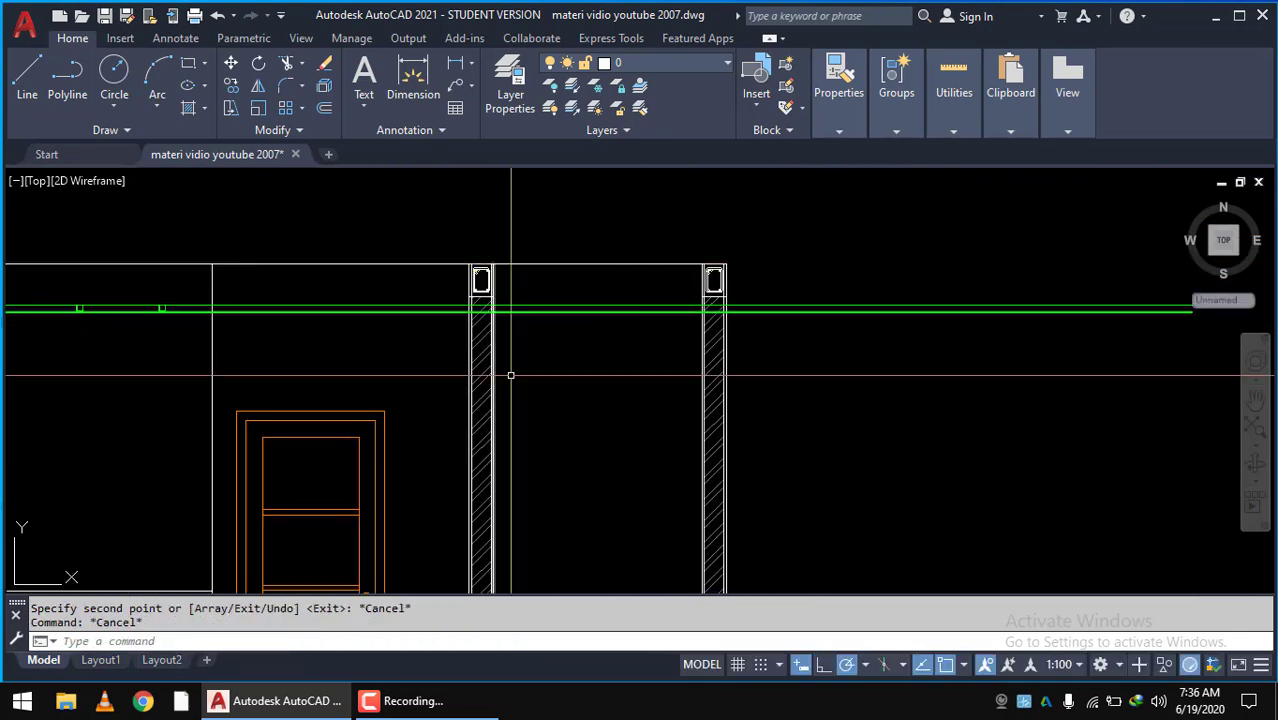
pyautogui.write('tr')
pyautogui.press('Return')
pyautogui.scroll(2, 461, 328)
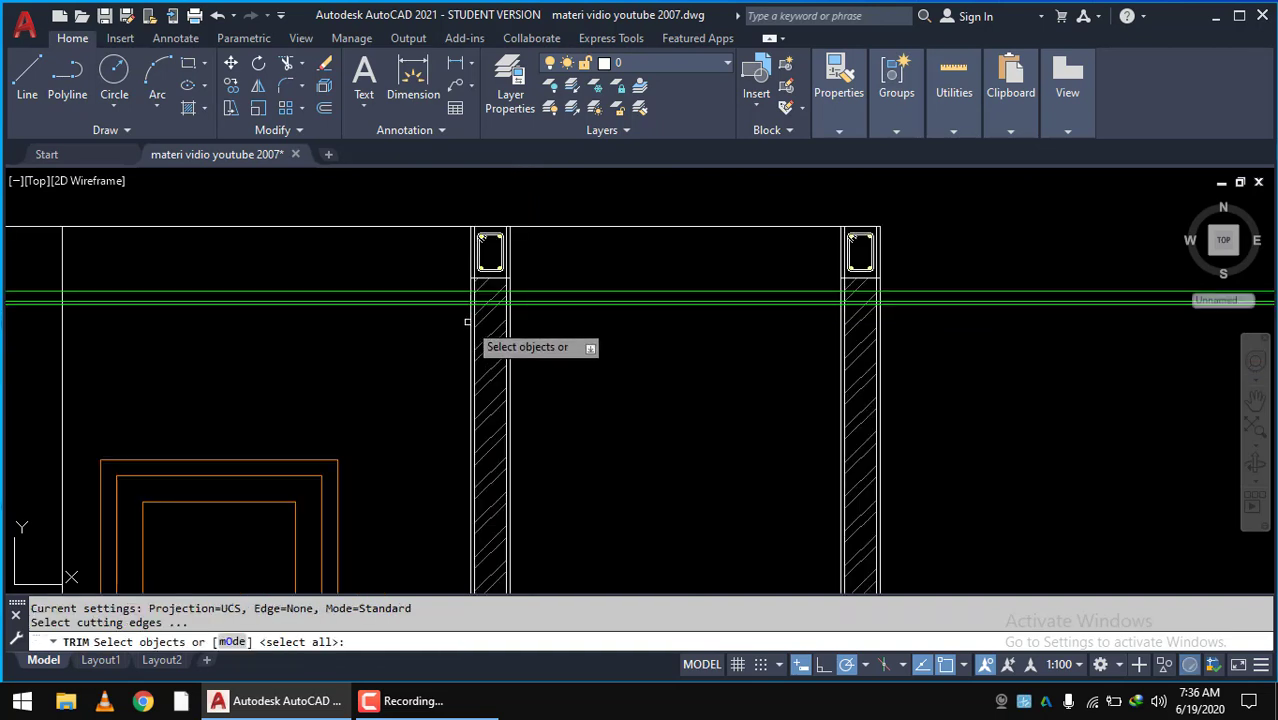
pyautogui.click(512, 320)
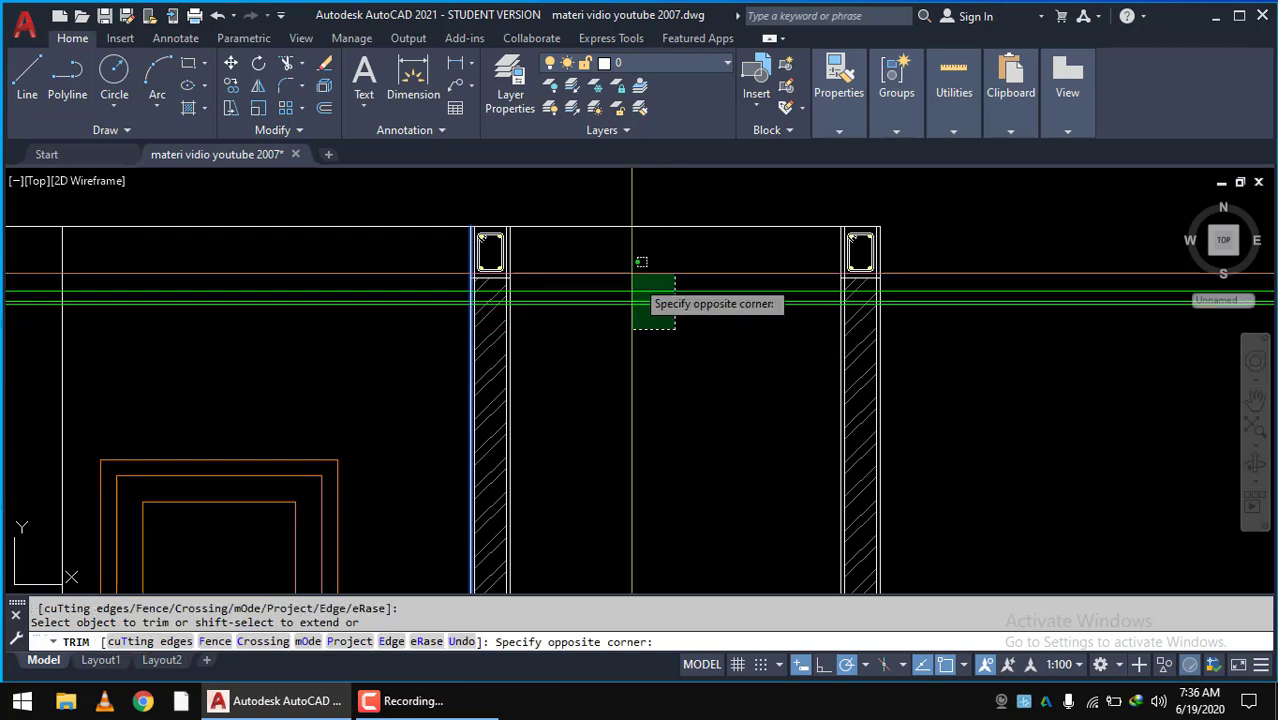
pyautogui.click(638, 270)
pyautogui.scroll(-2, 638, 270)
pyautogui.scroll(-2, 603, 318)
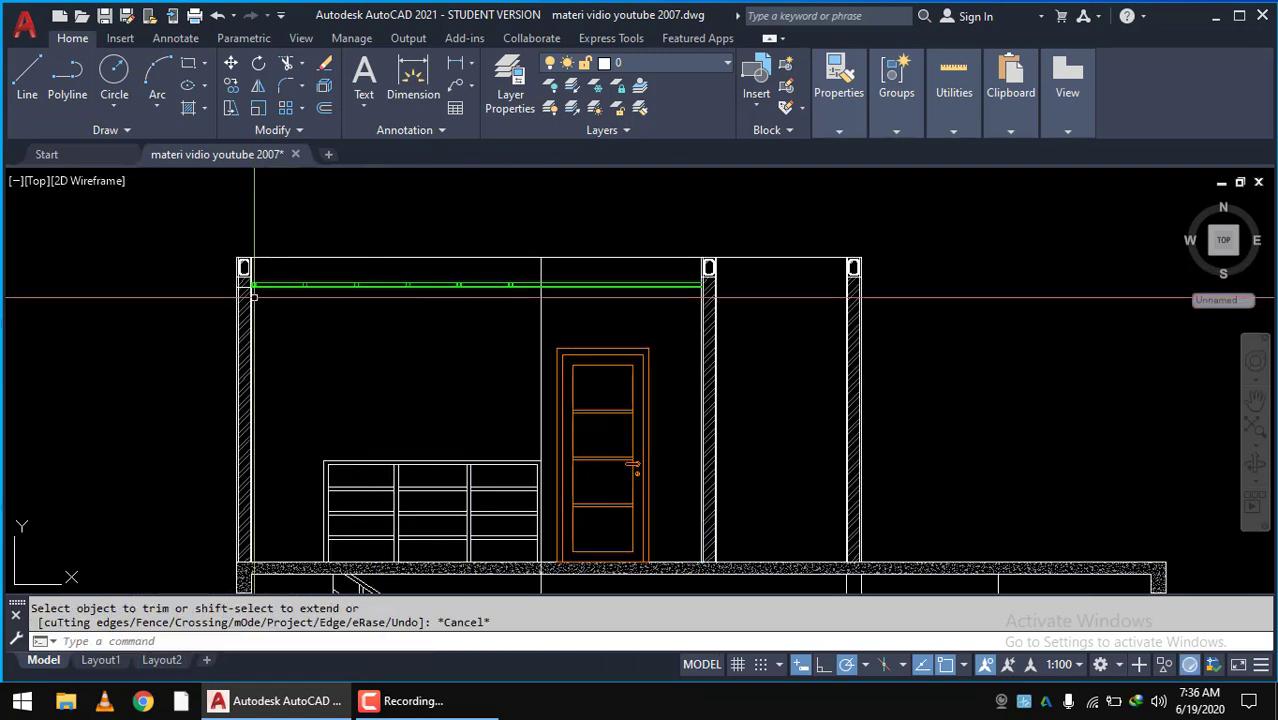
pyautogui.scroll(1, 254, 295)
pyautogui.scroll(3, 443, 286)
pyautogui.scroll(3, 200, 286)
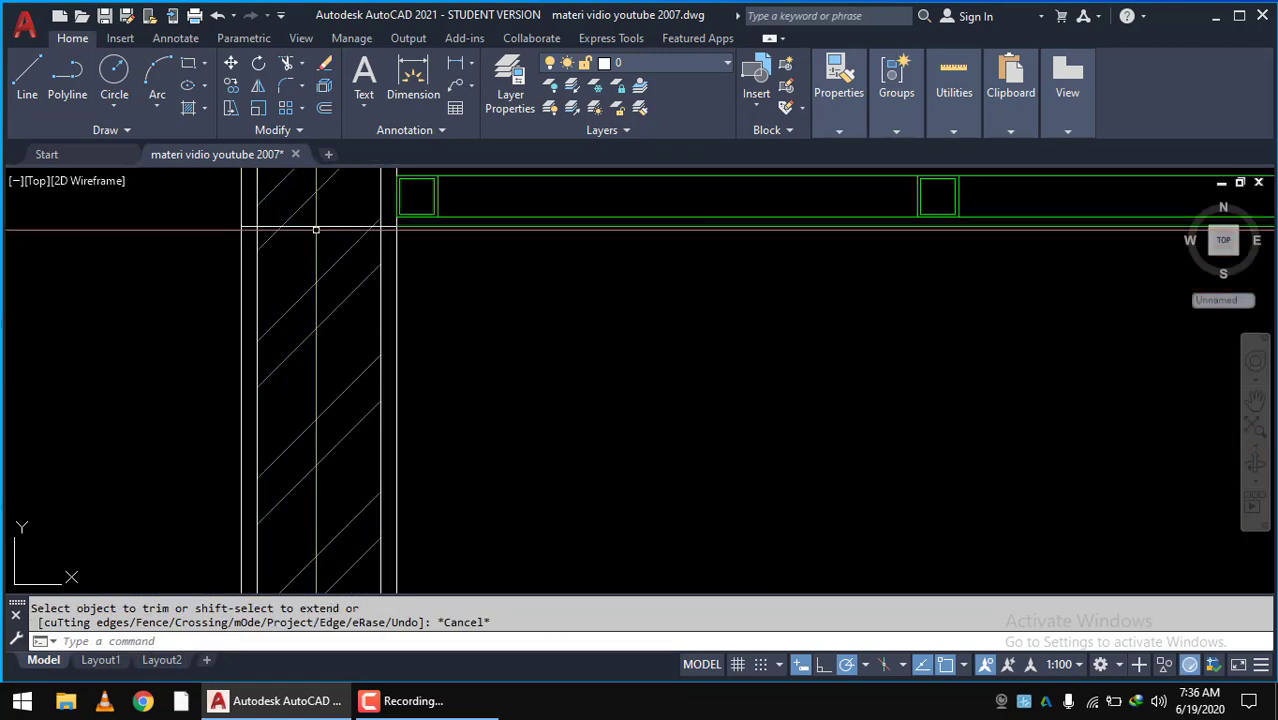
pyautogui.click(316, 229)
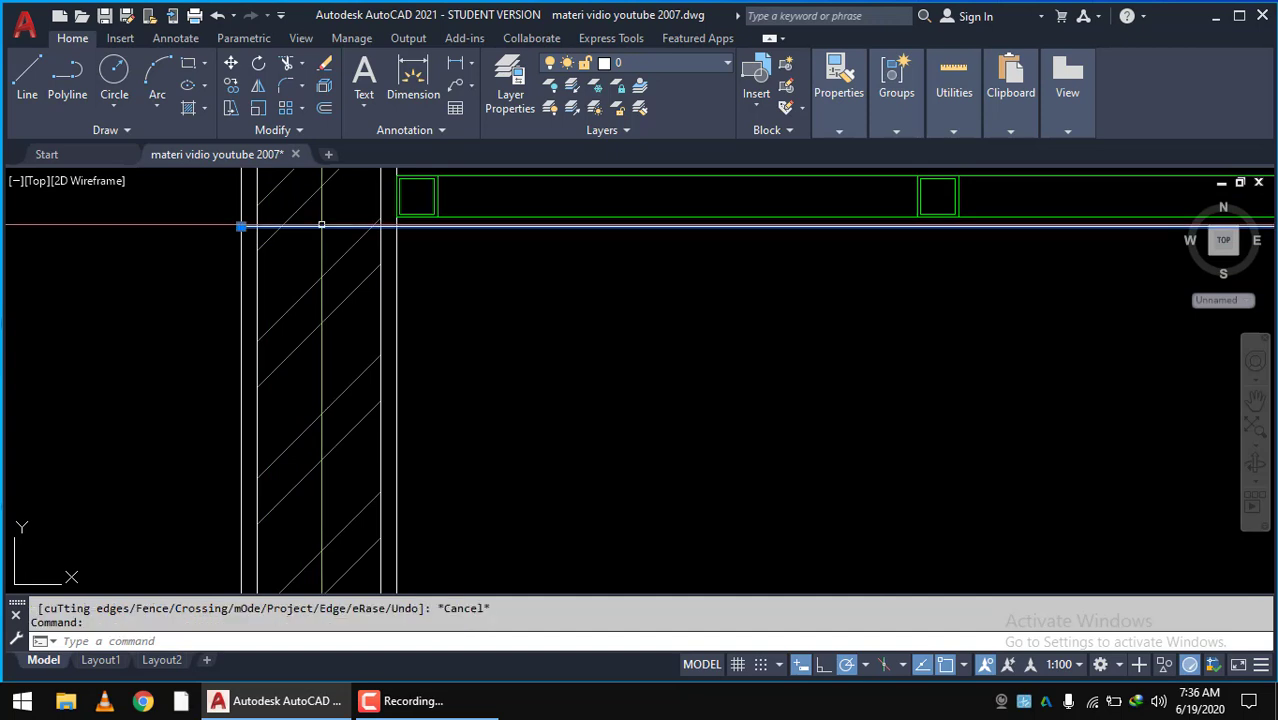
pyautogui.click(241, 226)
pyautogui.press('Escape')
pyautogui.scroll(-2, 549, 350)
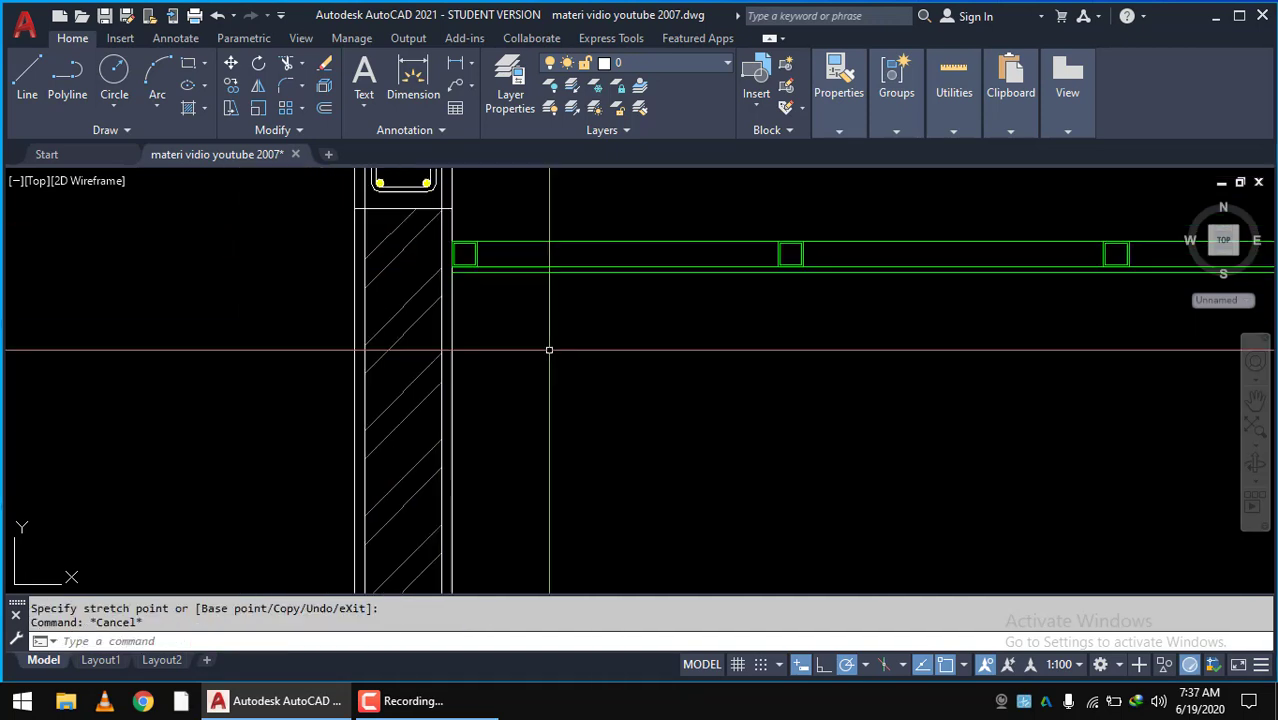
pyautogui.scroll(-5, 549, 350)
pyautogui.moveTo(640, 352); pyautogui.dragTo(104, 355, button='middle')
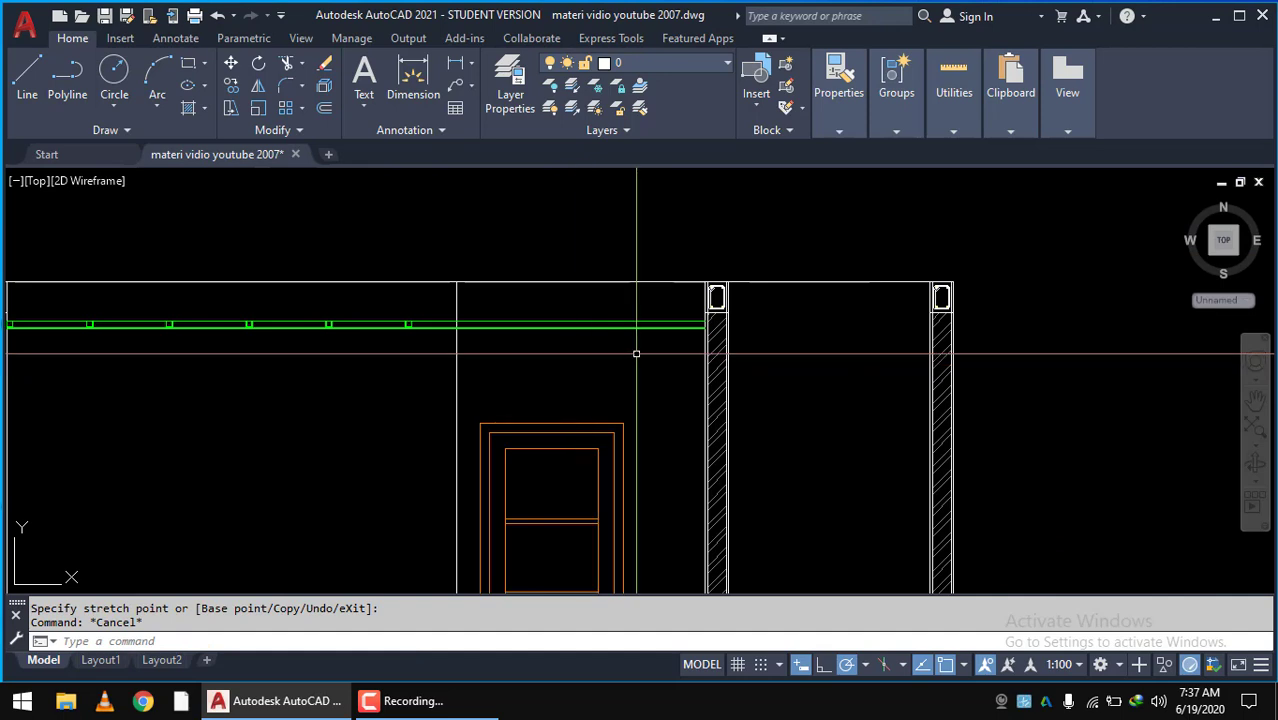
pyautogui.scroll(2, 355, 325)
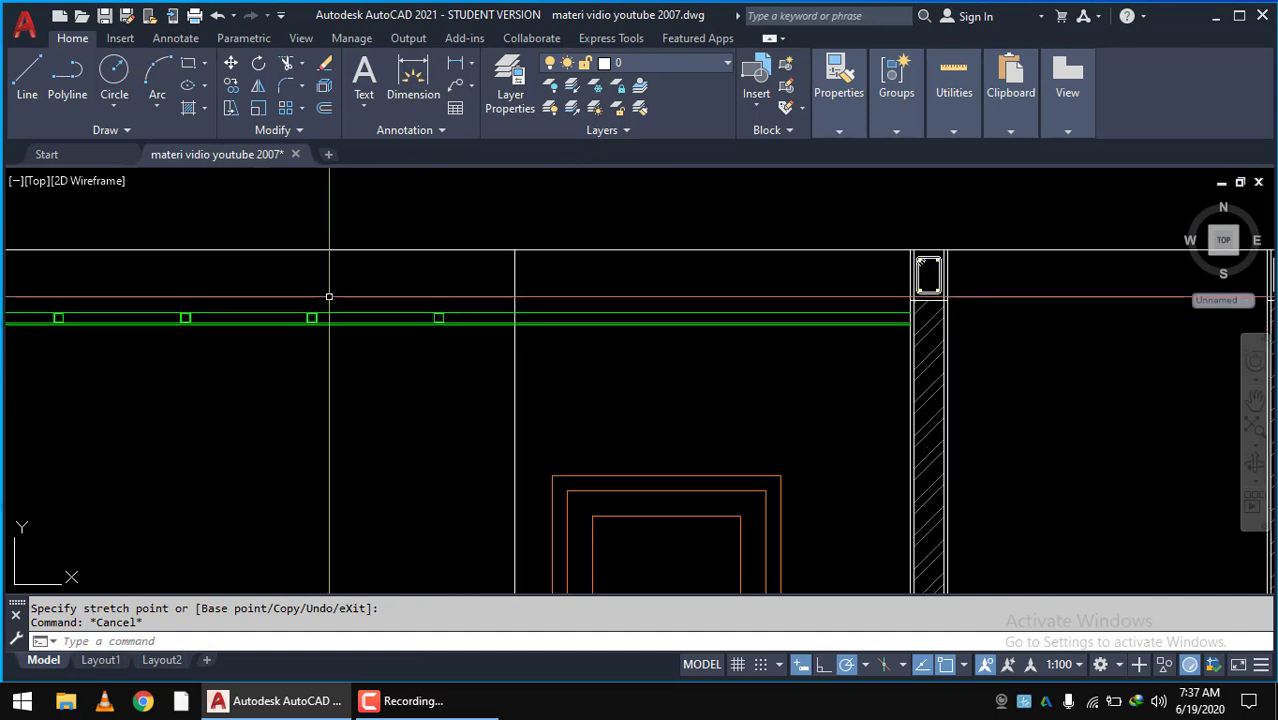
pyautogui.click(251, 284)
# - Copy the two selected hanger squares to two more positions along the upper ceiling line
pyautogui.click(471, 365)
pyautogui.write('c')
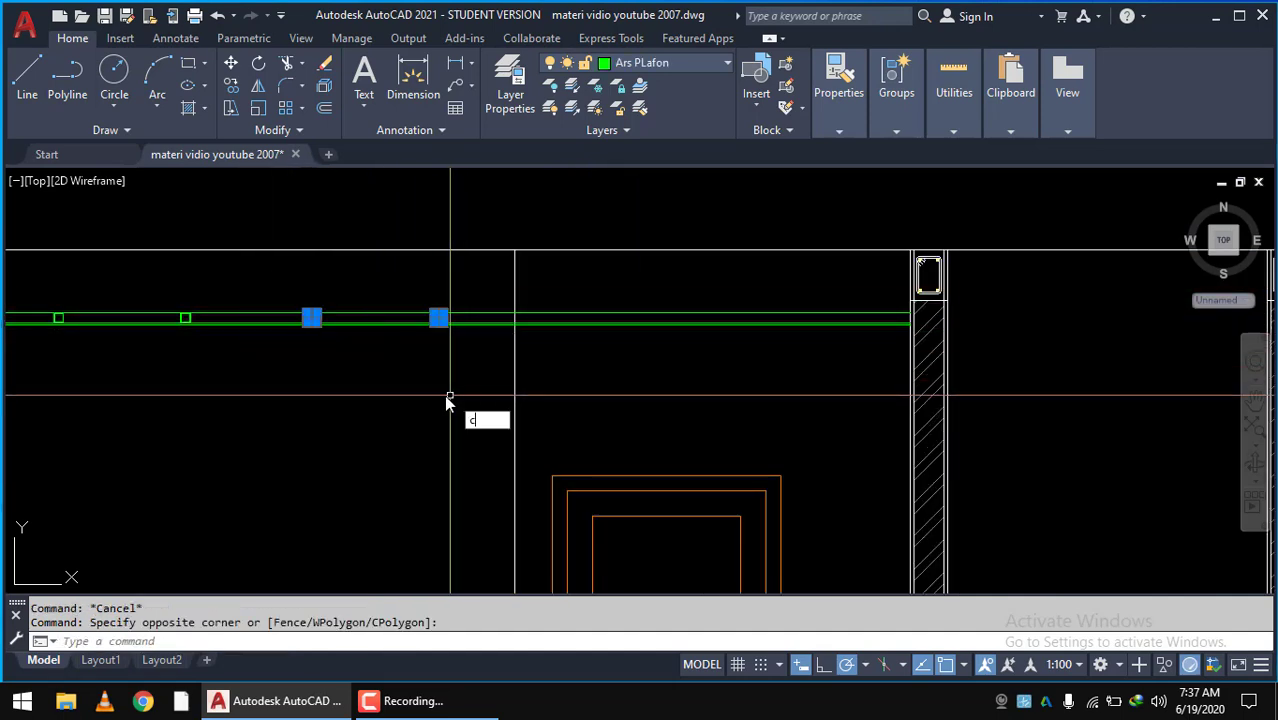
pyautogui.press('Return')
pyautogui.scroll(4, 136, 340)
pyautogui.scroll(2, 136, 340)
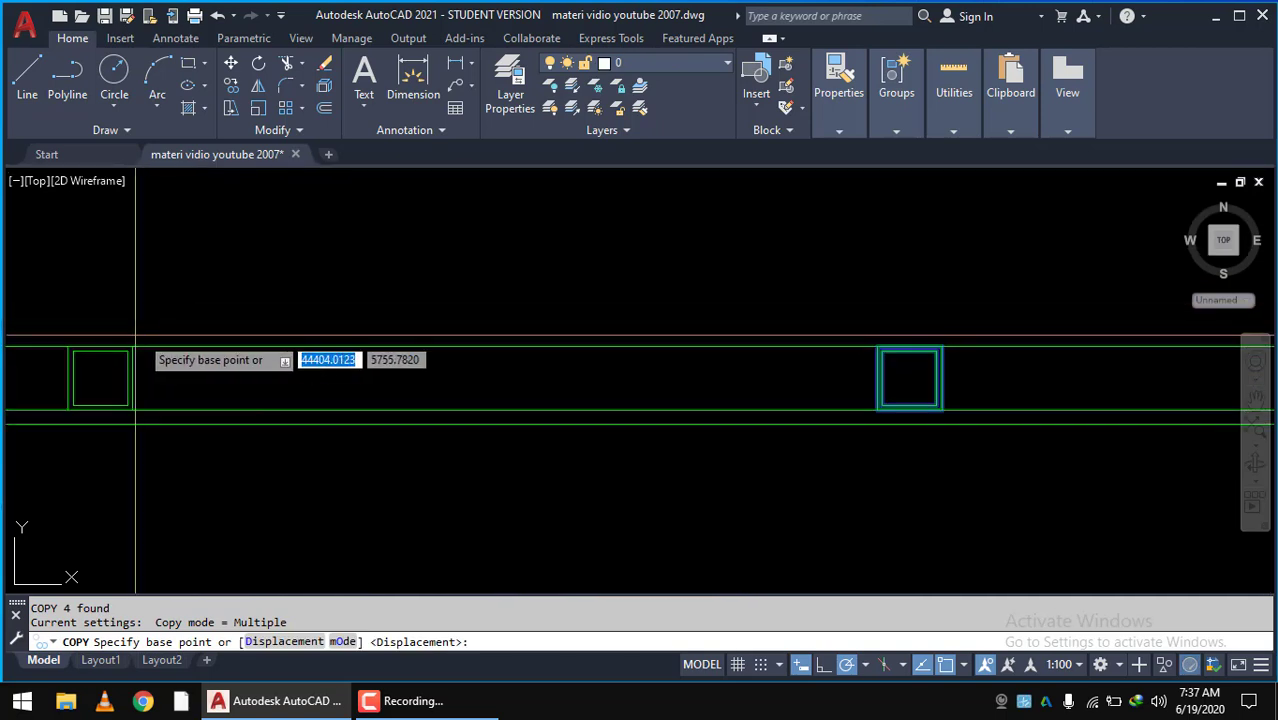
pyautogui.click(130, 336)
pyautogui.scroll(-2, 175, 380)
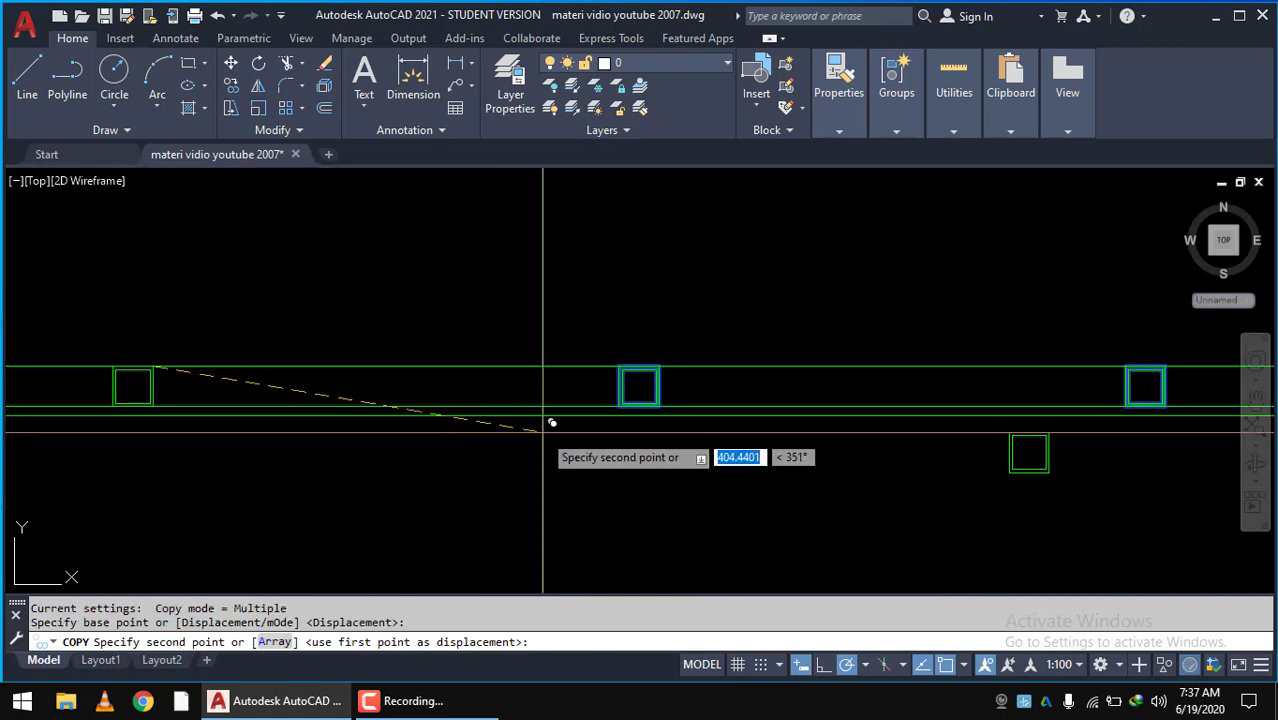
pyautogui.scroll(-2, 551, 422)
pyautogui.scroll(4, 917, 411)
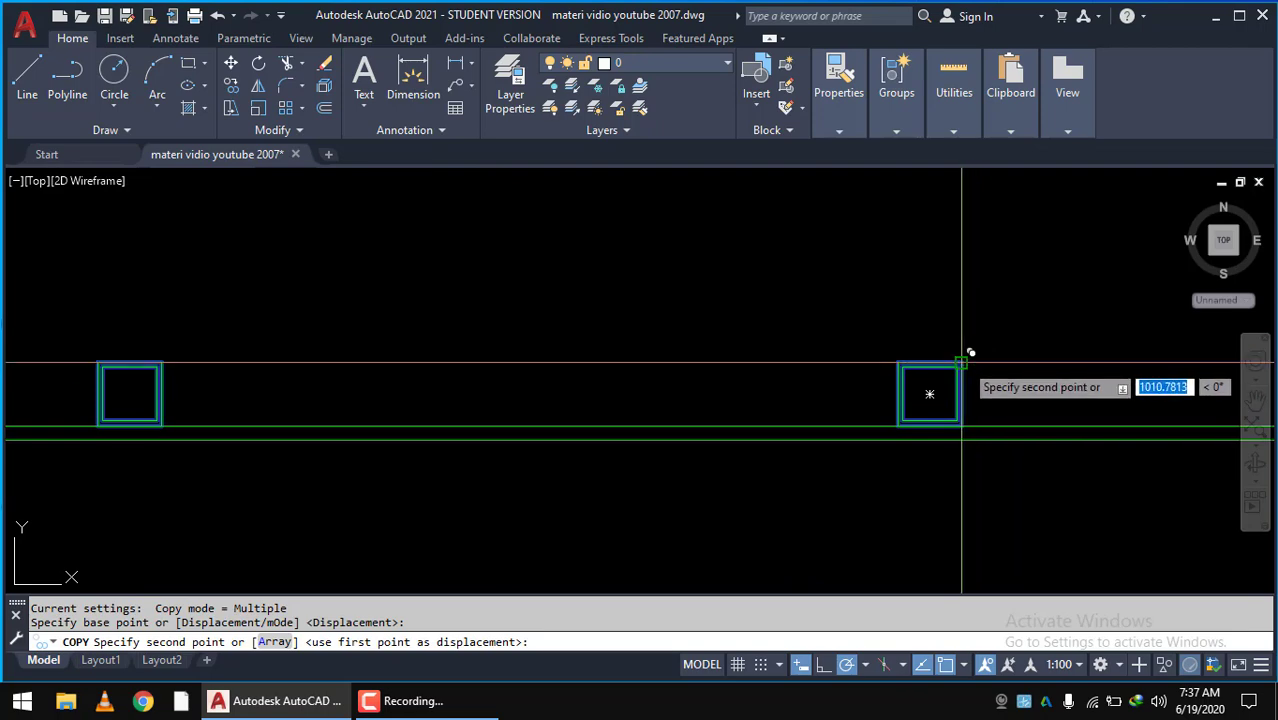
pyautogui.click(962, 362)
pyautogui.scroll(-3, 962, 362)
pyautogui.scroll(-2, 828, 449)
pyautogui.scroll(2, 640, 449)
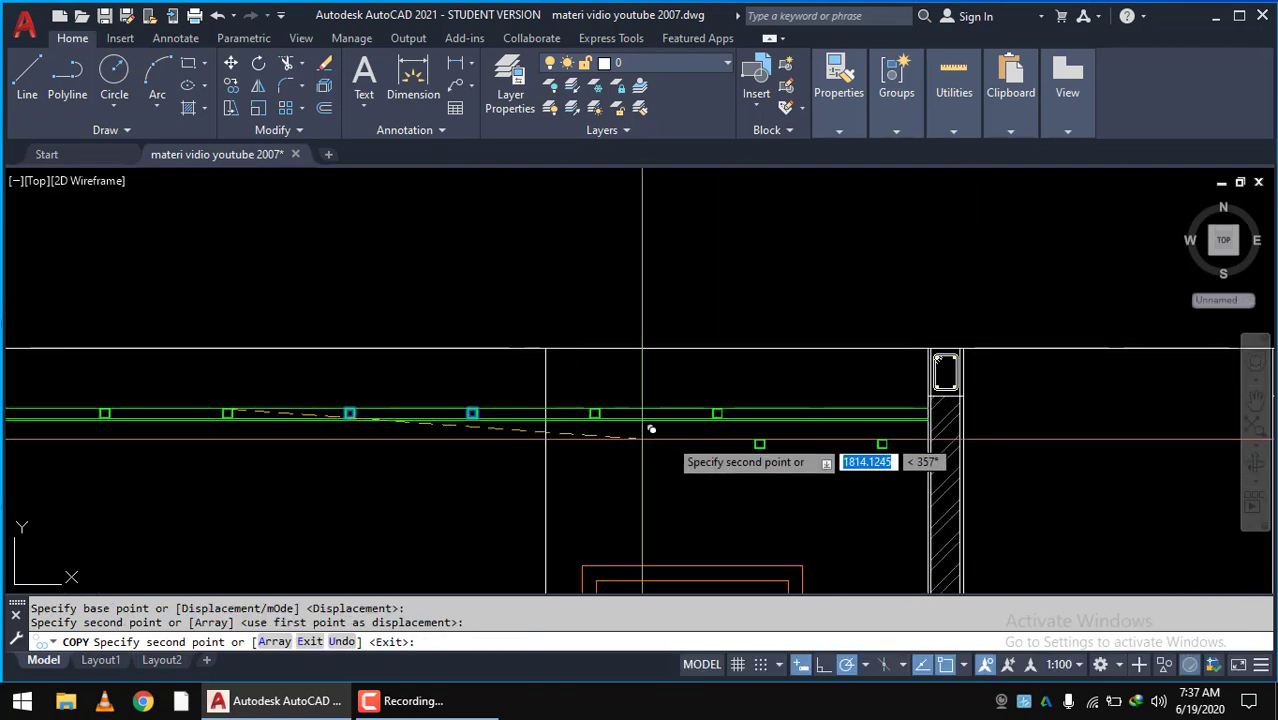
pyautogui.scroll(1, 828, 457)
pyautogui.click(800, 366)
pyautogui.scroll(-2, 790, 380)
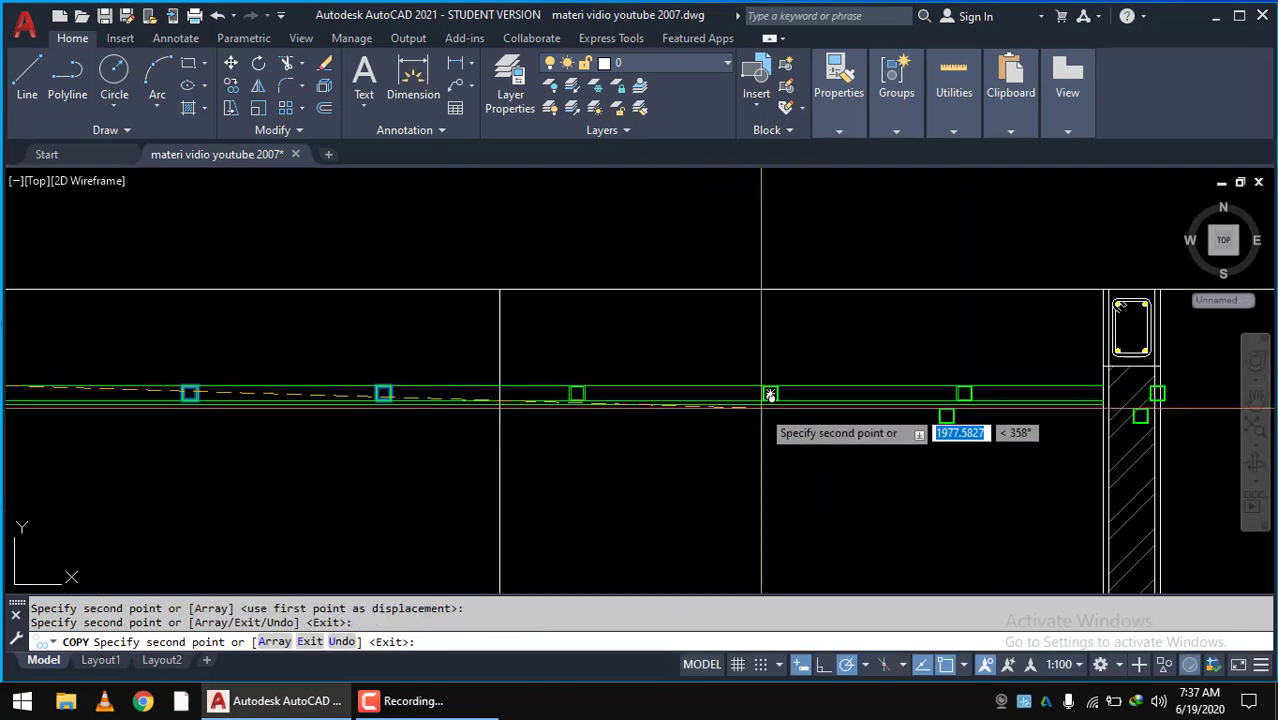
pyautogui.scroll(-2, 724, 418)
pyautogui.press('Escape')
# - Erase the stray hanger square sitting inside the column
pyautogui.scroll(4, 916, 410)
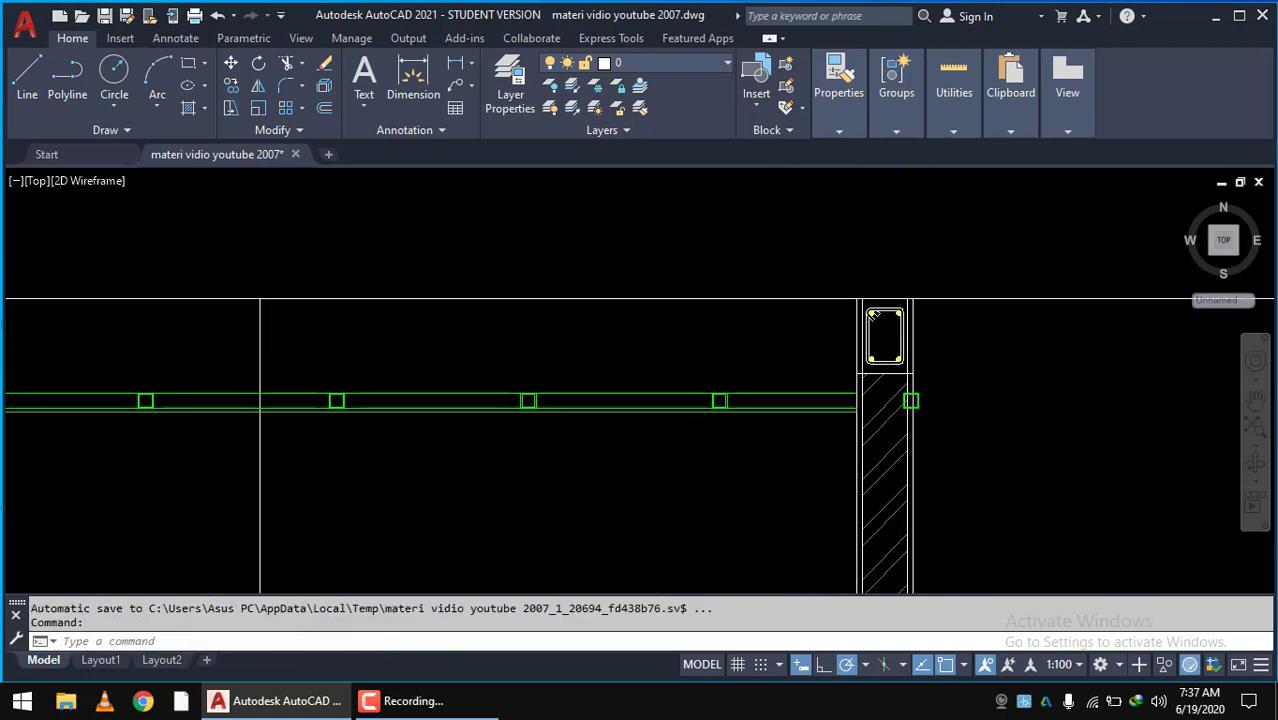
pyautogui.scroll(3, 930, 440)
pyautogui.scroll(4, 940, 470)
pyautogui.click(808, 380)
pyautogui.click(944, 477)
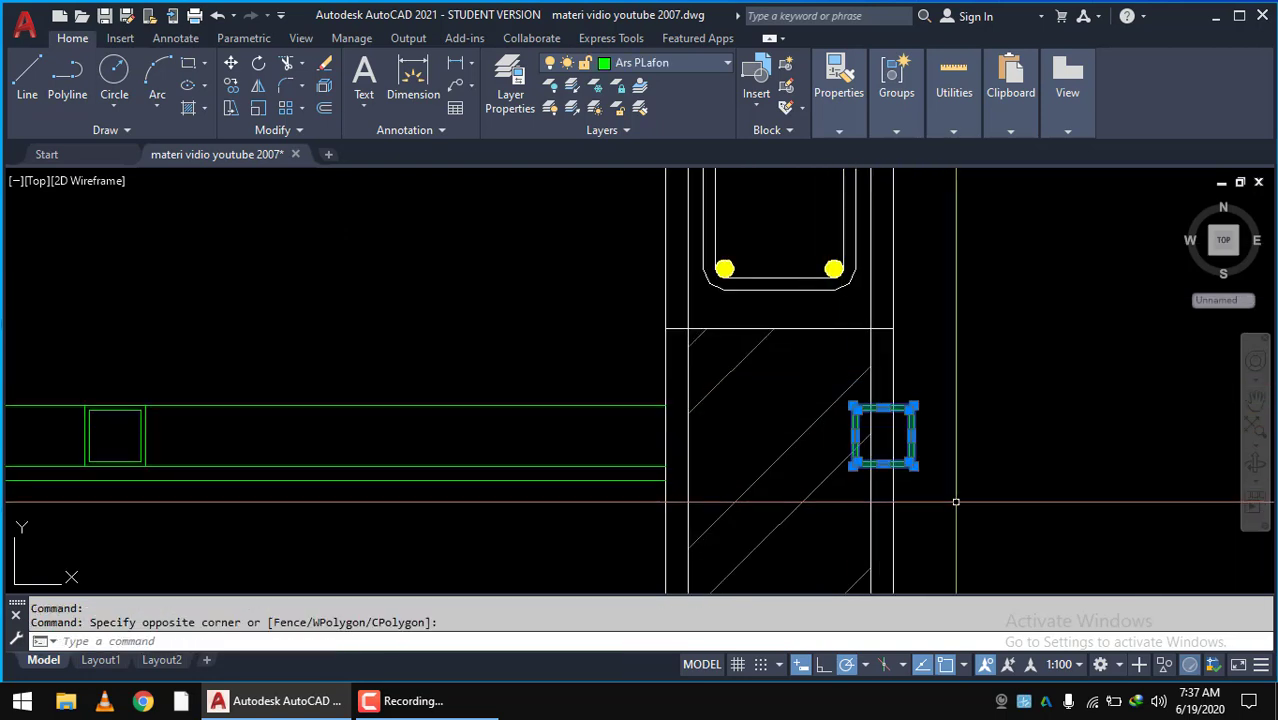
pyautogui.write('e')
pyautogui.press('Return')
pyautogui.scroll(-2, 930, 500)
pyautogui.scroll(-2, 700, 450)
# - Delete the AR-CONC concrete hatch from the floor slab above the staircase
pyautogui.scroll(-2, 560, 440)
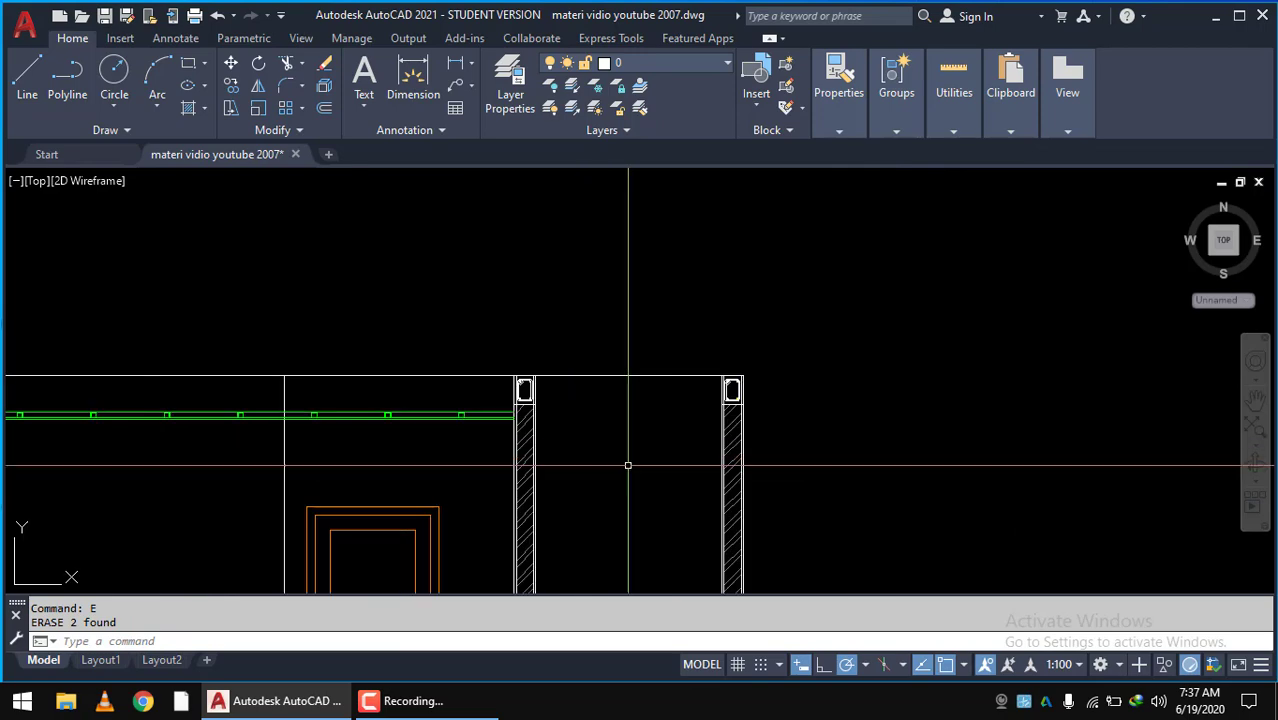
pyautogui.scroll(-2, 610, 400)
pyautogui.scroll(-3, 598, 345)
pyautogui.scroll(1, 560, 420)
pyautogui.scroll(3, 530, 470)
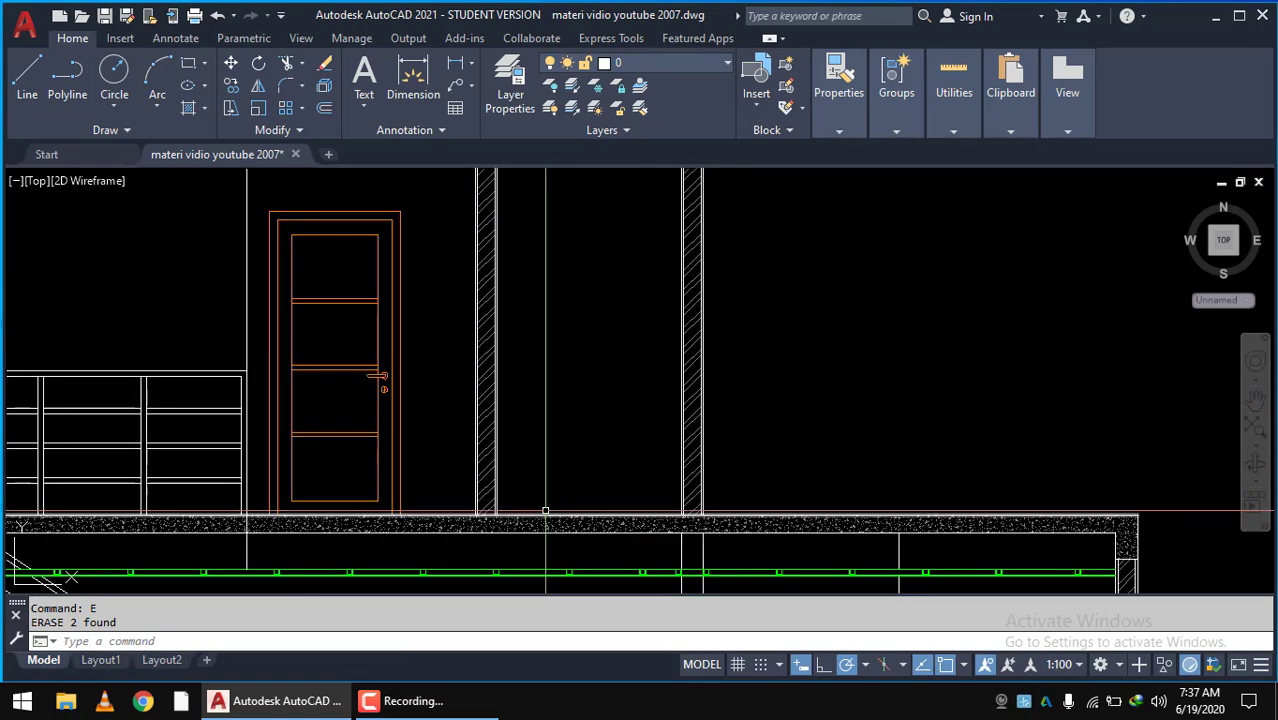
pyautogui.scroll(-4, 530, 472)
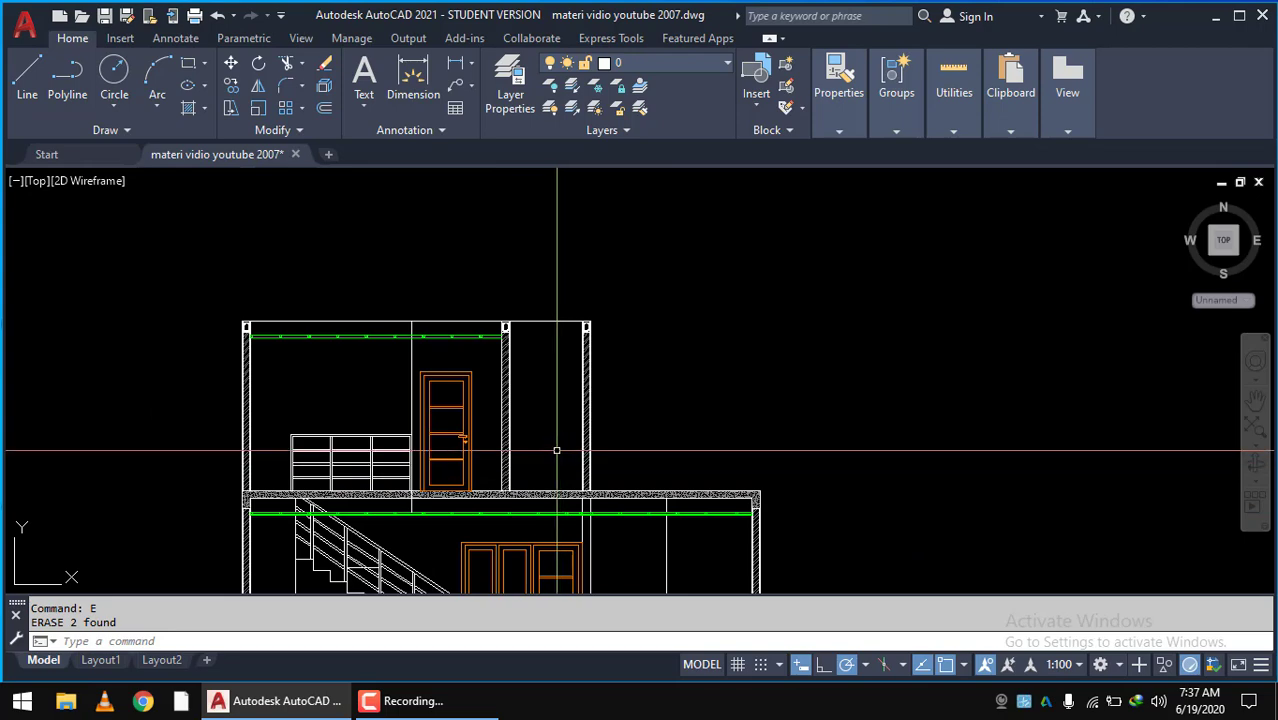
pyautogui.scroll(1, 553, 448)
pyautogui.scroll(2, 533, 337)
pyautogui.scroll(3, 522, 390)
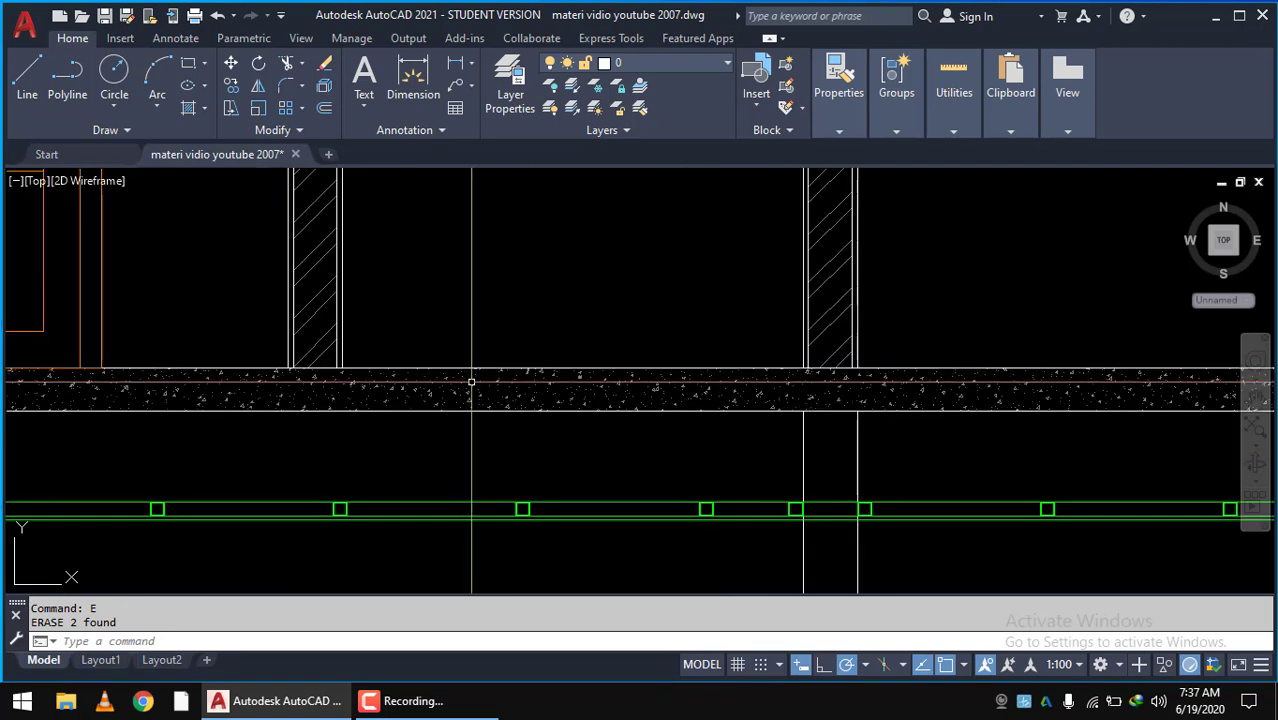
pyautogui.click(482, 395)
pyautogui.scroll(-3, 482, 395)
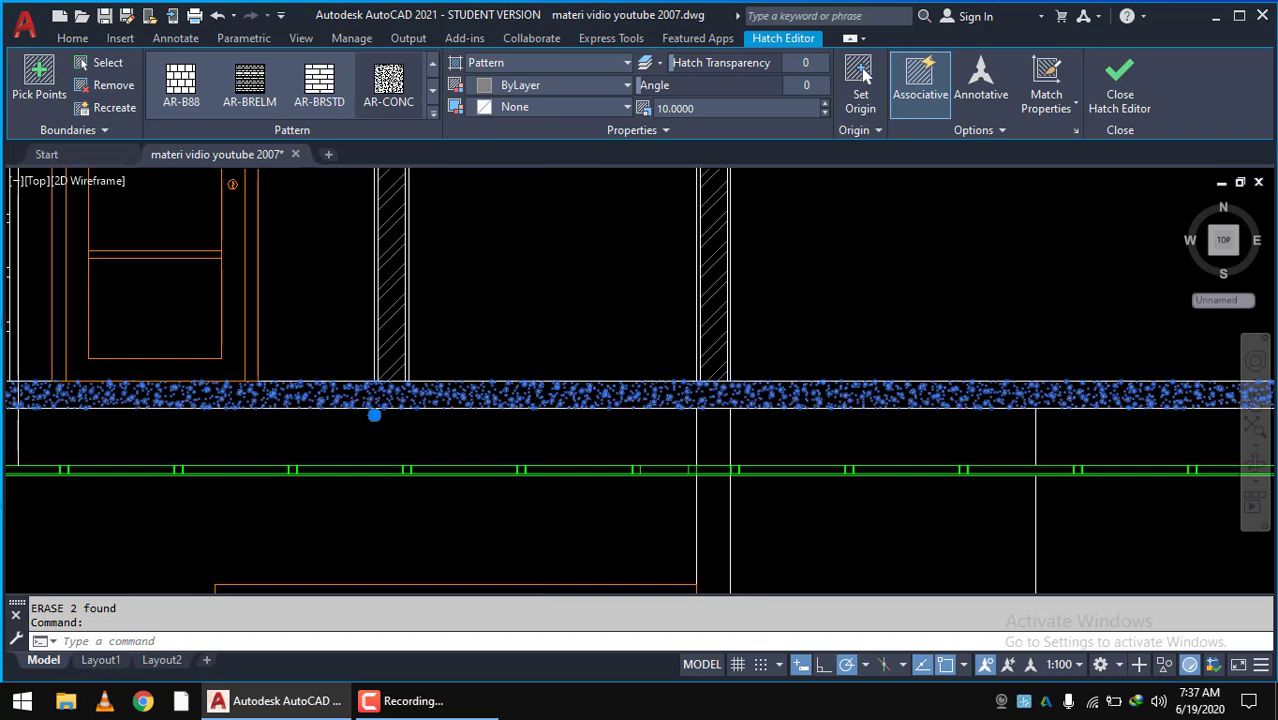
pyautogui.scroll(-3, 527, 416)
pyautogui.write('E')
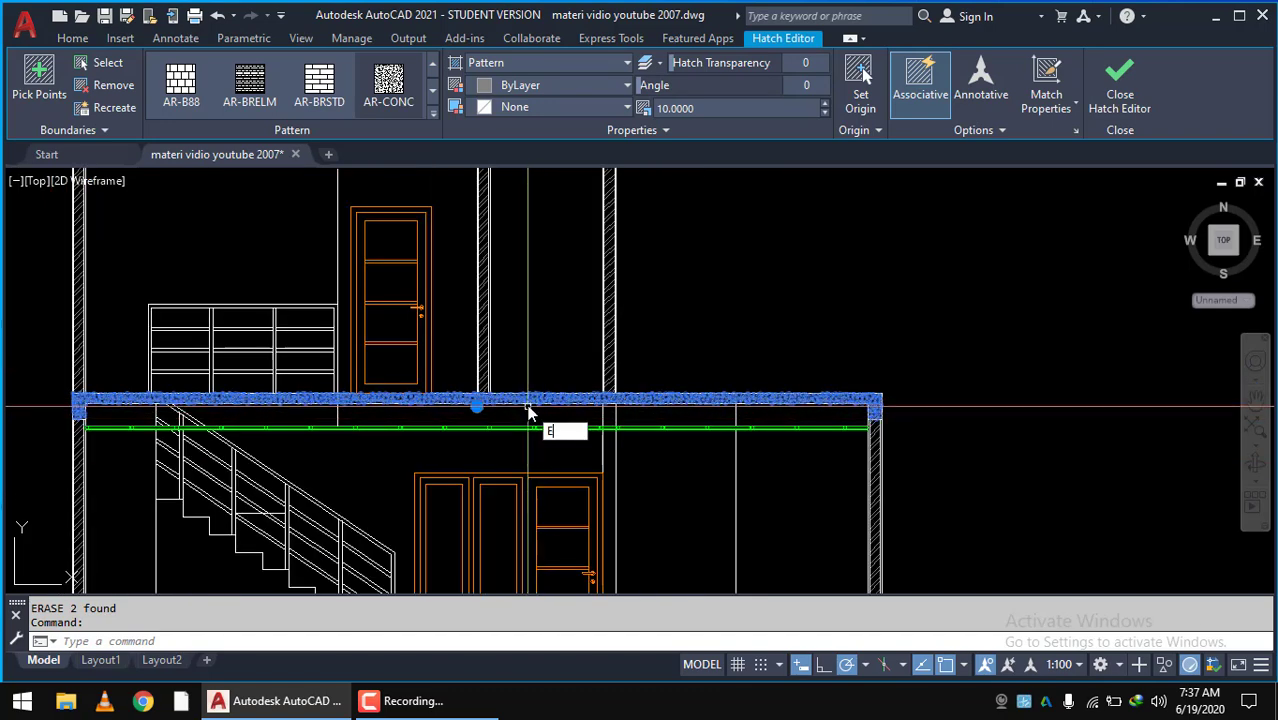
pyautogui.press('Return')
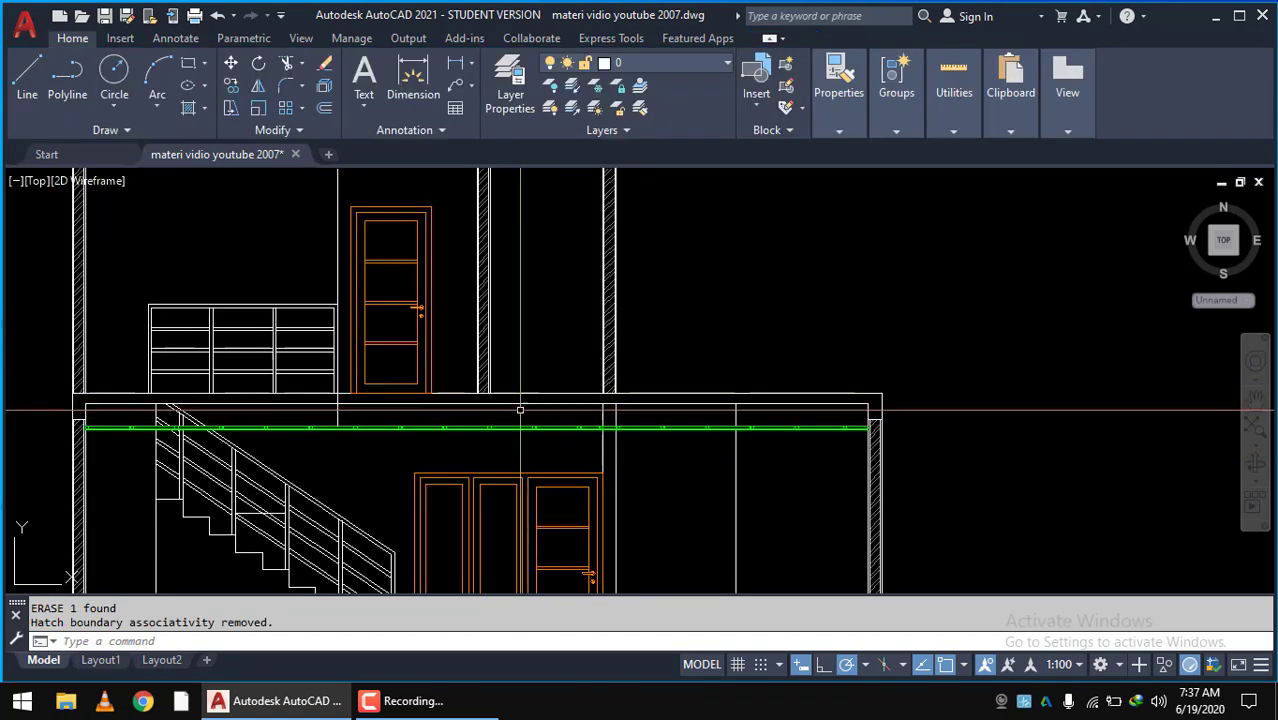
pyautogui.scroll(3, 520, 410)
# - Offset the slab's edge line 50 units inward to create a parallel line inside it
pyautogui.scroll(3, 479, 380)
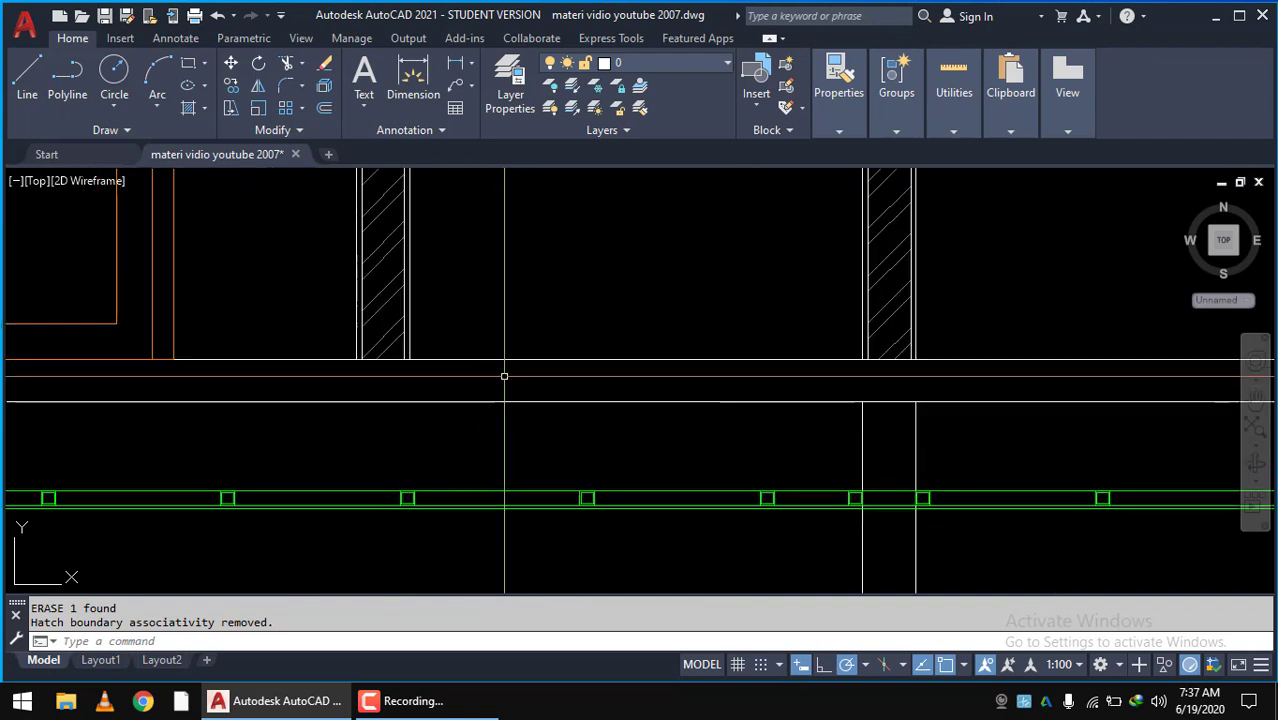
pyautogui.write('o')
pyautogui.press('Return')
pyautogui.write('50')
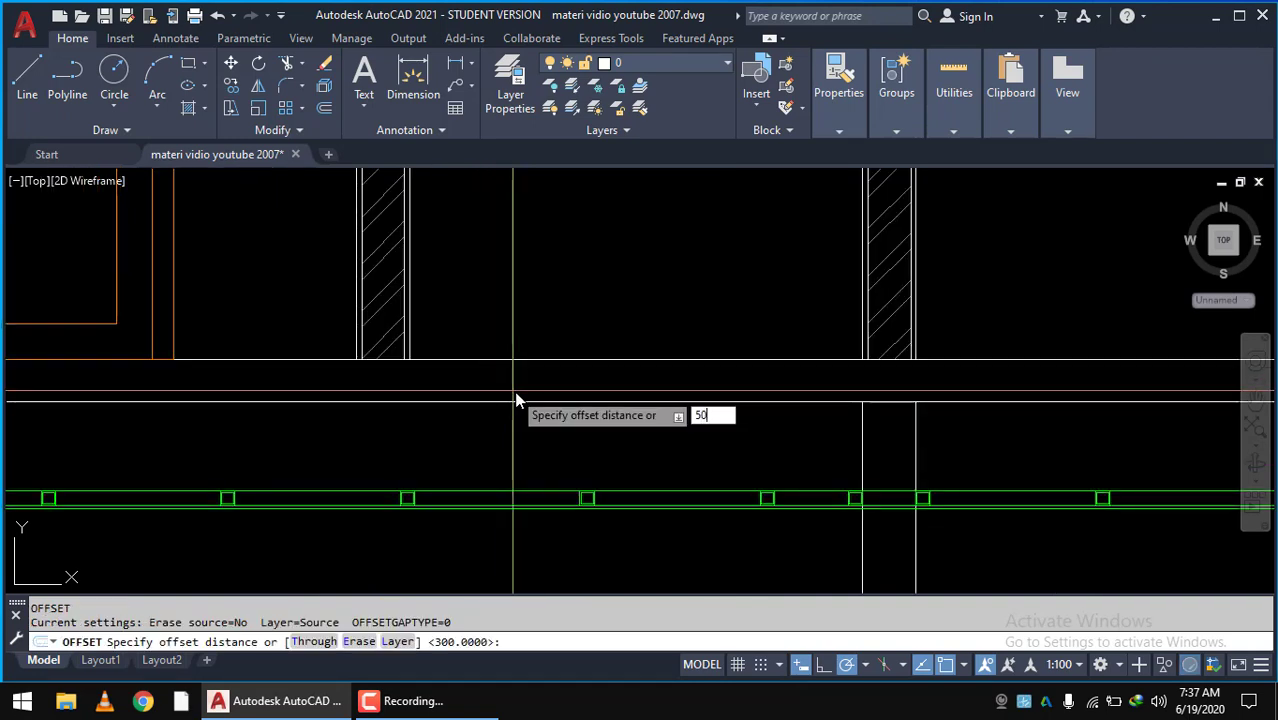
pyautogui.press('Return')
pyautogui.click(520, 360)
pyautogui.click(523, 380)
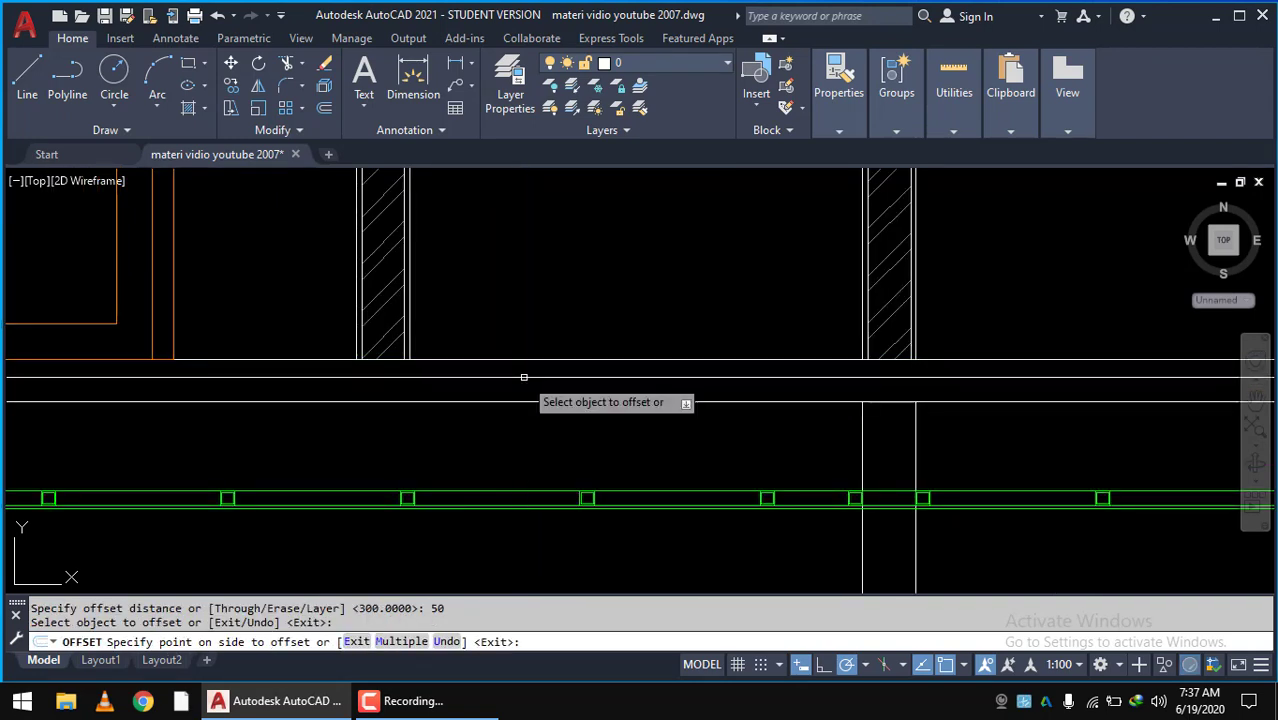
pyautogui.click(523, 377)
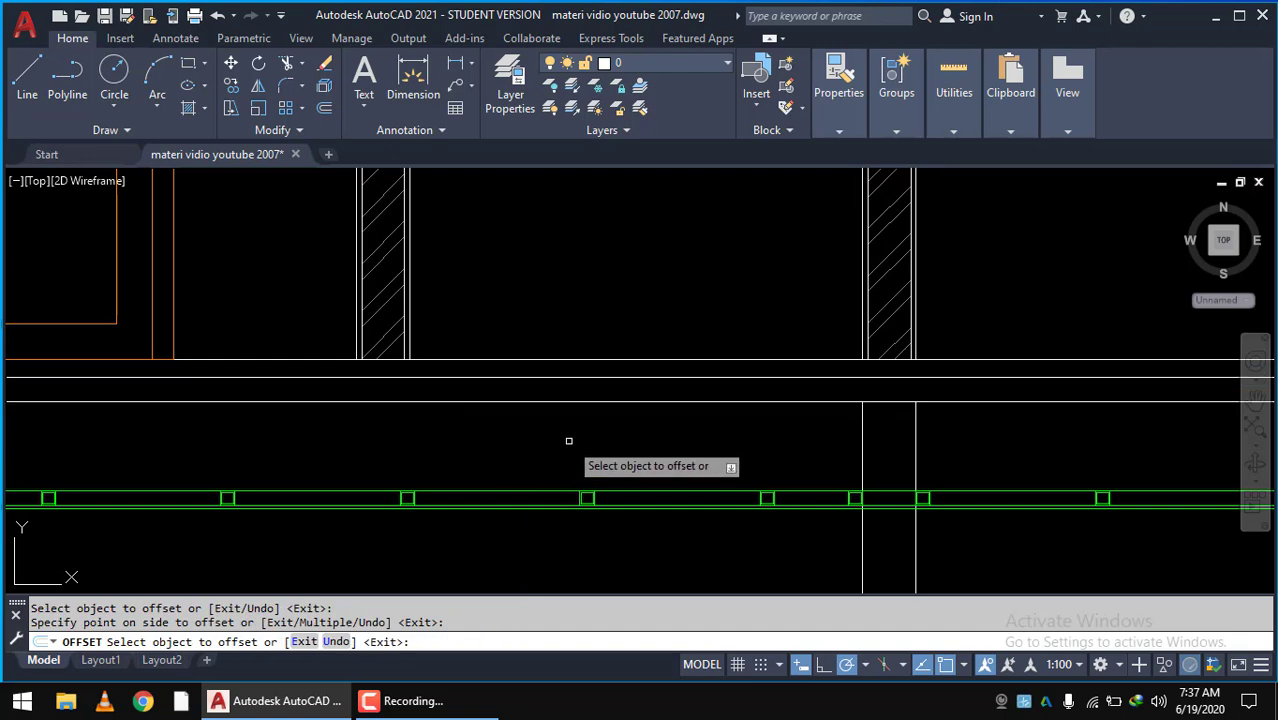
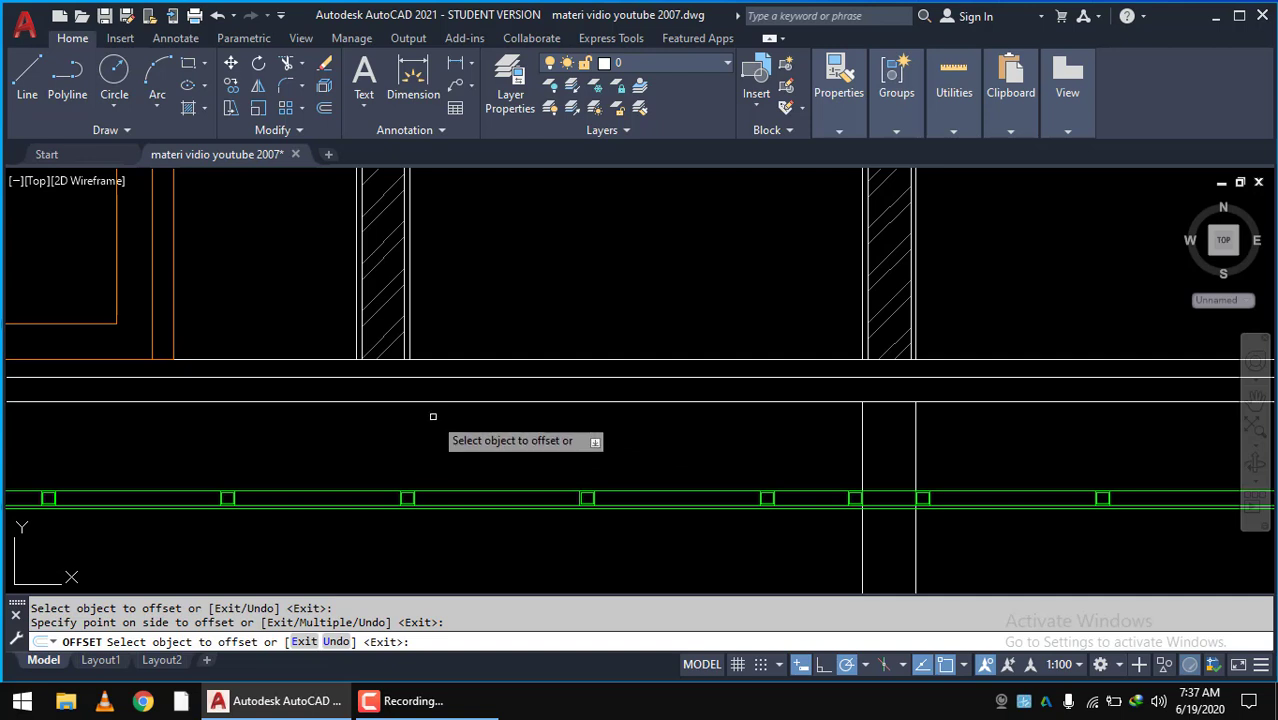
# - Extend the vertical column edge down to the floor beam
pyautogui.scroll(2, 370, 378)
pyautogui.press('Escape')
pyautogui.write('e')
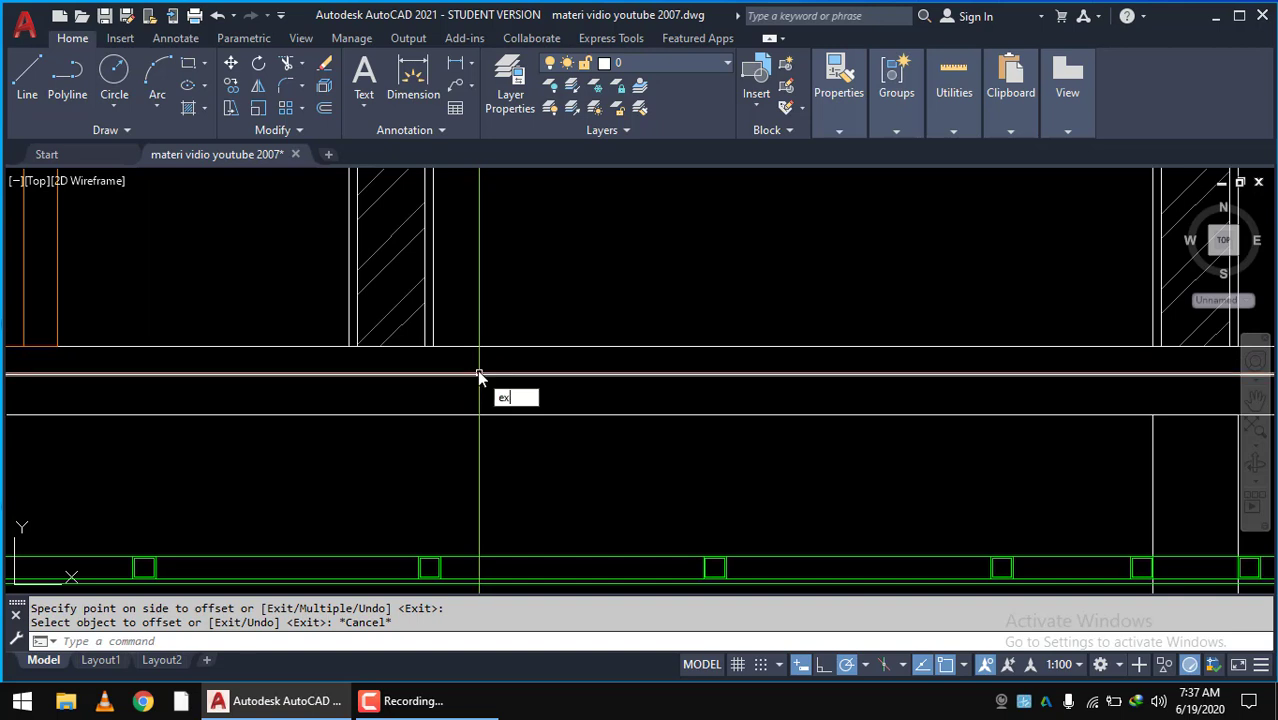
pyautogui.write('x')
pyautogui.press('Return')
pyautogui.click(432, 337)
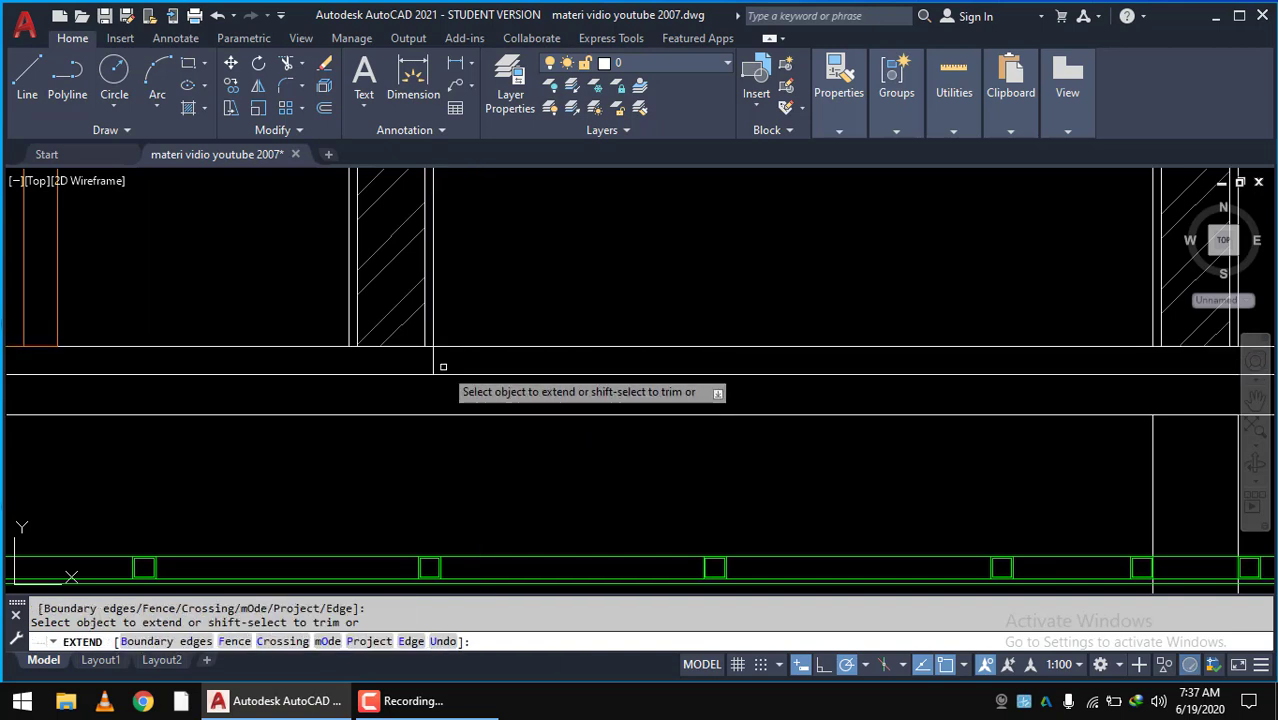
pyautogui.scroll(-2, 616, 384)
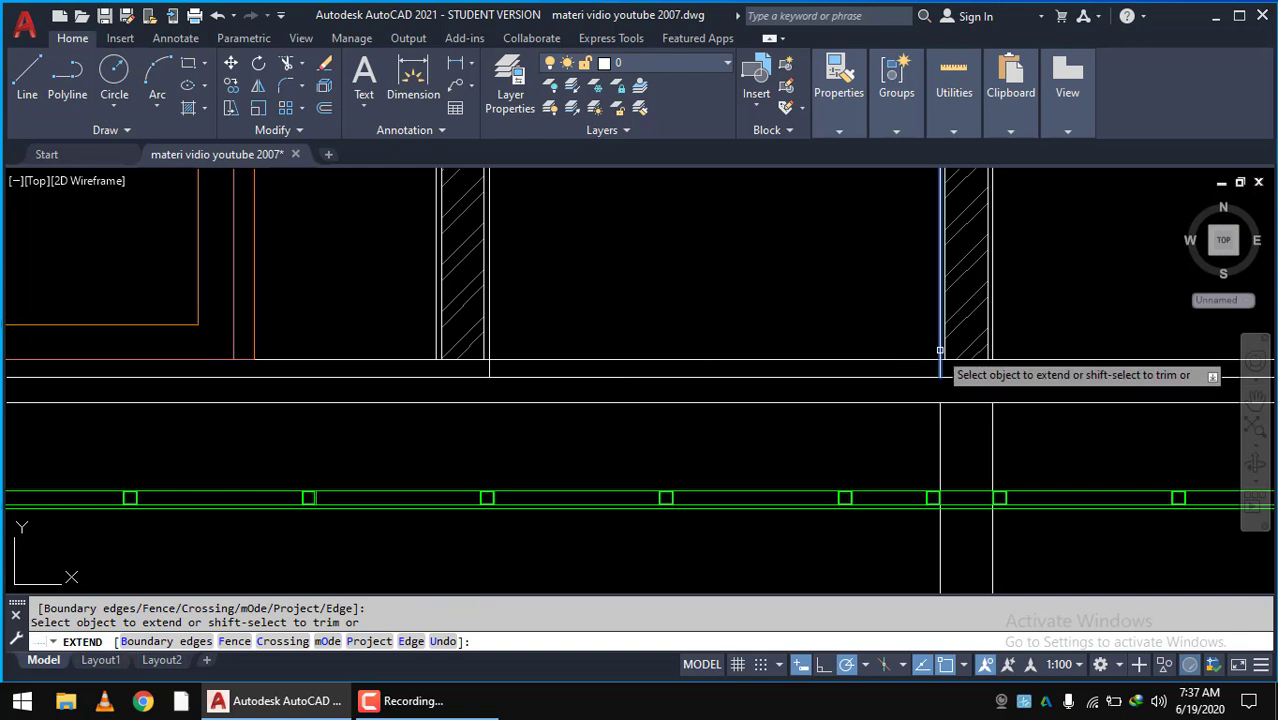
pyautogui.press('Escape')
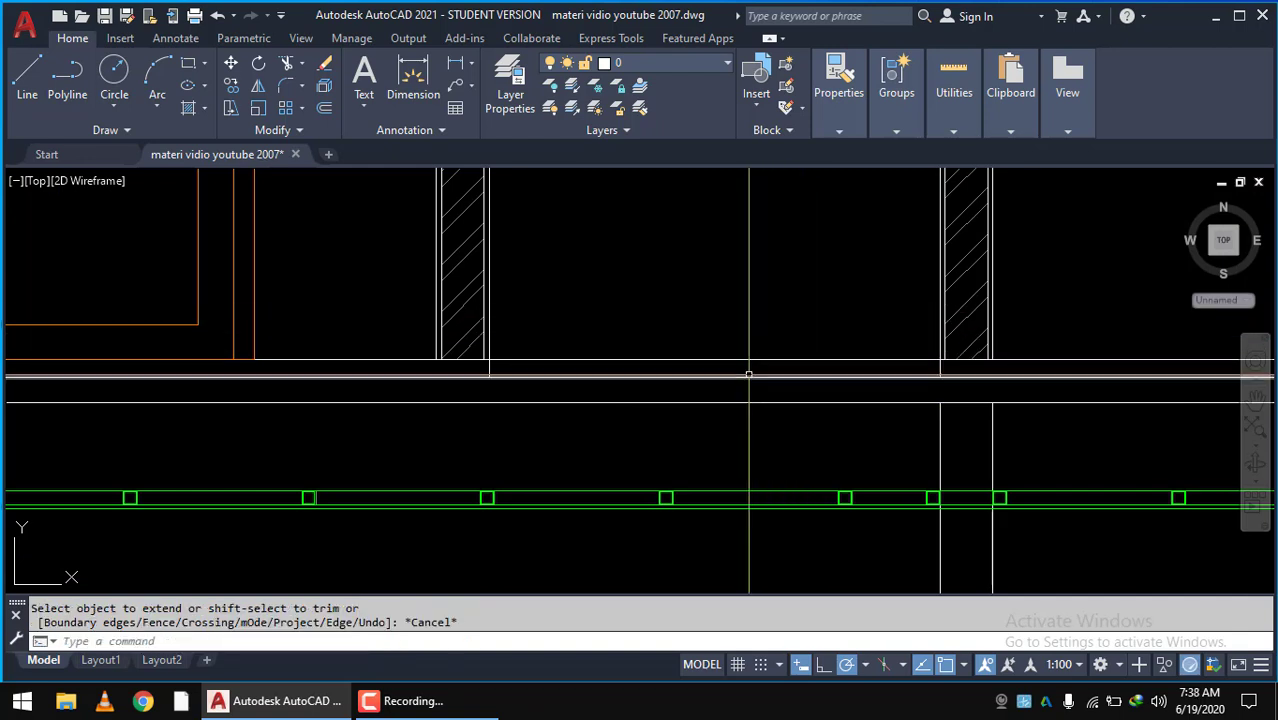
# - Replace the horizontal line under the columns with a new line between the column edges
pyautogui.click(743, 378)
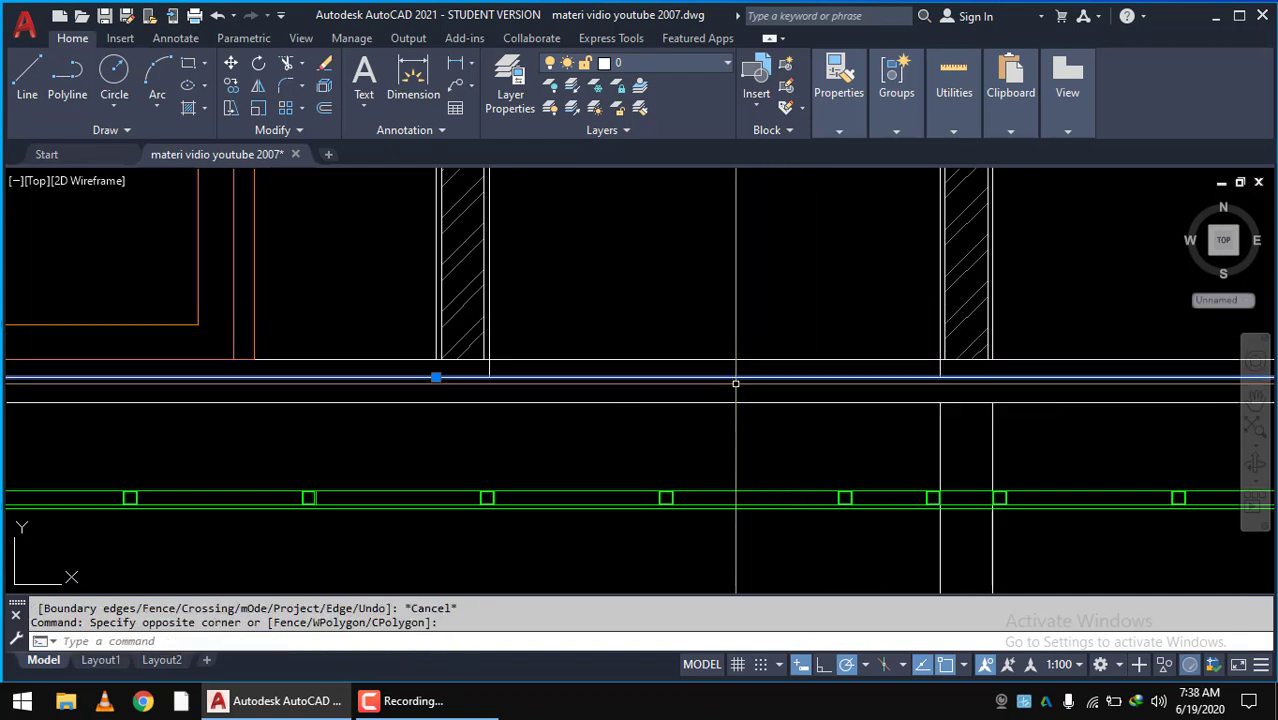
pyautogui.write('e')
pyautogui.press('Return')
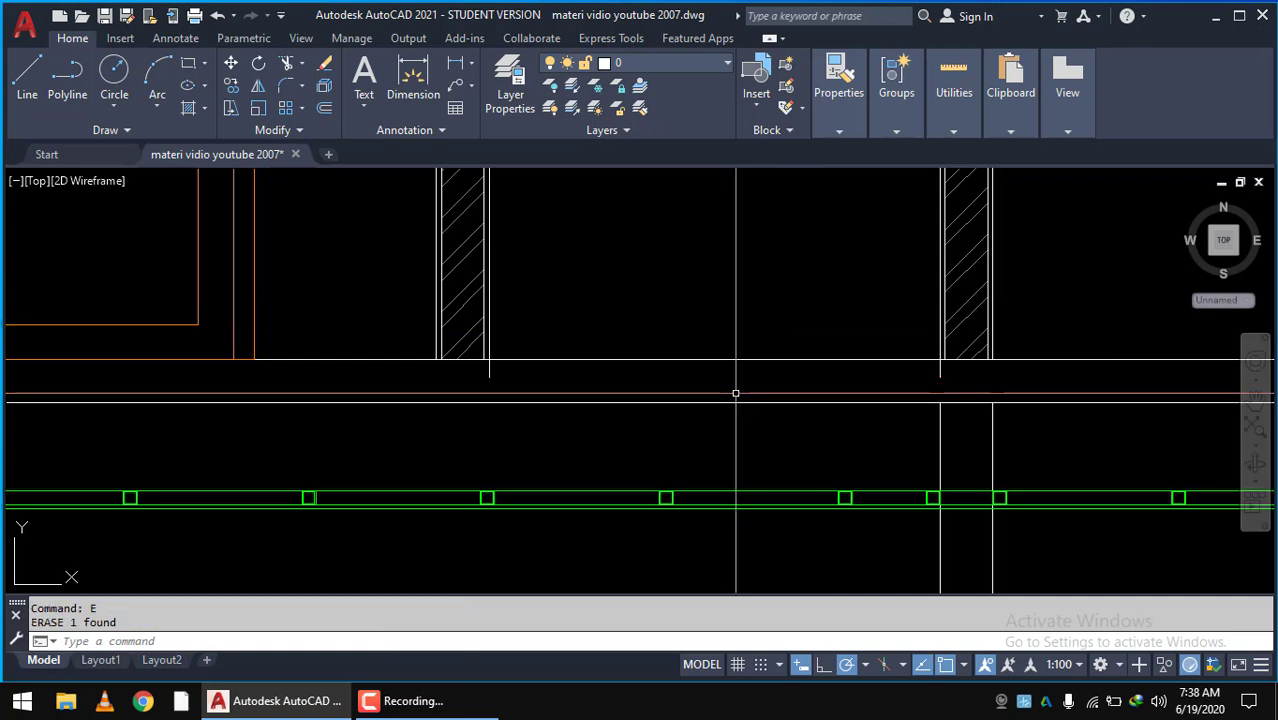
pyautogui.write('l')
pyautogui.press('Return')
pyautogui.click(489, 377)
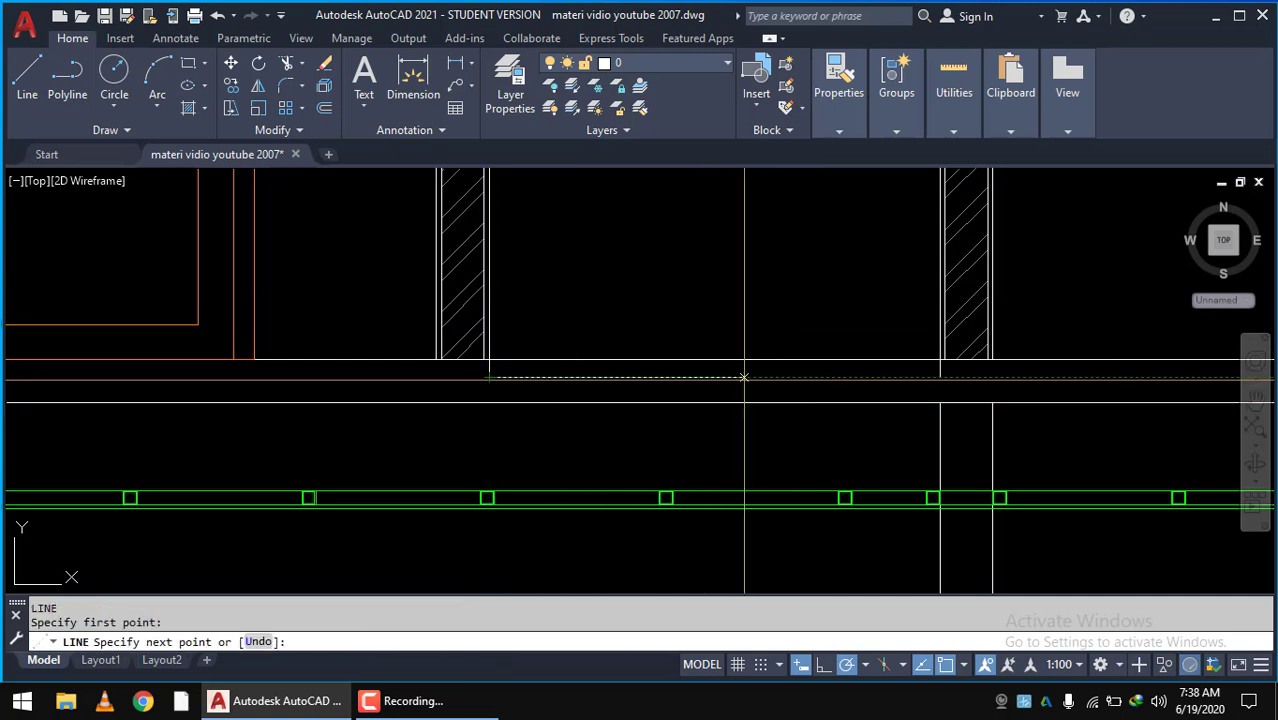
pyautogui.click(939, 377)
pyautogui.press('Return')
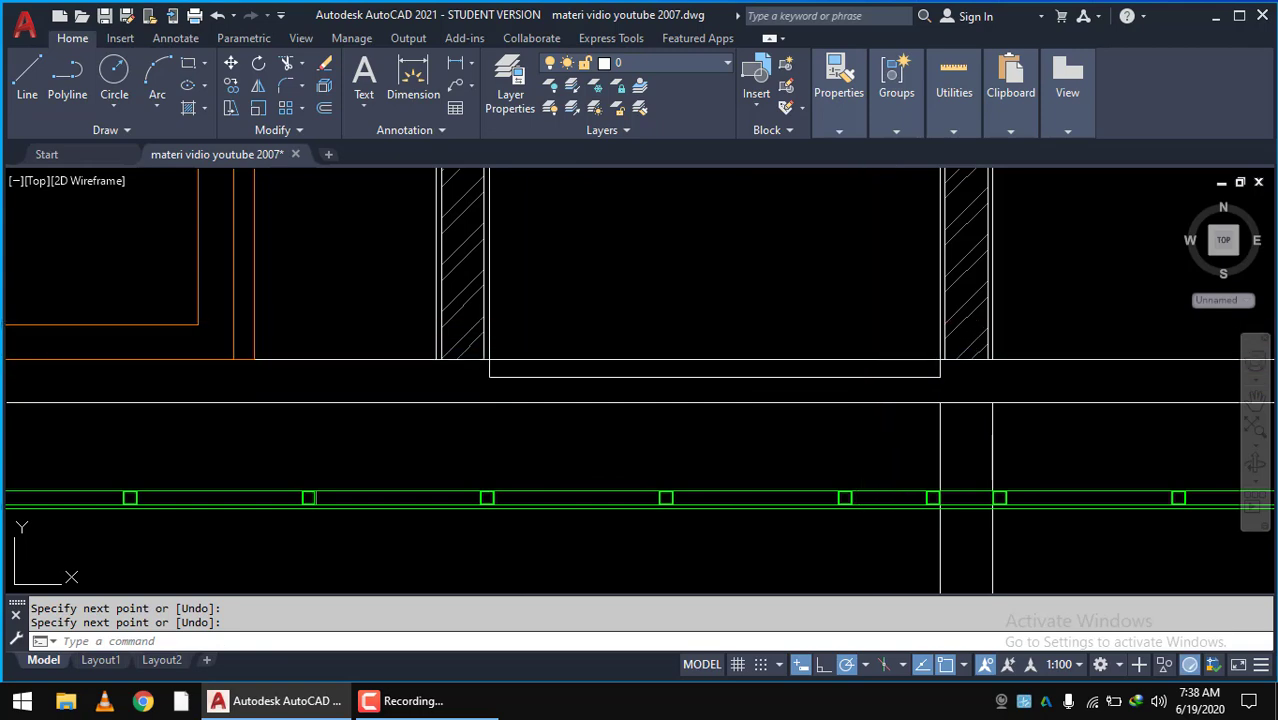
# - Bring the door and stairs area into view, cancelling the started trim
pyautogui.write('tr')
pyautogui.press('Return')
pyautogui.press('Return')
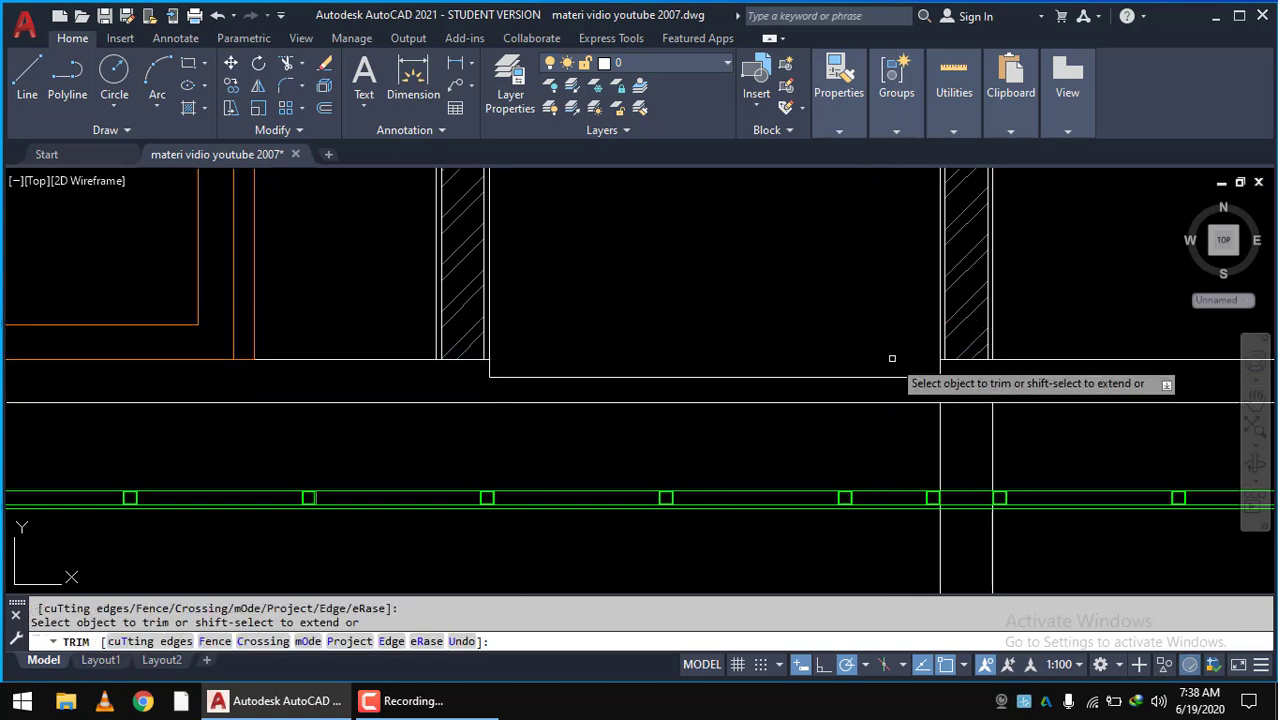
pyautogui.scroll(-4, 892, 358)
pyautogui.moveTo(1006, 419); pyautogui.dragTo(839, 430, button='middle')
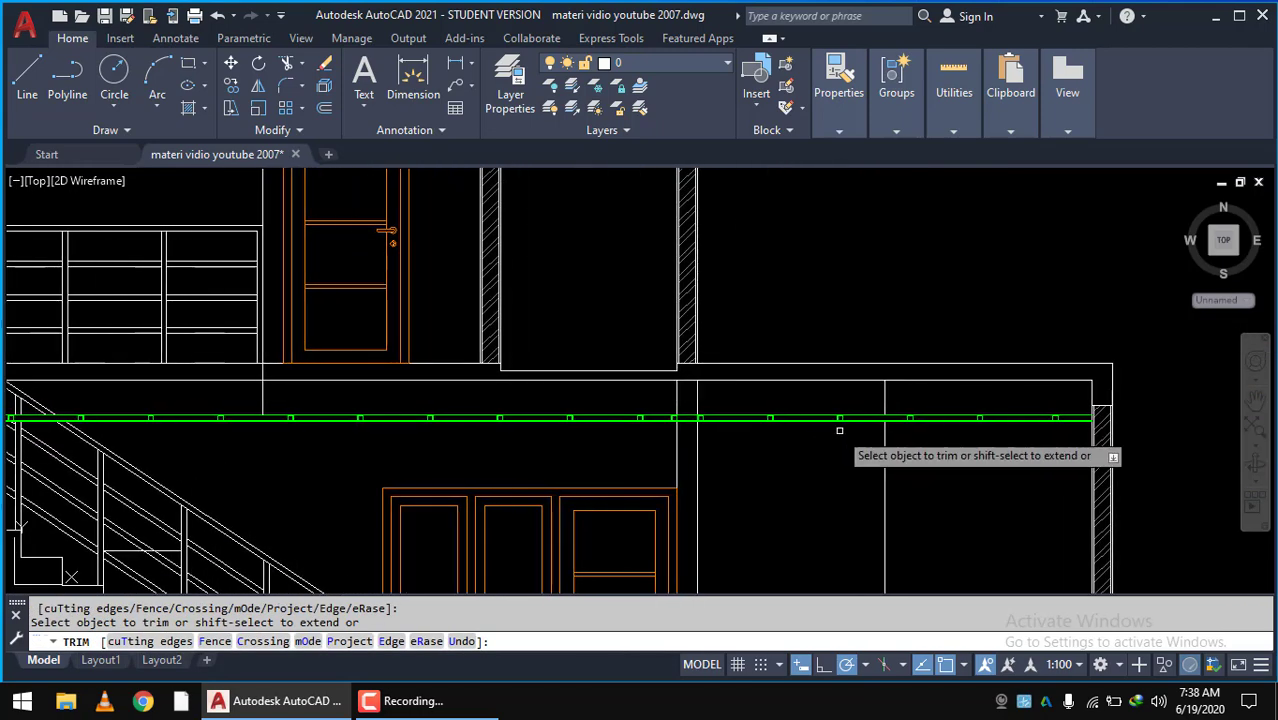
pyautogui.press('Escape')
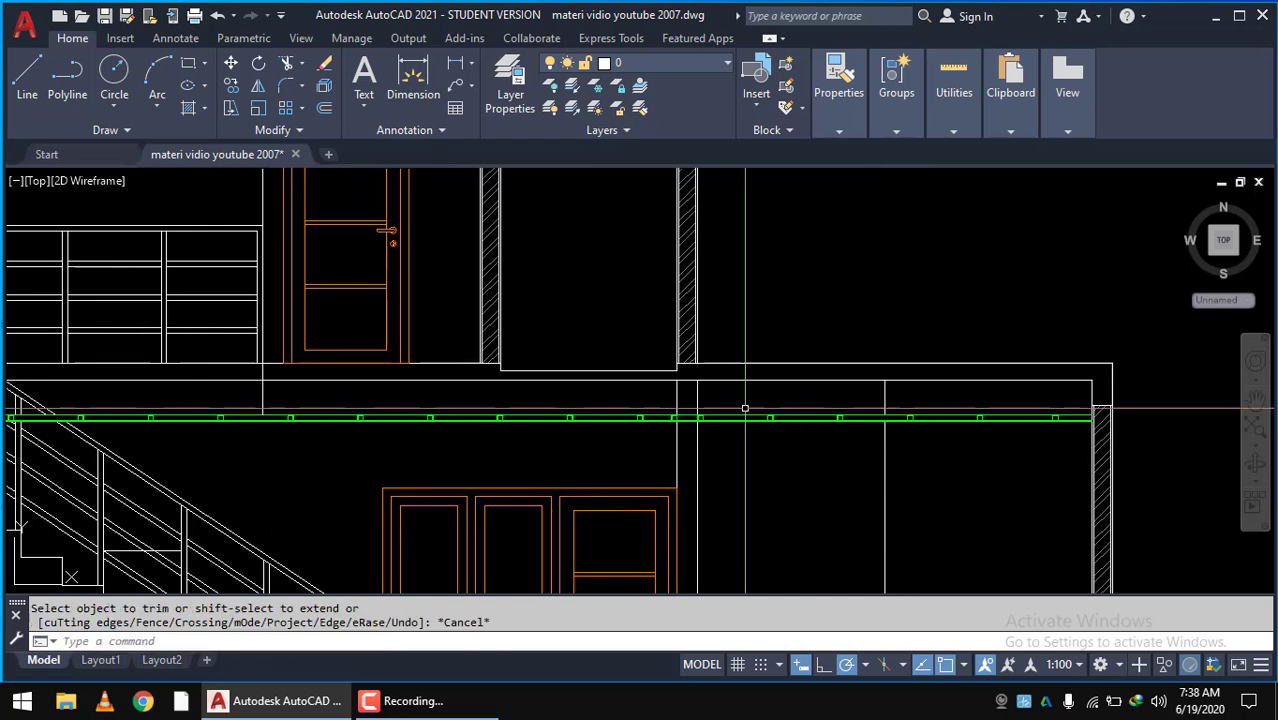
pyautogui.scroll(4, 690, 382)
pyautogui.write('ex')
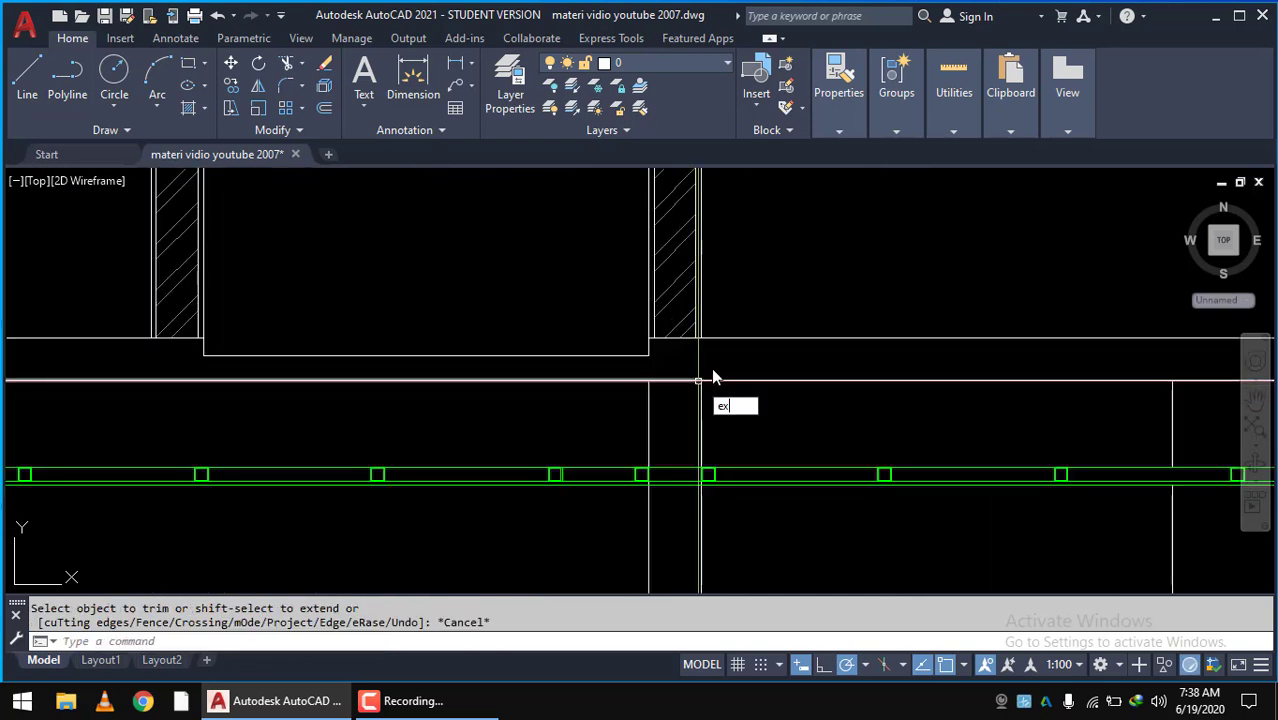
# - Rerun EXTEND on the column edges, zooming to check them against the beam
pyautogui.press('Return')
pyautogui.press('Return')
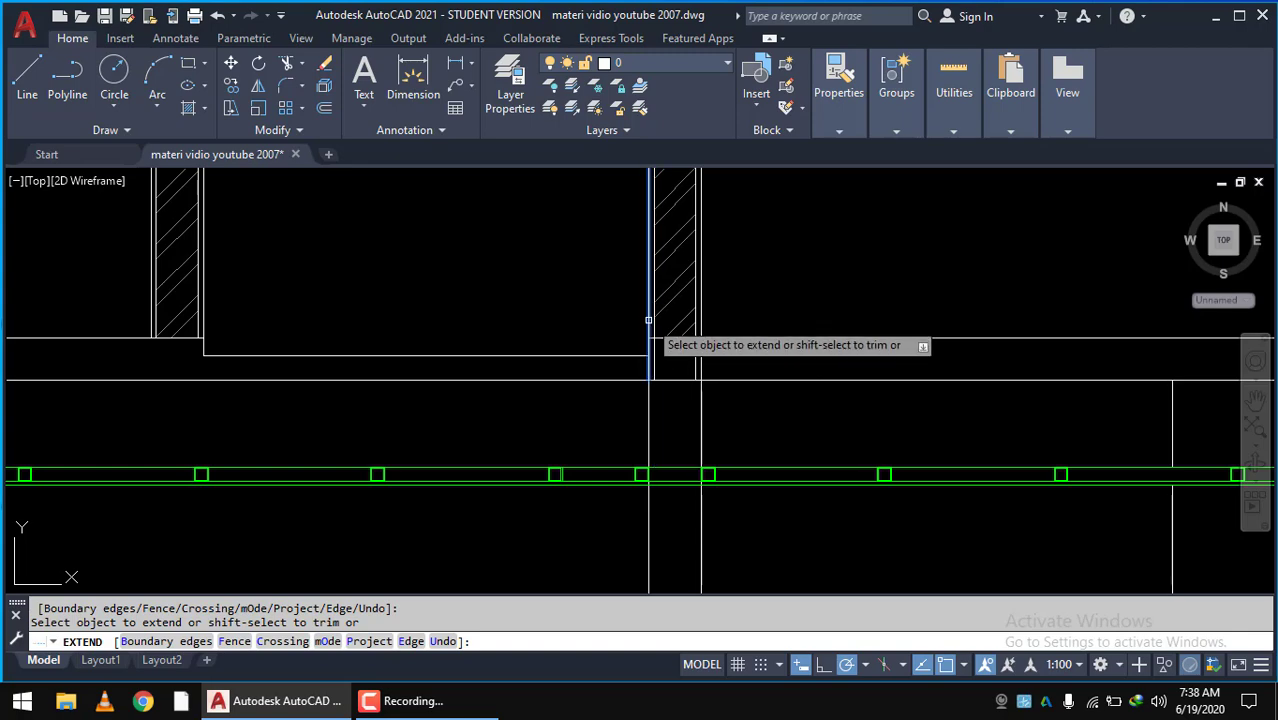
pyautogui.scroll(-2, 649, 320)
pyautogui.scroll(-4, 705, 314)
pyautogui.scroll(4, 716, 331)
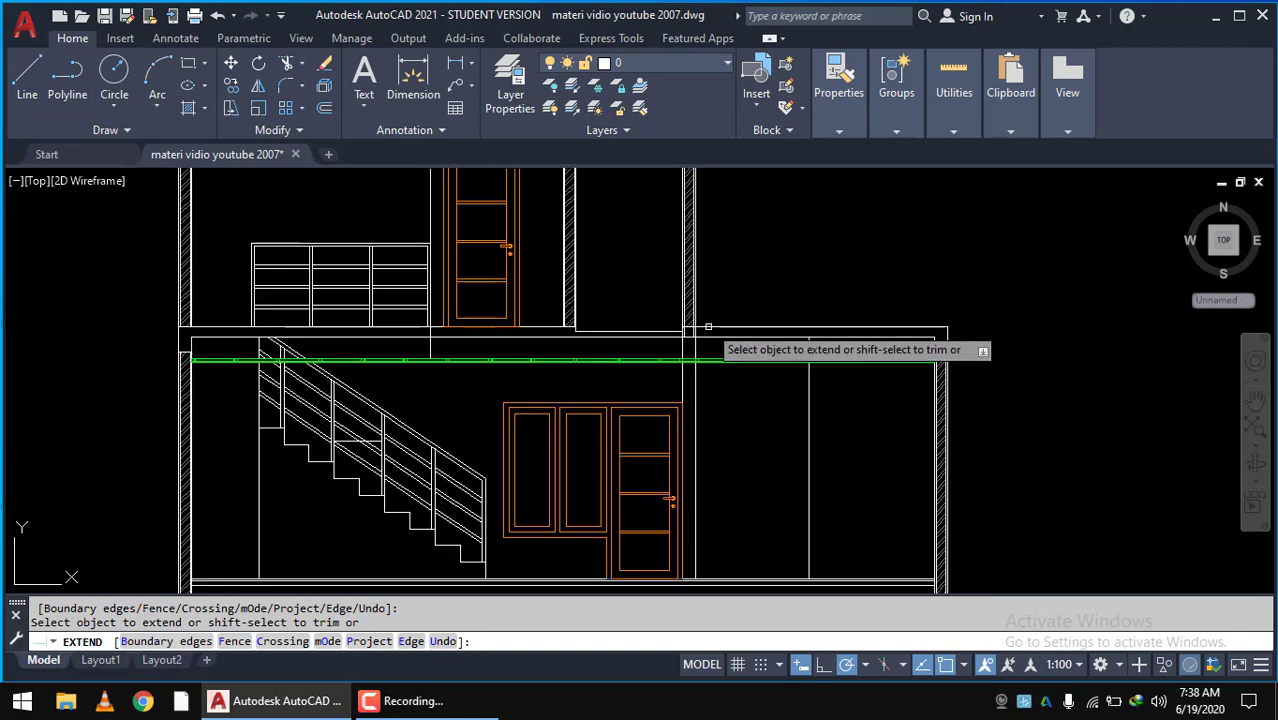
pyautogui.scroll(1, 679, 342)
pyautogui.scroll(-1, 679, 342)
pyautogui.press('Escape')
pyautogui.scroll(3, 639, 320)
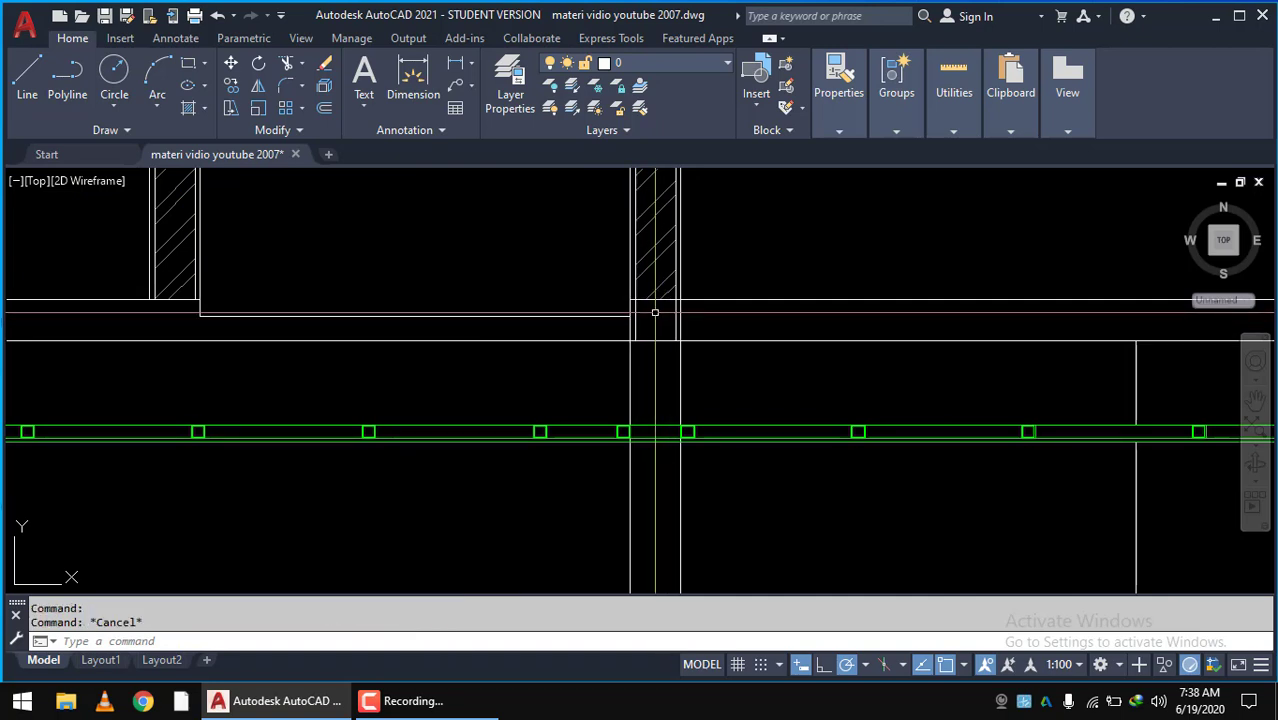
pyautogui.scroll(-3, 655, 313)
pyautogui.scroll(-1, 662, 380)
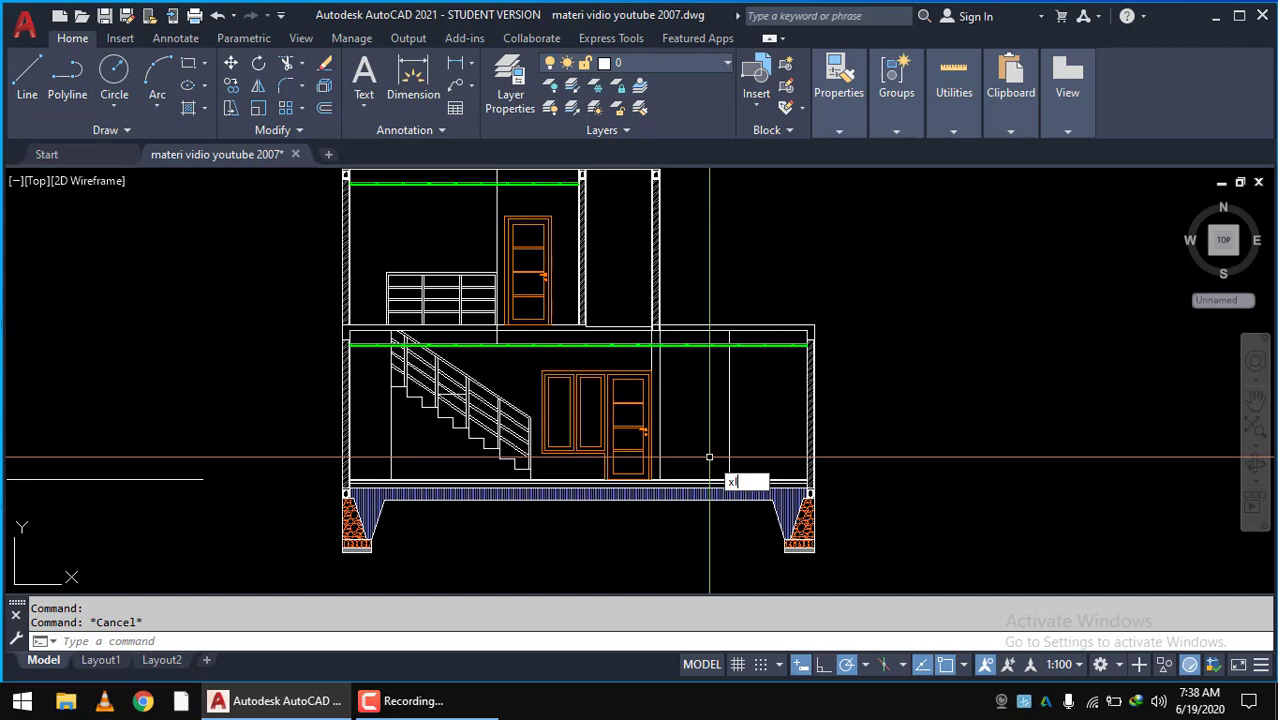
pyautogui.press('Return')
pyautogui.write('v')
pyautogui.press('Return')
pyautogui.scroll(-3, 690, 430)
pyautogui.scroll(-2, 675, 415)
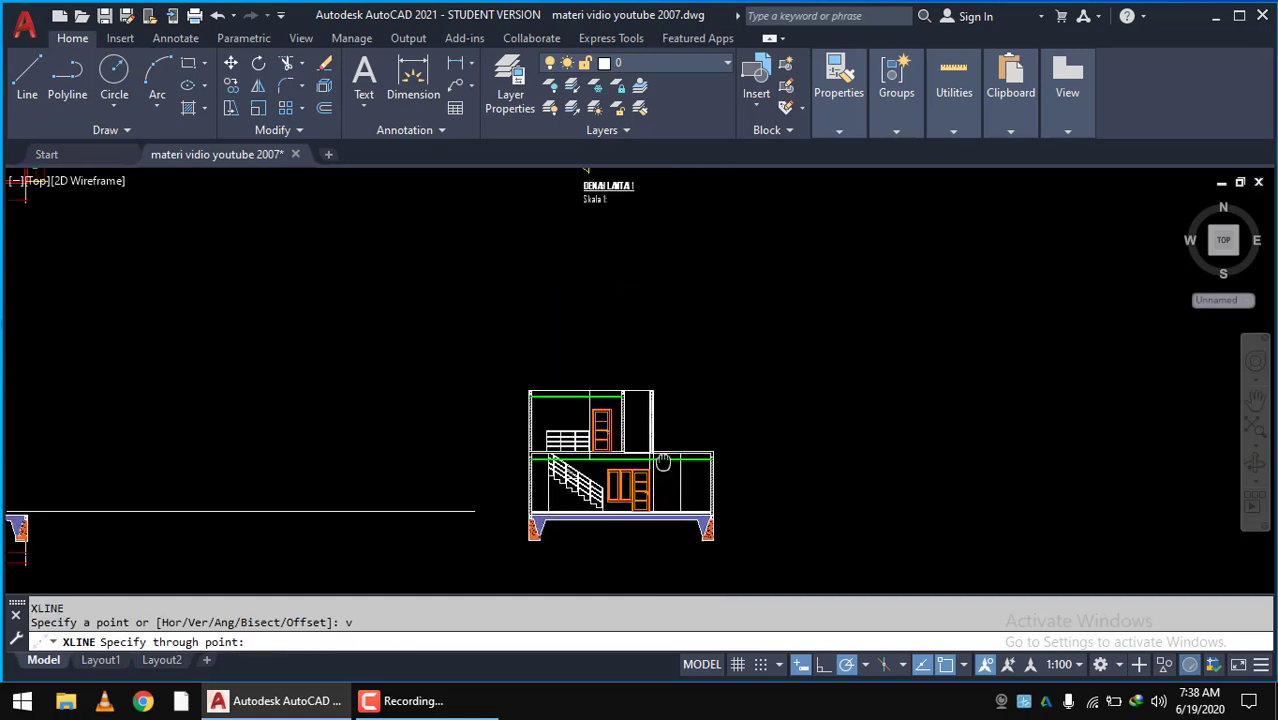
pyautogui.scroll(-2, 664, 407)
pyautogui.scroll(2, 664, 407)
pyautogui.scroll(1, 588, 300)
pyautogui.moveTo(590, 286)
pyautogui.mouseDown(button='middle')
pyautogui.moveTo(613, 338)
pyautogui.moveTo(520, 362)
pyautogui.mouseUp(button='middle')
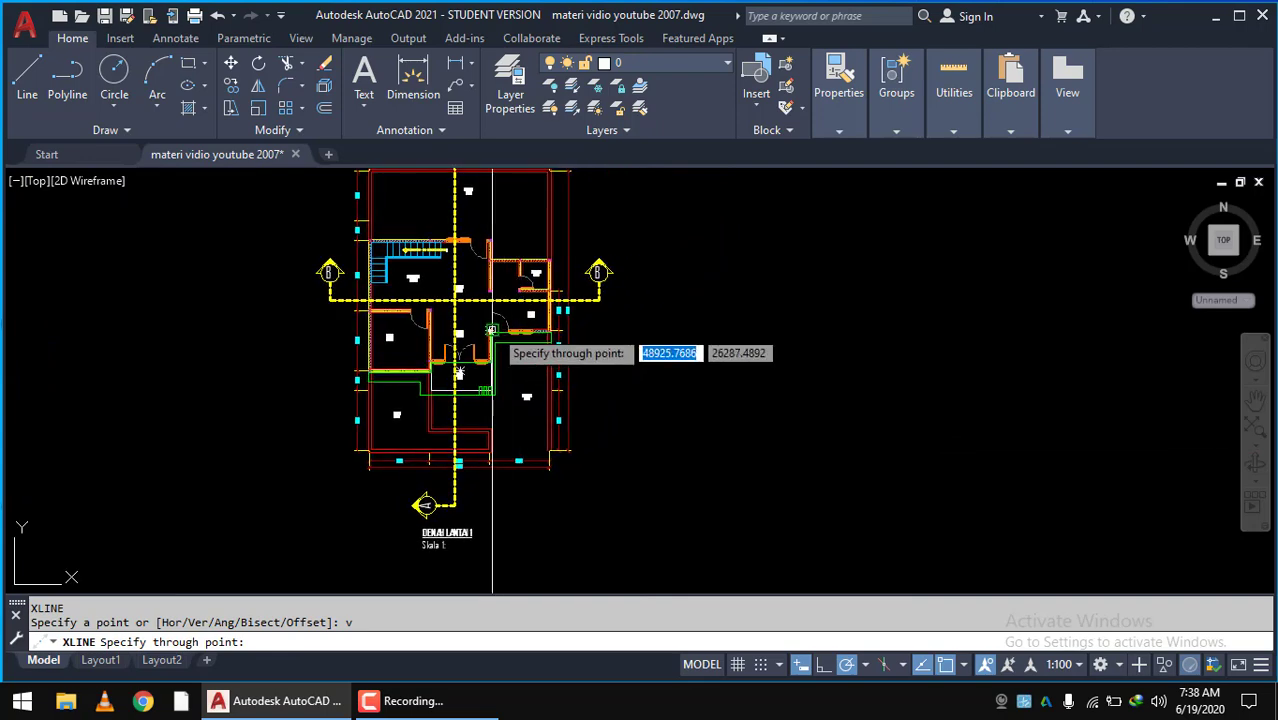
pyautogui.scroll(4, 525, 338)
pyautogui.scroll(-5, 542, 307)
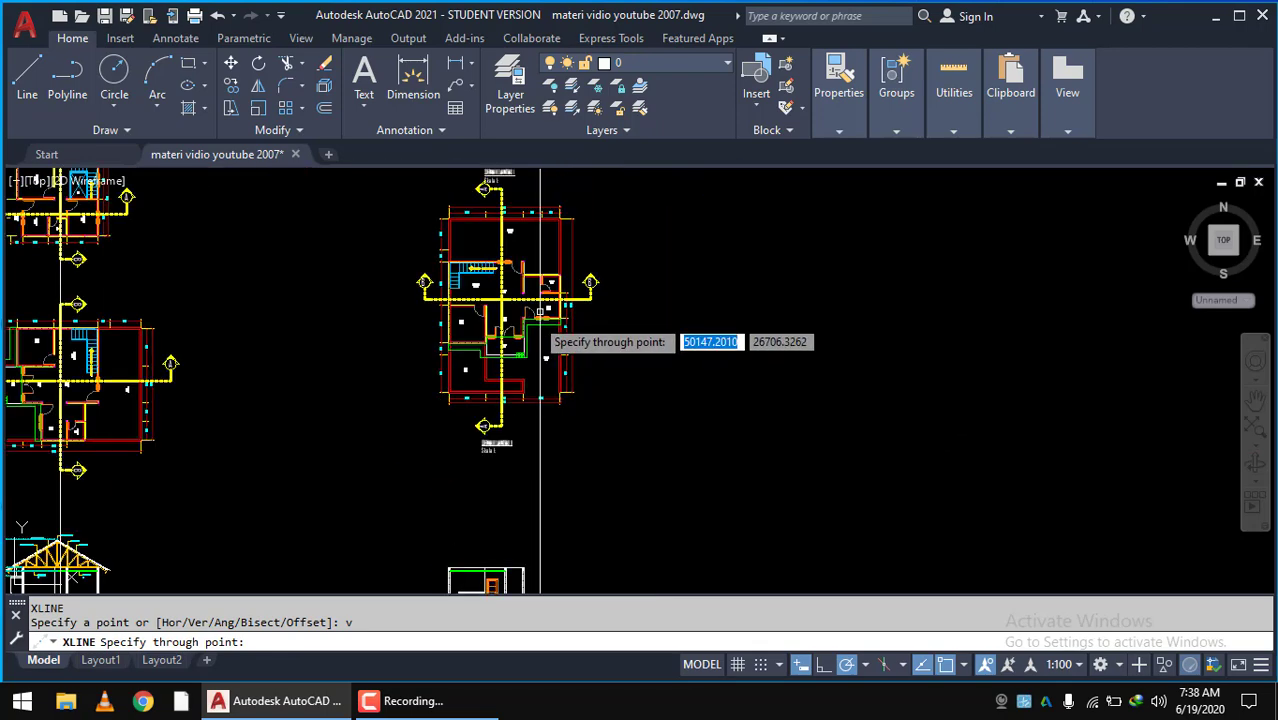
pyautogui.scroll(5, 525, 310)
pyautogui.scroll(-2, 463, 300)
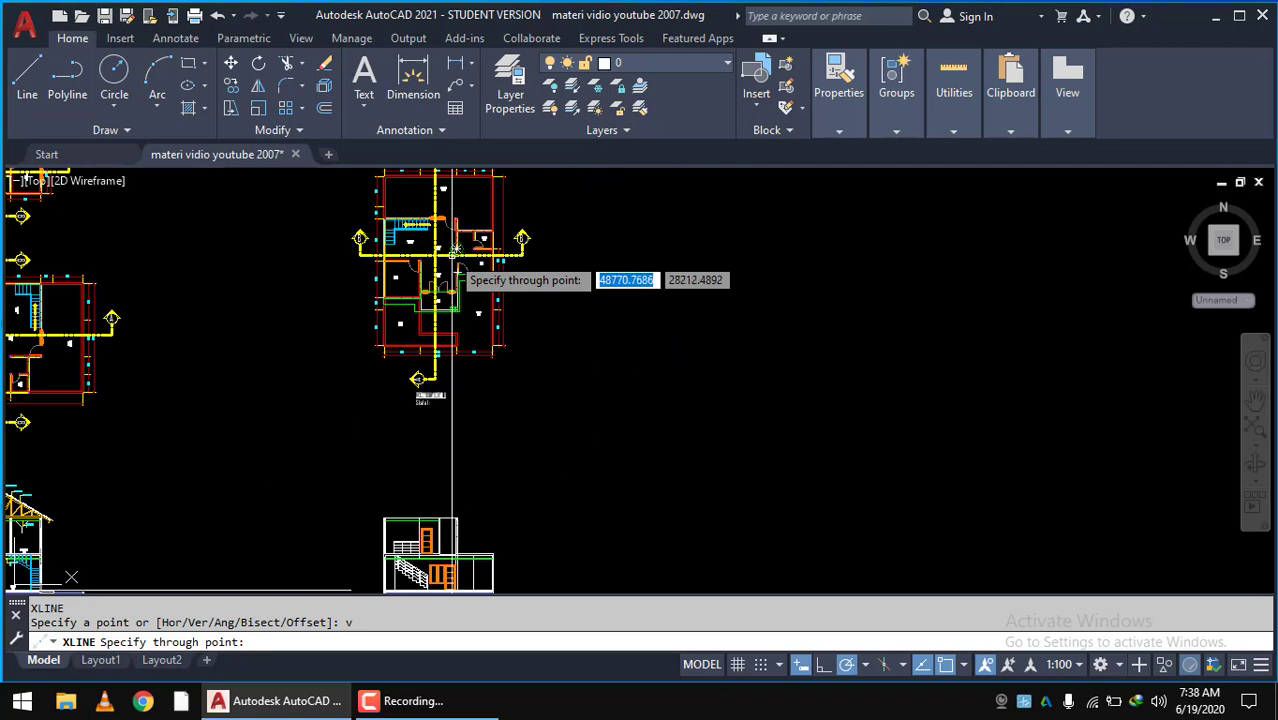
pyautogui.scroll(-3, 463, 300)
pyautogui.scroll(4, 438, 440)
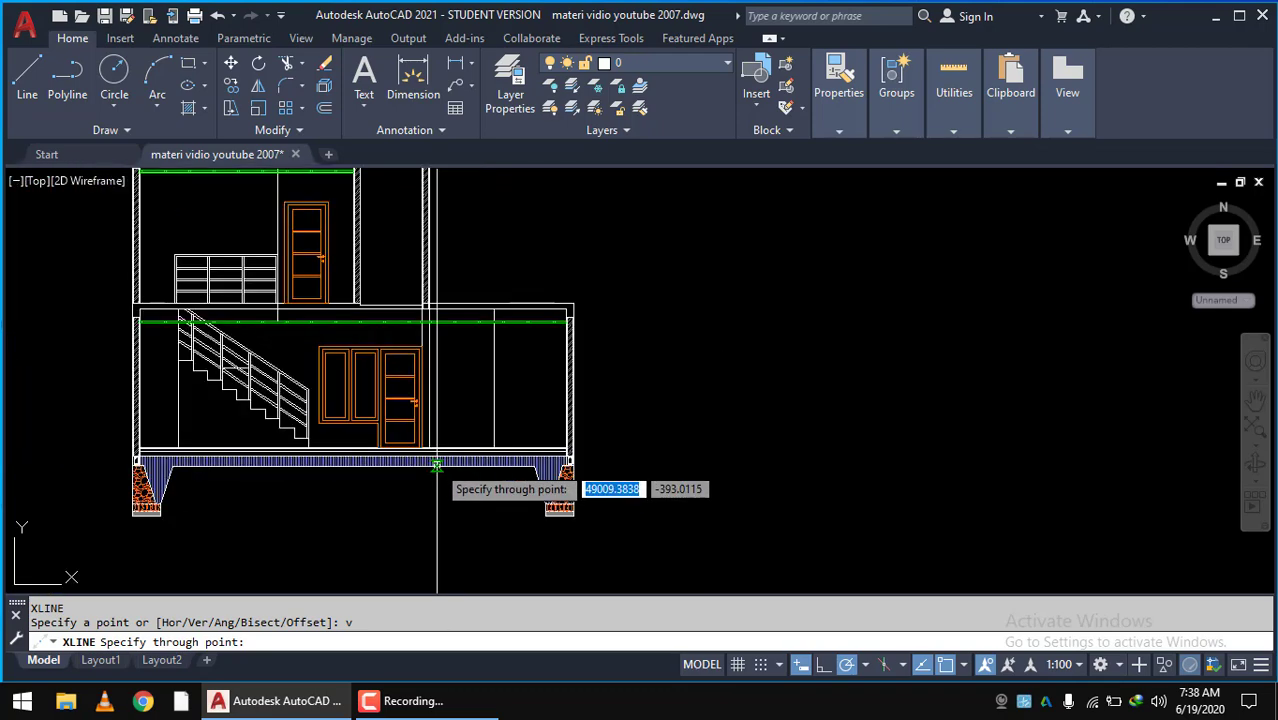
pyautogui.scroll(2, 435, 380)
pyautogui.scroll(2, 425, 290)
pyautogui.scroll(2, 422, 267)
pyautogui.moveTo(422, 267); pyautogui.dragTo(620, 268, button='middle')
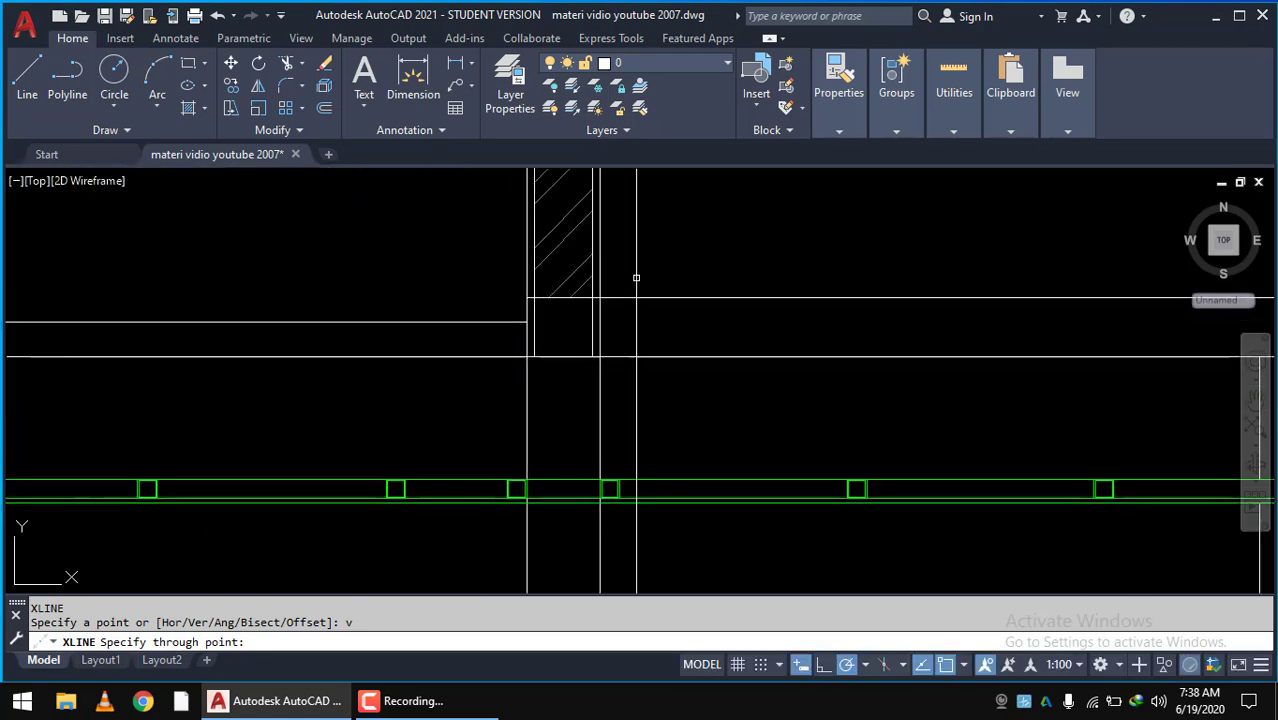
pyautogui.press('Escape')
pyautogui.press('Escape')
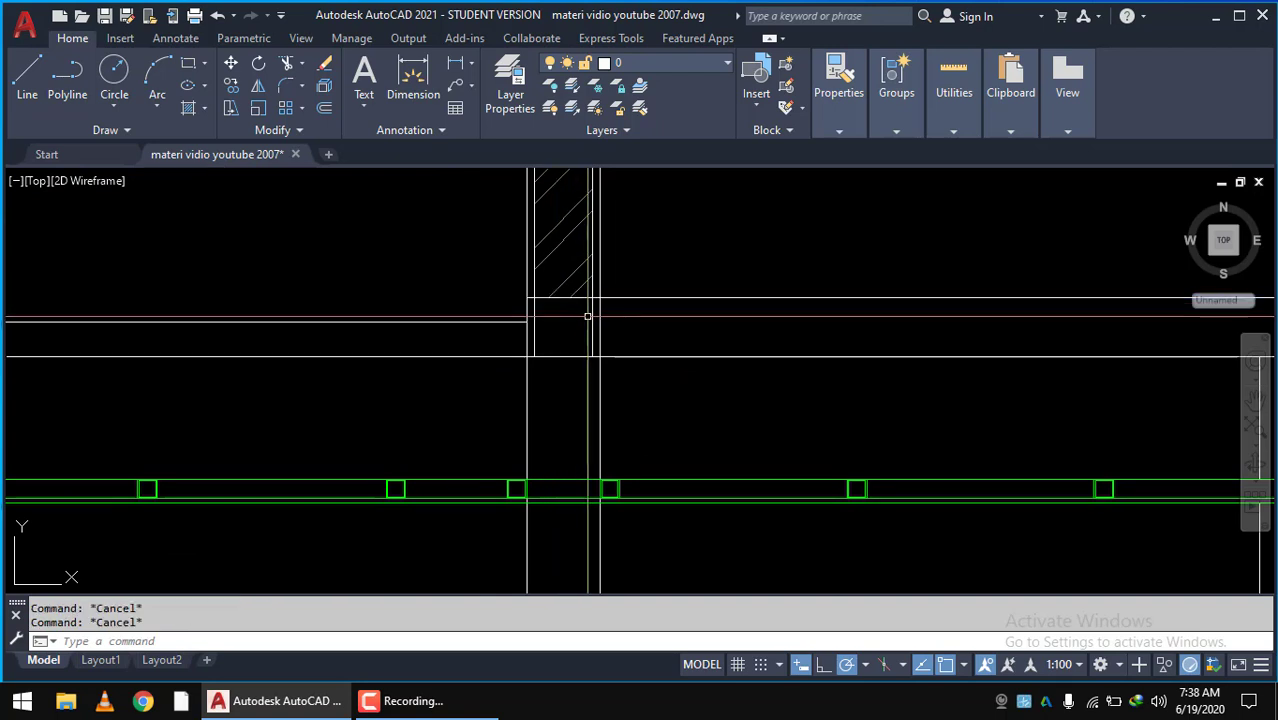
# - Start a trim using all objects as cutting edges, then cancel it
pyautogui.write('Re')
pyautogui.press('Return')
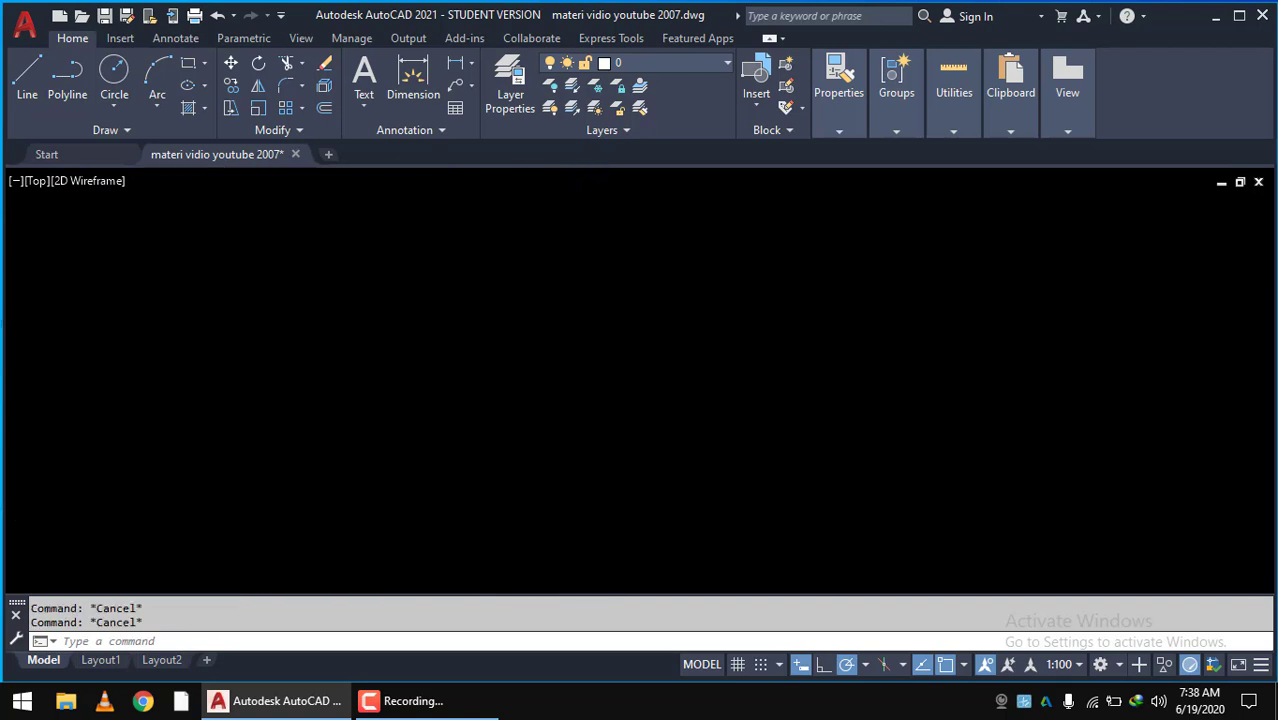
pyautogui.press('Escape')
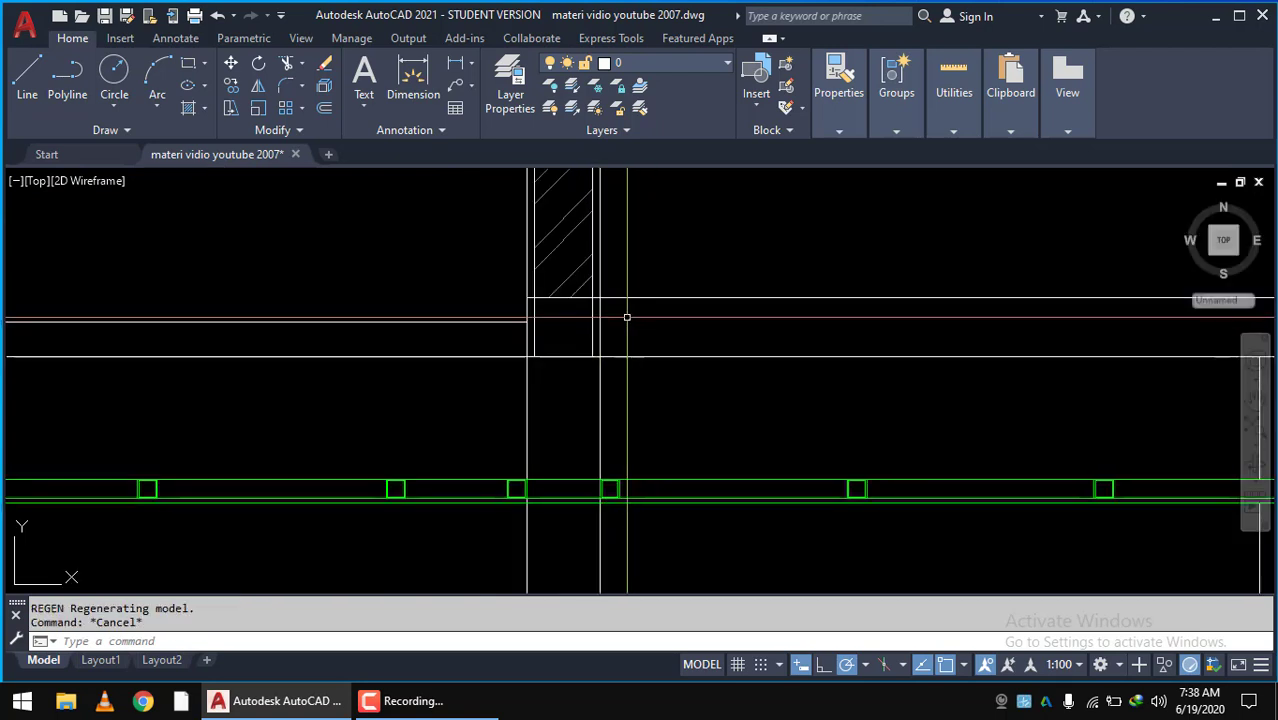
pyautogui.scroll(4, 612, 316)
pyautogui.write('tr')
pyautogui.press('Return')
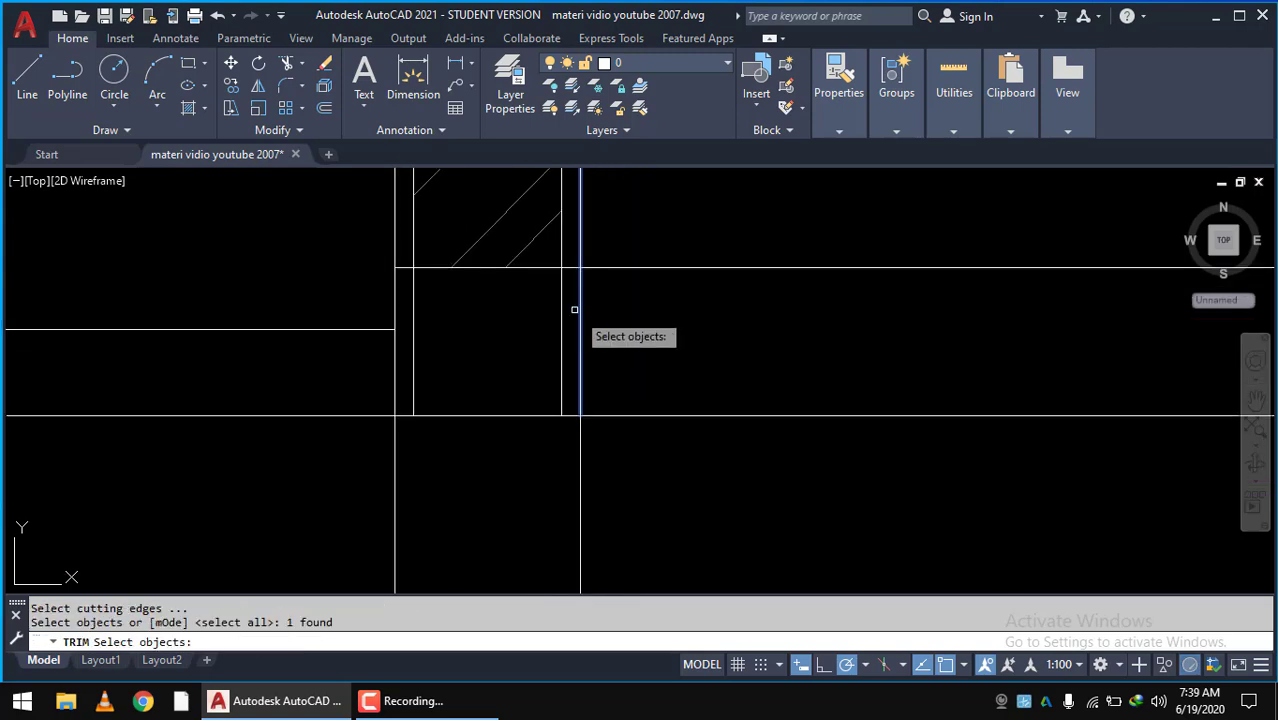
pyautogui.press('Return')
pyautogui.scroll(-2, 572, 270)
pyautogui.scroll(-2, 590, 320)
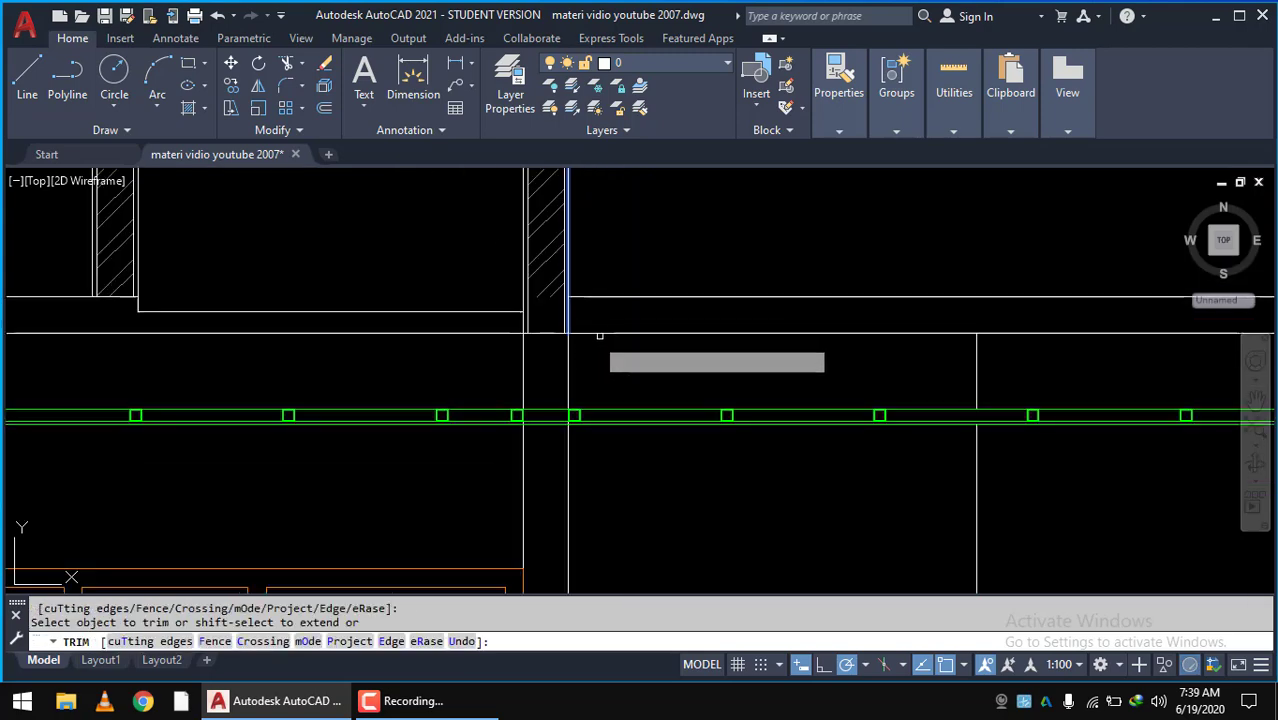
pyautogui.scroll(-2, 615, 328)
pyautogui.scroll(-1, 628, 305)
pyautogui.press('Escape')
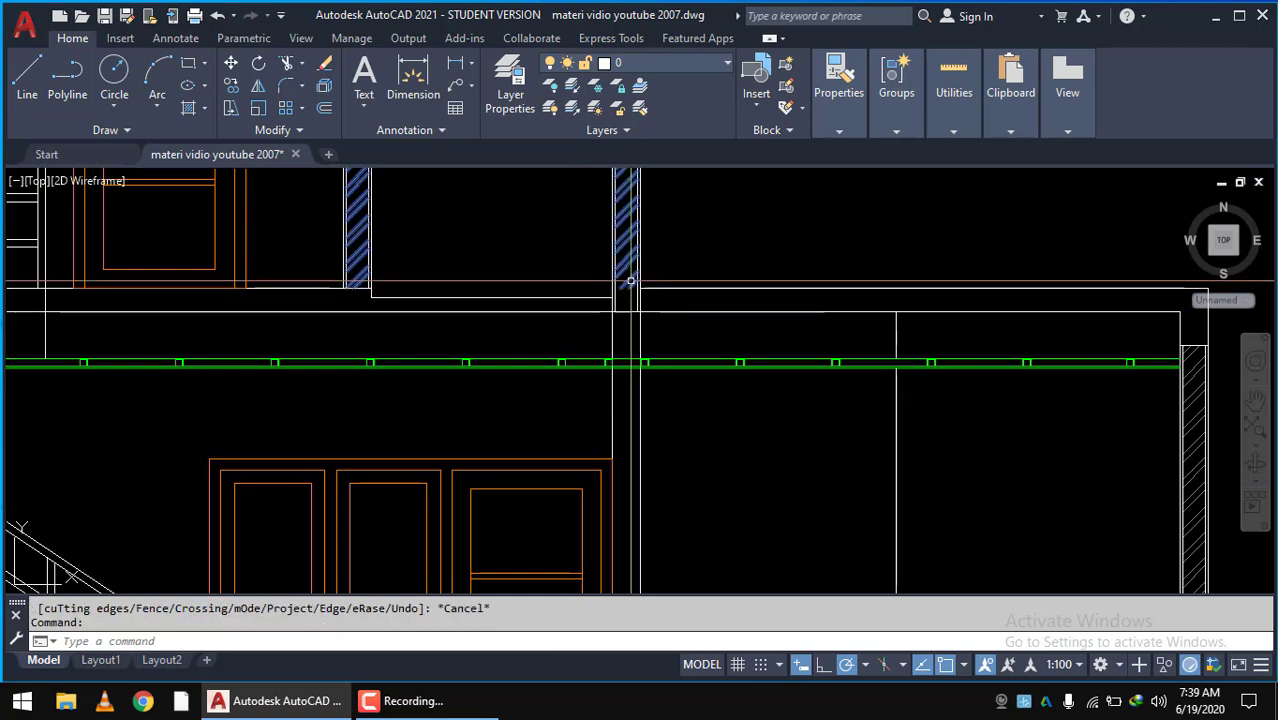
# - Select the column hatch, leave hatch editing, and bring the upper floor into view
pyautogui.click(630, 282)
pyautogui.scroll(2, 632, 288)
pyautogui.click(618, 285)
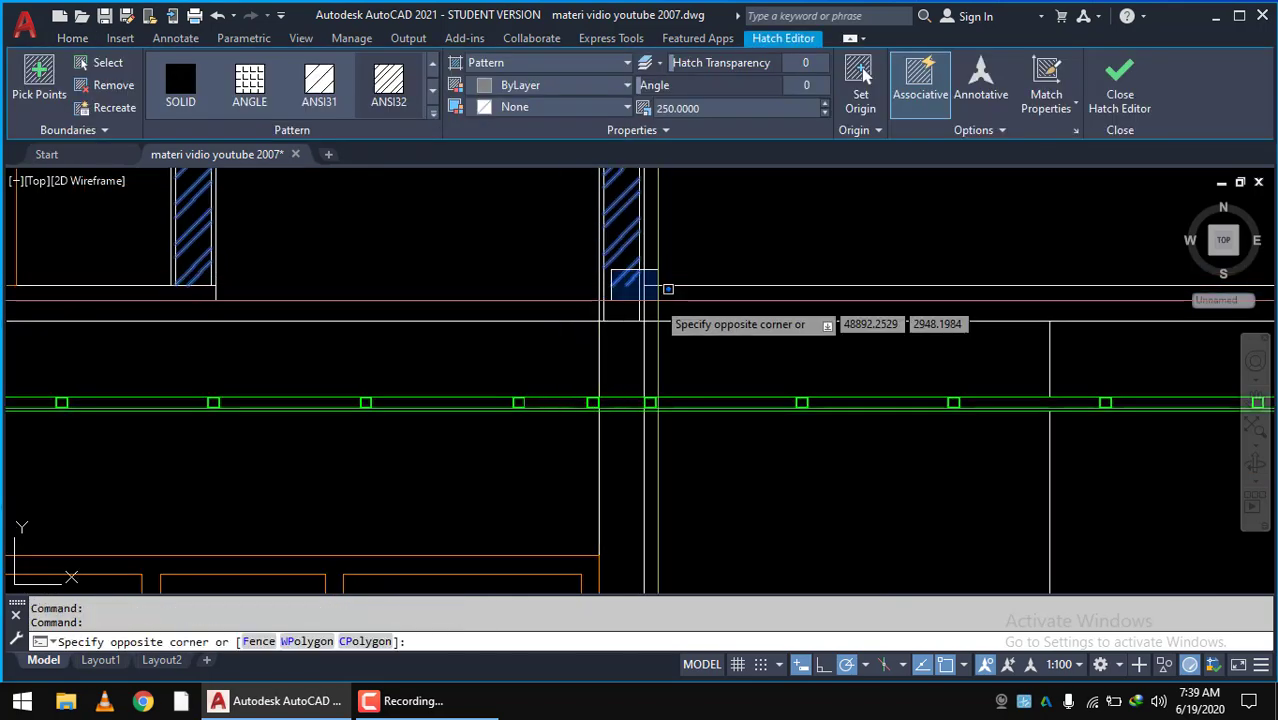
pyautogui.scroll(-2, 656, 317)
pyautogui.press('Escape')
pyautogui.scroll(-2, 656, 315)
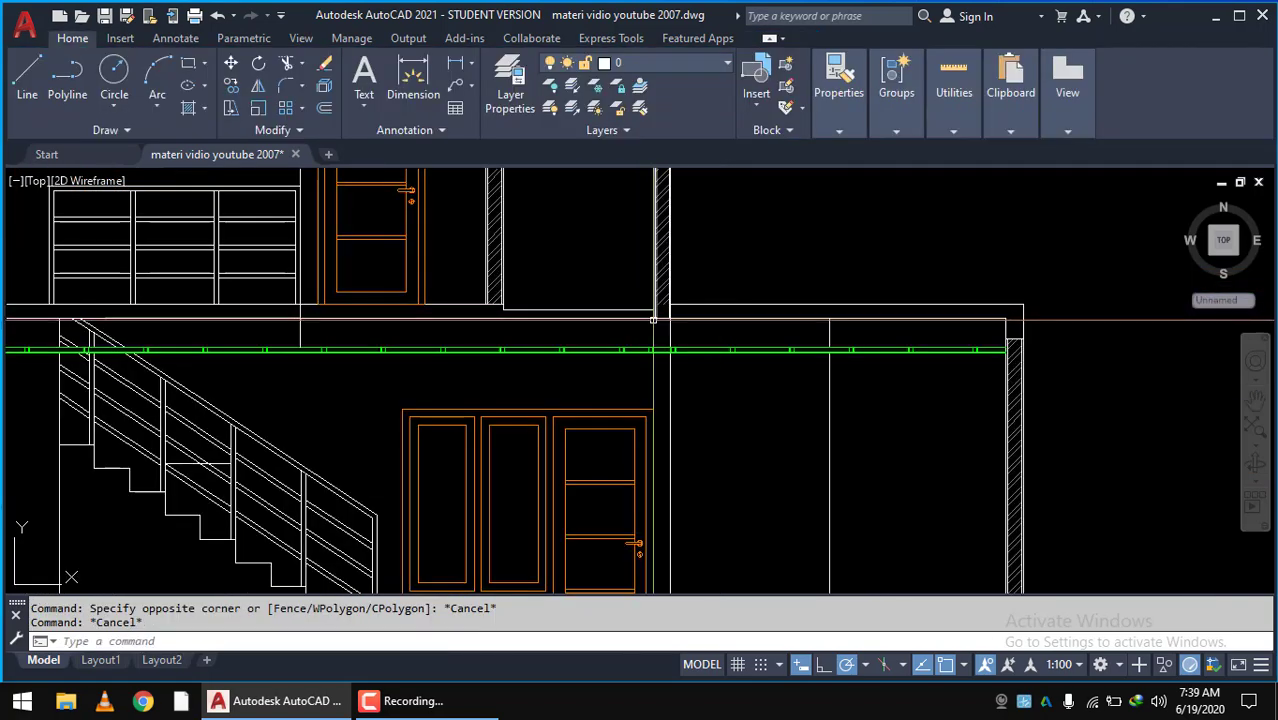
pyautogui.scroll(-2, 656, 315)
pyautogui.click(575, 304)
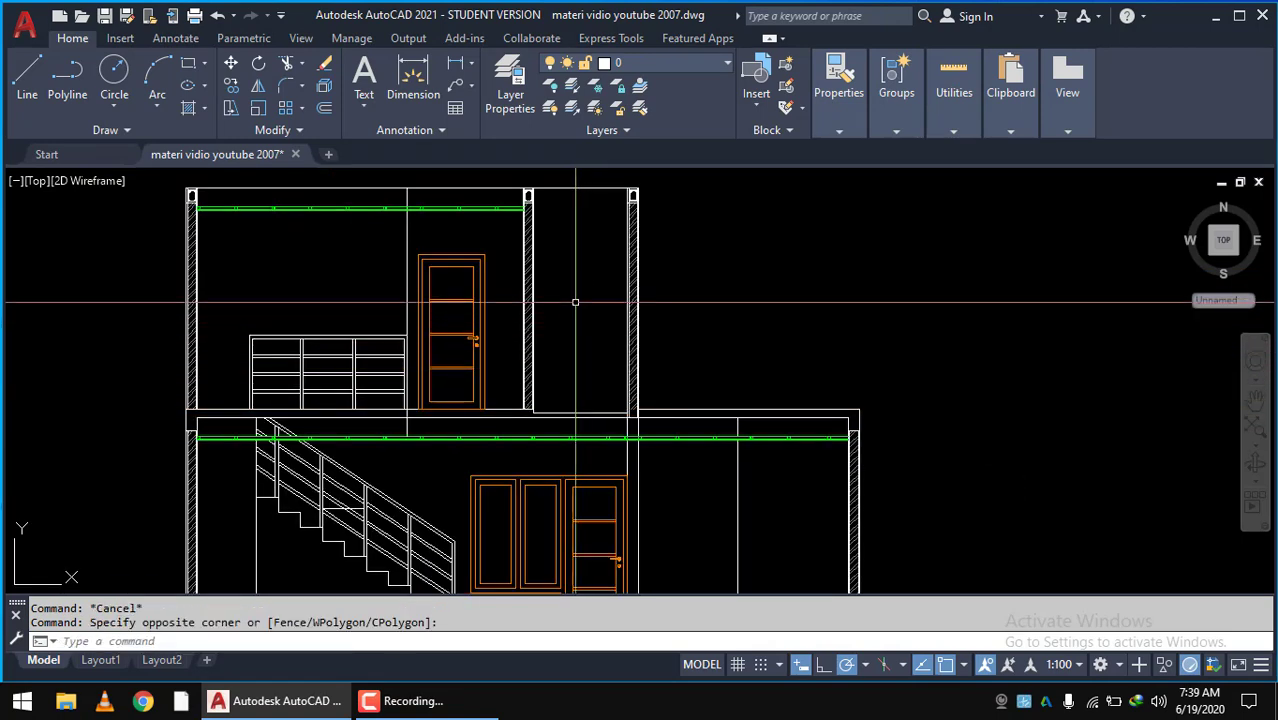
pyautogui.moveTo(573, 308); pyautogui.dragTo(571, 293, button='middle')
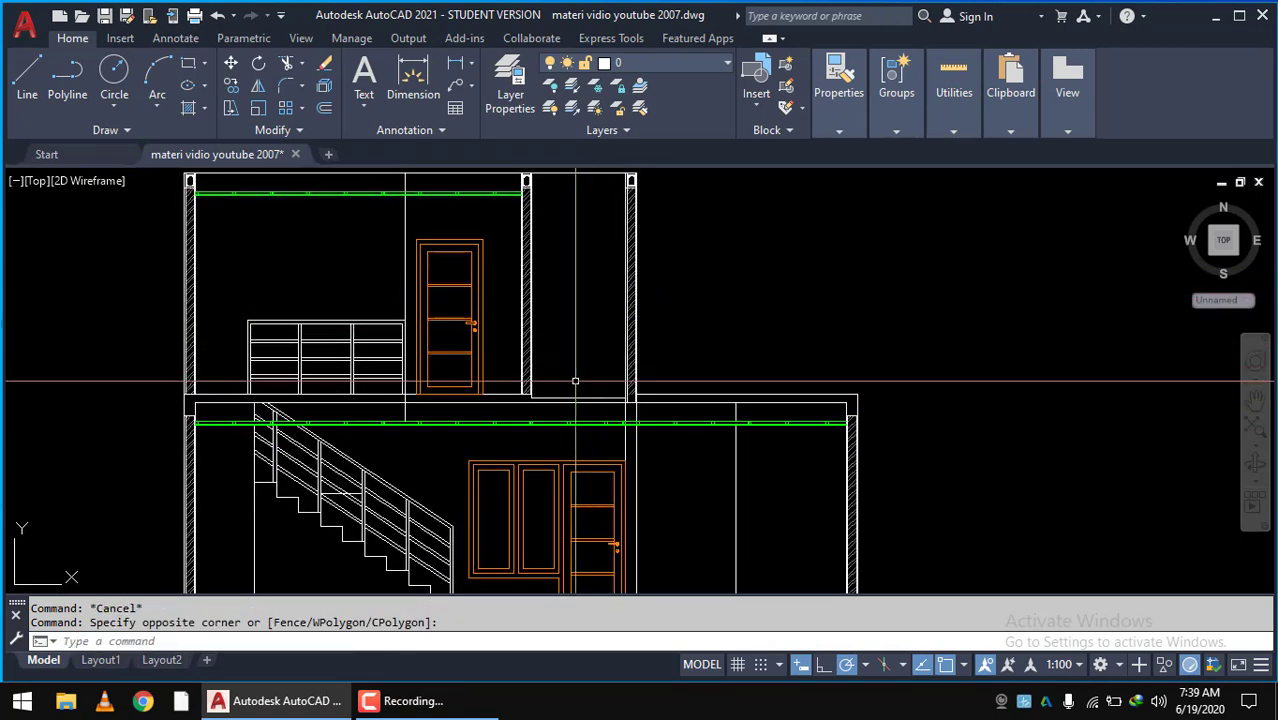
pyautogui.moveTo(598, 388); pyautogui.dragTo(622, 410, button='middle')
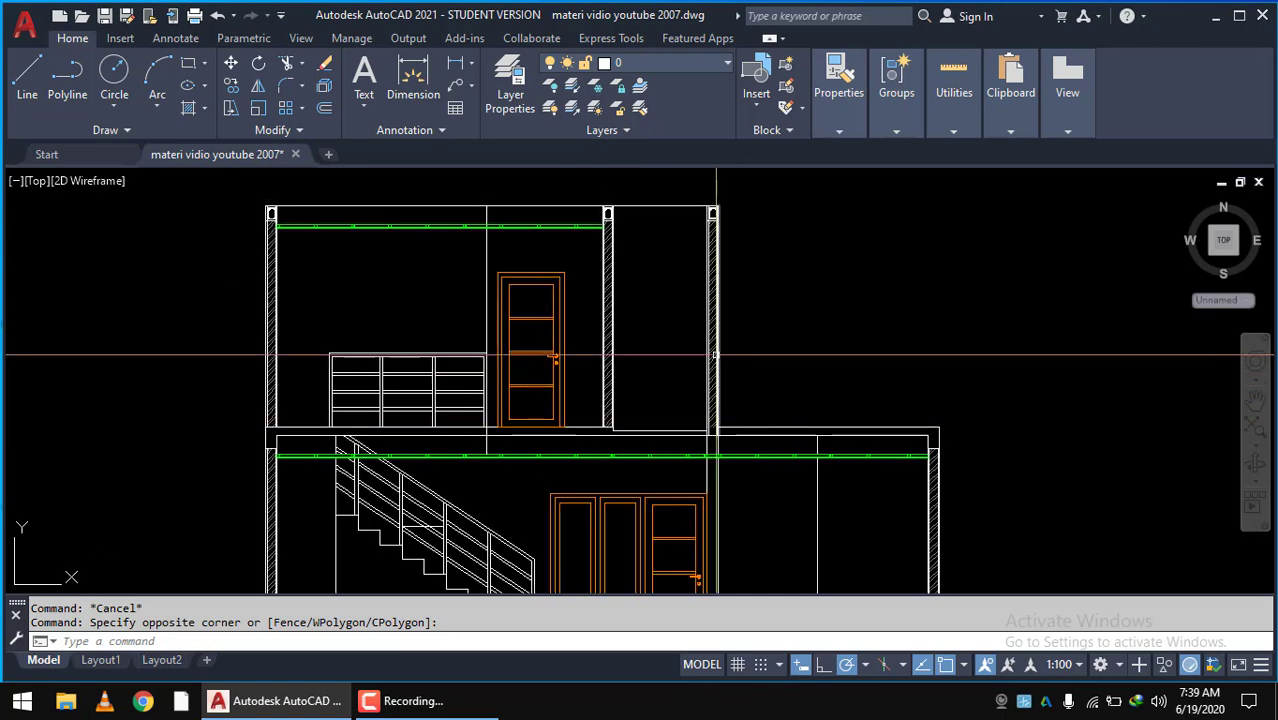
pyautogui.scroll(2, 649, 426)
pyautogui.scroll(-2, 640, 440)
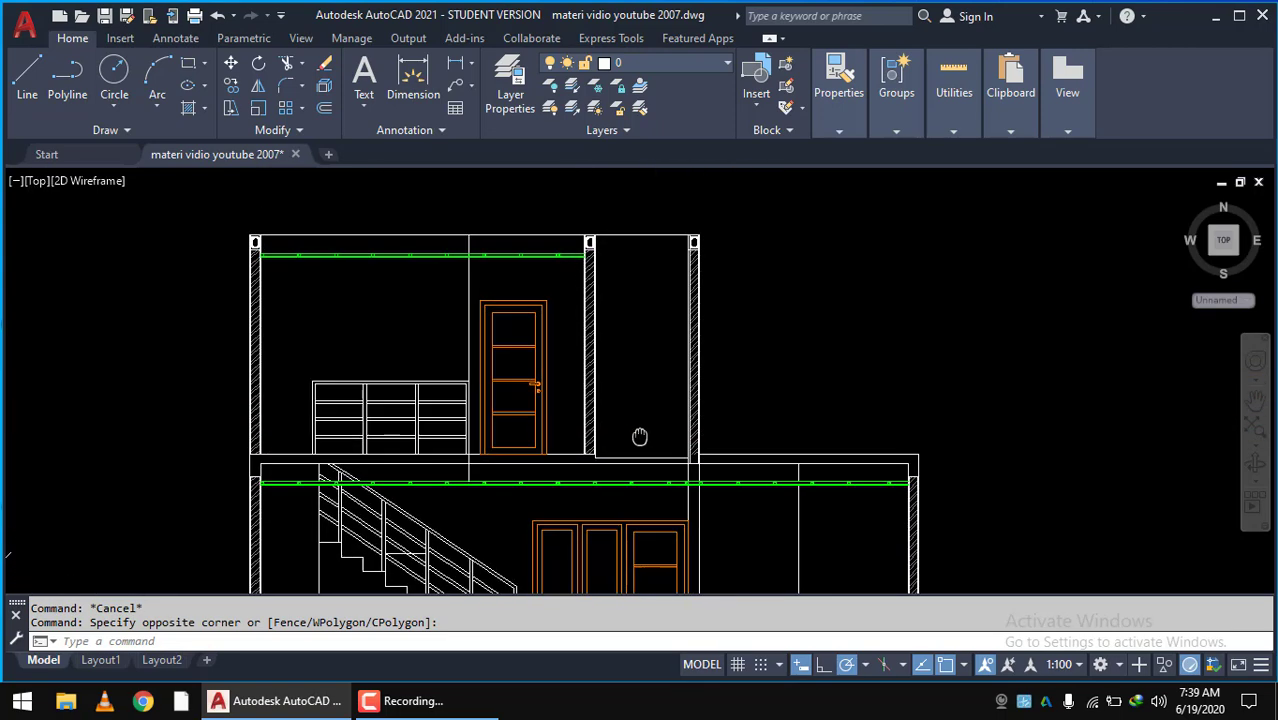
pyautogui.scroll(2, 626, 465)
pyautogui.write('O')
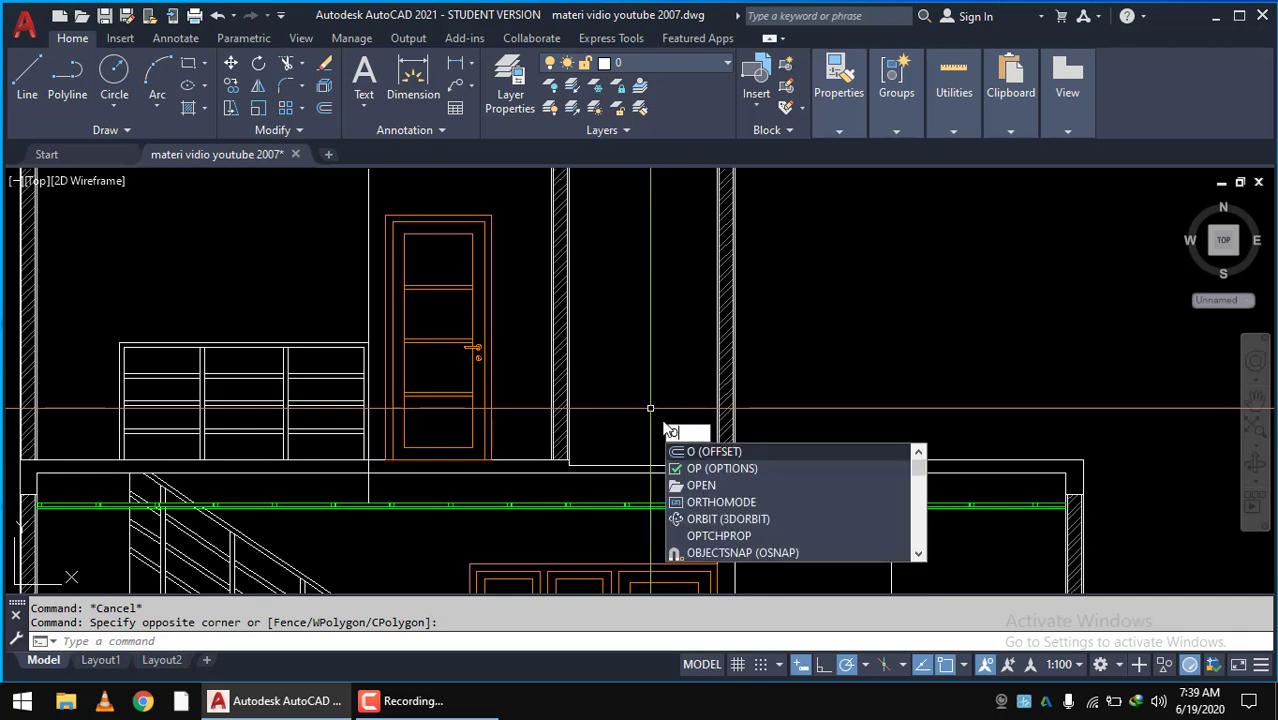
# - Offset the line 3500 upward to above the roof
pyautogui.press('Return')
pyautogui.write('3500')
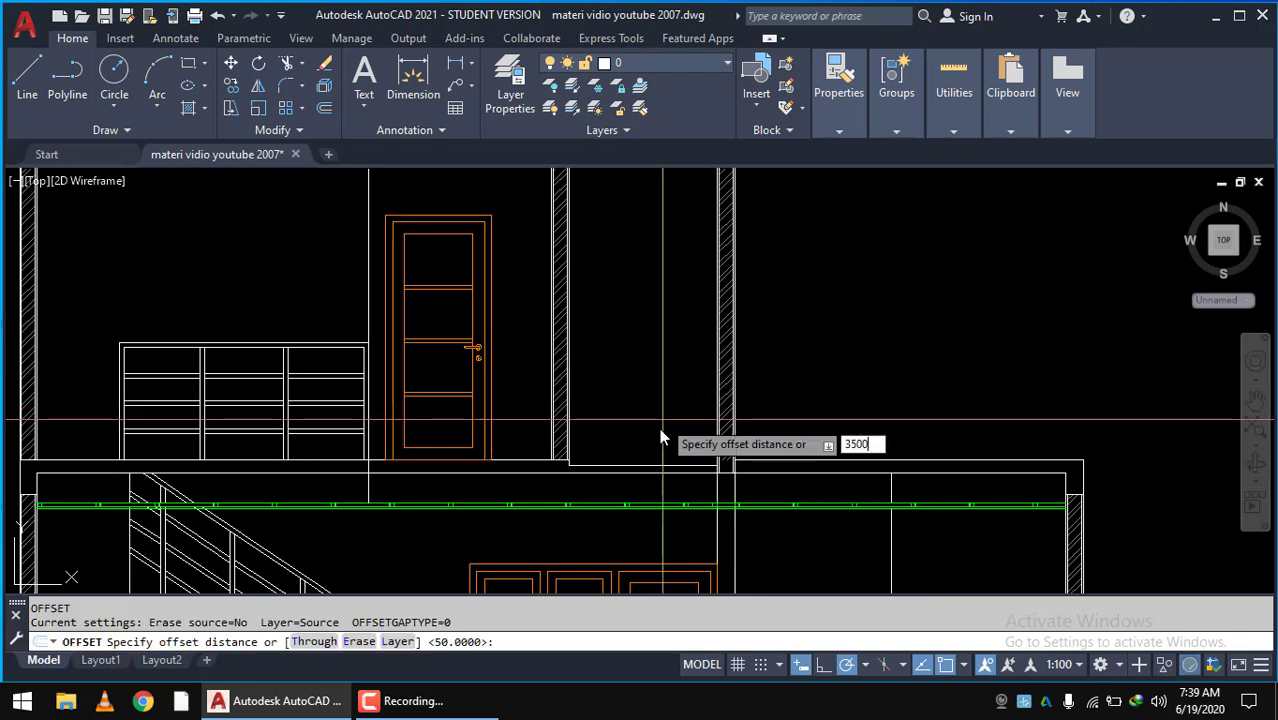
pyautogui.press('Return')
pyautogui.click(640, 495)
pyautogui.click(640, 400)
pyautogui.scroll(-2, 636, 378)
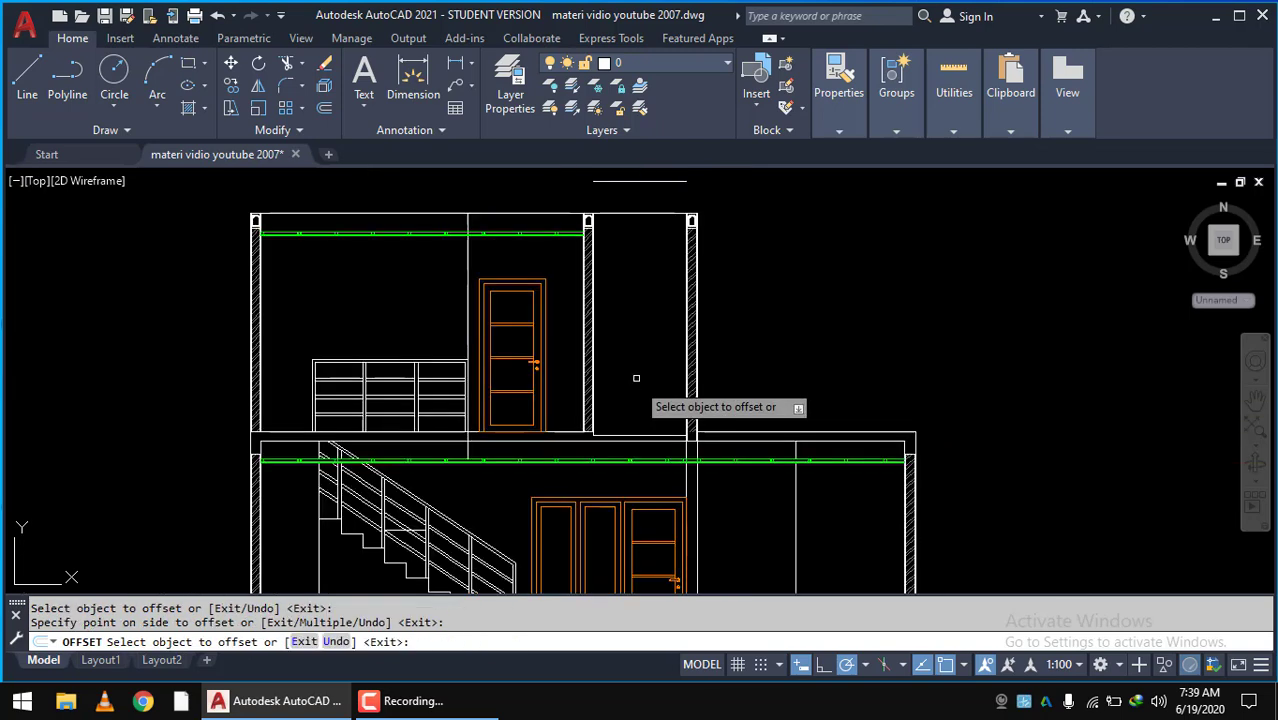
pyautogui.moveTo(644, 342); pyautogui.dragTo(652, 333, button='middle')
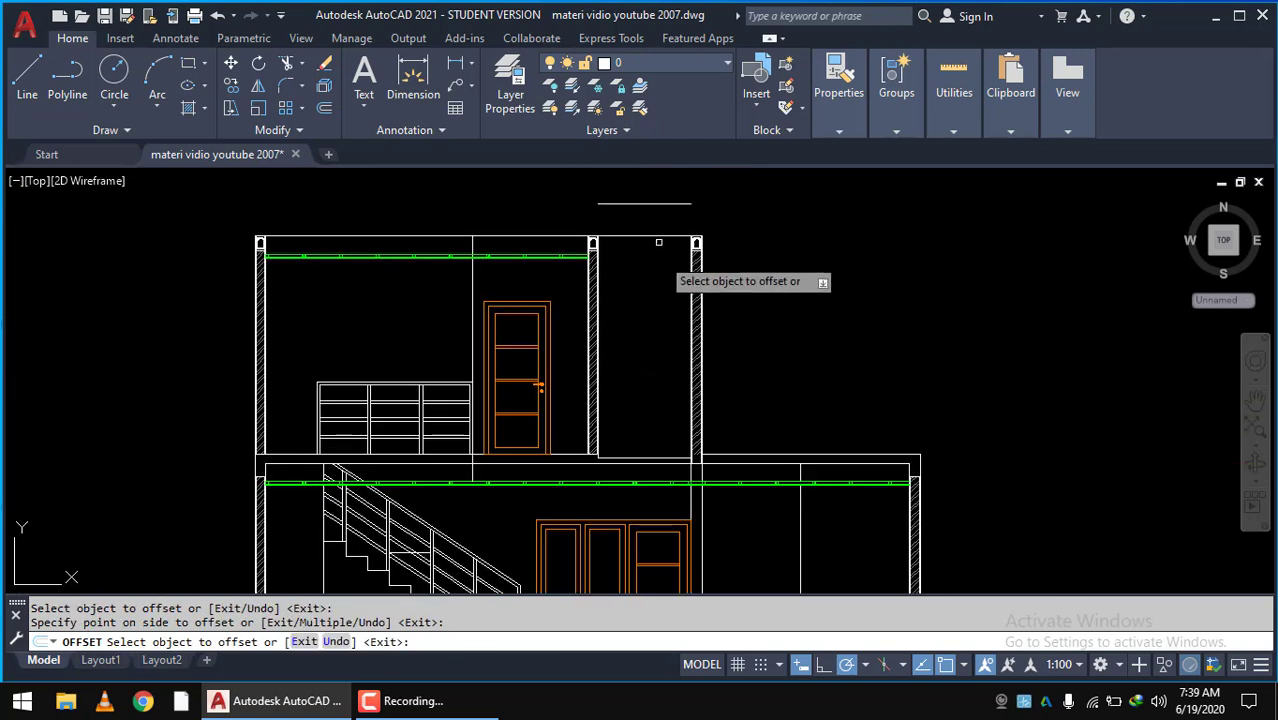
pyautogui.press('Escape')
# - Erase the stray short offset line above the roof
pyautogui.click(660, 216)
pyautogui.click(624, 189)
pyautogui.write('e')
pyautogui.press('Return')
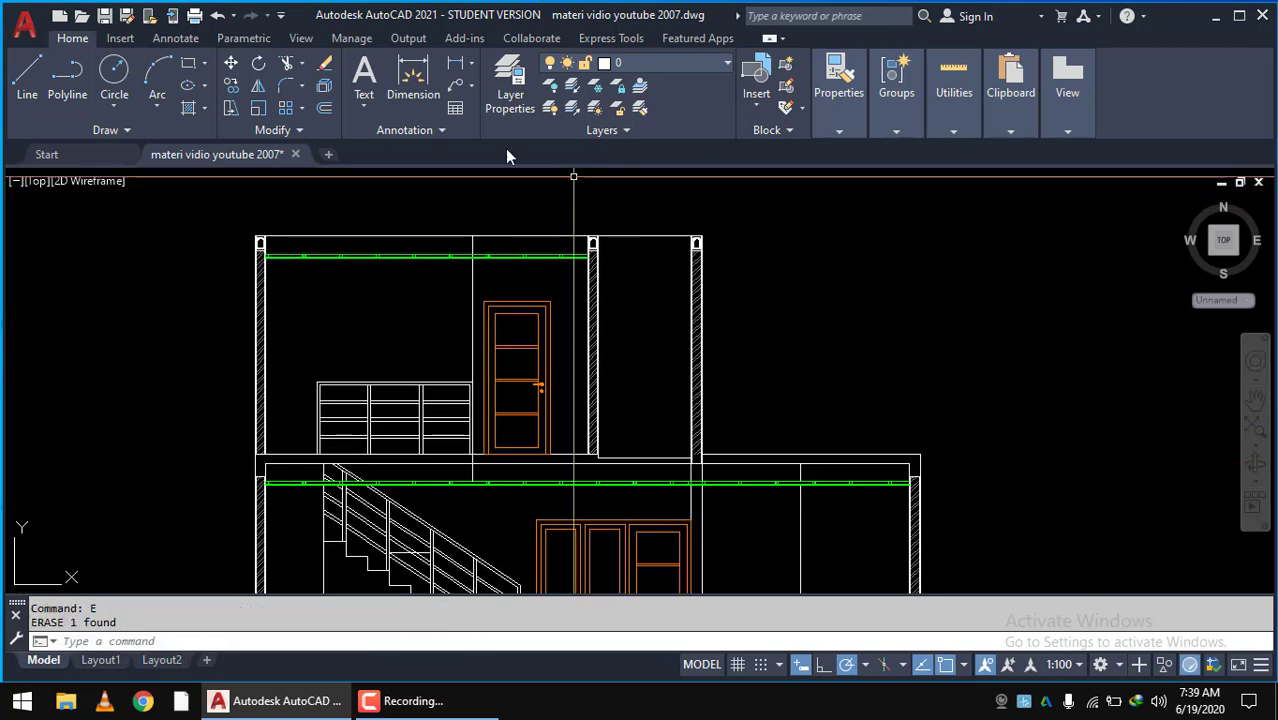
pyautogui.click(413, 80)
pyautogui.scroll(4, 699, 237)
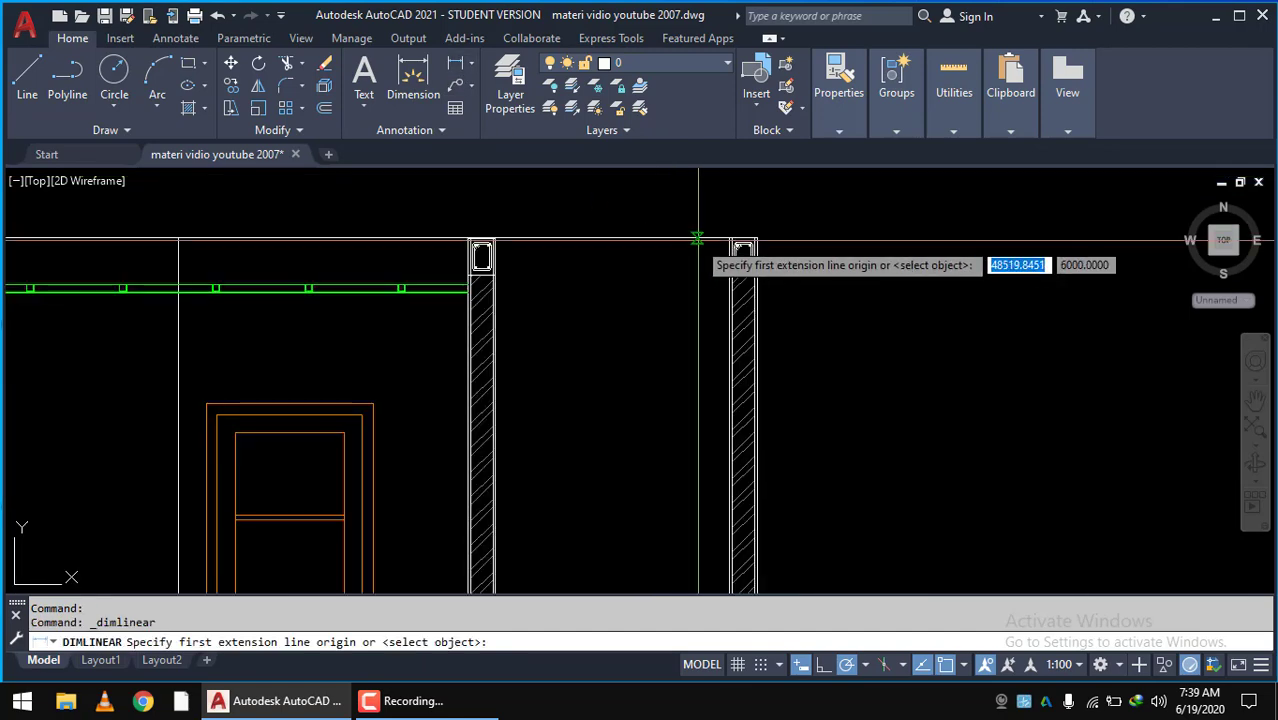
pyautogui.scroll(2, 747, 243)
pyautogui.click(747, 243)
pyautogui.scroll(-4, 652, 310)
pyautogui.scroll(-1, 656, 385)
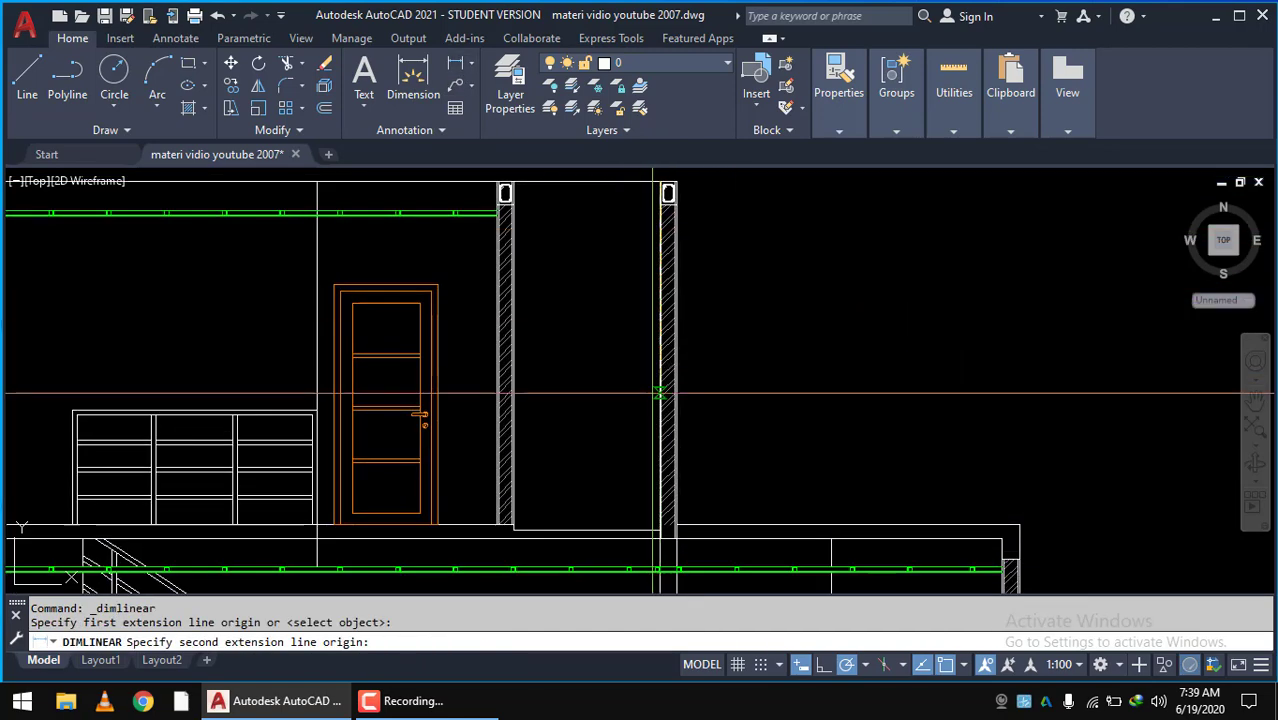
pyautogui.scroll(3, 662, 528)
pyautogui.moveTo(662, 528); pyautogui.dragTo(625, 382, button='middle')
pyautogui.scroll(1, 660, 541)
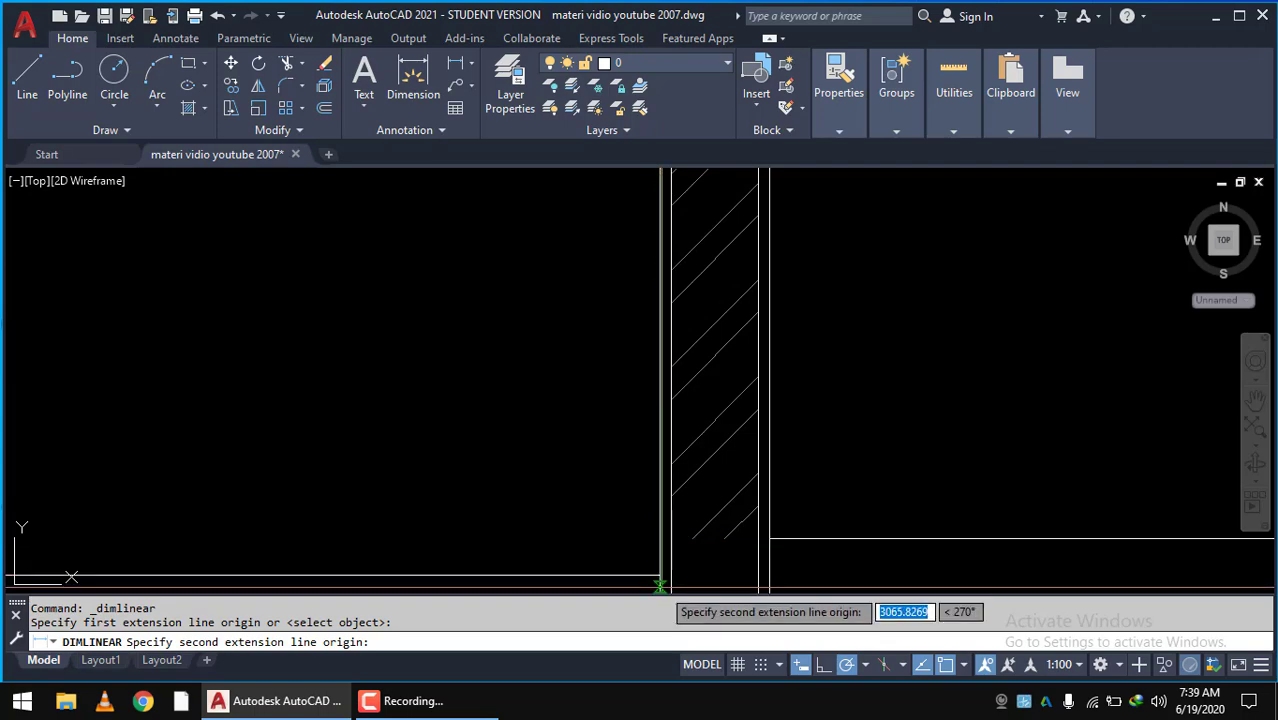
pyautogui.scroll(-1, 660, 583)
pyautogui.scroll(-2, 660, 583)
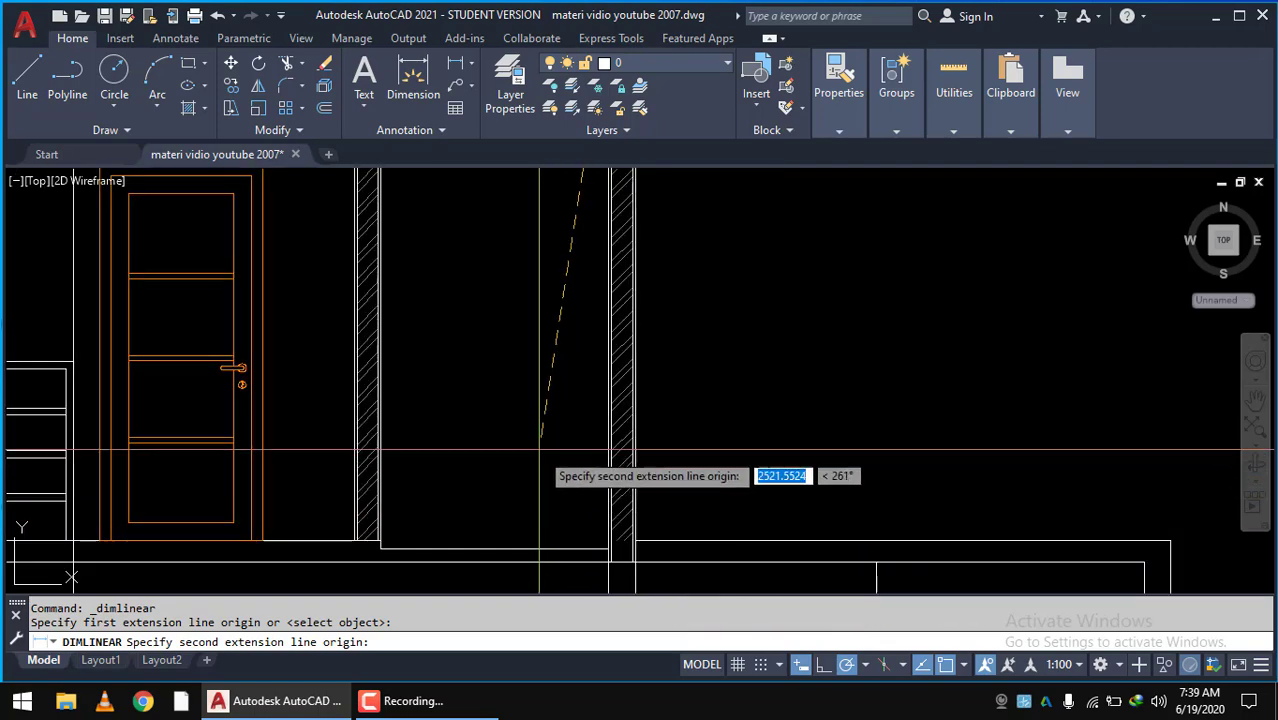
pyautogui.scroll(-3, 600, 500)
pyautogui.press('Escape')
pyautogui.scroll(1, 560, 385)
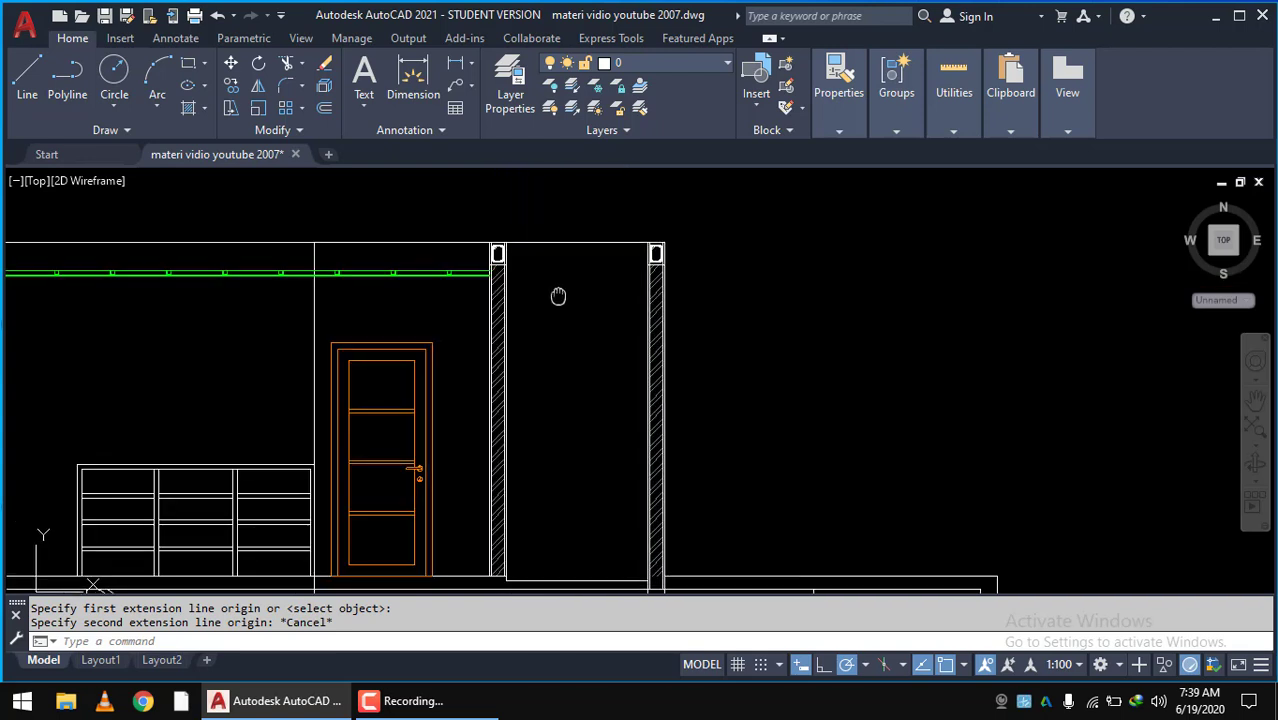
pyautogui.scroll(2, 554, 270)
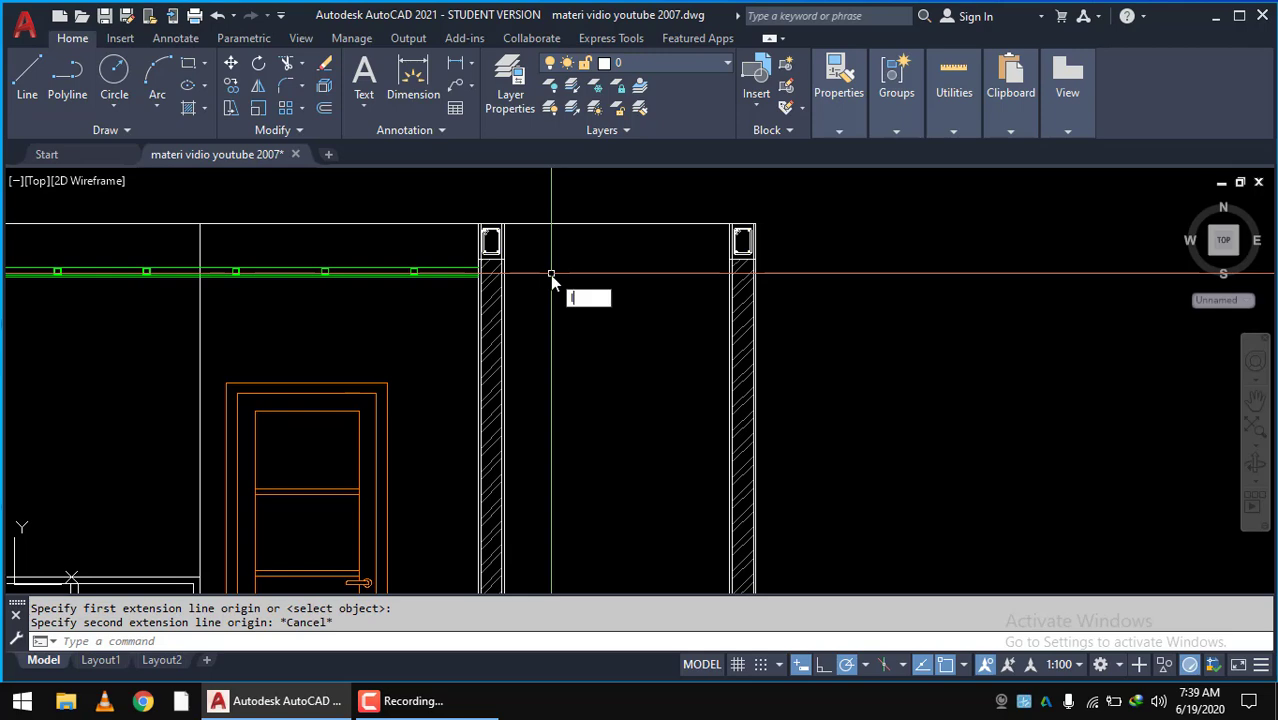
pyautogui.press('Escape')
pyautogui.scroll(2, 565, 292)
pyautogui.moveTo(400, 326); pyautogui.dragTo(699, 326, button='middle')
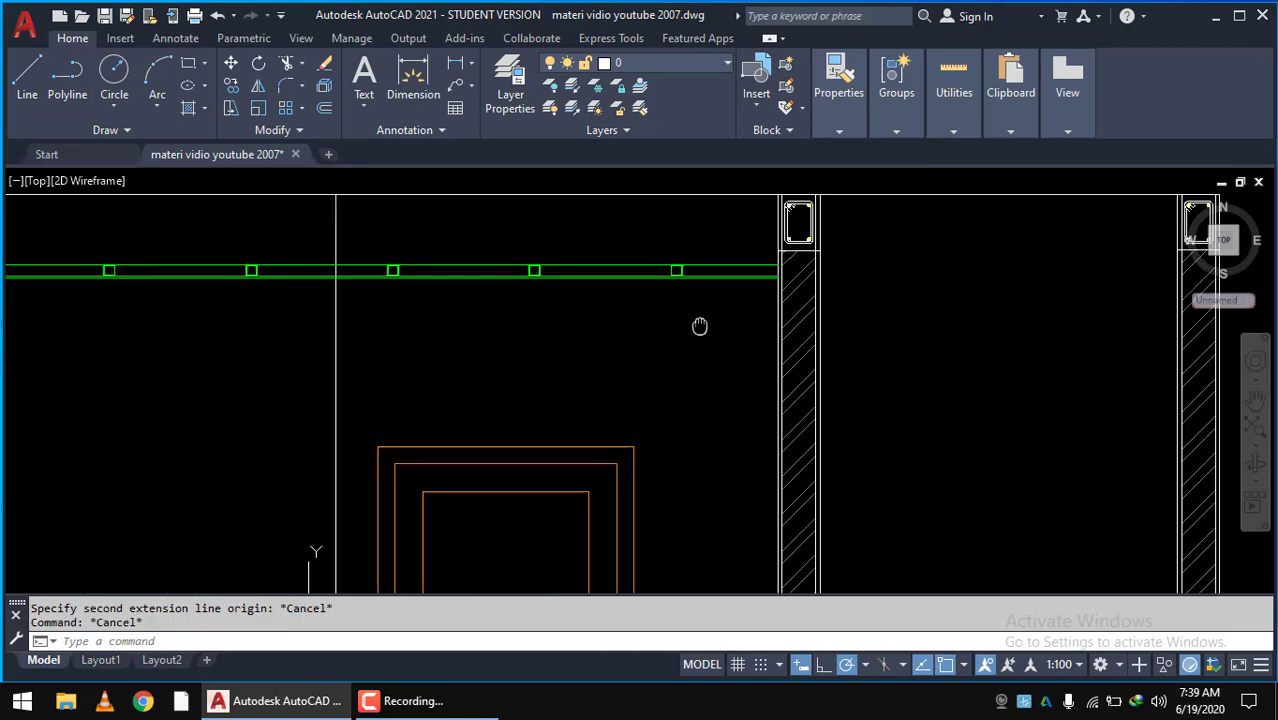
pyautogui.scroll(-3, 699, 326)
pyautogui.scroll(2, 462, 263)
pyautogui.scroll(2, 362, 277)
# - Select the beam and roof-line elements beside the left column
pyautogui.click(358, 272)
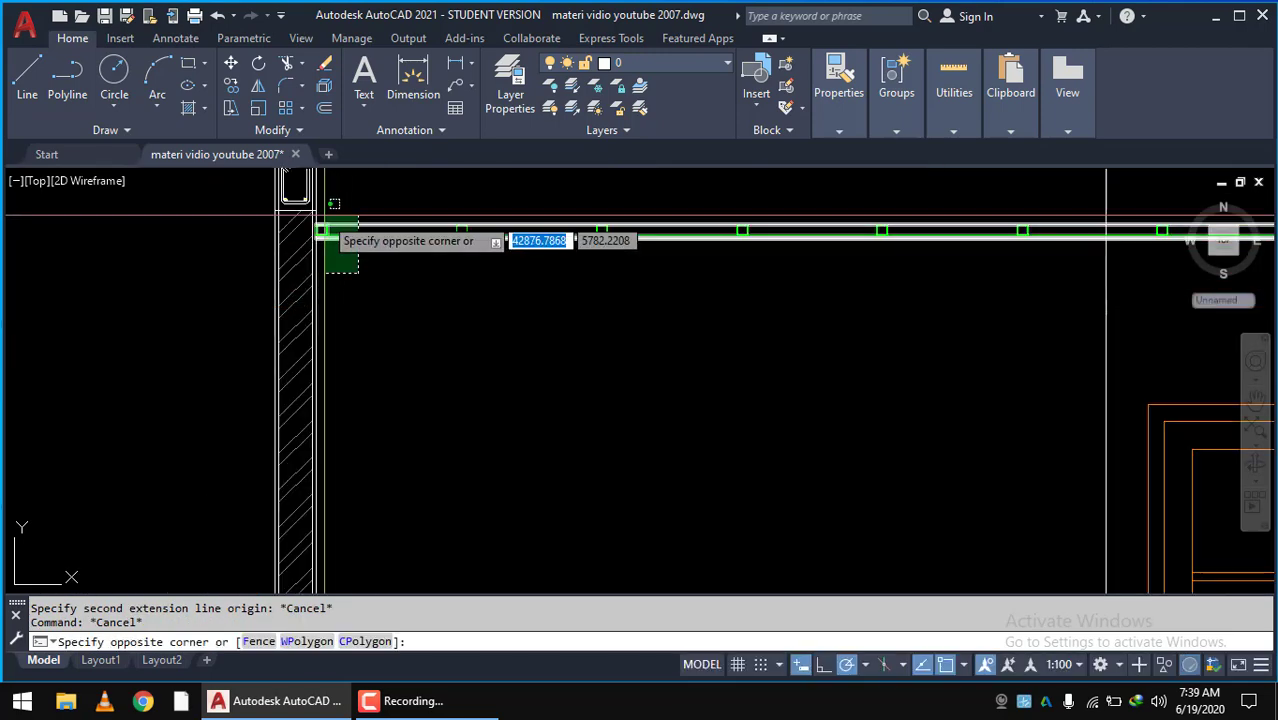
pyautogui.click(324, 215)
pyautogui.click(556, 257)
pyautogui.click(482, 207)
pyautogui.click(478, 183)
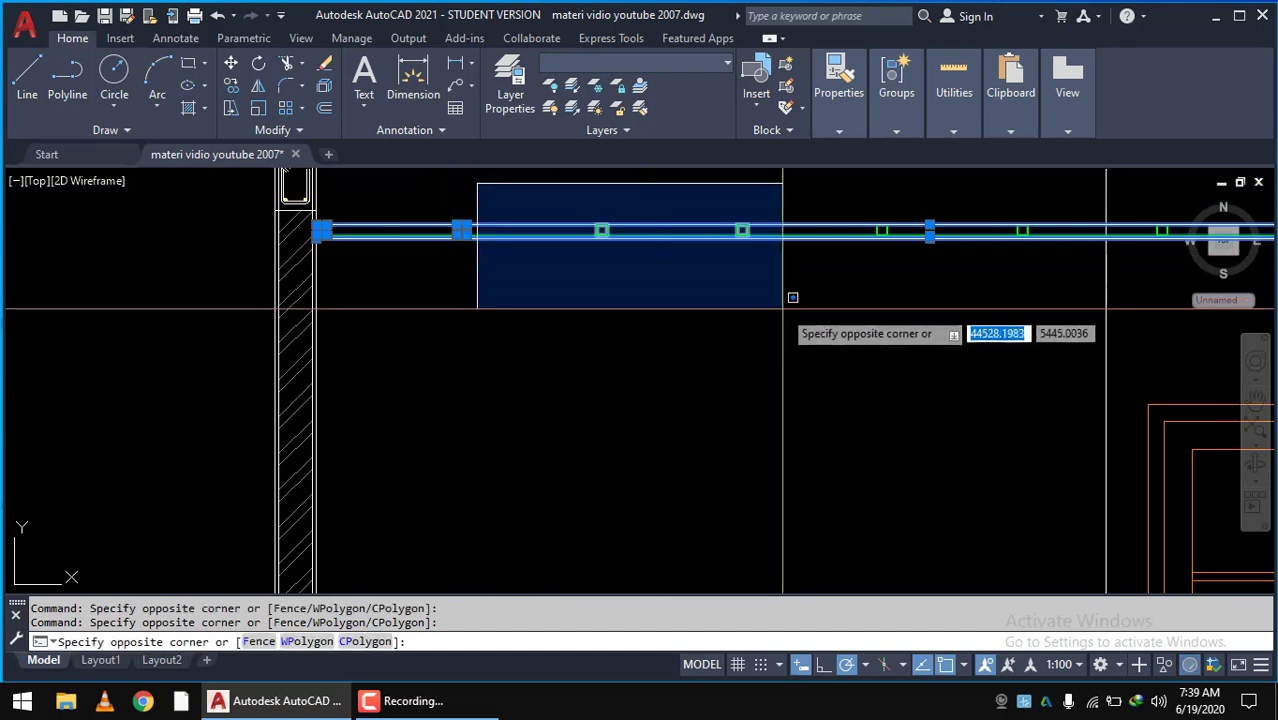
pyautogui.click(783, 308)
# - Copy the selected beam elements from the left column to the next column
pyautogui.press('Return')
pyautogui.scroll(-2, 603, 332)
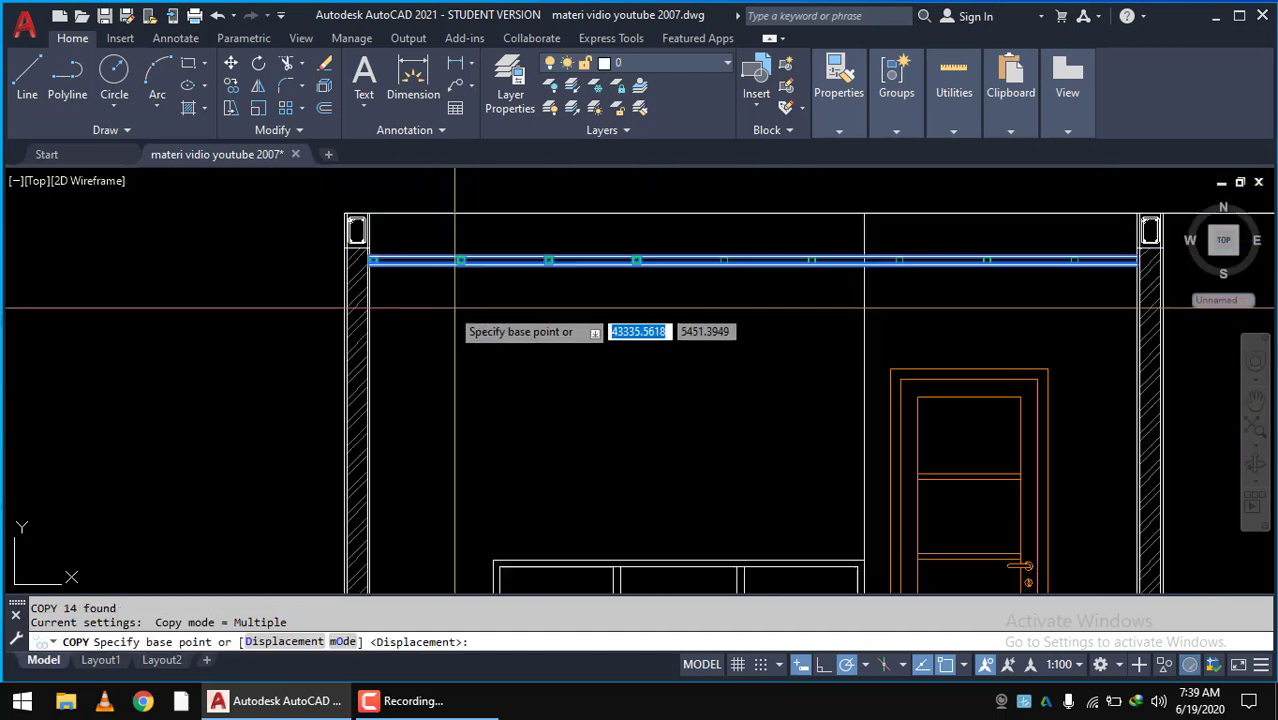
pyautogui.scroll(2, 442, 313)
pyautogui.scroll(1, 370, 242)
pyautogui.click(339, 177)
pyautogui.scroll(-3, 357, 328)
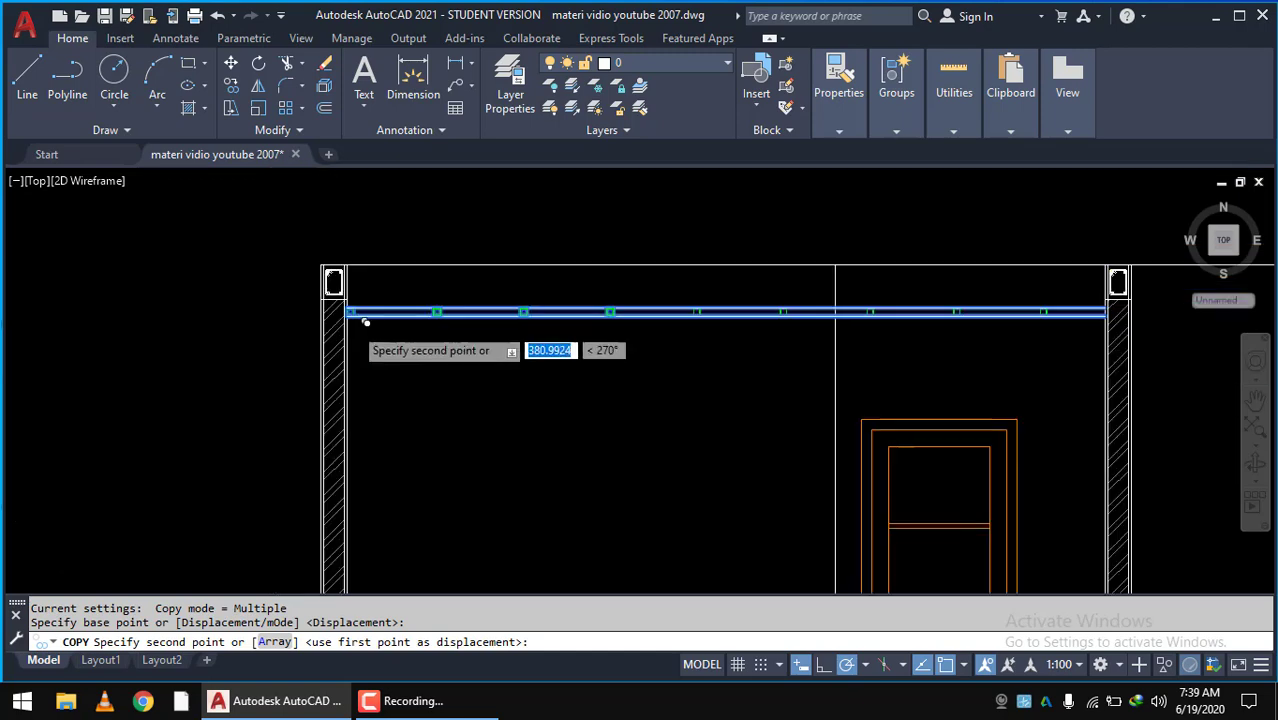
pyautogui.scroll(-1, 700, 342)
pyautogui.scroll(3, 898, 277)
pyautogui.scroll(1, 743, 293)
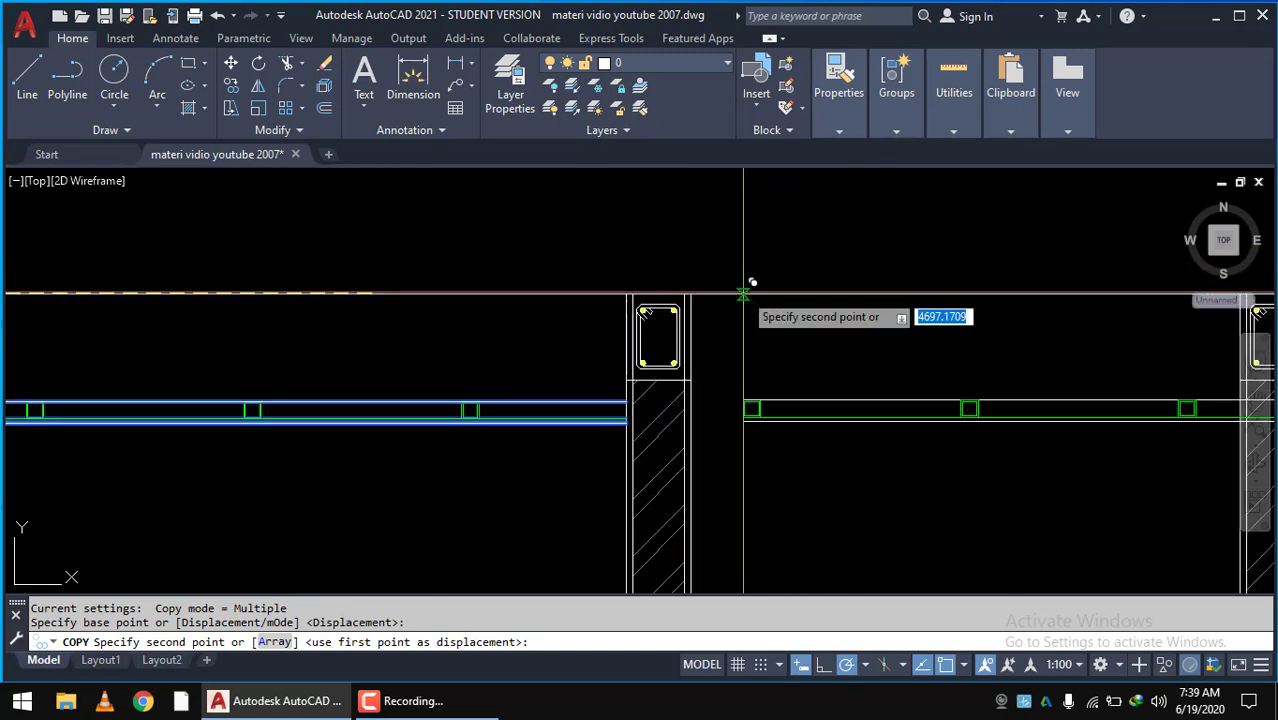
pyautogui.click(690, 294)
pyautogui.scroll(-1, 866, 382)
pyautogui.moveTo(1043, 402); pyautogui.dragTo(818, 379, button='middle')
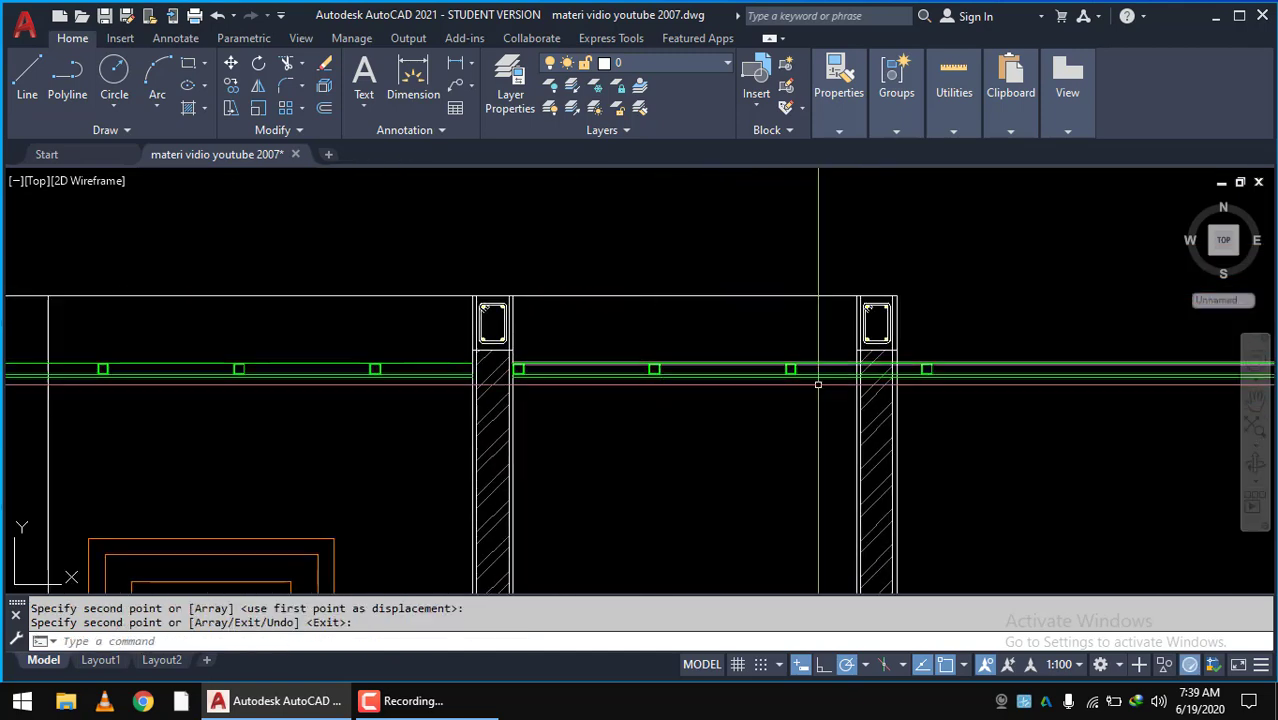
pyautogui.press('Escape')
# - Start a trim using every object as a cutting edge, then cancel it
pyautogui.press('Return')
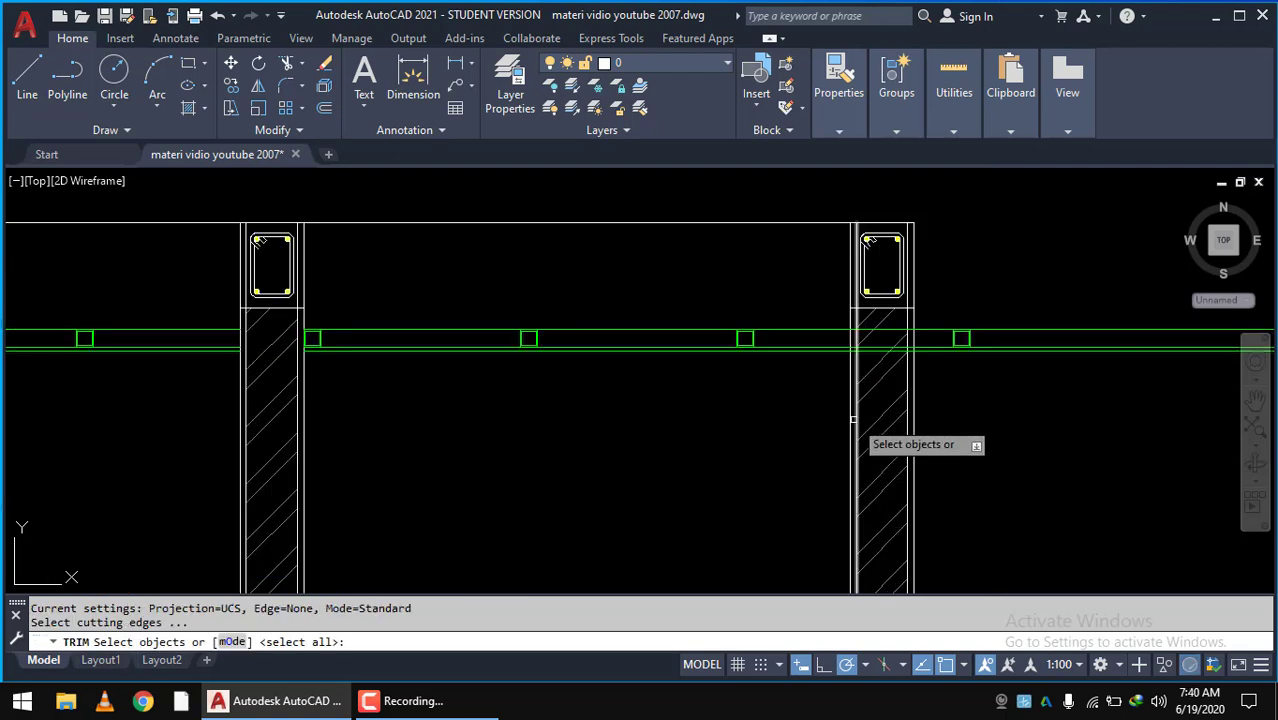
pyautogui.scroll(3, 845, 405)
pyautogui.scroll(-4, 851, 389)
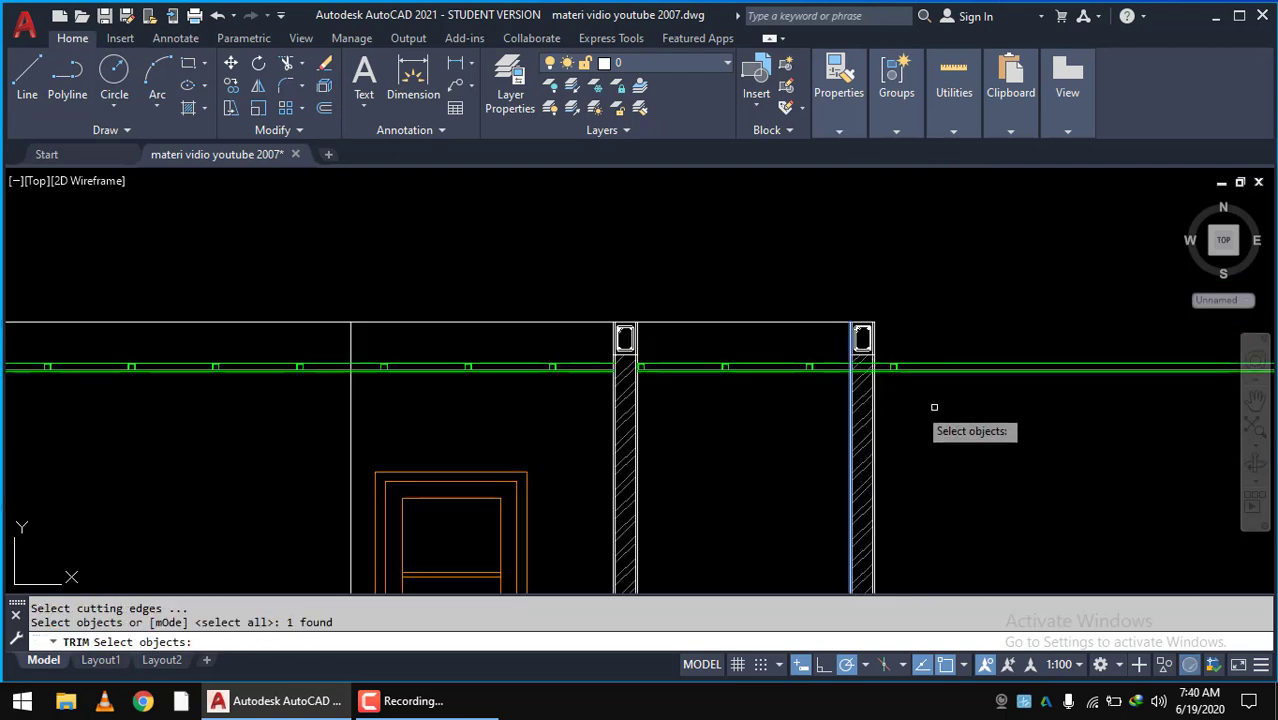
pyautogui.press('Return')
pyautogui.click(893, 366)
pyautogui.press('Escape')
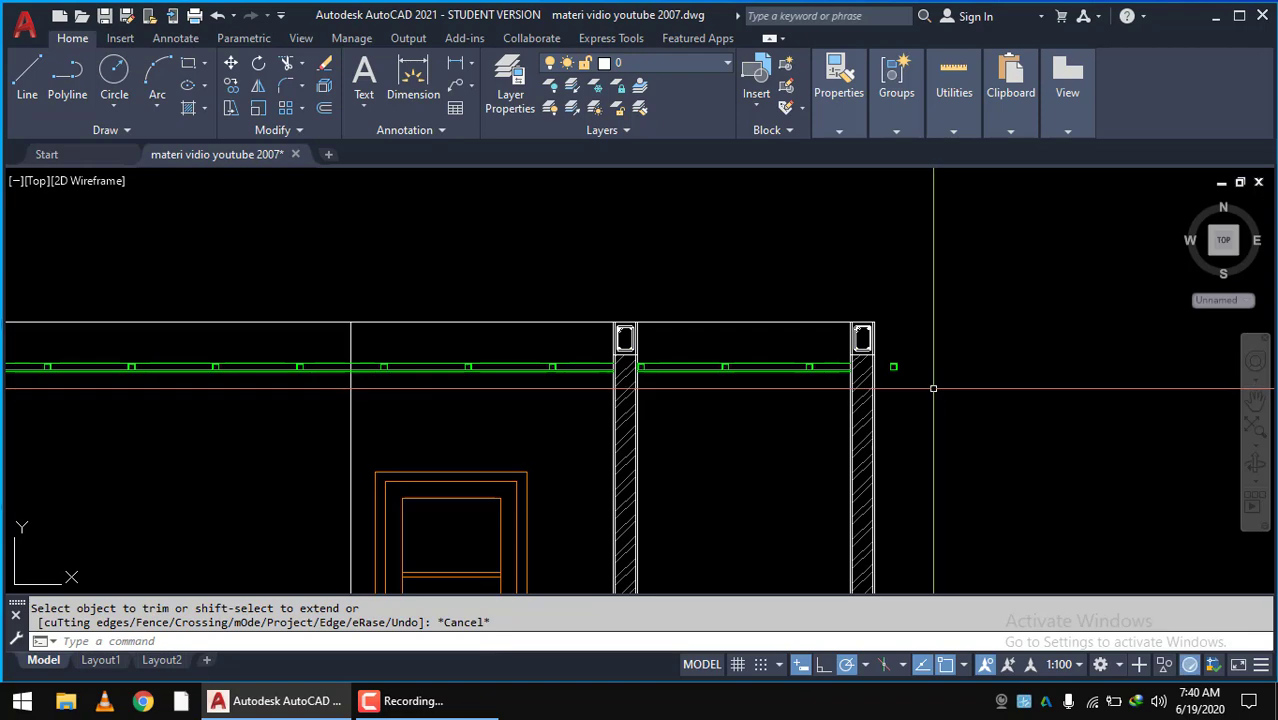
# - Erase the beam end overhanging past the right column
pyautogui.click(893, 368)
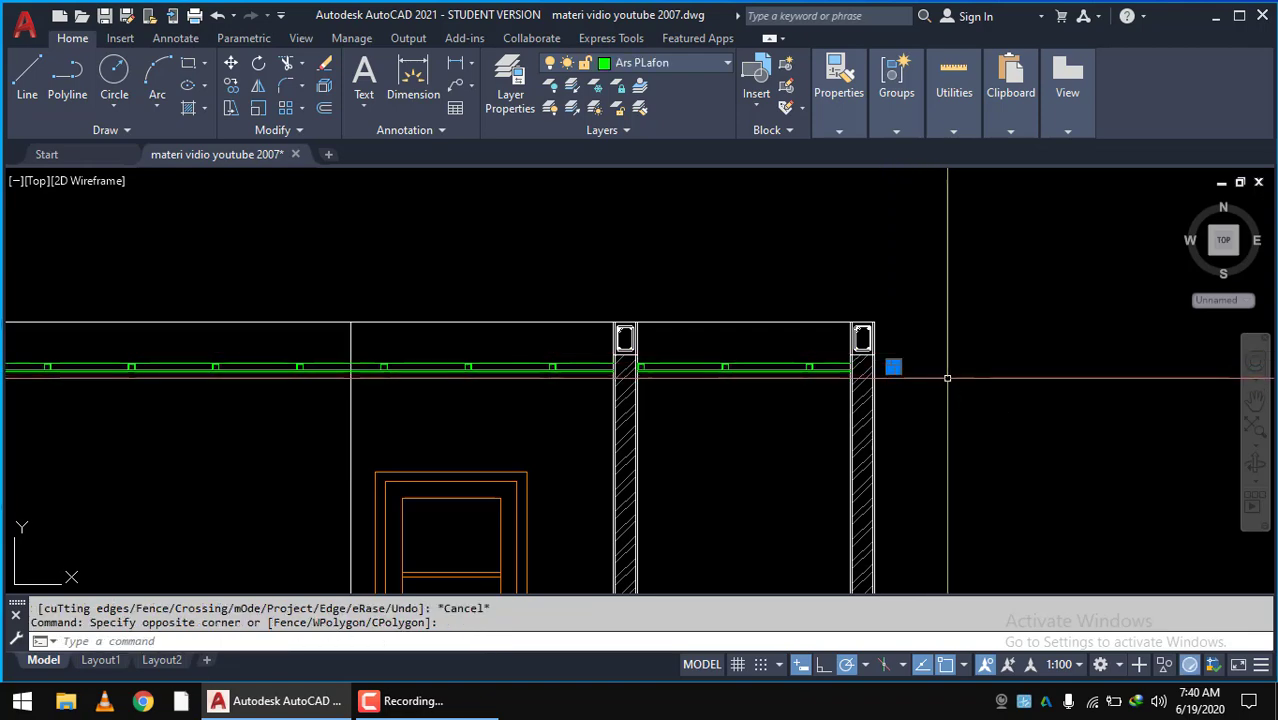
pyautogui.click(947, 378)
pyautogui.write('e')
pyautogui.press('Return')
pyautogui.scroll(-5, 947, 378)
pyautogui.scroll(2, 970, 380)
pyautogui.scroll(2, 983, 381)
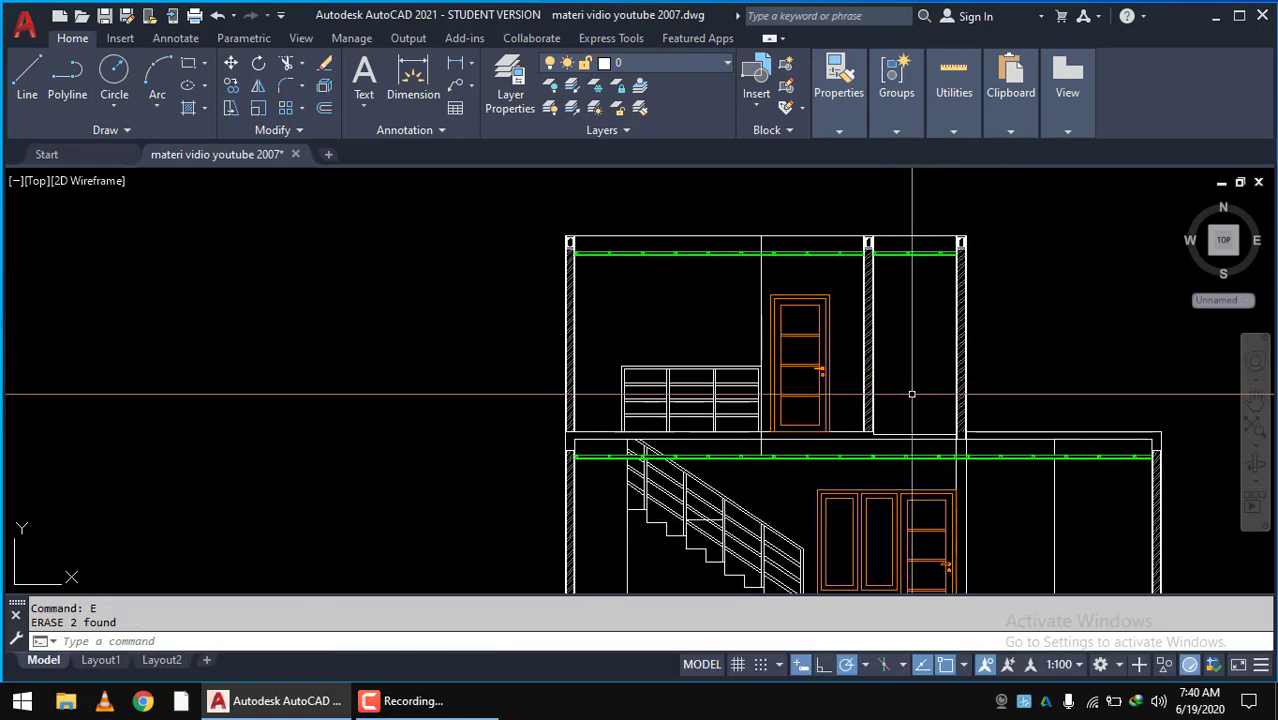
pyautogui.moveTo(899, 371); pyautogui.dragTo(875, 311, button='middle')
pyautogui.scroll(3, 715, 377)
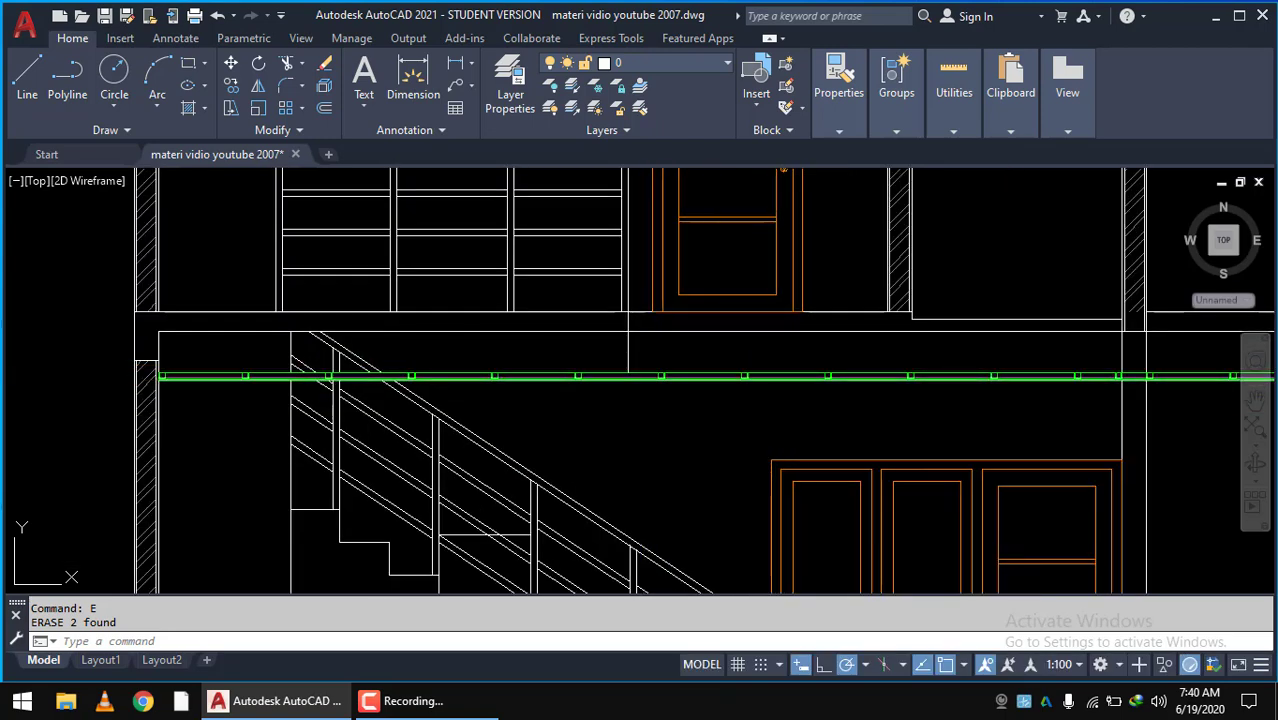
# - Fill the floor slab between storeys with the AR-CONC concrete hatch
pyautogui.write('h')
pyautogui.press('Return')
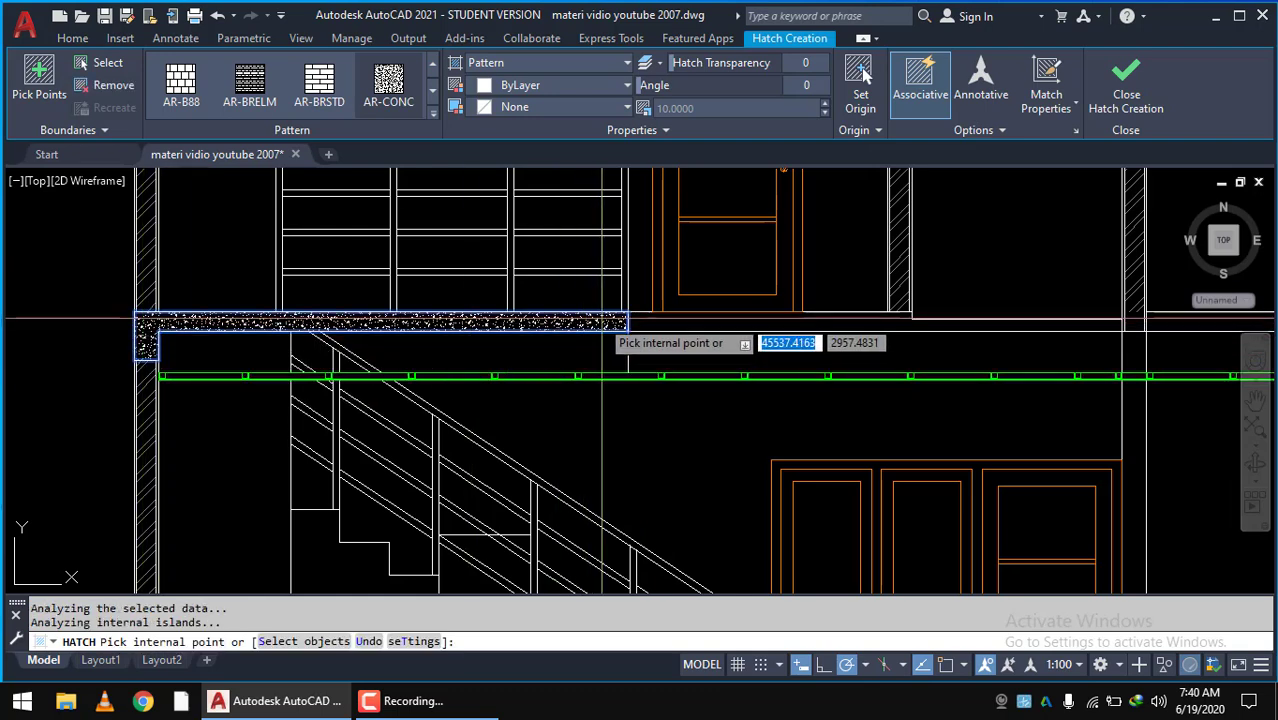
pyautogui.click(655, 330)
pyautogui.moveTo(694, 330); pyautogui.dragTo(157, 331, button='middle')
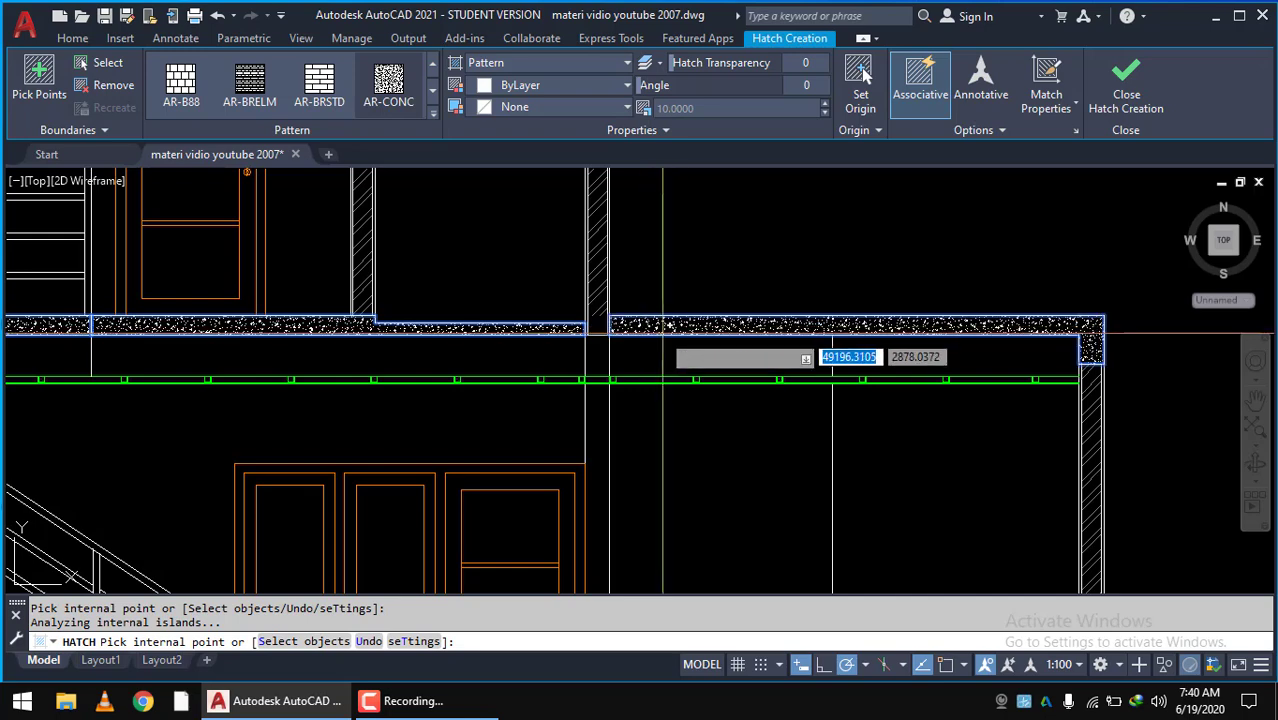
pyautogui.press('Escape')
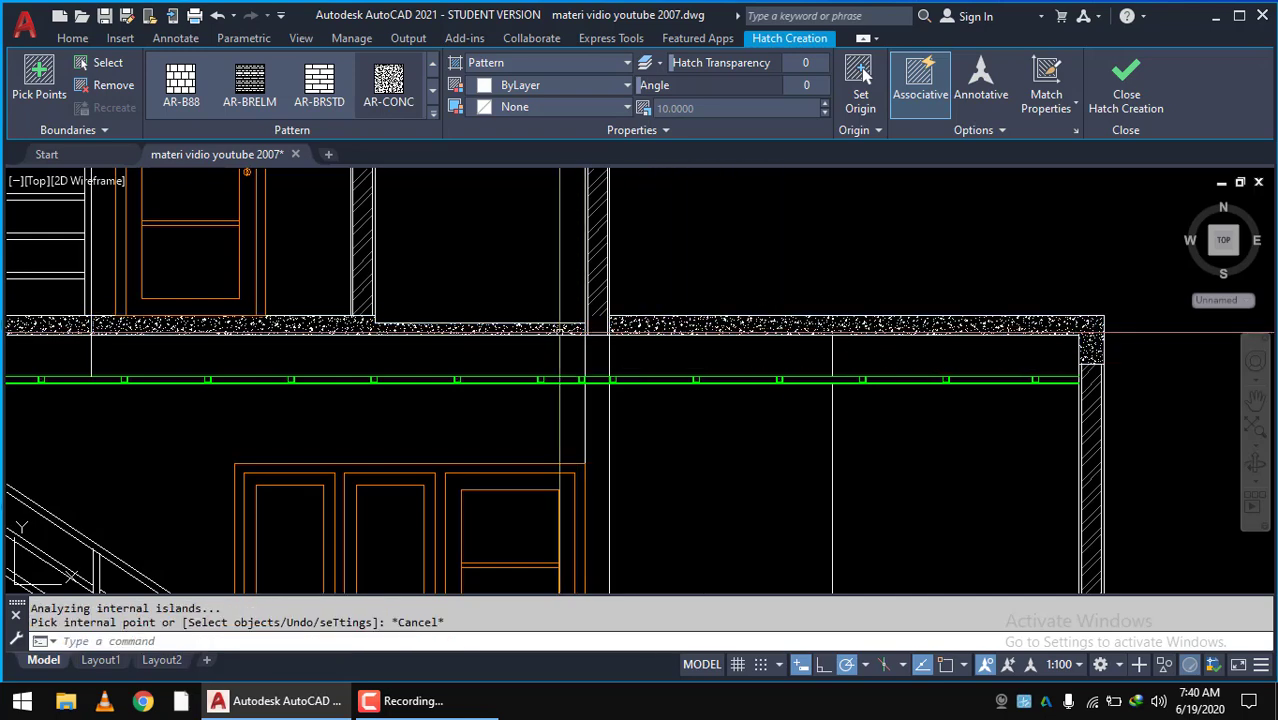
# - Move the slab hatch onto the ARSIR layer
pyautogui.click(530, 328)
pyautogui.scroll(-4, 580, 328)
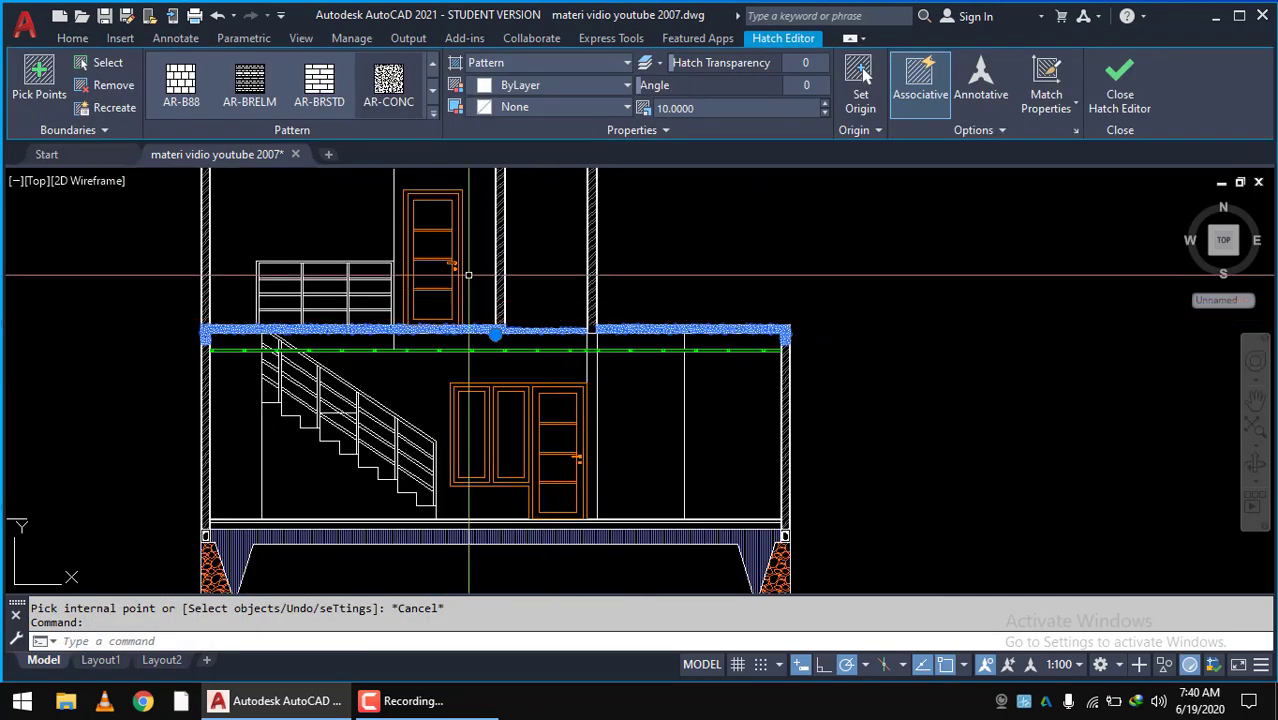
pyautogui.click(73, 40)
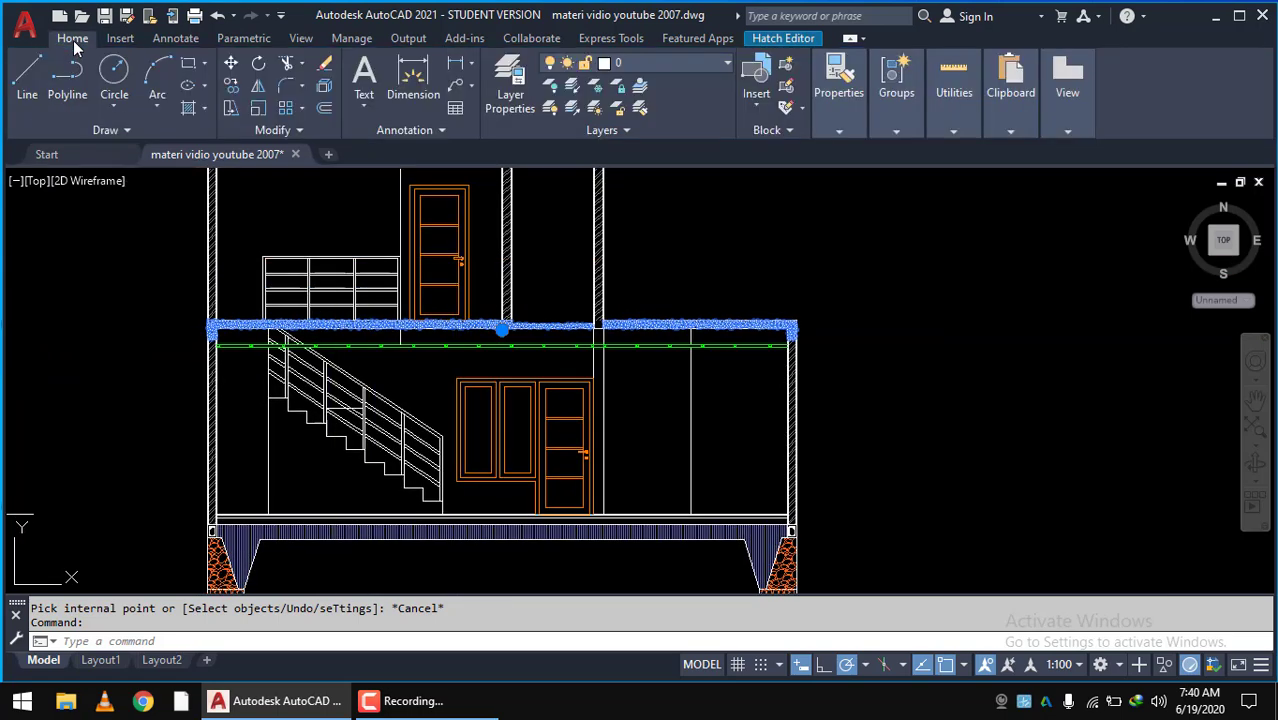
pyautogui.click(706, 60)
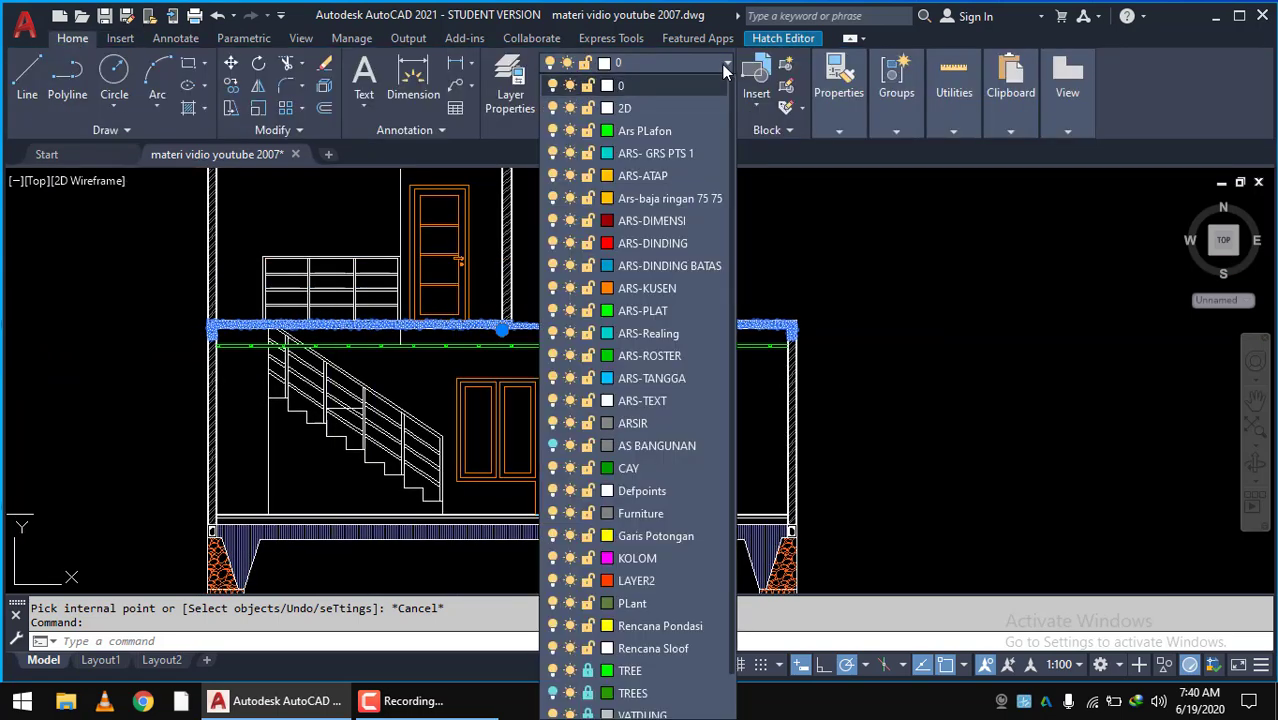
pyautogui.click(663, 423)
pyautogui.press('Escape')
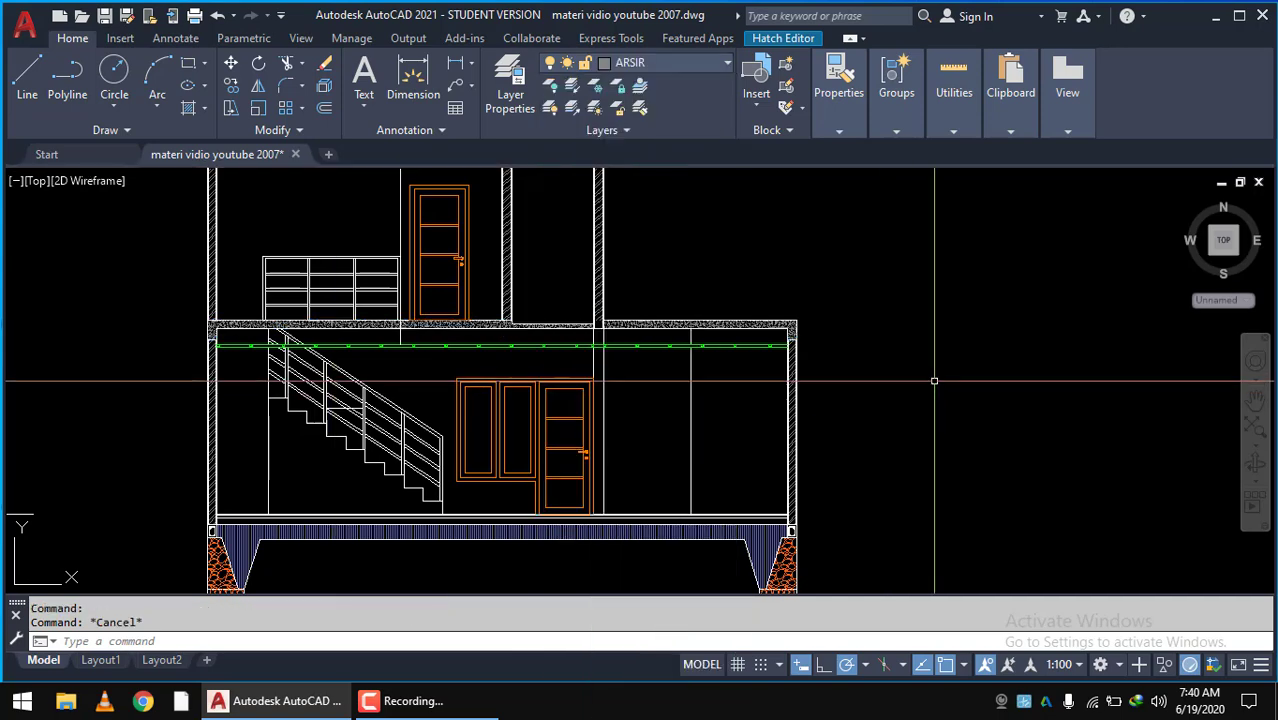
pyautogui.scroll(-4, 950, 390)
pyautogui.scroll(2, 952, 386)
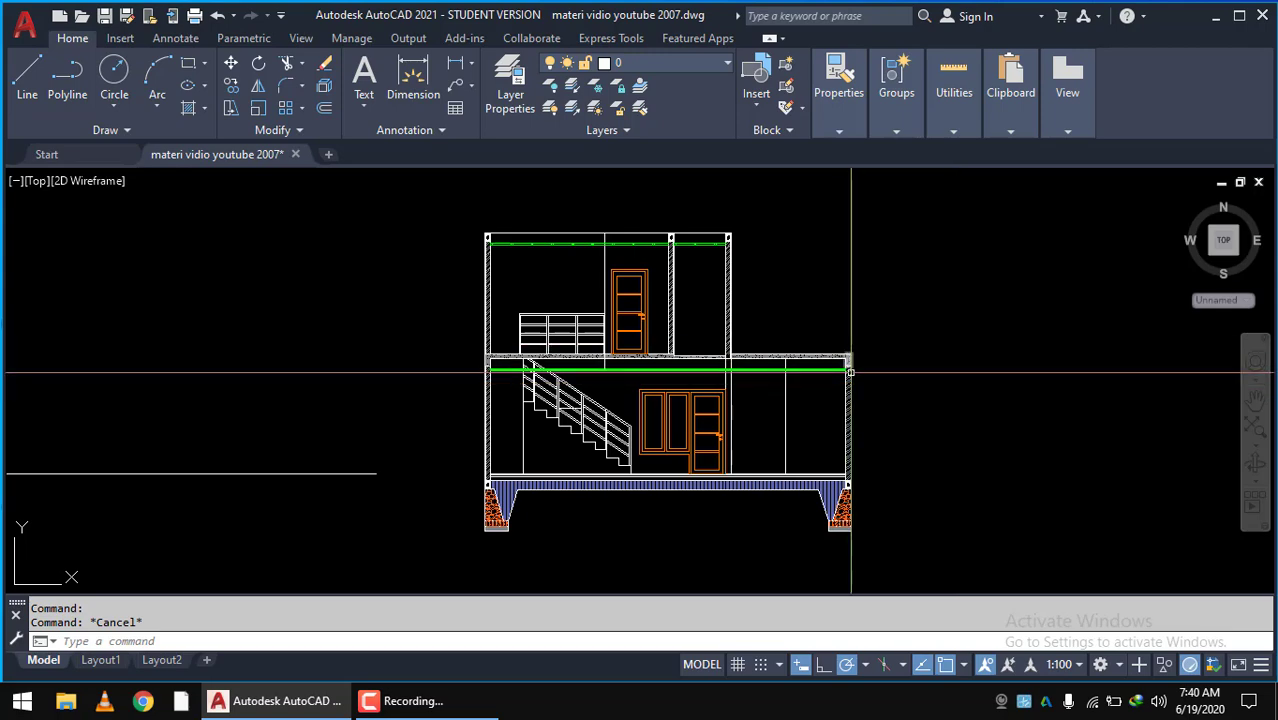
# - Start a horizontal construction line with the XL command's Horizontal option
pyautogui.scroll(-2, 850, 372)
pyautogui.moveTo(768, 284)
pyautogui.mouseDown(button='middle')
pyautogui.moveTo(878, 270)
pyautogui.moveTo(735, 313)
pyautogui.mouseUp(button='middle')
pyautogui.scroll(4, 735, 313)
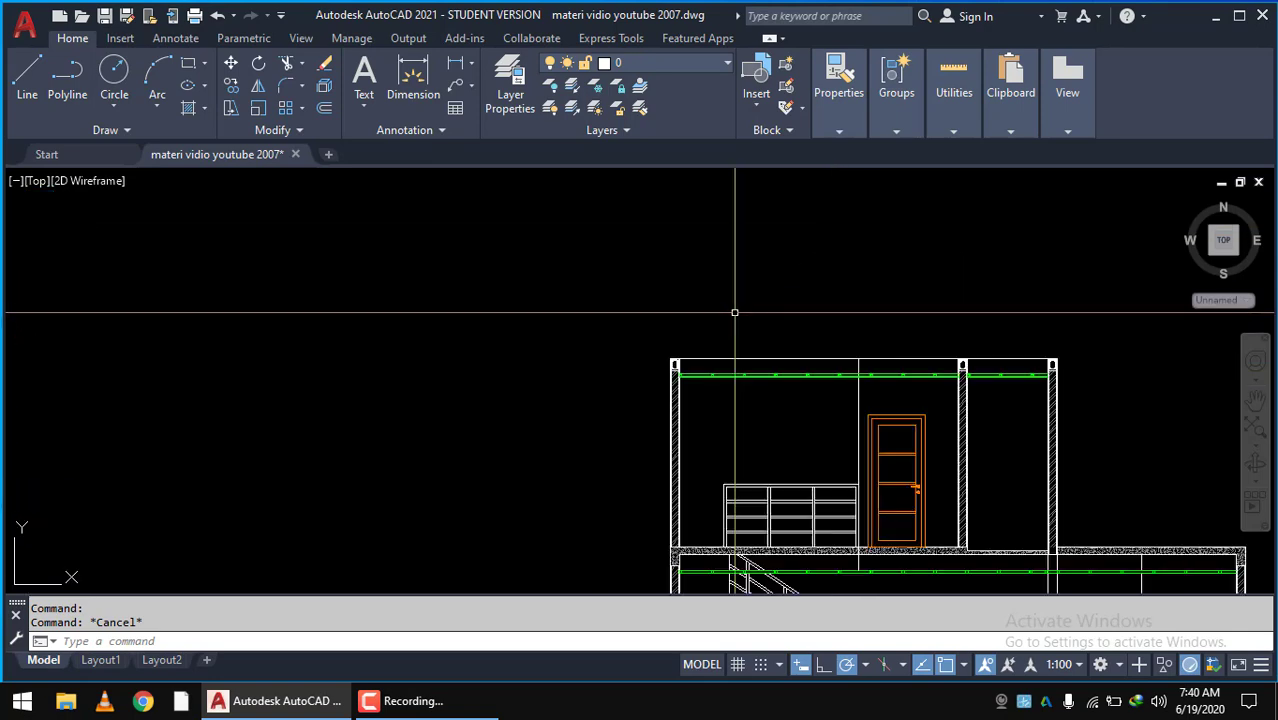
pyautogui.scroll(-4, 753, 323)
pyautogui.scroll(-2, 660, 390)
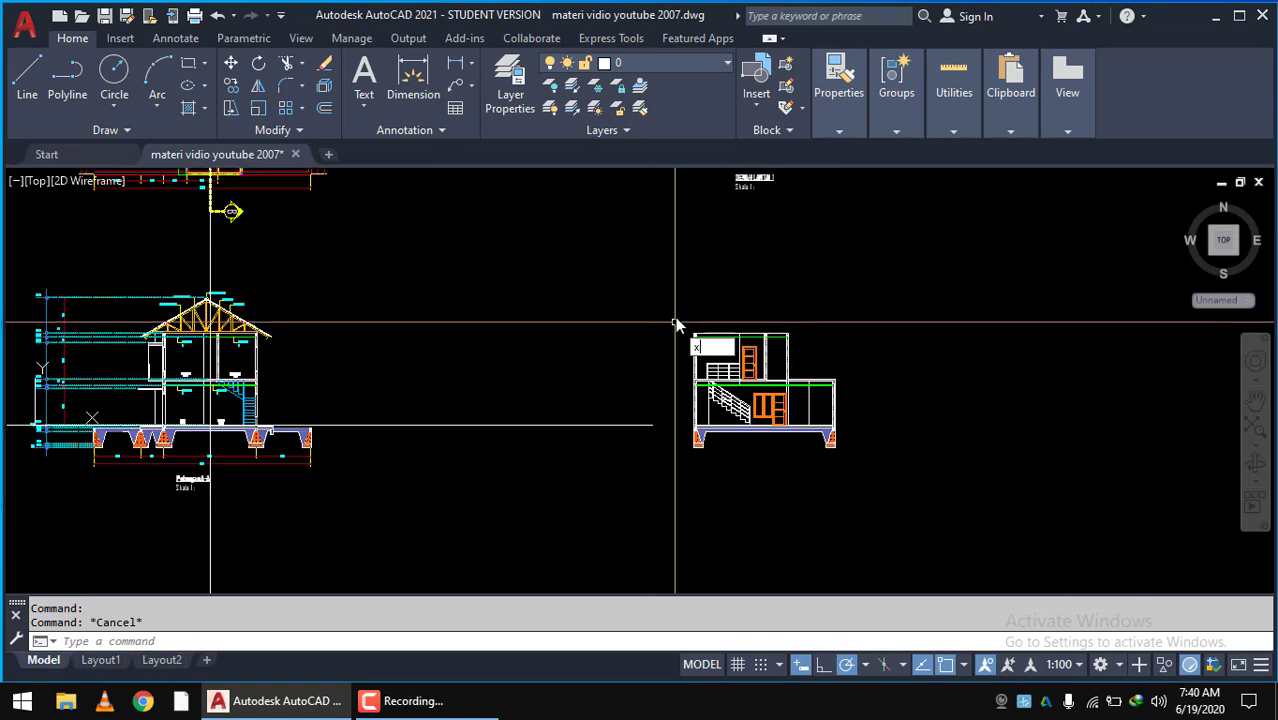
pyautogui.write('l')
pyautogui.press('Return')
pyautogui.write('h')
pyautogui.press('Return')
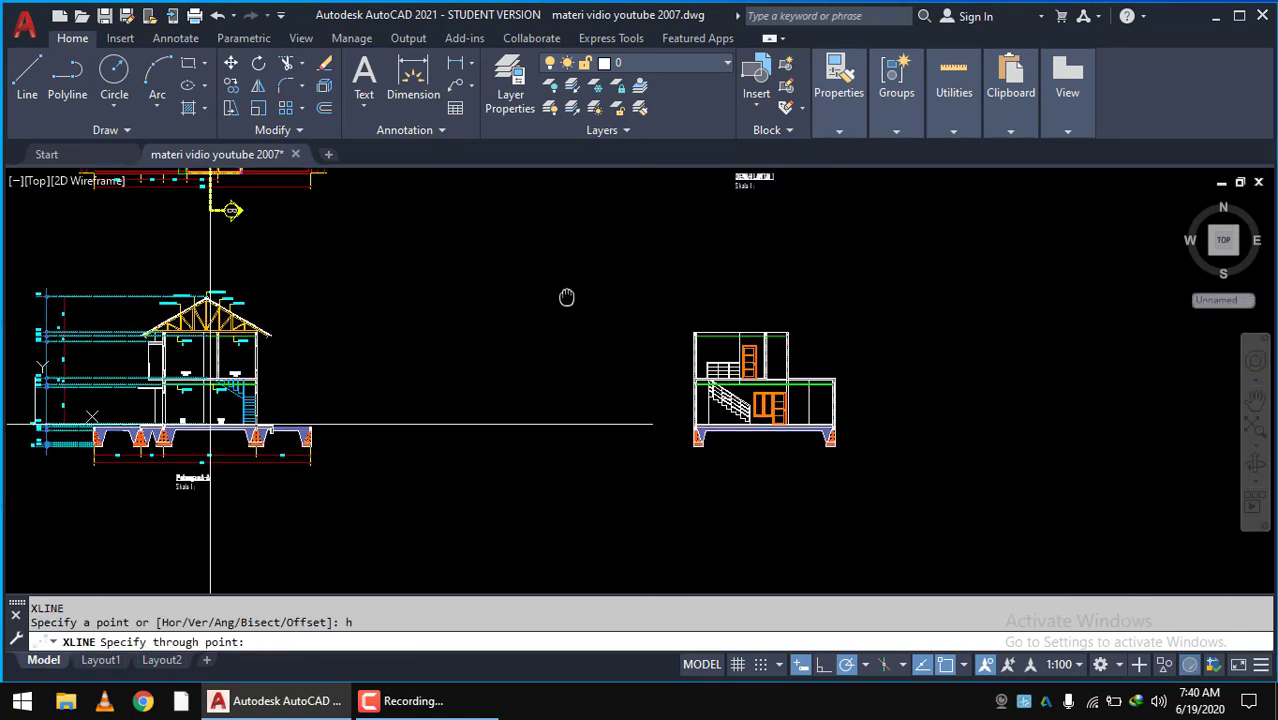
# - Place the horizontal construction line through the roof truss apex of the detailed section
pyautogui.moveTo(566, 297); pyautogui.dragTo(676, 294, button='middle')
pyautogui.moveTo(403, 262)
pyautogui.mouseDown(button='middle')
pyautogui.moveTo(553, 272)
pyautogui.moveTo(237, 471)
pyautogui.moveTo(486, 443)
pyautogui.mouseUp(button='middle')
pyautogui.moveTo(557, 258); pyautogui.dragTo(597, 298, button='middle')
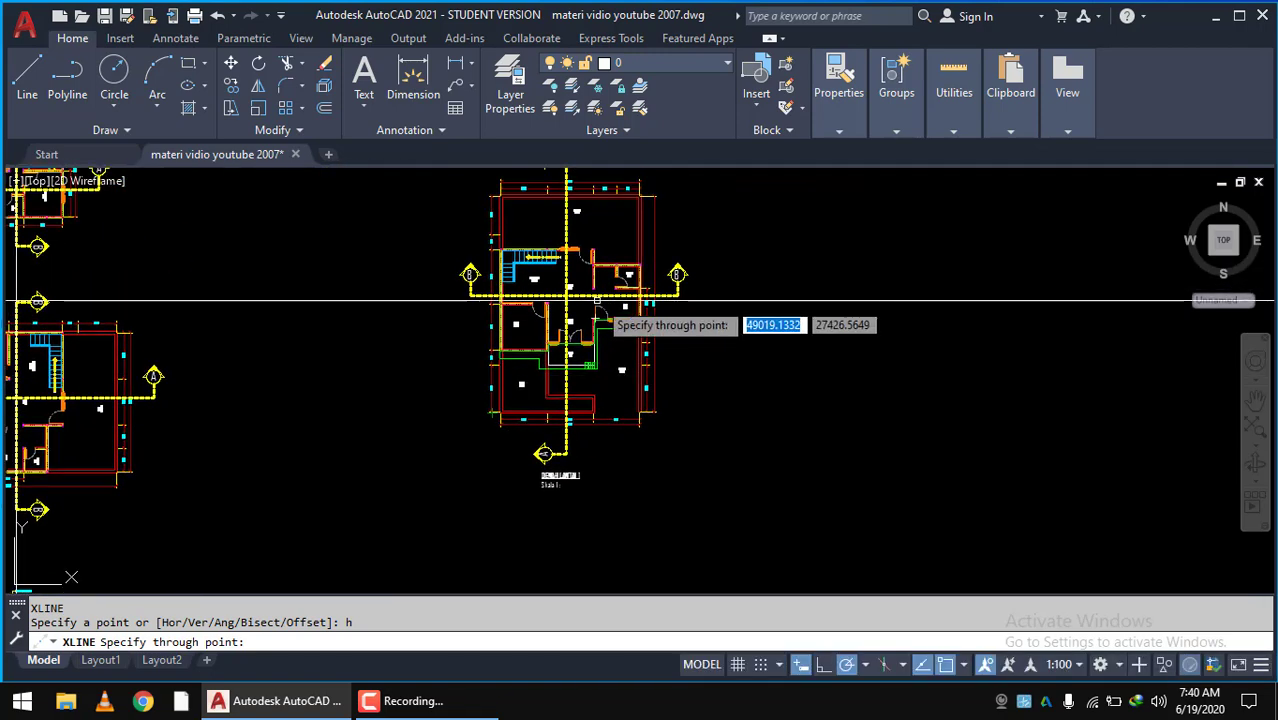
pyautogui.scroll(5, 597, 298)
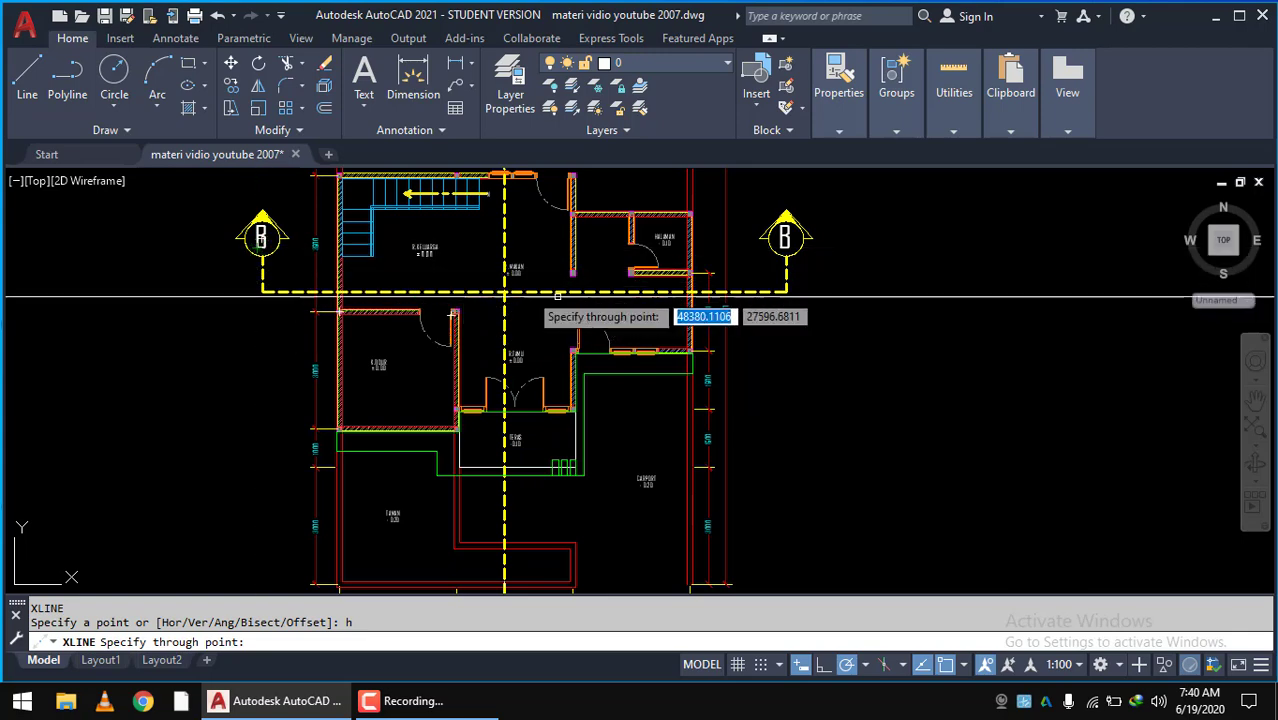
pyautogui.scroll(-5, 557, 297)
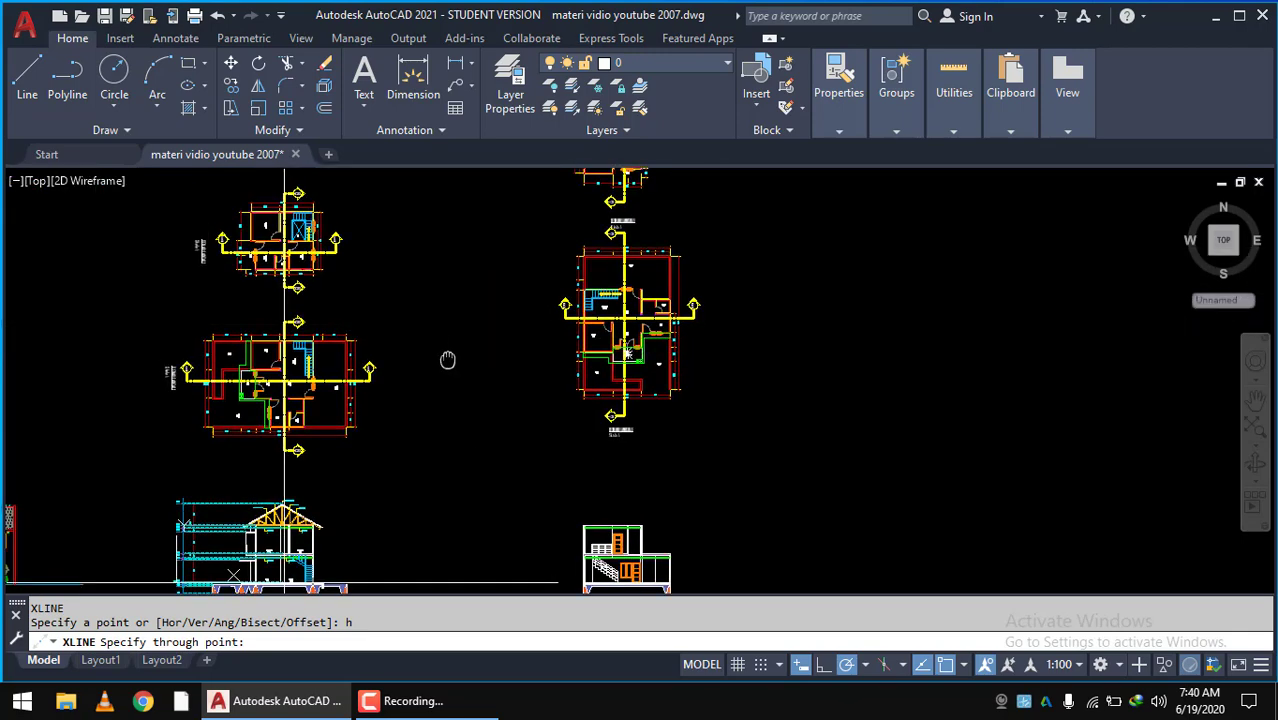
pyautogui.moveTo(447, 360)
pyautogui.mouseDown(button='middle')
pyautogui.moveTo(451, 443)
pyautogui.moveTo(343, 404)
pyautogui.mouseUp(button='middle')
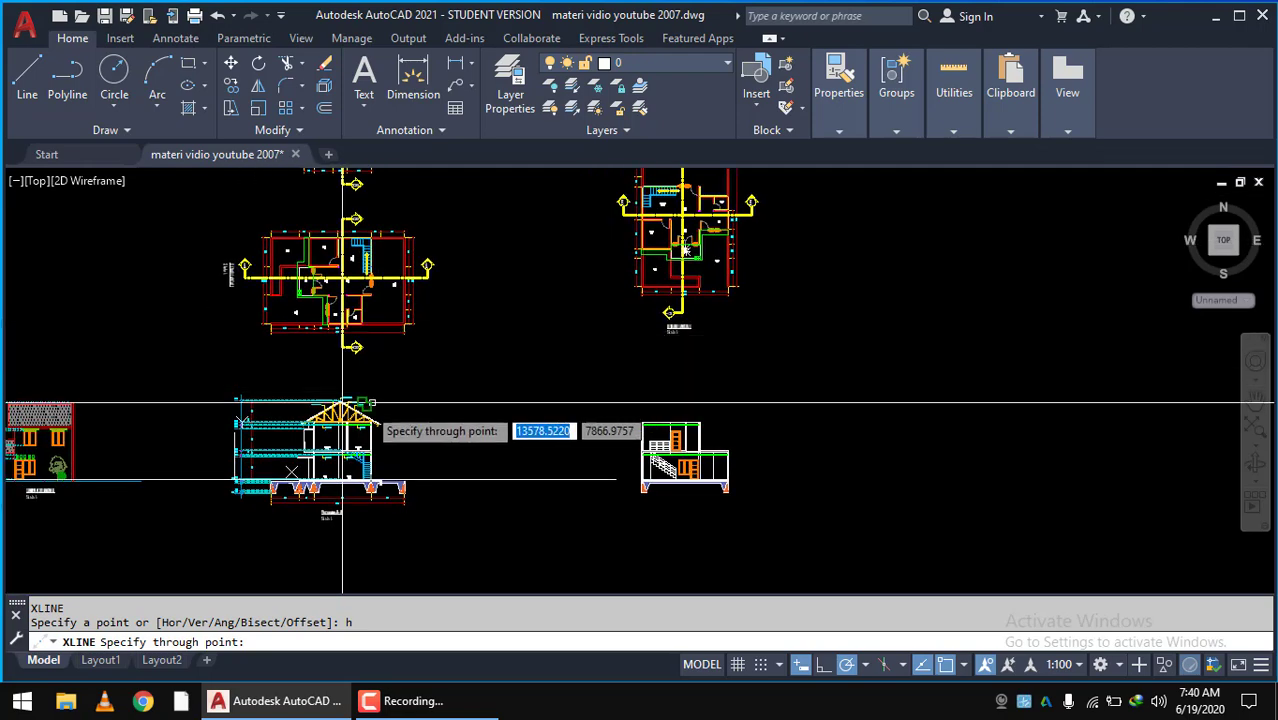
pyautogui.scroll(2, 343, 404)
pyautogui.scroll(2, 300, 405)
pyautogui.scroll(1, 390, 392)
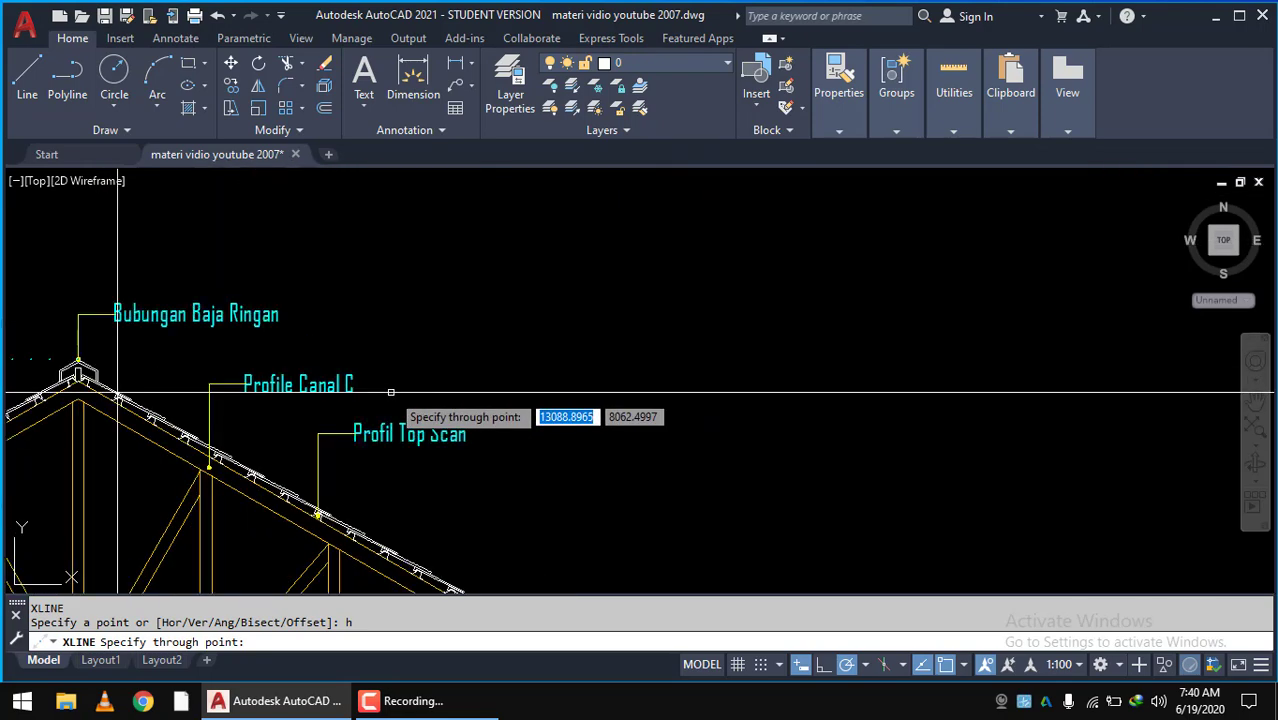
pyautogui.scroll(-1, 744, 339)
pyautogui.scroll(1, 755, 332)
pyautogui.scroll(-2, 668, 333)
pyautogui.moveTo(665, 333); pyautogui.dragTo(620, 261, button='middle')
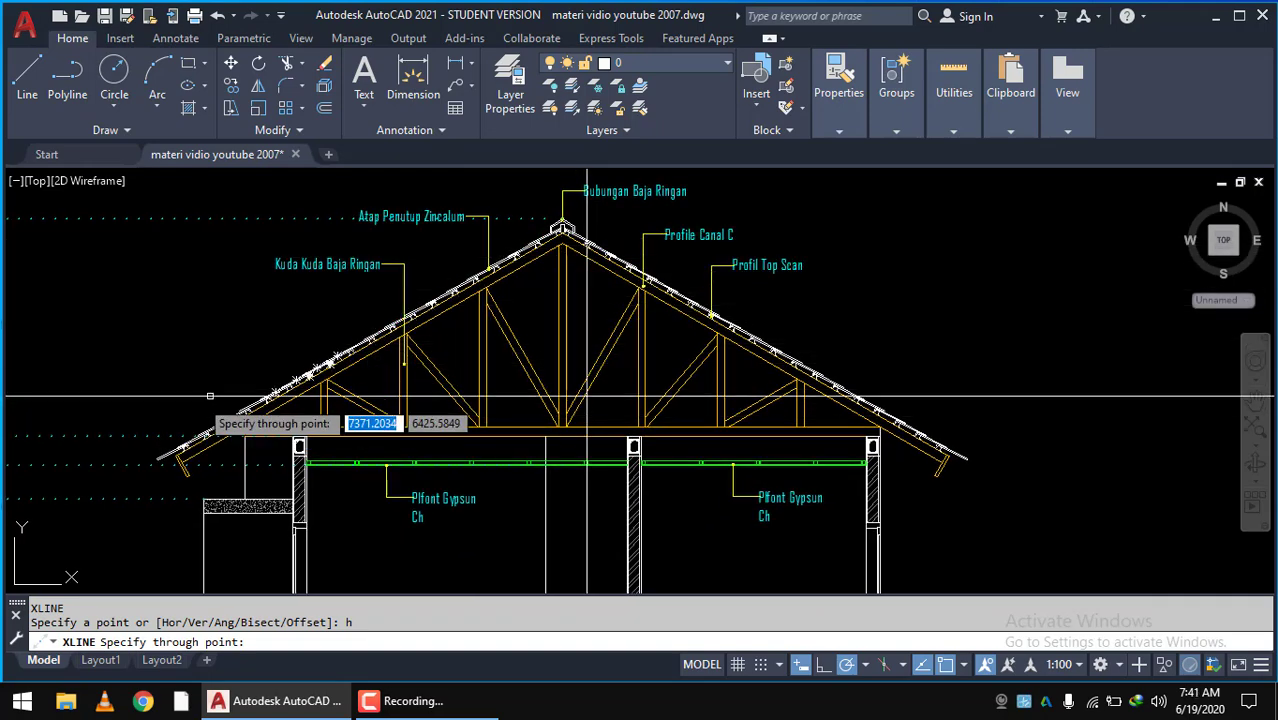
pyautogui.scroll(2, 585, 270)
pyautogui.scroll(3, 613, 250)
pyautogui.scroll(3, 595, 218)
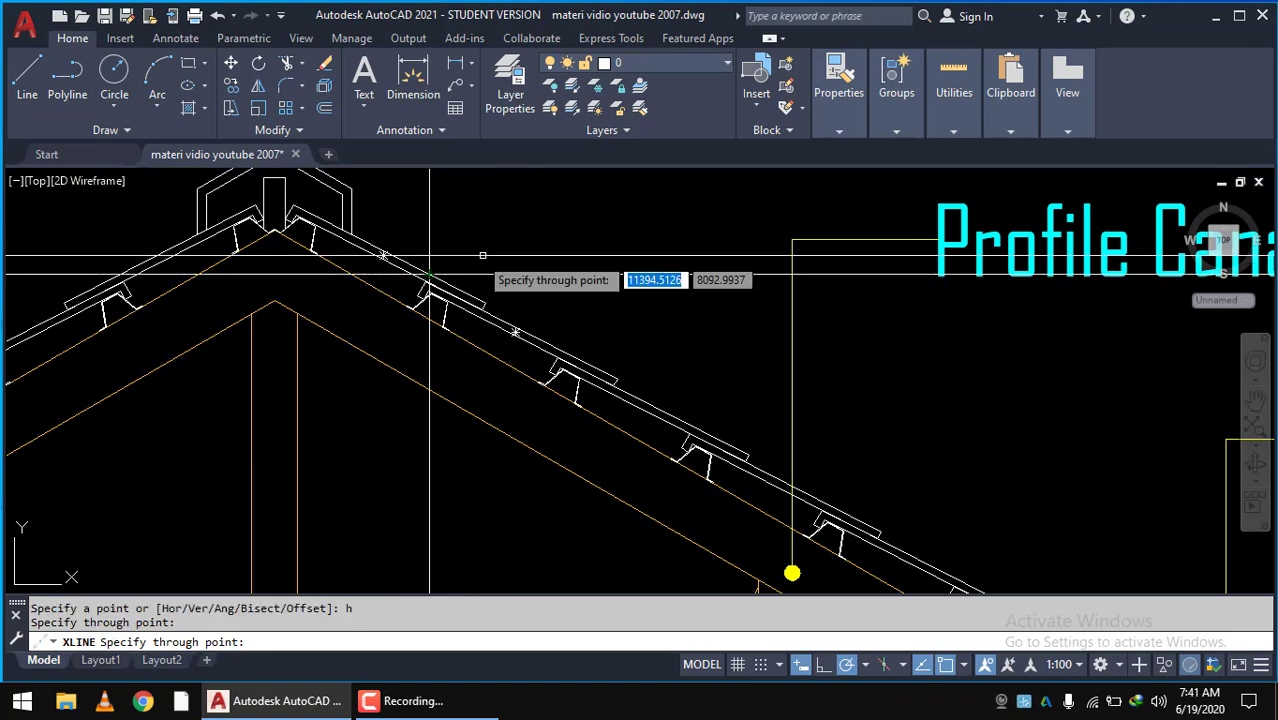
pyautogui.scroll(-3, 430, 272)
pyautogui.scroll(3, 466, 300)
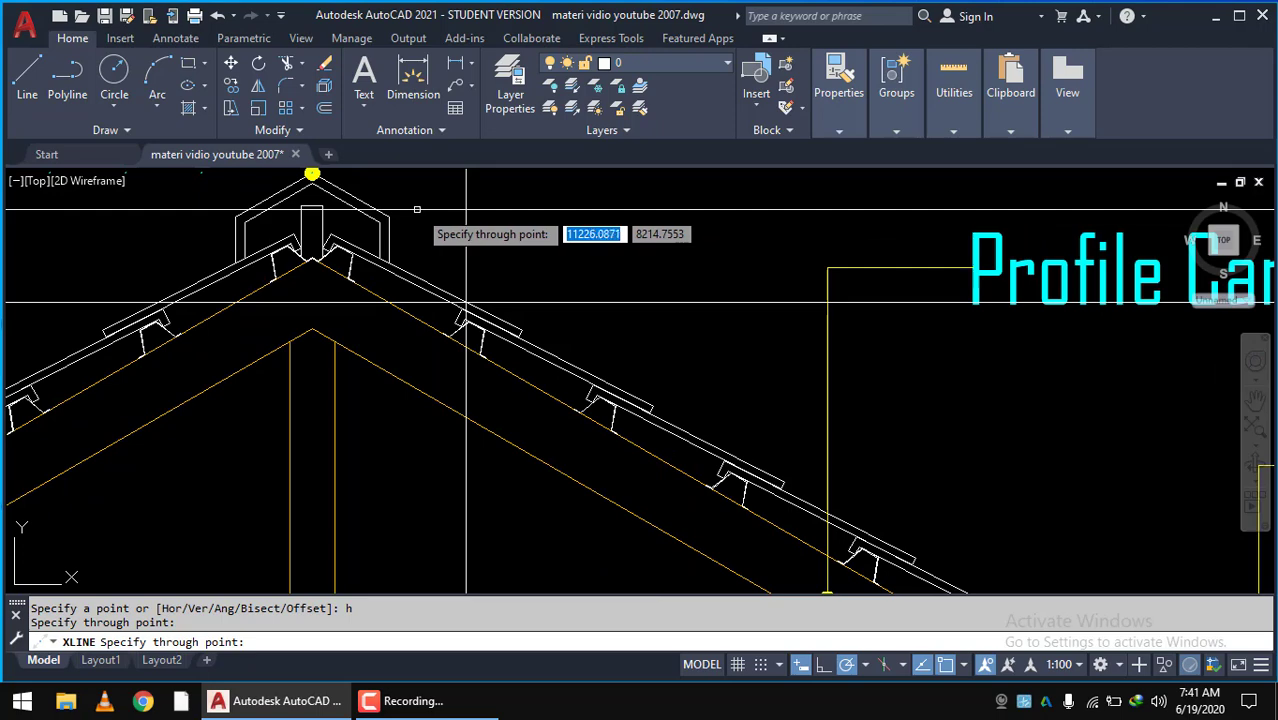
pyautogui.click(413, 218)
# - Bring the right-hand house section to centre and end the construction line command
pyautogui.moveTo(312, 177); pyautogui.dragTo(309, 224, button='middle')
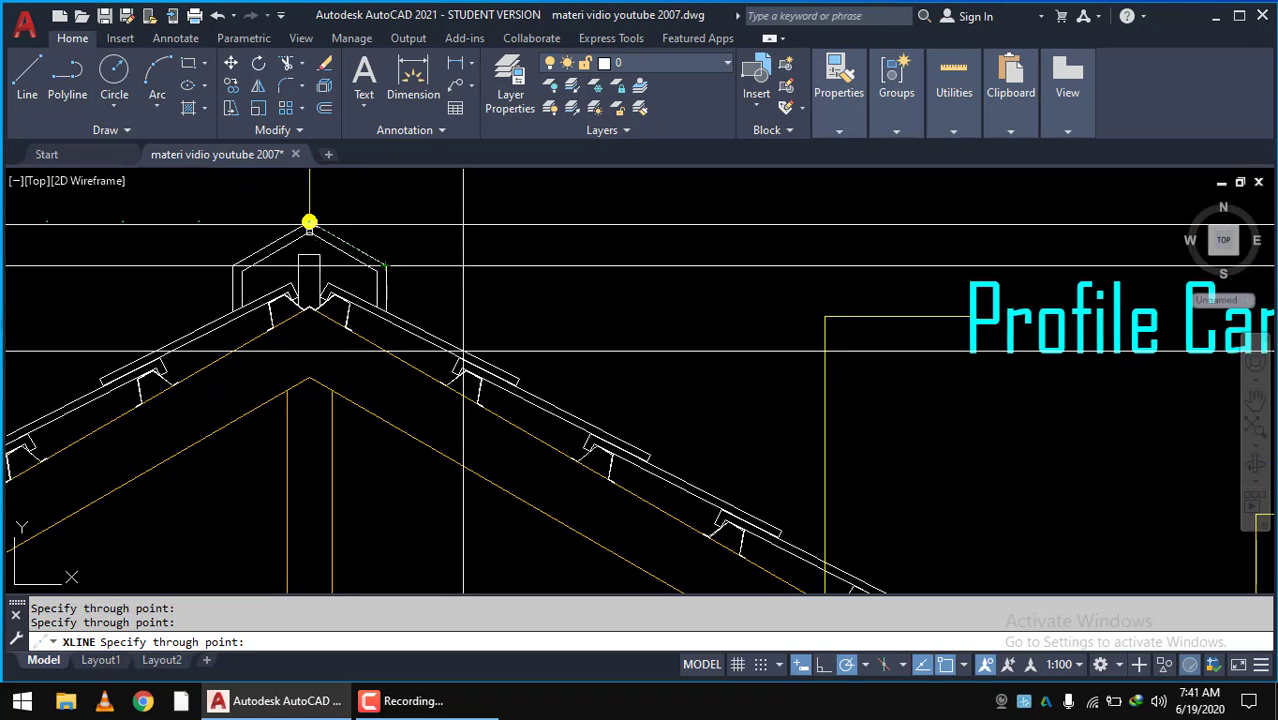
pyautogui.scroll(-2, 318, 230)
pyautogui.scroll(-3, 560, 280)
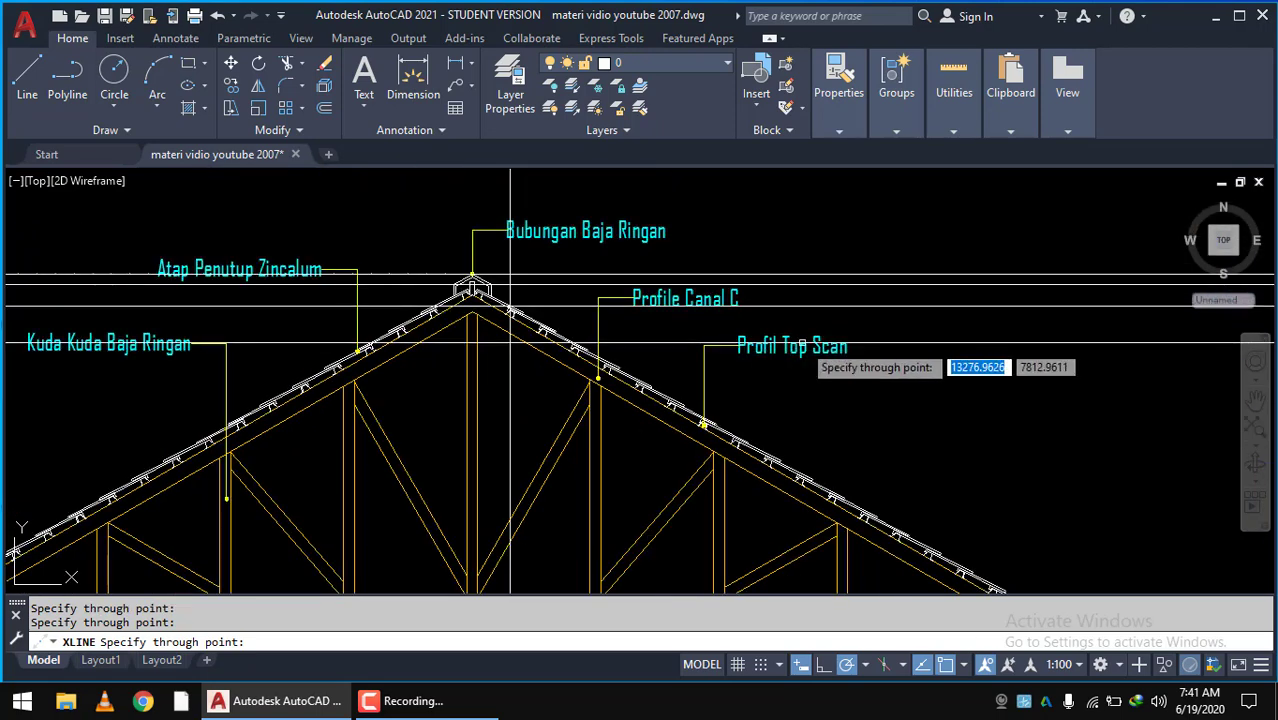
pyautogui.scroll(-3, 800, 340)
pyautogui.scroll(-2, 500, 323)
pyautogui.moveTo(1000, 360); pyautogui.dragTo(450, 323, button='middle')
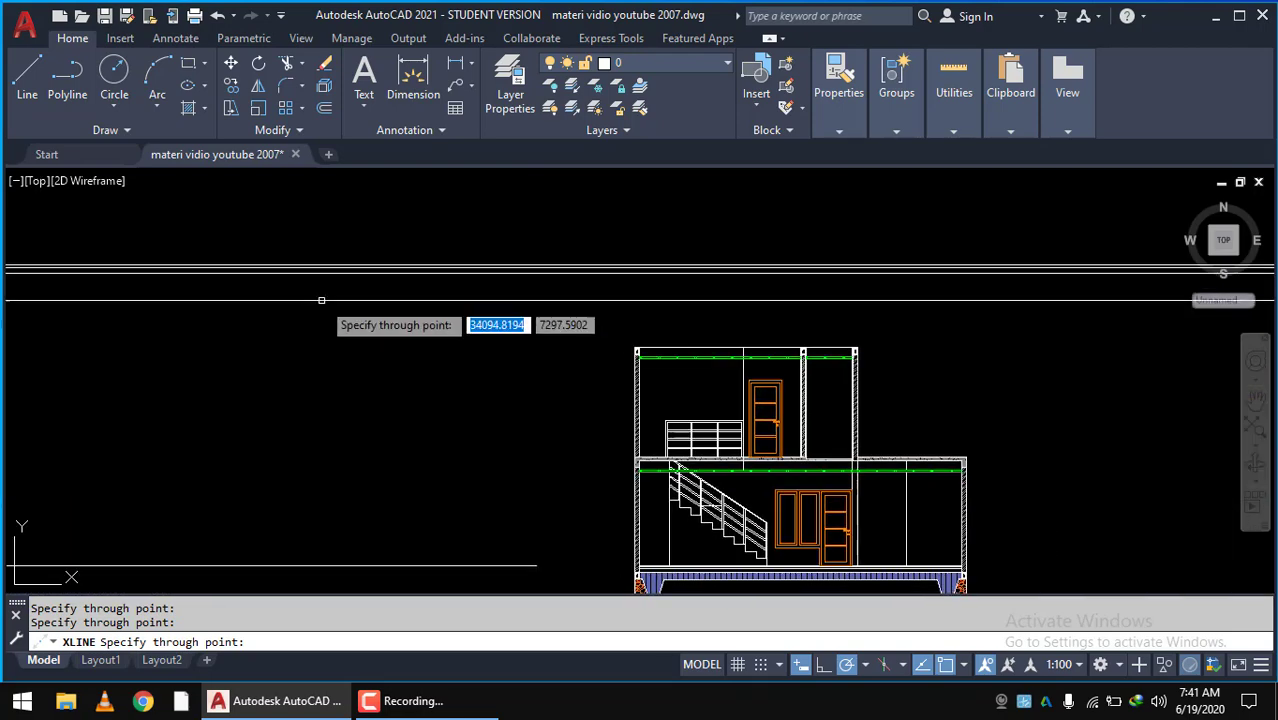
pyautogui.scroll(-4, 720, 345)
pyautogui.scroll(2, 210, 340)
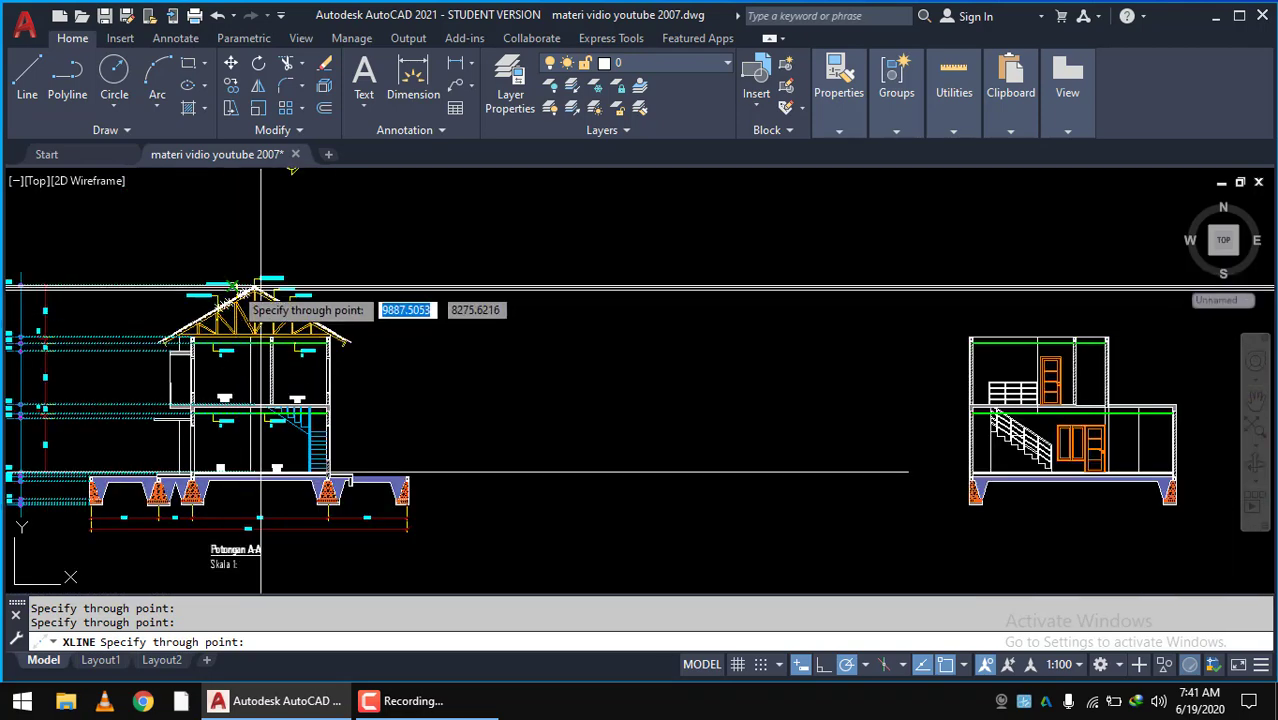
pyautogui.press('Escape')
# - Frame both floors of the two-storey section and cancel the previous command
pyautogui.scroll(3, 736, 348)
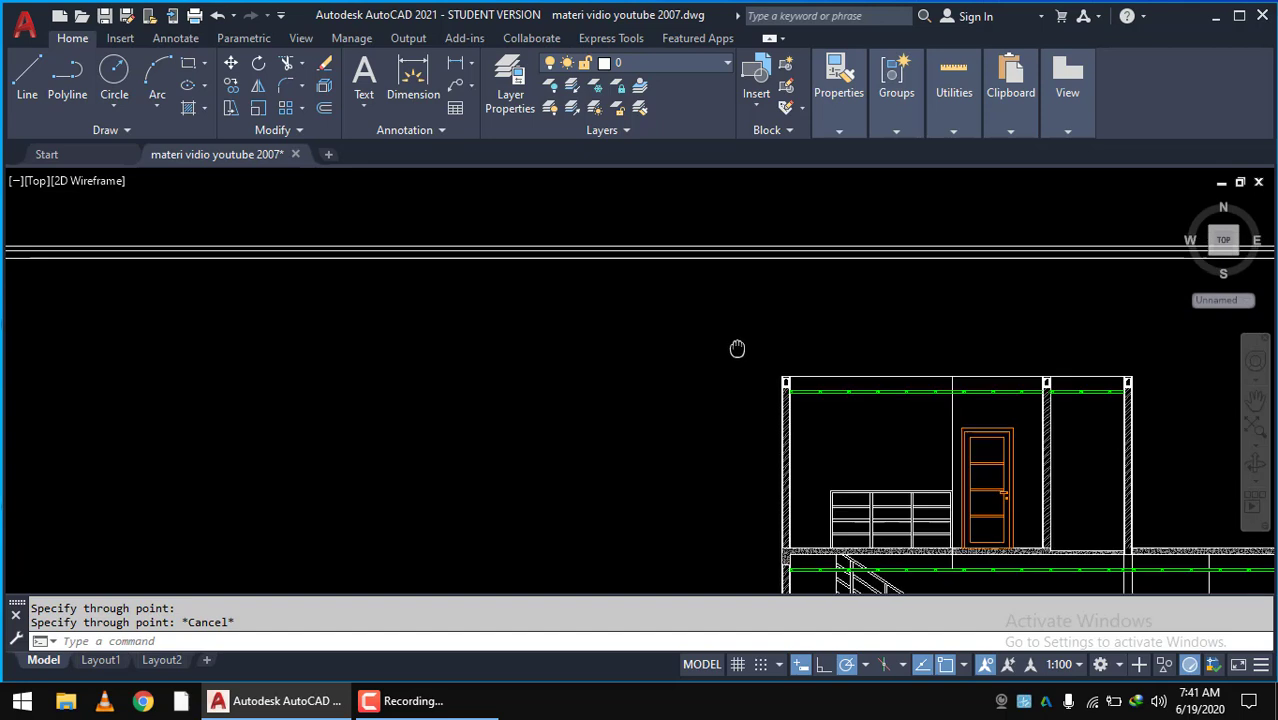
pyautogui.scroll(2, 676, 385)
pyautogui.scroll(2, 671, 410)
pyautogui.scroll(-2, 671, 410)
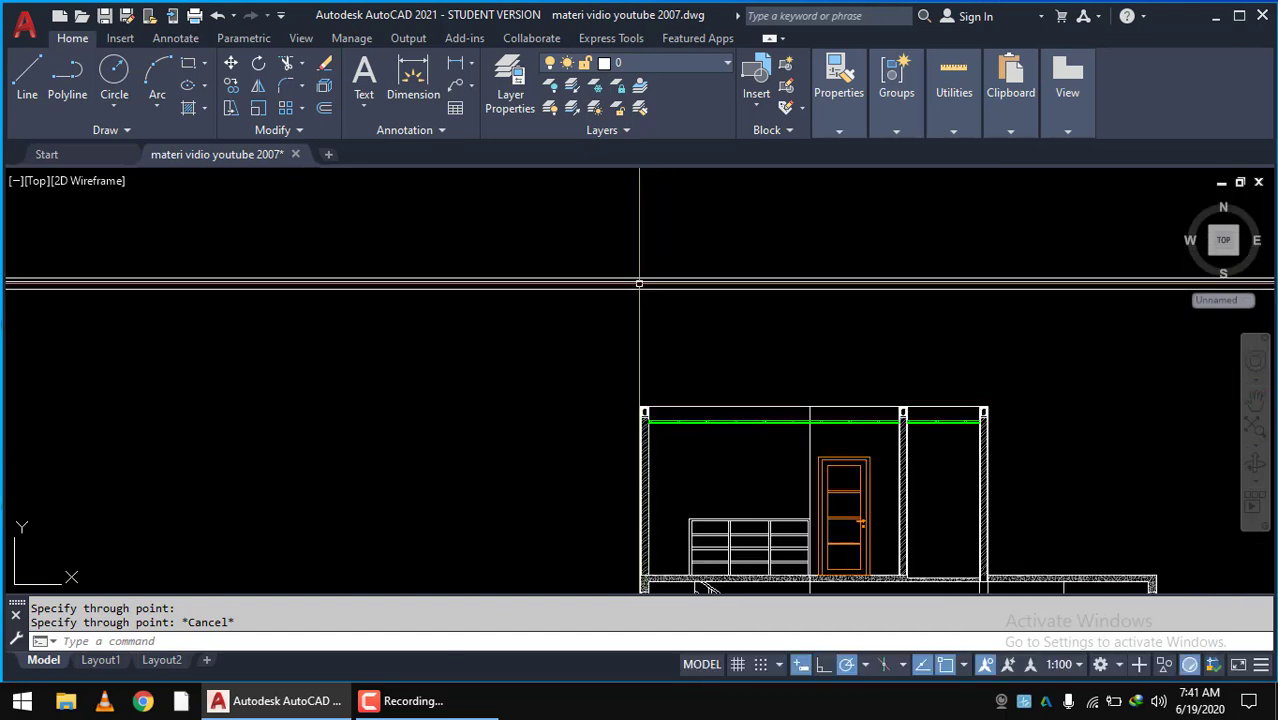
pyautogui.scroll(-1, 688, 400)
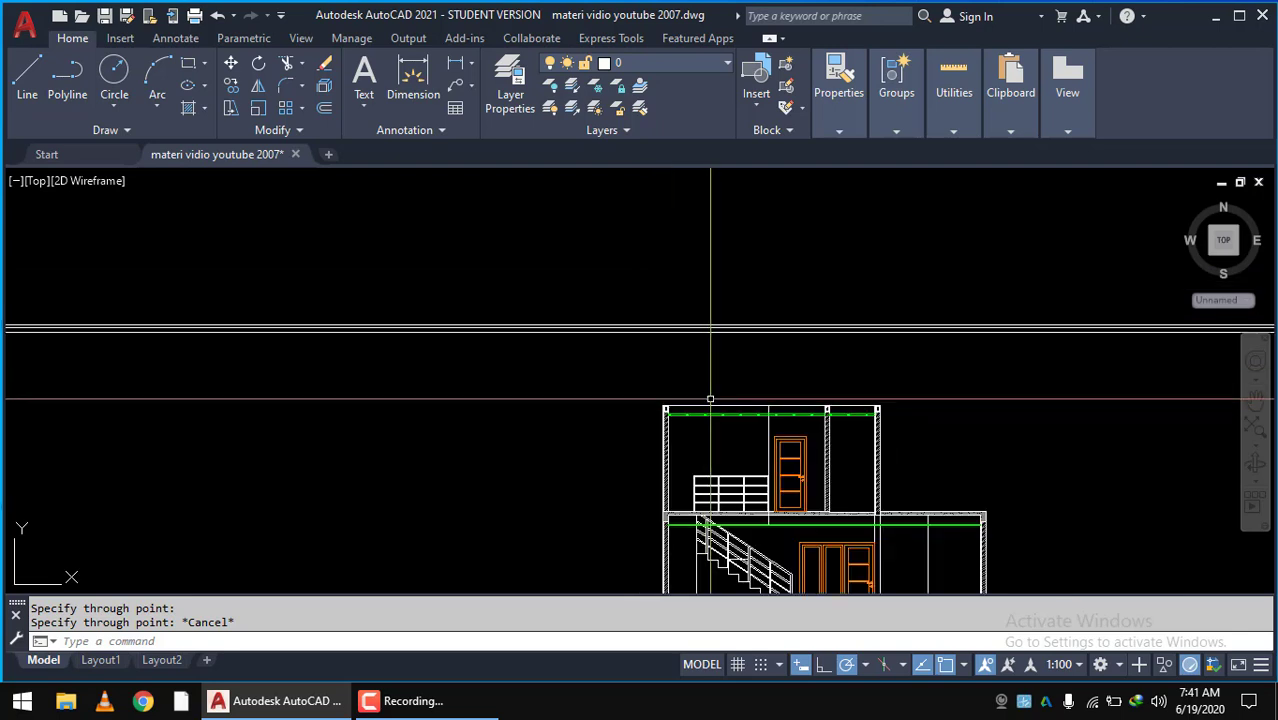
pyautogui.moveTo(688, 405); pyautogui.dragTo(693, 373, button='middle')
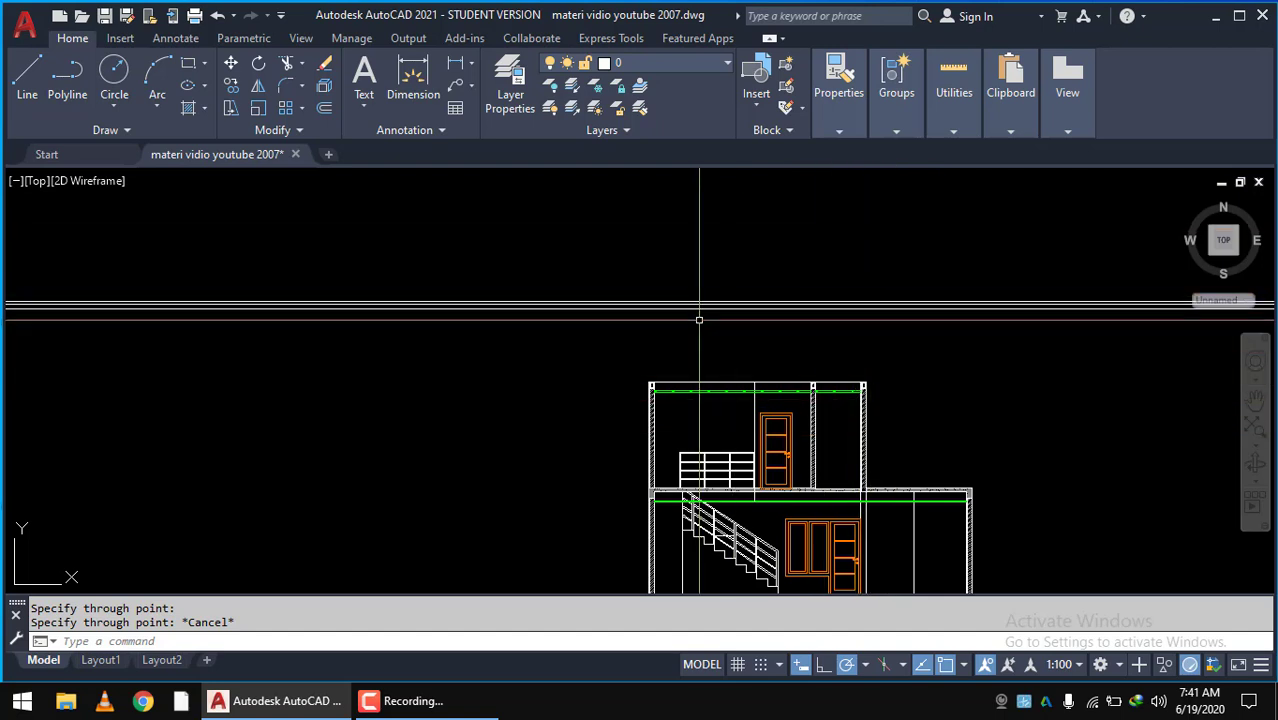
pyautogui.scroll(5, 616, 385)
pyautogui.scroll(2, 667, 334)
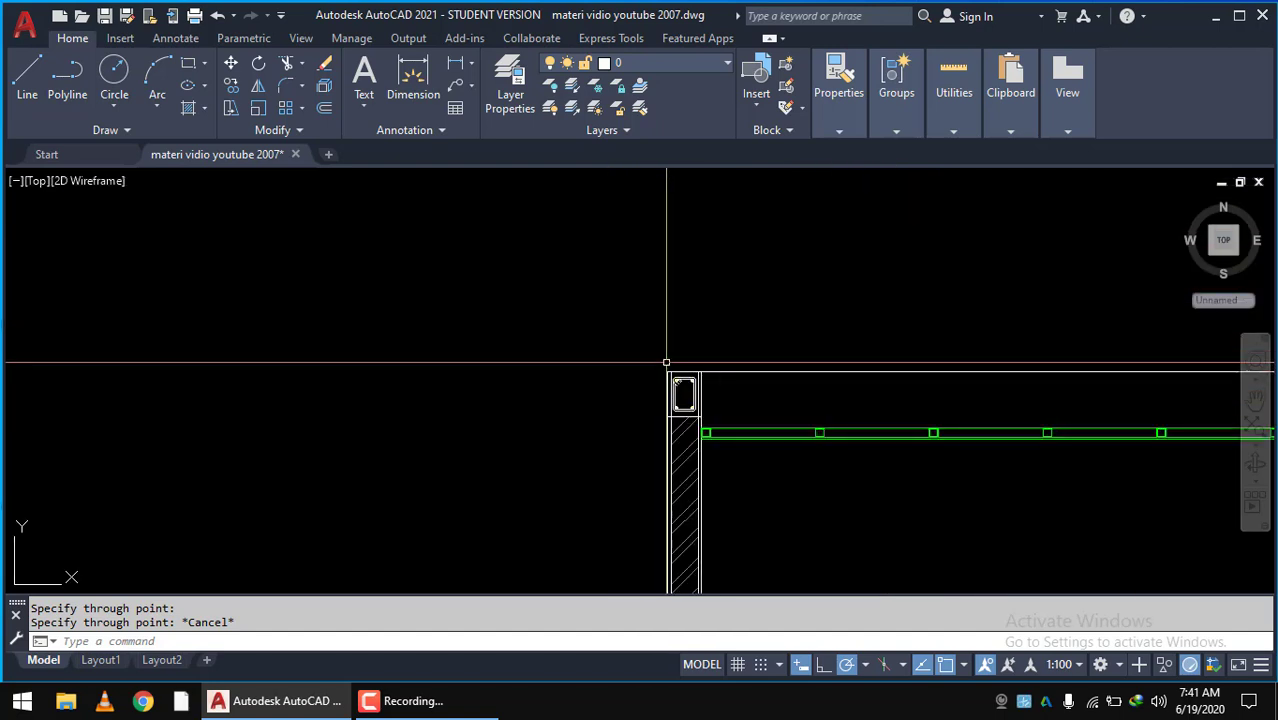
pyautogui.scroll(-4, 666, 363)
pyautogui.scroll(5, 666, 372)
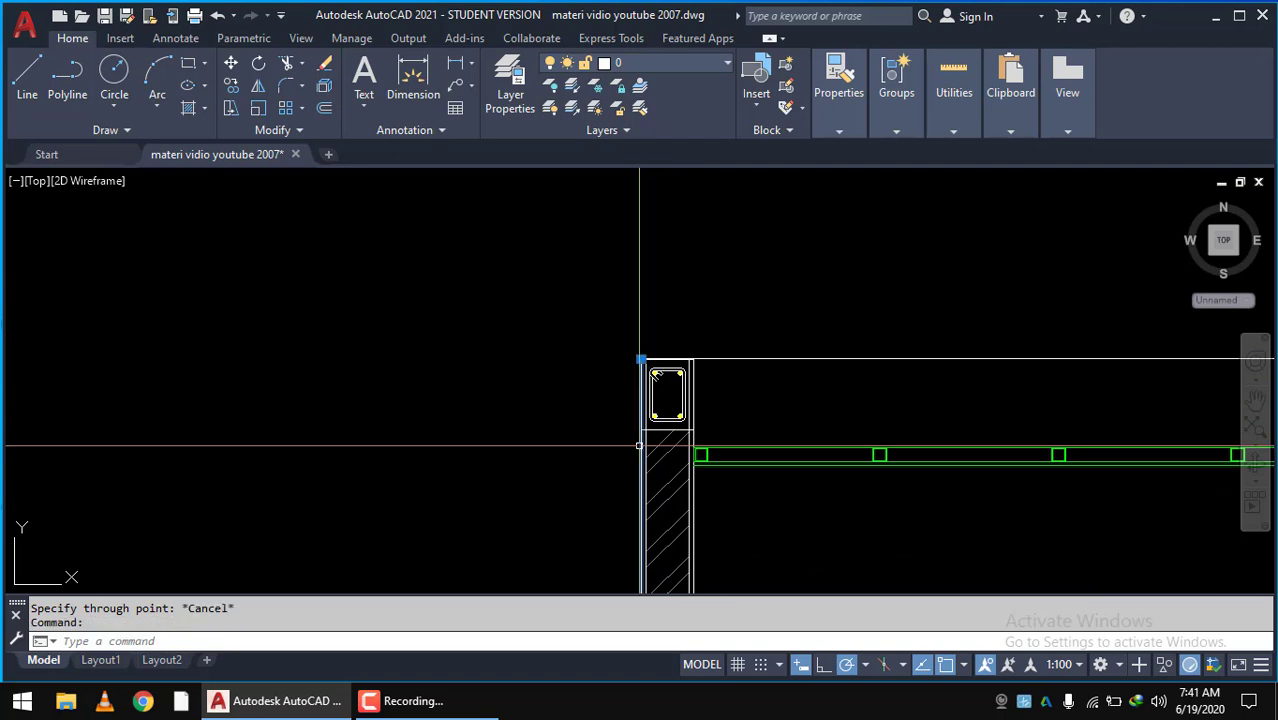
pyautogui.press('Escape')
pyautogui.press('Escape')
# - Start EXTEND with the roof line as boundary edge, then cancel that attempt
pyautogui.write('ex')
pyautogui.press('Return')
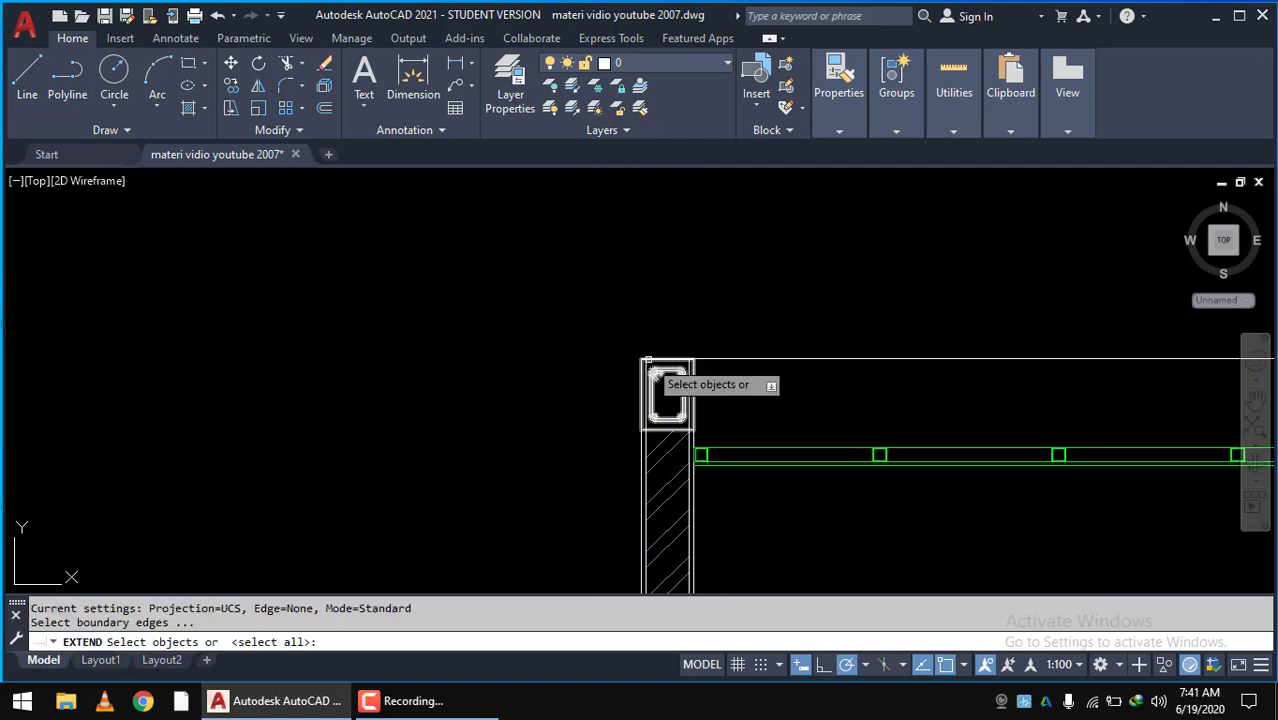
pyautogui.scroll(-3, 645, 330)
pyautogui.scroll(-2, 630, 268)
pyautogui.scroll(3, 645, 205)
pyautogui.scroll(3, 625, 190)
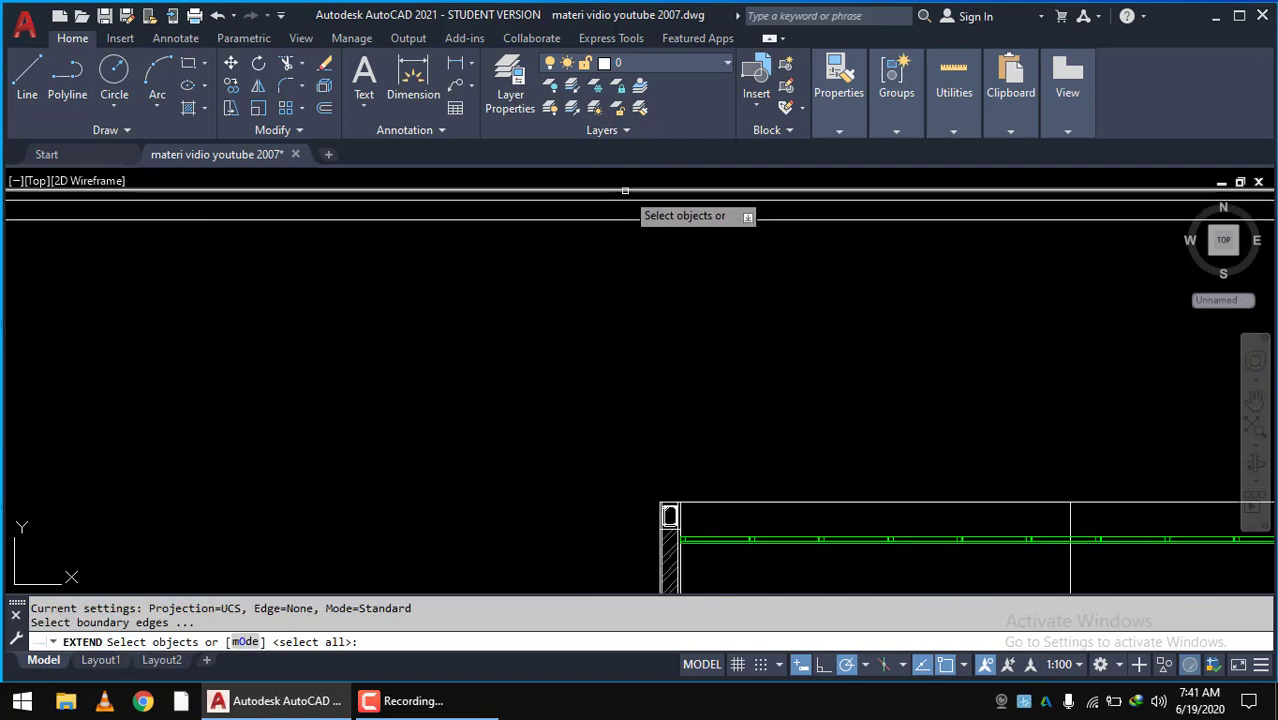
pyautogui.scroll(1, 626, 193)
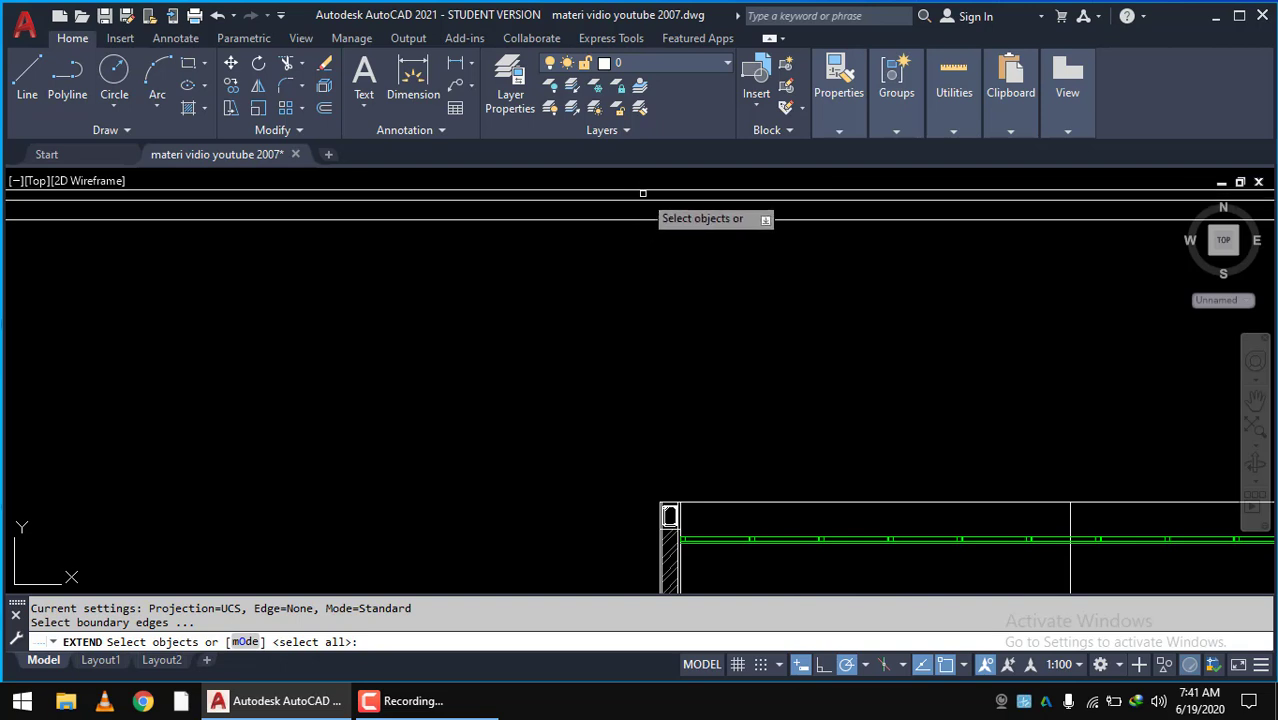
pyautogui.click(645, 191)
pyautogui.scroll(-3, 655, 230)
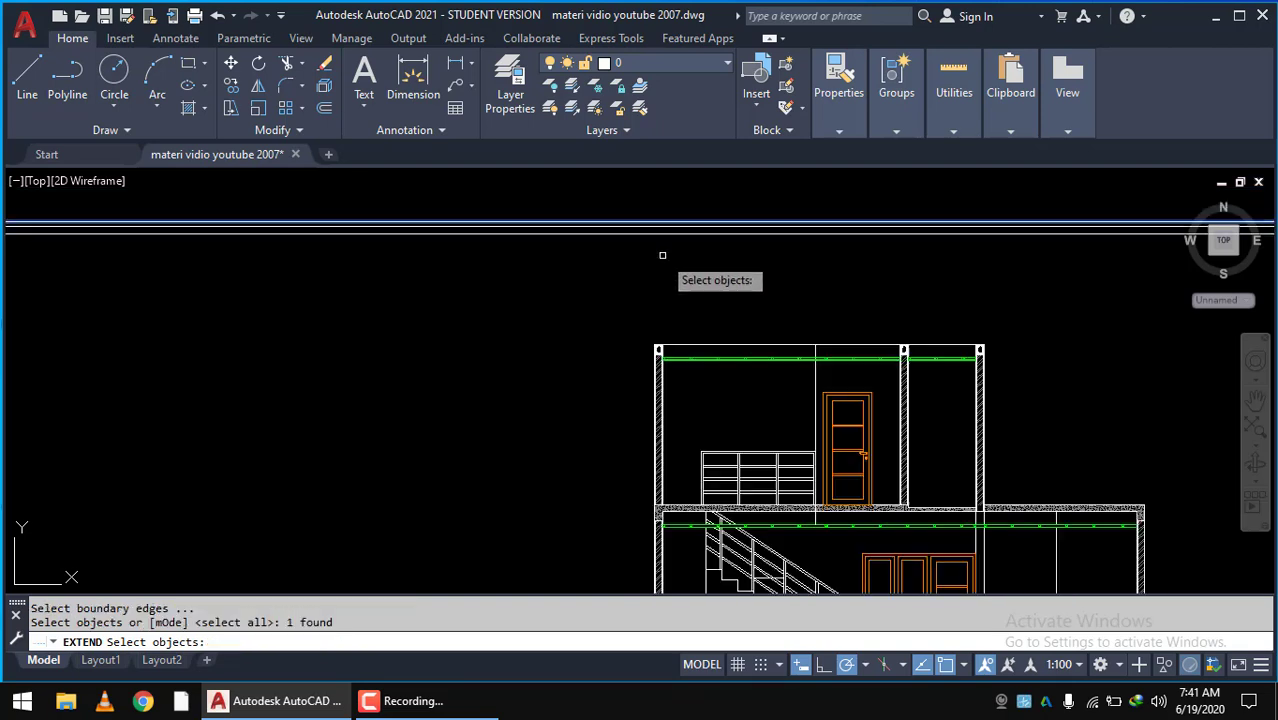
pyautogui.press('Return')
pyautogui.scroll(2, 655, 370)
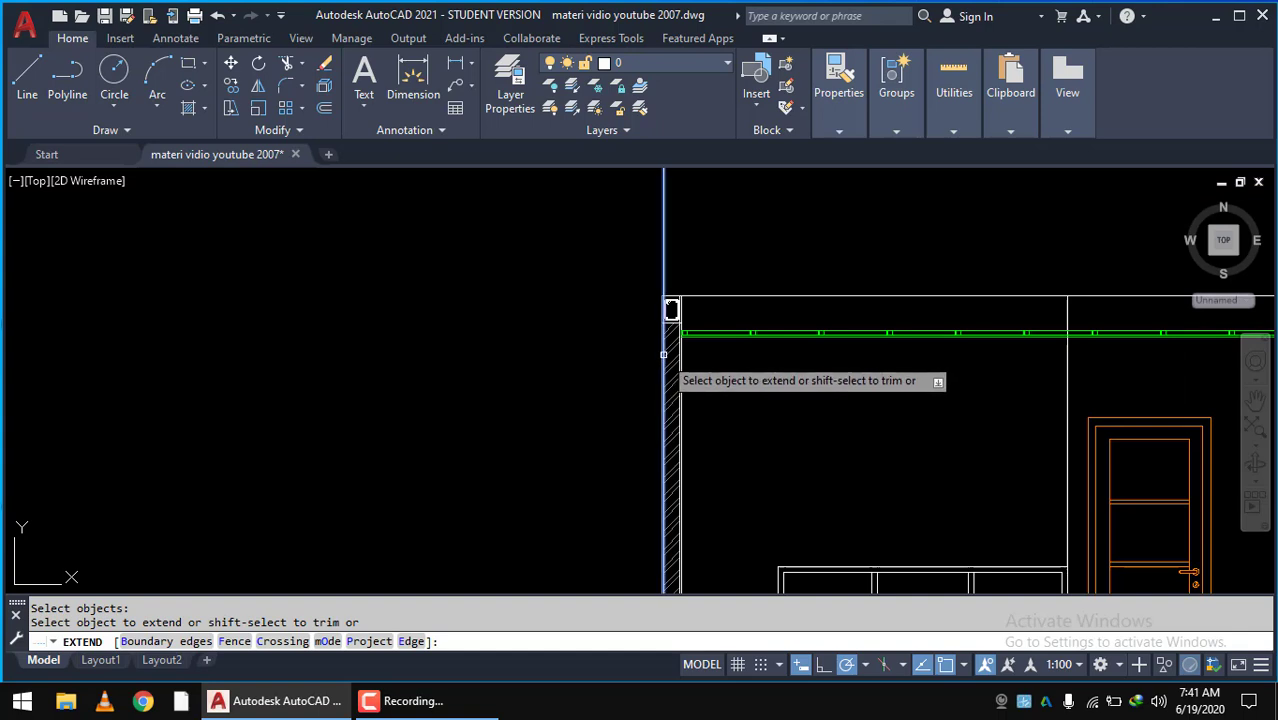
pyautogui.scroll(3, 660, 354)
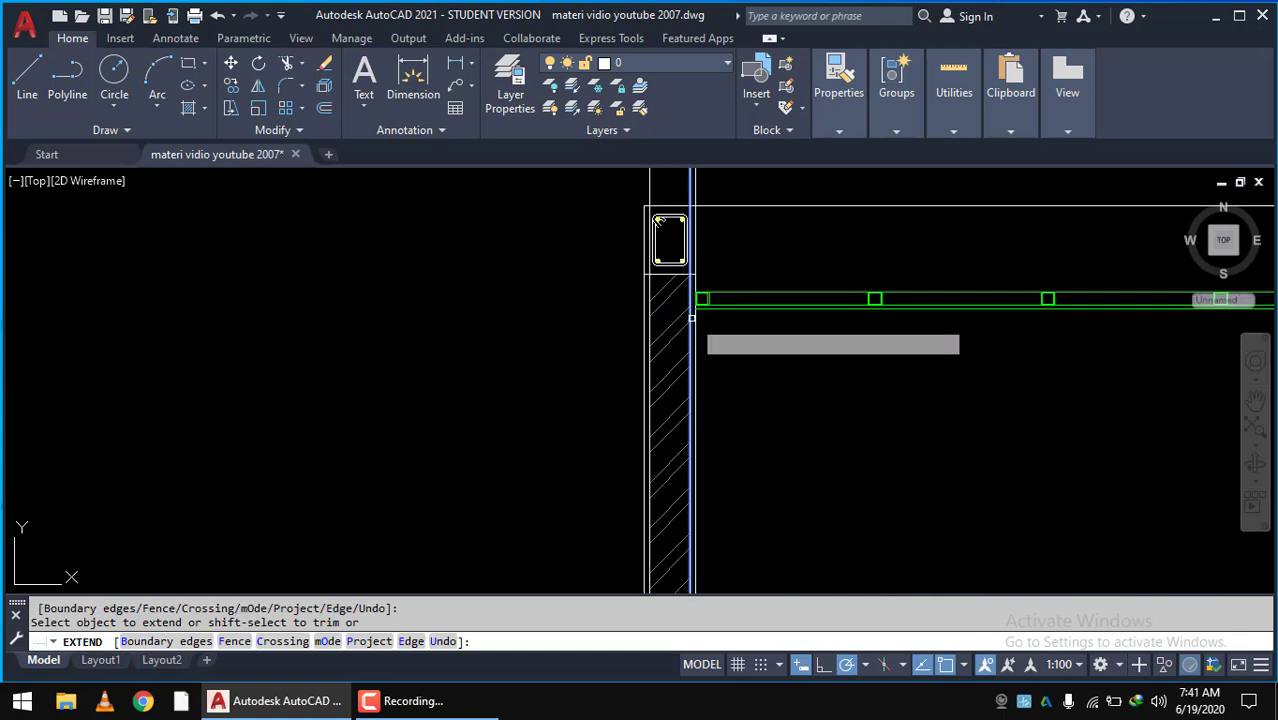
pyautogui.scroll(-1, 645, 300)
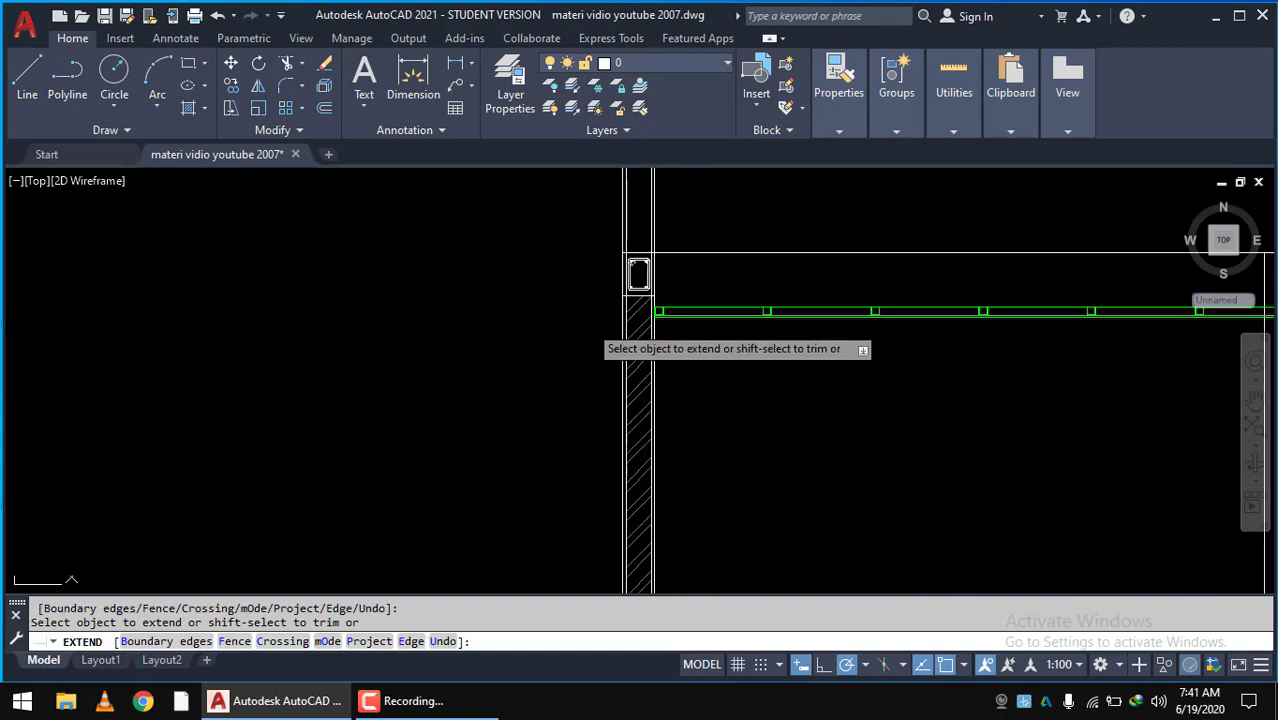
pyautogui.scroll(-3, 724, 371)
pyautogui.scroll(3, 866, 370)
pyautogui.press('Escape')
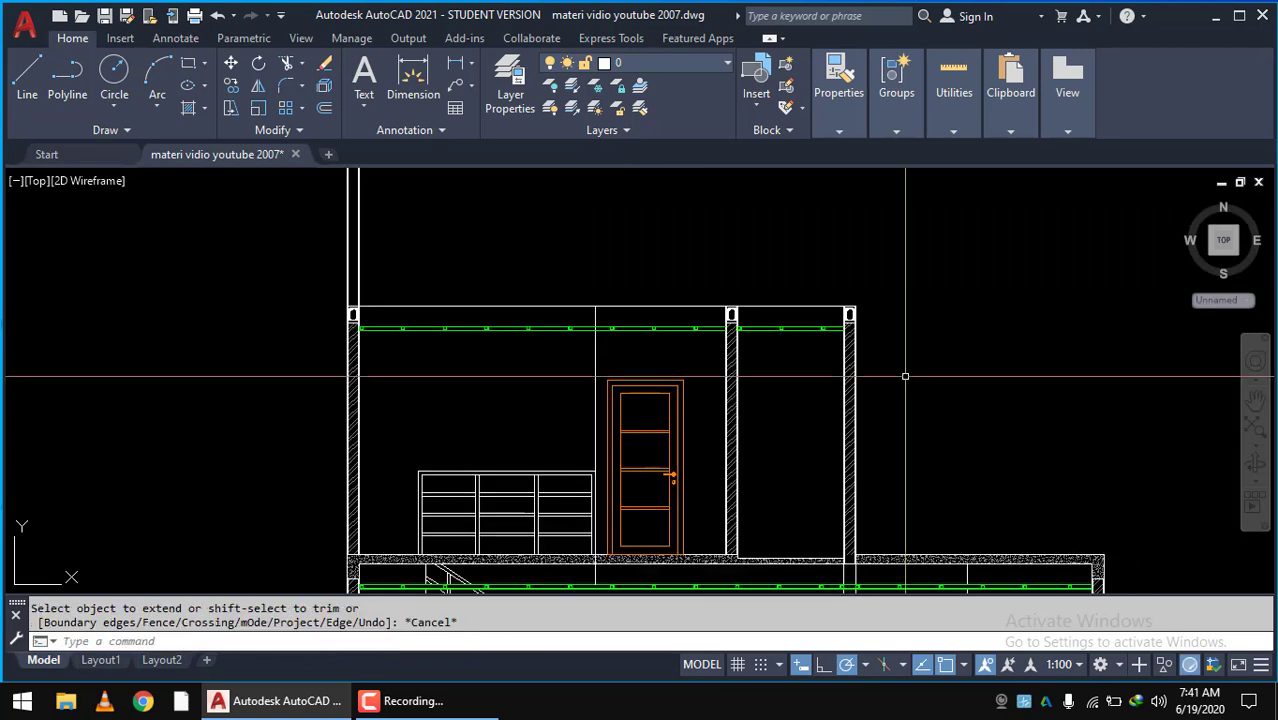
pyautogui.write('ex')
# - Rerun EXTEND against the roof line to bring the upper column lines up to it
pyautogui.press('Return')
pyautogui.scroll(-2, 903, 373)
pyautogui.scroll(1, 772, 365)
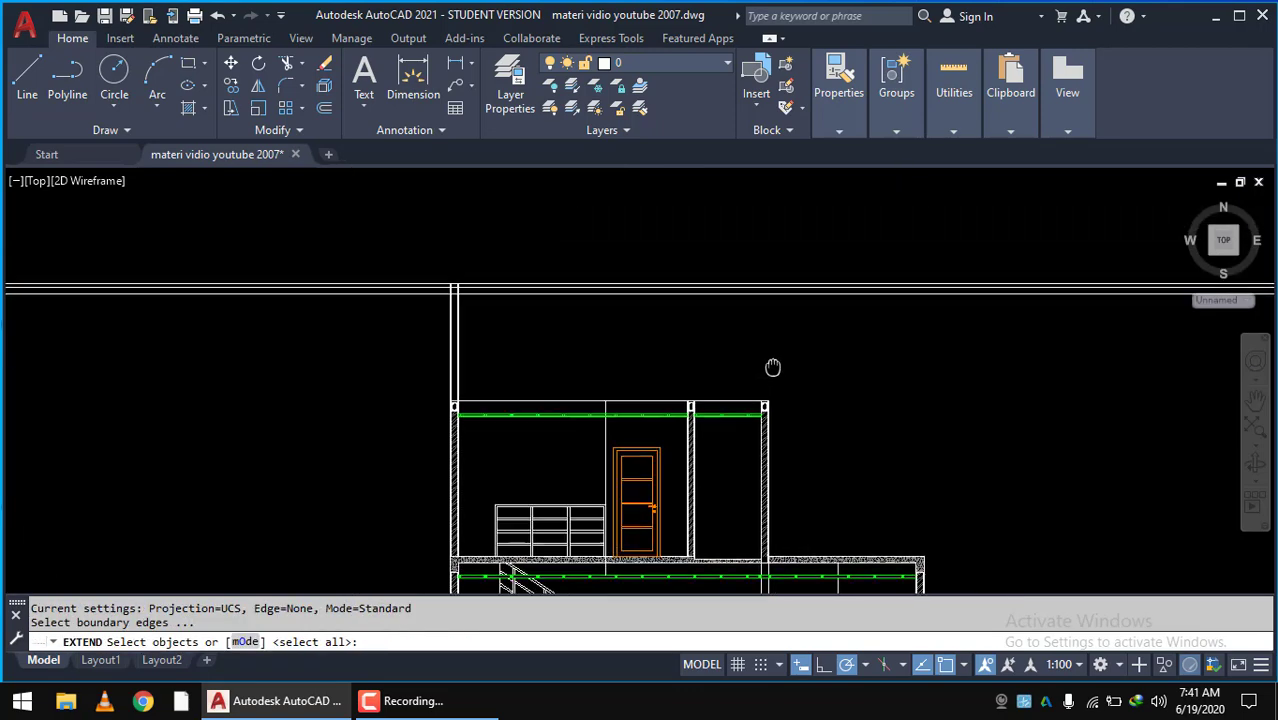
pyautogui.scroll(3, 780, 300)
pyautogui.scroll(2, 785, 240)
pyautogui.click(785, 226)
pyautogui.scroll(-1, 859, 320)
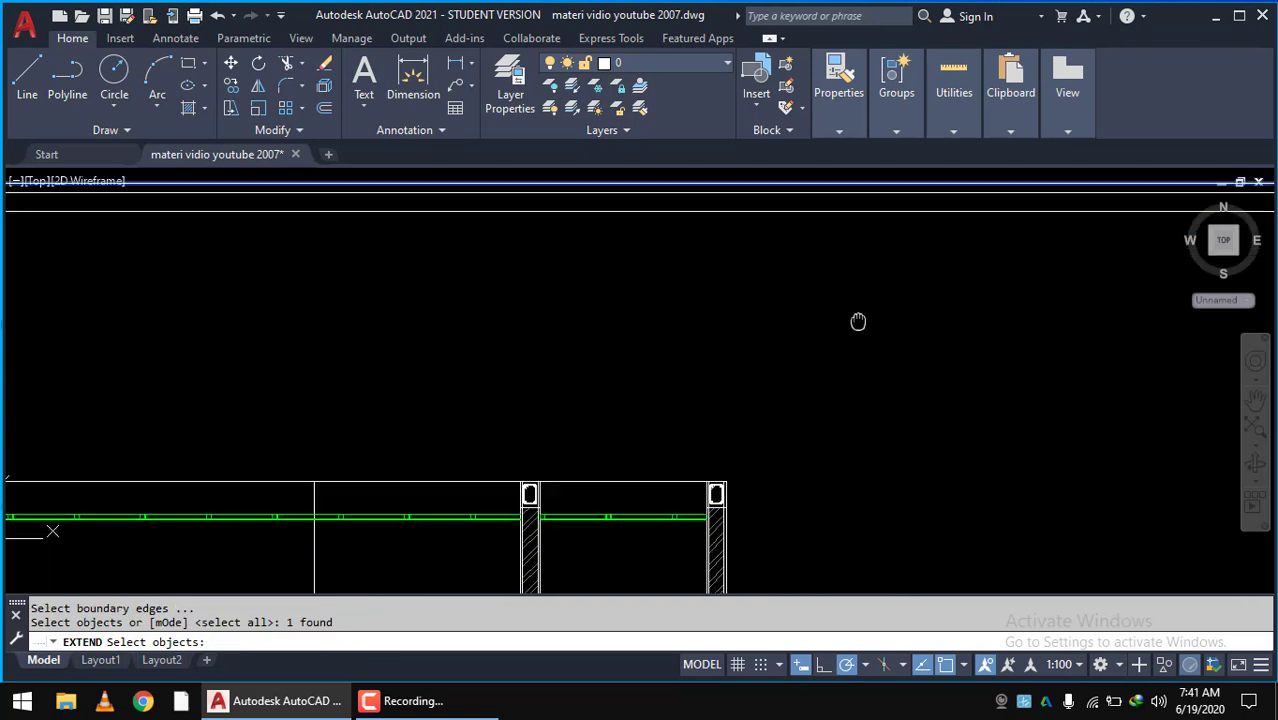
pyautogui.press('Return')
pyautogui.scroll(4, 690, 391)
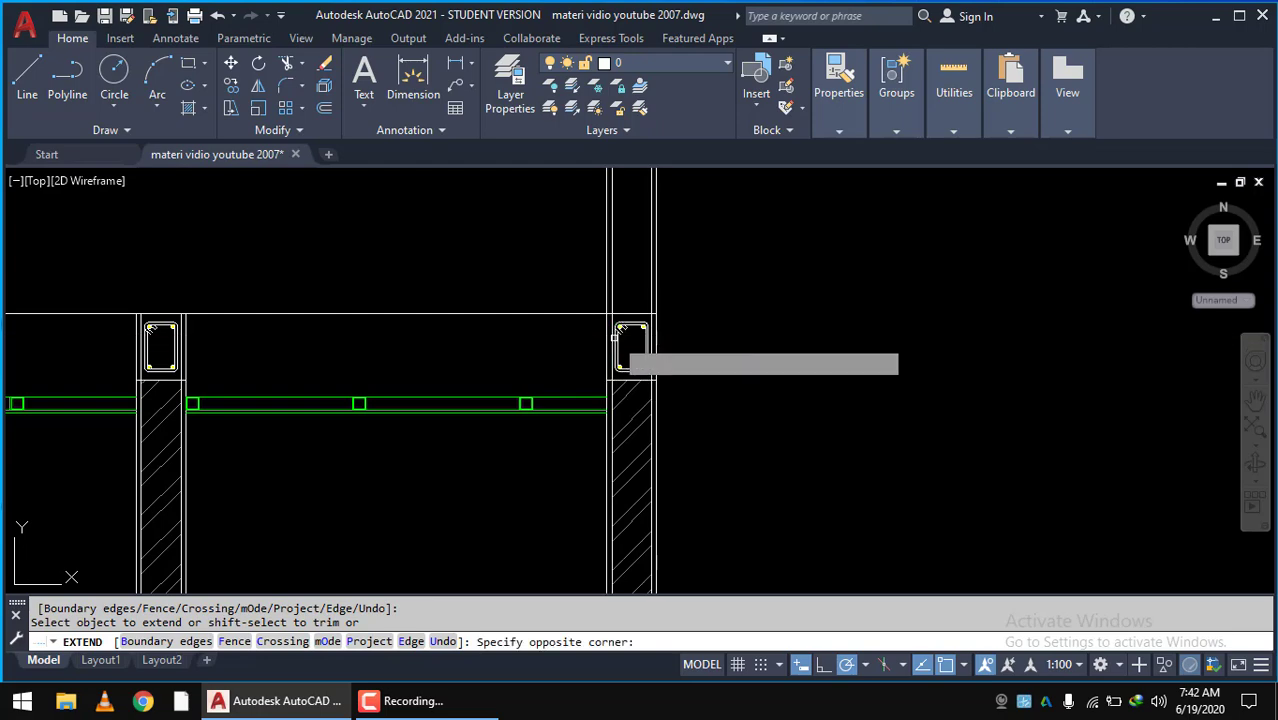
pyautogui.scroll(-2, 813, 337)
pyautogui.scroll(-3, 855, 356)
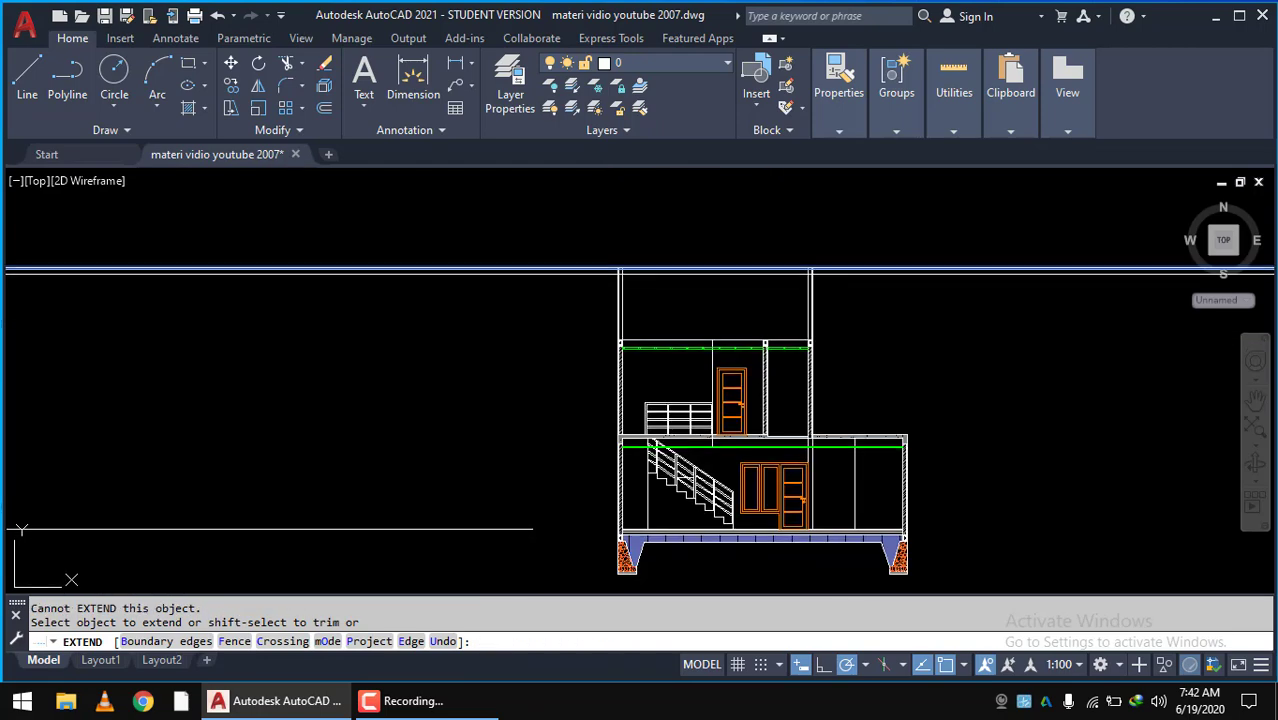
pyautogui.press('Escape')
# - Trim the line stubs left of the left wall and the vertical line past the cutting edge
pyautogui.press('Return')
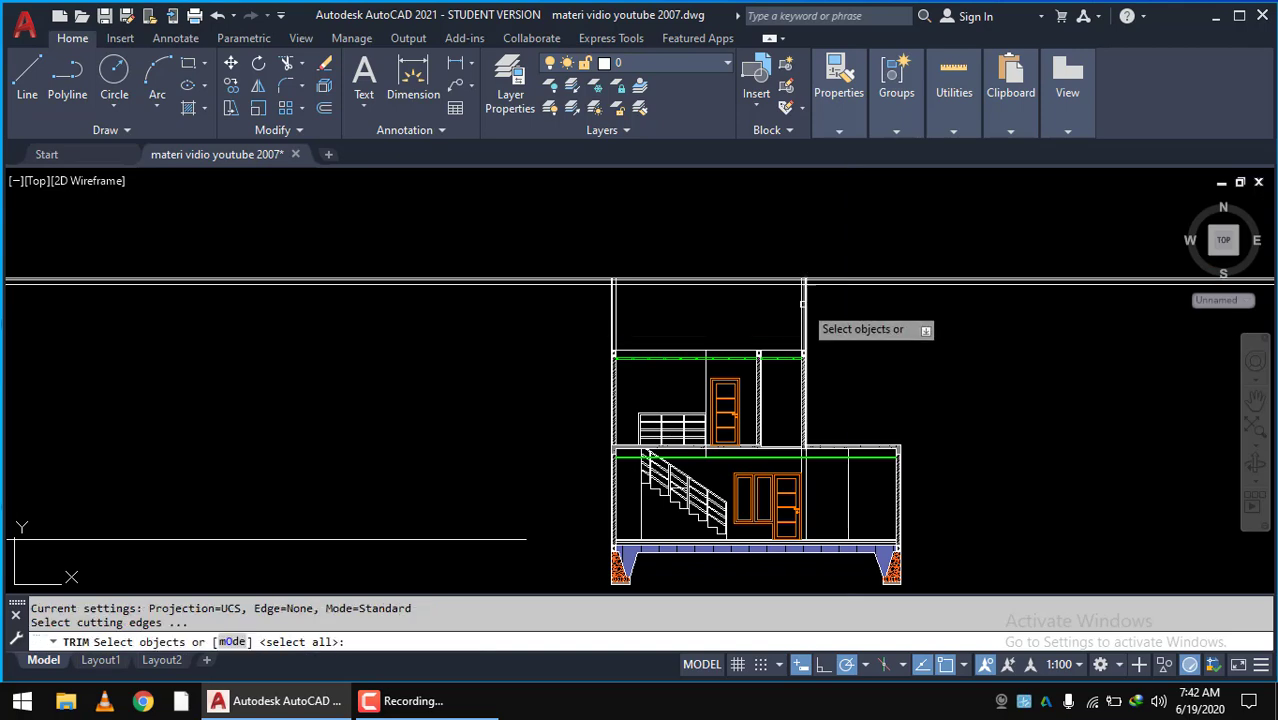
pyautogui.scroll(4, 805, 302)
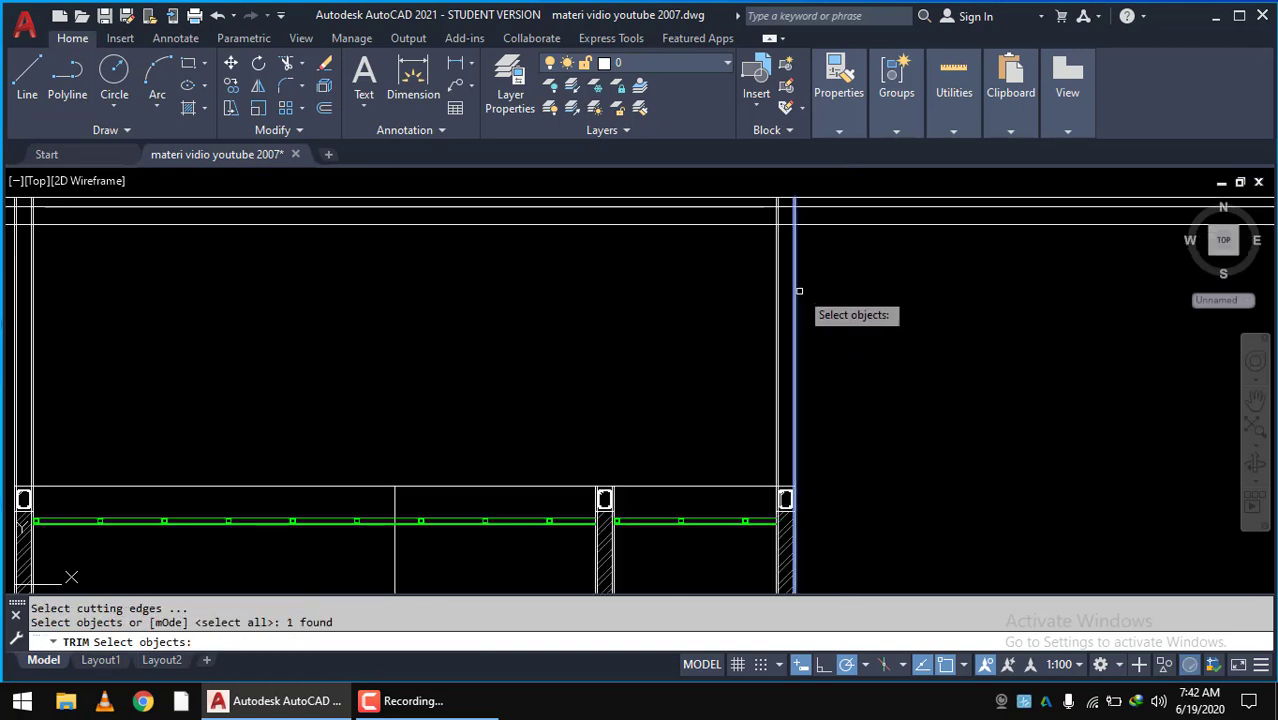
pyautogui.scroll(-1, 799, 291)
pyautogui.scroll(3, 298, 296)
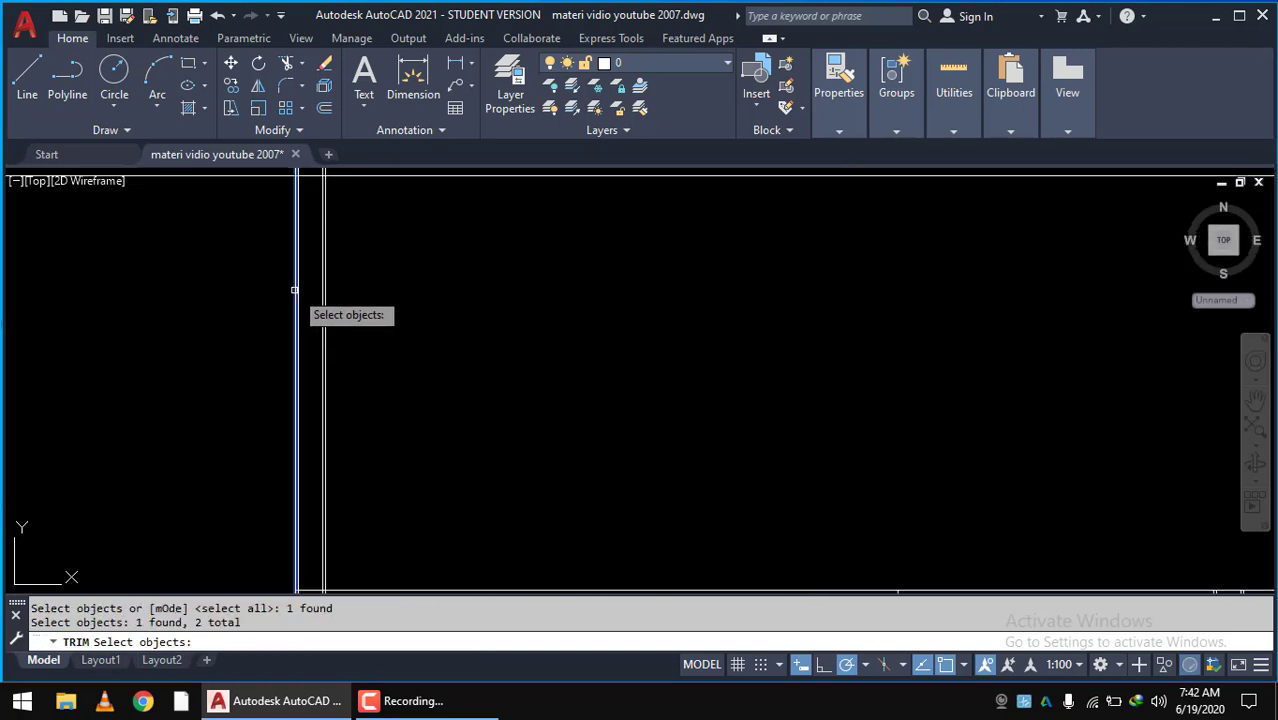
pyautogui.scroll(-2, 294, 290)
pyautogui.press('Return')
pyautogui.click(250, 290)
pyautogui.click(196, 250)
pyautogui.click(652, 219)
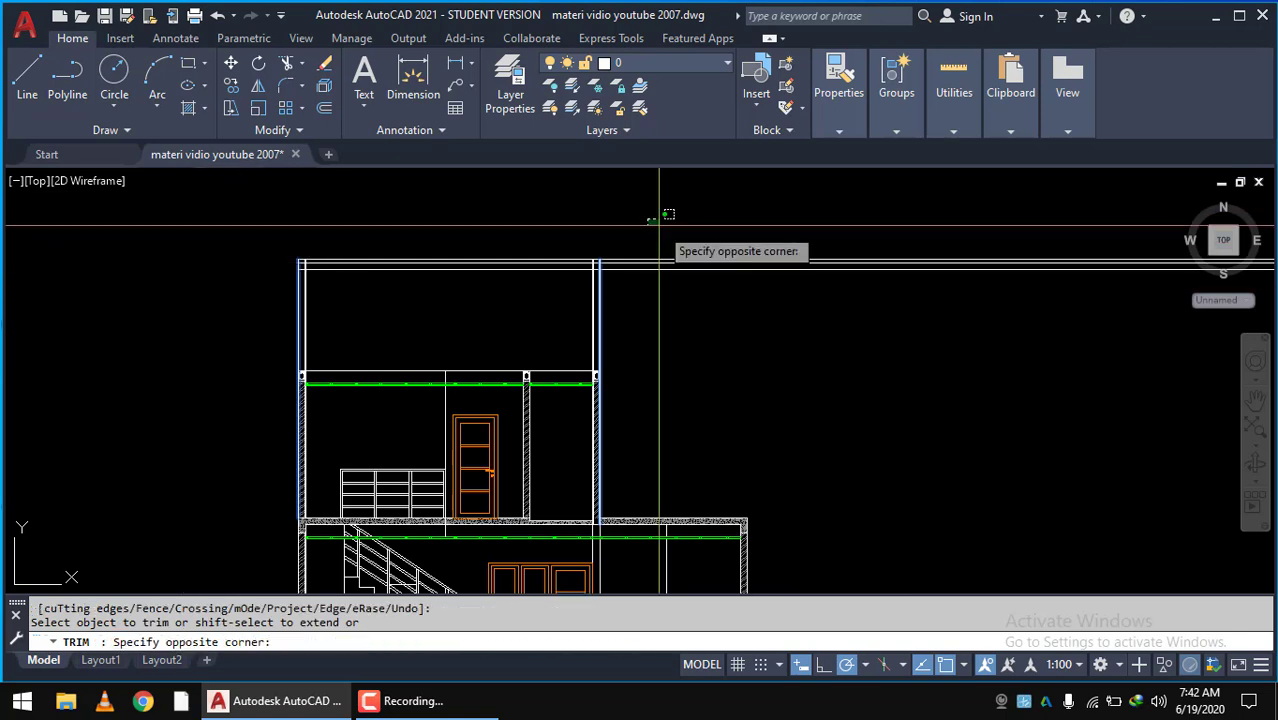
pyautogui.click(686, 343)
pyautogui.press('Escape')
# - Trim the column line ends protruding beyond the roof with a crossing window
pyautogui.scroll(3, 640, 305)
pyautogui.scroll(2, 631, 298)
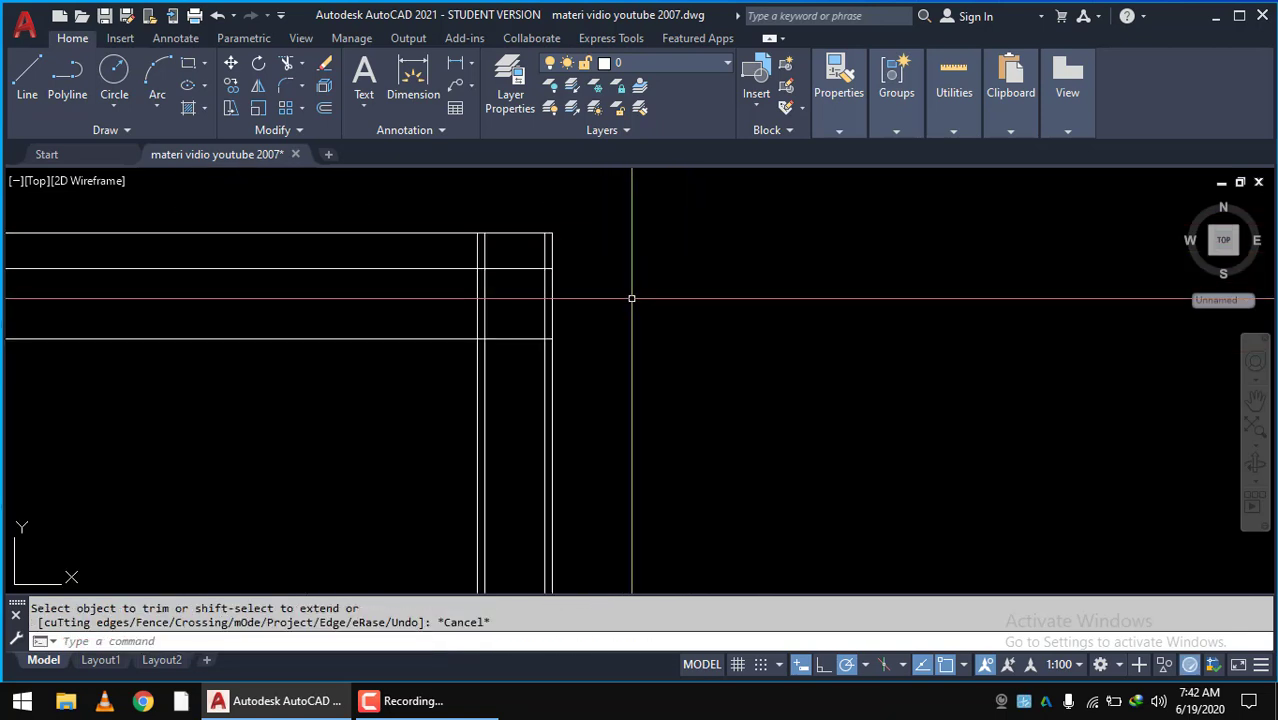
pyautogui.write('t')
pyautogui.press('Return')
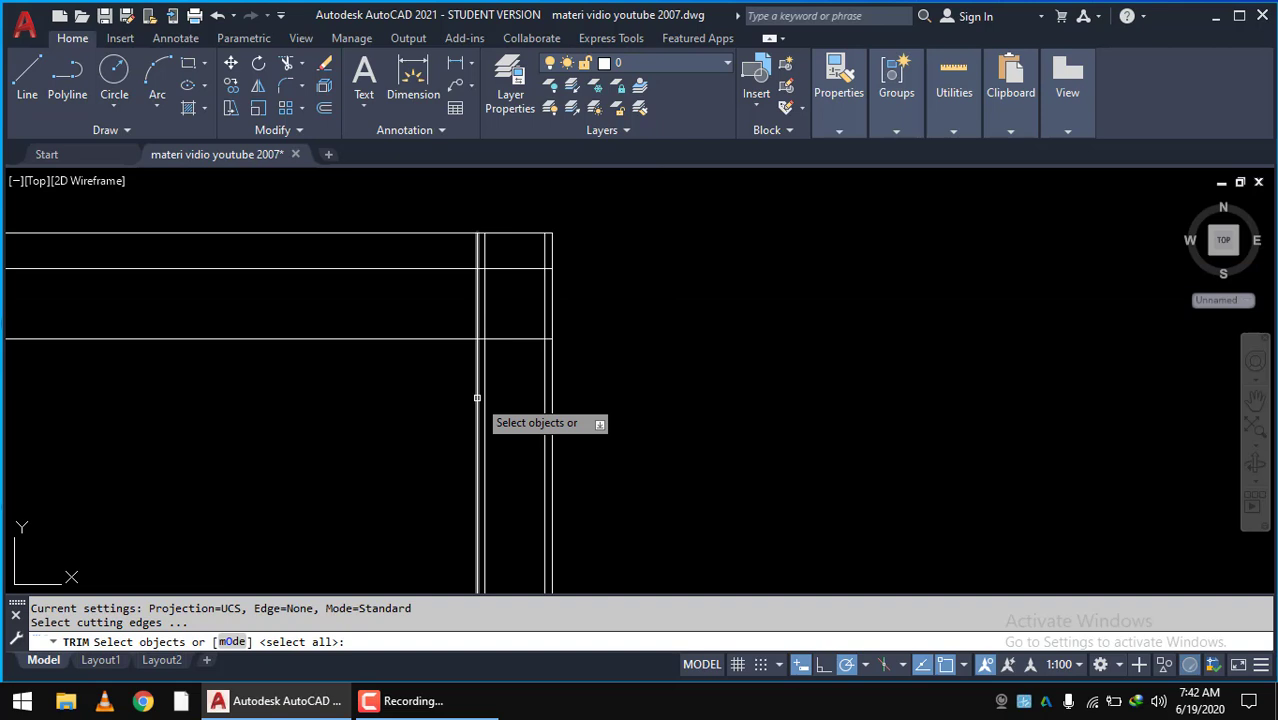
pyautogui.press('Return')
pyautogui.click(500, 383)
pyautogui.scroll(-2, 505, 250)
pyautogui.click(648, 335)
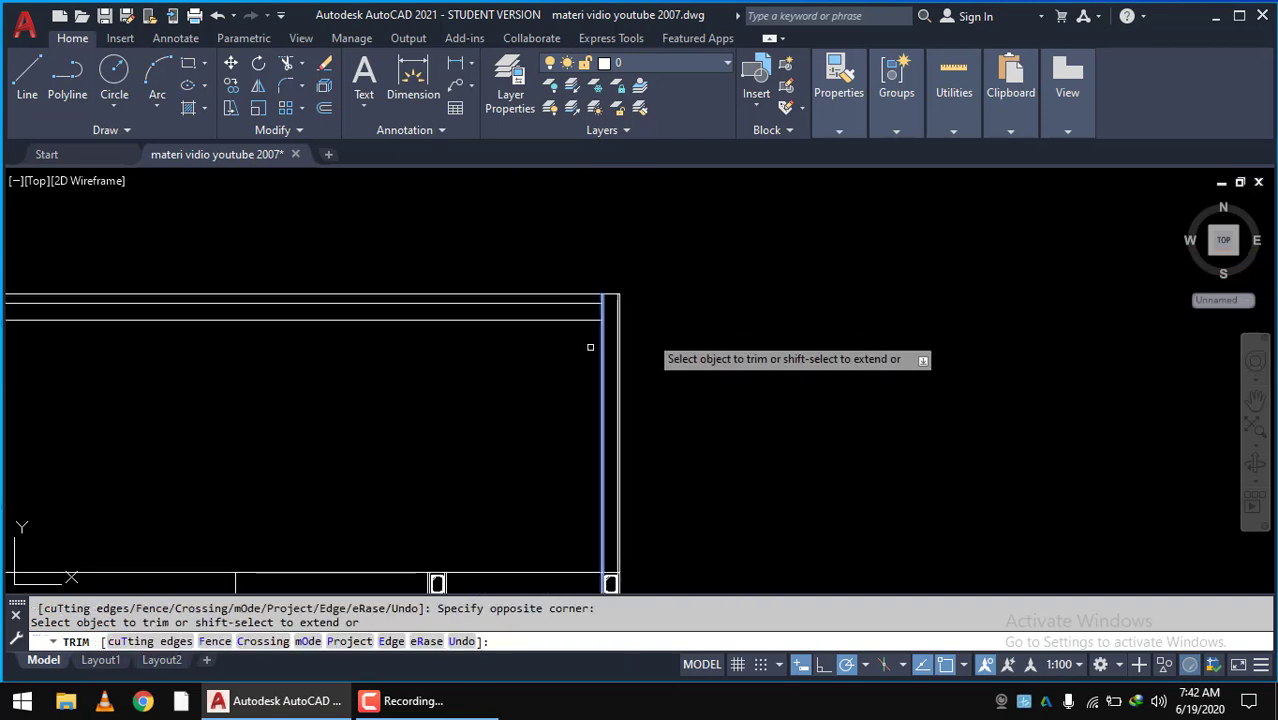
pyautogui.moveTo(648, 335); pyautogui.dragTo(841, 308, button='middle')
pyautogui.press('Escape')
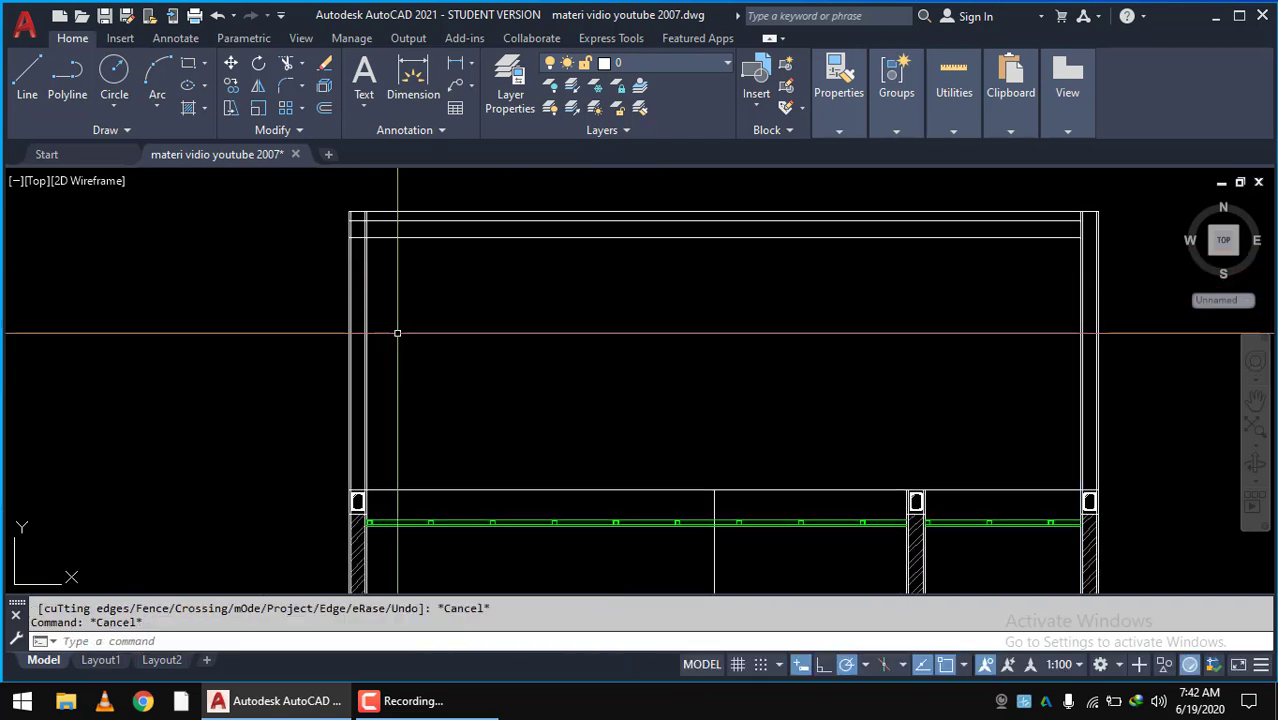
pyautogui.write('tr')
# - Trim the remaining line ends at the left roof corner with crossing windows
pyautogui.press('Return')
pyautogui.scroll(3, 397, 333)
pyautogui.scroll(1, 337, 294)
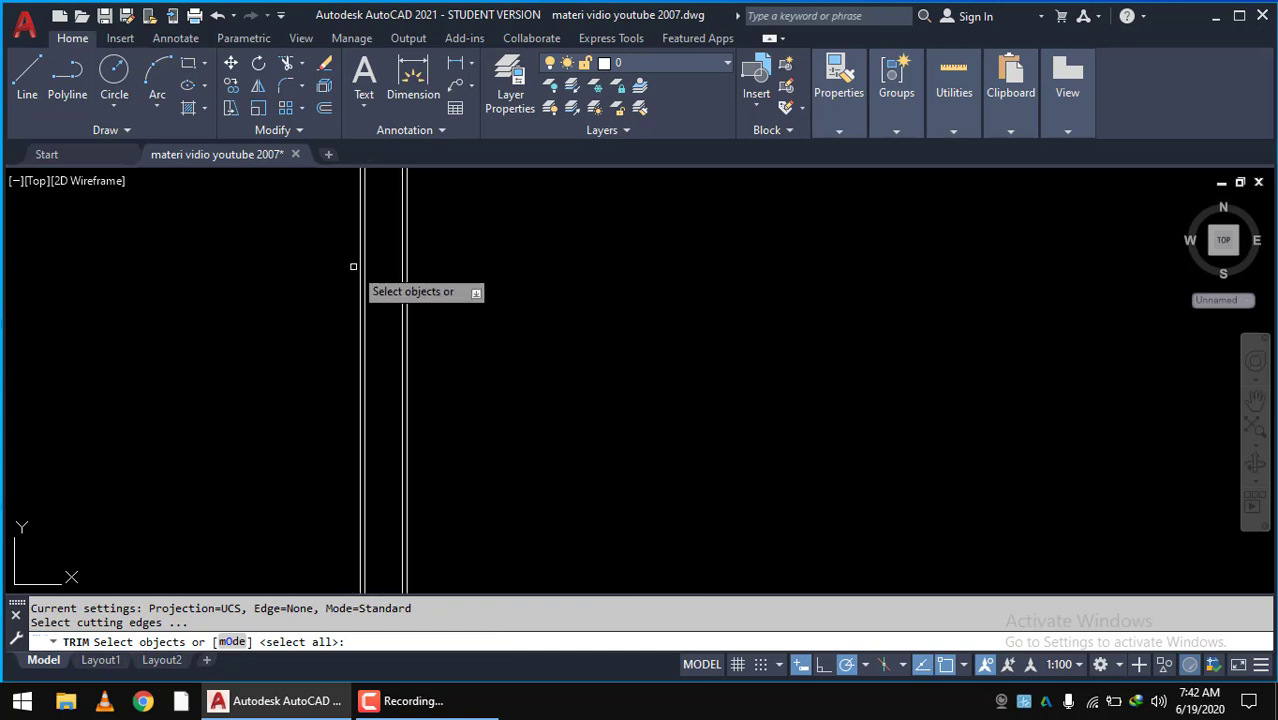
pyautogui.moveTo(373, 269); pyautogui.dragTo(397, 408, button='middle')
pyautogui.press('Return')
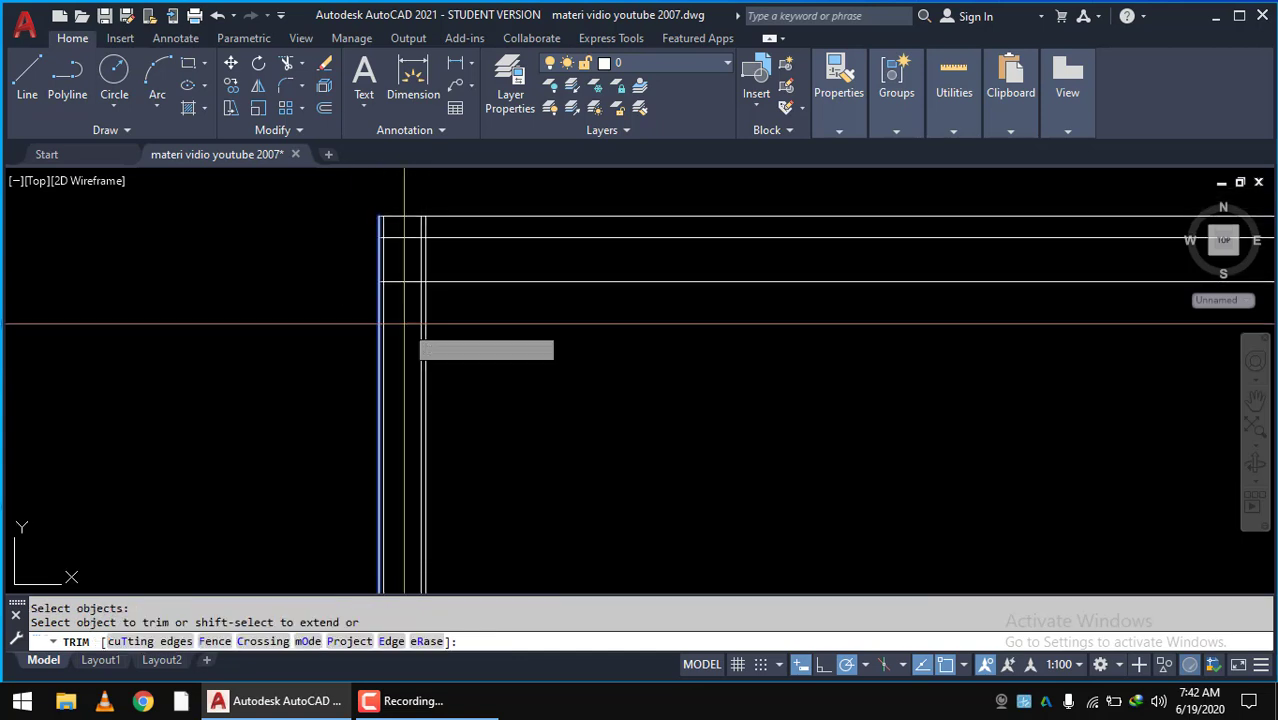
pyautogui.click(405, 325)
pyautogui.click(403, 216)
pyautogui.press('Escape')
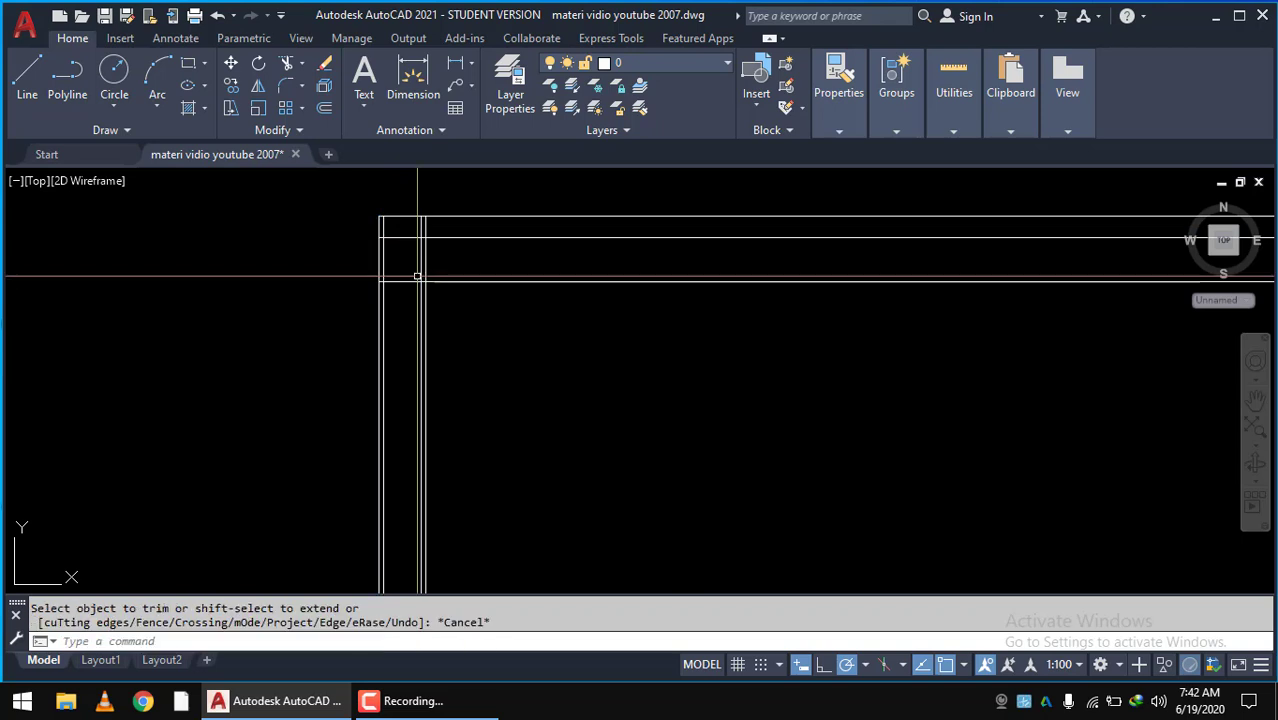
pyautogui.press('Escape')
pyautogui.press('Escape')
pyautogui.press('Return')
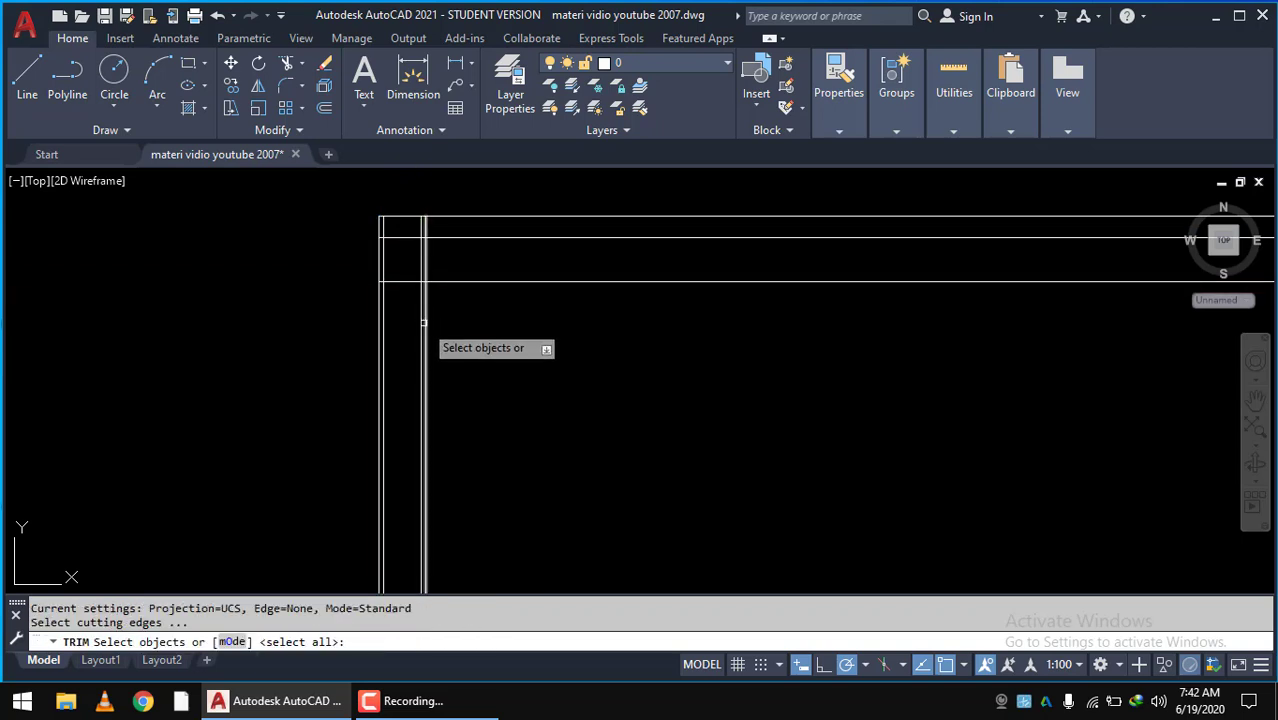
pyautogui.press('Return')
pyautogui.click(400, 250)
pyautogui.click(398, 231)
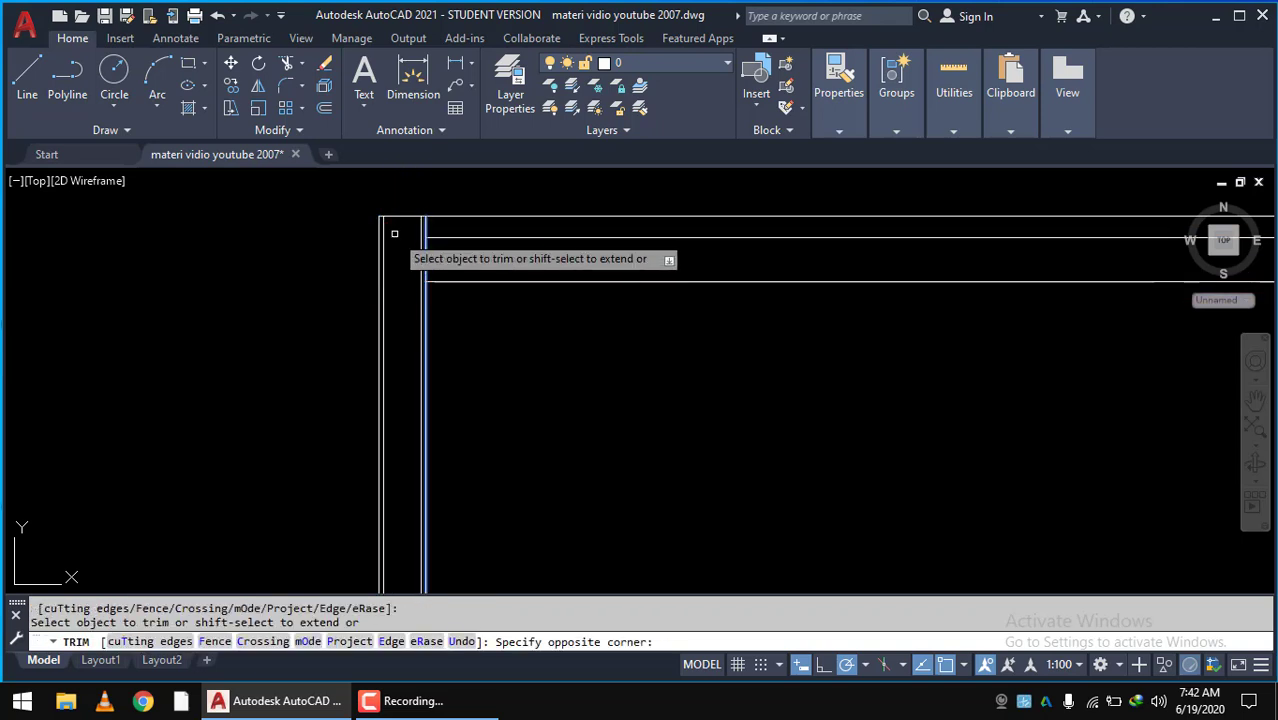
pyautogui.scroll(-5, 632, 361)
pyautogui.scroll(3, 631, 361)
pyautogui.click(536, 242)
pyautogui.press('Escape')
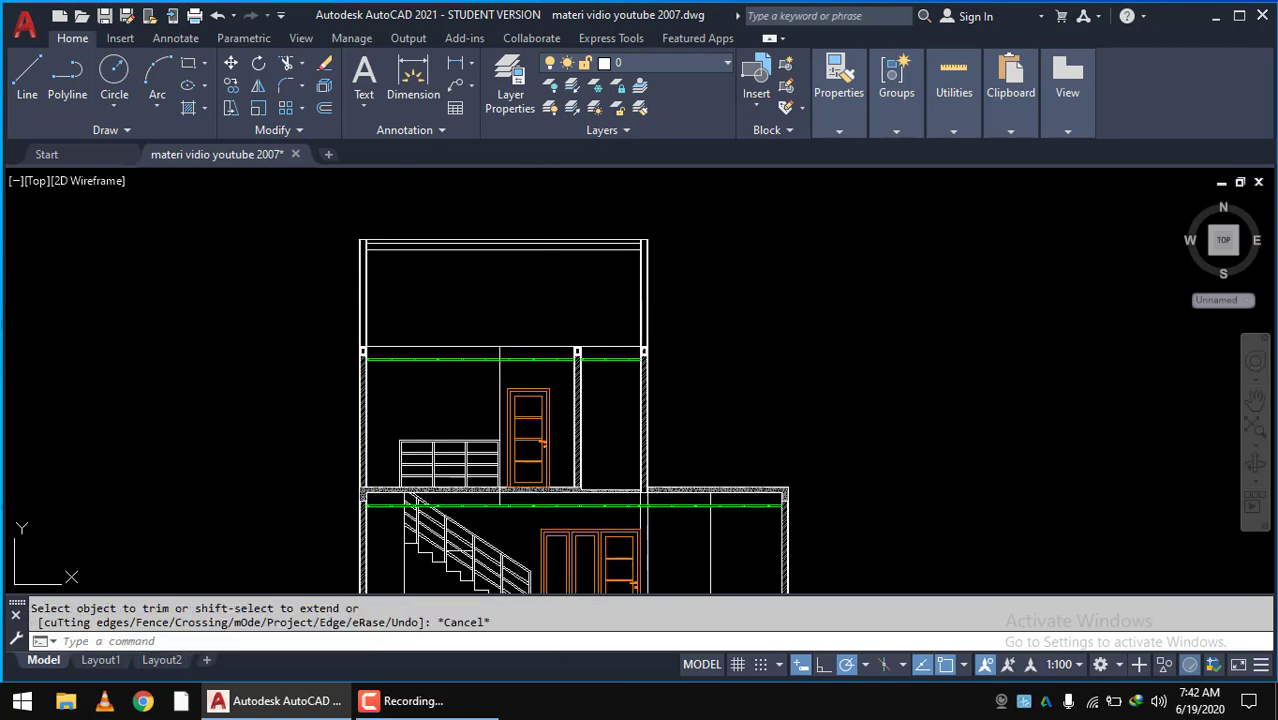
# - Select the top roof beam to check it, then clear the selection
pyautogui.click(505, 243)
pyautogui.click(511, 221)
pyautogui.press('Escape')
pyautogui.press('Escape')
pyautogui.scroll(-1, 730, 243)
pyautogui.scroll(-2, 770, 256)
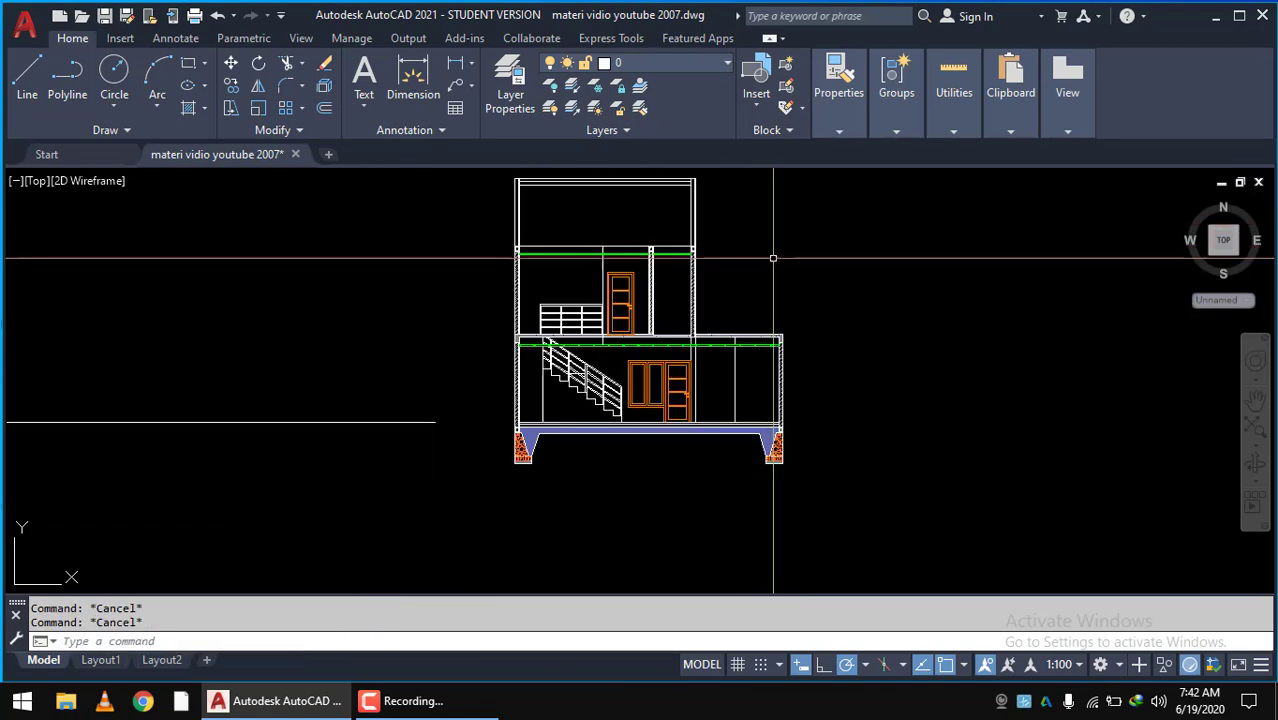
pyautogui.scroll(2, 723, 313)
pyautogui.moveTo(723, 313); pyautogui.dragTo(559, 320, button='middle')
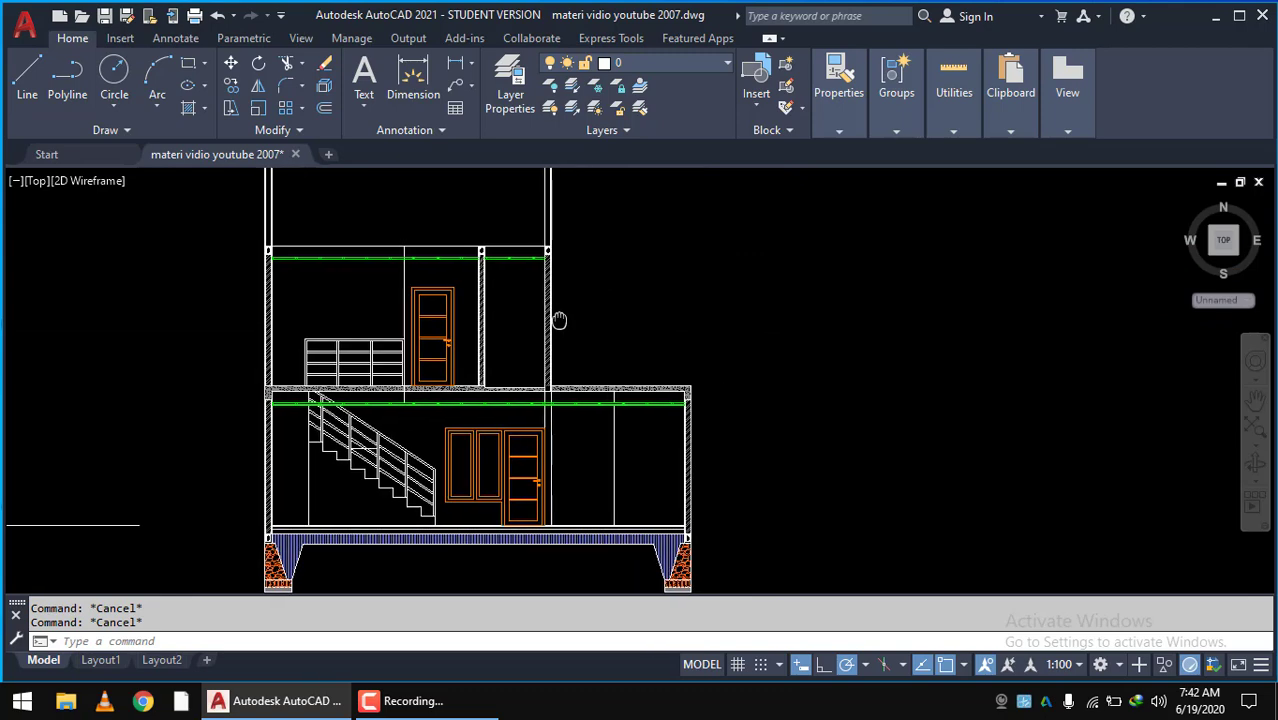
pyautogui.write('xl')
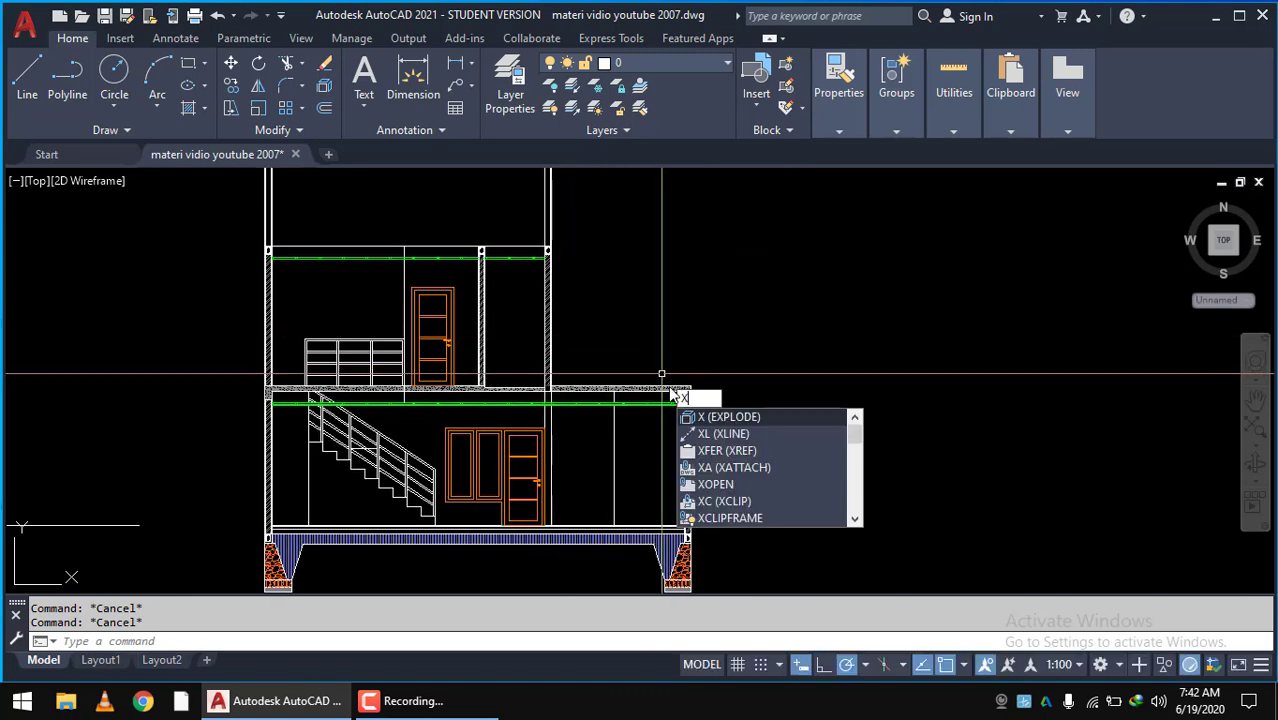
pyautogui.press('Return')
pyautogui.write('h')
pyautogui.press('Return')
pyautogui.scroll(-3, 710, 317)
pyautogui.moveTo(710, 317); pyautogui.dragTo(665, 434, button='middle')
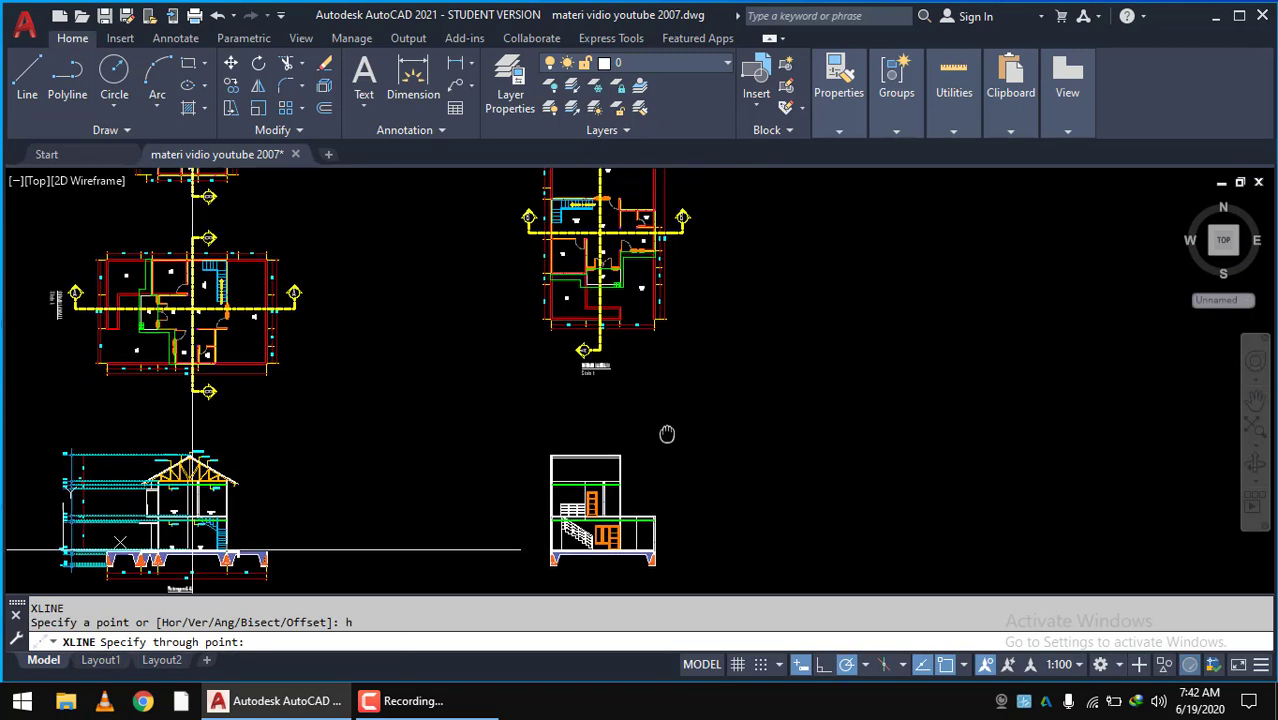
pyautogui.scroll(5, 676, 185)
pyautogui.scroll(2, 636, 237)
pyautogui.scroll(-3, 636, 237)
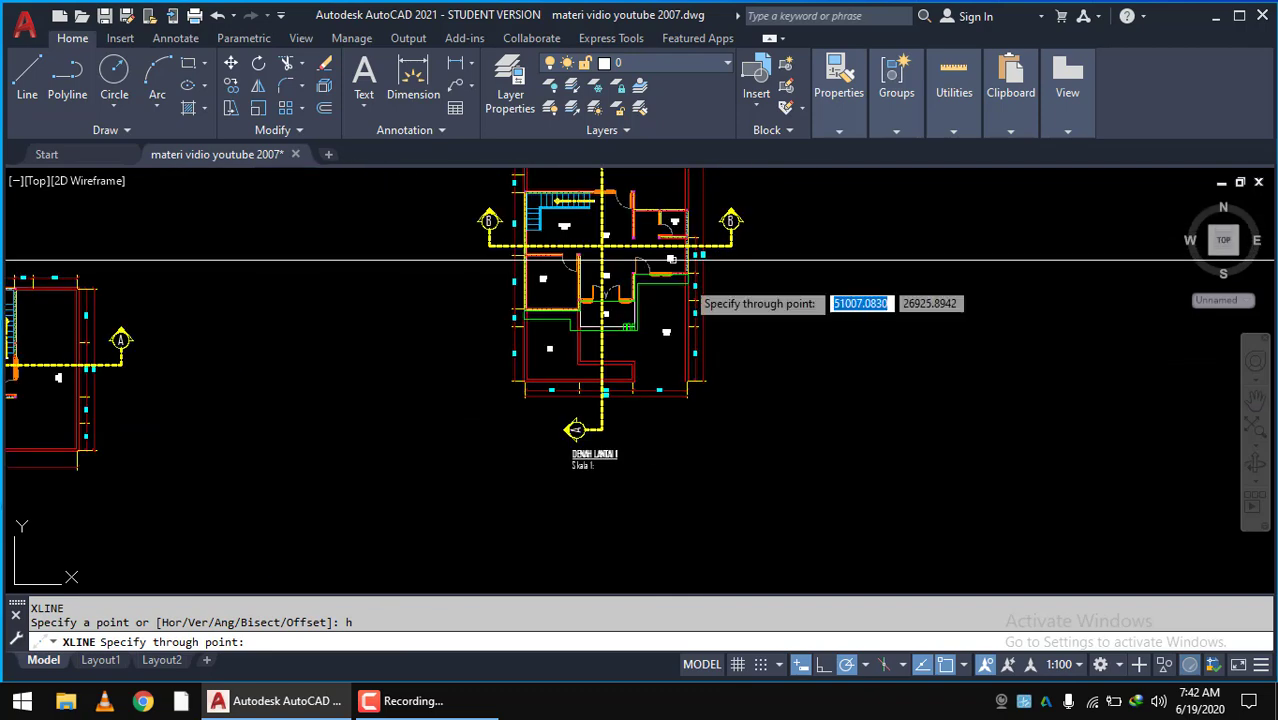
pyautogui.scroll(-2, 570, 285)
pyautogui.moveTo(570, 285); pyautogui.dragTo(585, 370, button='middle')
pyautogui.moveTo(339, 468); pyautogui.dragTo(564, 450, button='middle')
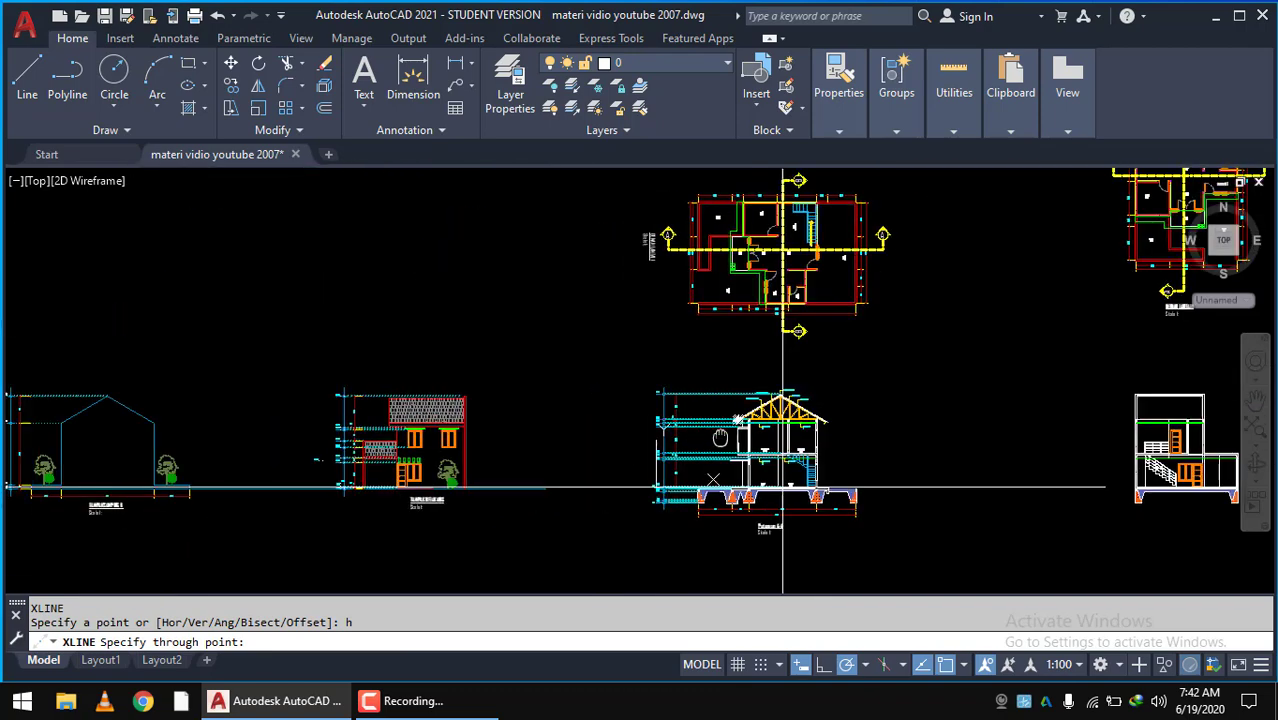
pyautogui.moveTo(300, 440); pyautogui.dragTo(600, 420, button='middle')
pyautogui.moveTo(297, 415)
pyautogui.mouseDown(button='middle')
pyautogui.moveTo(651, 423)
pyautogui.moveTo(678, 381)
pyautogui.mouseUp(button='middle')
pyautogui.scroll(3, 620, 300)
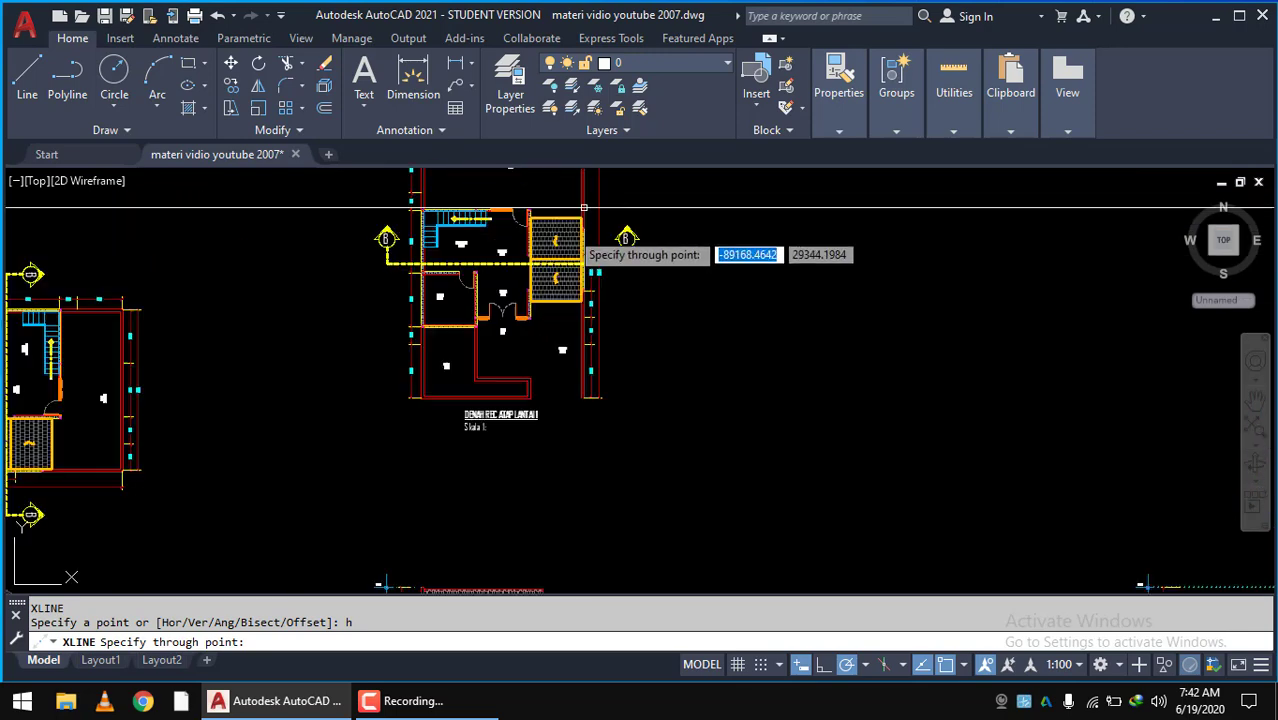
pyautogui.scroll(3, 550, 290)
pyautogui.scroll(-1, 785, 363)
pyautogui.scroll(-2, 785, 363)
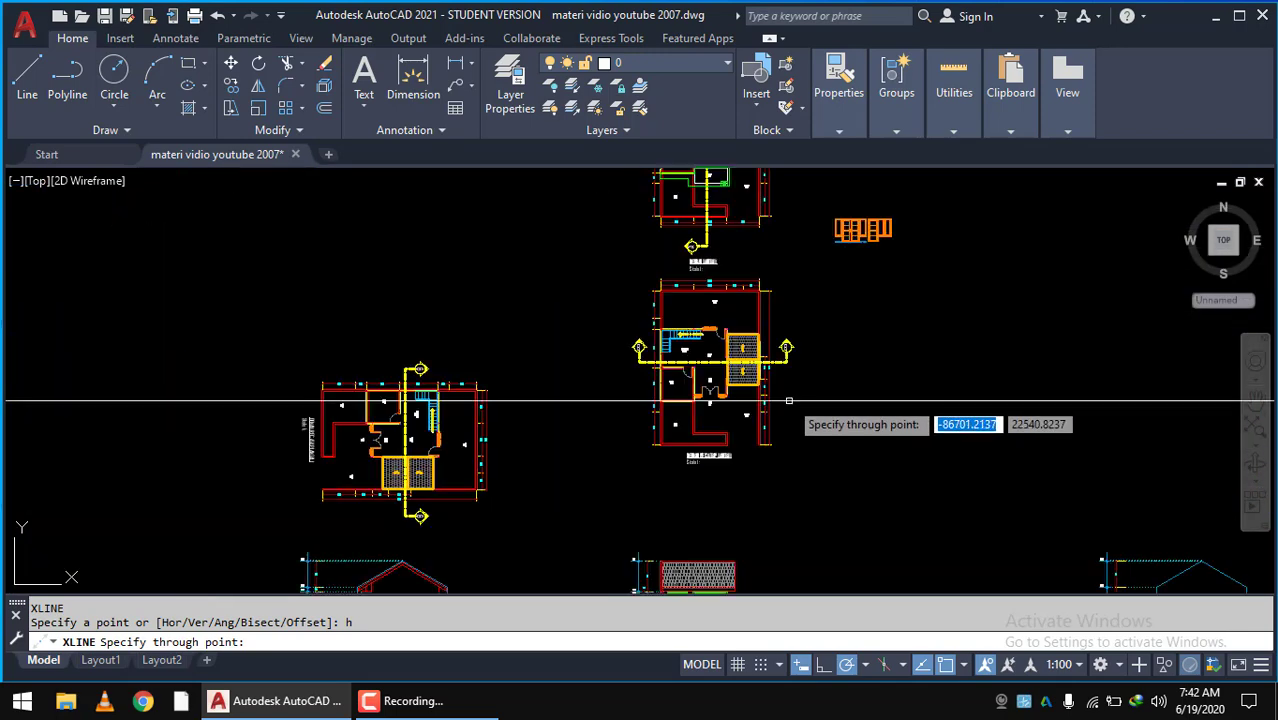
pyautogui.moveTo(662, 428)
pyautogui.mouseDown(button='middle')
pyautogui.moveTo(661, 226)
pyautogui.moveTo(703, 199)
pyautogui.mouseUp(button='middle')
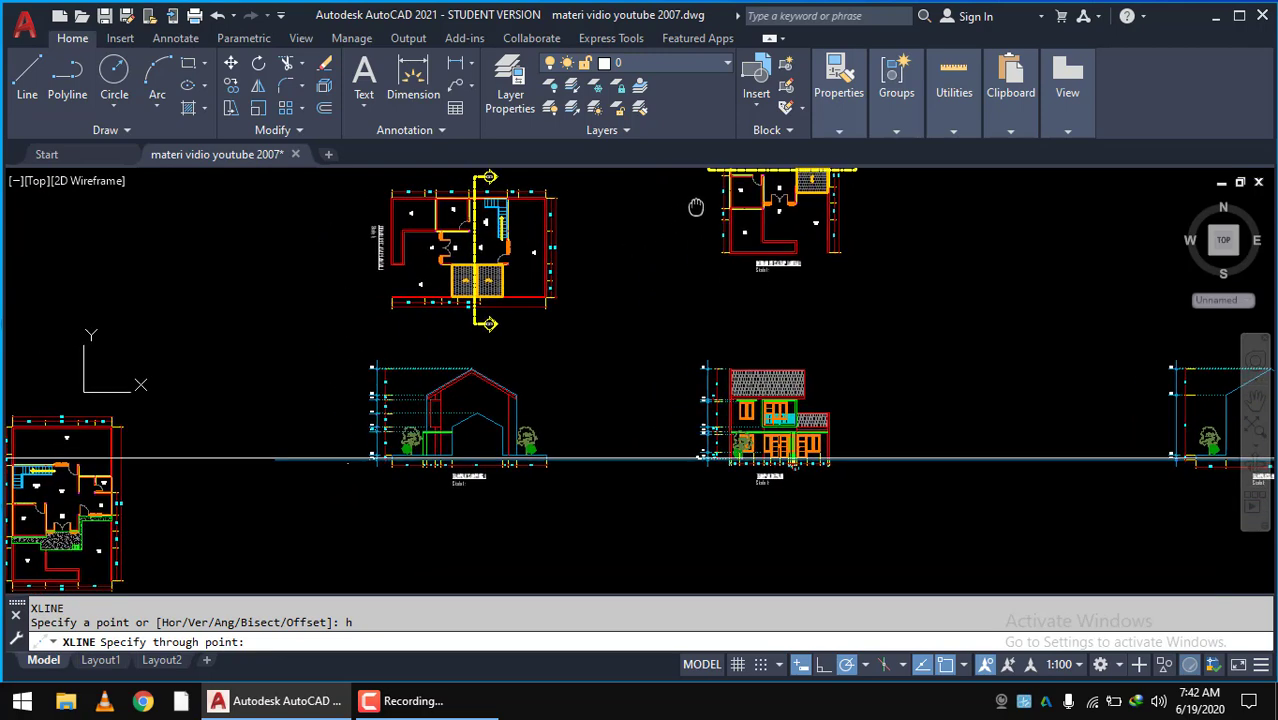
pyautogui.scroll(3, 492, 328)
pyautogui.scroll(2, 492, 328)
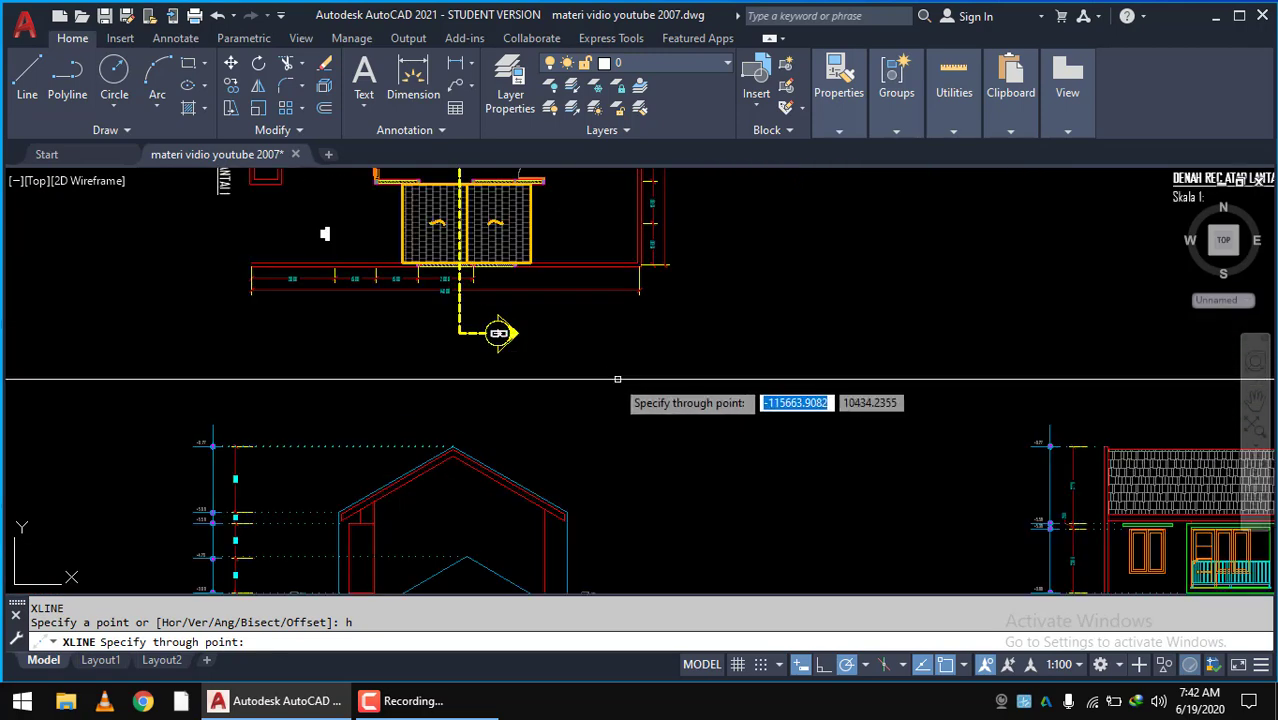
pyautogui.press('Escape')
# - Place a vertical construction line through the gable ridge
pyautogui.write('l')
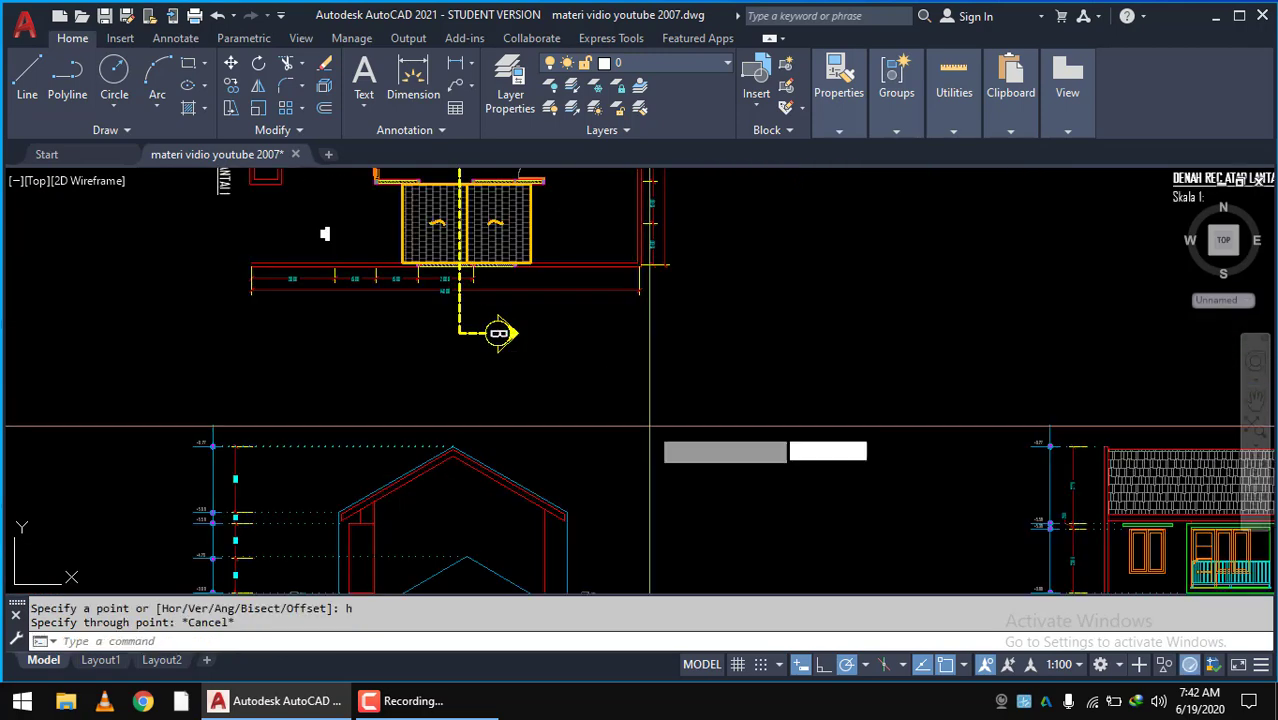
pyautogui.press('Return')
pyautogui.write('v')
pyautogui.press('Return')
pyautogui.click(459, 333)
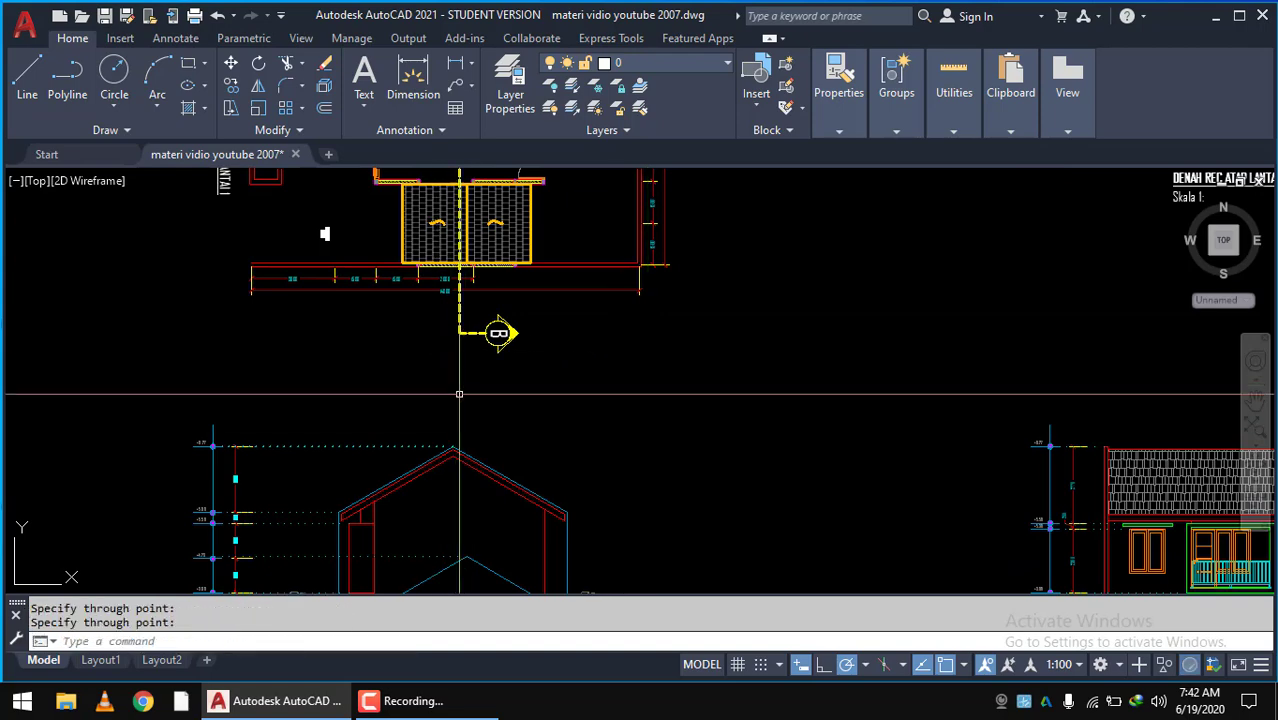
# - Pan and zoom across the floor plans to centre the gable and front elevations
pyautogui.moveTo(465, 334); pyautogui.dragTo(448, 191, button='middle')
pyautogui.scroll(3, 414, 420)
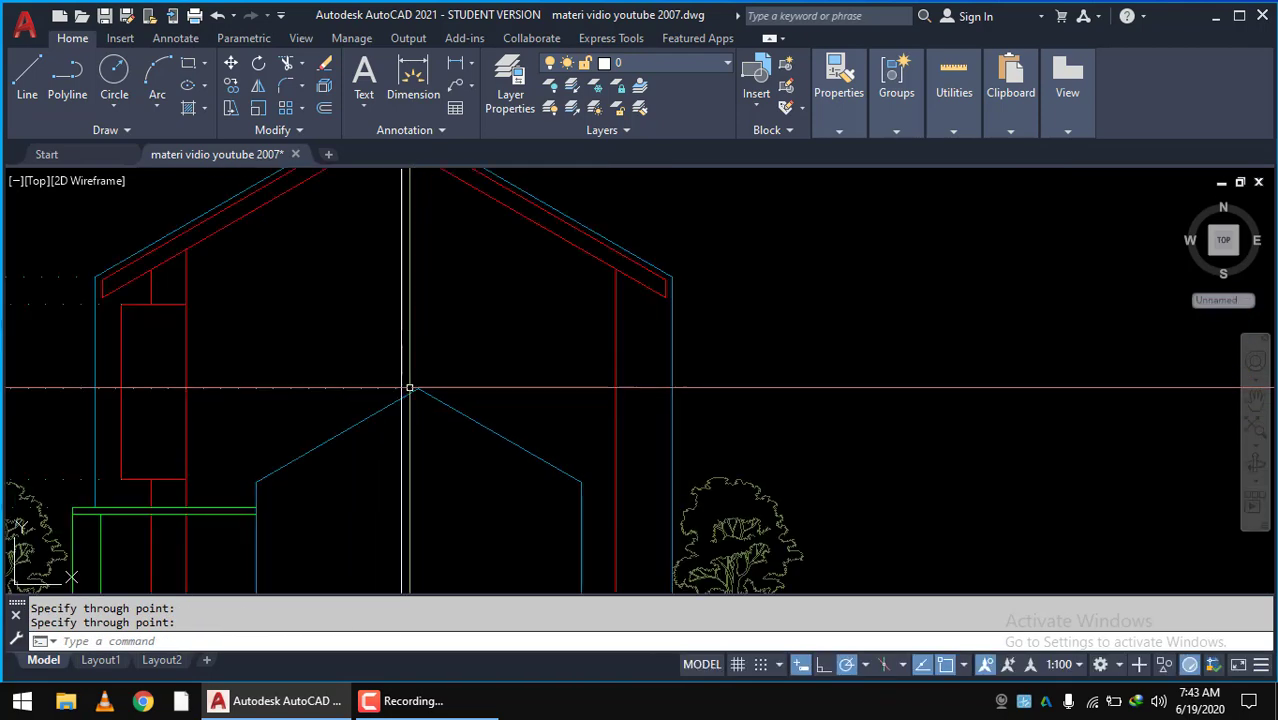
pyautogui.scroll(-4, 414, 391)
pyautogui.scroll(-2, 414, 391)
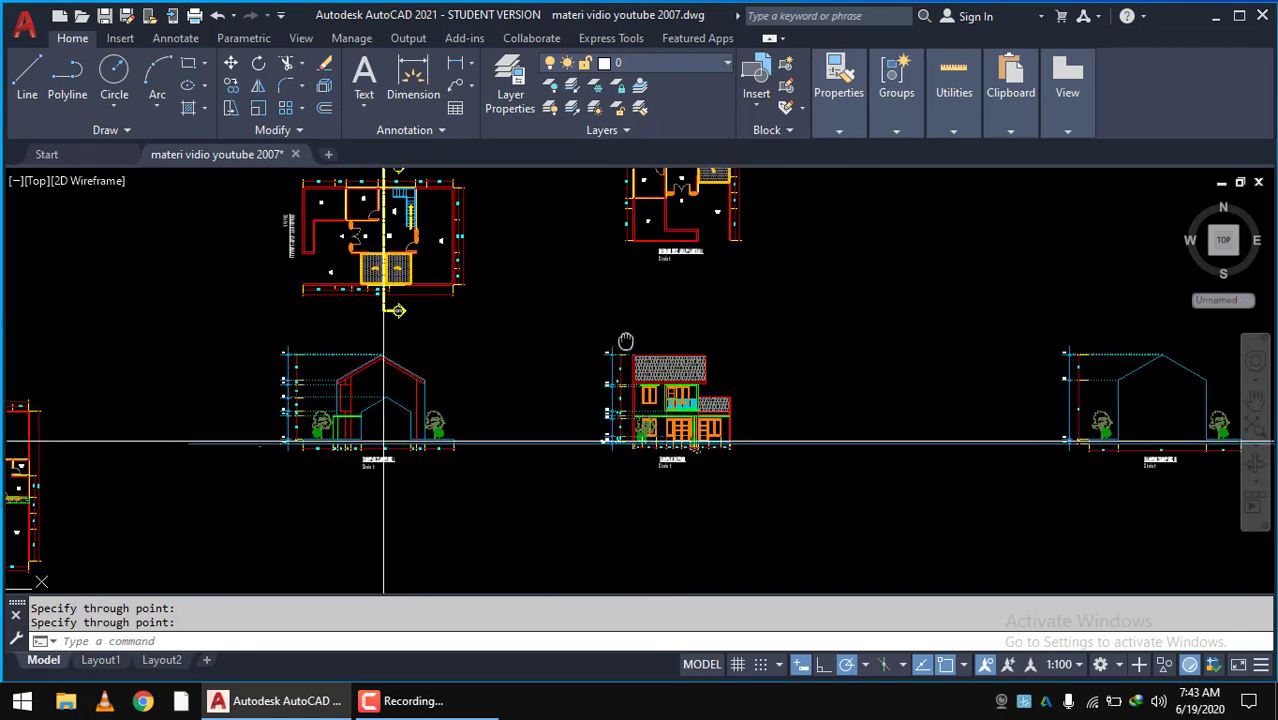
pyautogui.scroll(-2, 251, 348)
pyautogui.scroll(-2, 400, 350)
pyautogui.scroll(-2, 893, 360)
pyautogui.scroll(2, 880, 350)
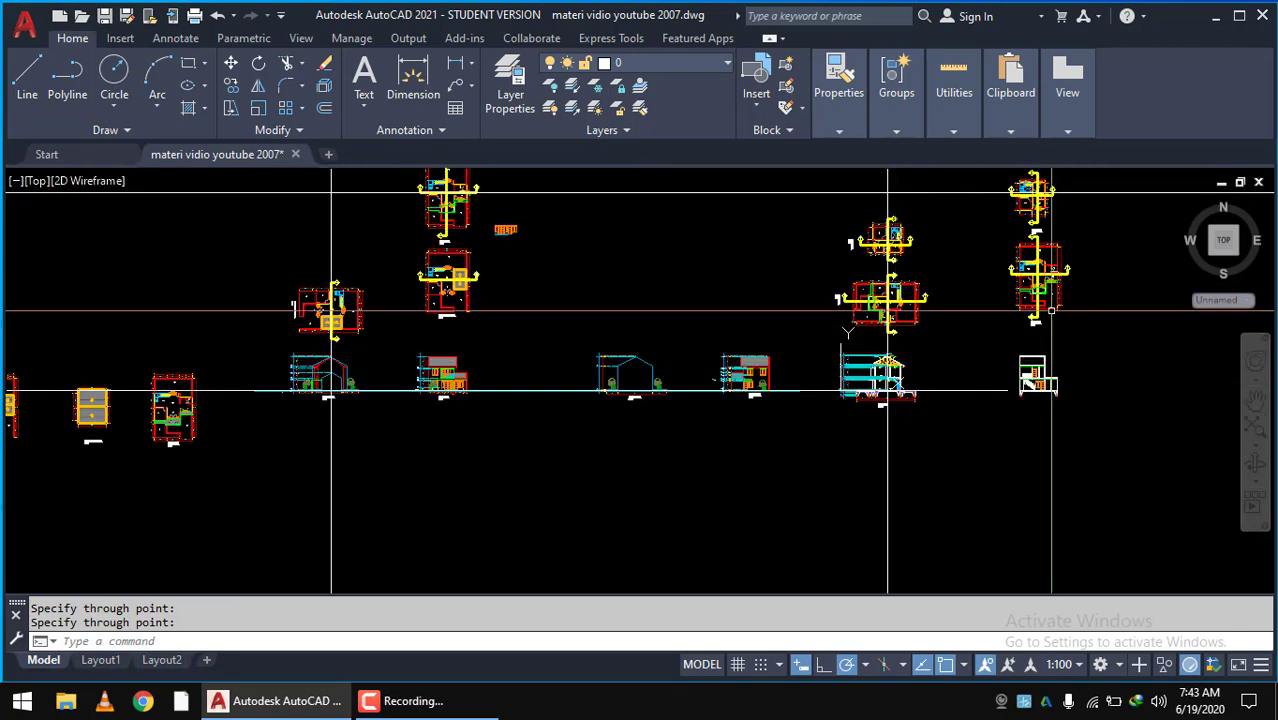
pyautogui.scroll(2, 870, 340)
pyautogui.scroll(2, 870, 330)
pyautogui.moveTo(997, 254); pyautogui.dragTo(978, 308, button='middle')
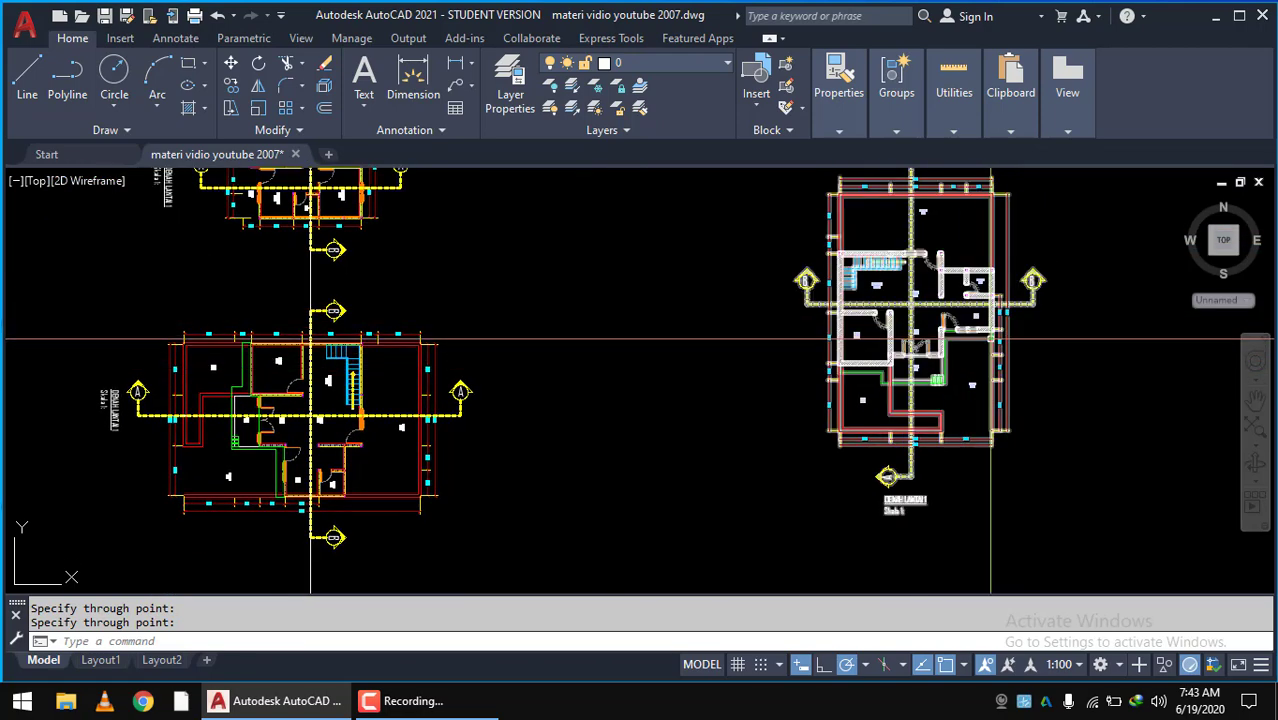
pyautogui.scroll(-3, 700, 390)
pyautogui.scroll(-2, 630, 450)
pyautogui.scroll(2, 604, 466)
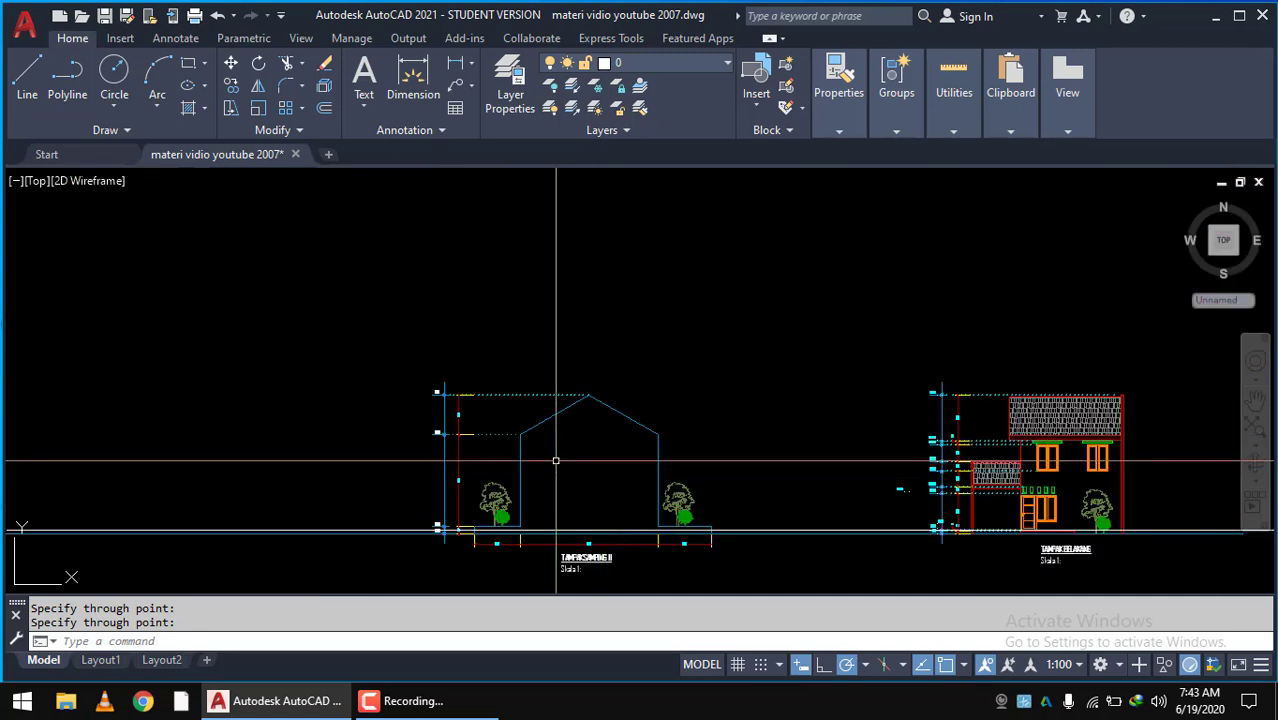
pyautogui.moveTo(770, 441); pyautogui.dragTo(711, 358, button='middle')
pyautogui.scroll(2, 676, 351)
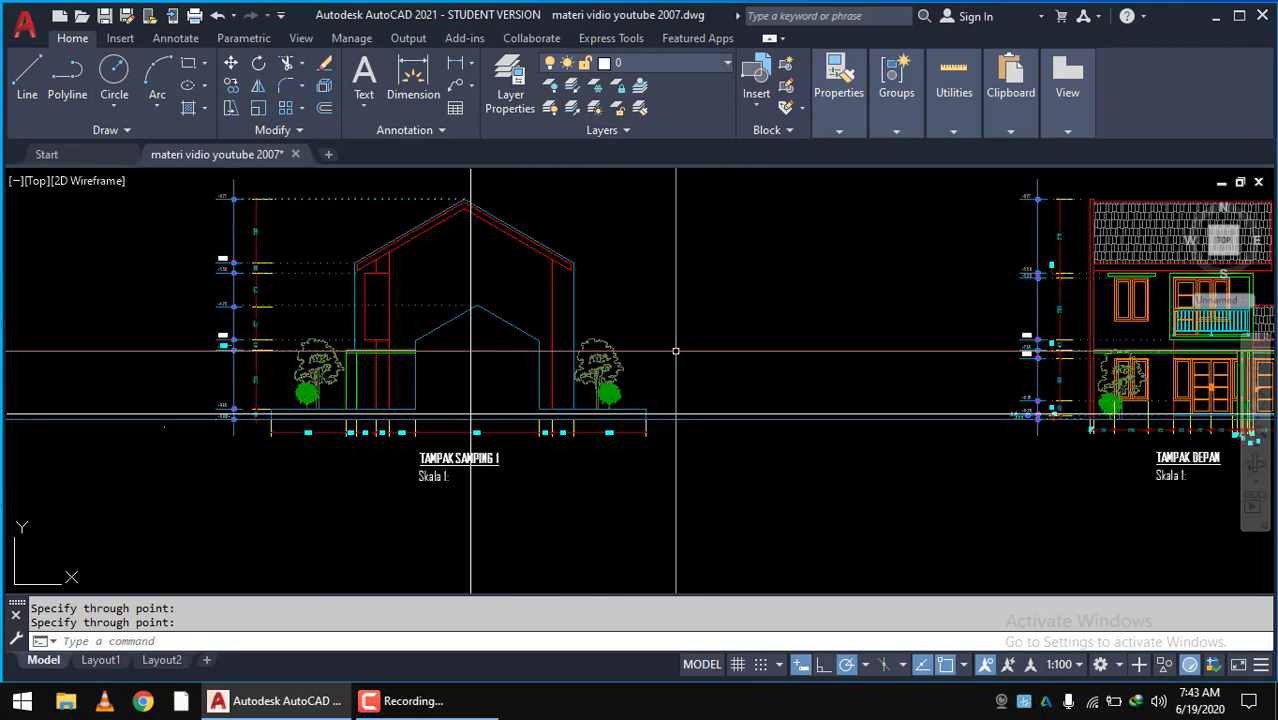
pyautogui.write('xl')
pyautogui.press('Return')
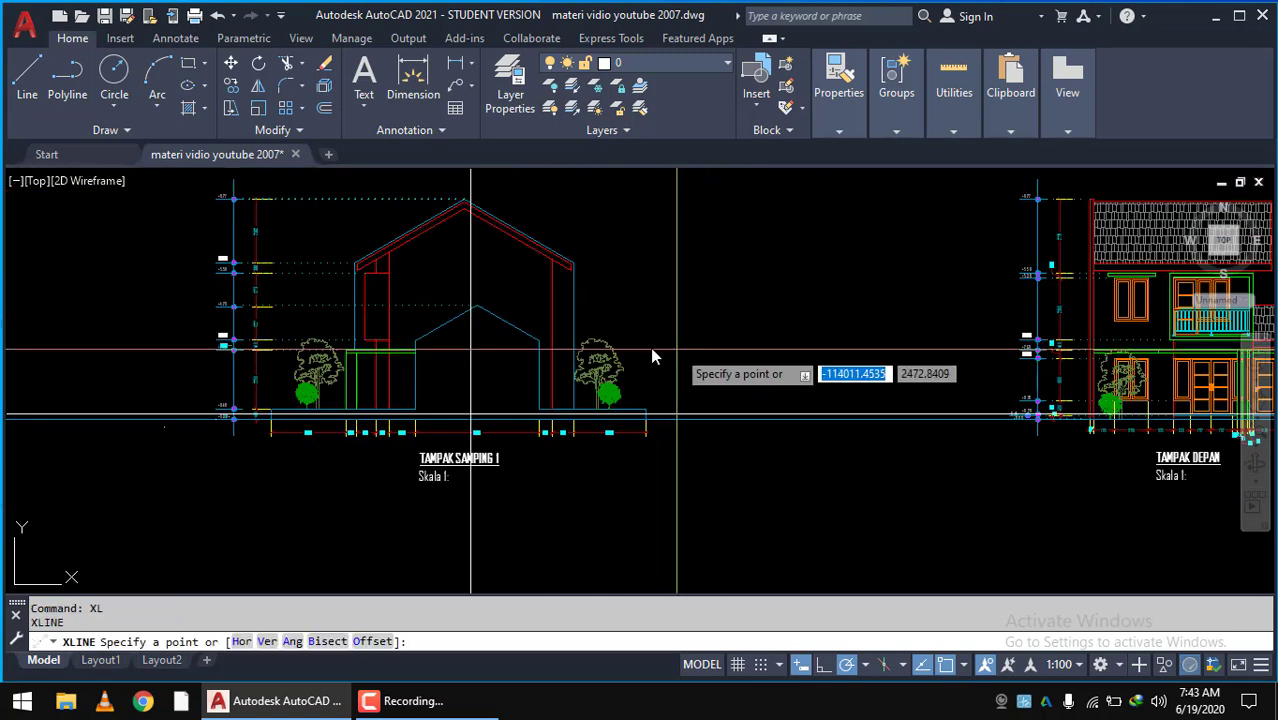
pyautogui.press('Escape')
pyautogui.press('Escape')
# - Place two horizontal construction lines at the gable peak height
pyautogui.write('Xl')
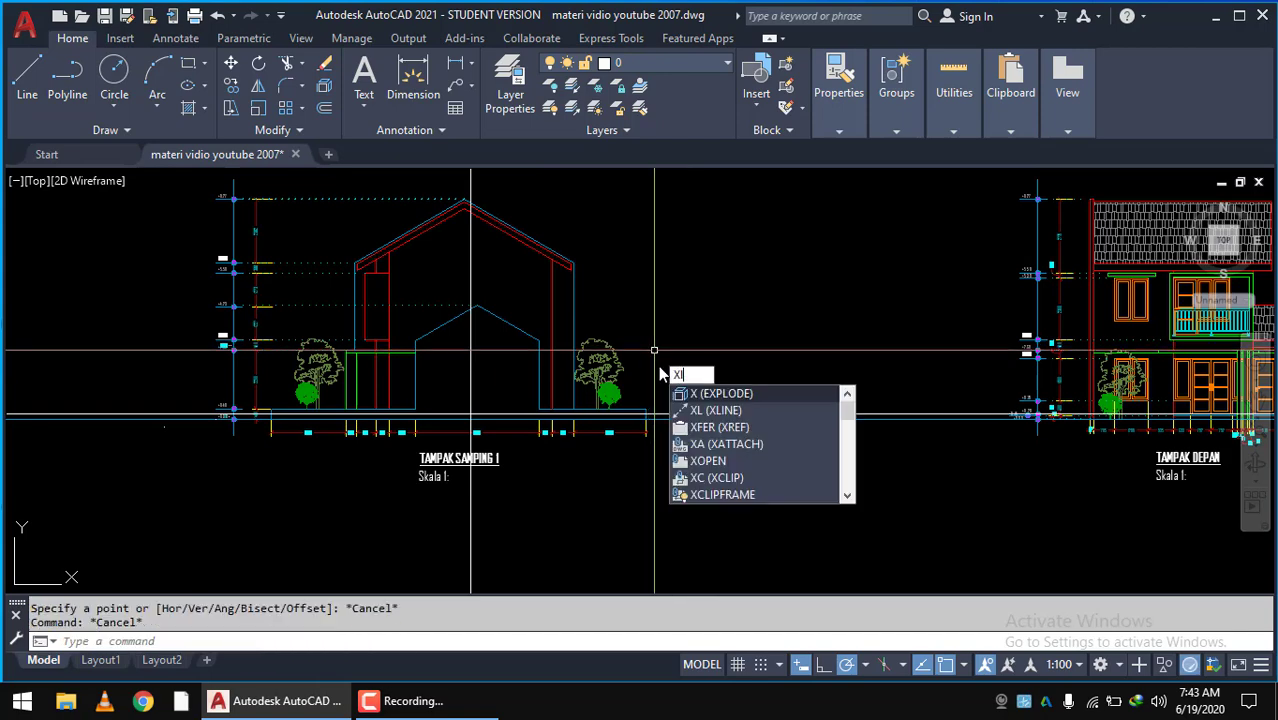
pyautogui.press('Return')
pyautogui.write('h')
pyautogui.press('Return')
pyautogui.scroll(4, 517, 323)
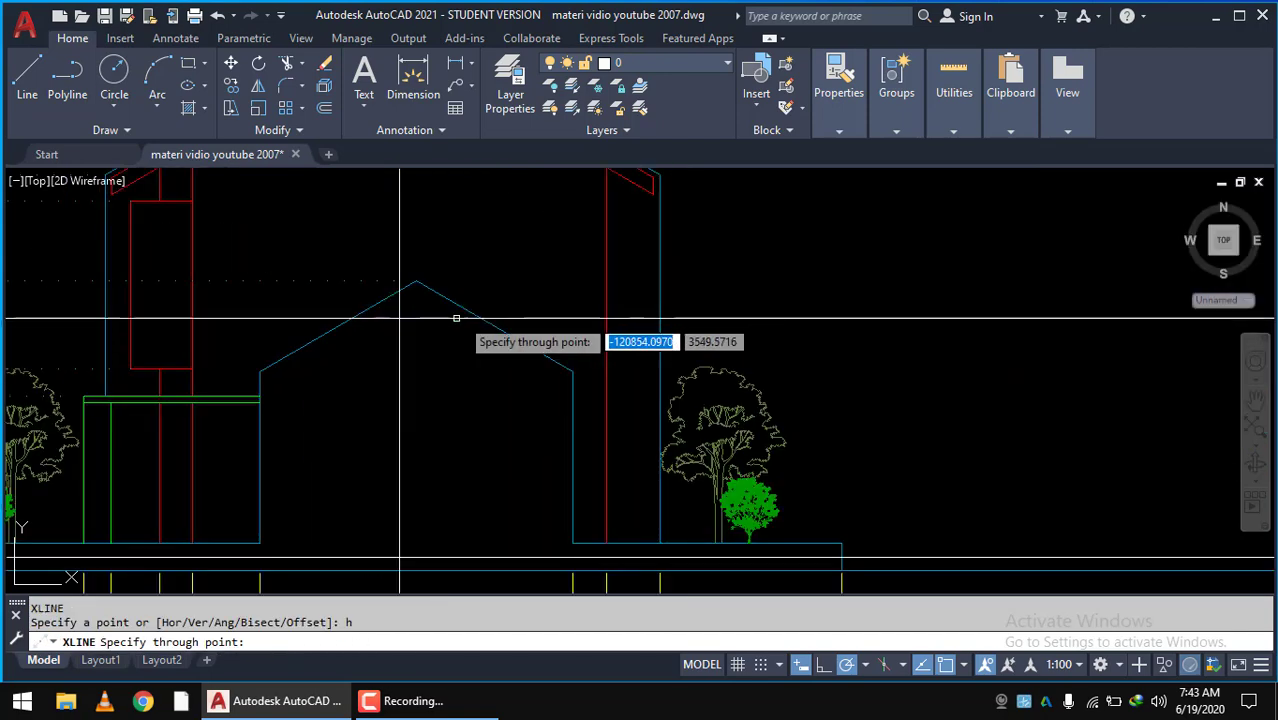
pyautogui.click(398, 291)
pyautogui.click(420, 284)
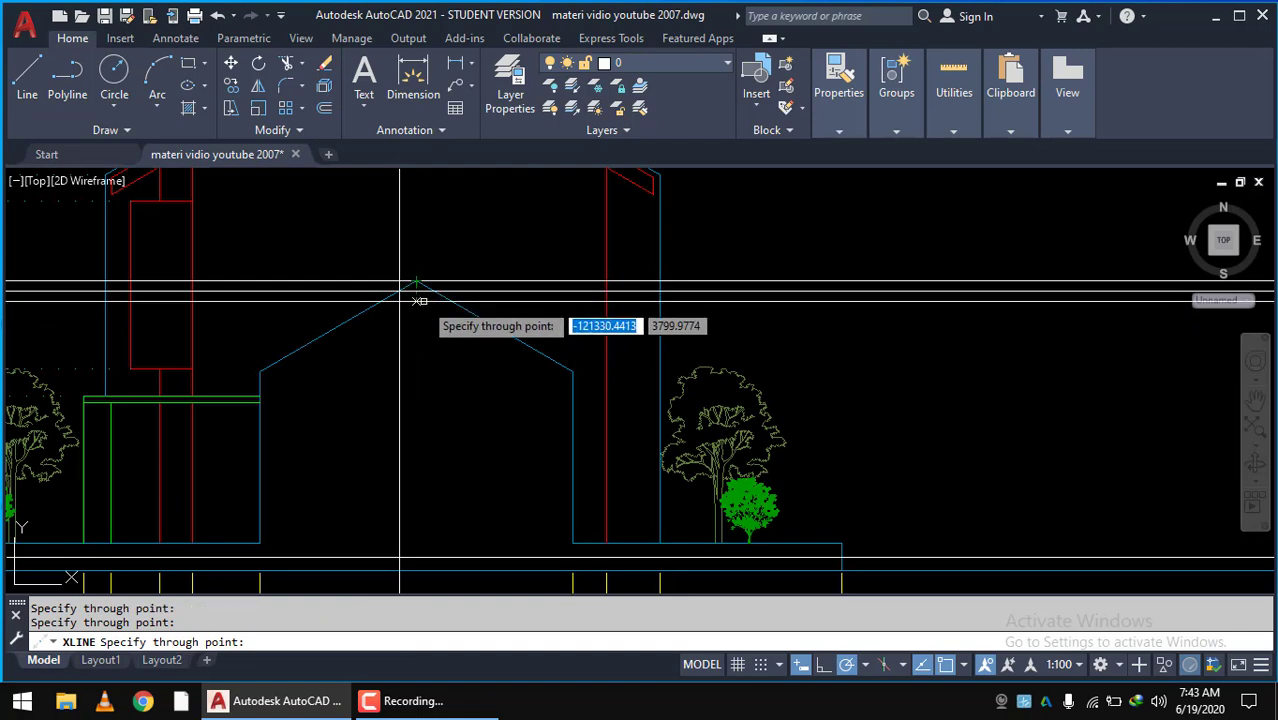
pyautogui.scroll(-4, 410, 336)
pyautogui.scroll(-5, 410, 336)
pyautogui.scroll(2, 744, 362)
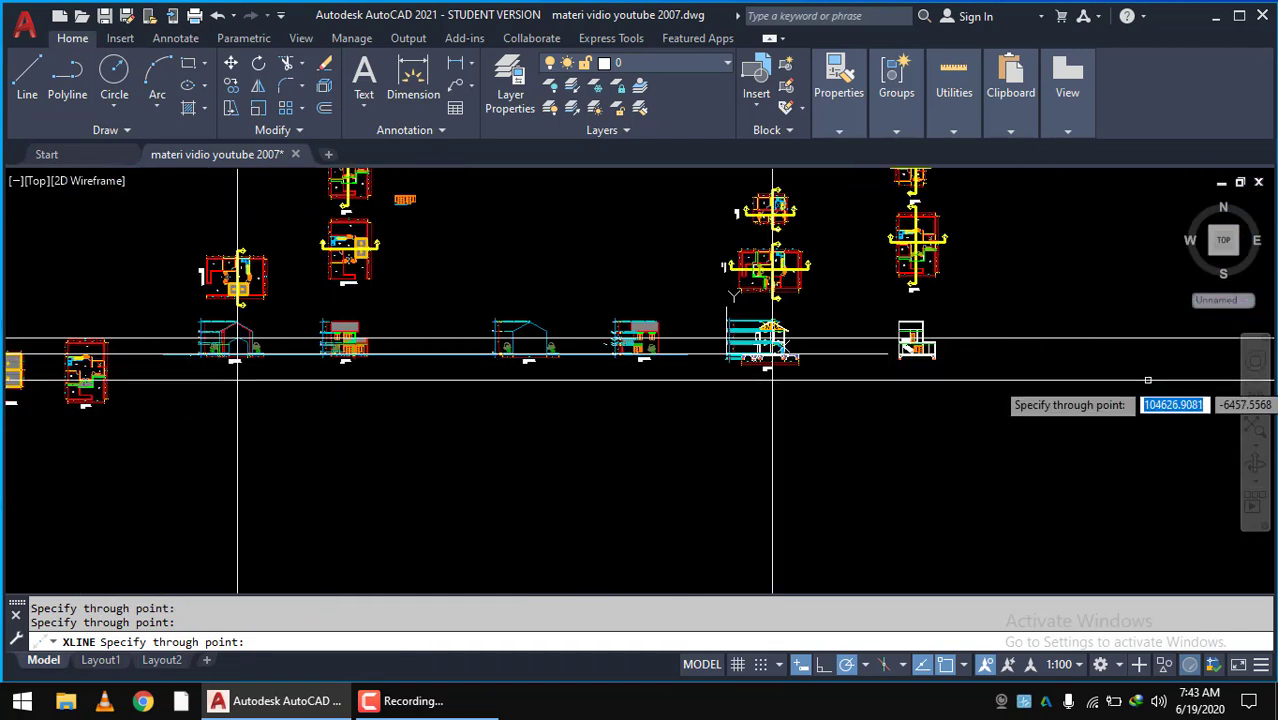
pyautogui.scroll(3, 1091, 363)
pyautogui.scroll(2, 665, 323)
pyautogui.scroll(2, 529, 280)
pyautogui.press('Escape')
pyautogui.scroll(3, 528, 300)
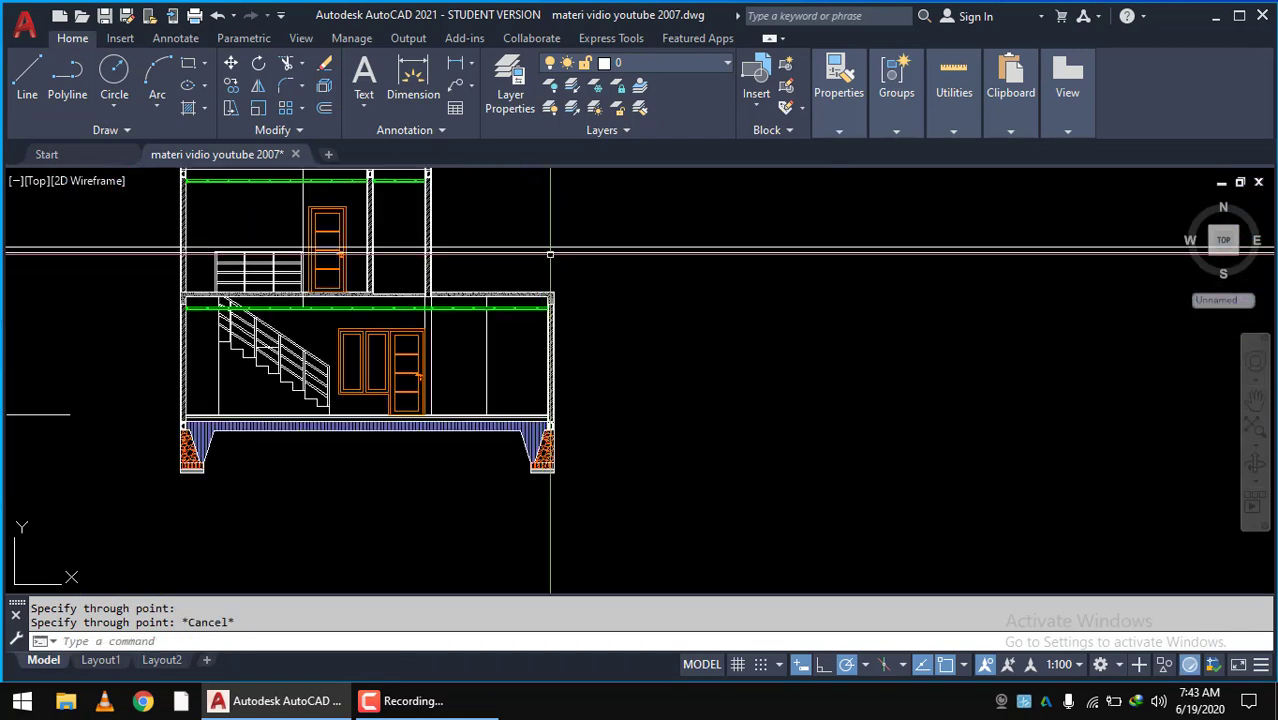
pyautogui.scroll(3, 528, 325)
# - Add a vertical construction line with XL just right of the section's right wall
pyautogui.moveTo(594, 302); pyautogui.dragTo(603, 405, button='middle')
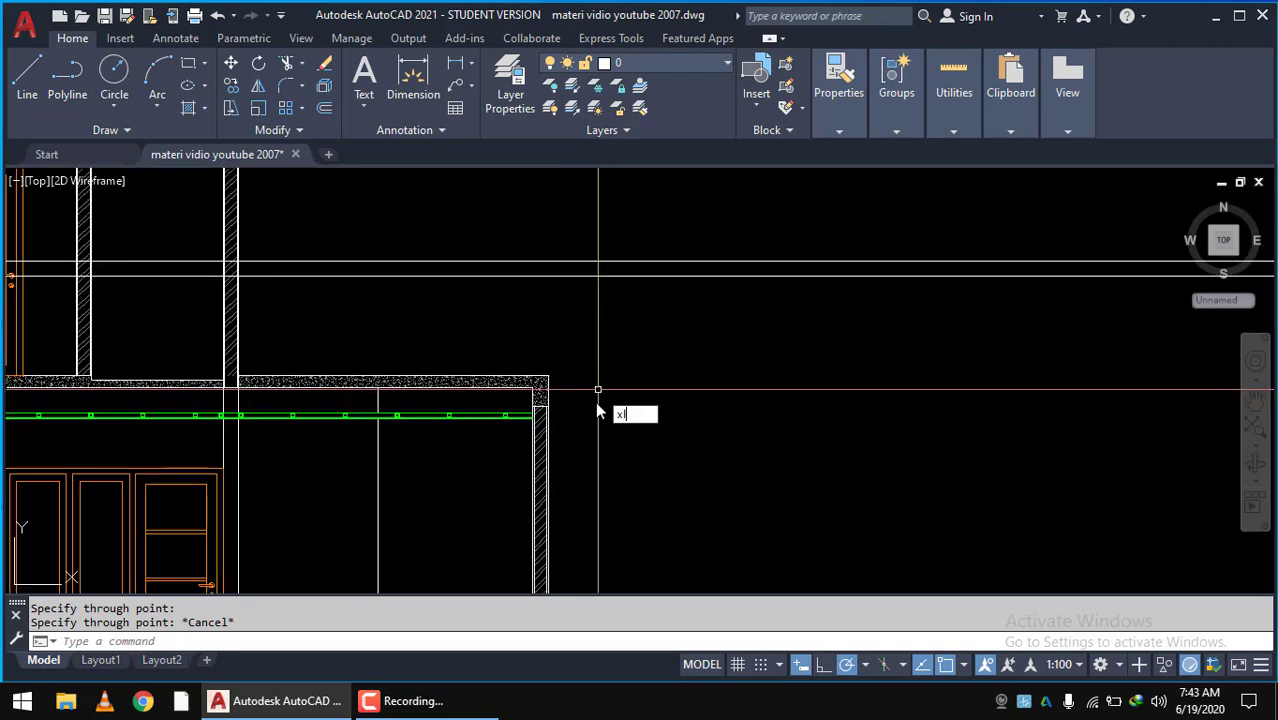
pyautogui.write('XL')
pyautogui.press('Return')
pyautogui.scroll(3, 569, 400)
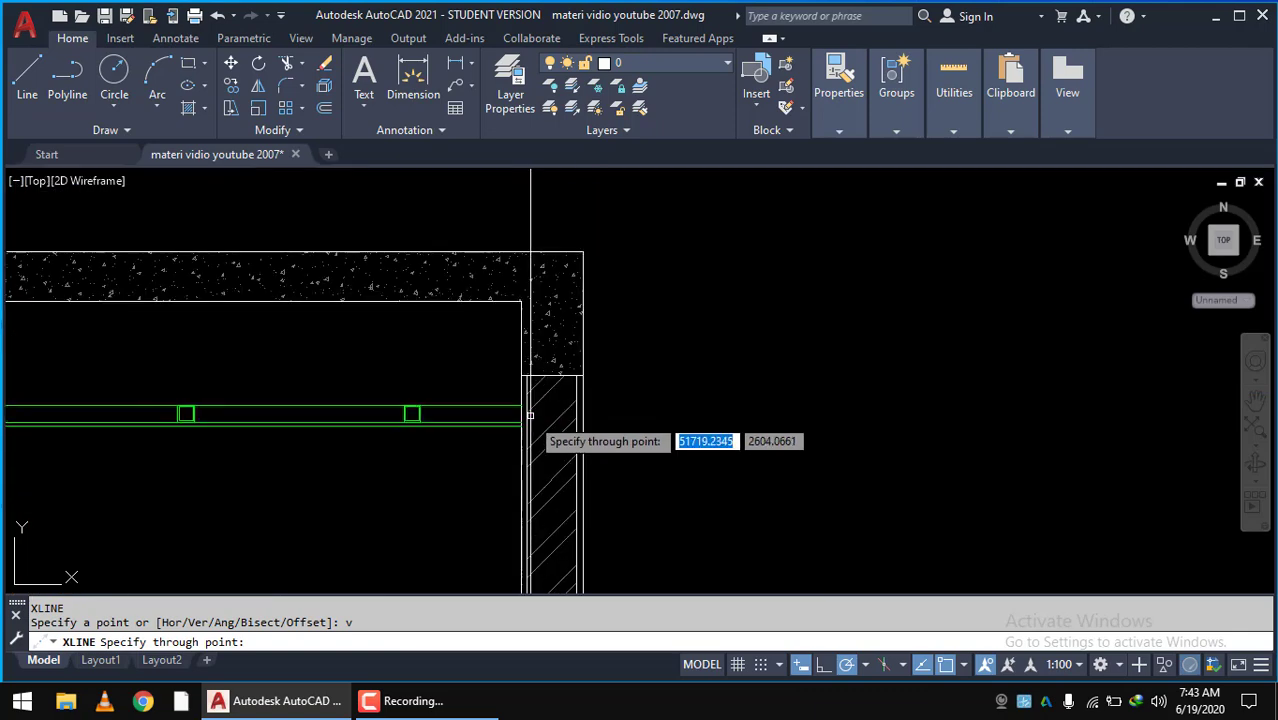
pyautogui.scroll(3, 507, 367)
pyautogui.click(624, 367)
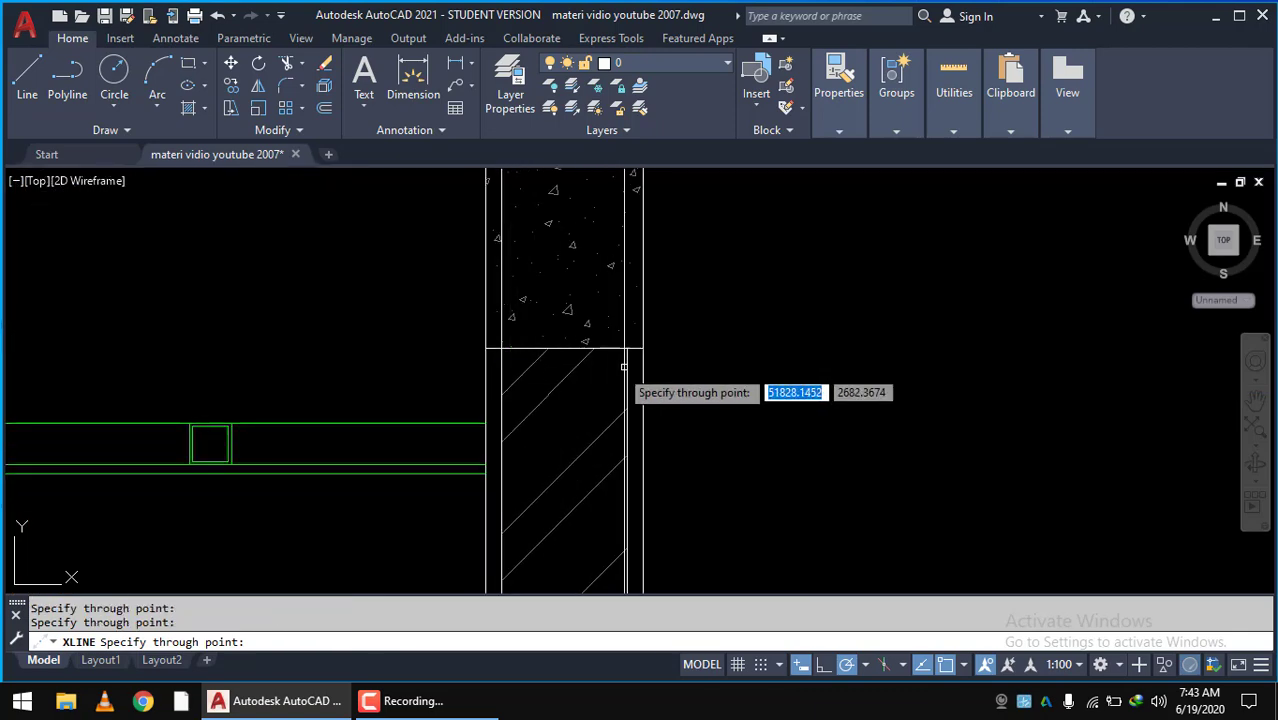
pyautogui.scroll(-5, 787, 320)
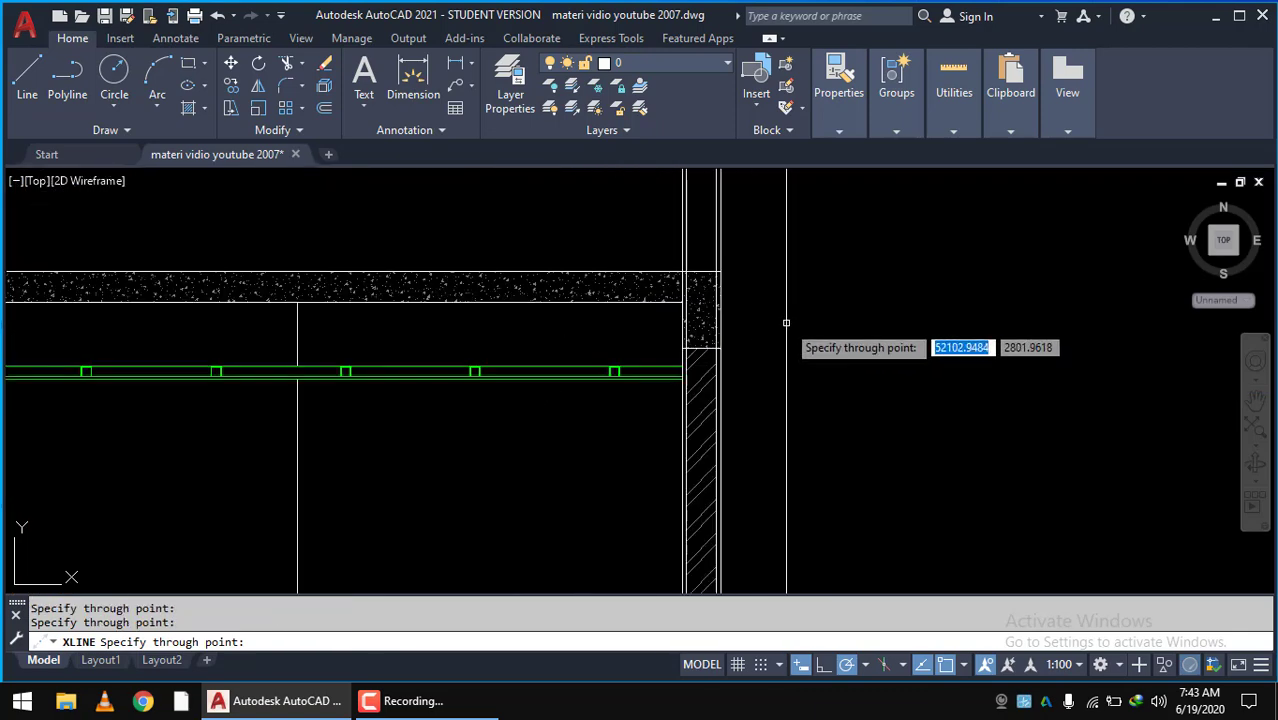
pyautogui.scroll(-3, 796, 360)
pyautogui.moveTo(796, 360); pyautogui.dragTo(793, 400, button='middle')
pyautogui.press('Escape')
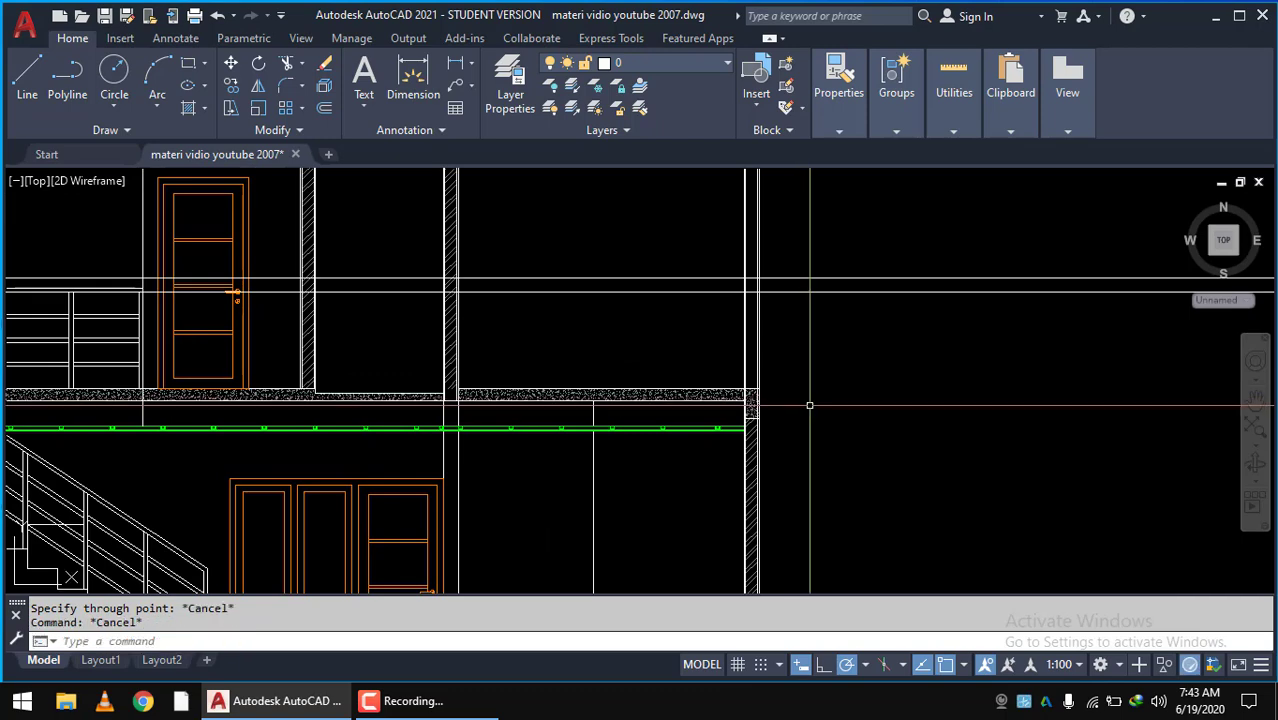
# - Attempt a trim using the slab's top edge and wall lines as cutting edges, then cancel it
pyautogui.scroll(3, 845, 410)
pyautogui.scroll(2, 750, 420)
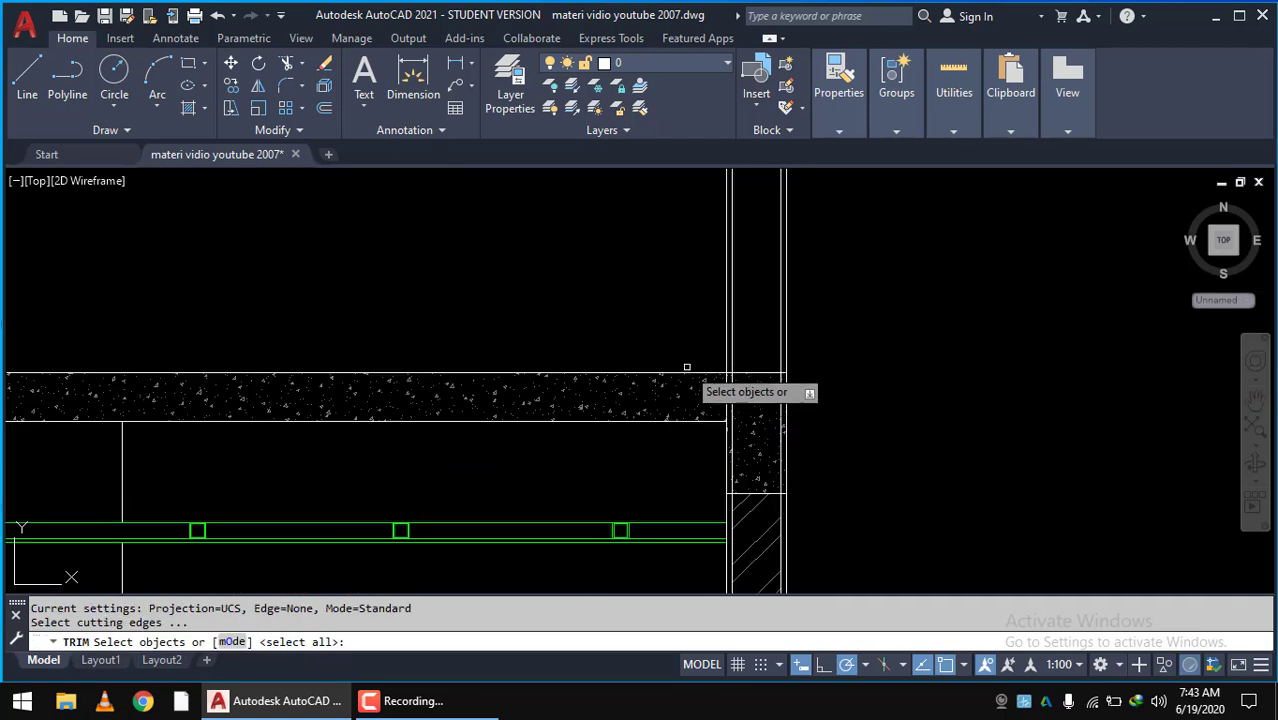
pyautogui.click(685, 370)
pyautogui.scroll(-3, 730, 372)
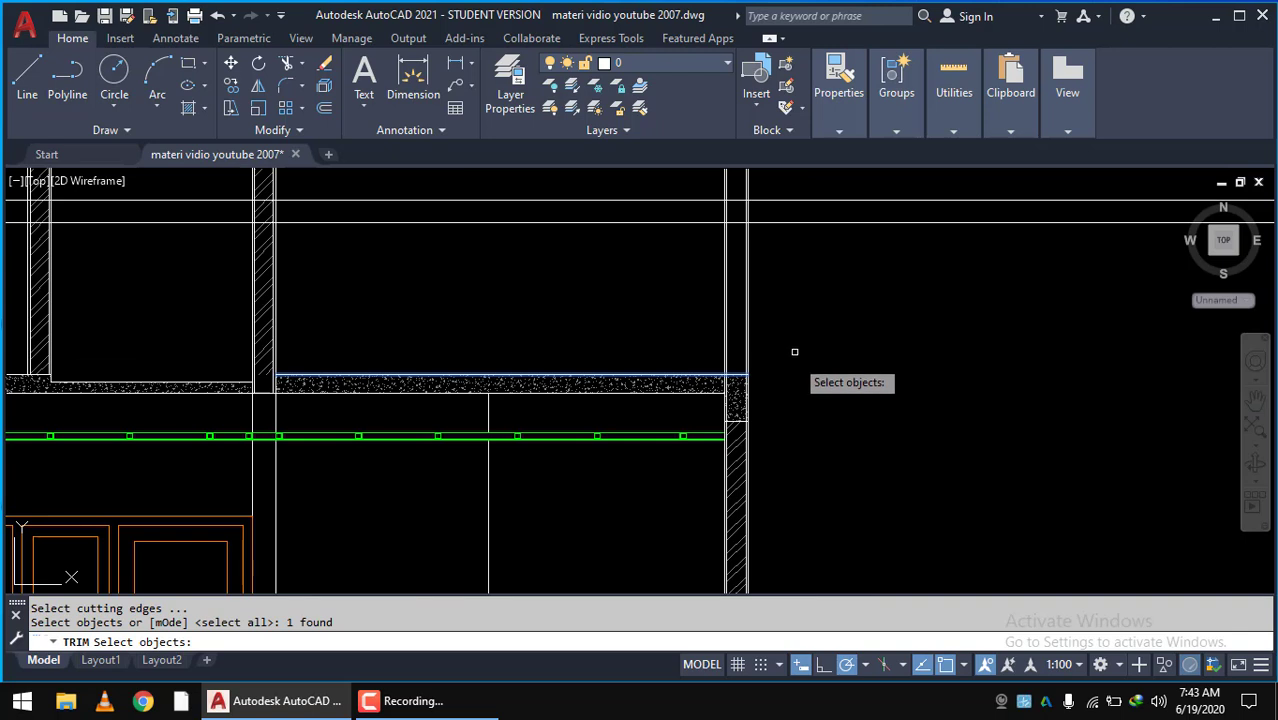
pyautogui.moveTo(795, 351); pyautogui.dragTo(685, 326, button='middle')
pyautogui.click(680, 280)
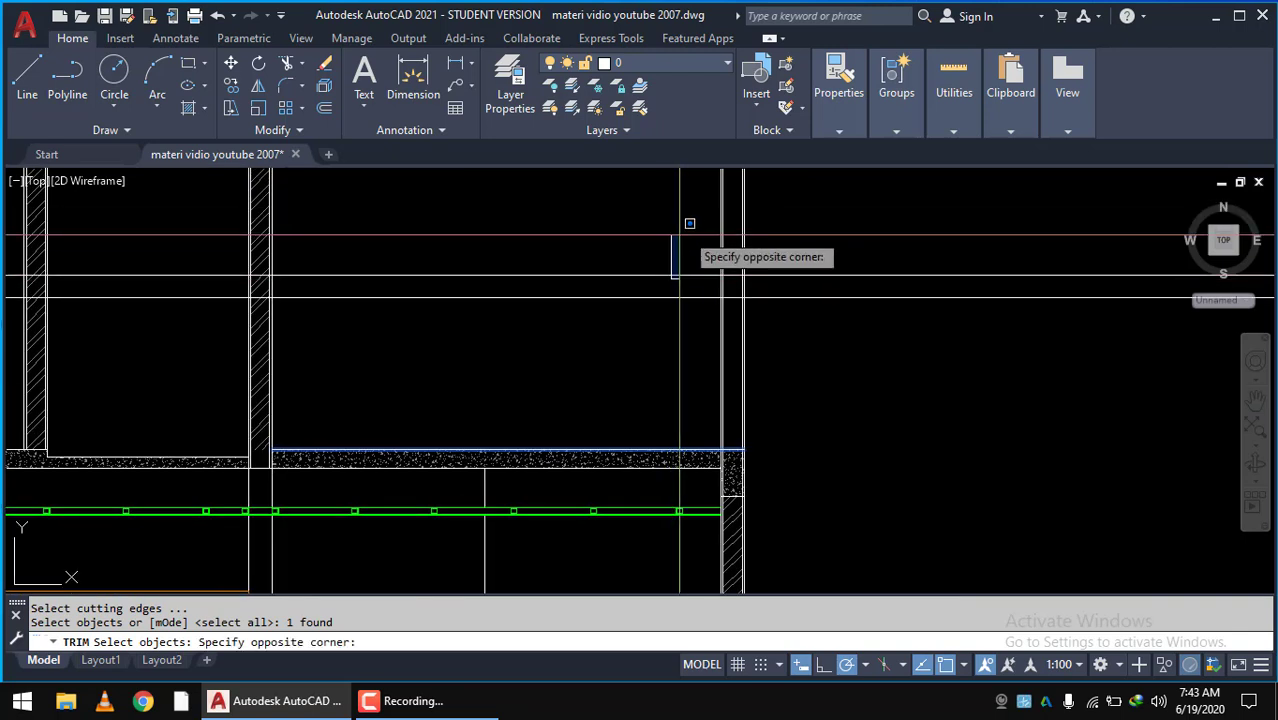
pyautogui.click(652, 277)
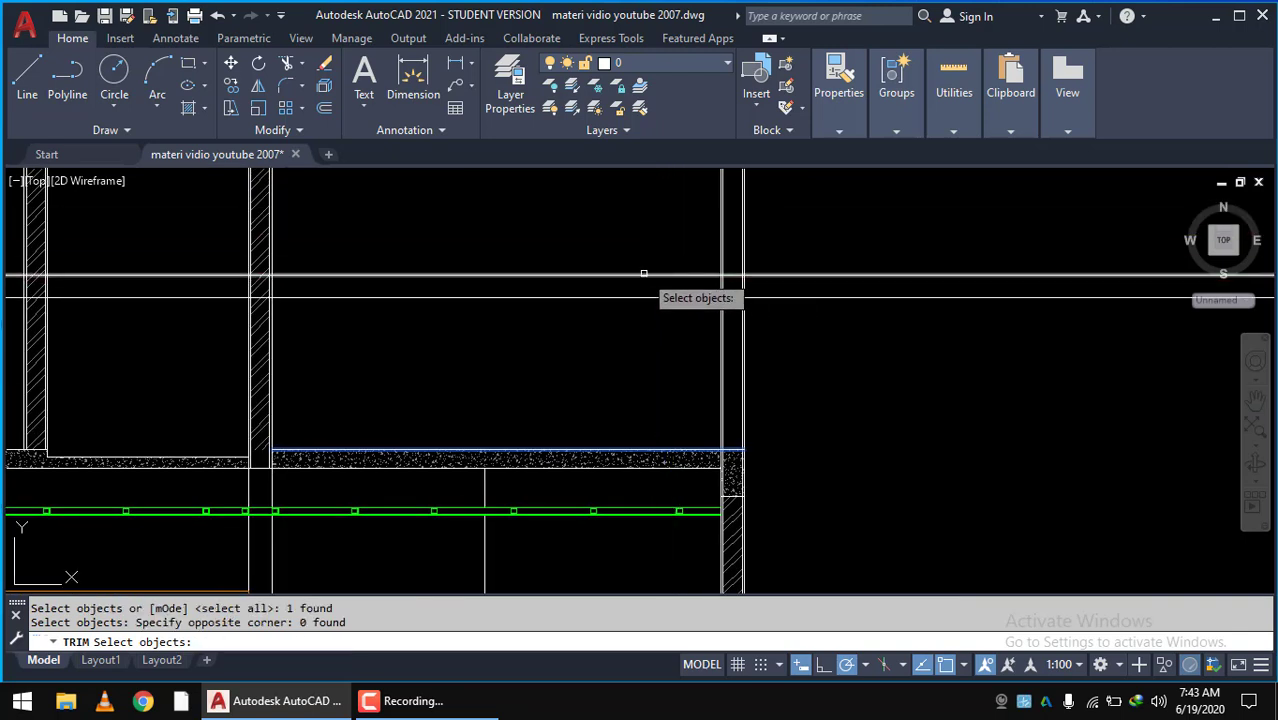
pyautogui.press('Return')
pyautogui.click(790, 214)
pyautogui.scroll(-3, 845, 334)
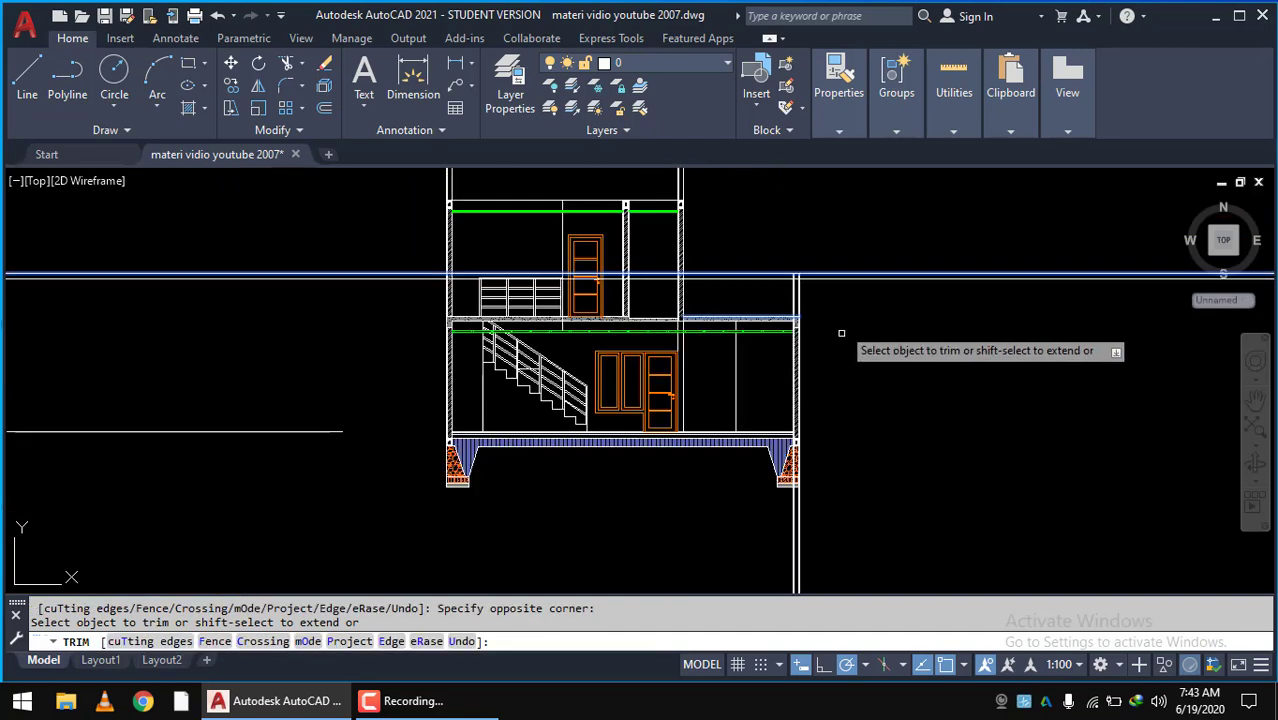
pyautogui.scroll(2, 857, 356)
pyautogui.click(810, 424)
pyautogui.click(750, 432)
pyautogui.scroll(2, 756, 337)
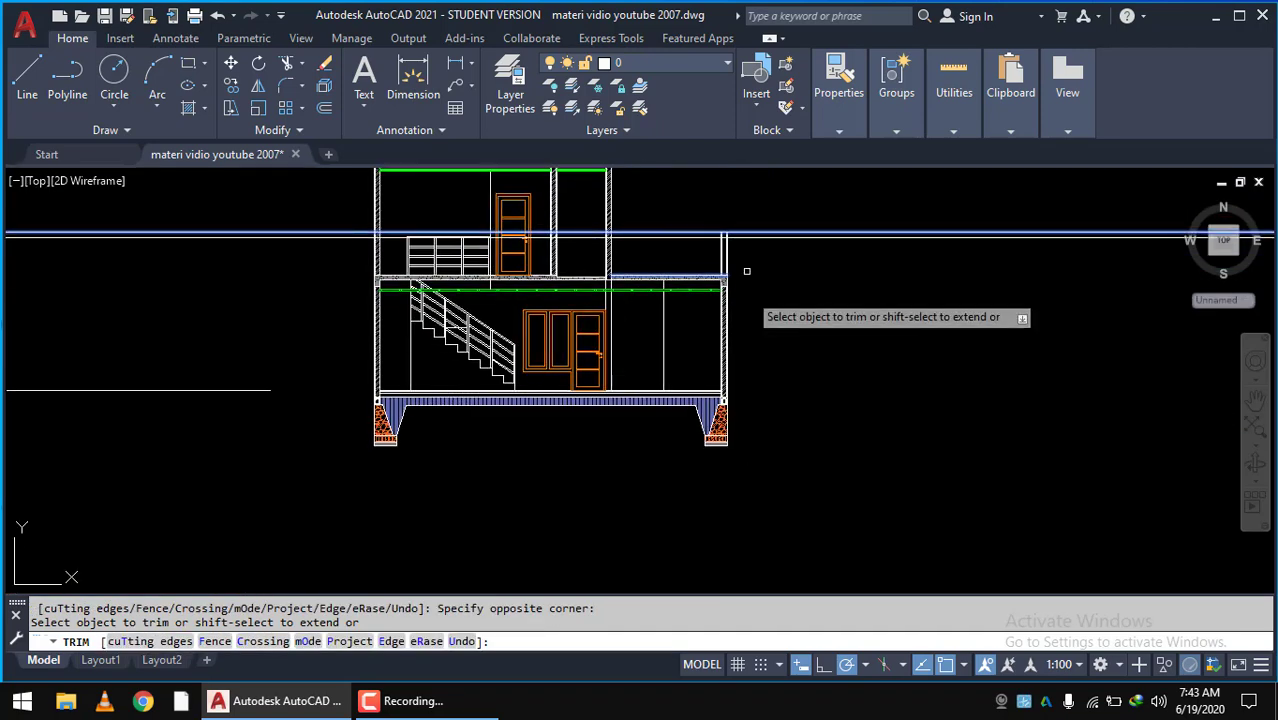
pyautogui.moveTo(747, 271); pyautogui.dragTo(577, 245, button='middle')
pyautogui.scroll(4, 577, 245)
pyautogui.press('Escape')
pyautogui.write('tr')
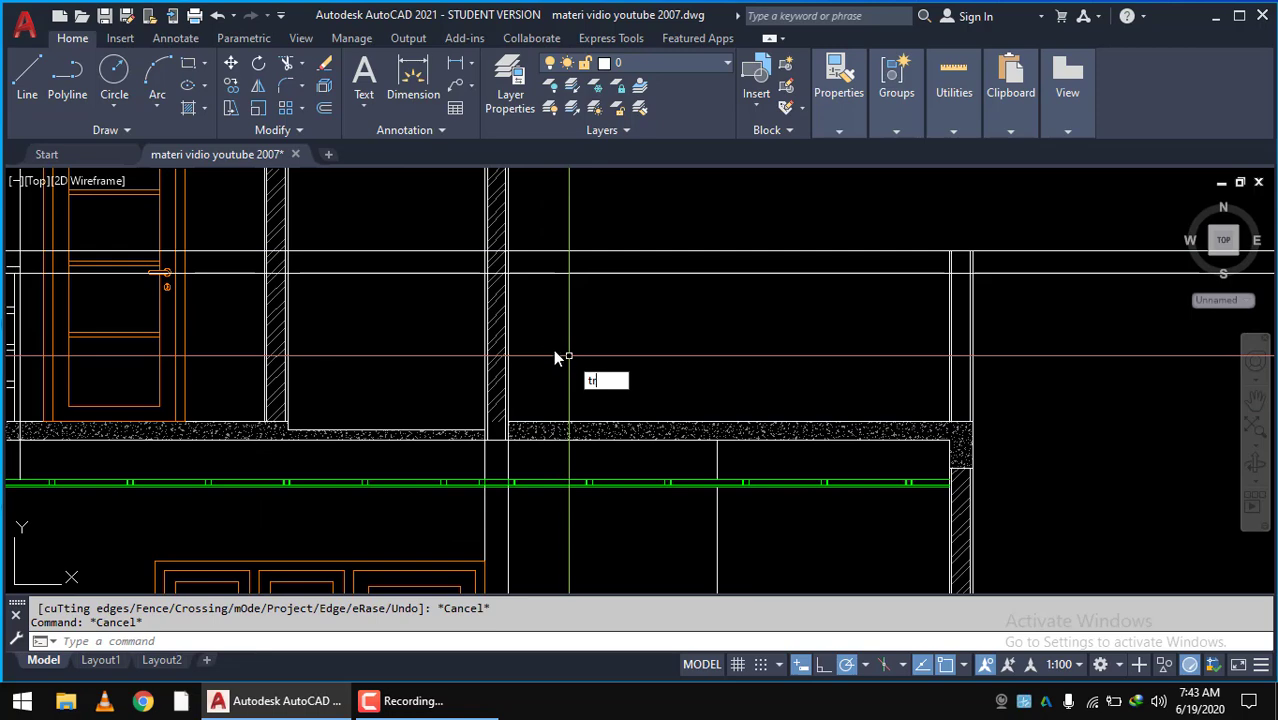
# - Trim the upper-floor column line ends back to the roof line
pyautogui.press('Return')
pyautogui.scroll(2, 513, 290)
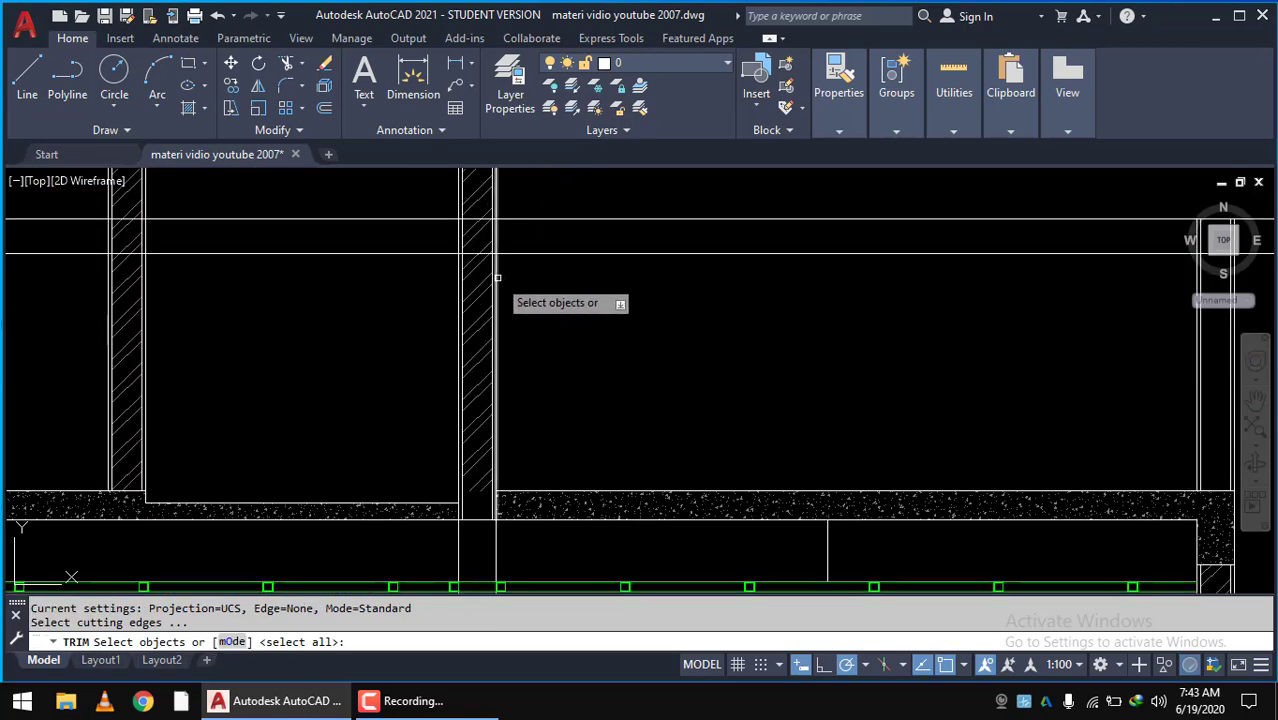
pyautogui.click(497, 277)
pyautogui.scroll(-3, 575, 308)
pyautogui.scroll(2, 832, 310)
pyautogui.scroll(1, 824, 300)
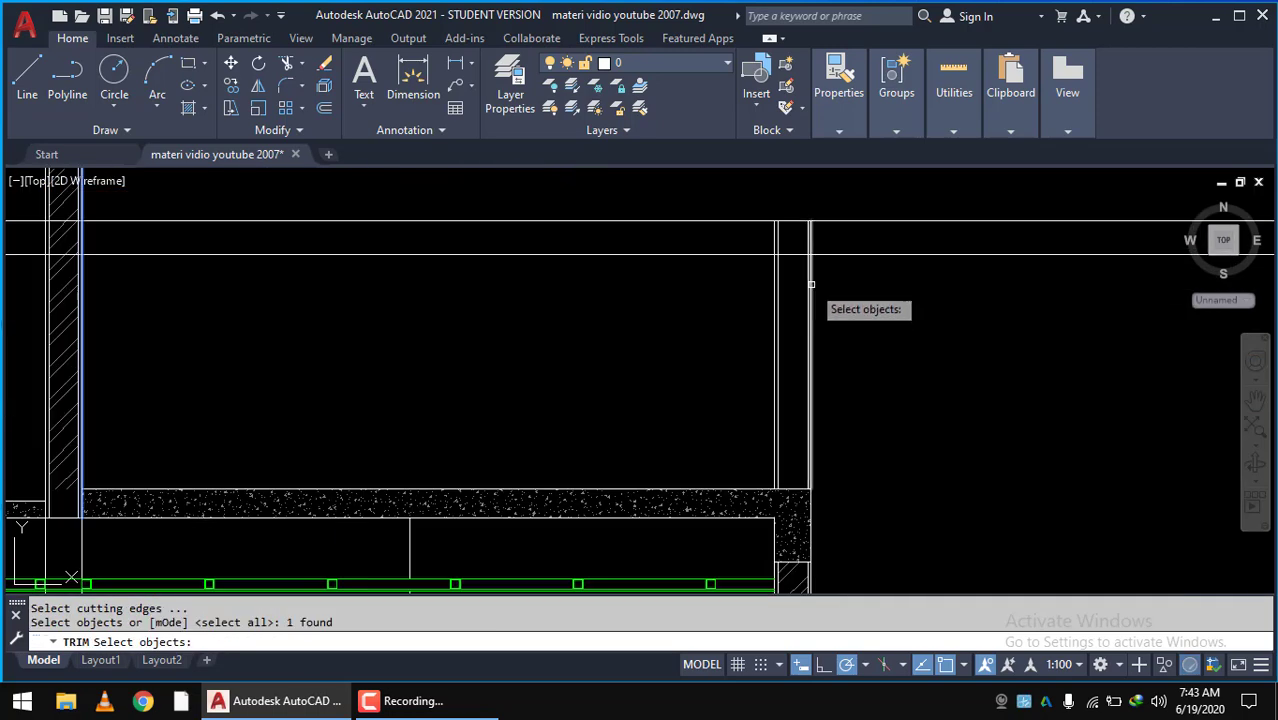
pyautogui.scroll(-3, 800, 300)
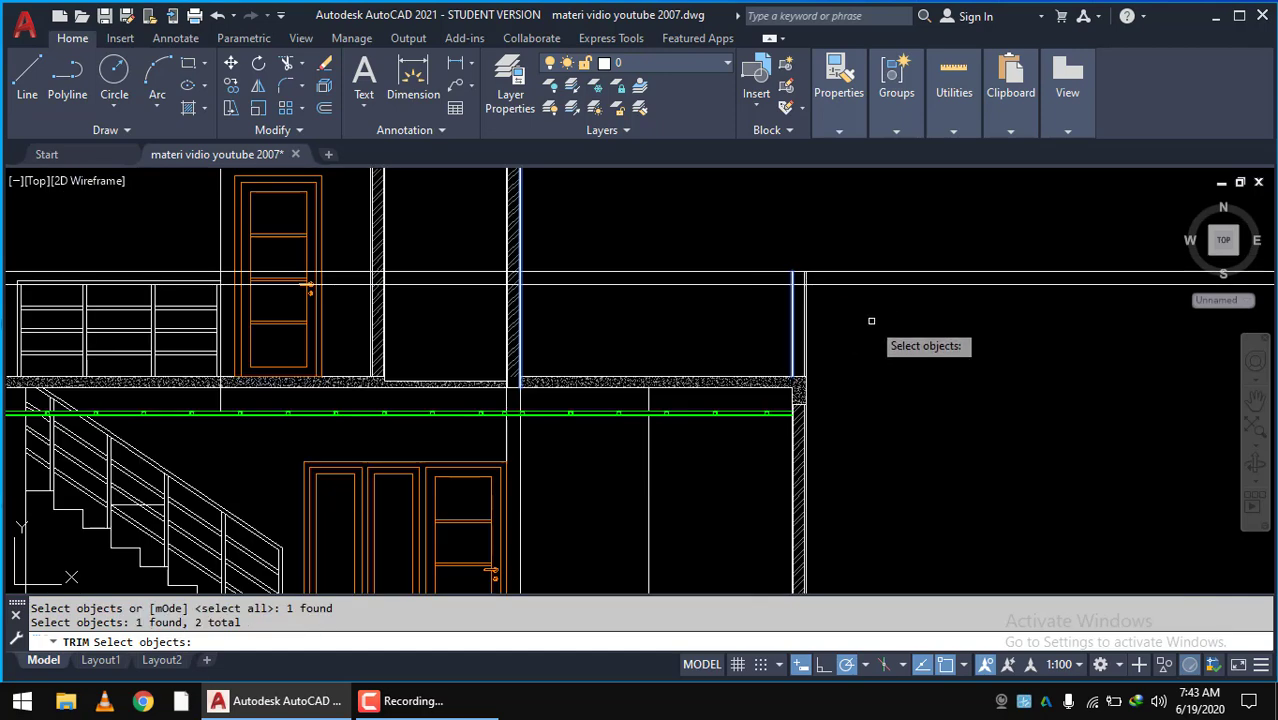
pyautogui.press('Return')
pyautogui.click(878, 318)
pyautogui.click(856, 278)
pyautogui.scroll(2, 482, 336)
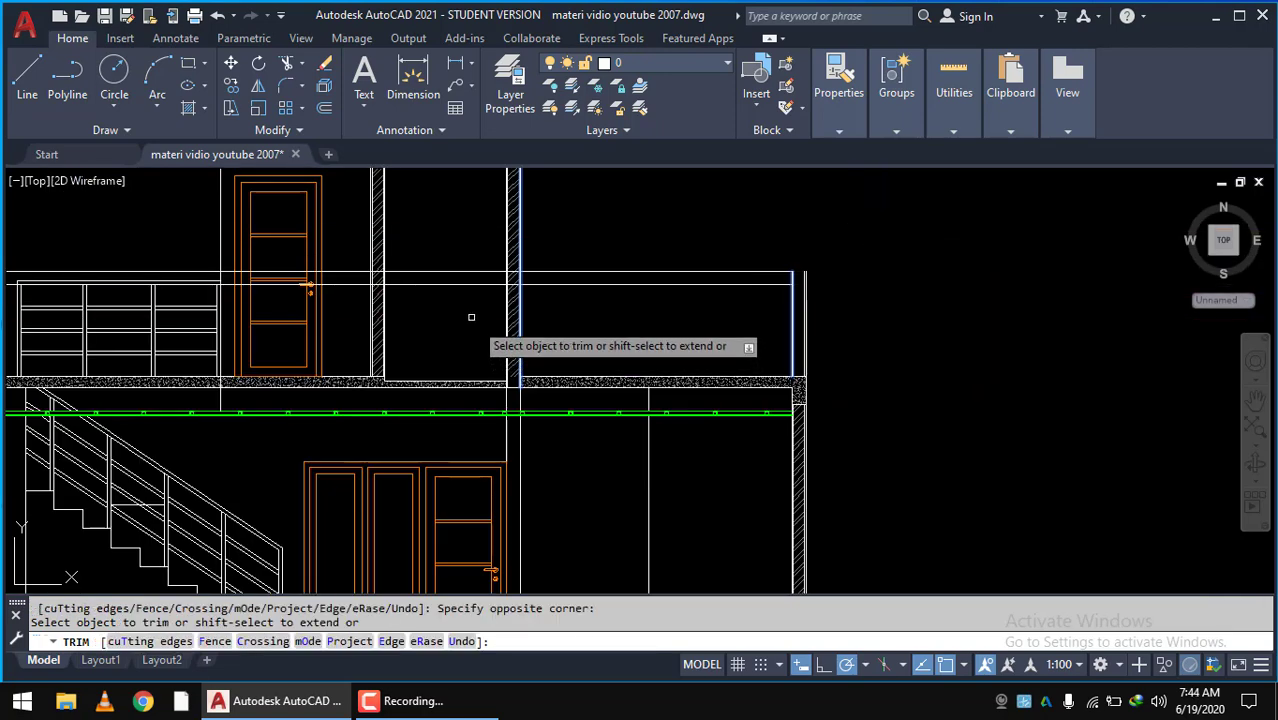
pyautogui.click(471, 317)
pyautogui.click(450, 265)
pyautogui.scroll(3, 798, 271)
pyautogui.scroll(2, 817, 261)
pyautogui.press('Escape')
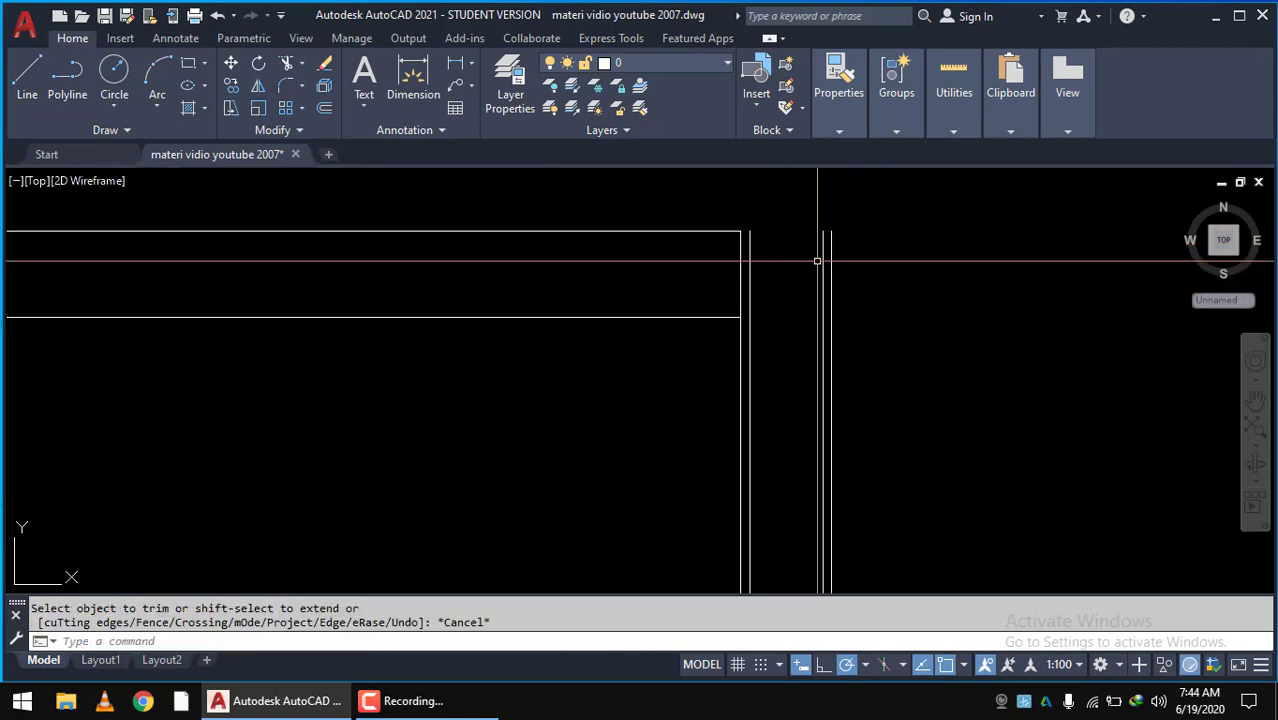
# - Grip-stretch the low right roof's top line out to its outer edge
pyautogui.scroll(2, 817, 261)
pyautogui.click(659, 228)
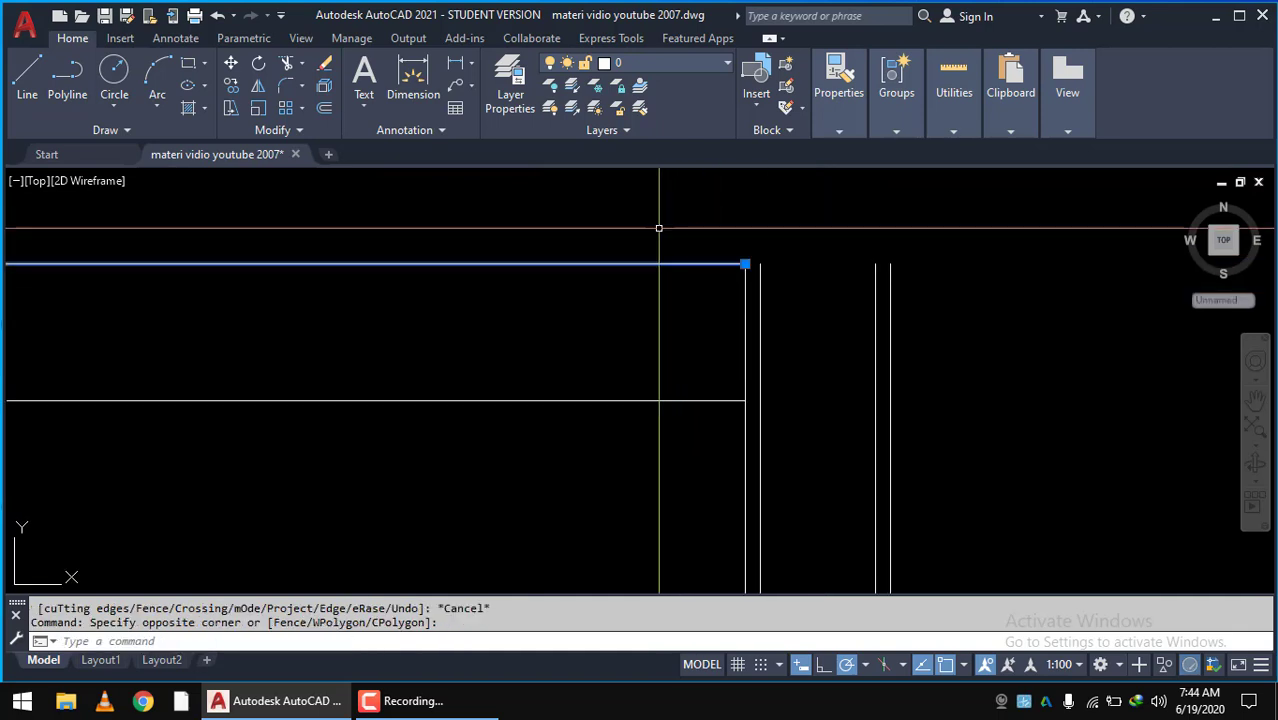
pyautogui.click(745, 264)
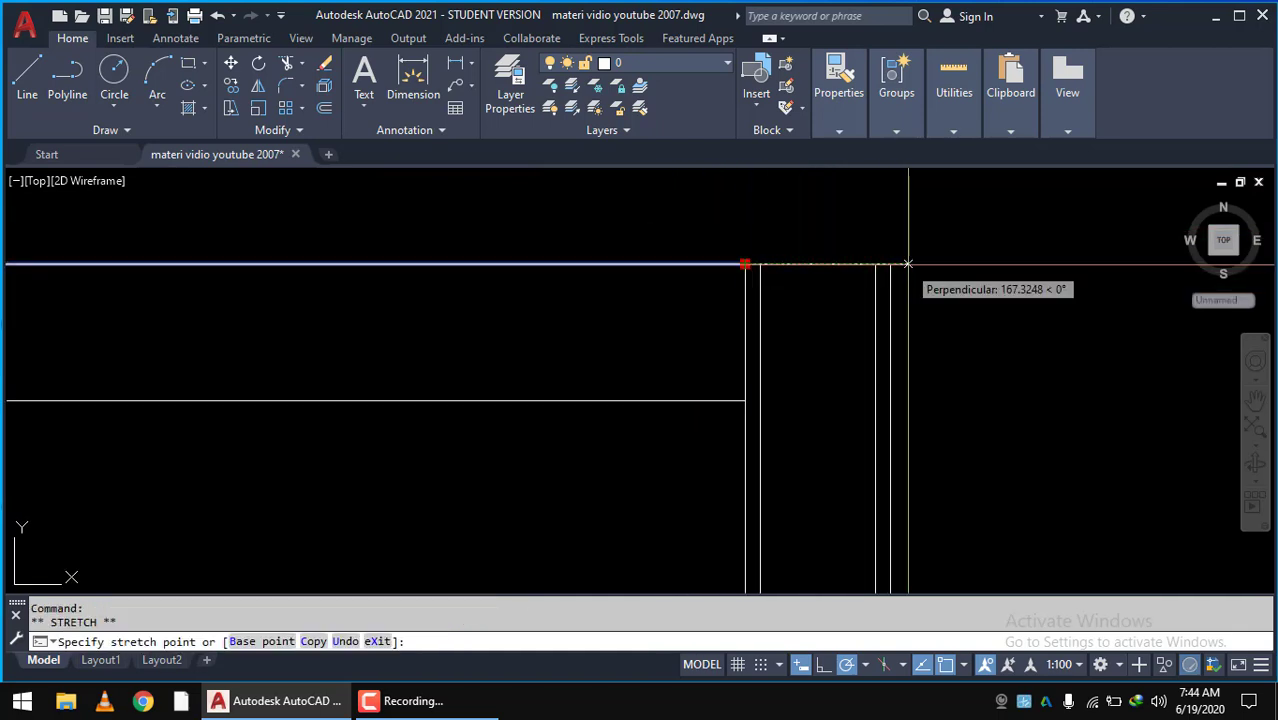
pyautogui.click(890, 265)
pyautogui.press('Escape')
pyautogui.scroll(-1, 924, 357)
pyautogui.scroll(-3, 944, 395)
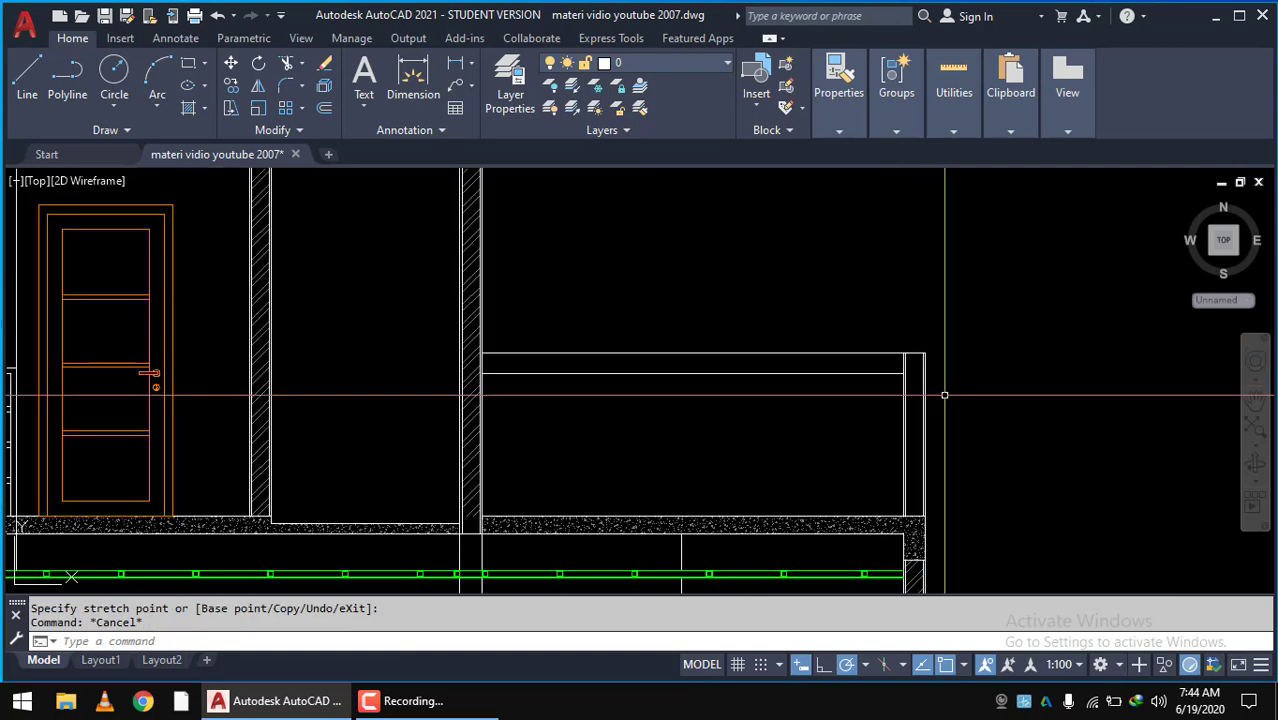
pyautogui.scroll(-4, 900, 410)
pyautogui.scroll(-4, 825, 372)
pyautogui.scroll(2, 833, 361)
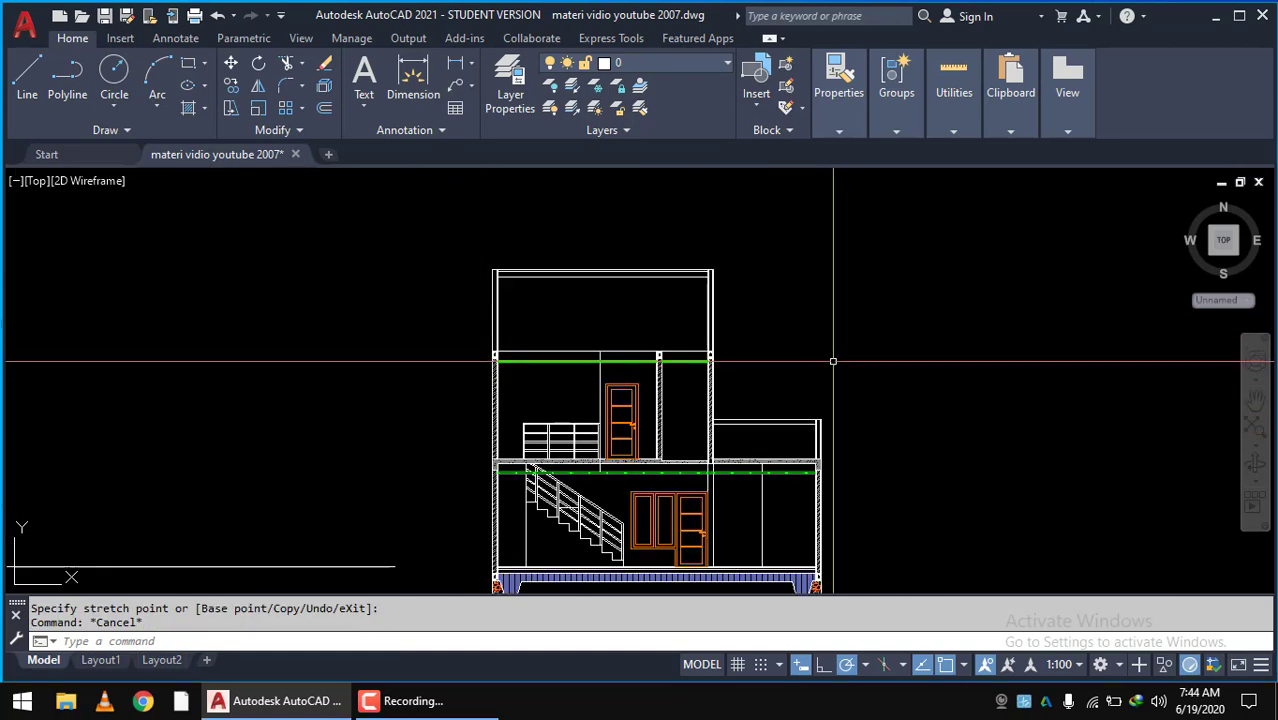
pyautogui.scroll(-1, 860, 320)
pyautogui.scroll(2, 542, 300)
pyautogui.scroll(1, 549, 337)
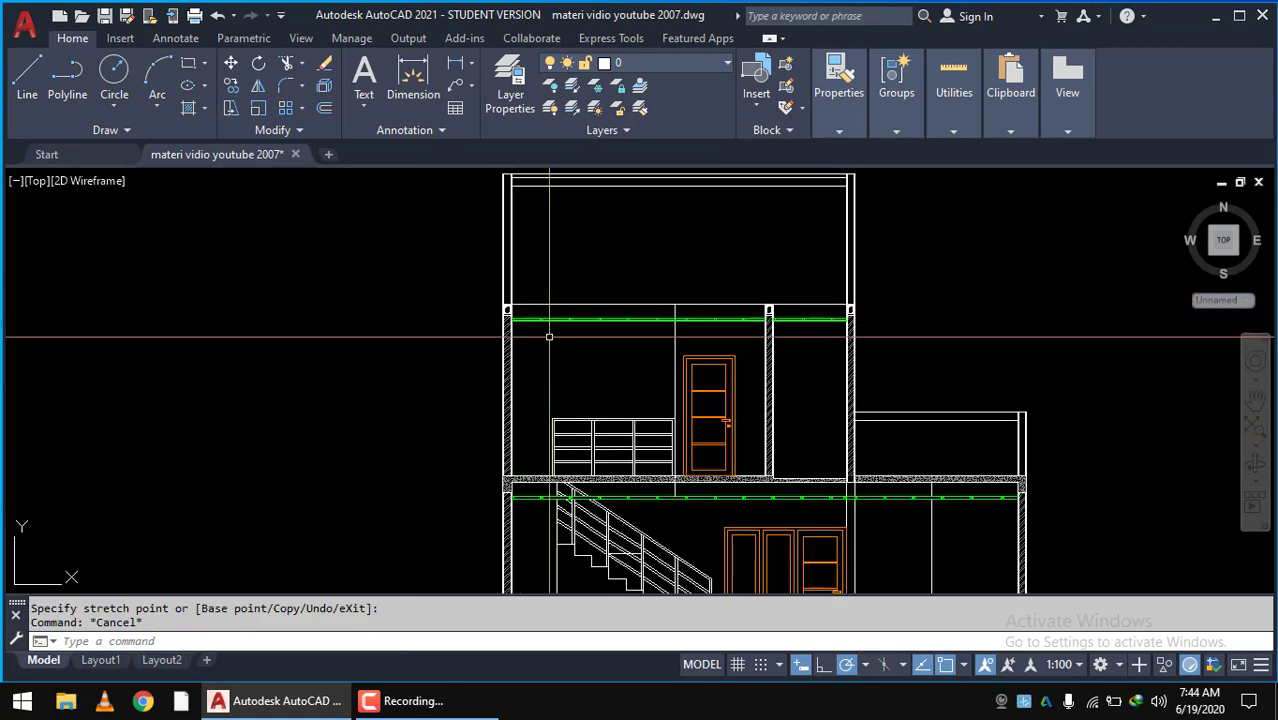
pyautogui.scroll(-1, 549, 337)
pyautogui.scroll(1, 430, 414)
pyautogui.write('h')
pyautogui.press('Escape')
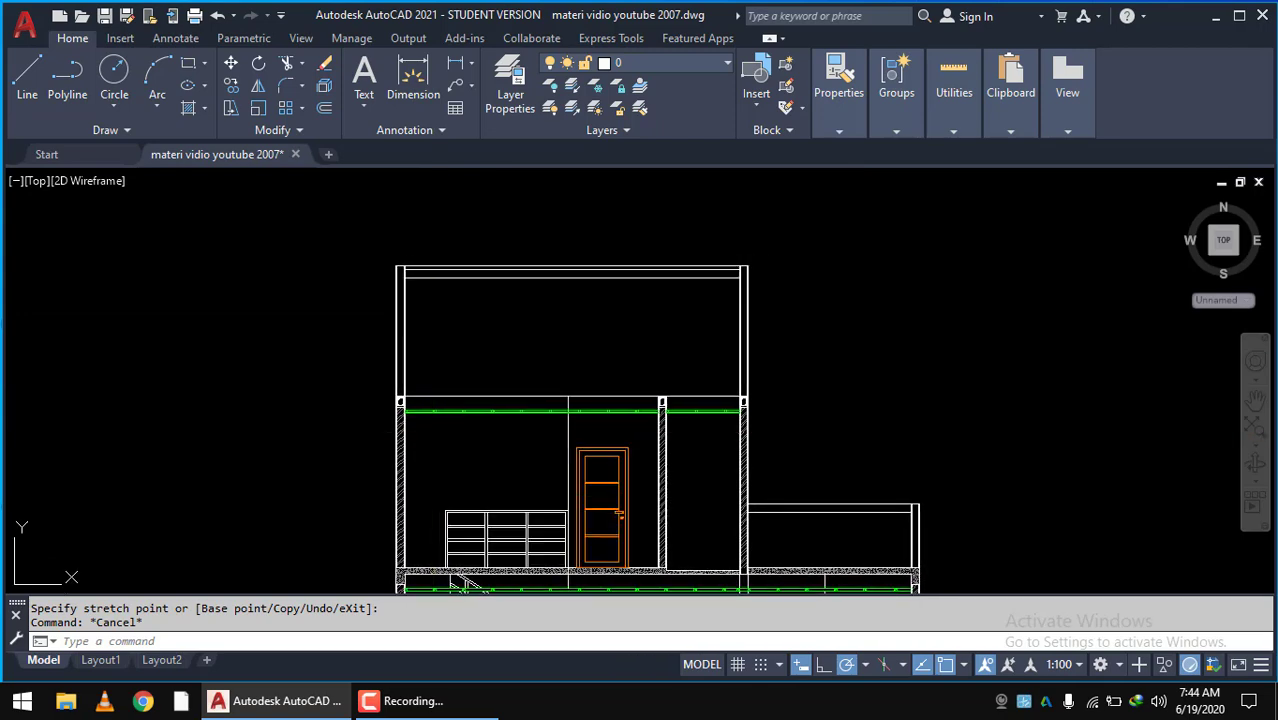
# - Hatch the interiors of the upper-floor columns
pyautogui.write('h')
pyautogui.press('Return')
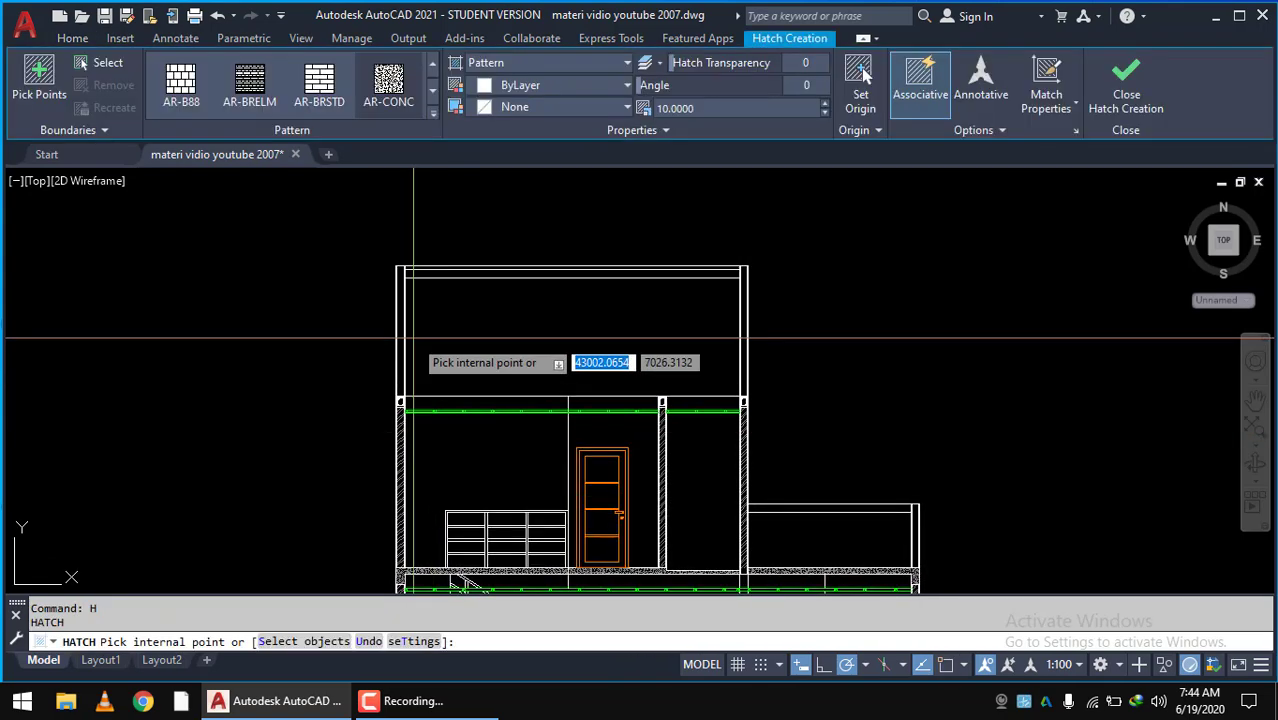
pyautogui.scroll(2, 410, 325)
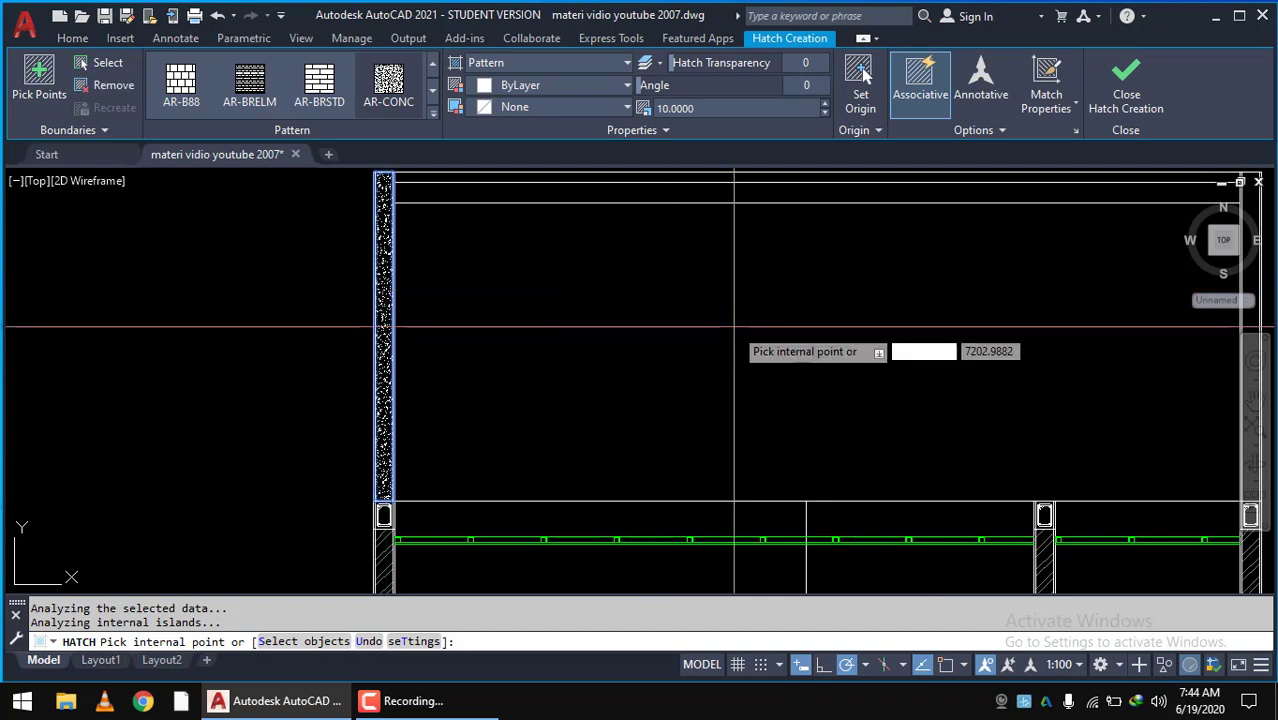
pyautogui.moveTo(996, 350); pyautogui.dragTo(700, 320, button='middle')
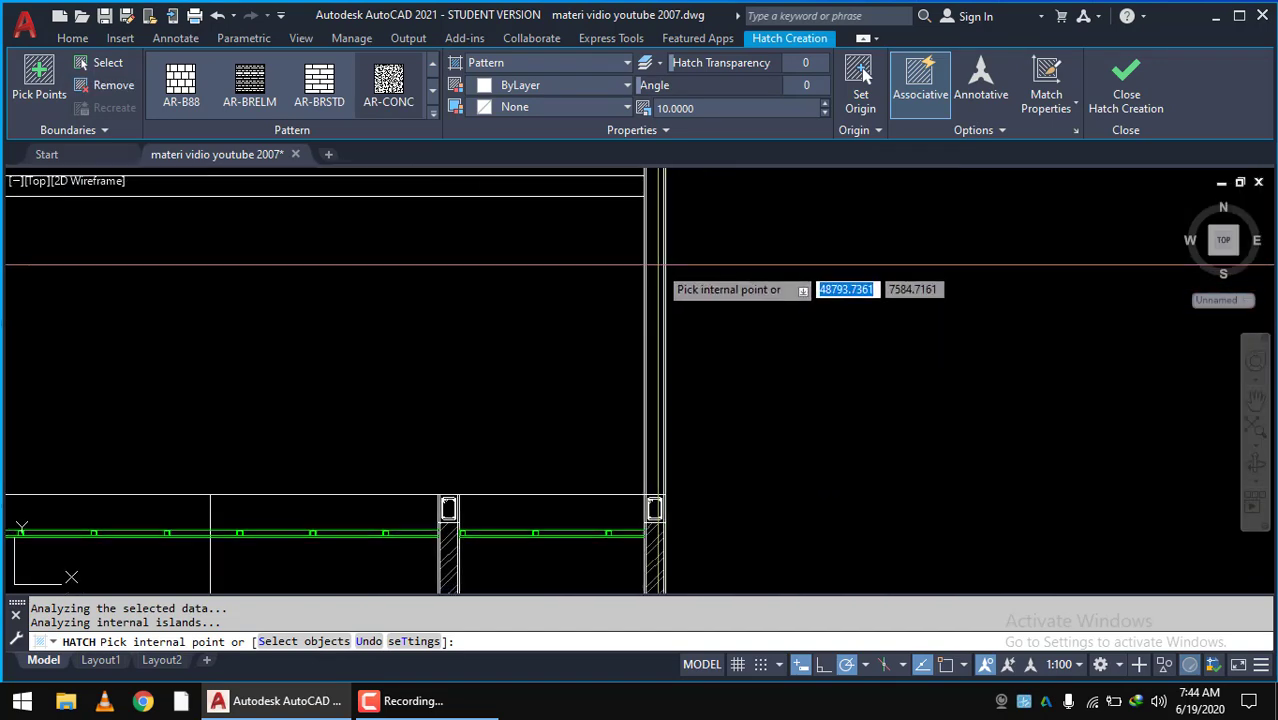
pyautogui.scroll(-2, 680, 315)
pyautogui.moveTo(775, 365); pyautogui.dragTo(627, 273, button='middle')
pyautogui.scroll(2, 710, 470)
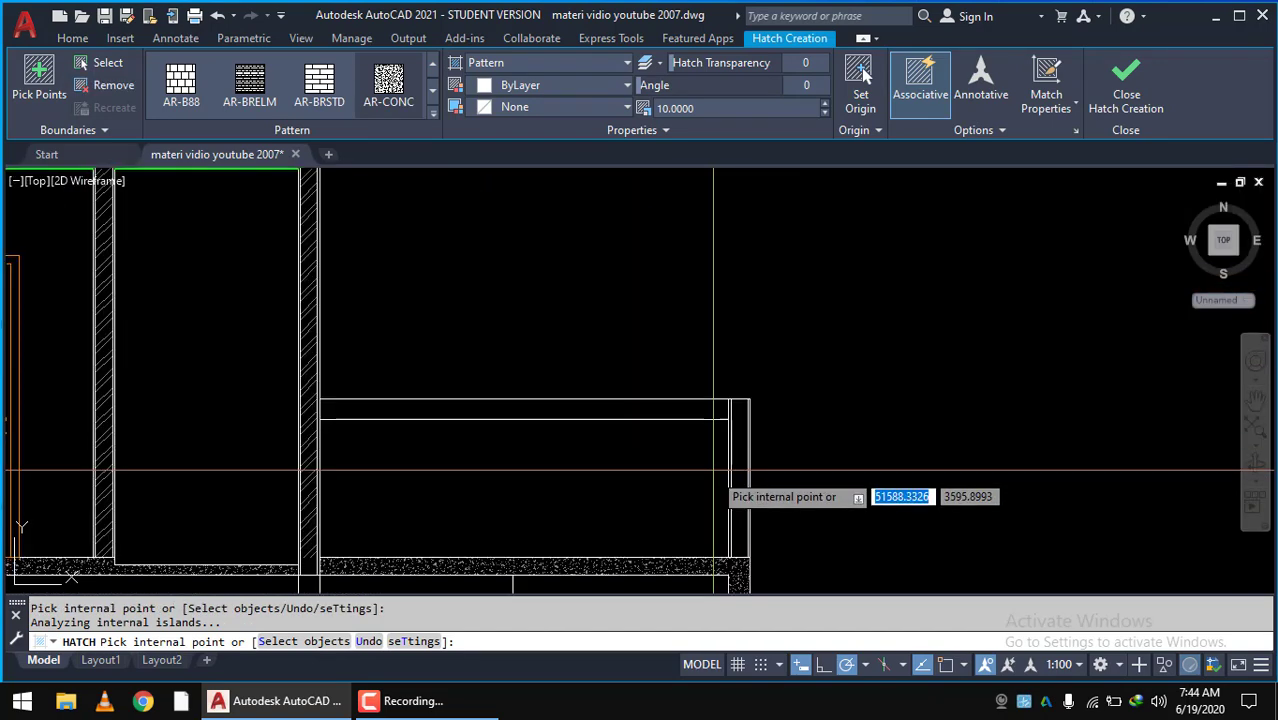
pyautogui.scroll(1, 750, 434)
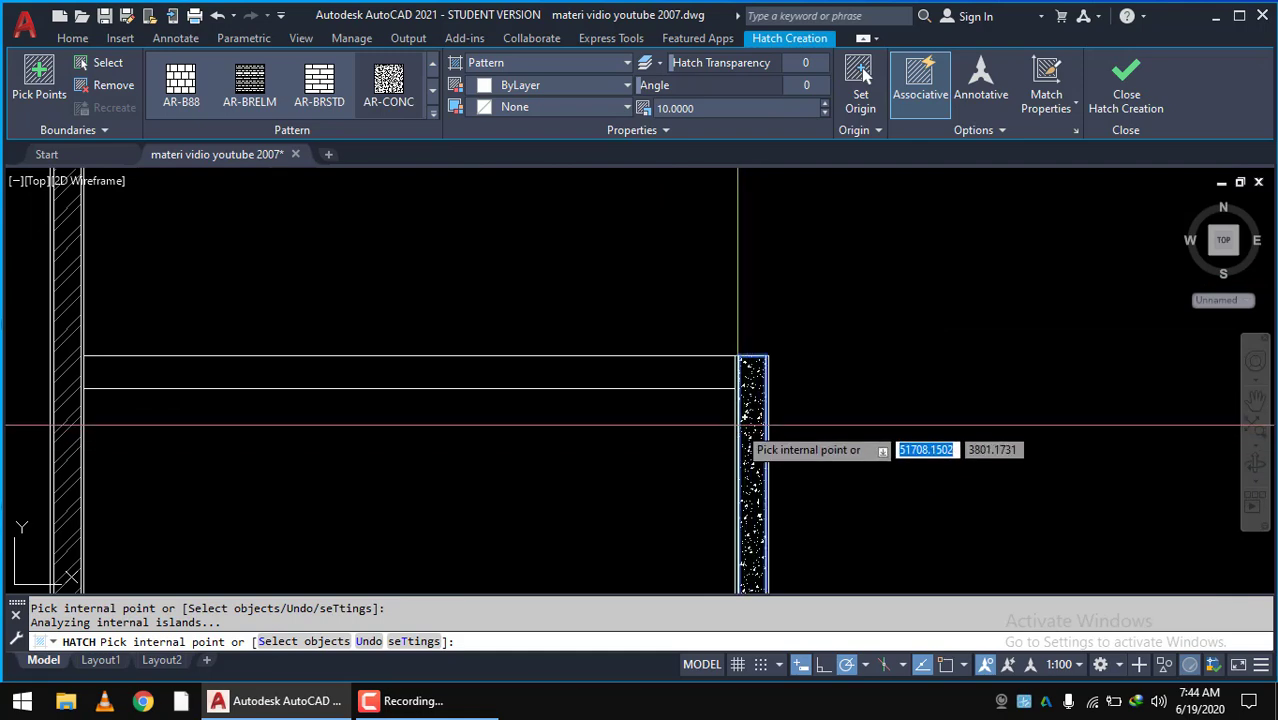
pyautogui.press('Return')
pyautogui.scroll(-3, 754, 434)
pyautogui.moveTo(649, 362)
pyautogui.mouseDown(button='middle')
pyautogui.moveTo(869, 407)
pyautogui.moveTo(869, 381)
pyautogui.mouseUp(button='middle')
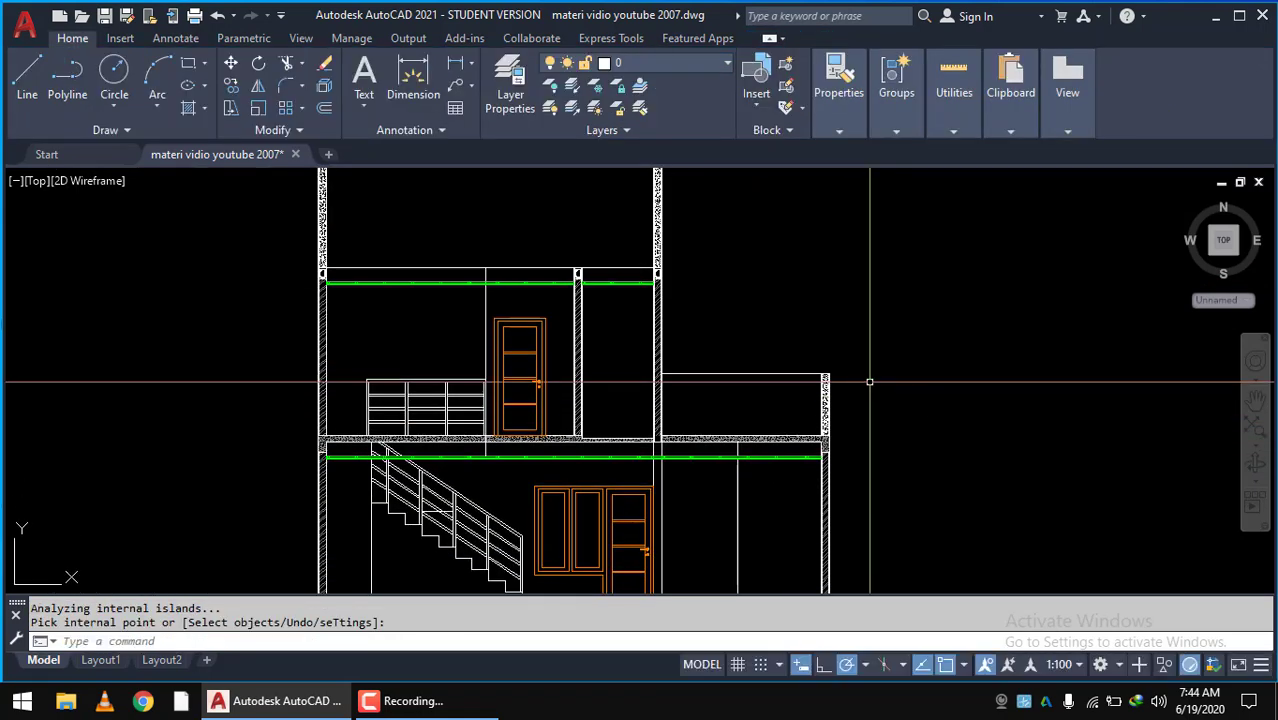
pyautogui.write('ma')
# - Match the new column hatches to the lower column's diagonal hatch pattern
pyautogui.press('Return')
pyautogui.scroll(3, 665, 378)
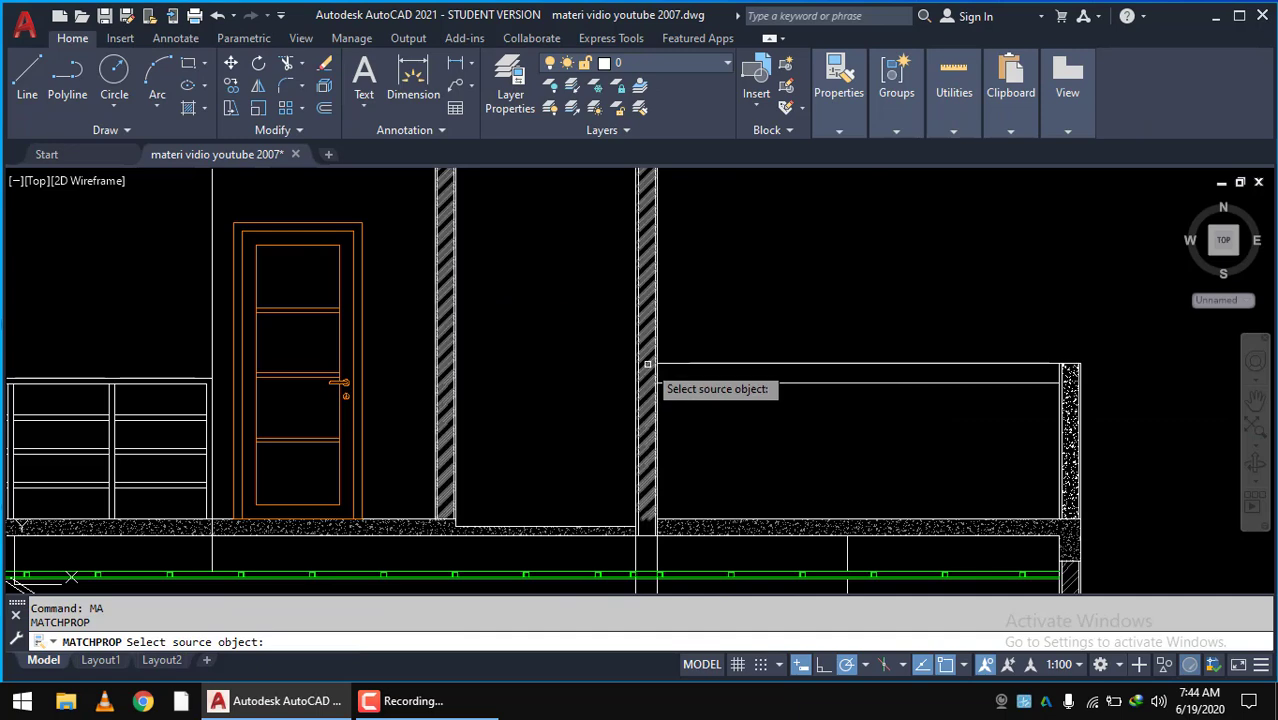
pyautogui.click(643, 380)
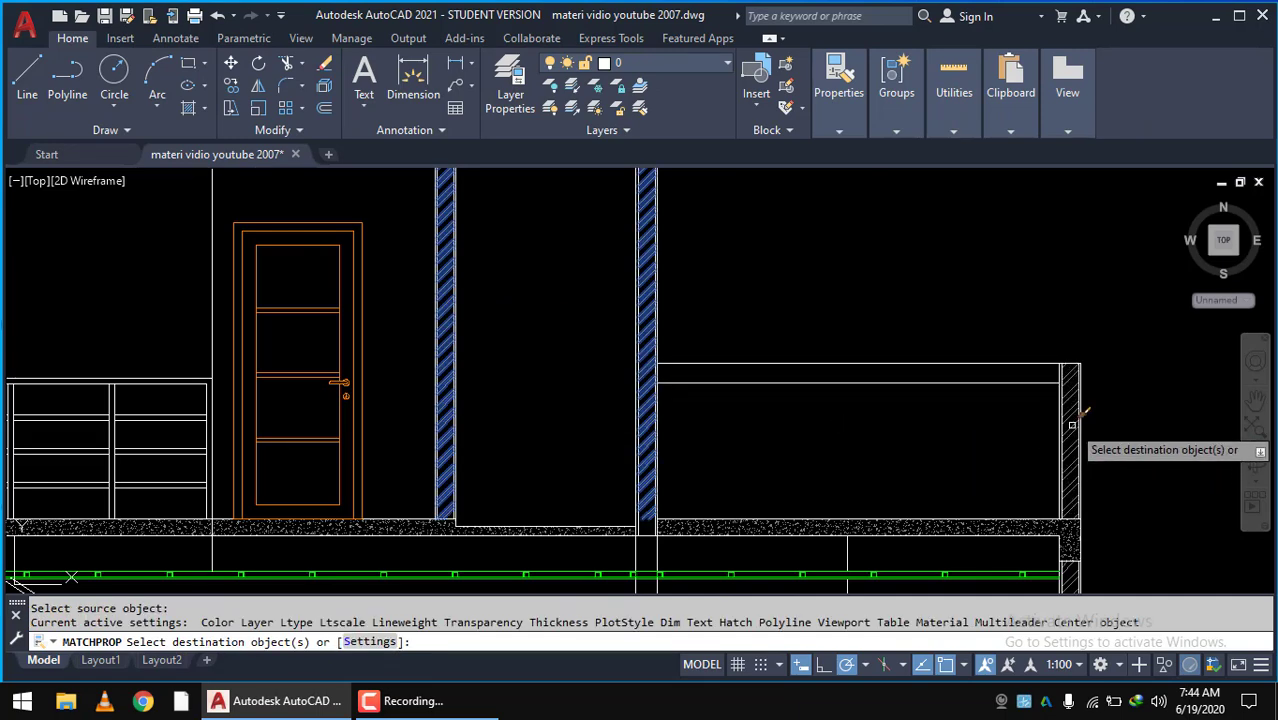
pyautogui.scroll(-5, 1072, 425)
pyautogui.scroll(3, 889, 430)
pyautogui.scroll(2, 952, 312)
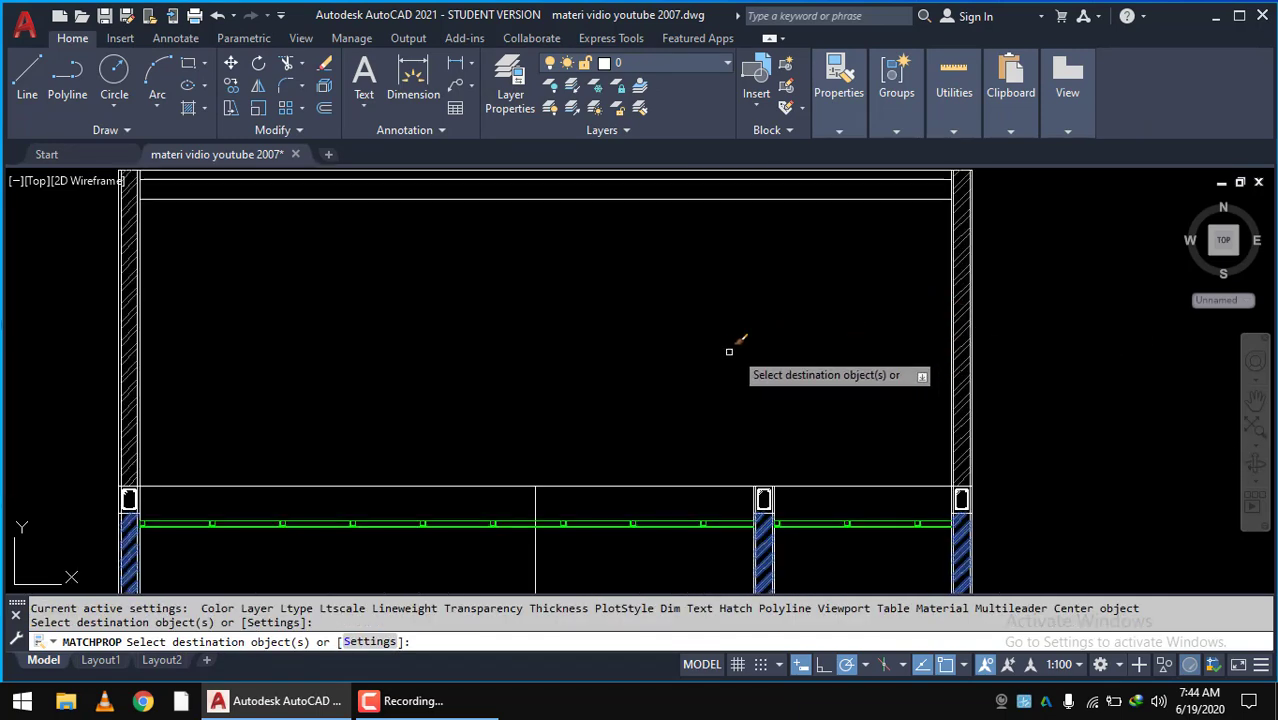
pyautogui.press('Escape')
pyautogui.scroll(-2, 660, 365)
pyautogui.scroll(-1, 700, 360)
pyautogui.scroll(-1, 747, 354)
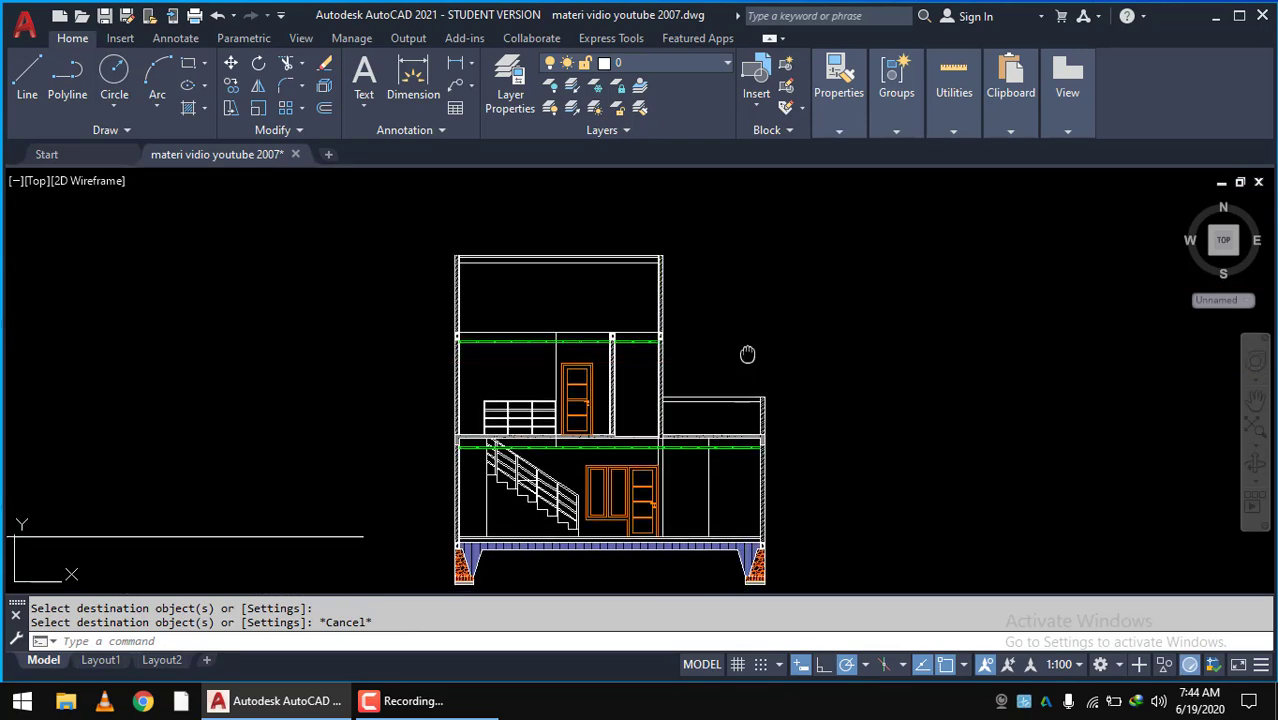
pyautogui.moveTo(747, 354); pyautogui.dragTo(753, 320, button='middle')
pyautogui.scroll(2, 825, 358)
pyautogui.scroll(-1, 828, 355)
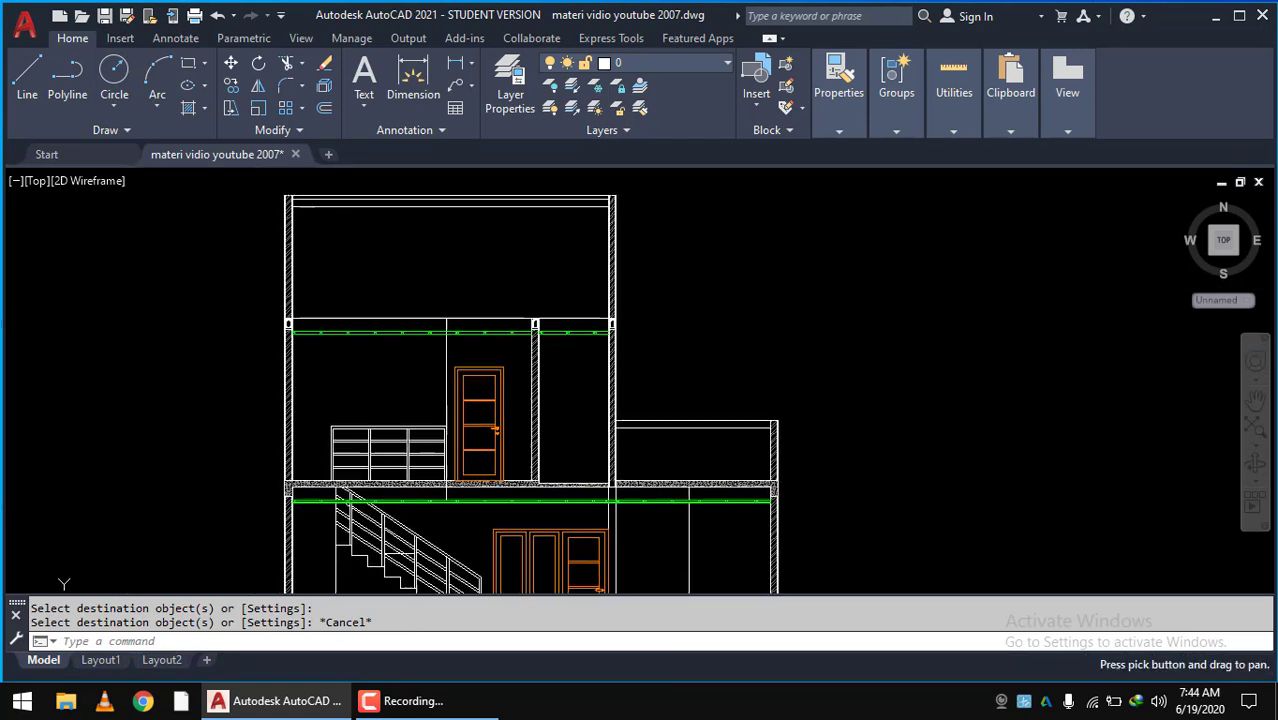
pyautogui.scroll(-1, 832, 345)
pyautogui.scroll(2, 827, 330)
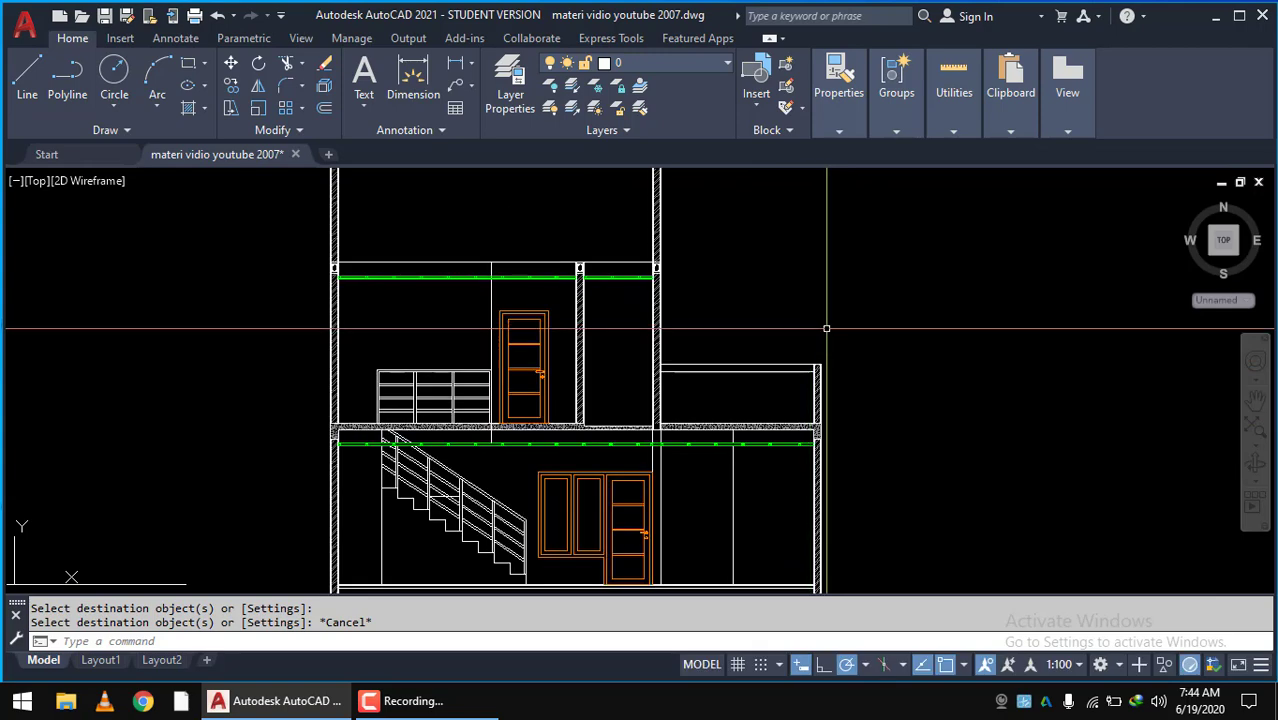
pyautogui.moveTo(824, 328); pyautogui.dragTo(900, 342, button='middle')
pyautogui.scroll(-2, 869, 310)
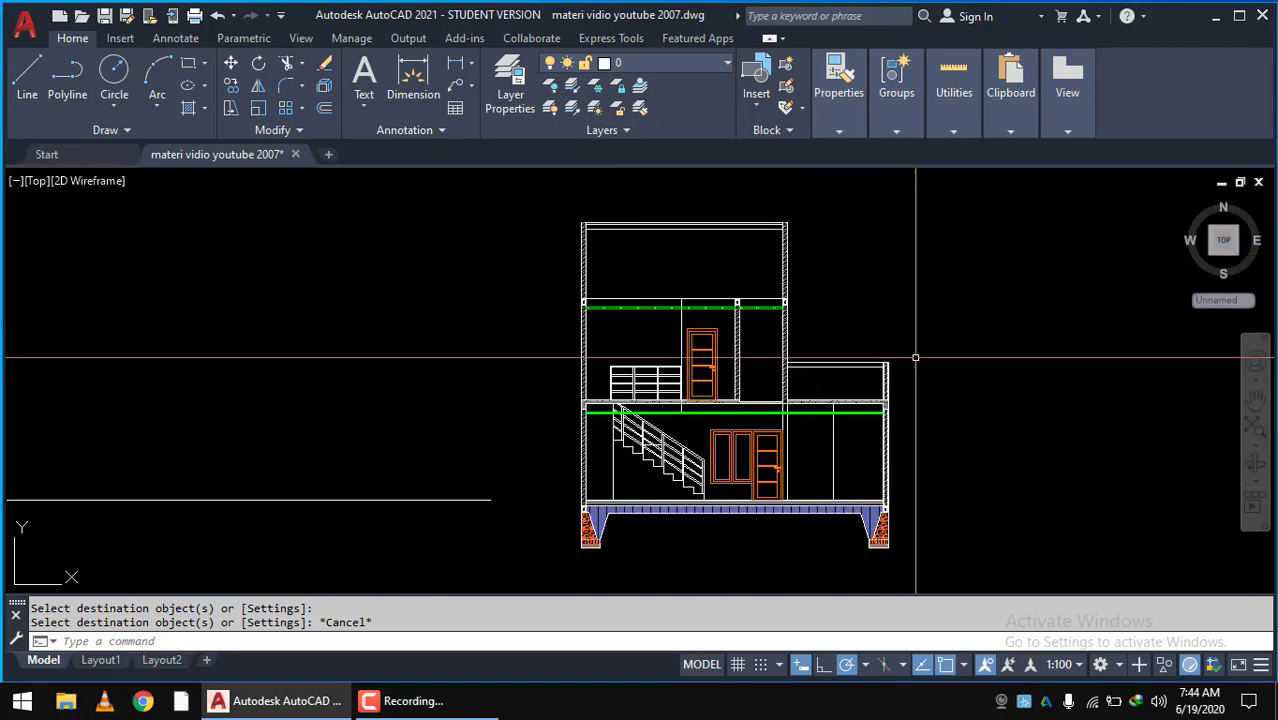